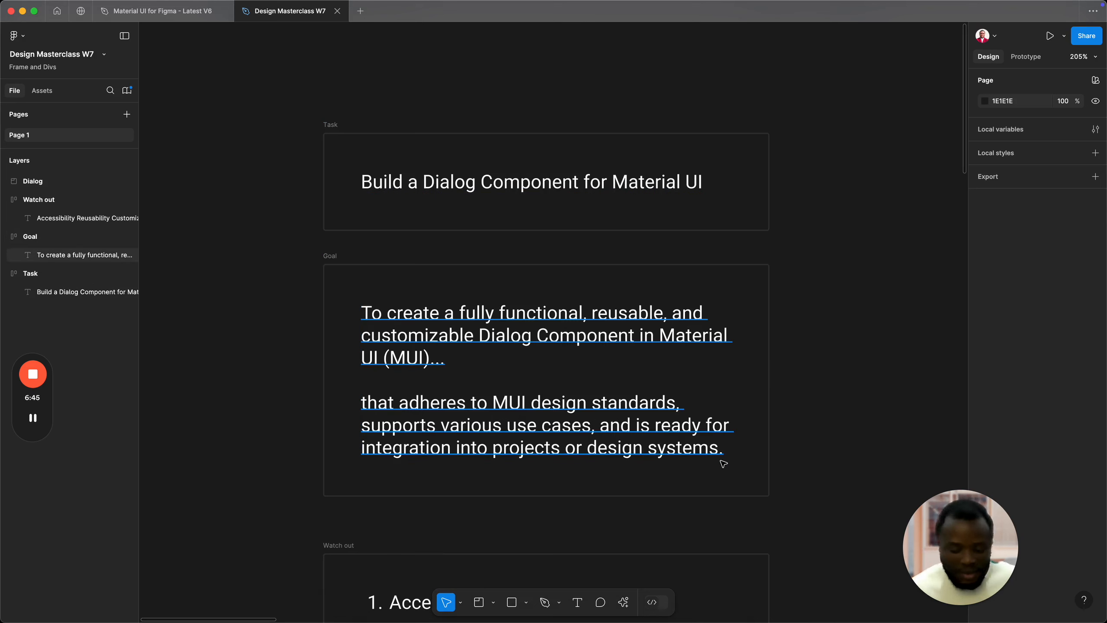
Step: Switch to the Arc browser and load the MUI homepage at mui.com
key("super+Tab")
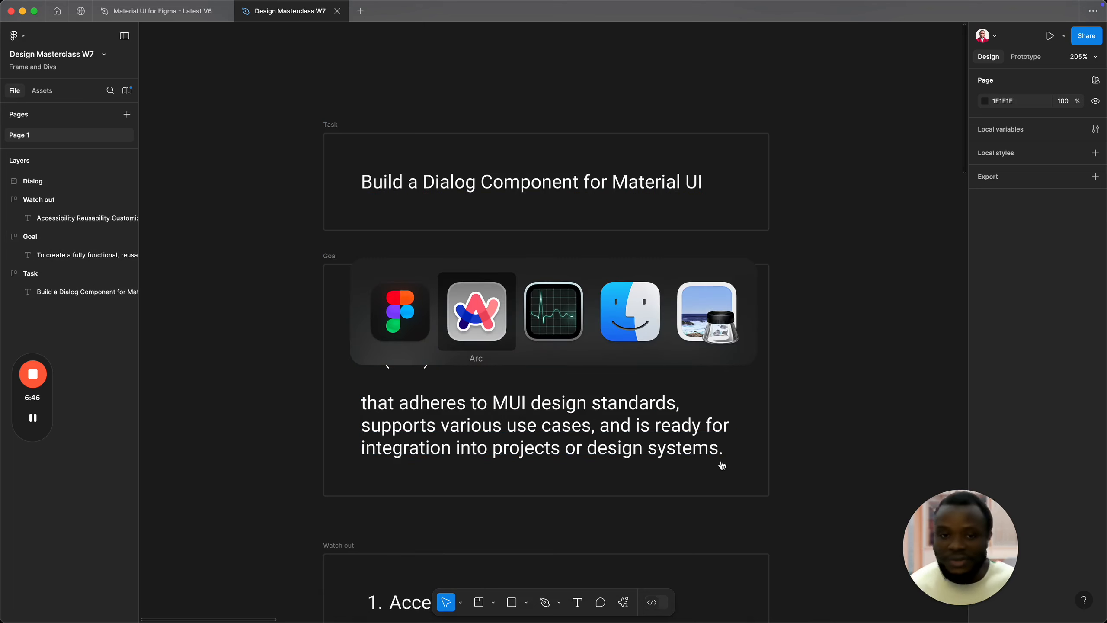
key("super+l")
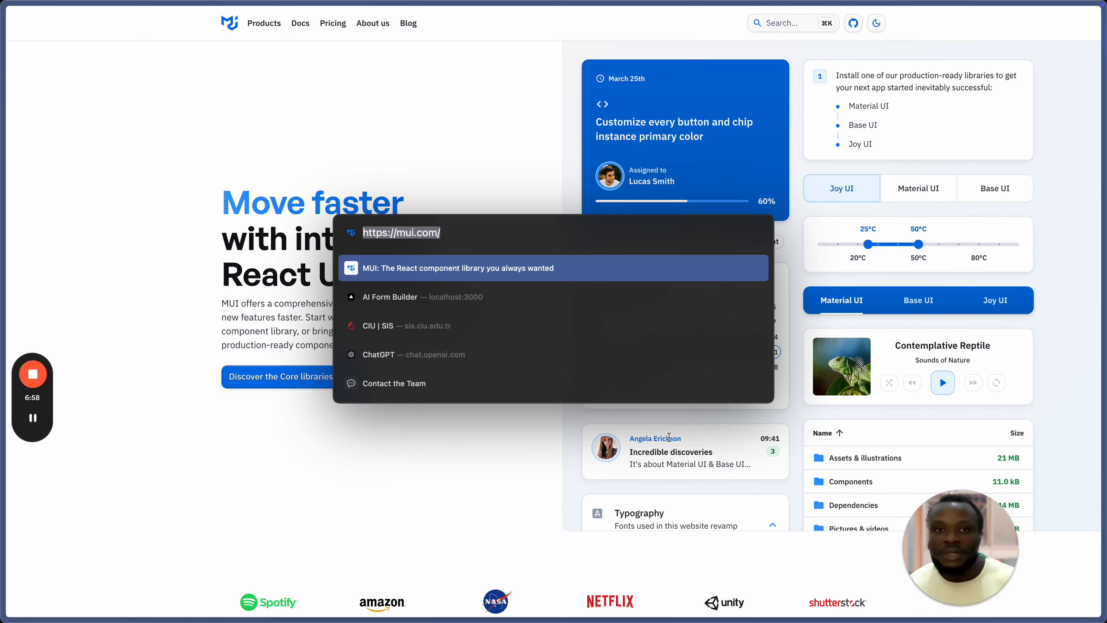
left_click(509, 272)
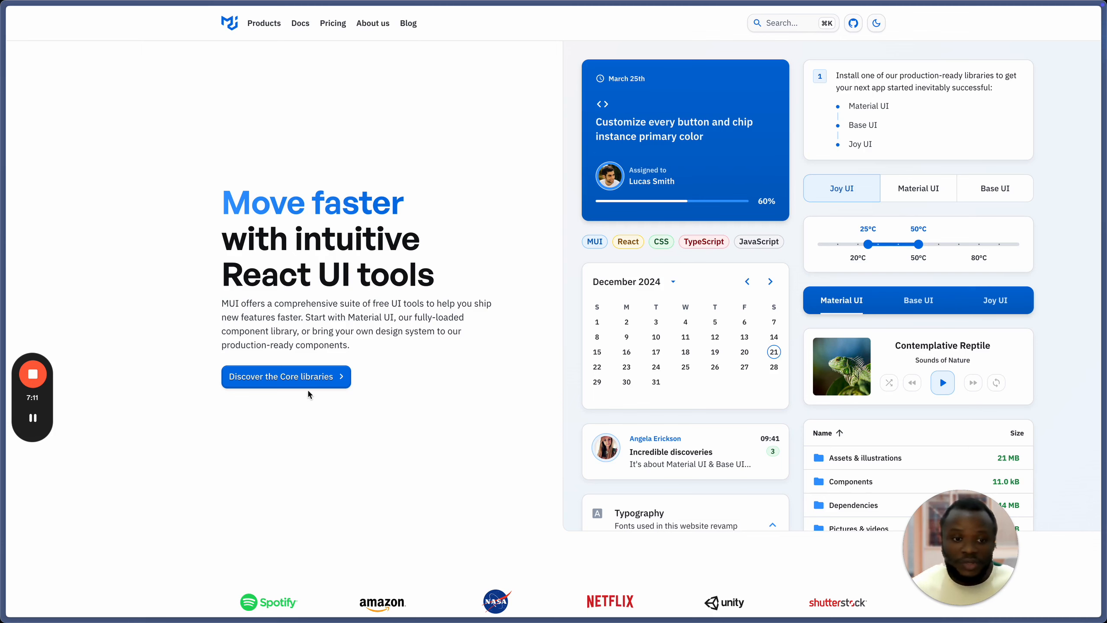
Step: Go through the MUI Core libraries to Material UI and open its getting-started documentation
left_click(309, 376)
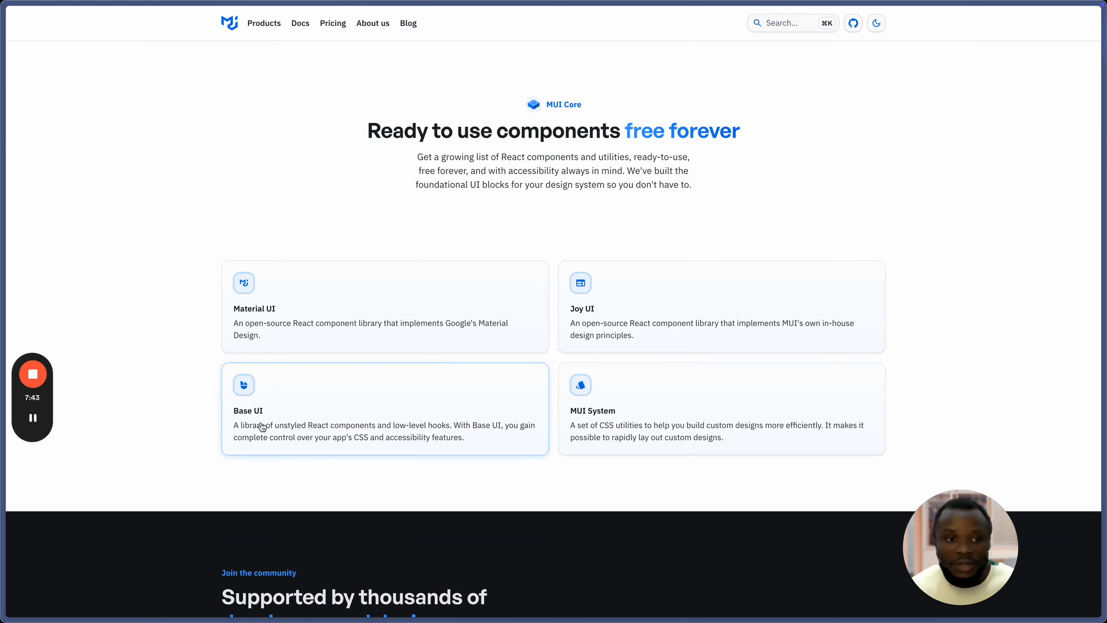
left_click(301, 343)
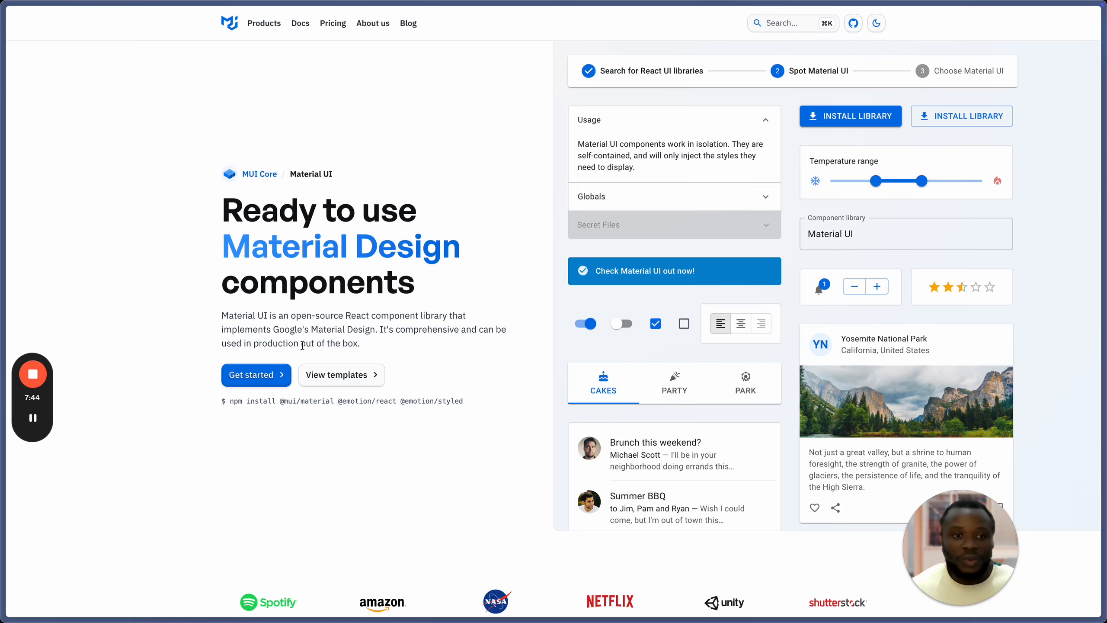
left_click(264, 381)
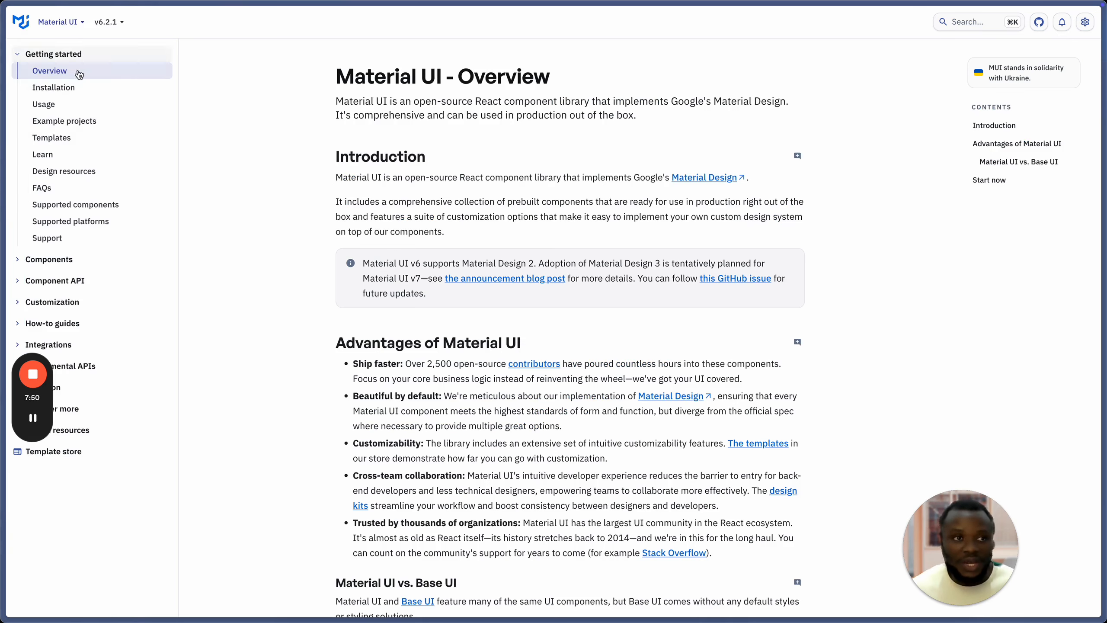
Step: Find the Dialog component among the Feedback components in the Material UI documentation and open its page
left_click(99, 263)
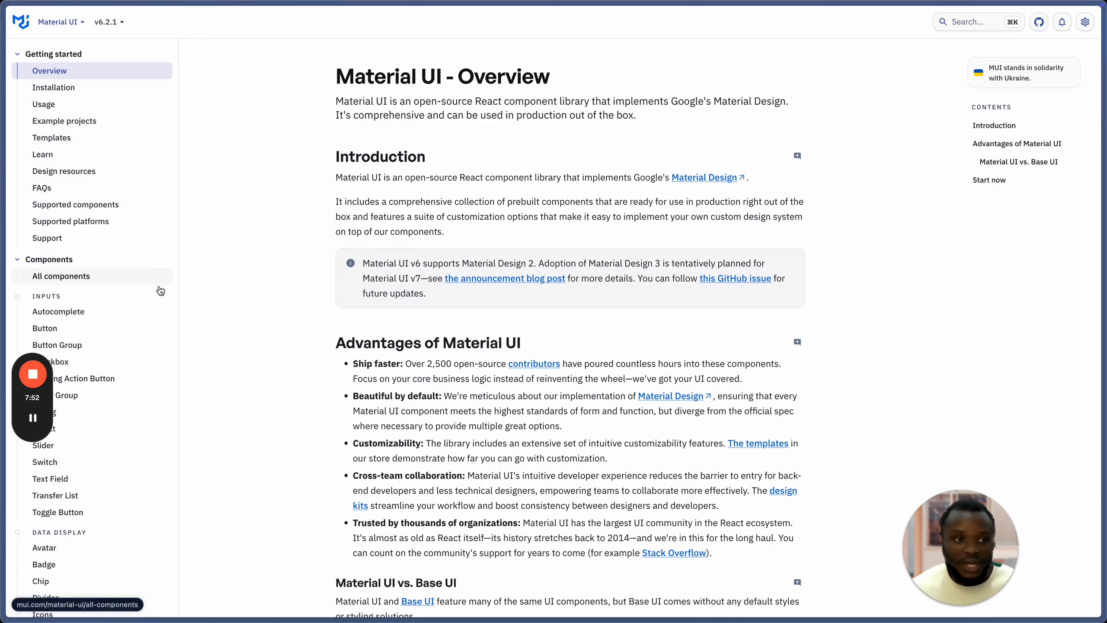
scroll(100, 313, "down", 6)
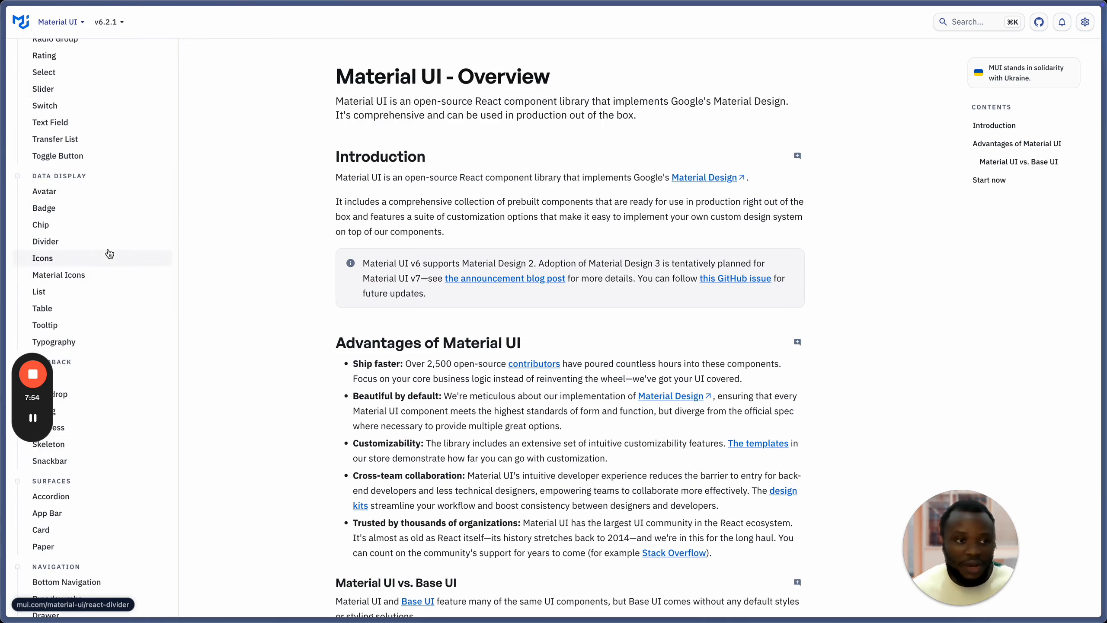
scroll(84, 260, "down", 2)
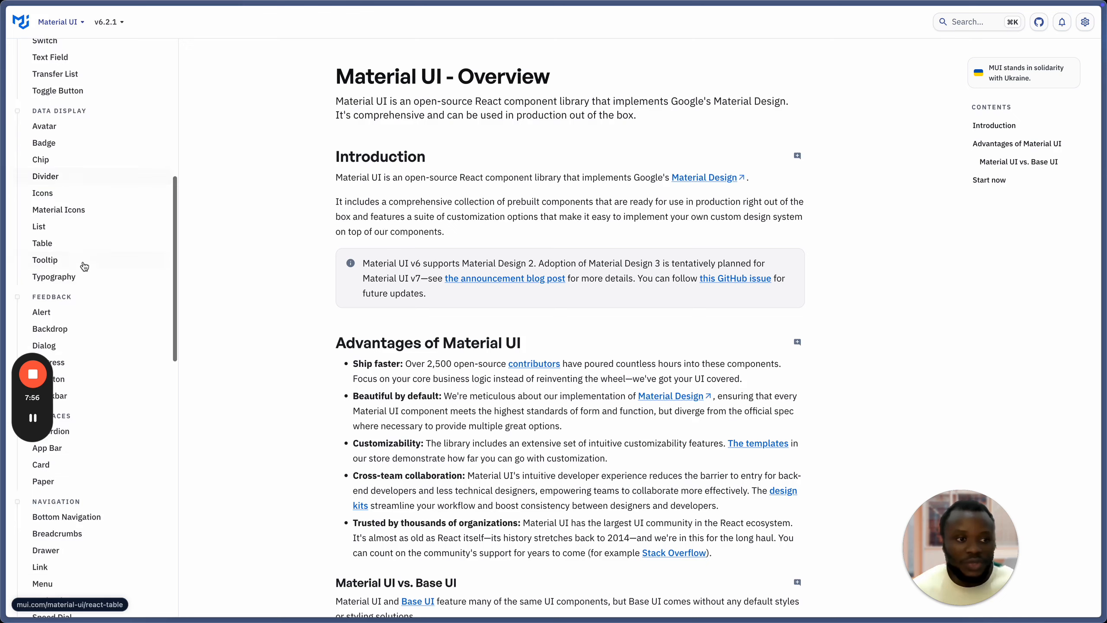
scroll(122, 356, "up", 4)
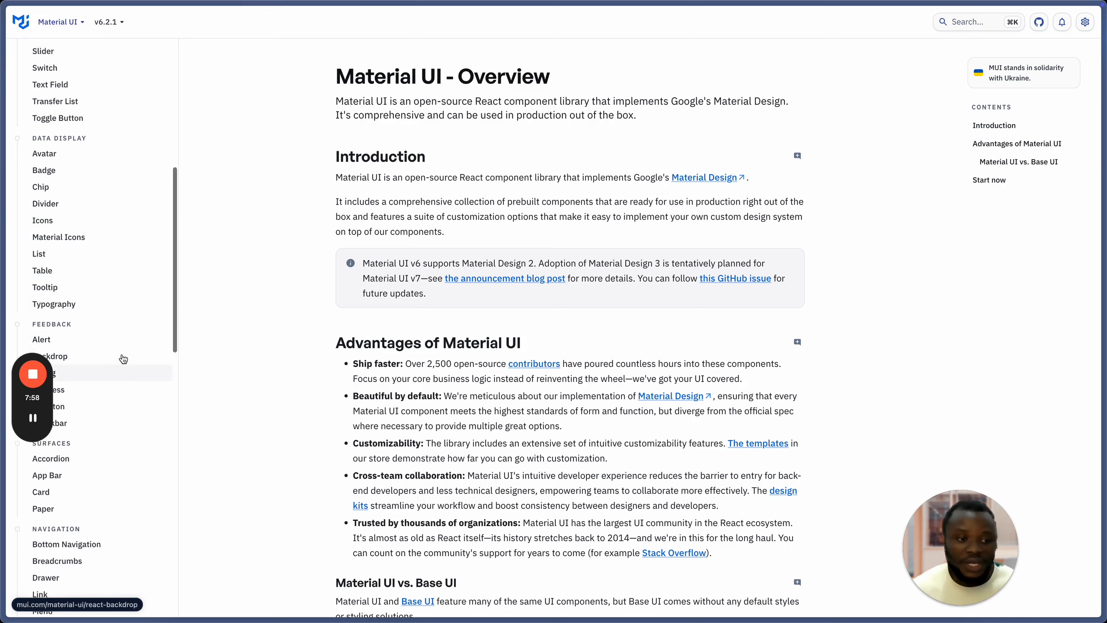
scroll(94, 230, "up", 2)
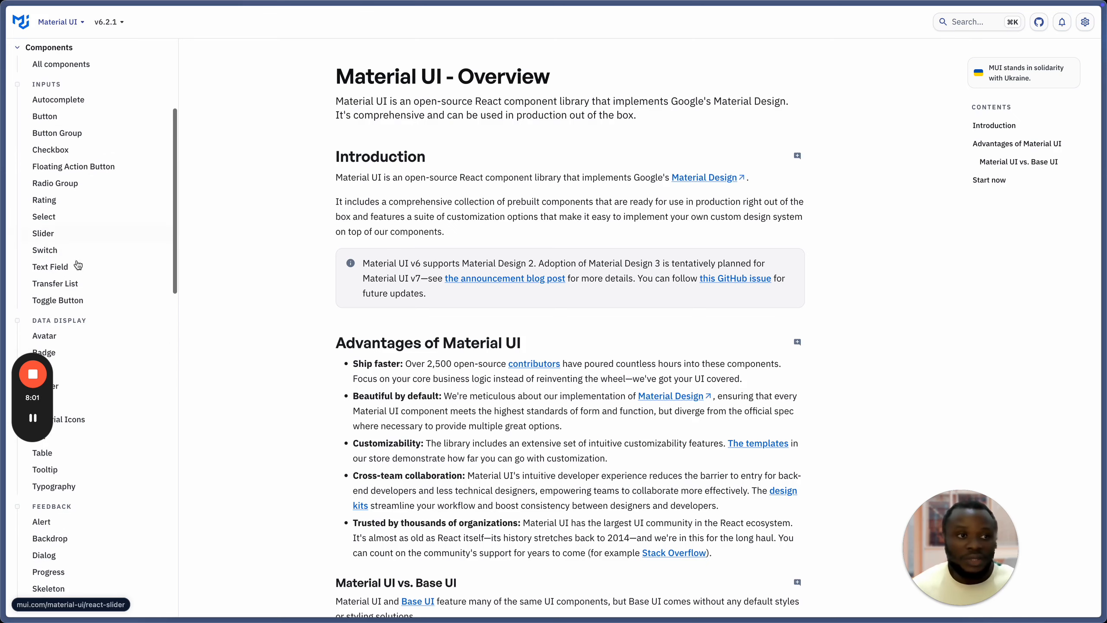
left_click_drag(37, 407, 206, 406)
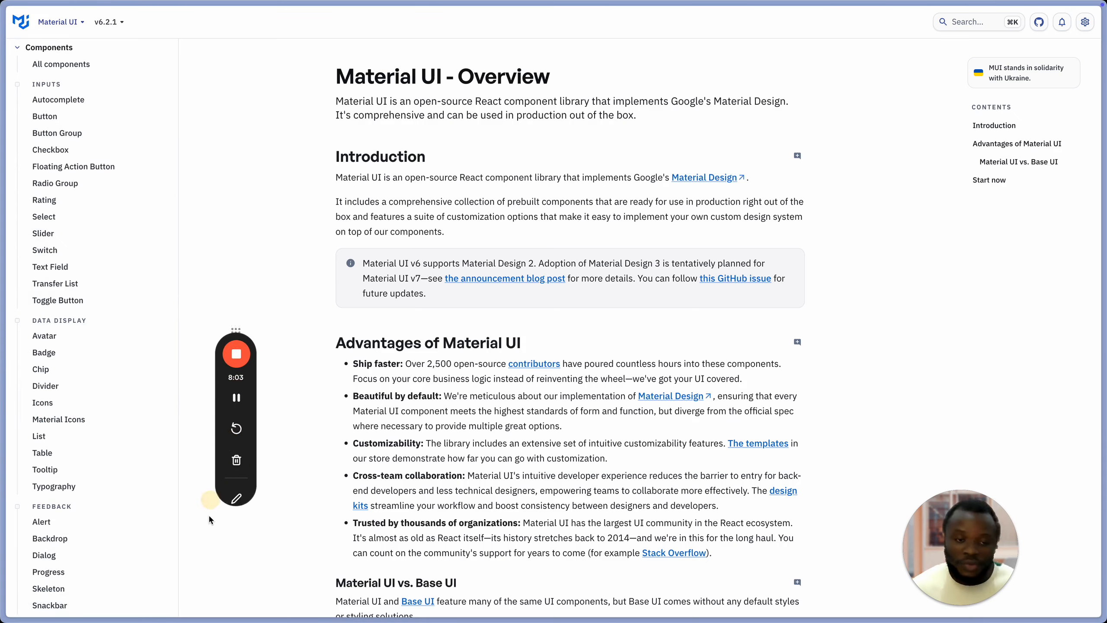
scroll(49, 472, "down", 2)
scroll(49, 473, "down", 1)
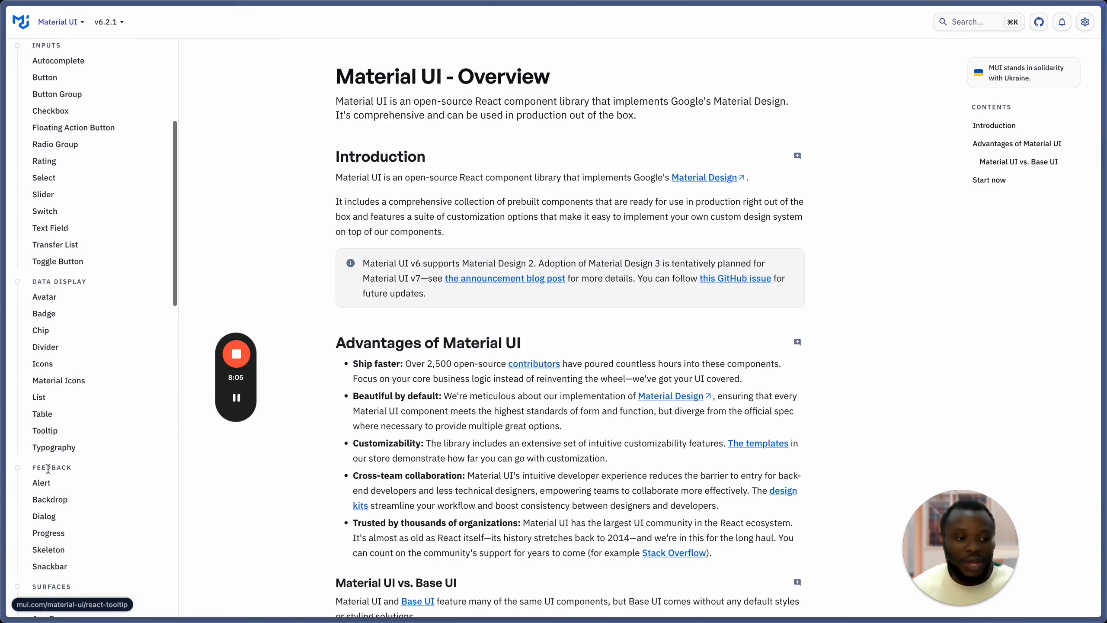
left_click(50, 501)
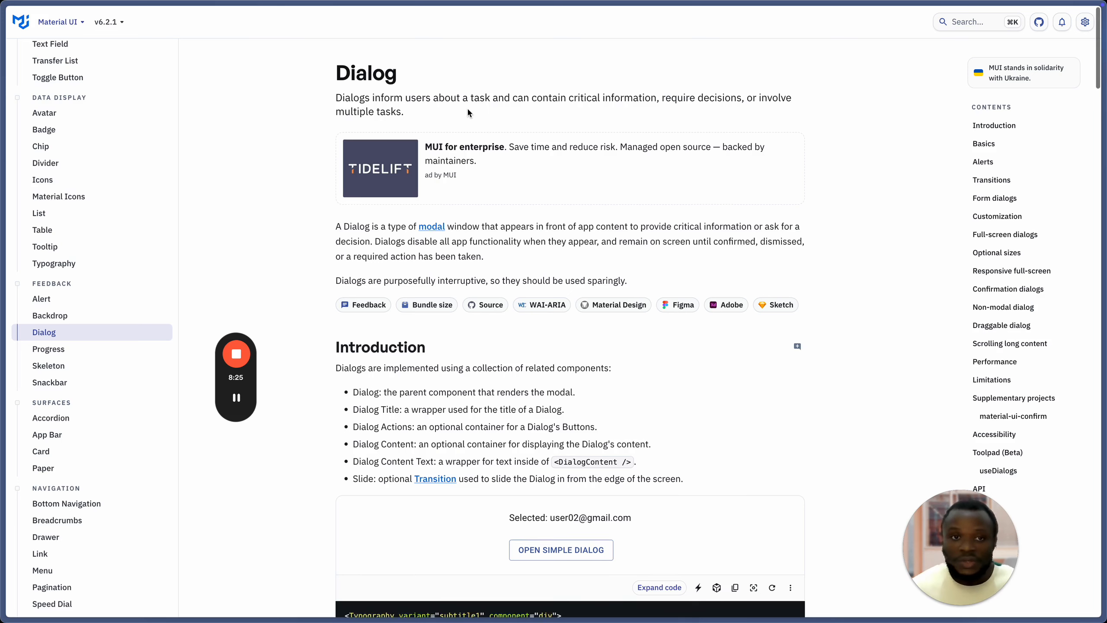
Step: Preview the simple dialog example in the Dialog page's introduction and dismiss it
scroll(469, 112, "down", 10)
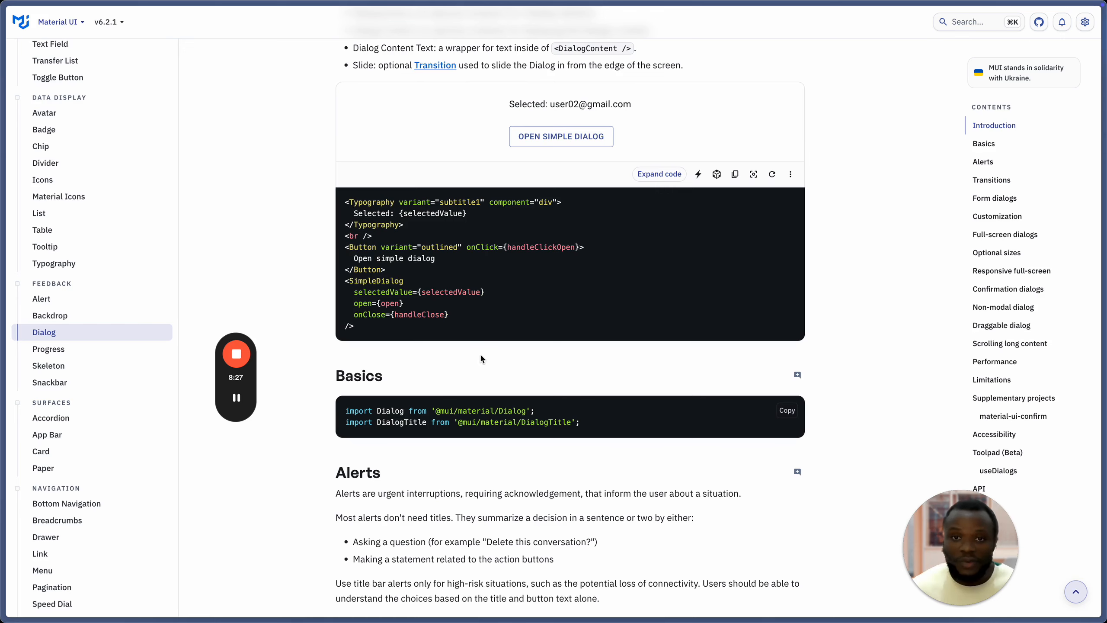
left_click(562, 135)
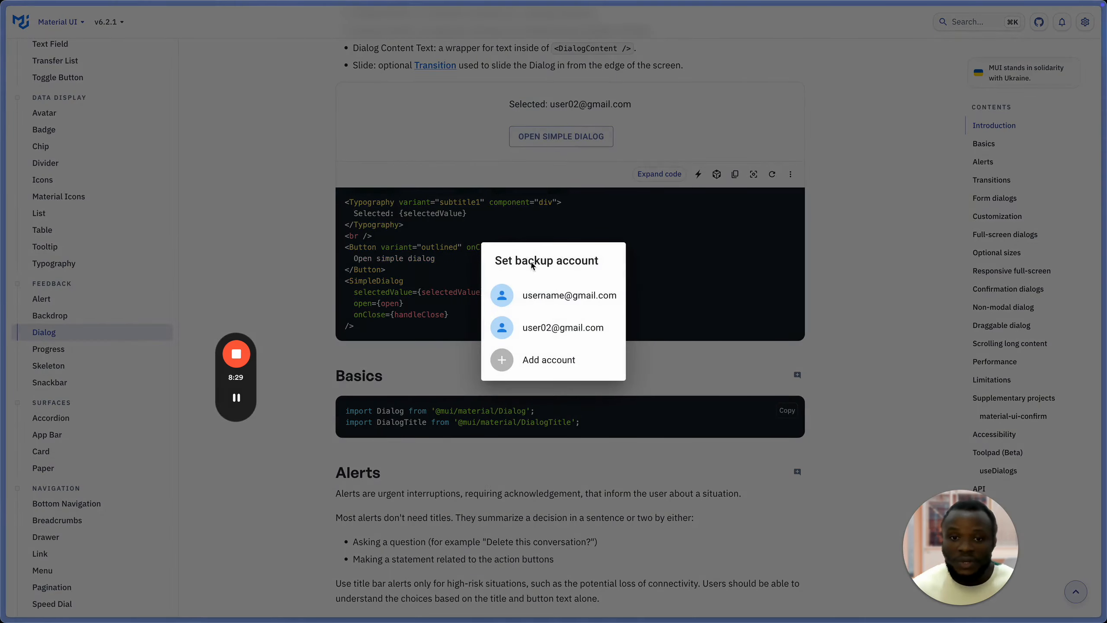
left_click(548, 177)
Step: Preview the alert dialog and the slide-in alert dialog examples, dismissing each one
scroll(588, 507, "down", 18)
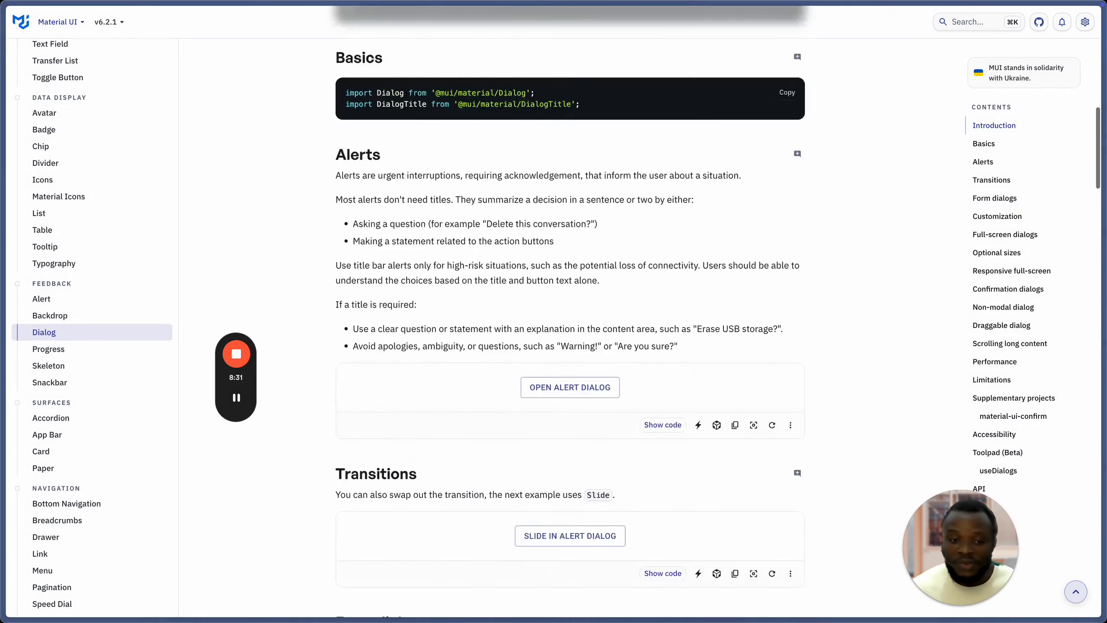
scroll(587, 436, "up", 4)
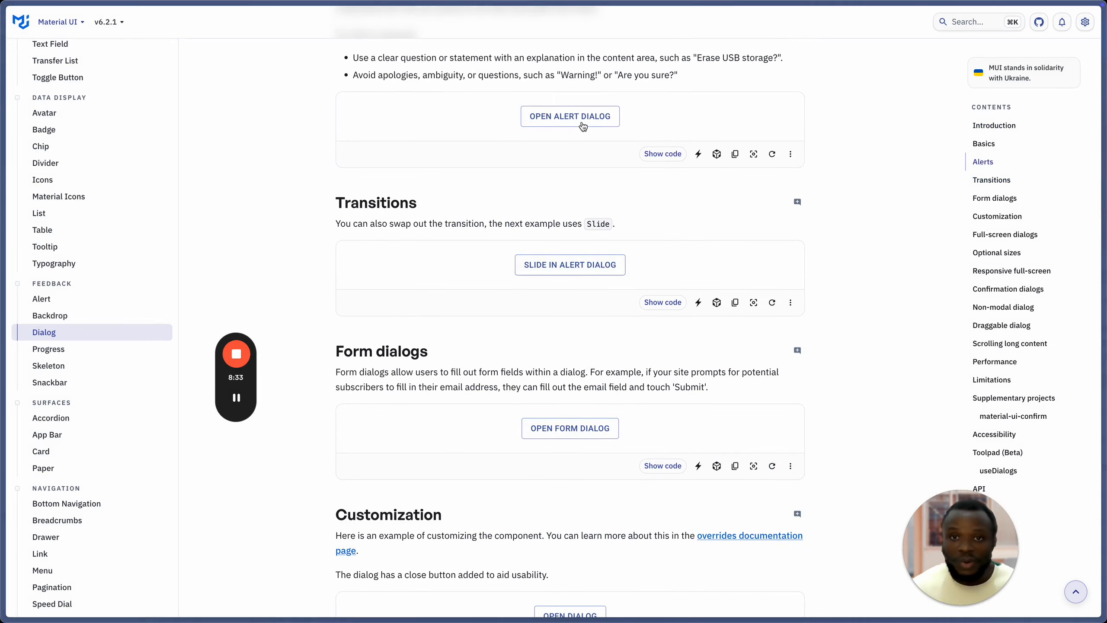
left_click(580, 124)
left_click(468, 210)
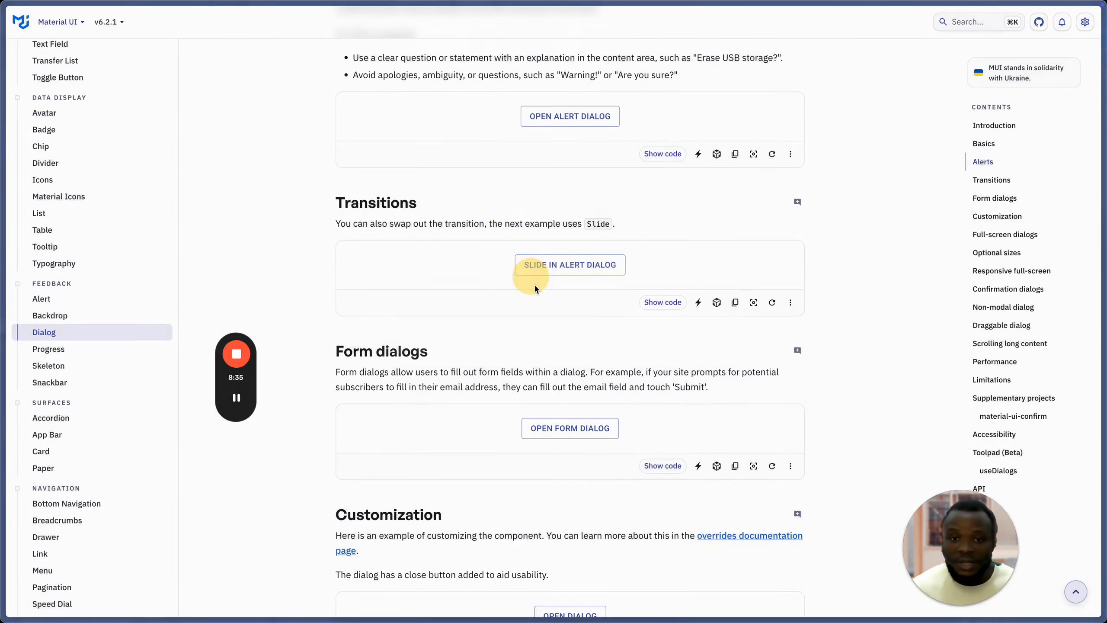
left_click(563, 262)
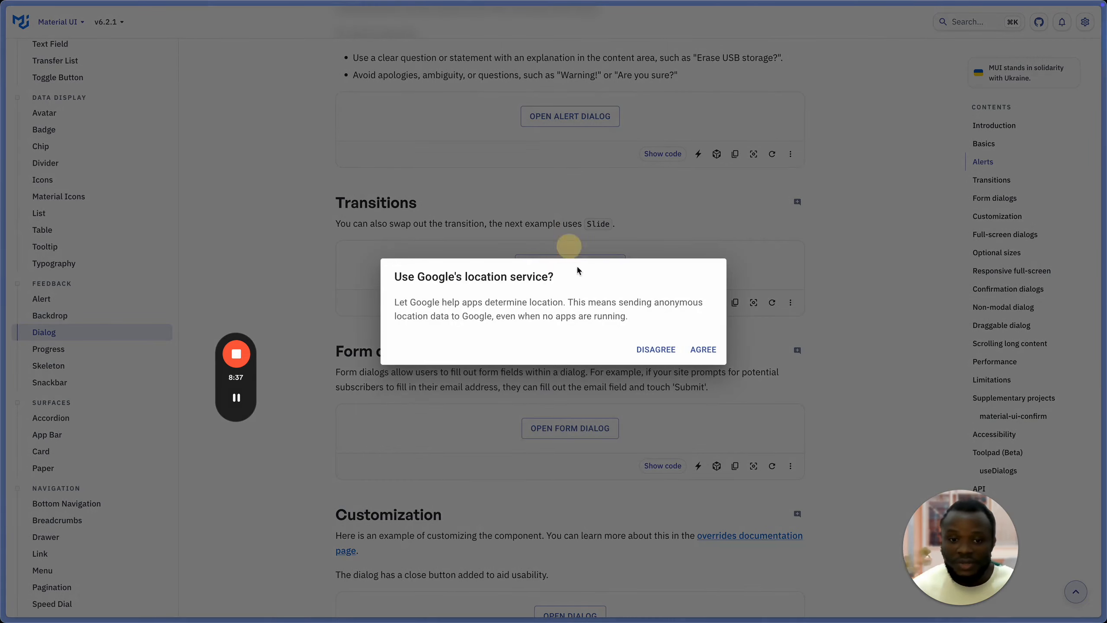
left_click(556, 227)
Step: Preview the form dialog example, dismiss it, and look over the customization, full-screen and optional-size dialog sections
left_click(564, 433)
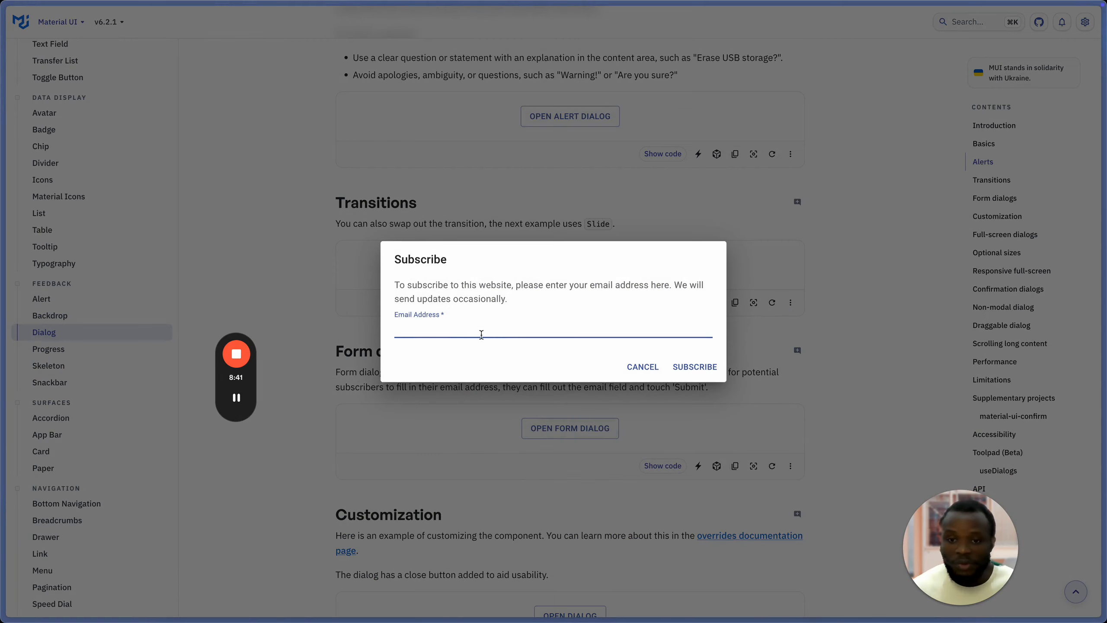
left_click(615, 509)
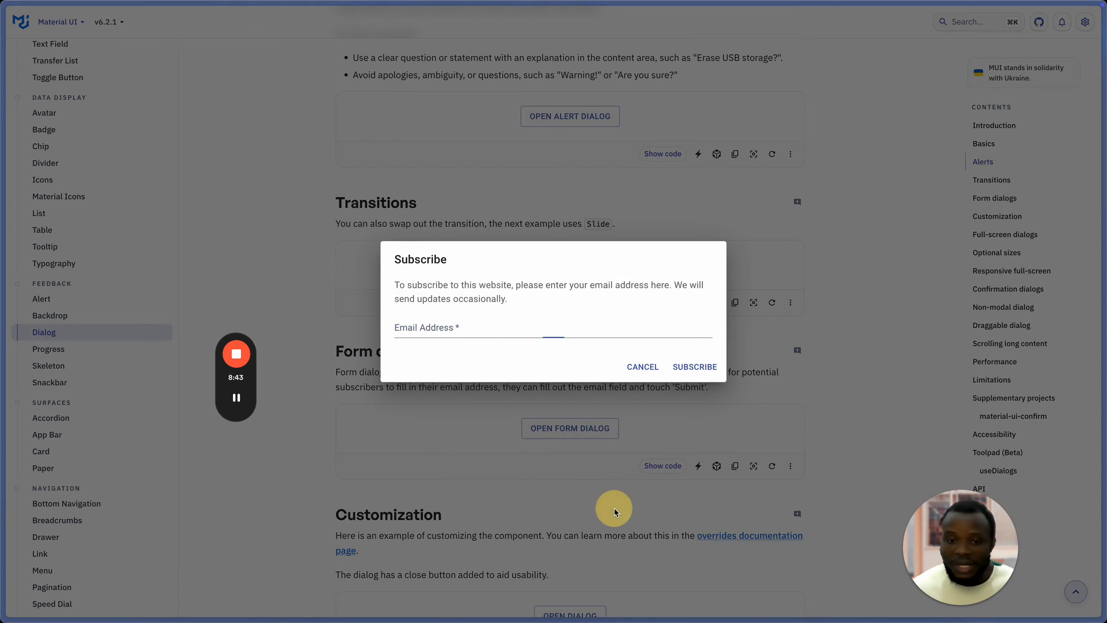
scroll(614, 509, "down", 2)
scroll(615, 509, "down", 5)
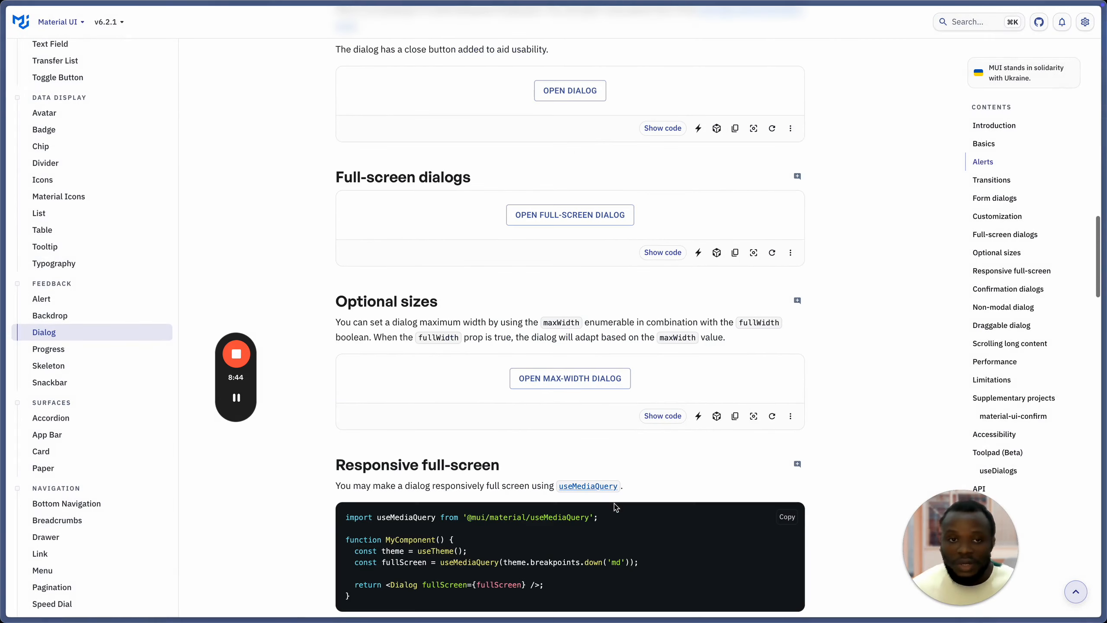
Step: Switch to Figma and read the Task and Goal frames describing the Dialog component to build
key("super+Tab")
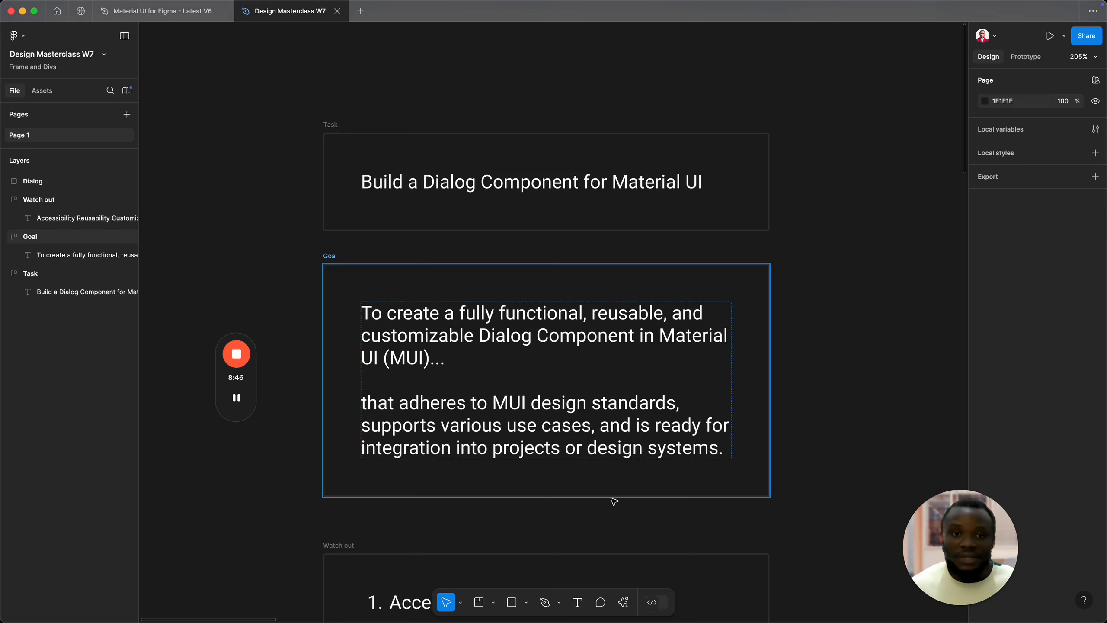
scroll(838, 542, "down", 3)
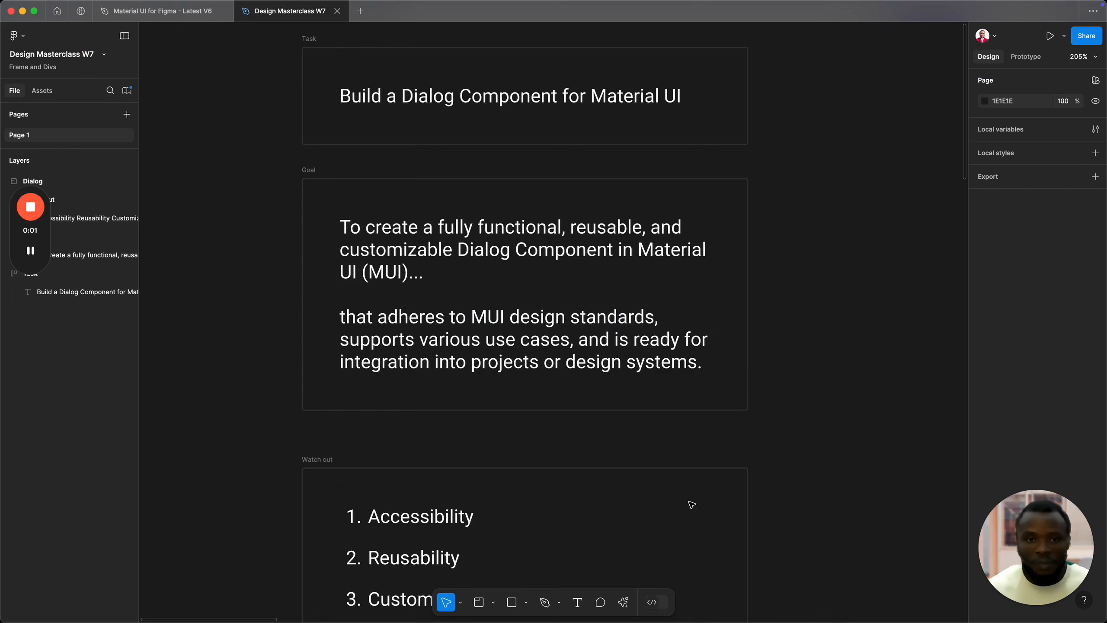
left_click(691, 504)
left_click(597, 416)
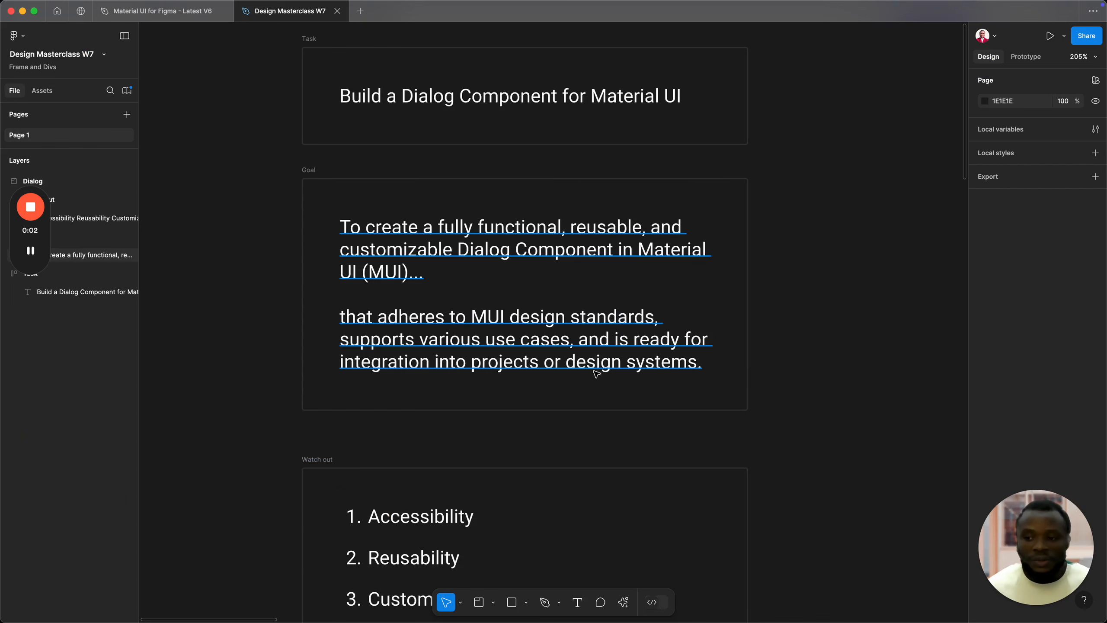
left_click(444, 196)
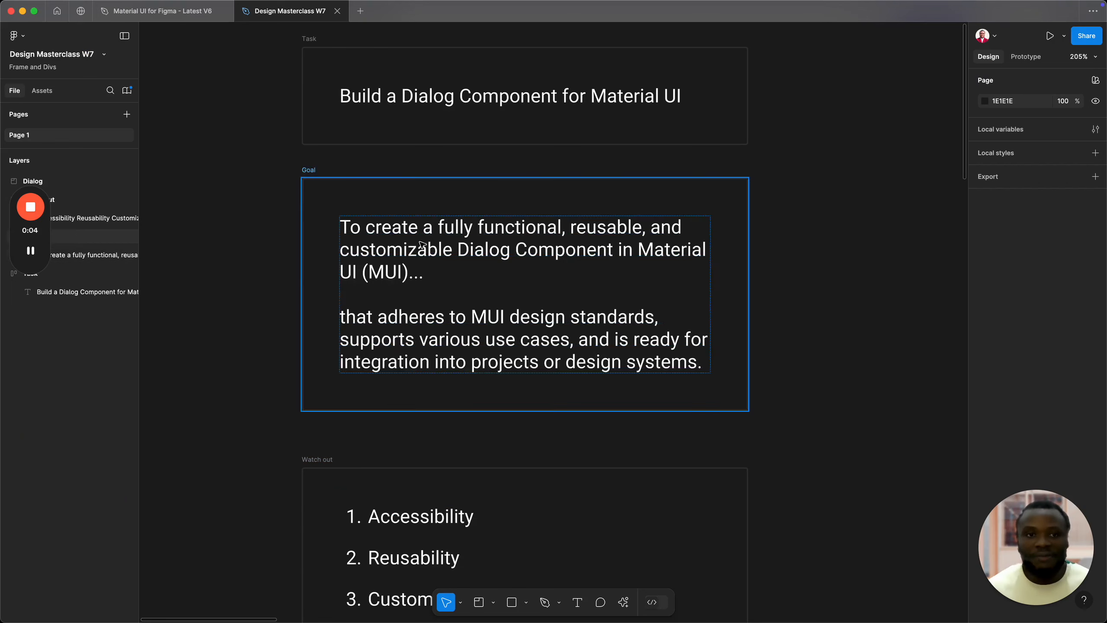
key("Escape")
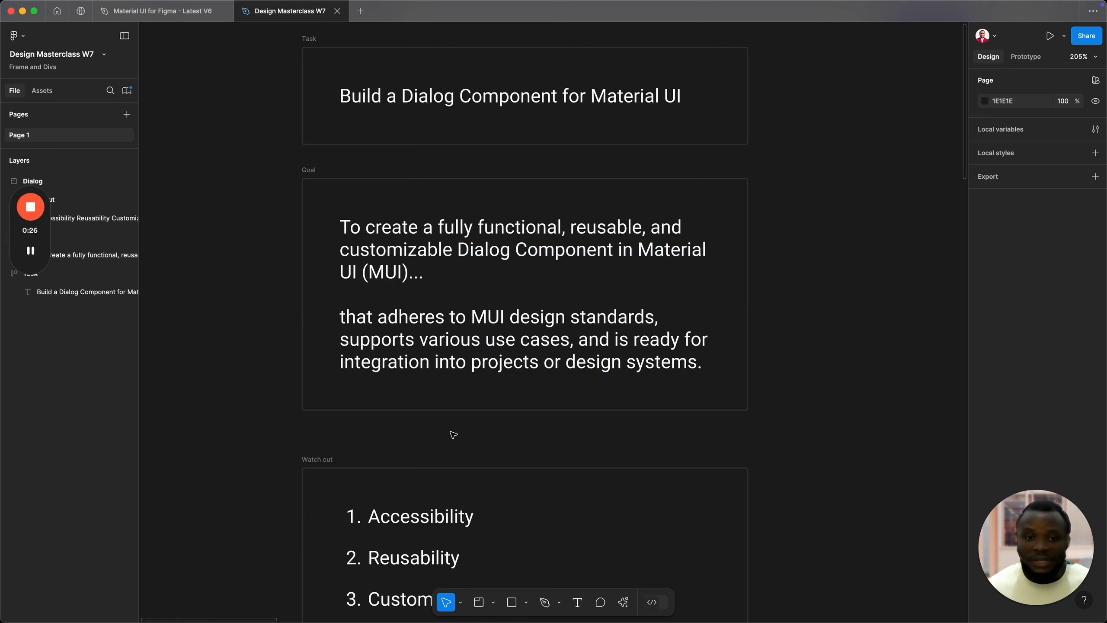
left_click_drag(452, 425, 440, 376)
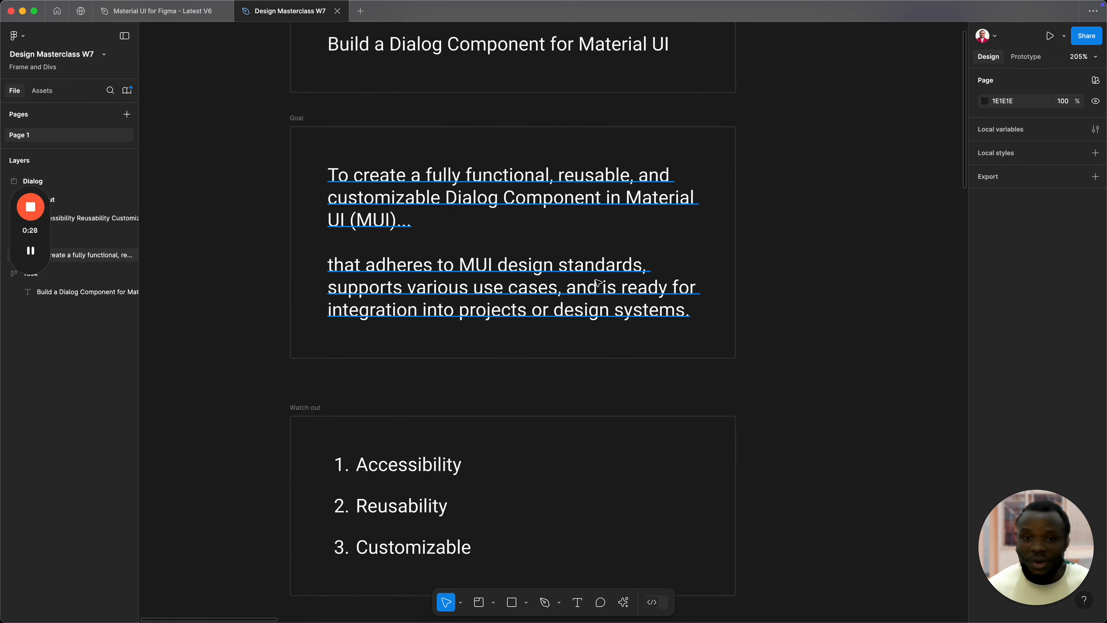
left_click(412, 337)
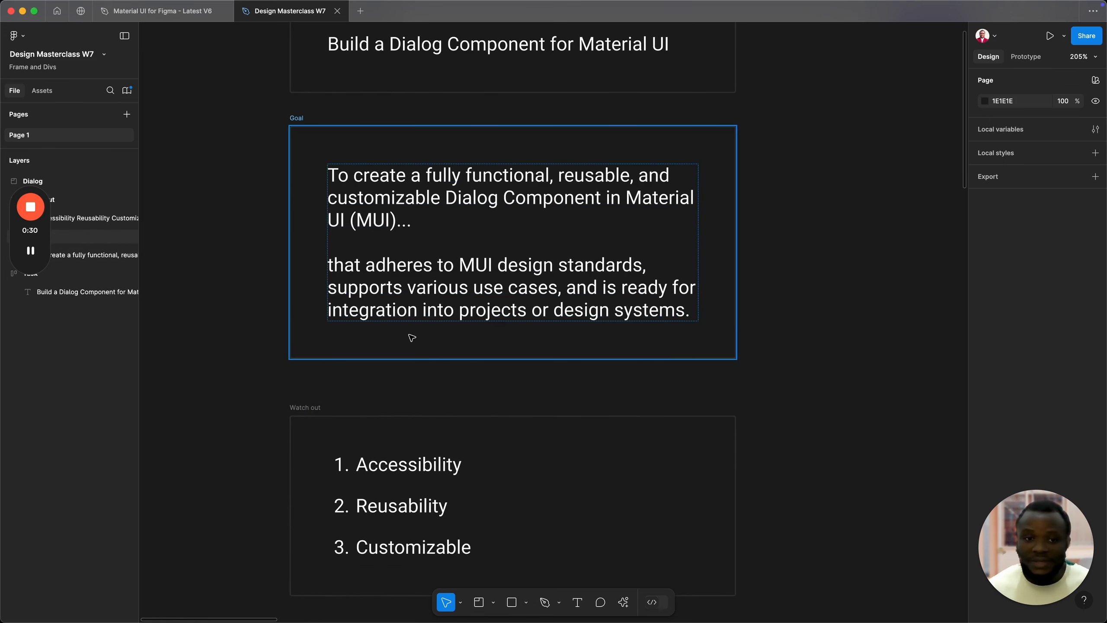
key("Escape")
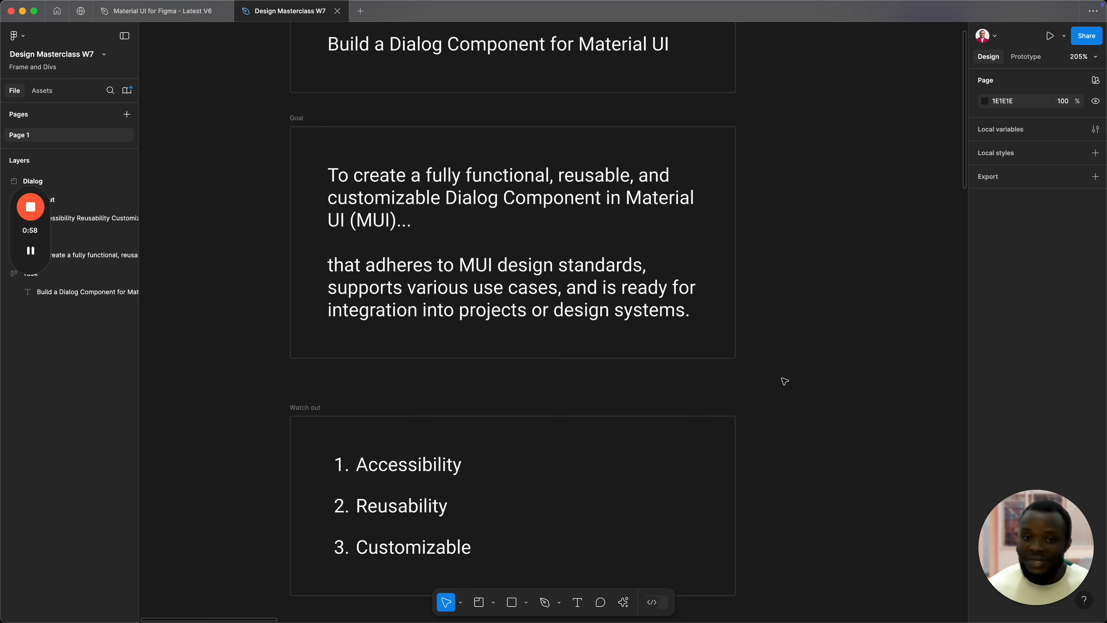
Step: Review the accessibility, reusability and customization points in the Watch out frame
left_click_drag(790, 414, 794, 302)
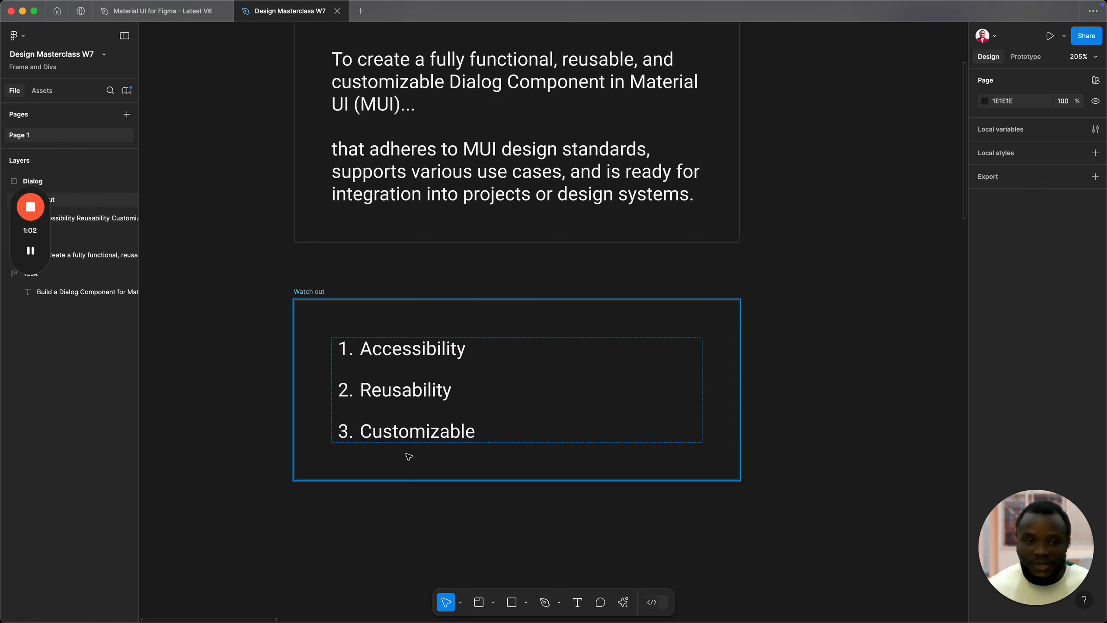
left_click(436, 375)
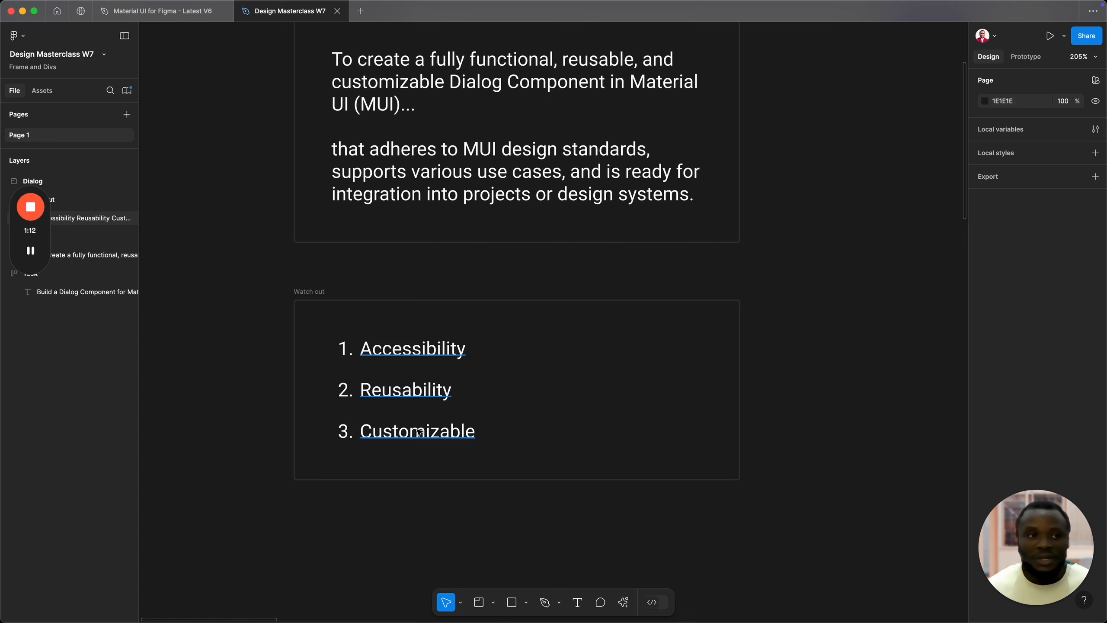
scroll(422, 431, "down", 6)
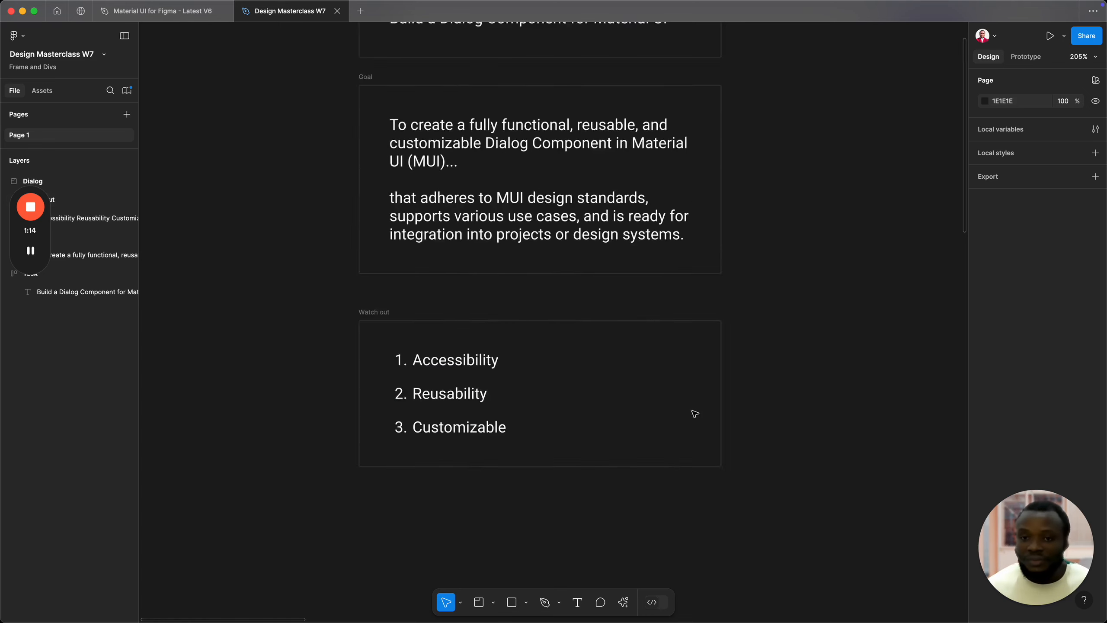
Step: Look at the group-modal design inside the Dialog frame
left_click_drag(830, 460, 457, 354)
scroll(681, 436, "down", 10)
scroll(681, 436, "right", 10)
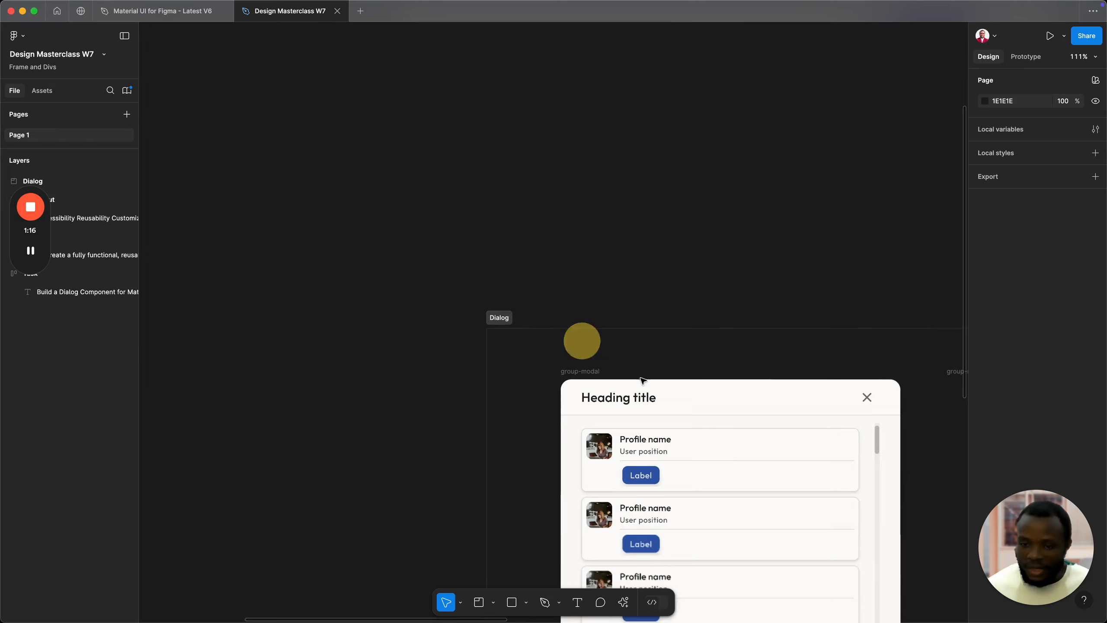
Step: Examine the dialog variations in the Dialog frame, including the profile list, photo, cover image and basic information layouts
scroll(526, 316, "down", 3, "ctrl")
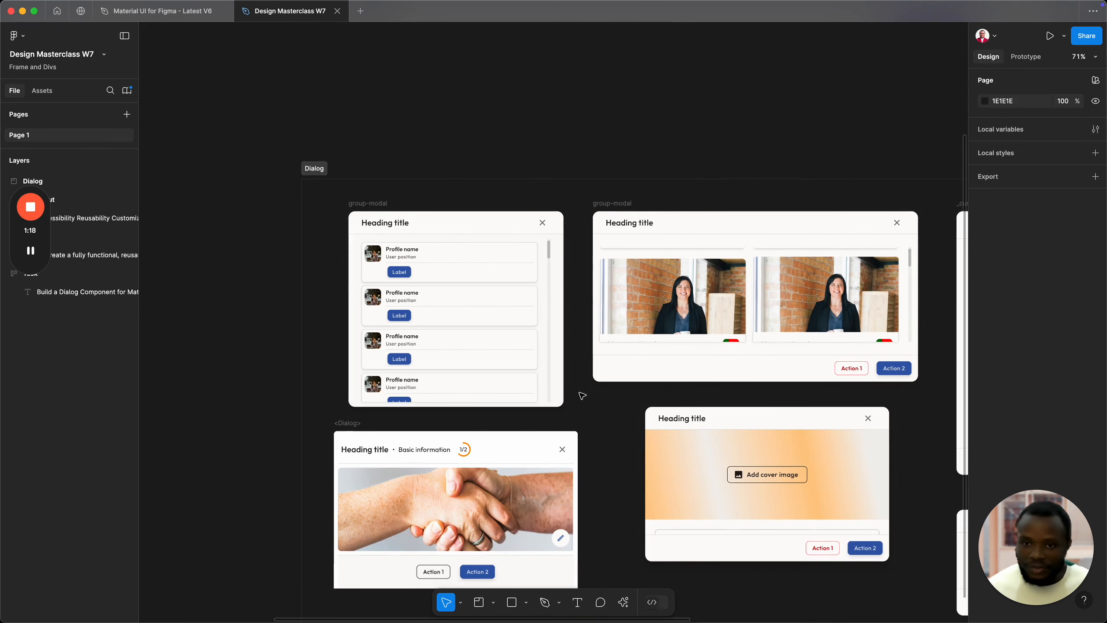
left_click_drag(596, 425, 491, 327)
scroll(493, 328, "down", 3, "ctrl")
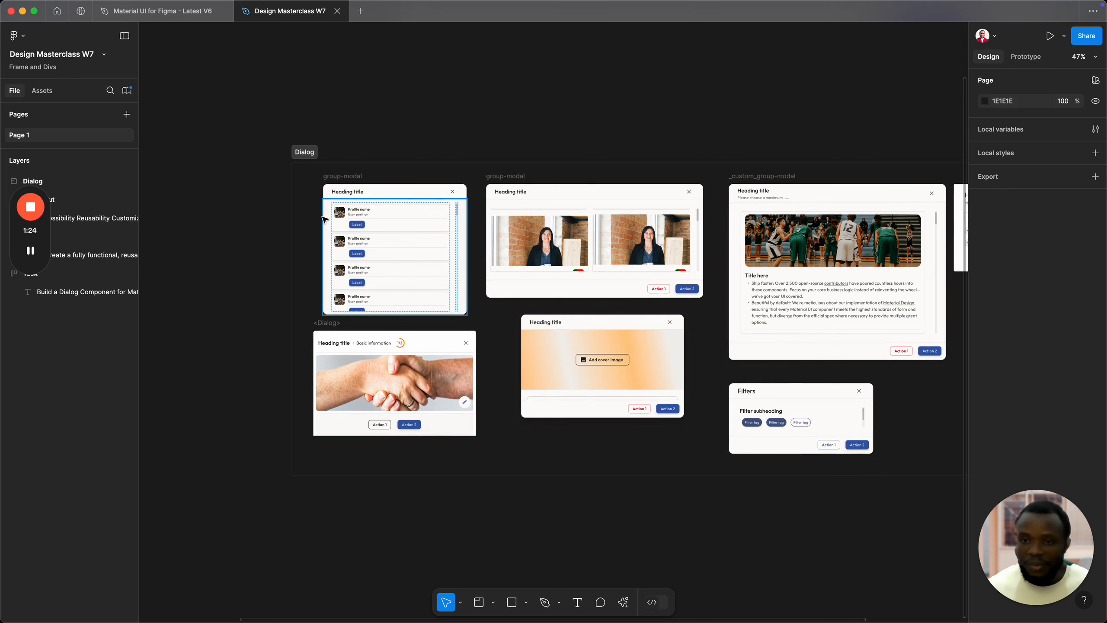
scroll(274, 189, "up", 5, "ctrl")
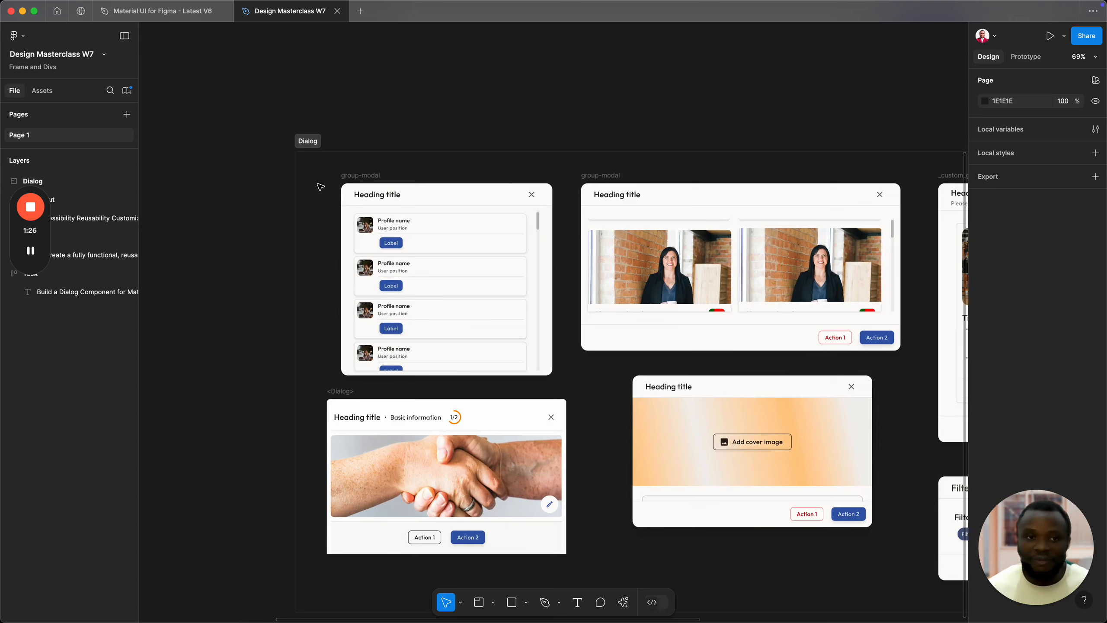
scroll(377, 192, "up", 2, "ctrl")
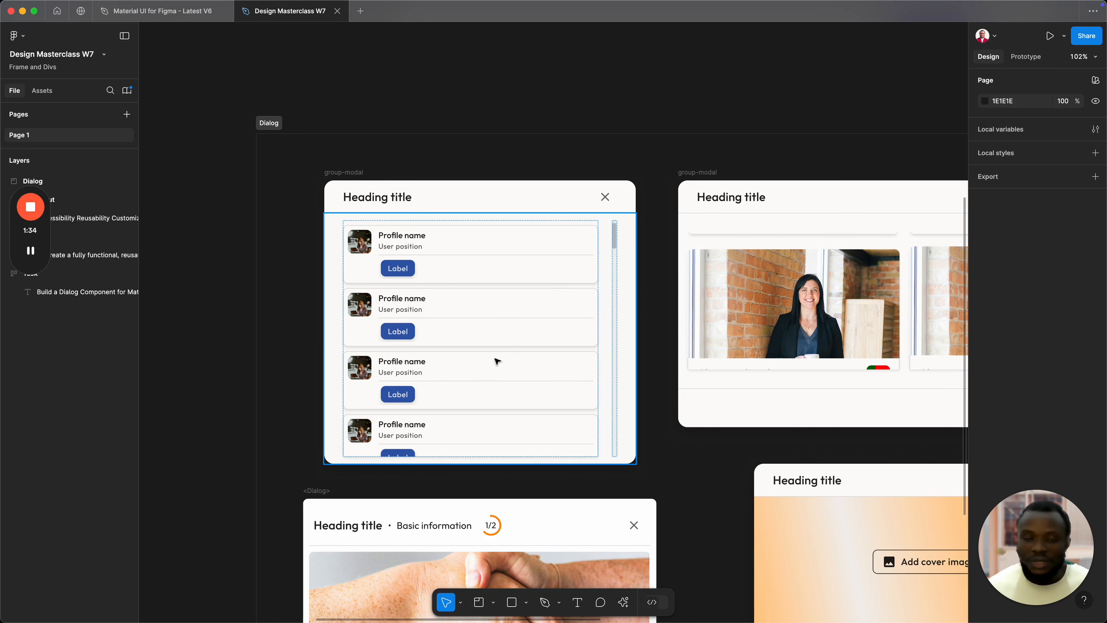
scroll(596, 477, "down", 1, "ctrl")
scroll(596, 477, "down", 2, "ctrl")
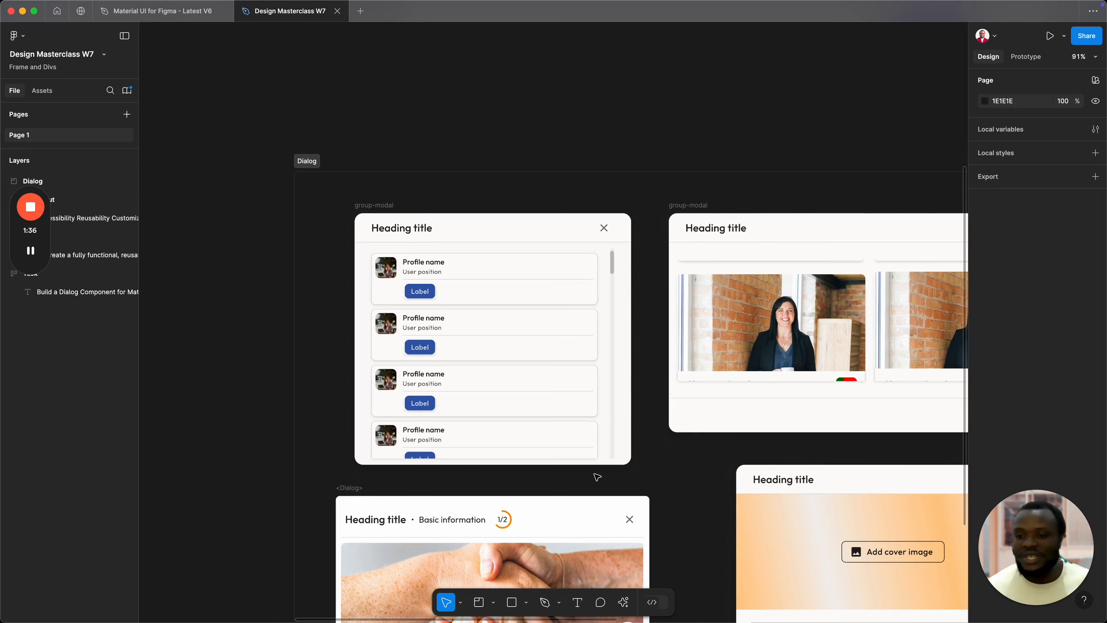
left_click_drag(710, 475, 538, 354)
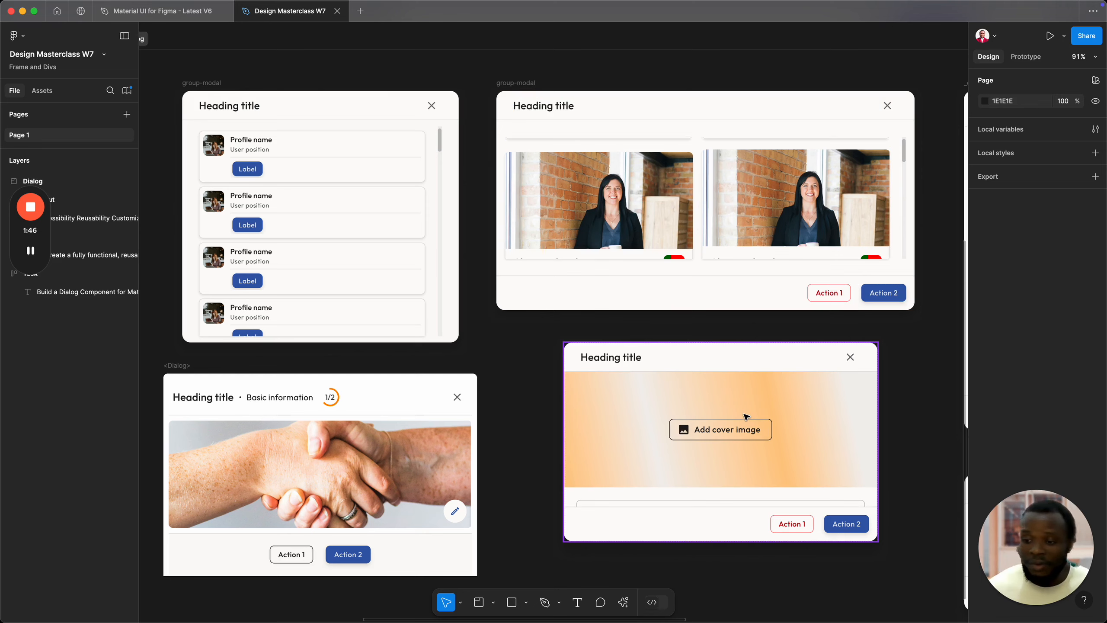
Step: Switch to the browser and skim the Material UI Dialog documentation from the optional sizes section down to the API references
key("cmd+Tab")
key("super+Tab")
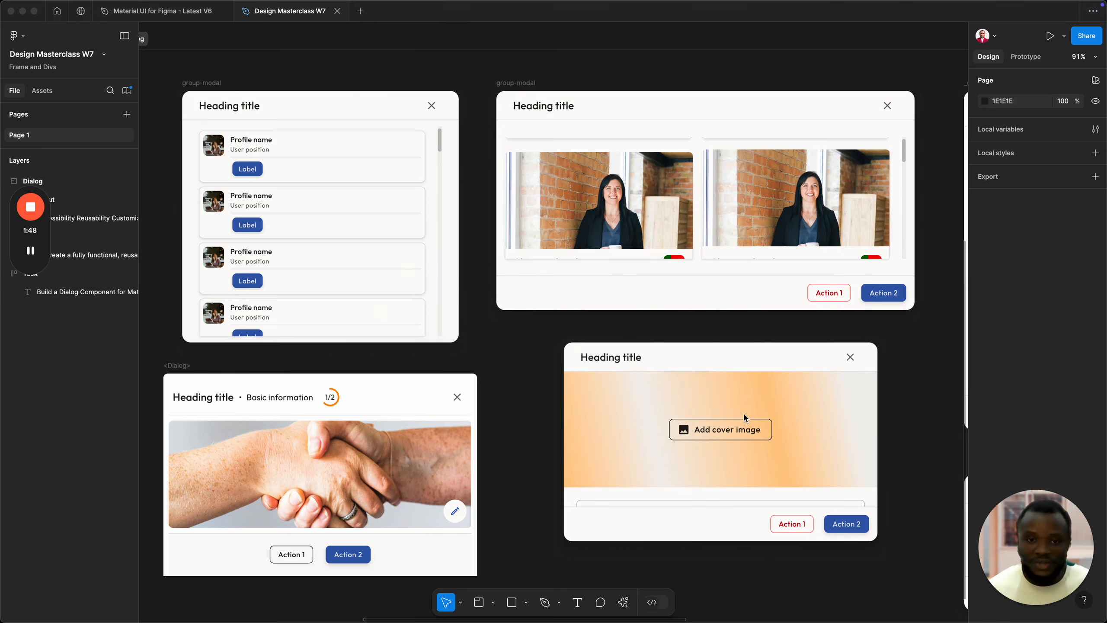
key("super+Tab")
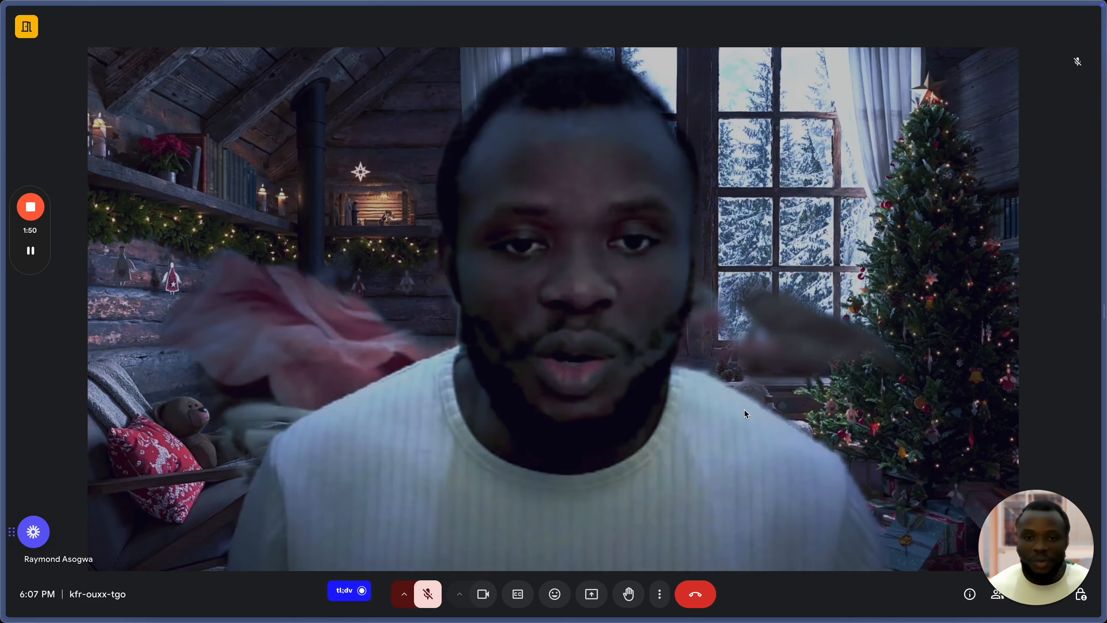
key("super+Tab")
key("super+Tab")
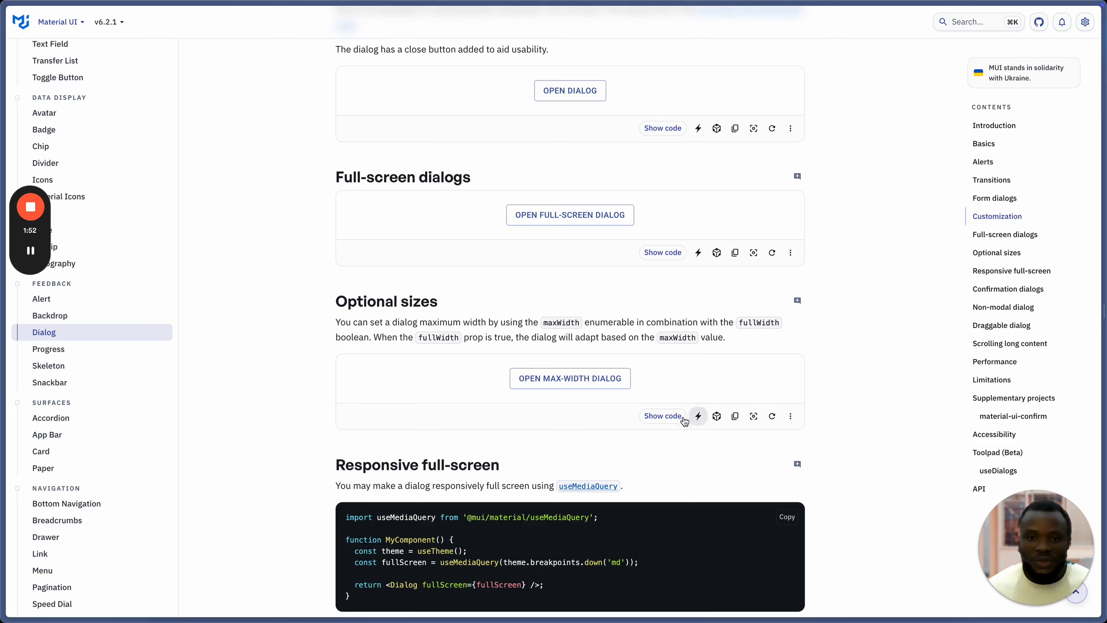
scroll(528, 326, "down", 15)
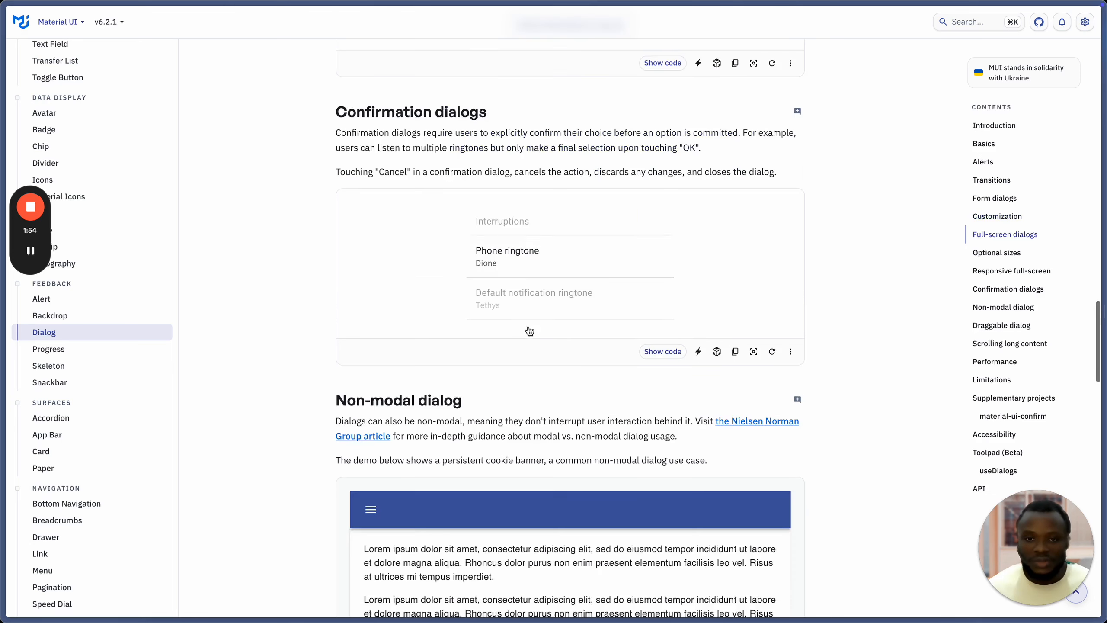
scroll(529, 327, "down", 20)
Step: Open the "Designing a Dialog Component for Material UI in Figma" diagram and examine the dialog's key structure
mouse_move(3, 262)
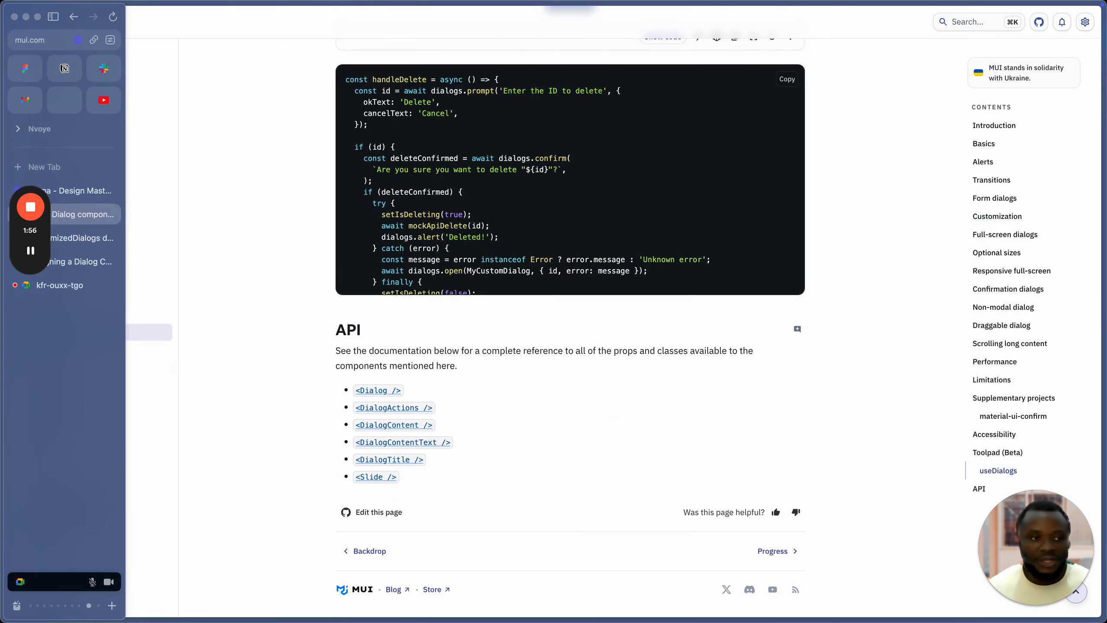
left_click(79, 261)
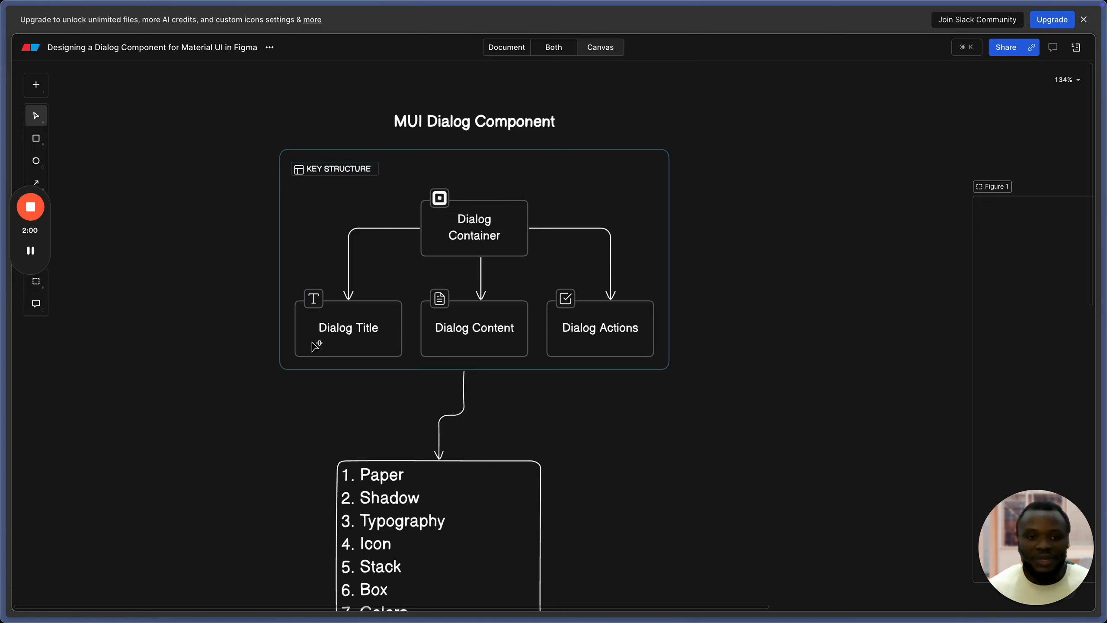
left_click(370, 341)
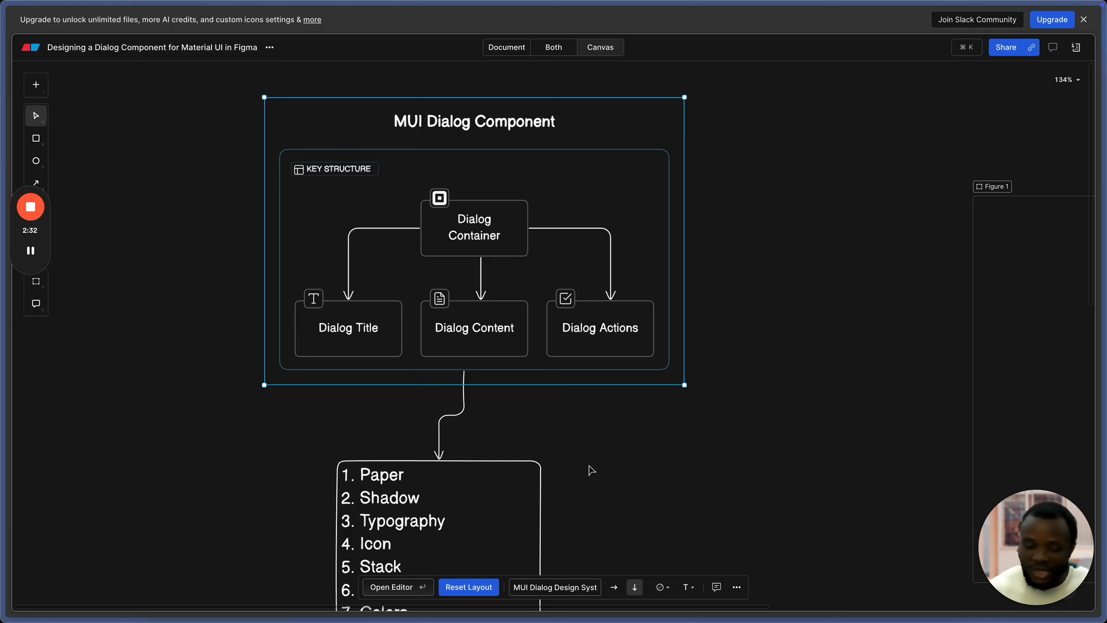
right_click(586, 502)
key("Delete")
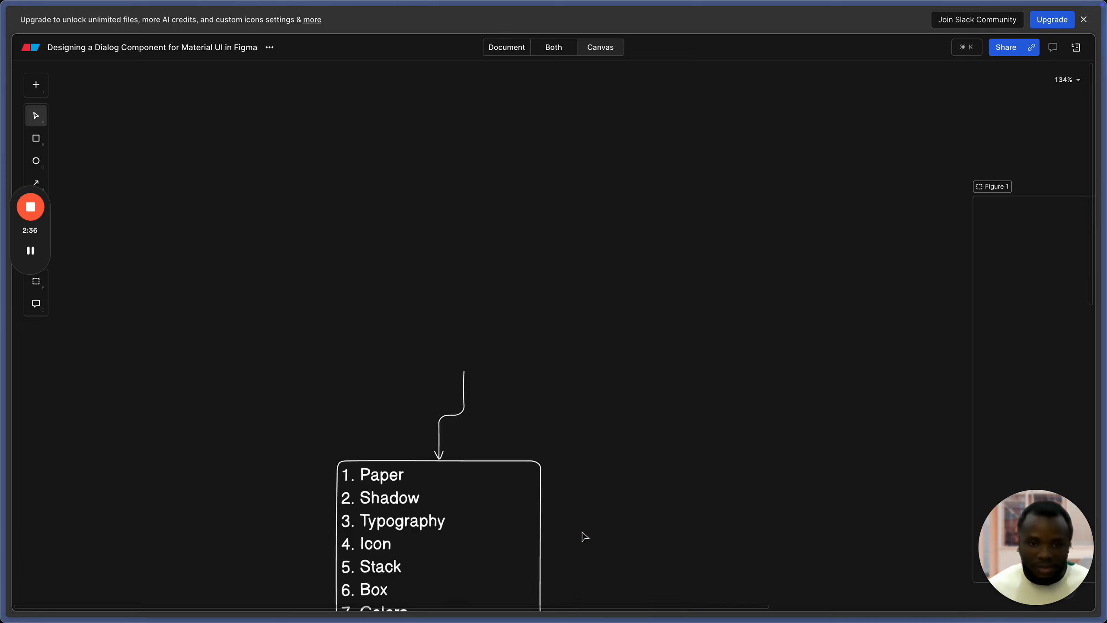
key("super+z")
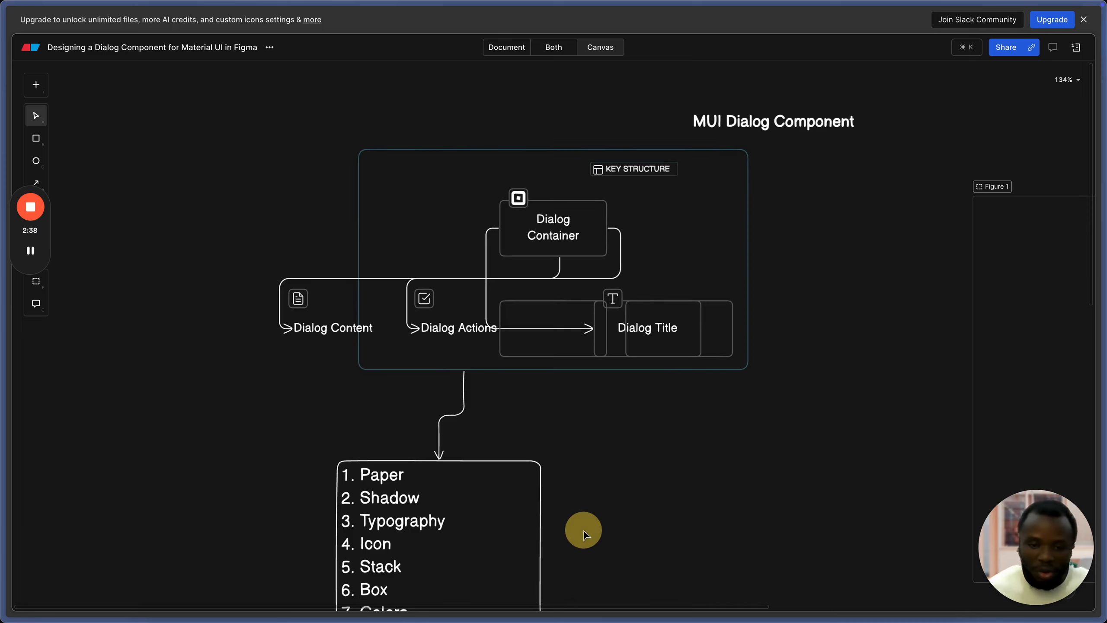
Step: Read the numbered list of building blocks, starting with Paper and Shadow, beneath the key structure diagram
key("space")
left_click_drag(586, 520, 629, 306)
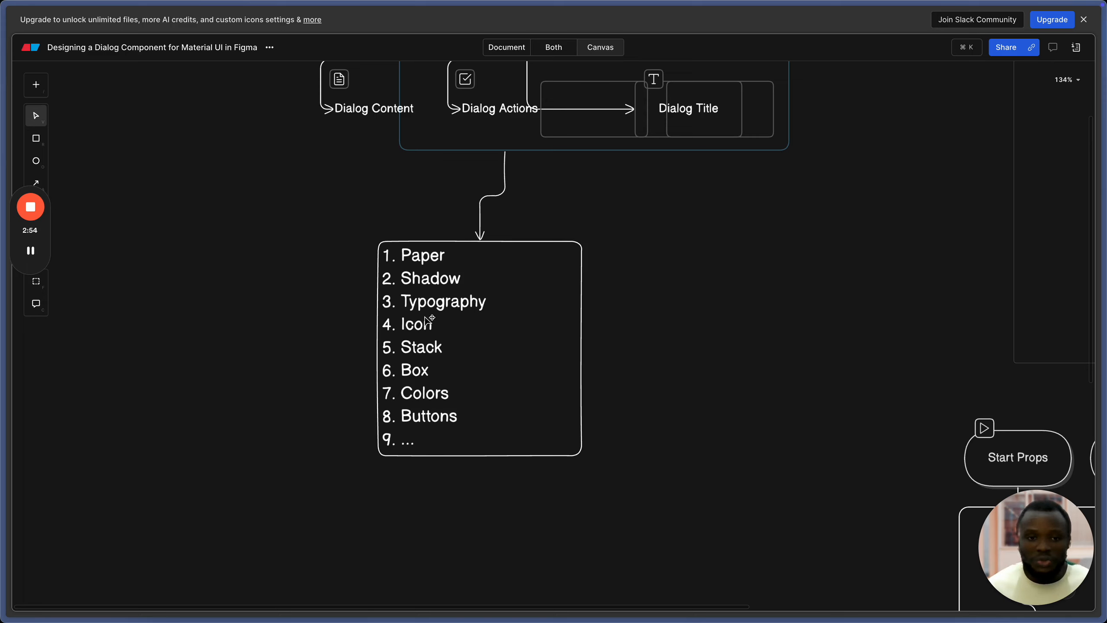
Step: Return to the Dialog documentation, preview the slide-in alert dialog example under Transitions, and dismiss it
key("super+Tab")
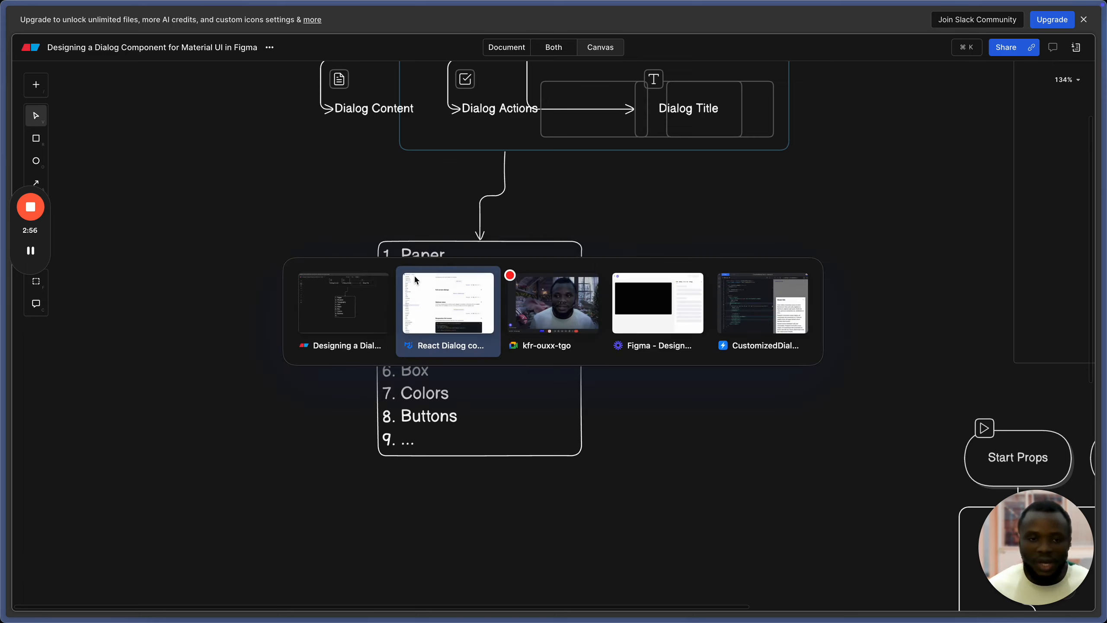
scroll(450, 347, "up", 10)
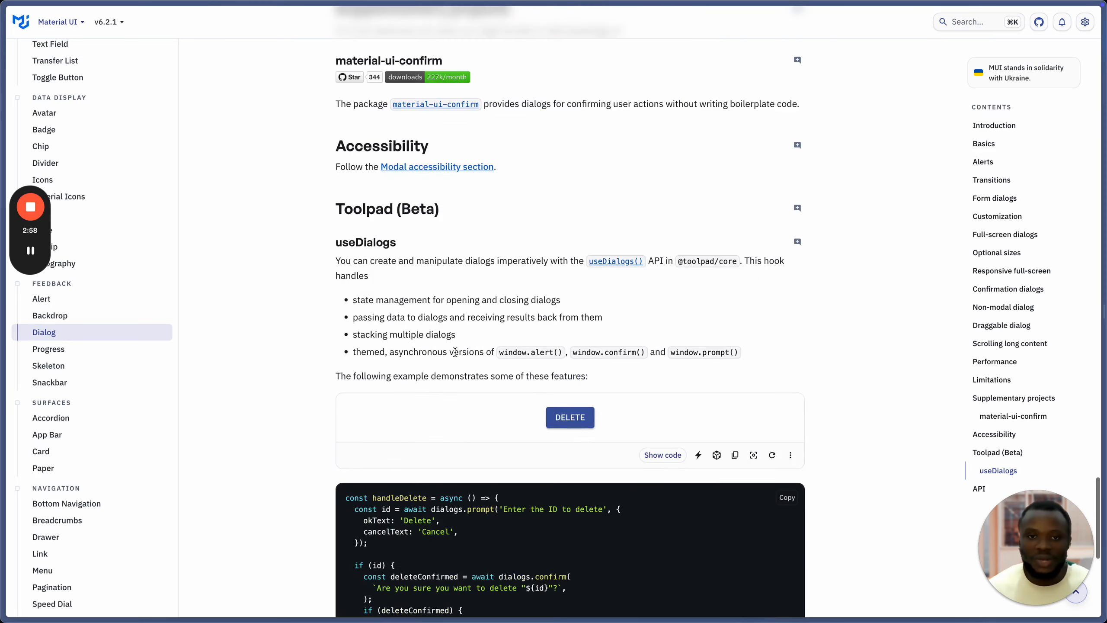
scroll(457, 348, "up", 15)
scroll(461, 348, "up", 15)
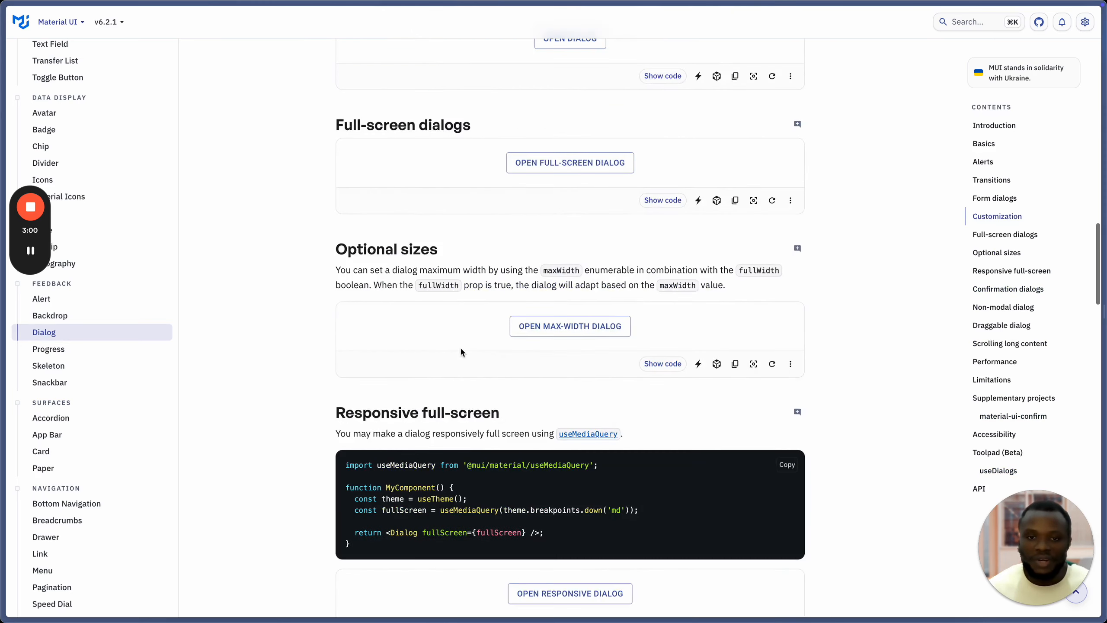
left_click(573, 189)
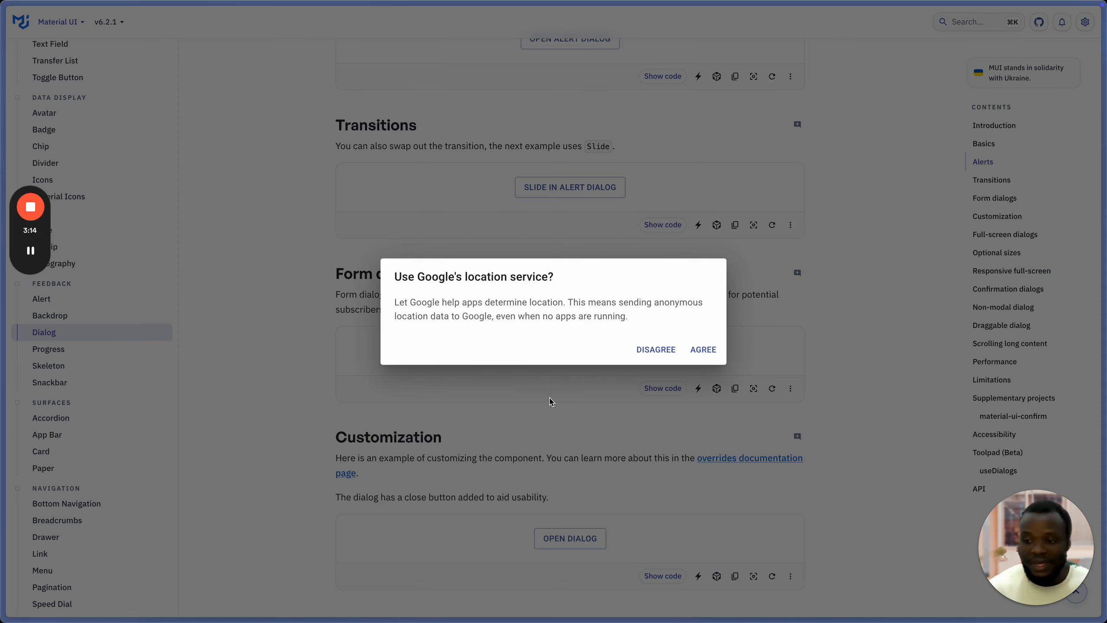
left_click(550, 399)
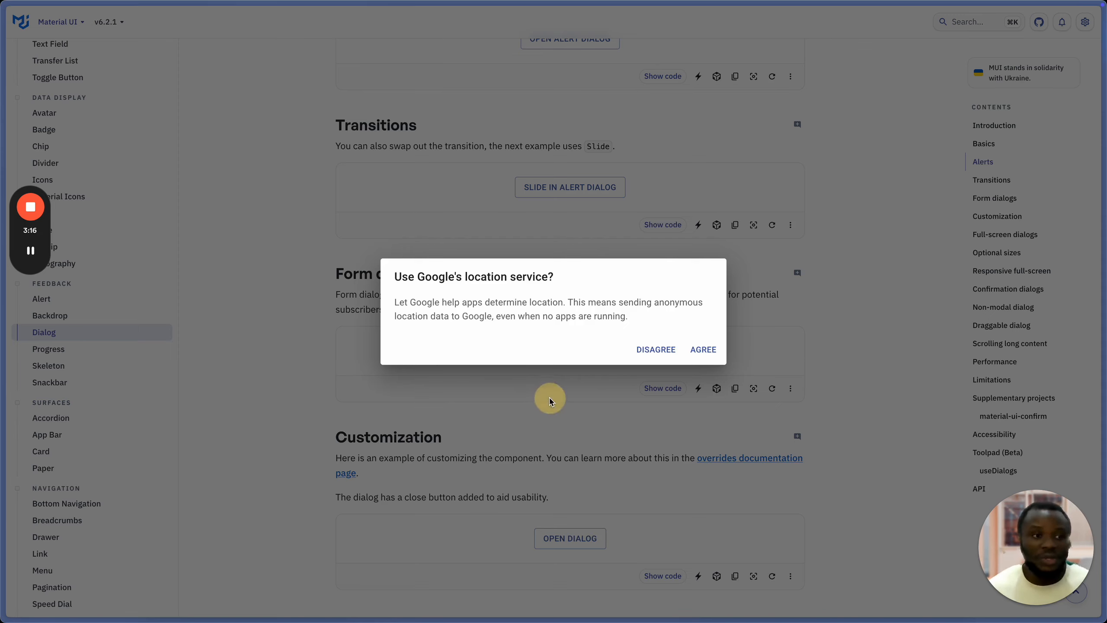
Step: Search the documentation for "paper", open the Material UI Paper page, and compare its introduction with the diagram's building-block list
left_click(984, 21)
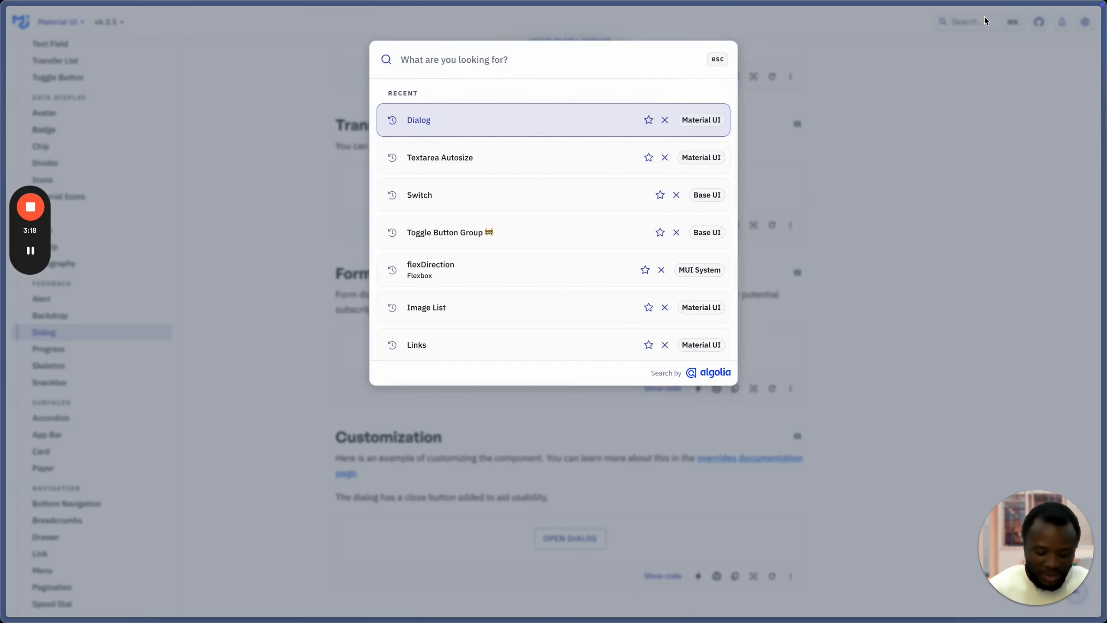
type("paper")
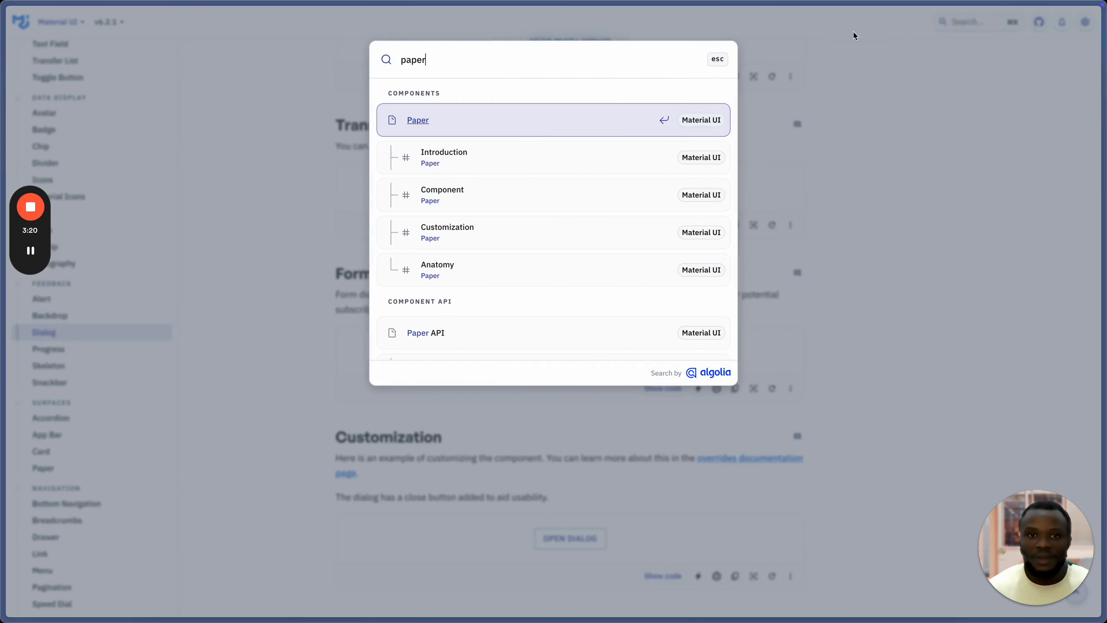
left_click(484, 124)
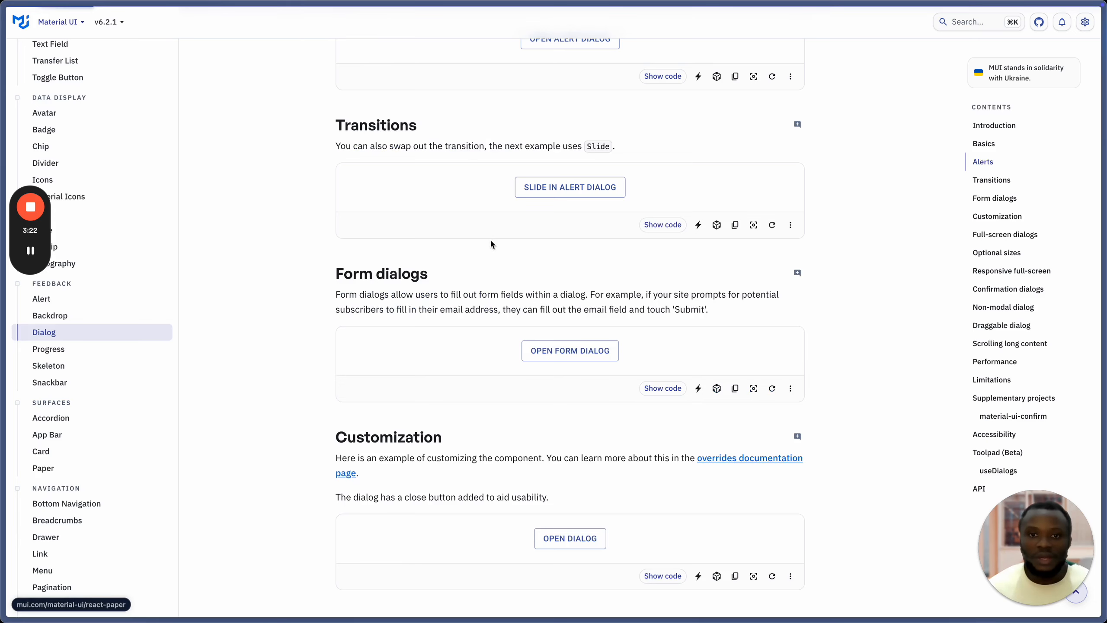
scroll(492, 335, "down", 2)
scroll(492, 336, "down", 1)
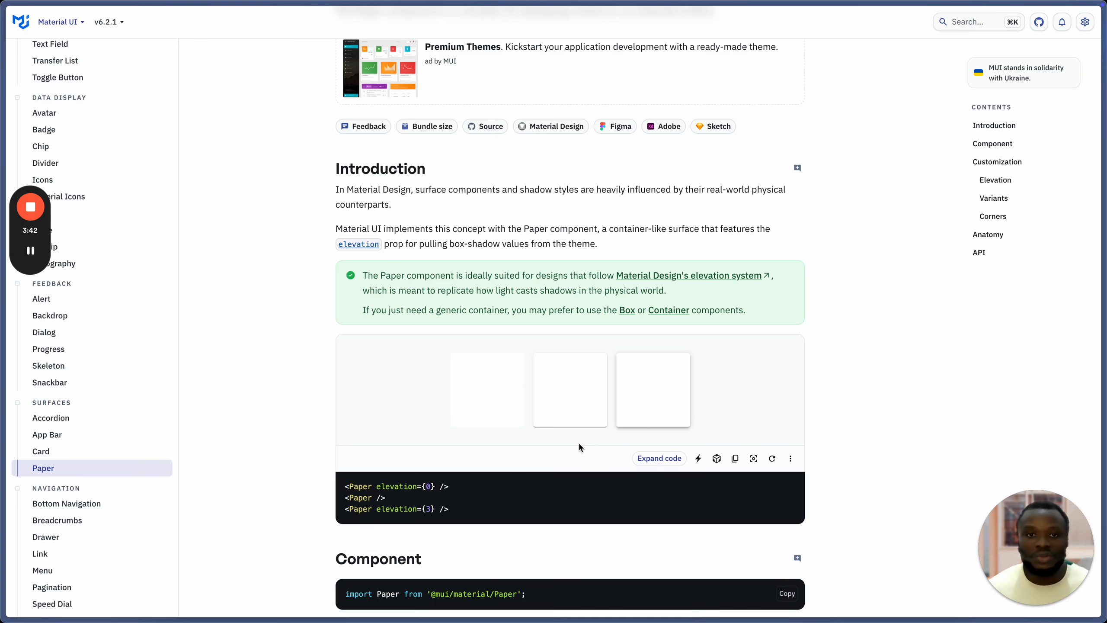
key("ctrl+Tab")
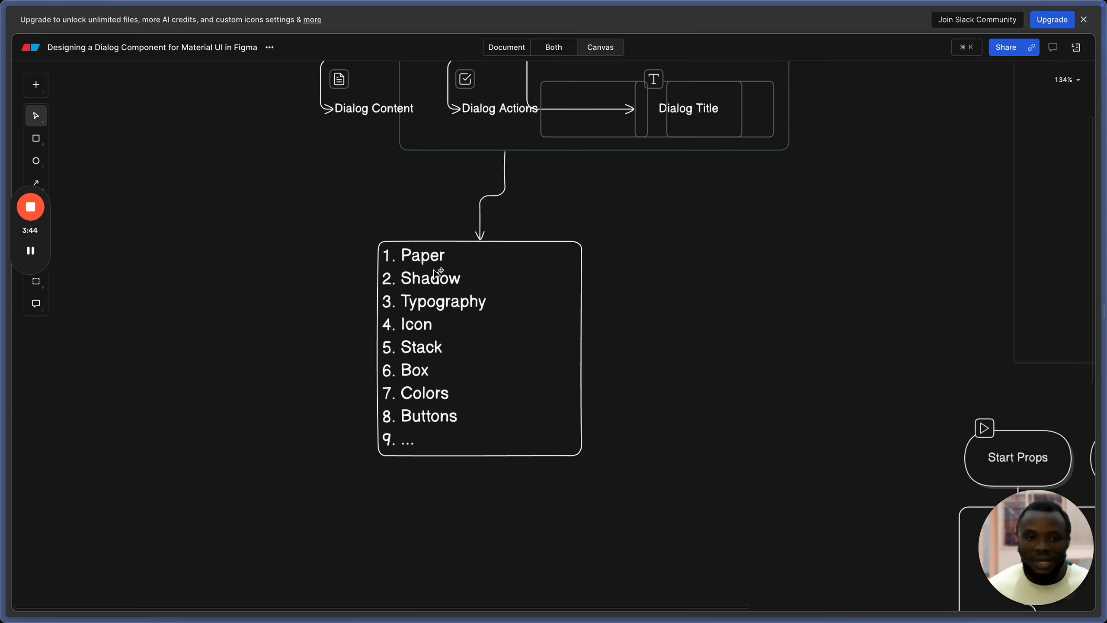
key("ctrl+Tab")
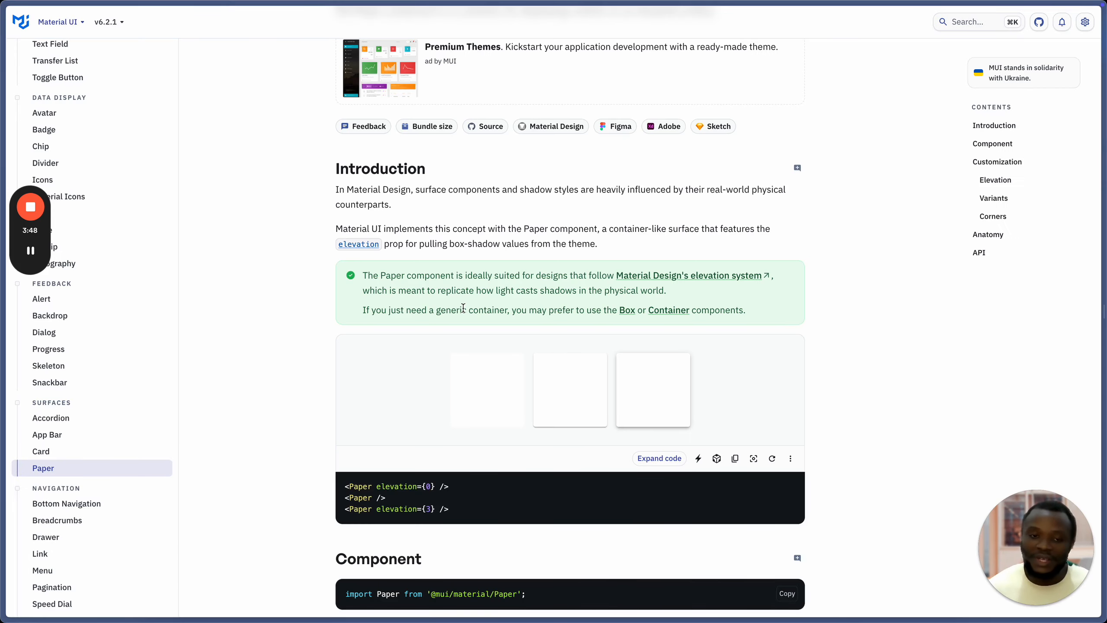
Step: Switch to Figma and add a text layer reading "Heading" on the empty canvas below the Dialog frame
key("super+Tab")
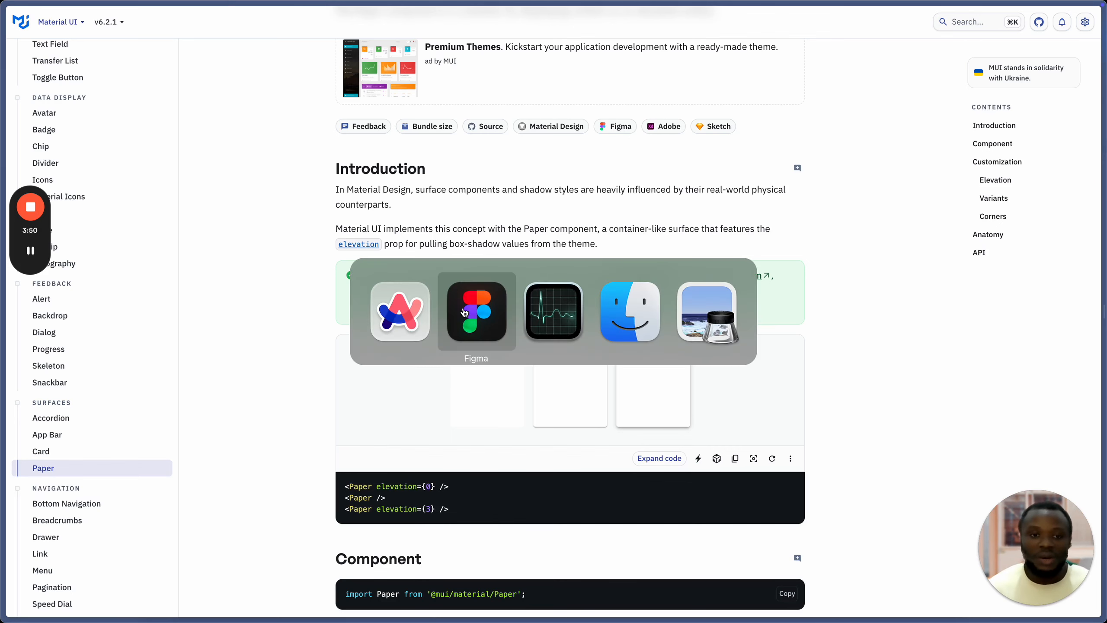
scroll(531, 369, "down", 8)
scroll(530, 369, "left", 5)
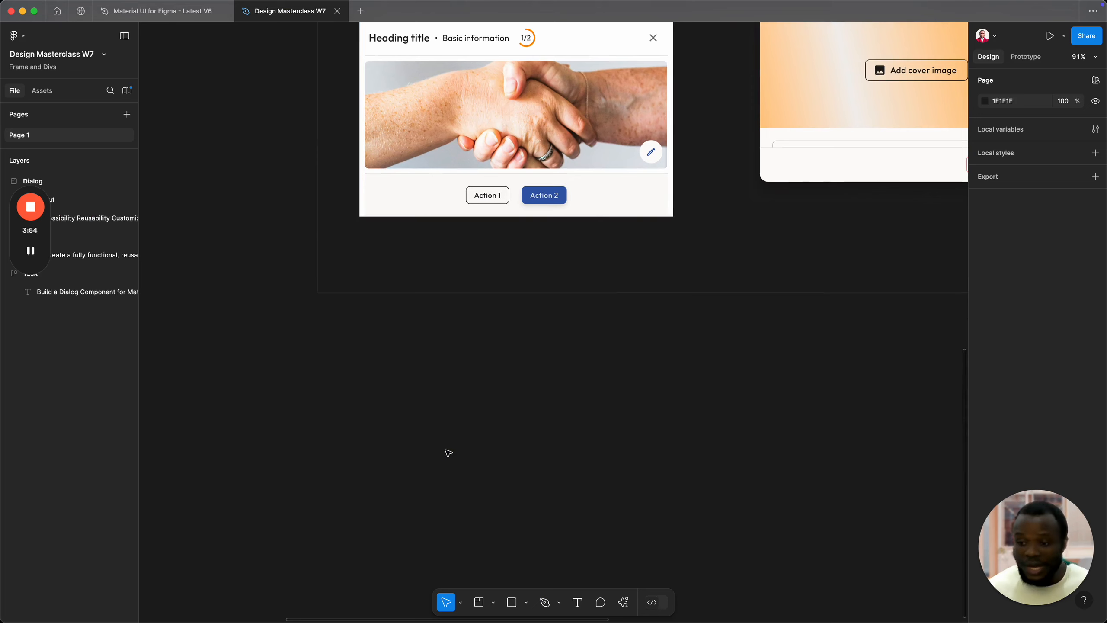
key("t")
left_click(450, 411)
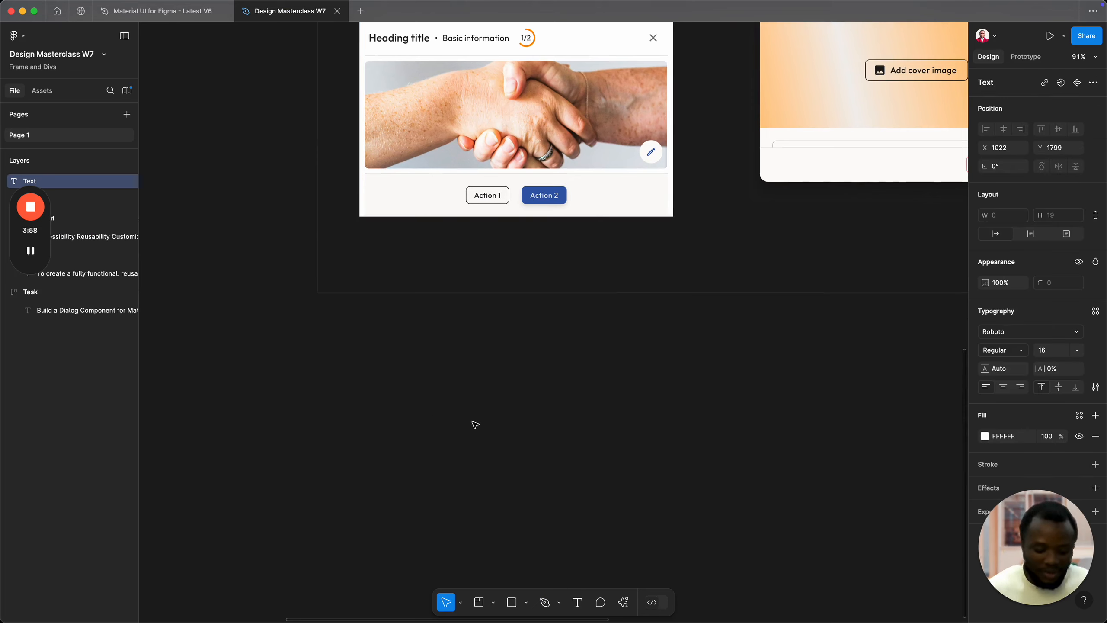
type("Heading")
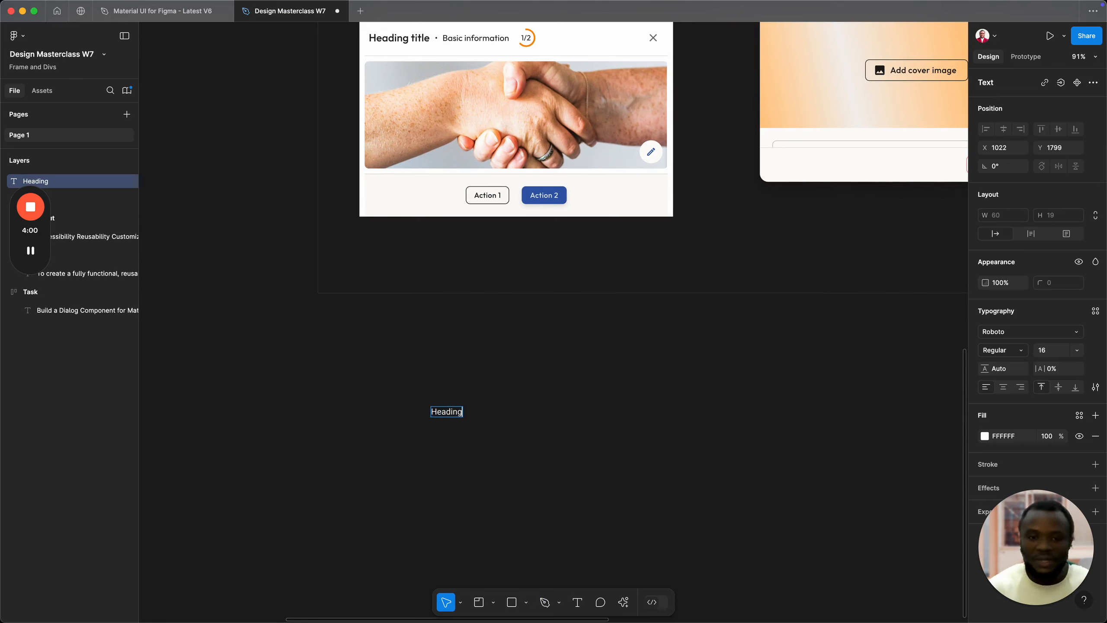
key("Escape")
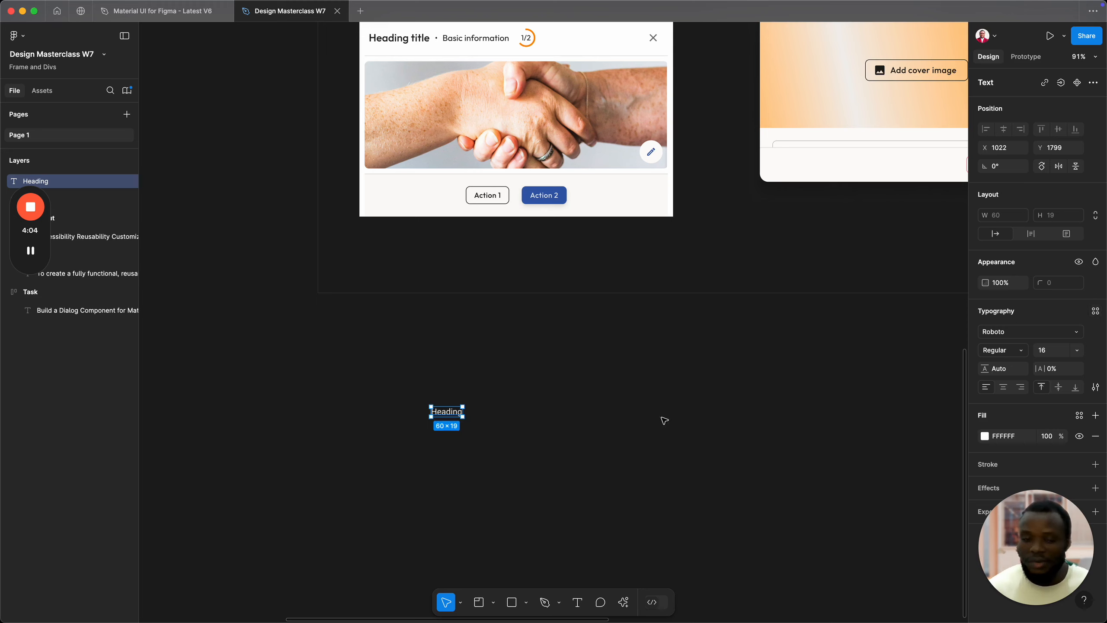
left_click(681, 400)
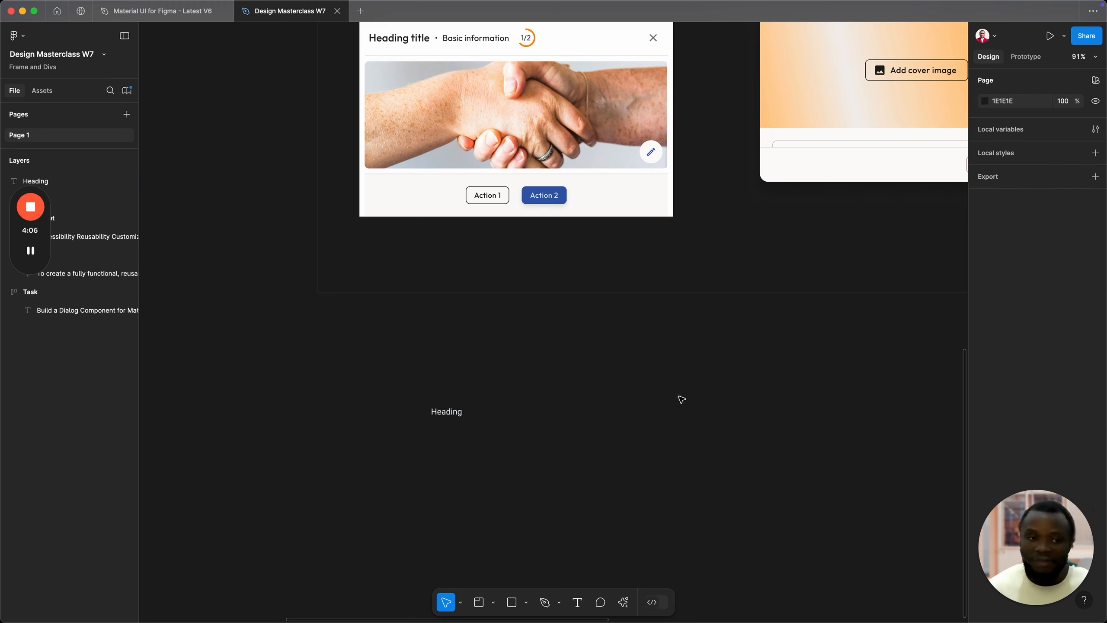
Step: Switch to the Material UI documentation, search for "typo", and open the Typography component page
key("super+Tab")
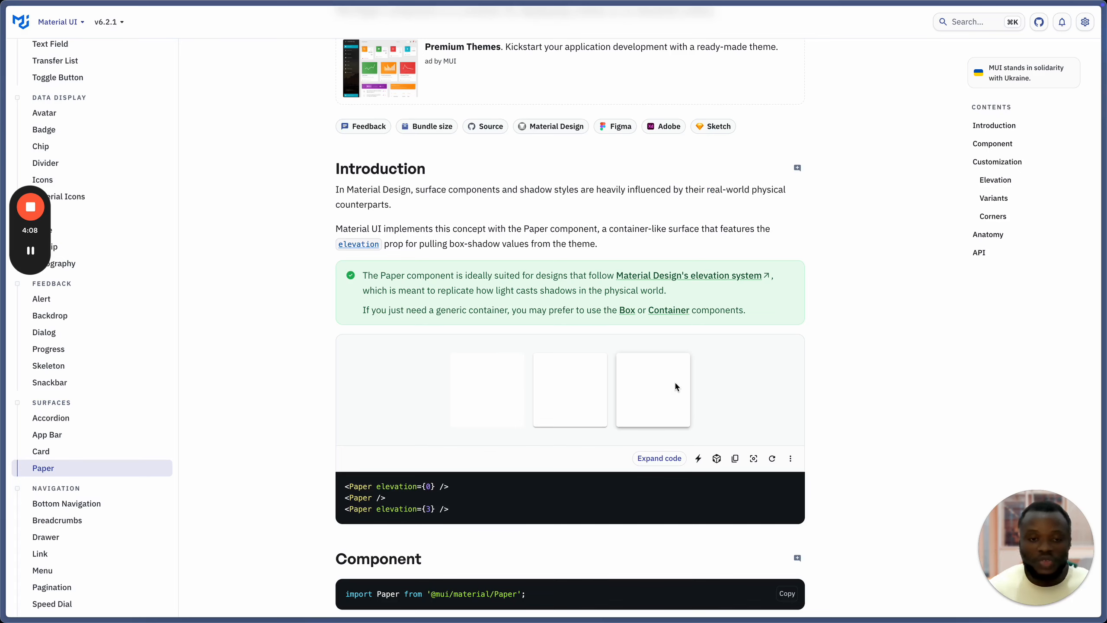
left_click(976, 27)
type("s")
key("BackSpace")
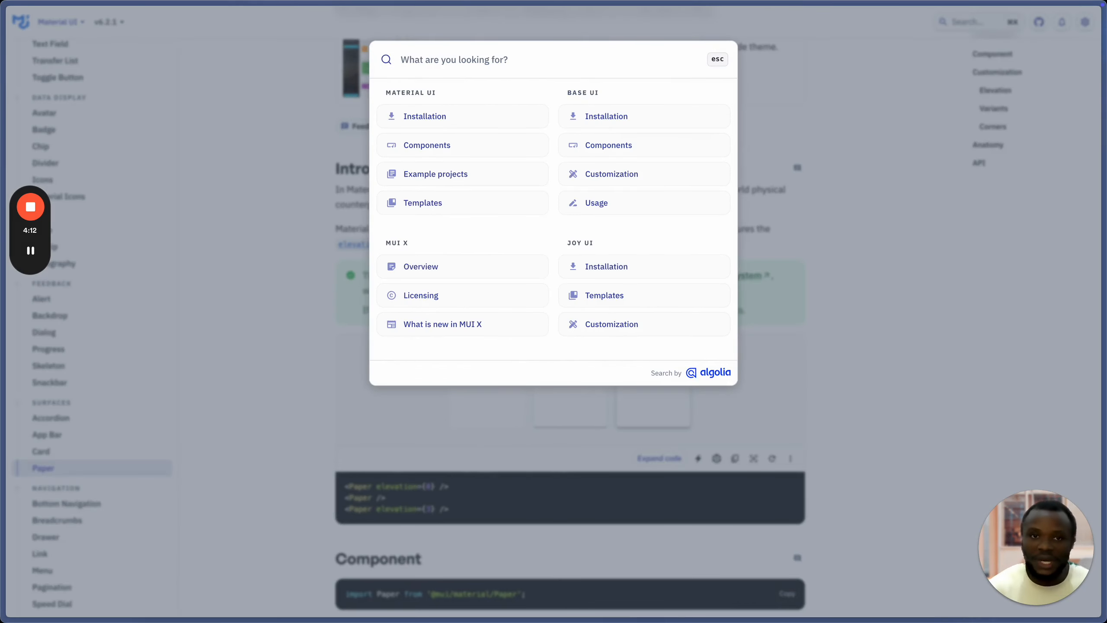
type("typo")
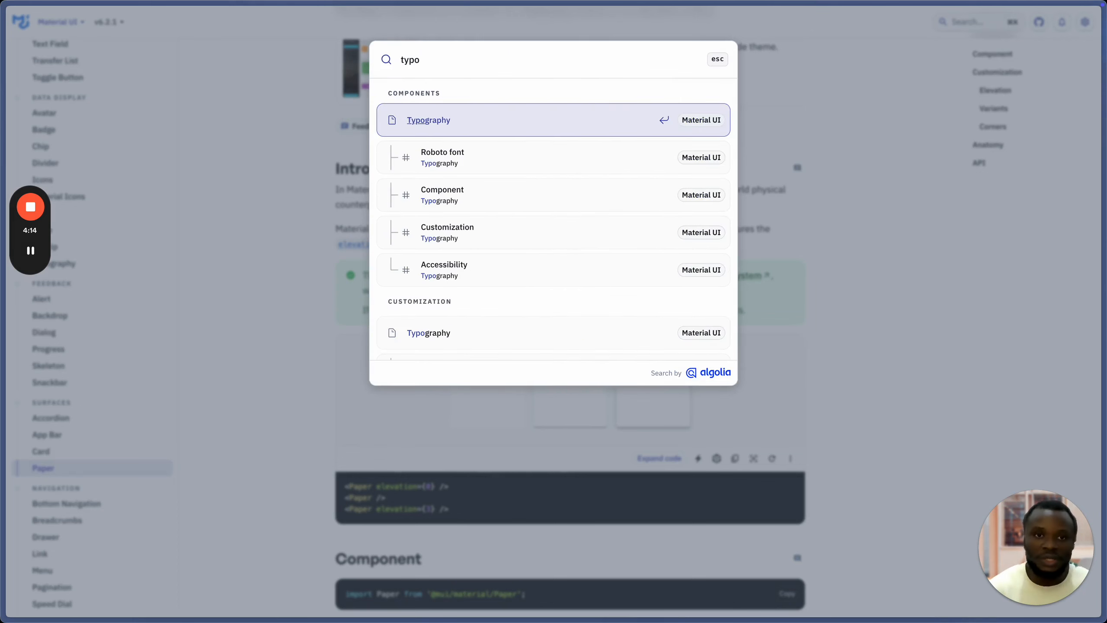
left_click(445, 118)
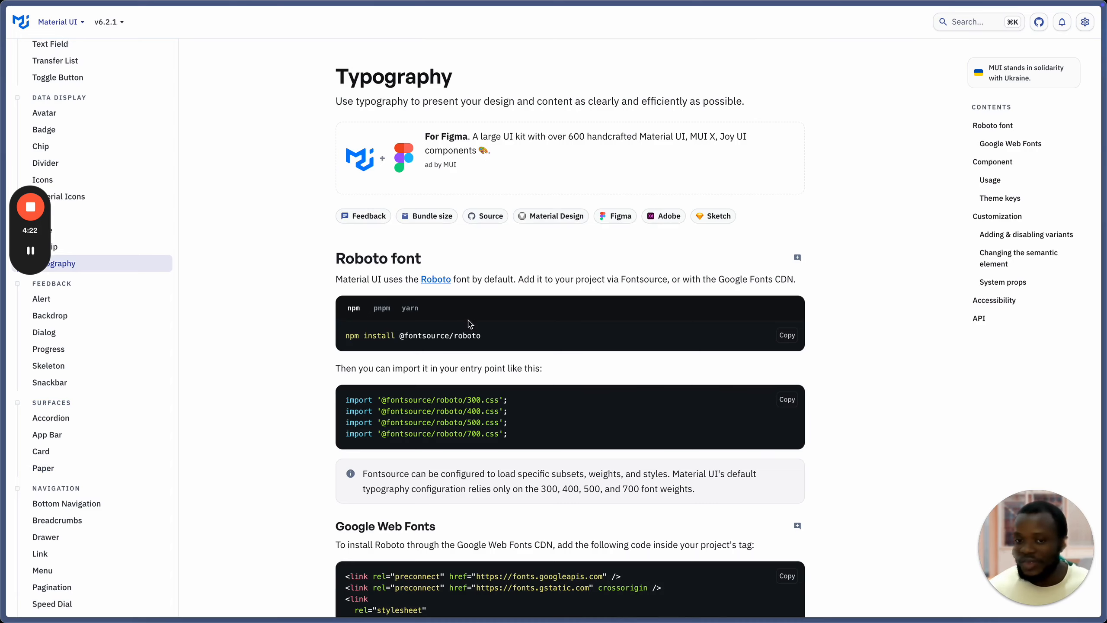
Step: Review the heading, subtitle and body styles under Typography's Usage section, and return to the building-block list in the diagram
scroll(468, 324, "down", 8)
scroll(469, 324, "down", 12)
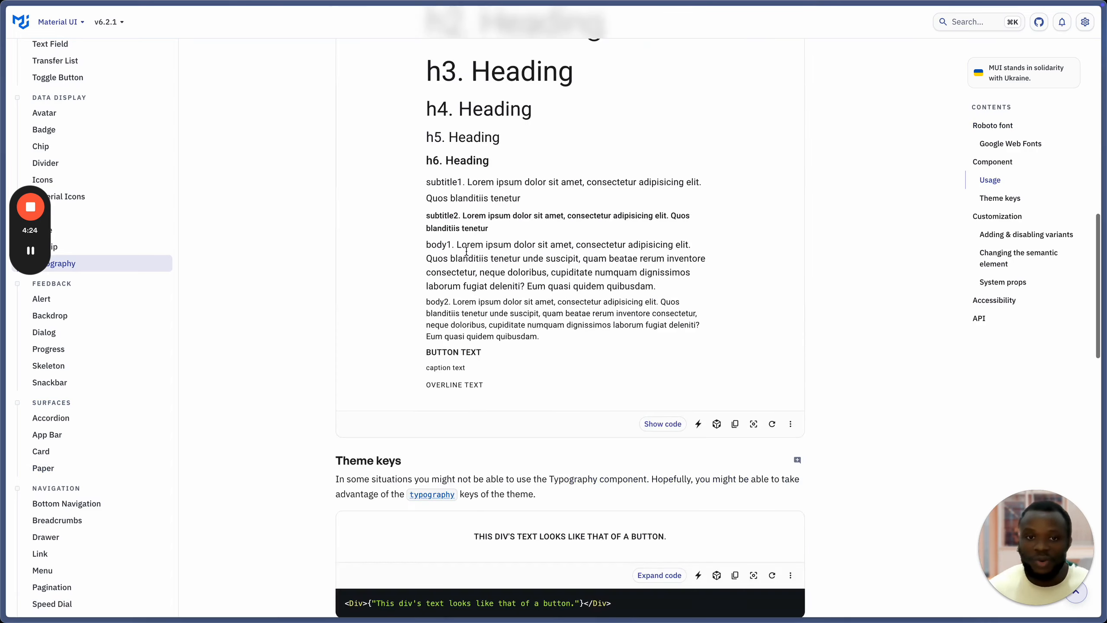
scroll(465, 251, "up", 5)
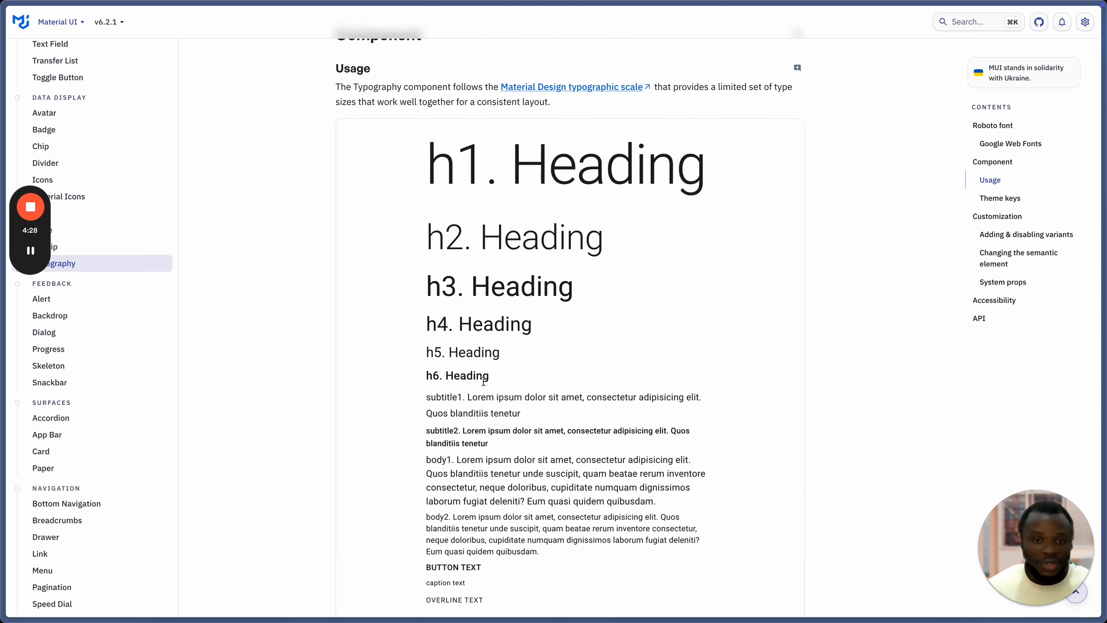
key("super+Tab")
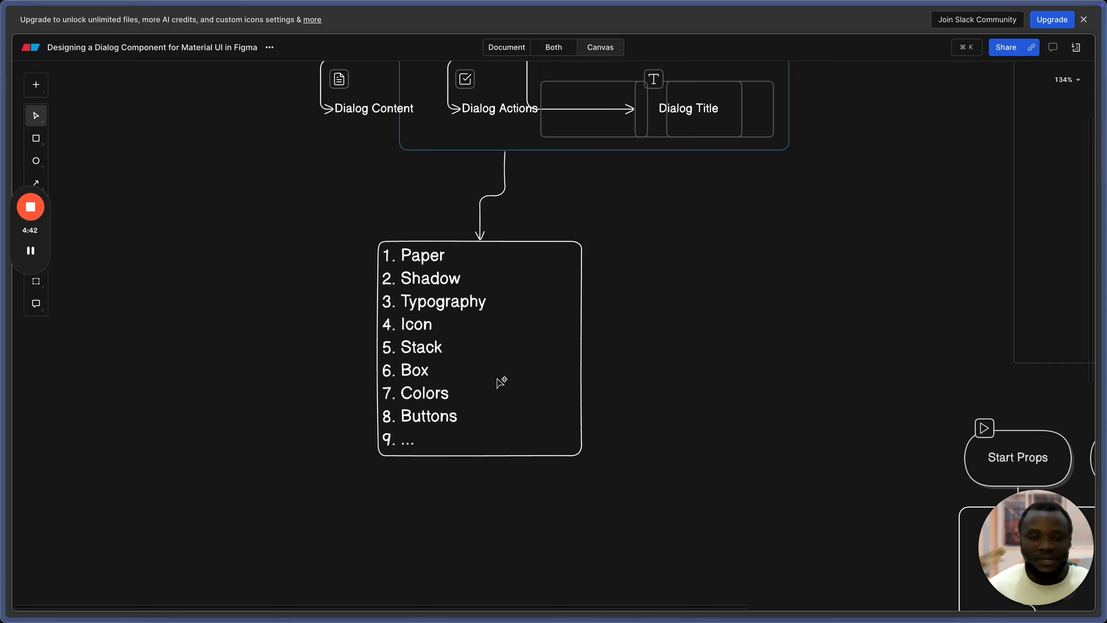
Step: Switch to Figma and draw two frames, about 223 × 218 and 207 × 218, side by side next to the Heading text
key("super+Tab")
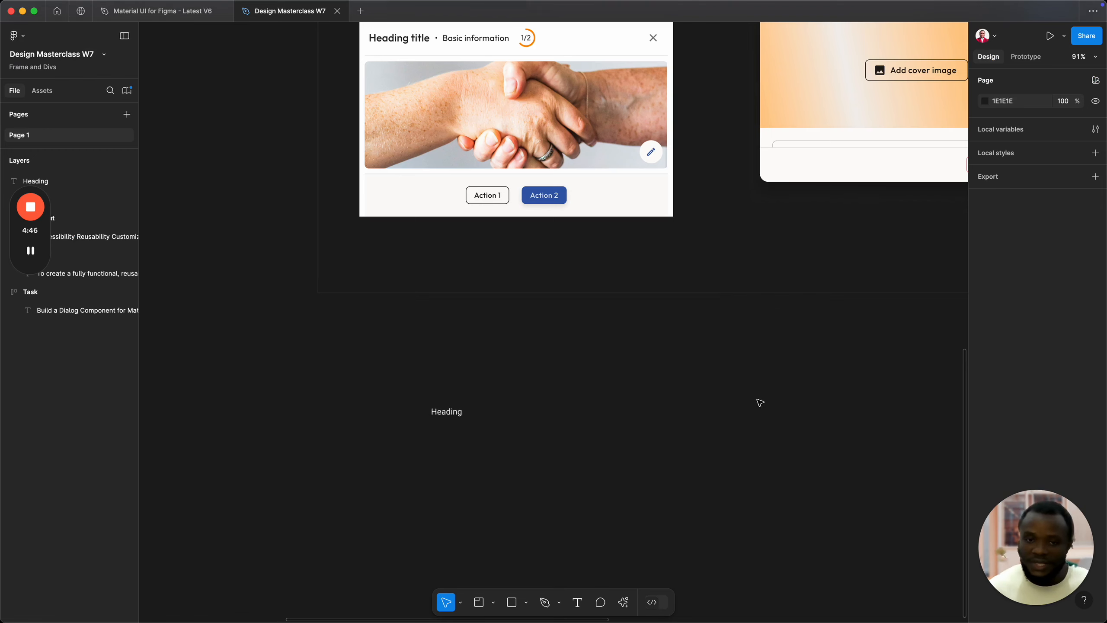
scroll(494, 366, "right", 8)
scroll(494, 365, "down", 2)
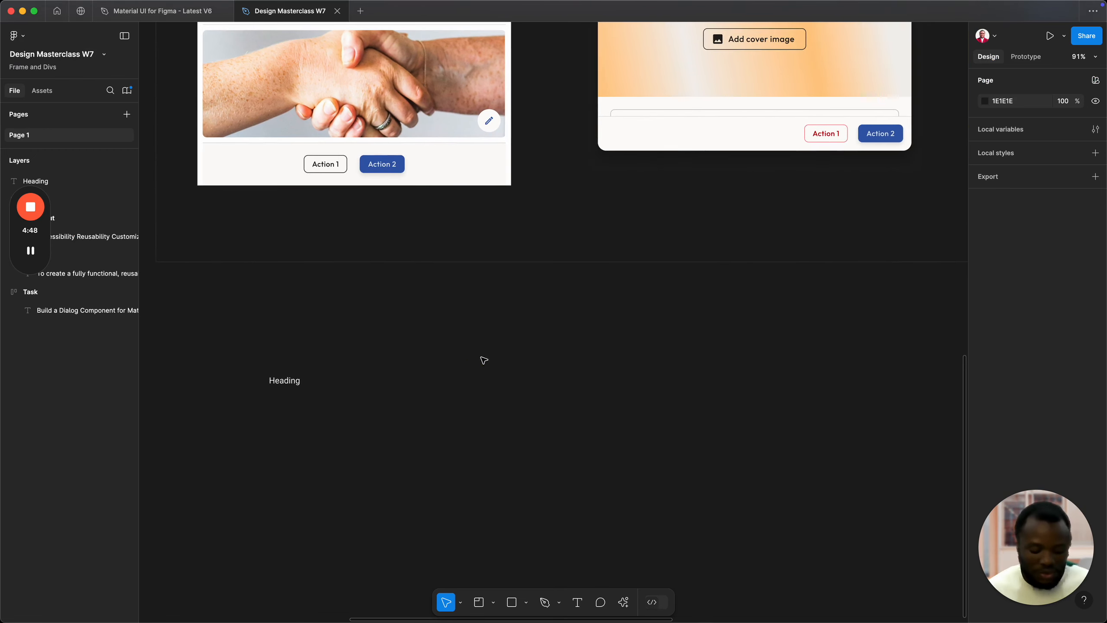
key("f")
left_click_drag(482, 341, 599, 454)
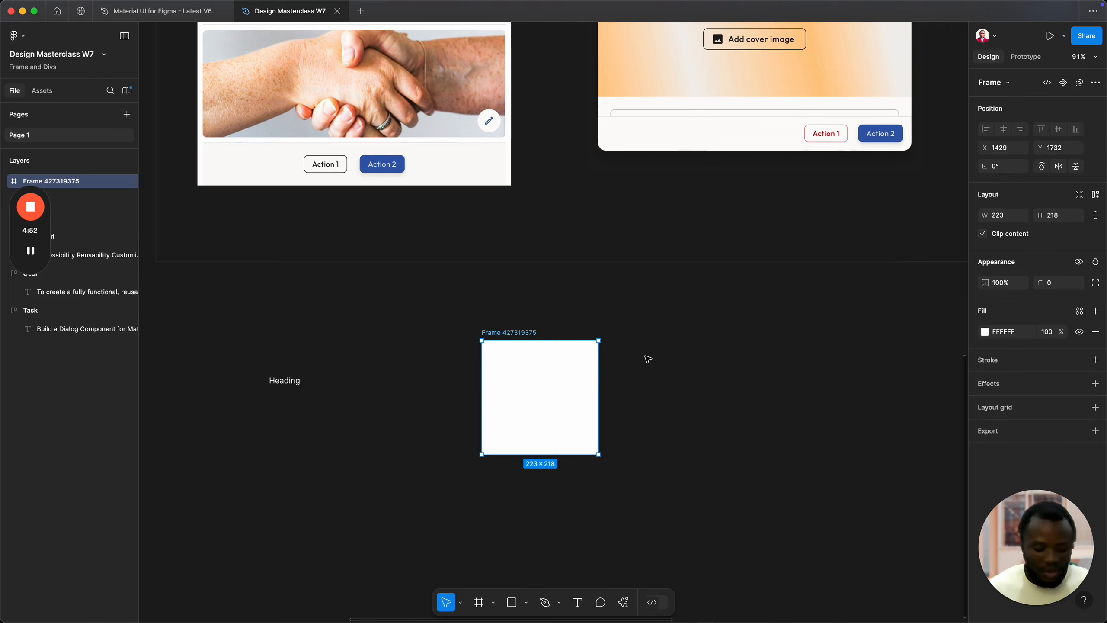
key("f")
left_click_drag(650, 341, 758, 455)
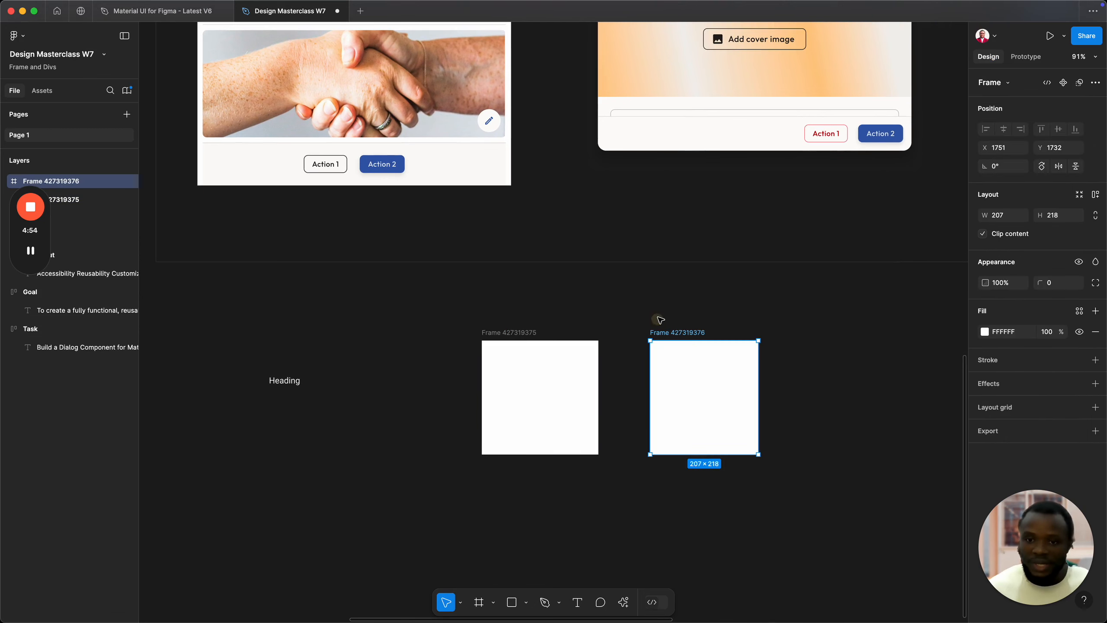
Step: Rename the second frame Stack, apply vertical auto layout to it, and resize it to about 219 × 206
double_click(693, 333)
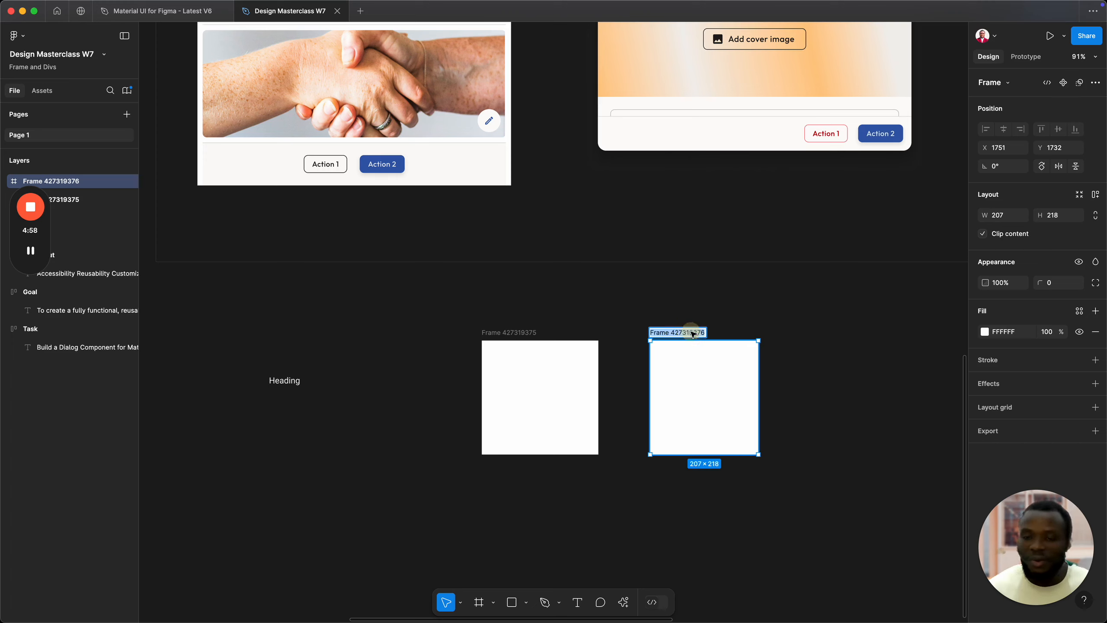
type("Stack")
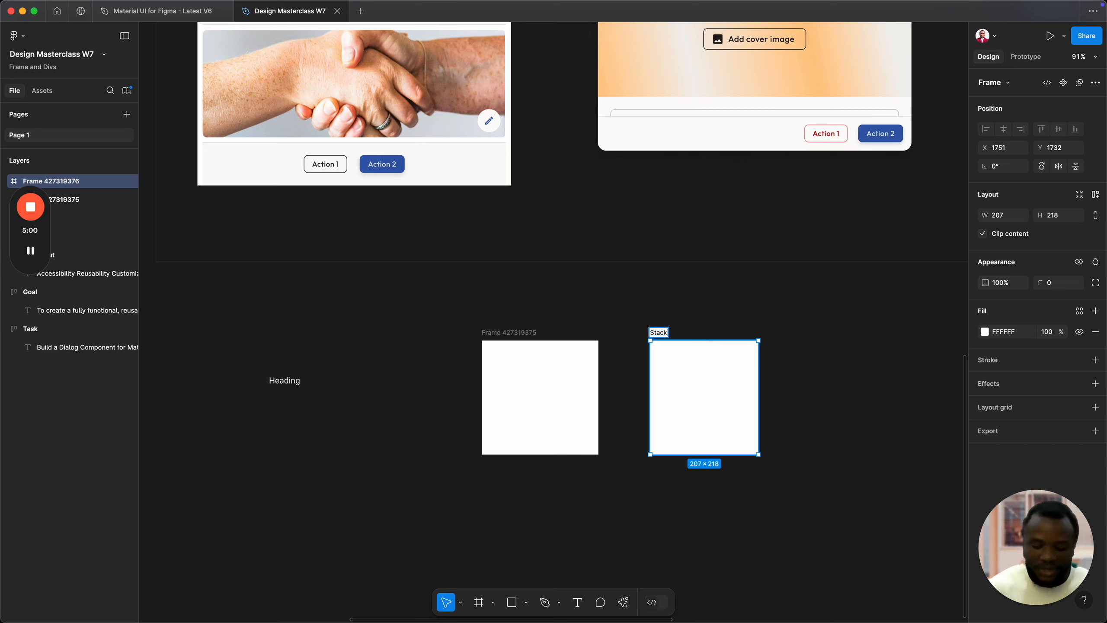
key("Return")
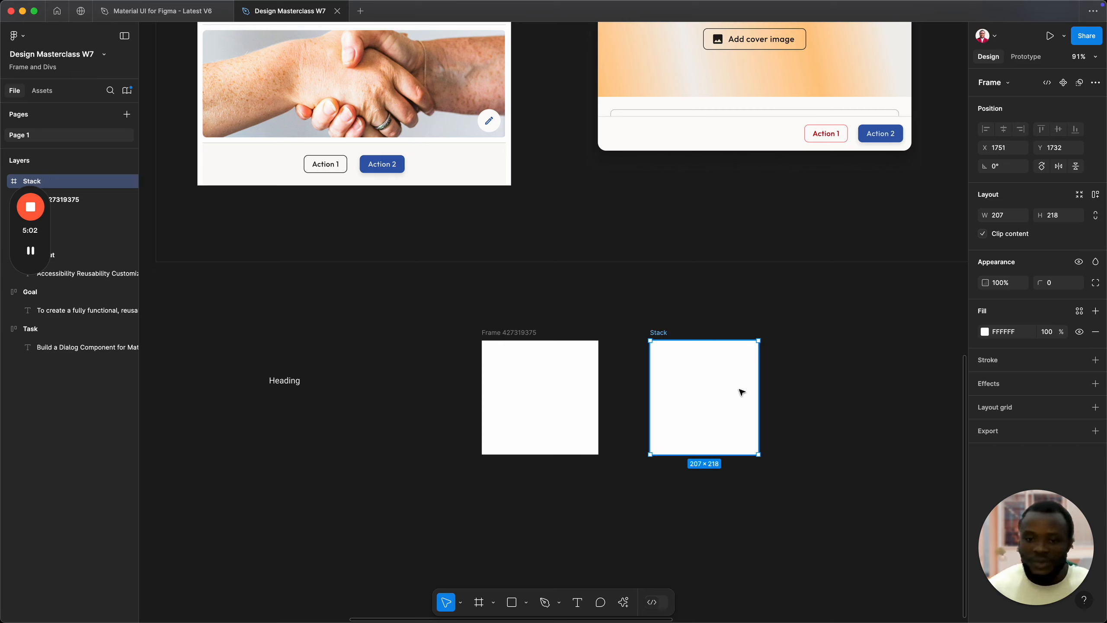
left_click(1096, 194)
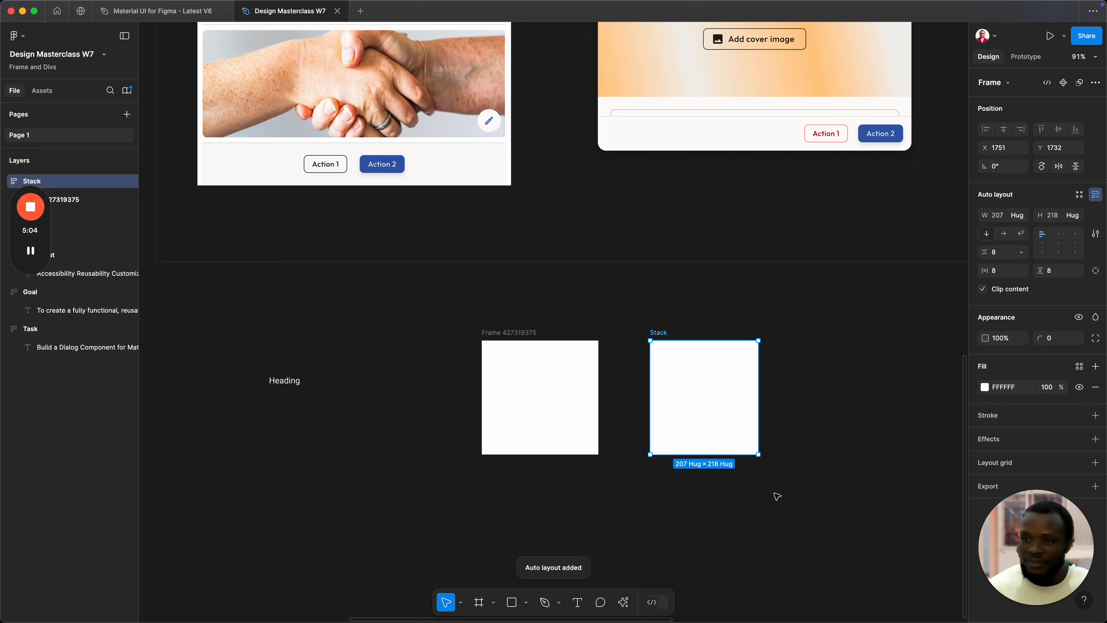
left_click_drag(759, 455, 764, 448)
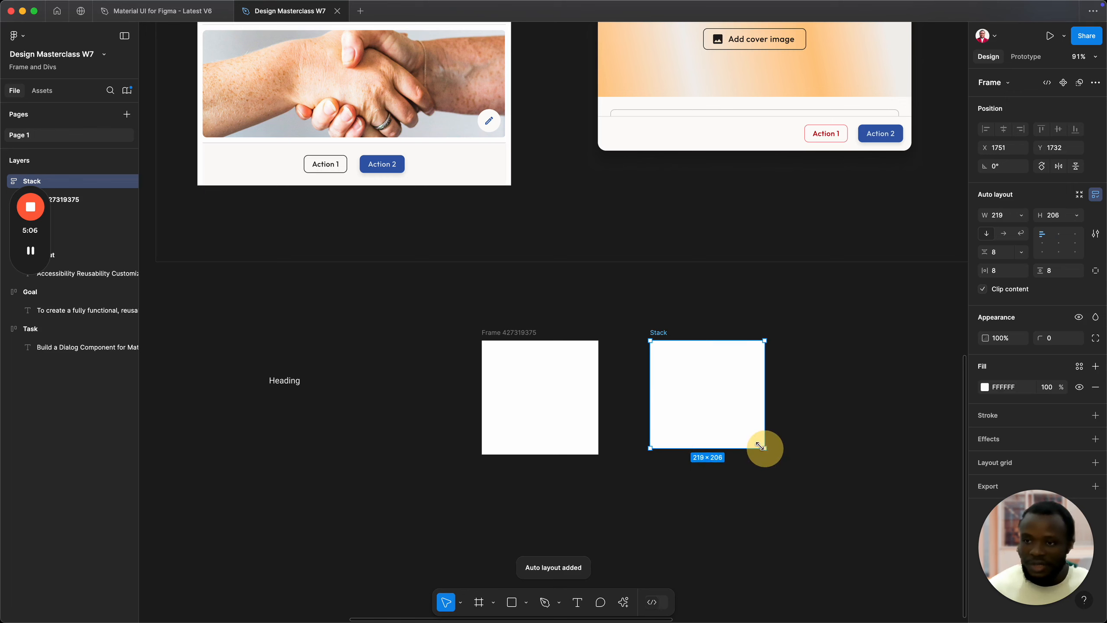
Step: Apply auto layout to the first frame, rename it Box, and move the Stack frame slightly closer to it
left_click(511, 364)
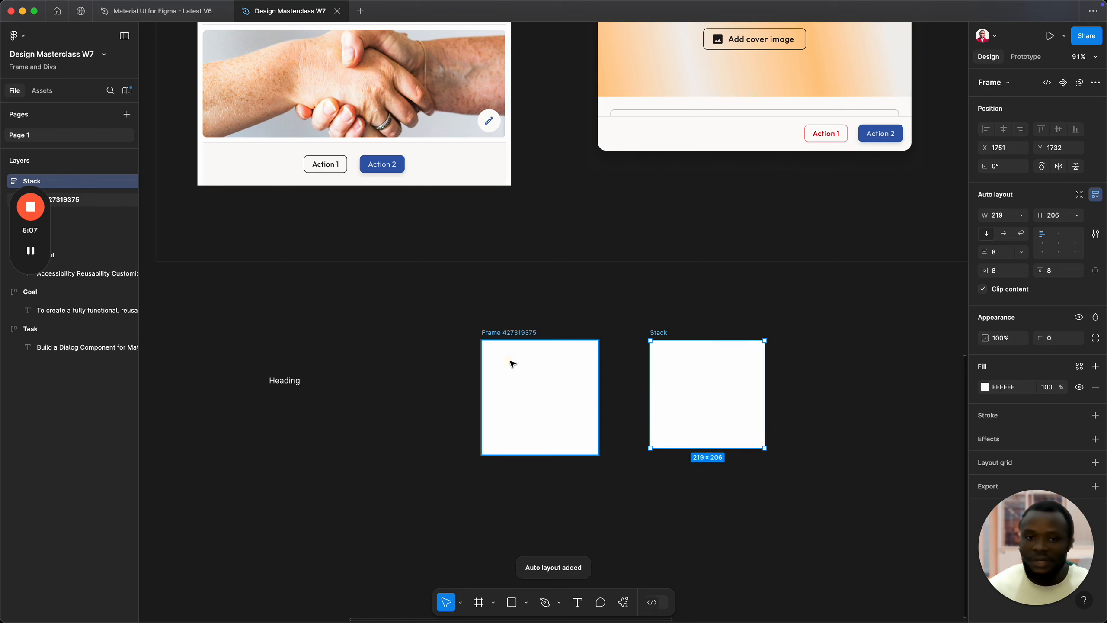
left_click(1096, 194)
double_click(506, 332)
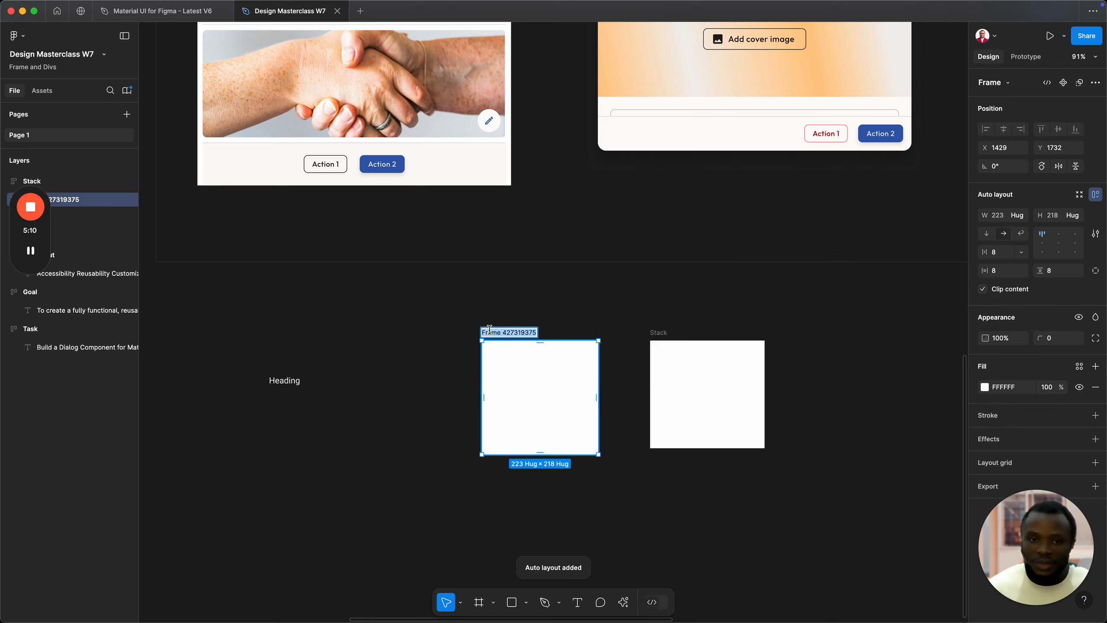
type("Box")
key("Return")
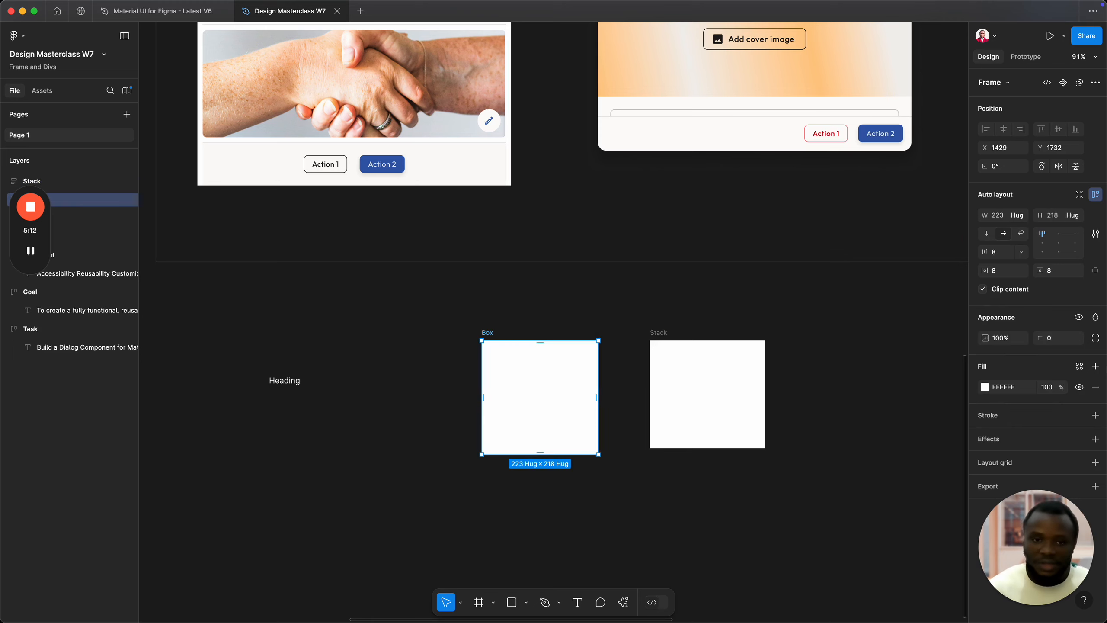
left_click_drag(586, 425, 484, 426)
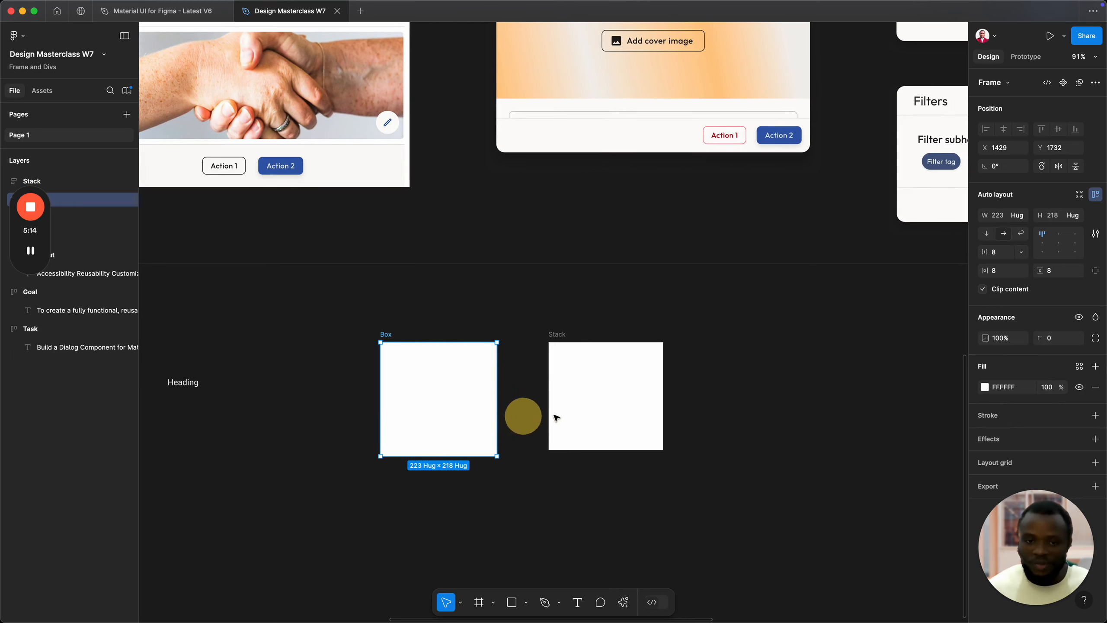
left_click_drag(550, 335, 544, 341)
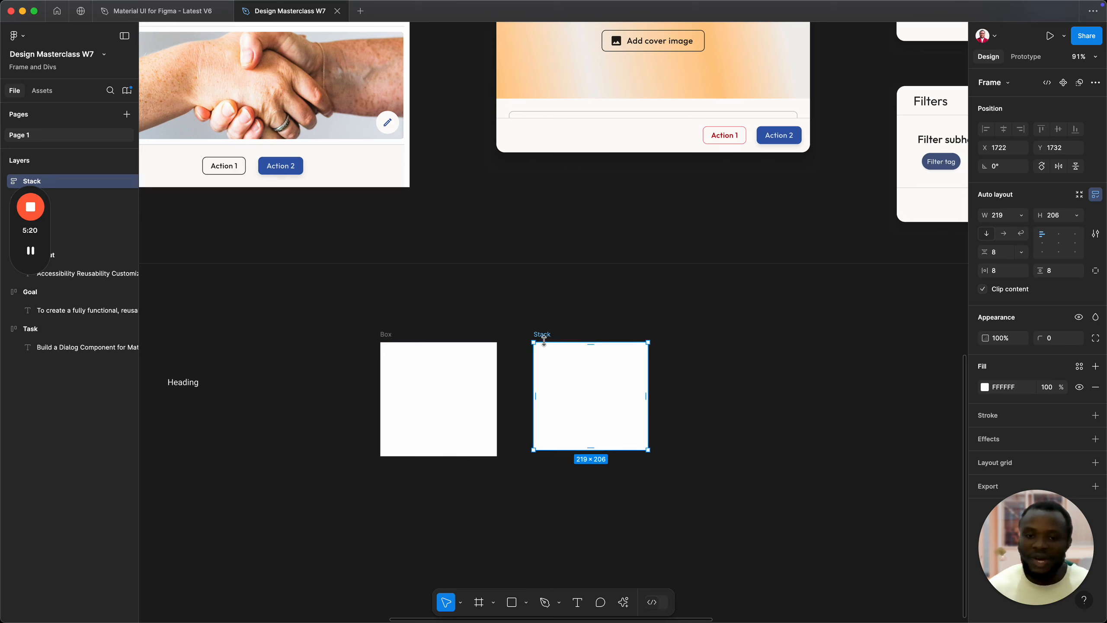
Step: Set the Box frame's corner radius to 28 and add a red inside stroke (FF0000)
left_click(450, 381)
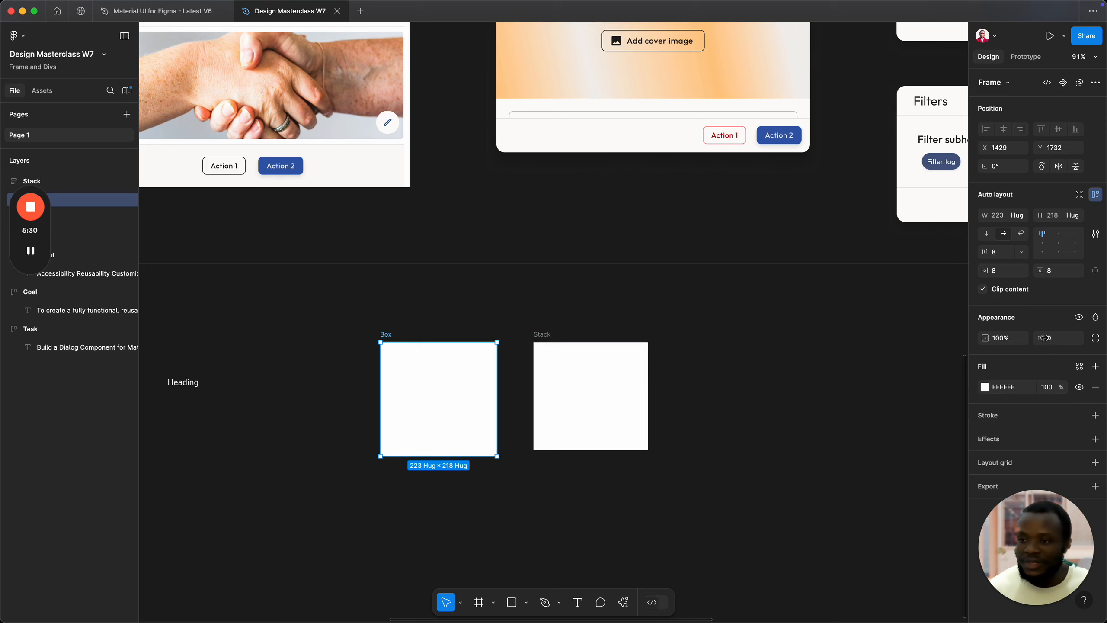
left_click_drag(1038, 335, 1050, 334)
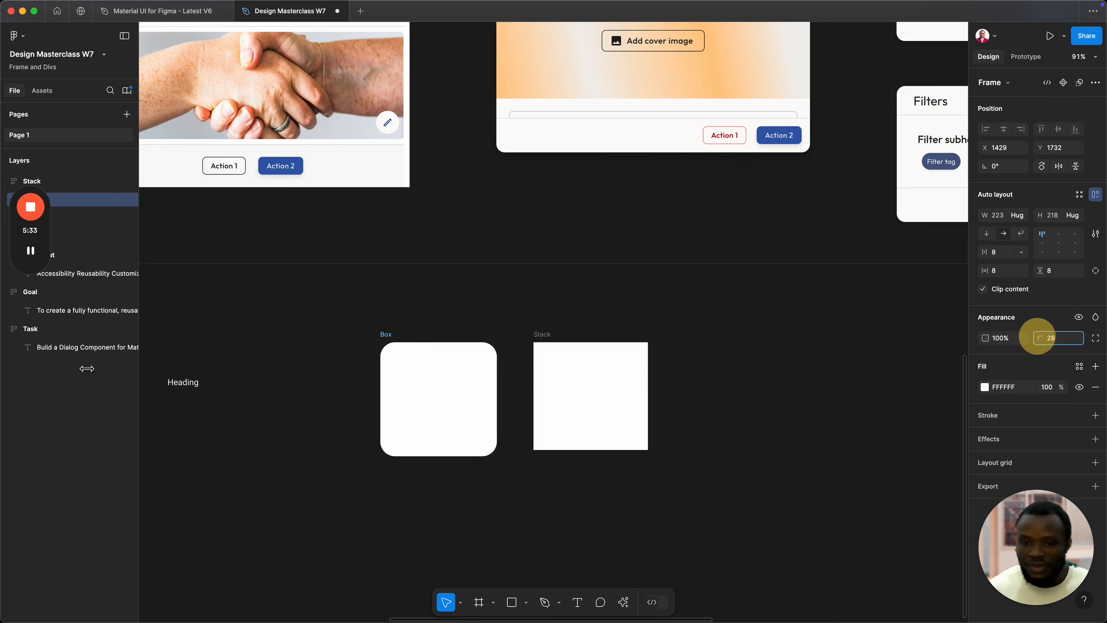
left_click(1092, 418)
left_click(1025, 436)
type("red")
key("Return")
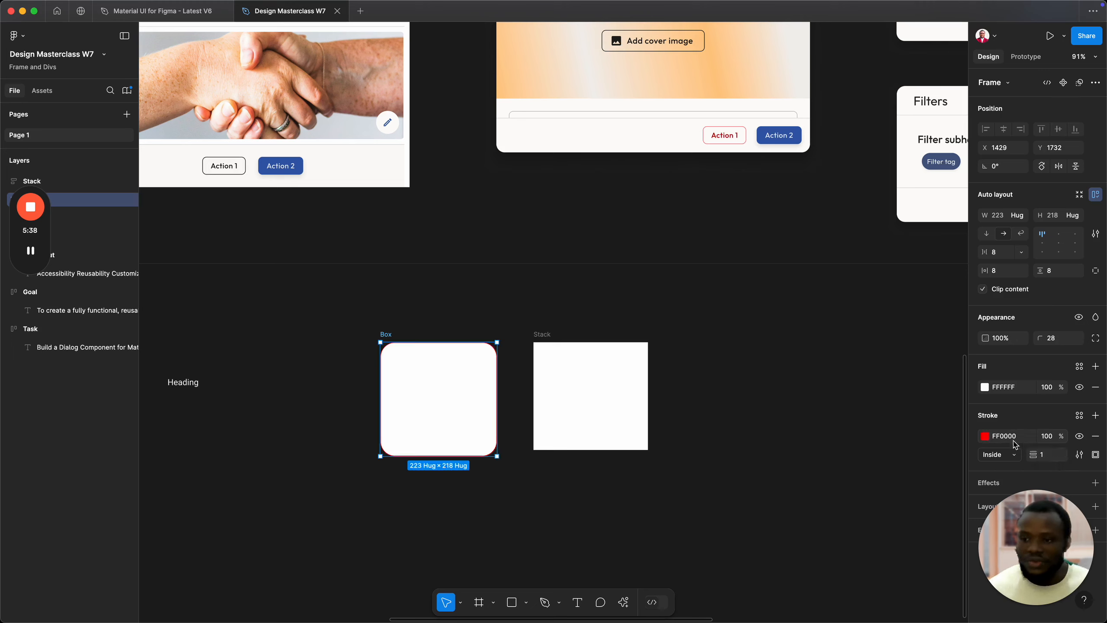
Step: Set the Box frame's stroke weight to 6 and add an effect with its default settings
left_click(1033, 455)
left_click_drag(1033, 455, 910, 463)
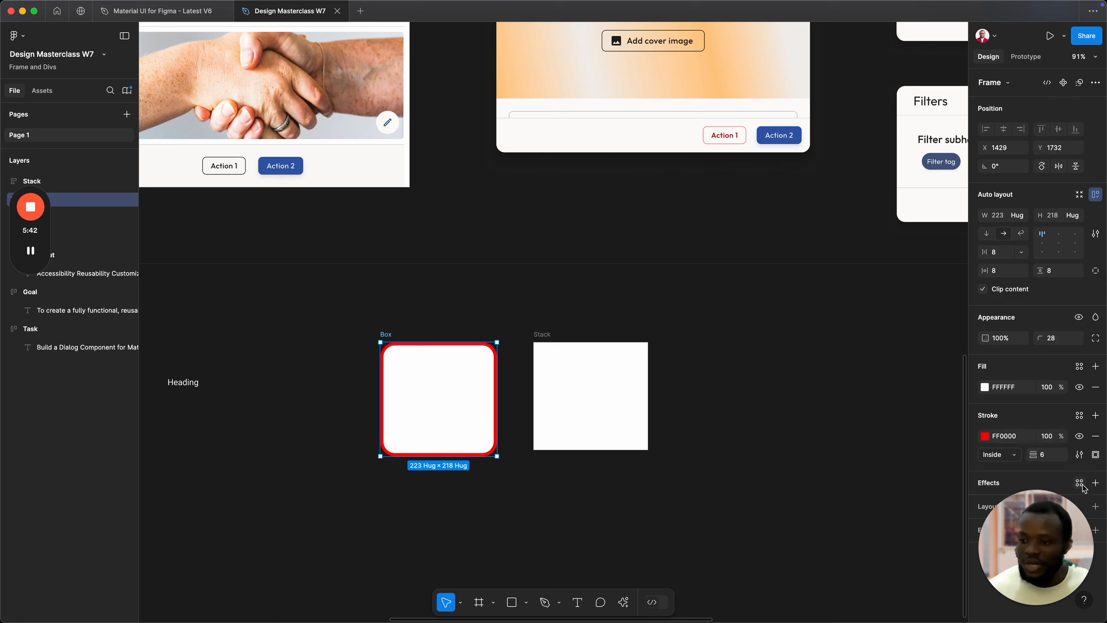
left_click(1096, 482)
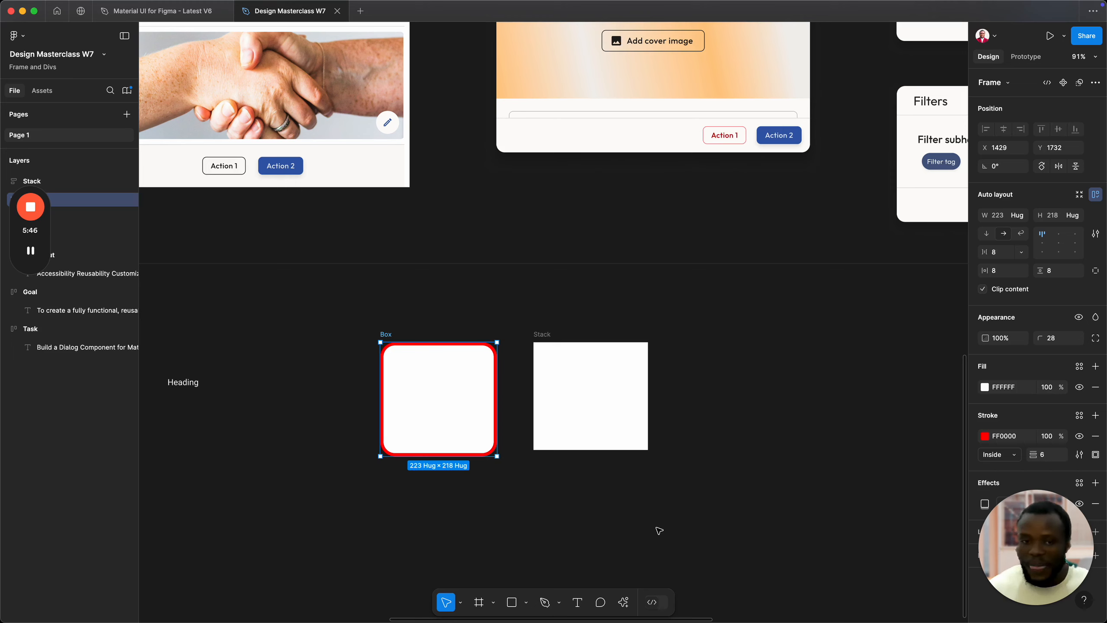
Step: Draw a grey-filled (808080) frame about 179 × 83 inside the Stack frame and duplicate it below
left_click(582, 402)
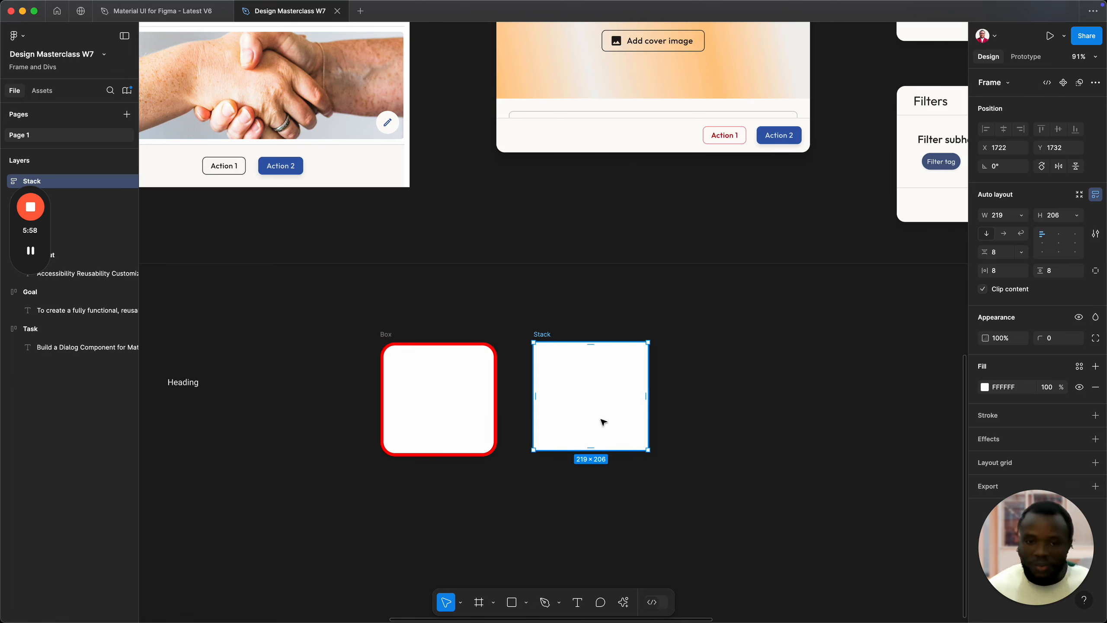
key("f")
left_click_drag(558, 370, 652, 414)
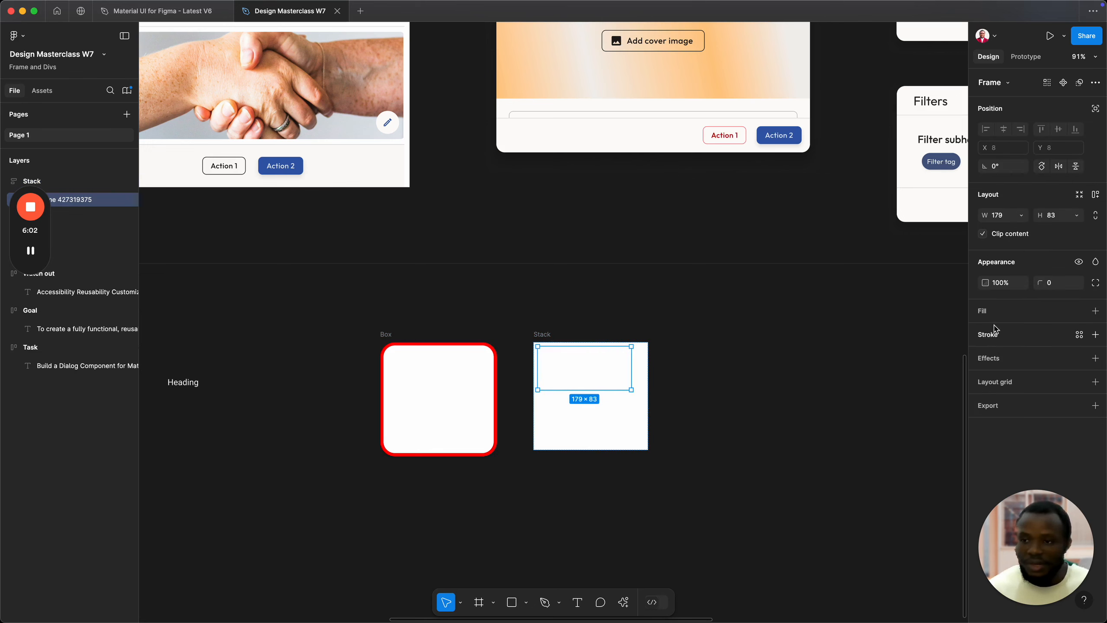
left_click(1010, 308)
left_click(1012, 331)
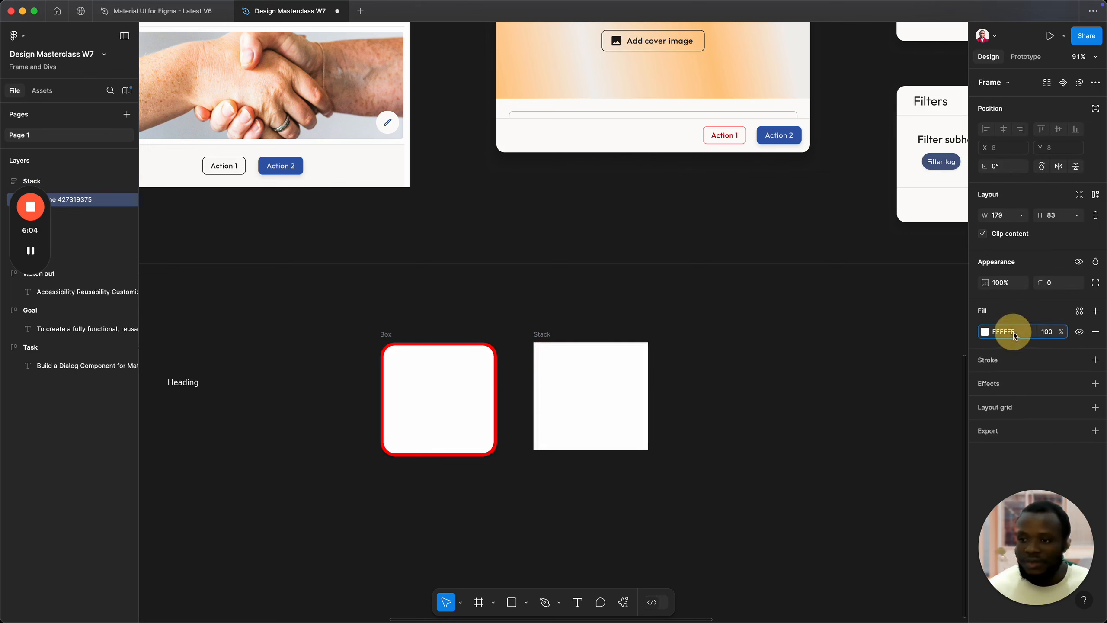
type("re")
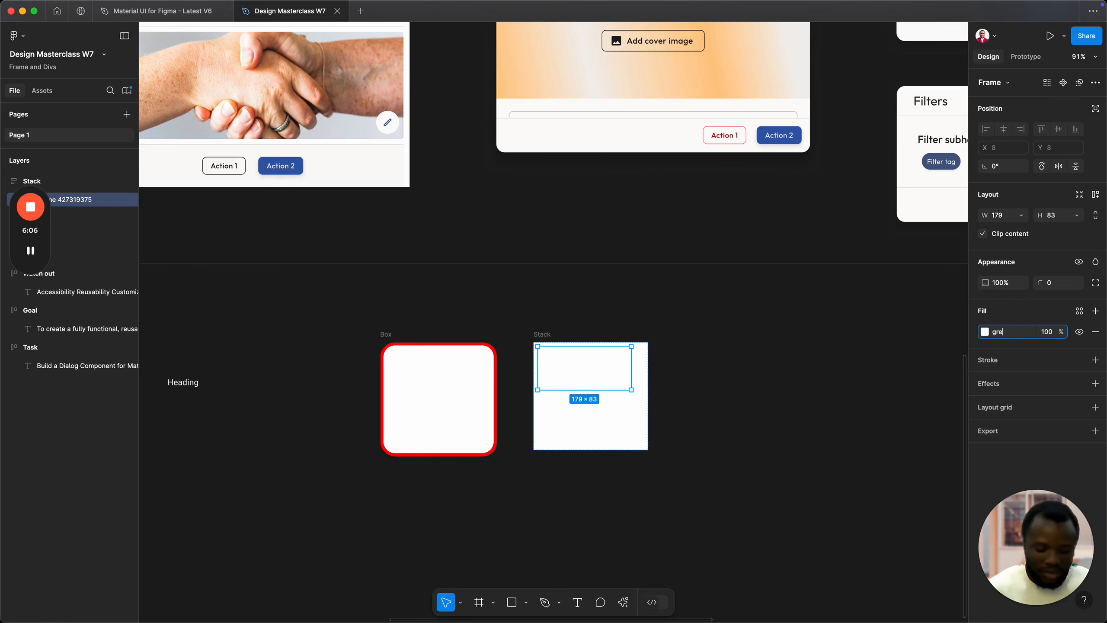
type("y")
key("Return")
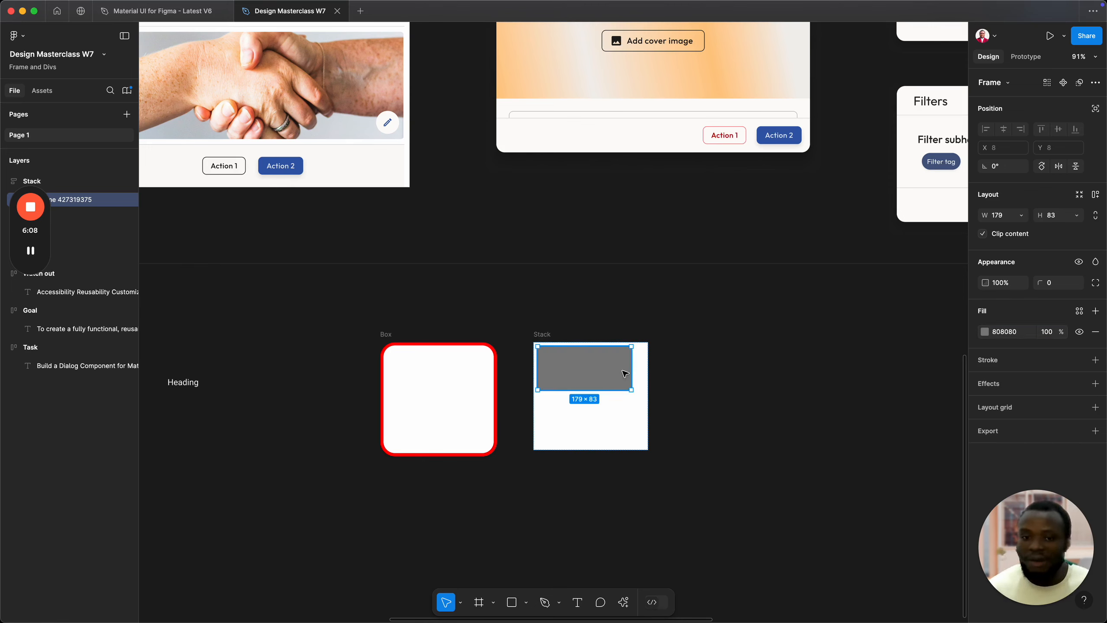
key("ctrl+d")
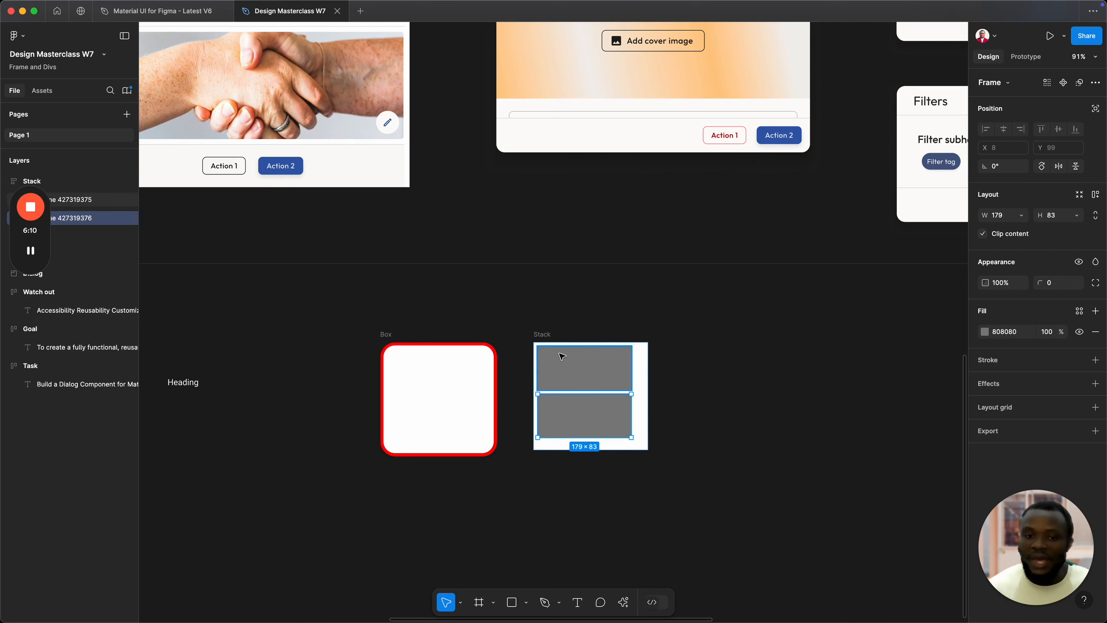
Step: Place a copy of the Stack frame beside the original and set the copy's auto layout direction to horizontal
left_click(544, 334)
left_click_drag(544, 336, 725, 338)
left_click(547, 358)
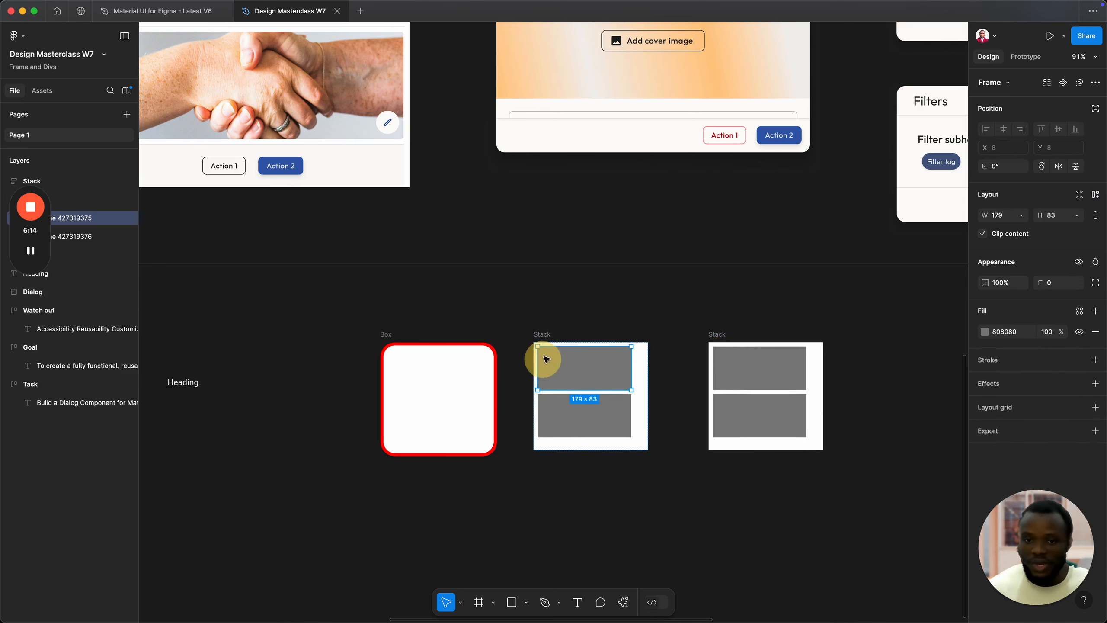
left_click_drag(543, 334, 540, 330)
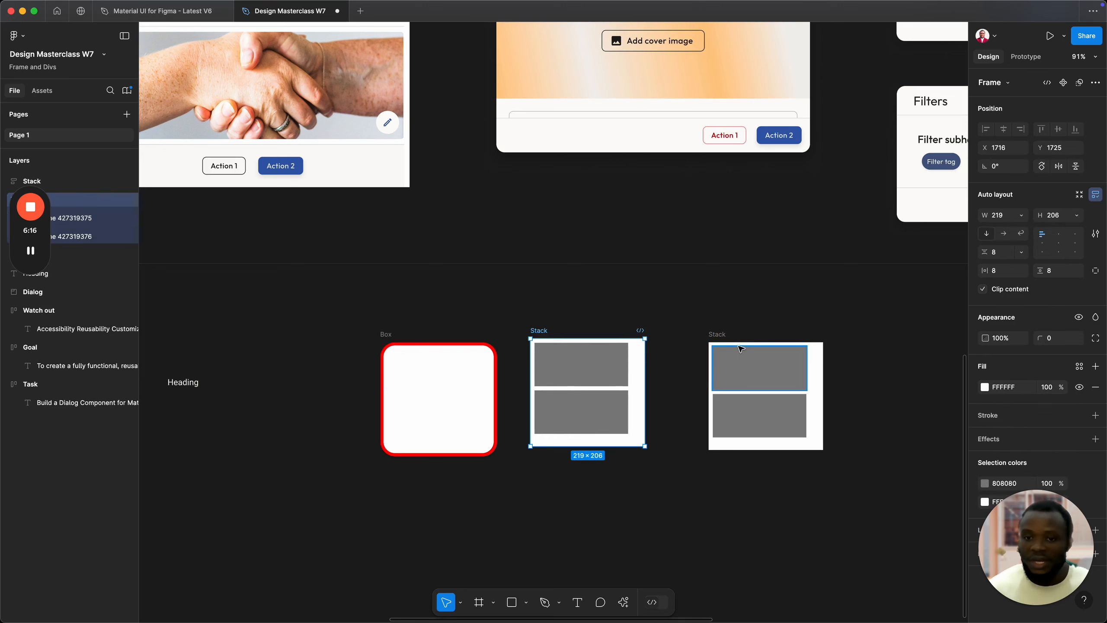
left_click(720, 335)
left_click(1003, 234)
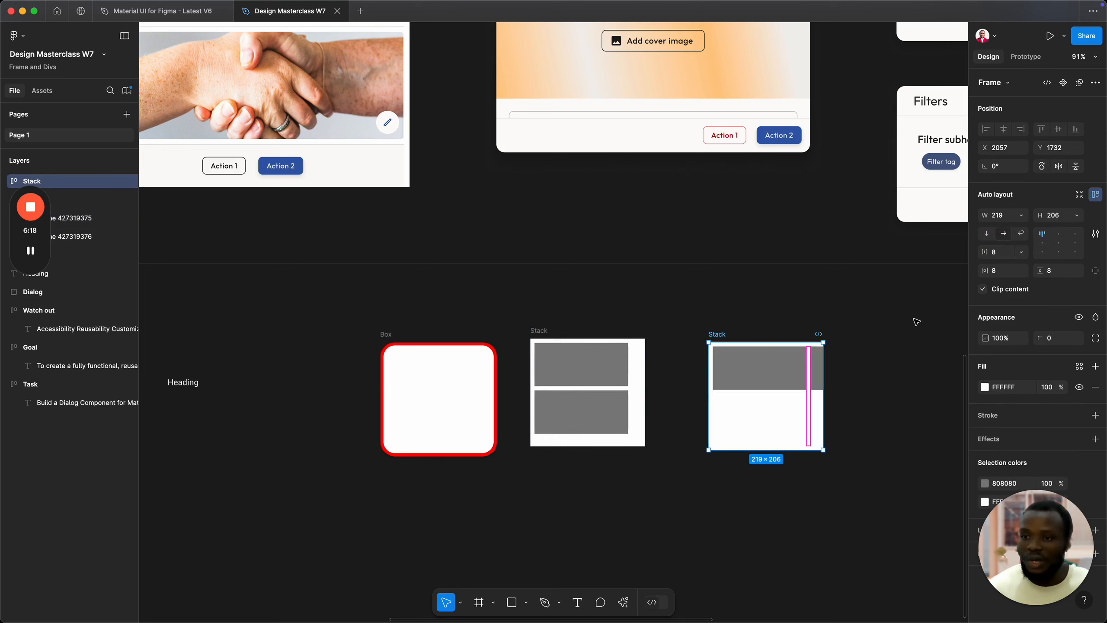
Step: Make the horizontal Stack frame hug its contents in width and height, and move it closer to the vertical Stack
left_click(1019, 215)
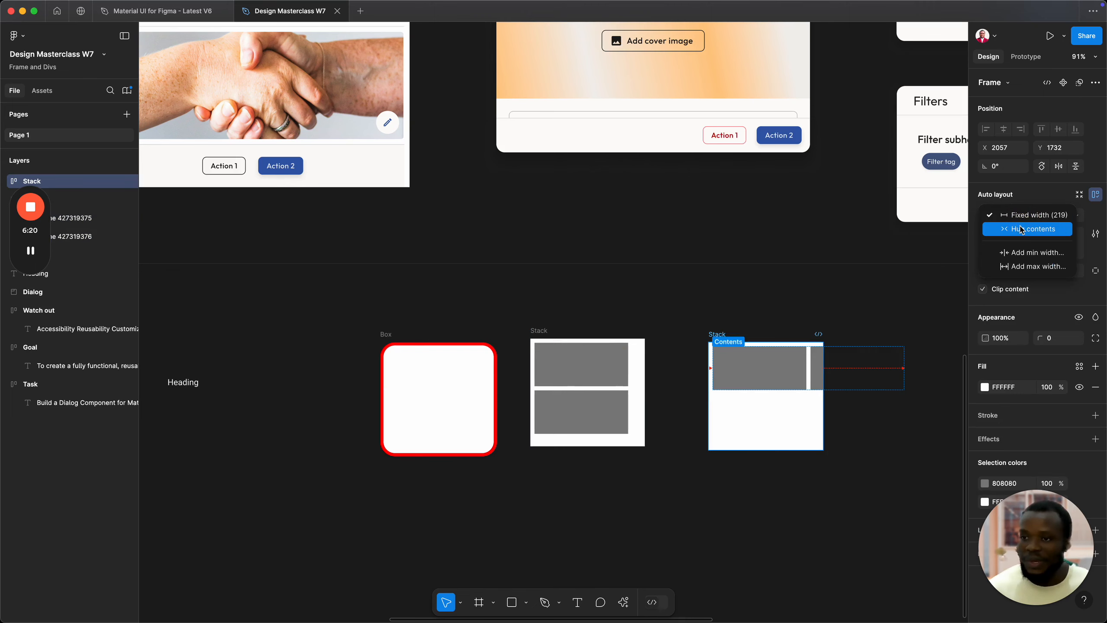
left_click(1021, 230)
left_click(815, 433)
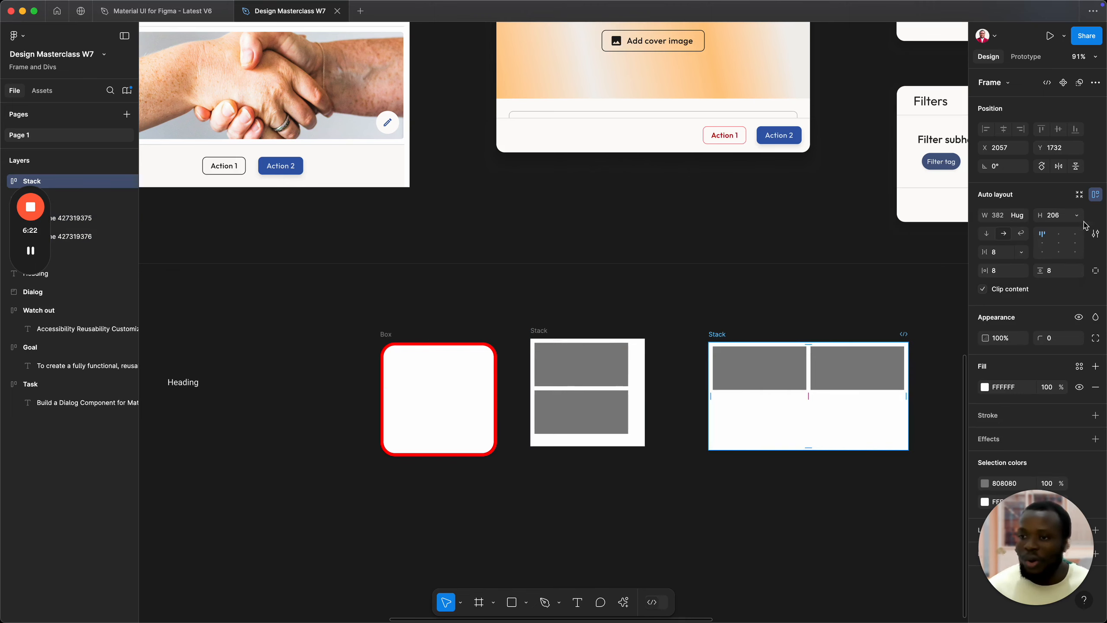
left_click(1079, 195)
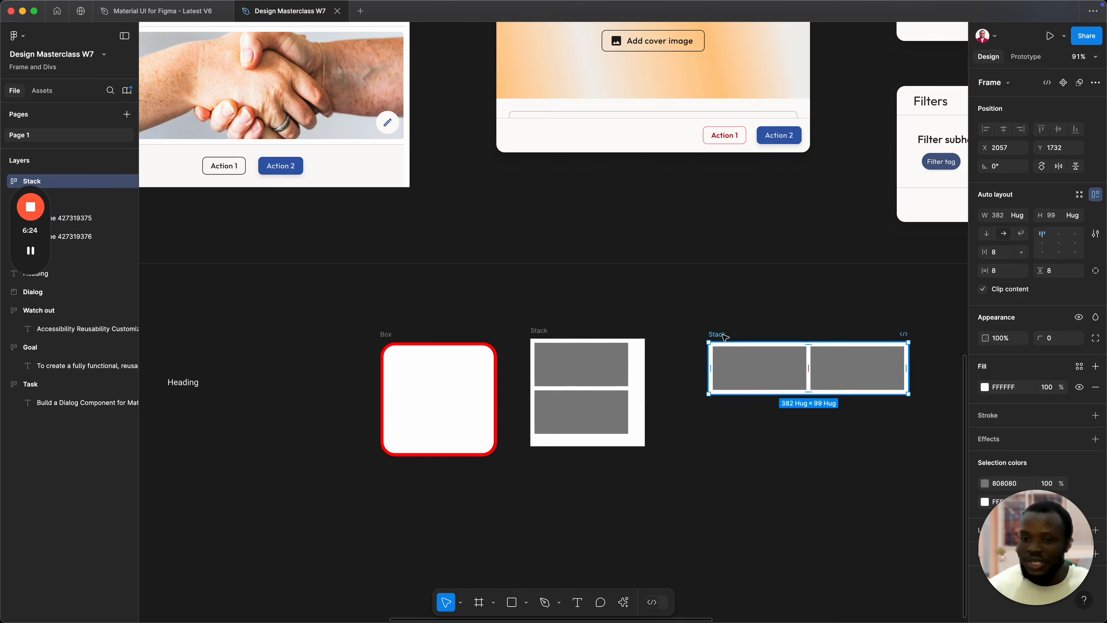
left_click_drag(715, 334, 673, 339)
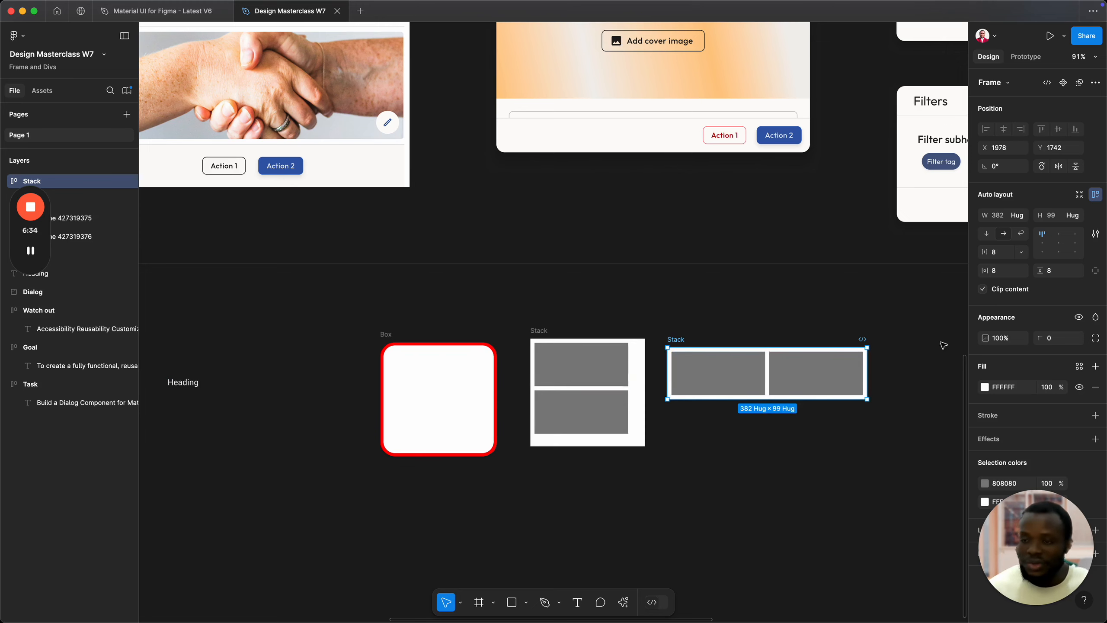
Step: Set the horizontal gap between the two grey frames in the horizontal Stack to 34
left_click(1011, 258)
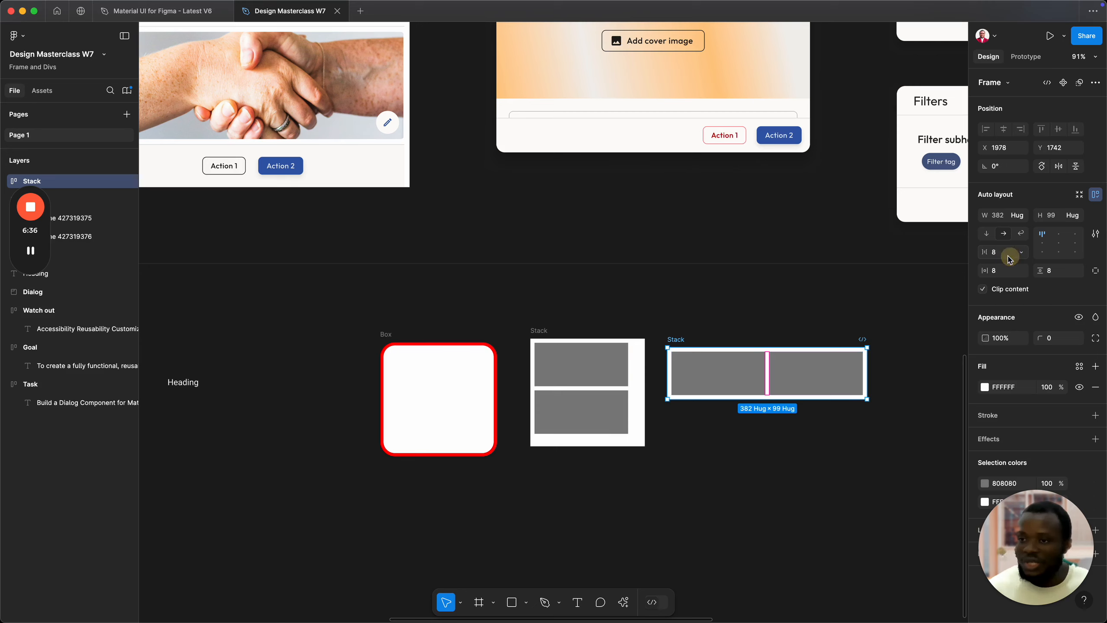
left_click_drag(982, 257, 1004, 258)
left_click(1004, 258)
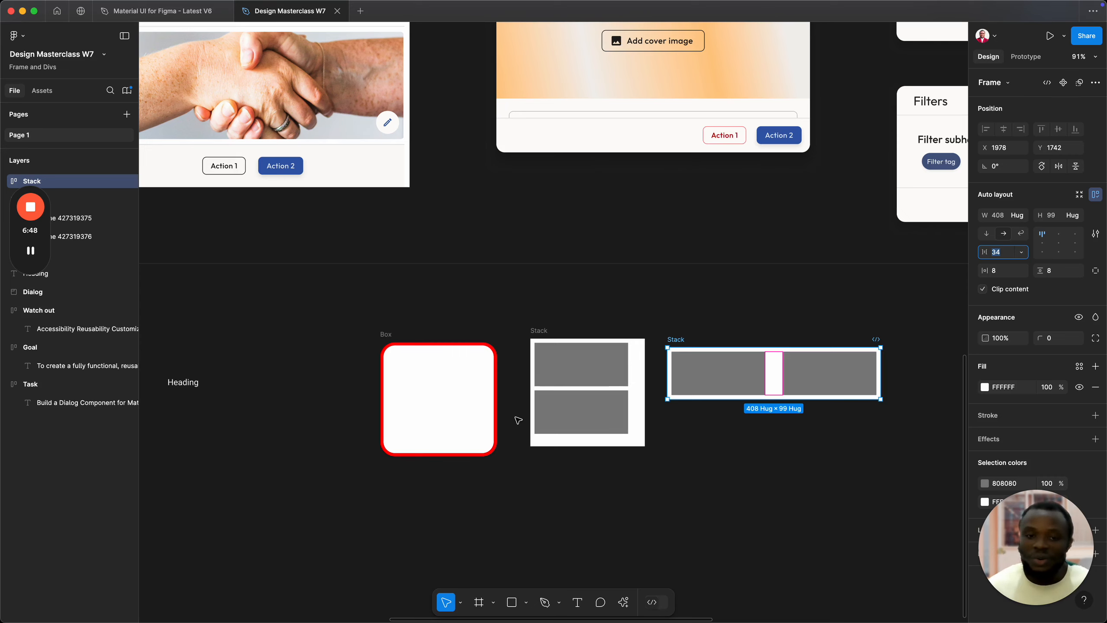
scroll(606, 443, "down", 3)
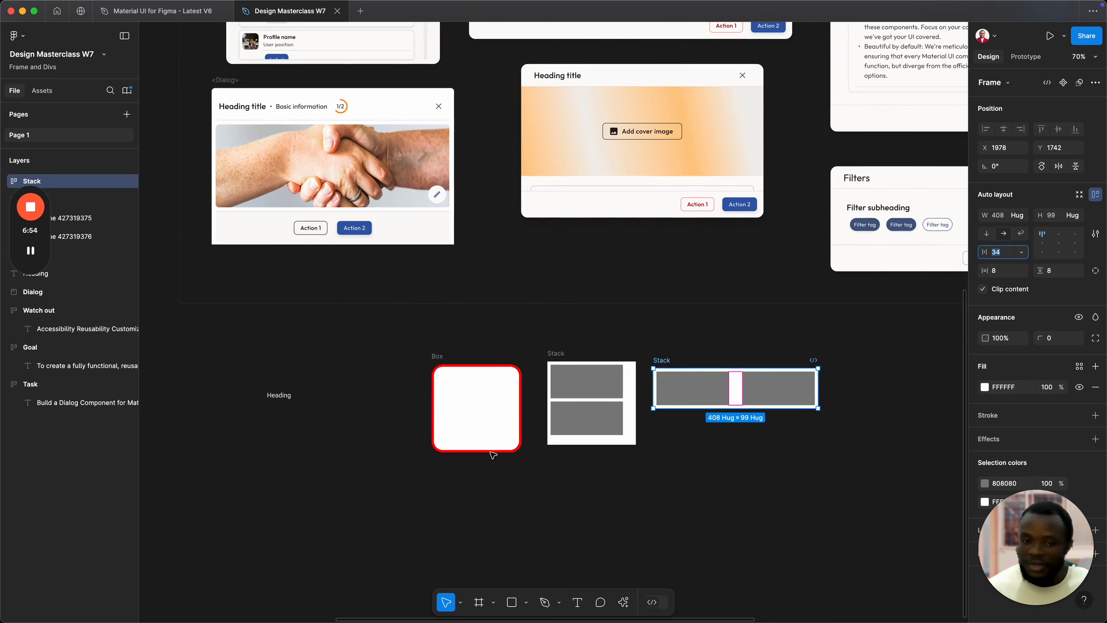
scroll(720, 531, "down", 1)
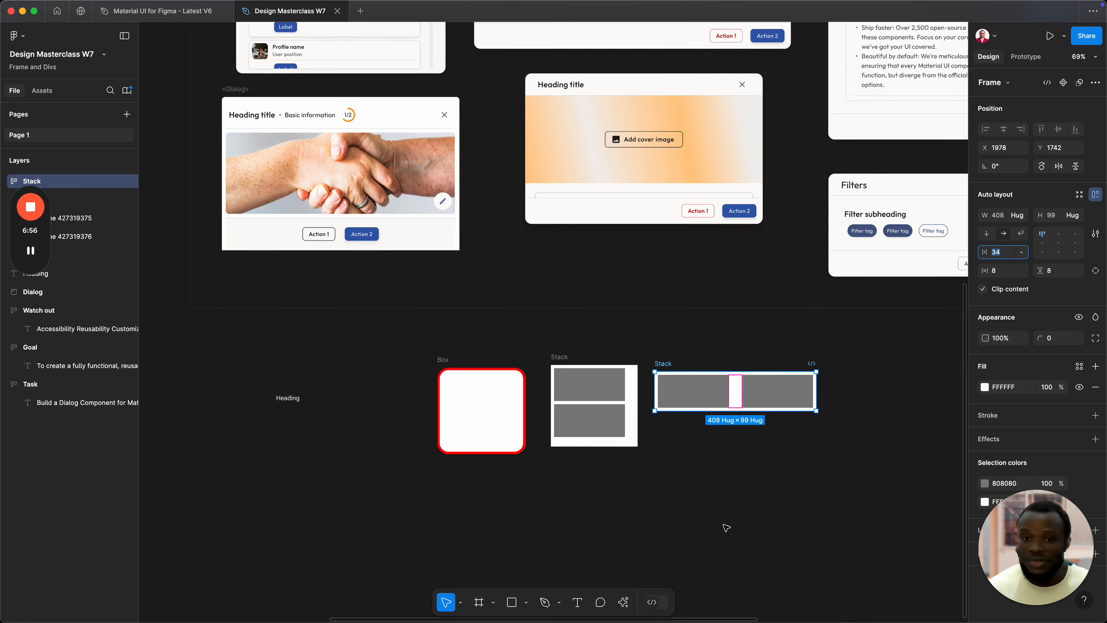
Step: Review the building-block list in the browser's Dialog component diagram, then return to Figma and clear the selection
key("super+Tab")
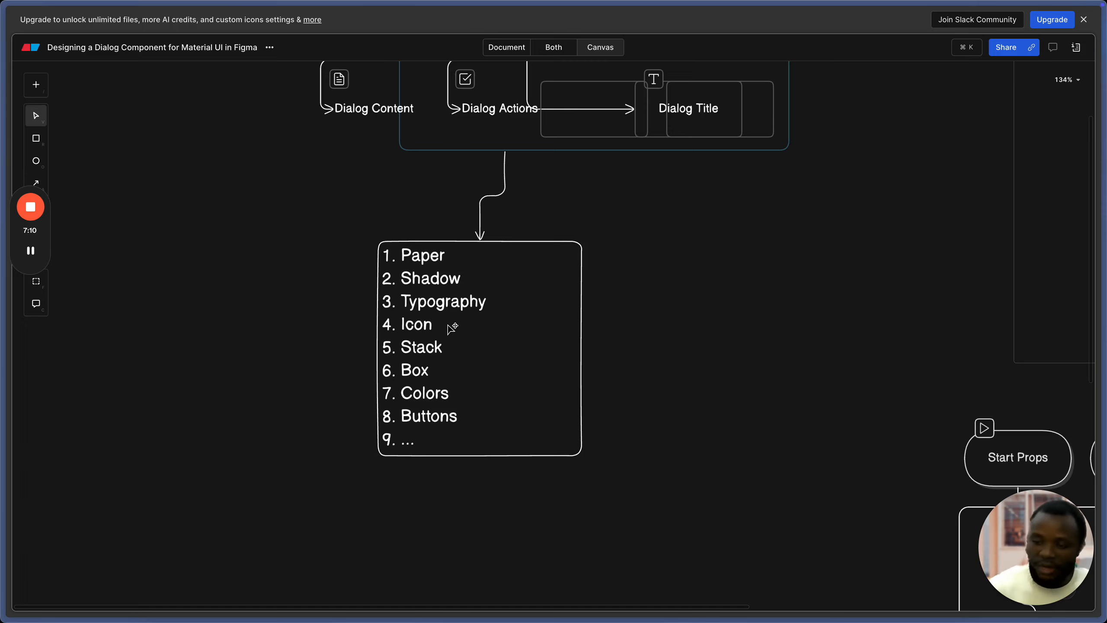
key("super+Tab")
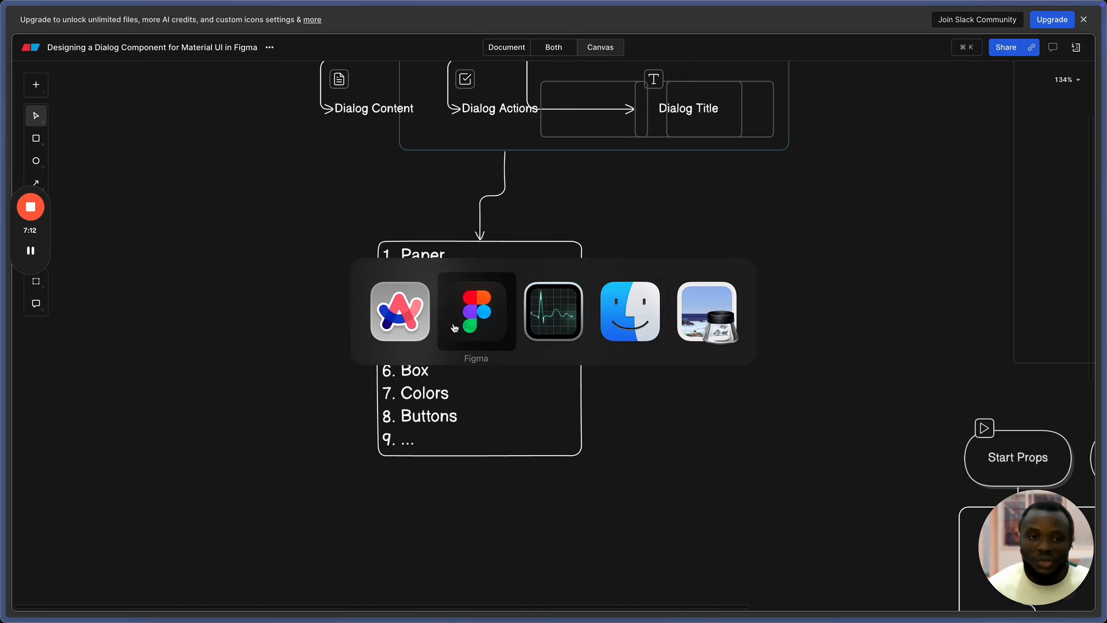
left_click(396, 379)
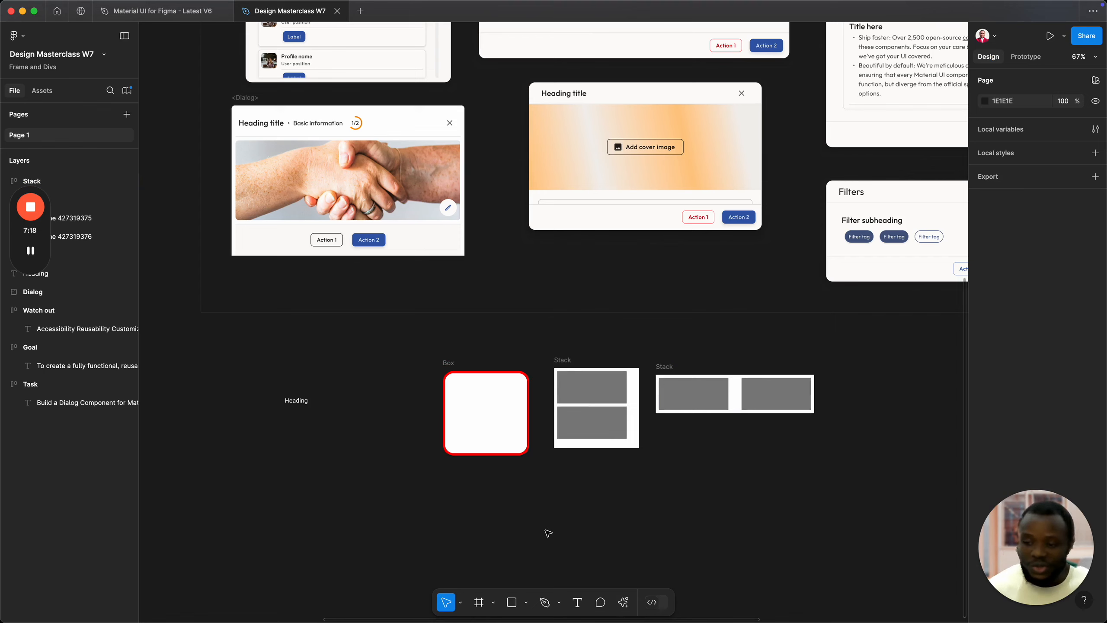
Step: Switch to the Material UI documentation in the browser, search for "icon" and open the Material Icons page
key("super+Tab")
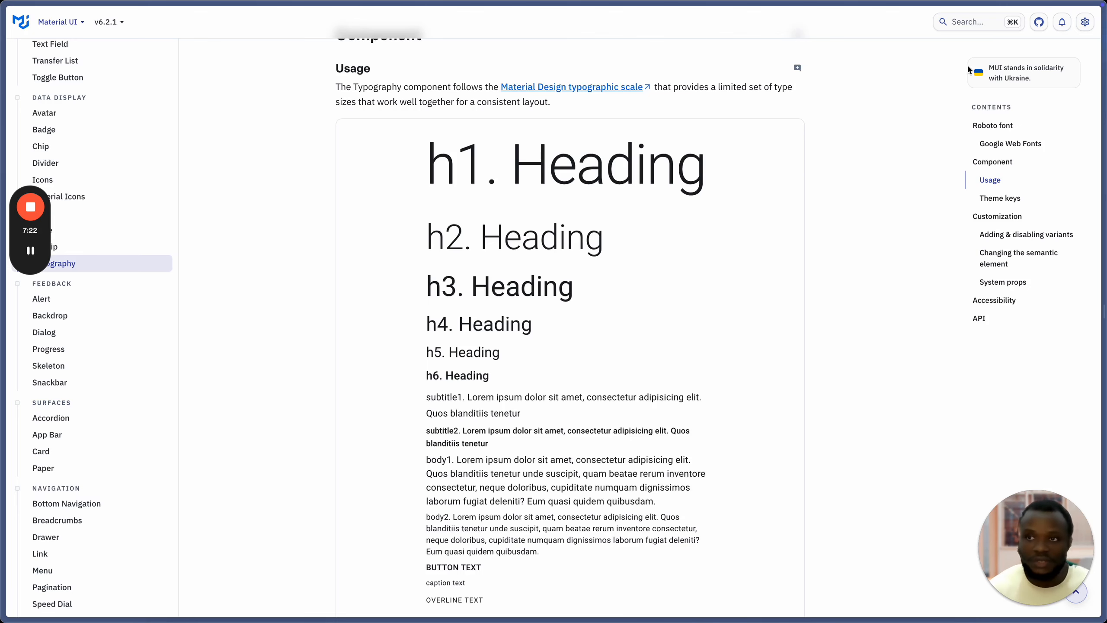
left_click(974, 27)
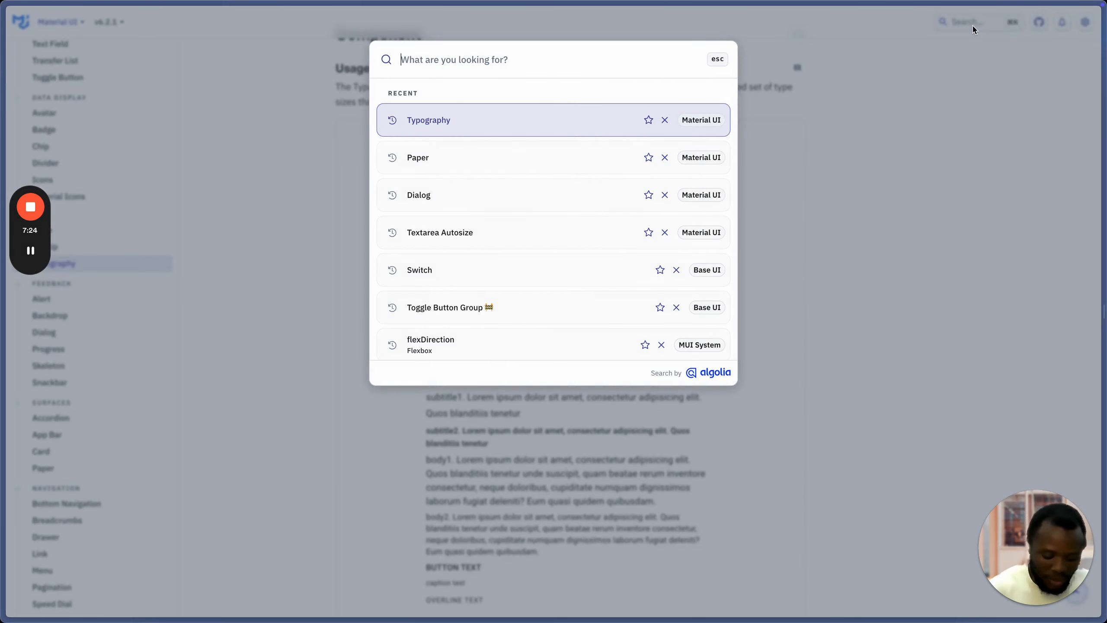
type("iconbutt")
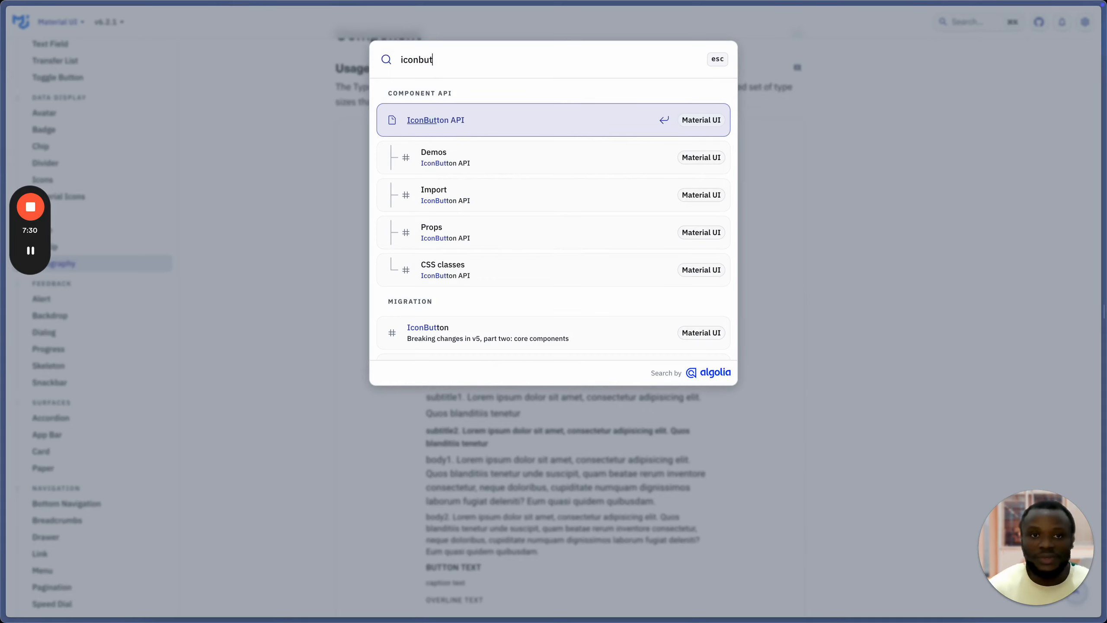
key("BackSpace")
key("BackSpace")
key("BackSpace")
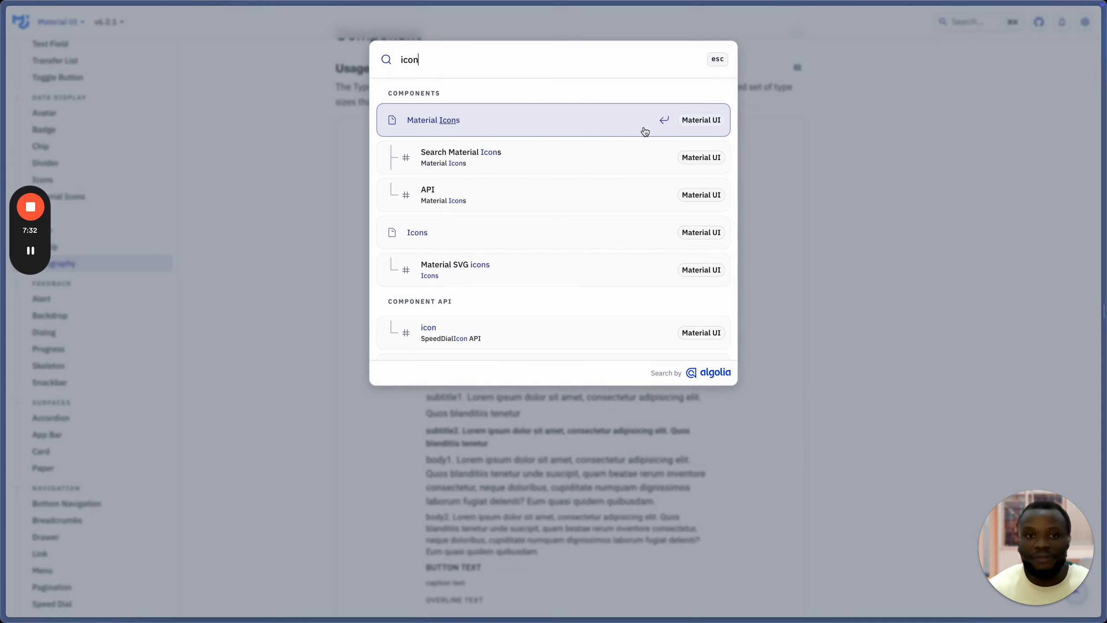
left_click(445, 120)
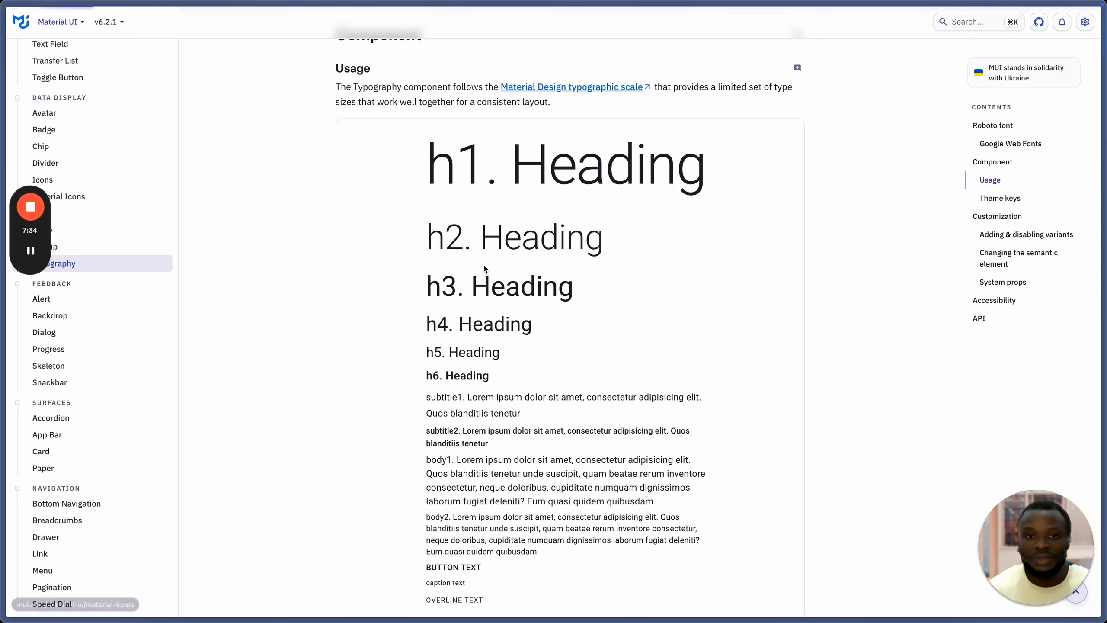
Step: Browse the icon grid and style filters on the Material Icons page and return to its introduction
scroll(583, 269, "down", 5)
scroll(584, 270, "down", 15)
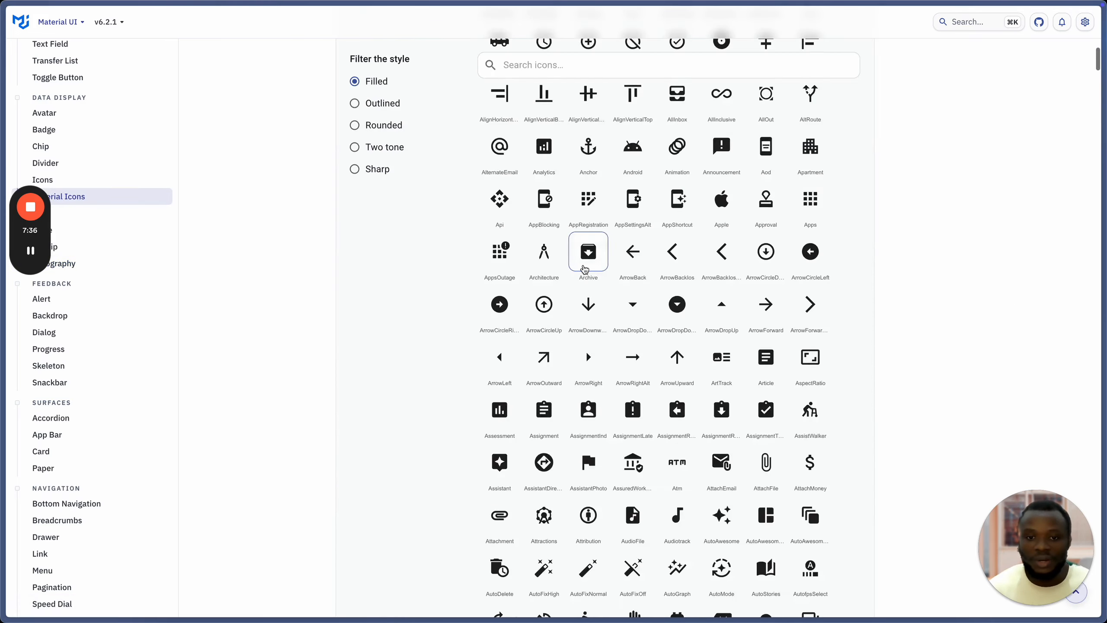
scroll(584, 270, "up", 20)
scroll(614, 516, "down", 9)
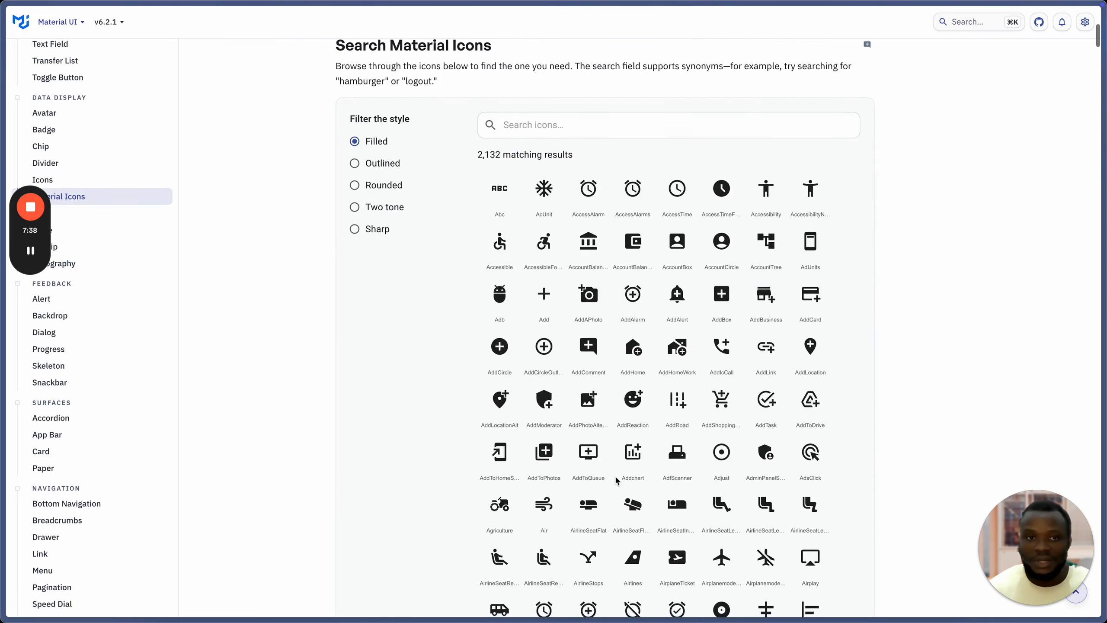
scroll(614, 497, "up", 10)
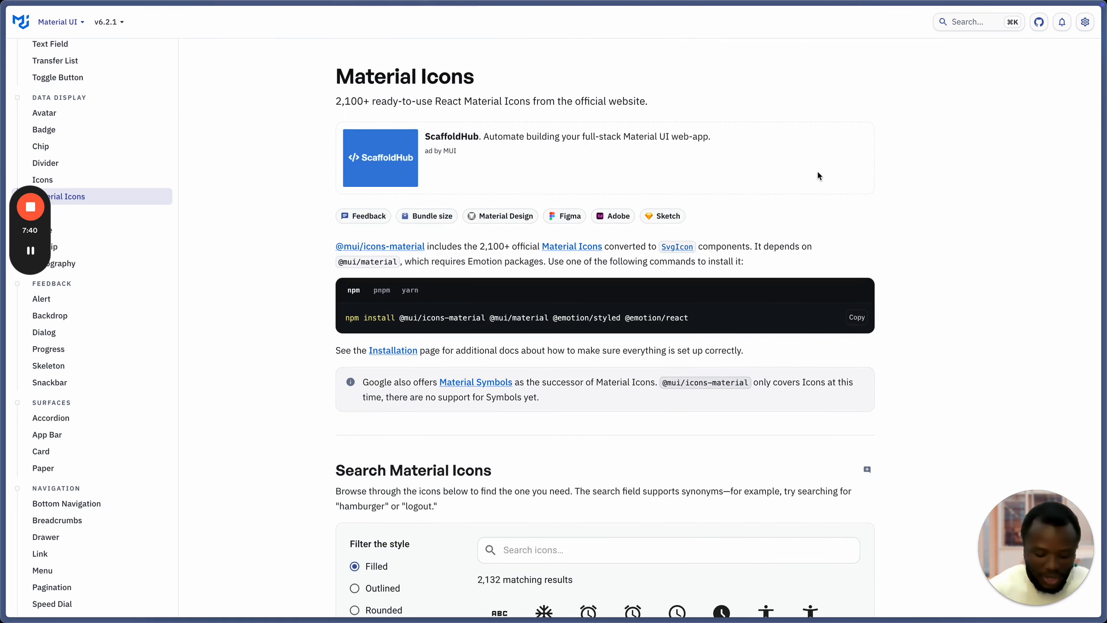
Step: Search the documentation for "icon", open the Icons guidance page and examine its icon theme examples
key("super+k")
type("icon")
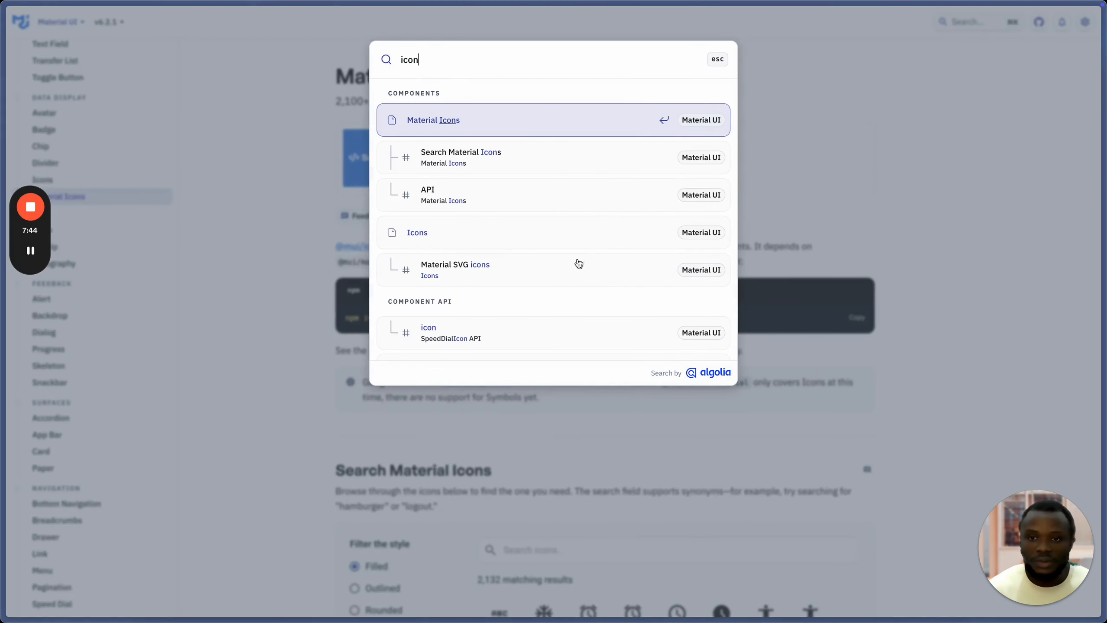
left_click(482, 241)
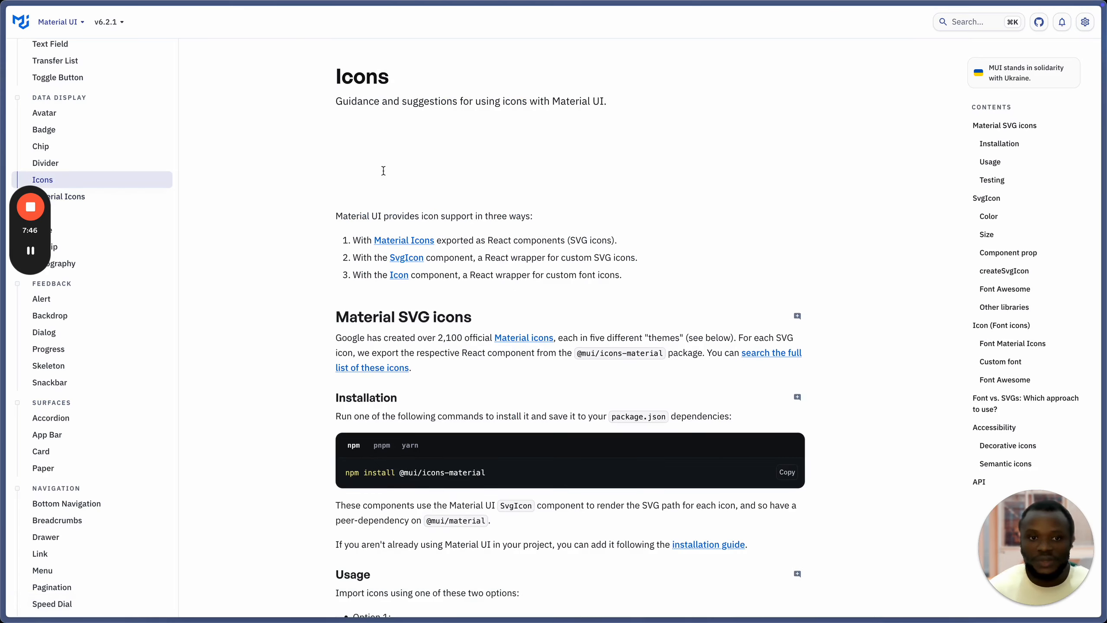
scroll(465, 355, "down", 15)
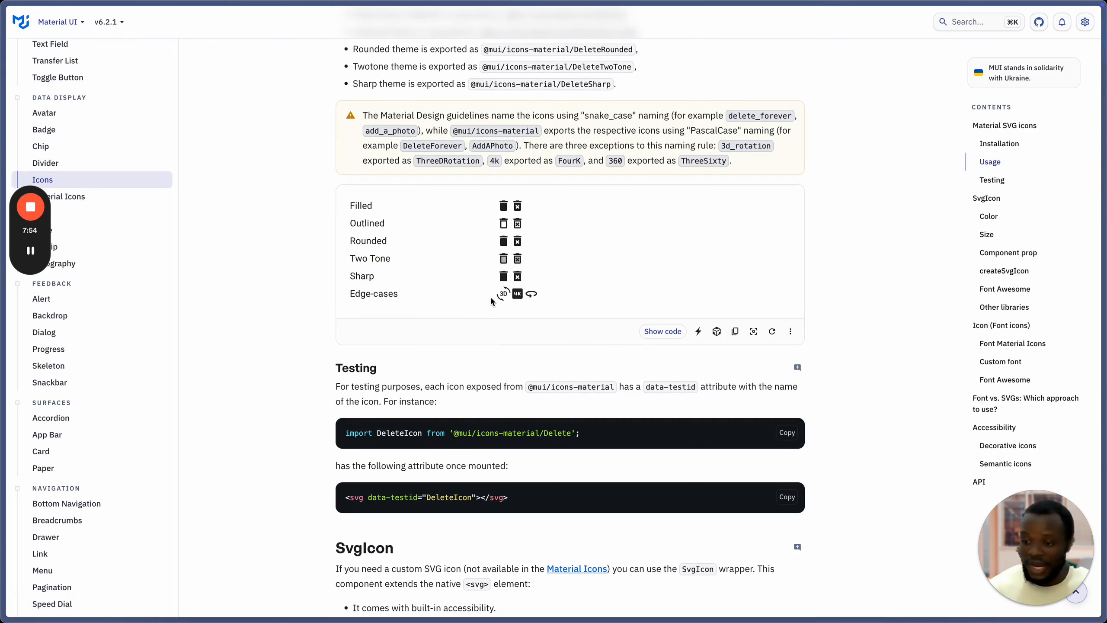
scroll(552, 340, "up", 15)
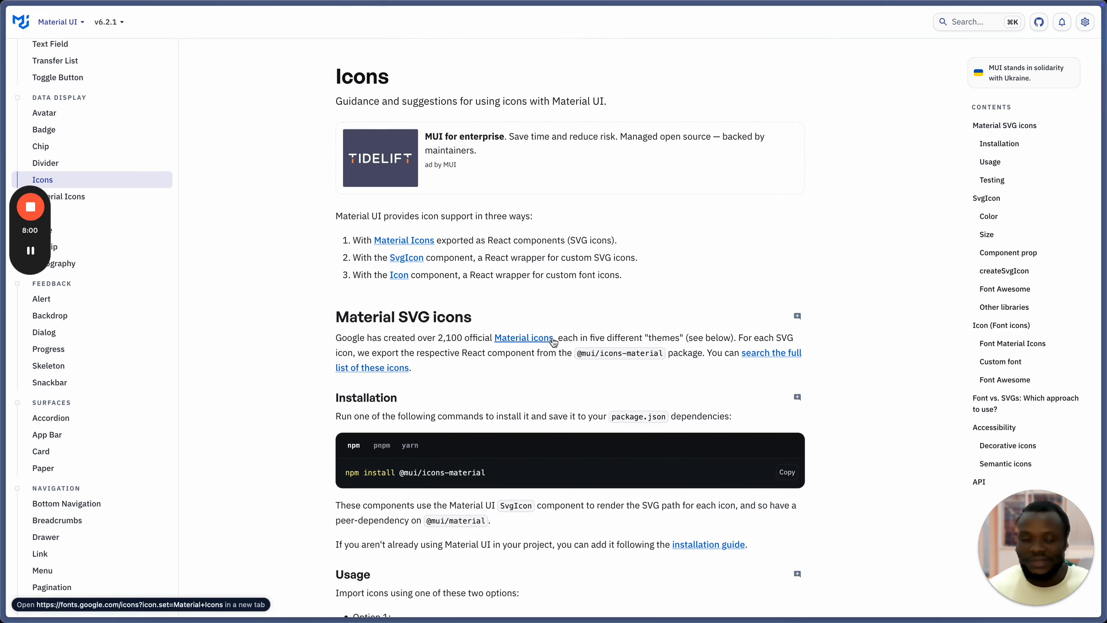
Step: Switch to Figma and examine the Box and Stack frames alongside the example dialogs, focusing on the dialog with the "Add cover image" button
key("super+Tab")
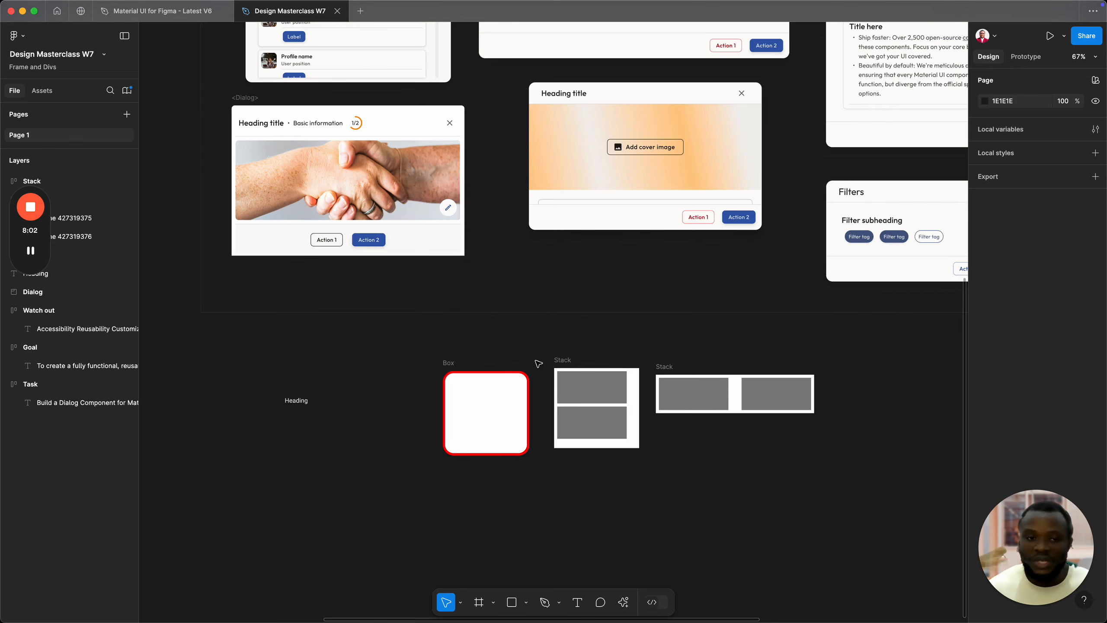
scroll(506, 353, "down", 3)
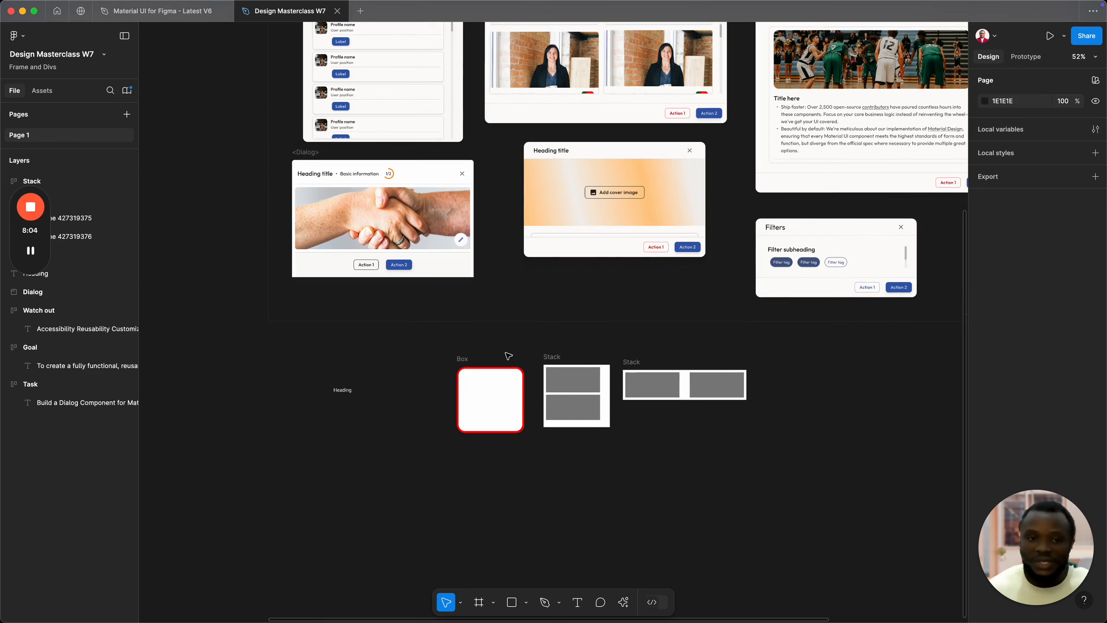
scroll(508, 356, "down", 5)
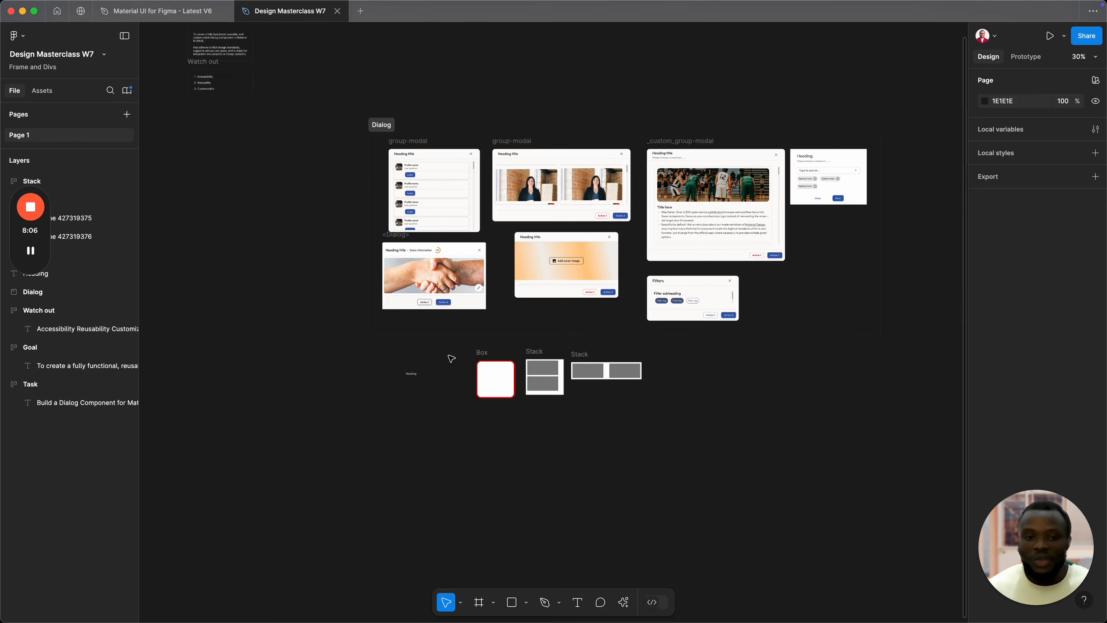
left_click_drag(447, 349, 699, 435)
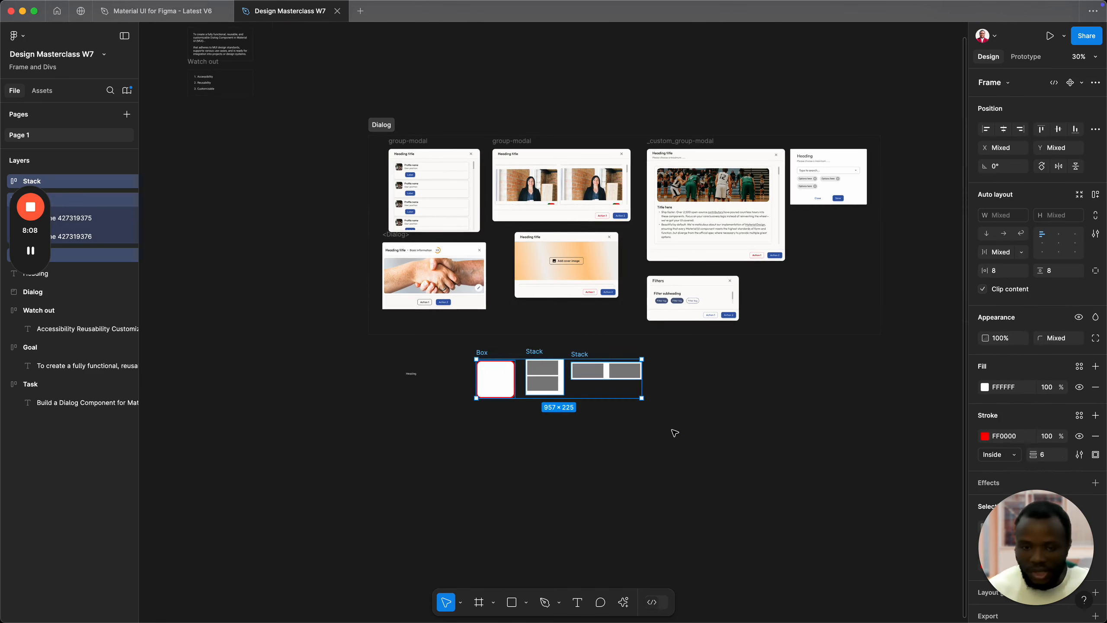
left_click(467, 310)
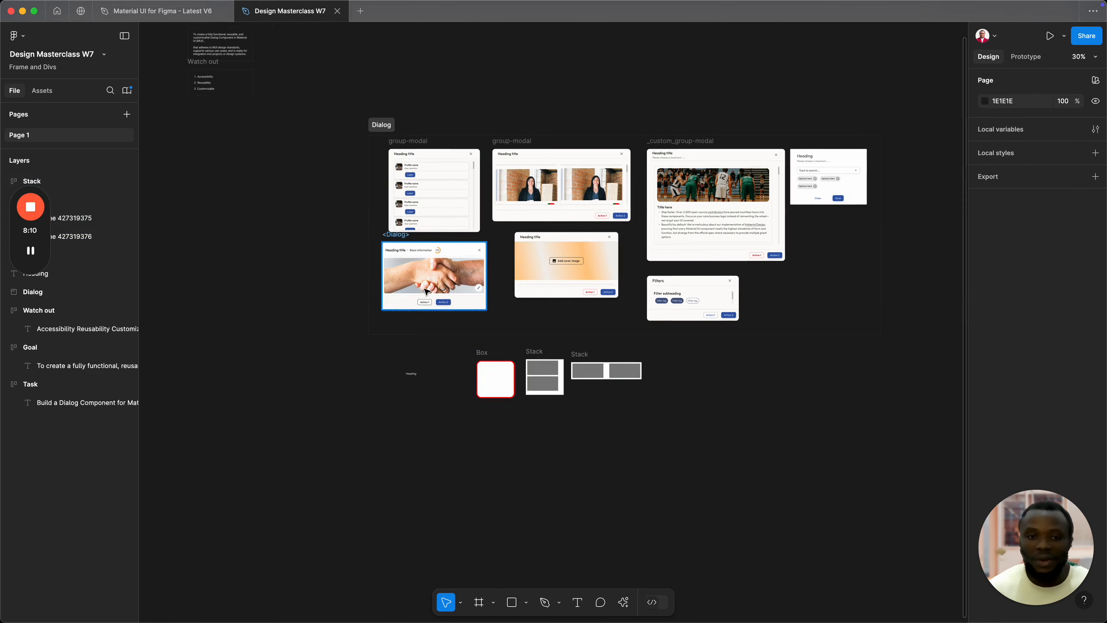
scroll(425, 290, "up", 5)
left_click_drag(691, 203, 460, 240)
scroll(460, 240, "right", 3)
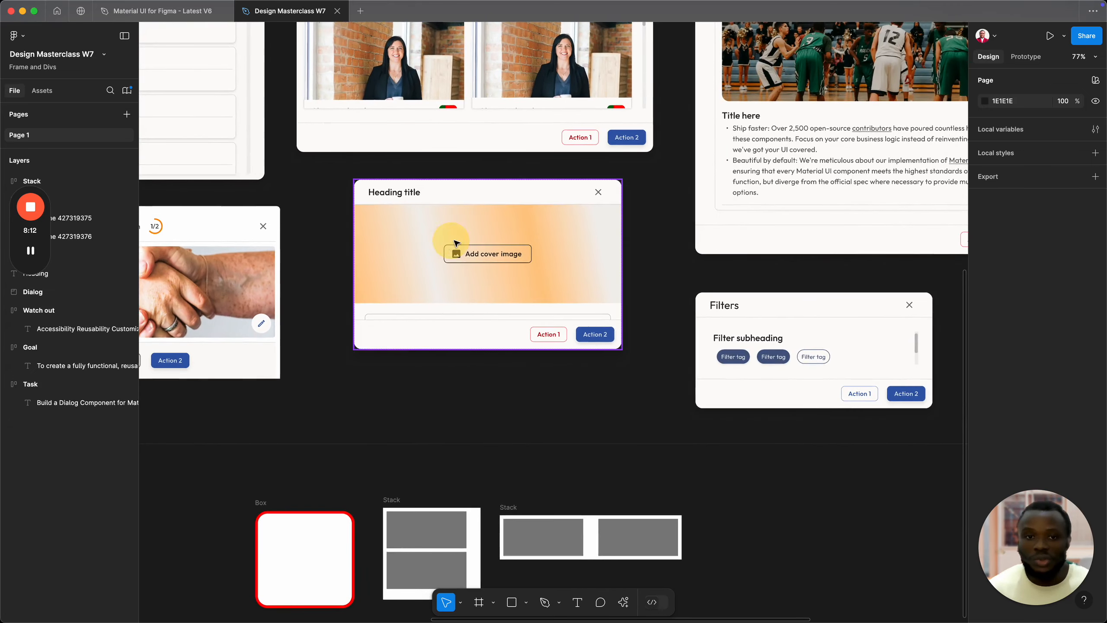
scroll(458, 245, "up", 5)
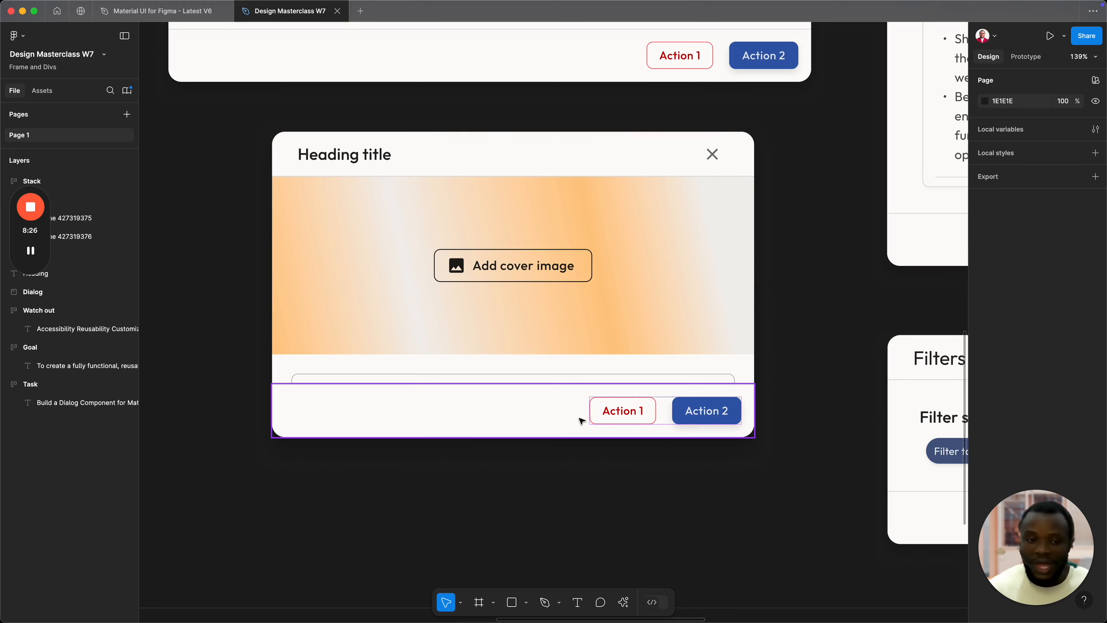
Step: Examine the Dialog Actions node in the browser's MUI Dialog Component diagram and return to the Material UI Icons page
key("super+Tab")
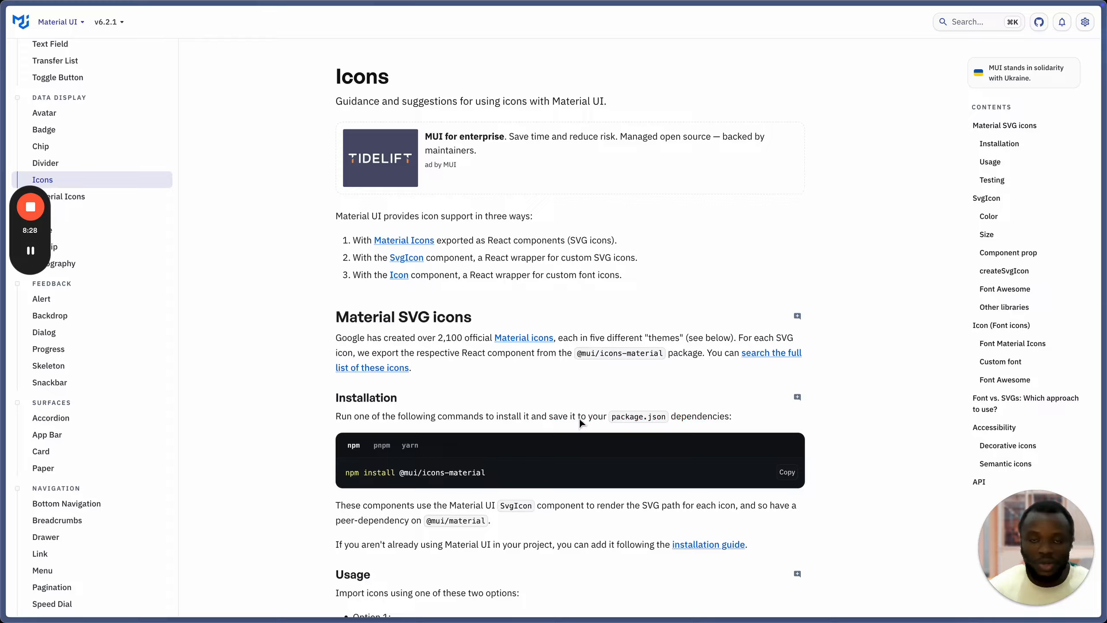
key("ctrl+Tab")
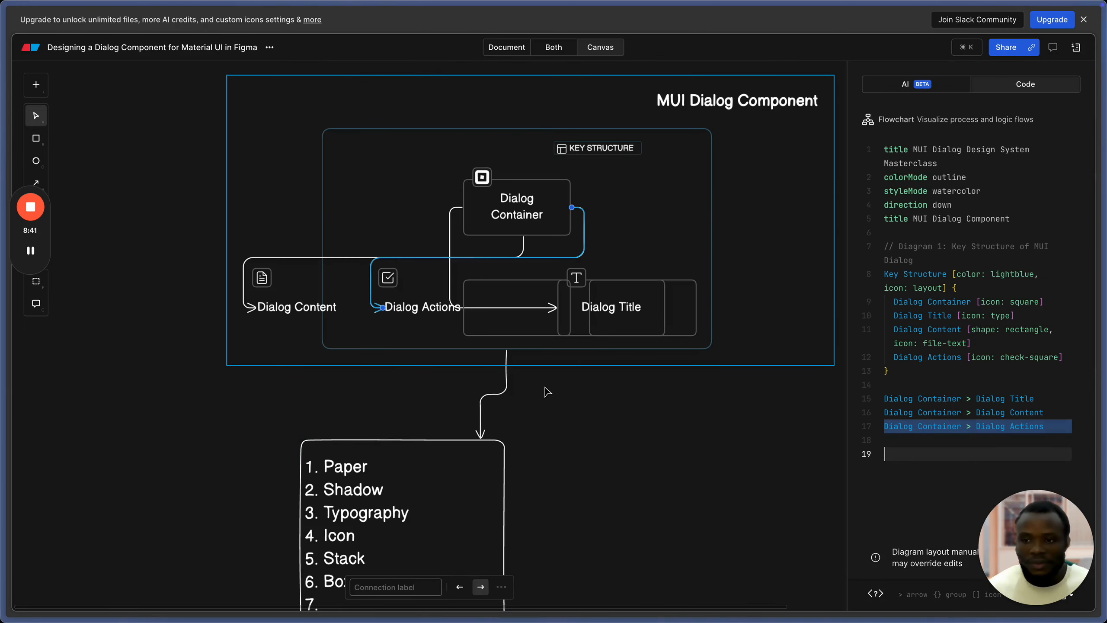
left_click(432, 309)
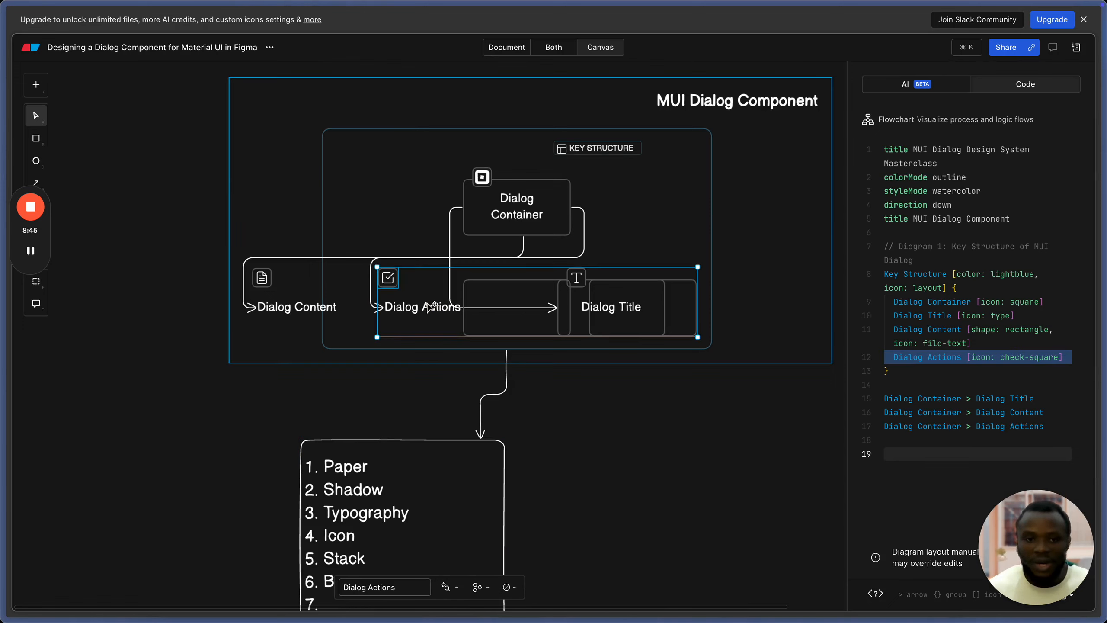
key("super+Tab")
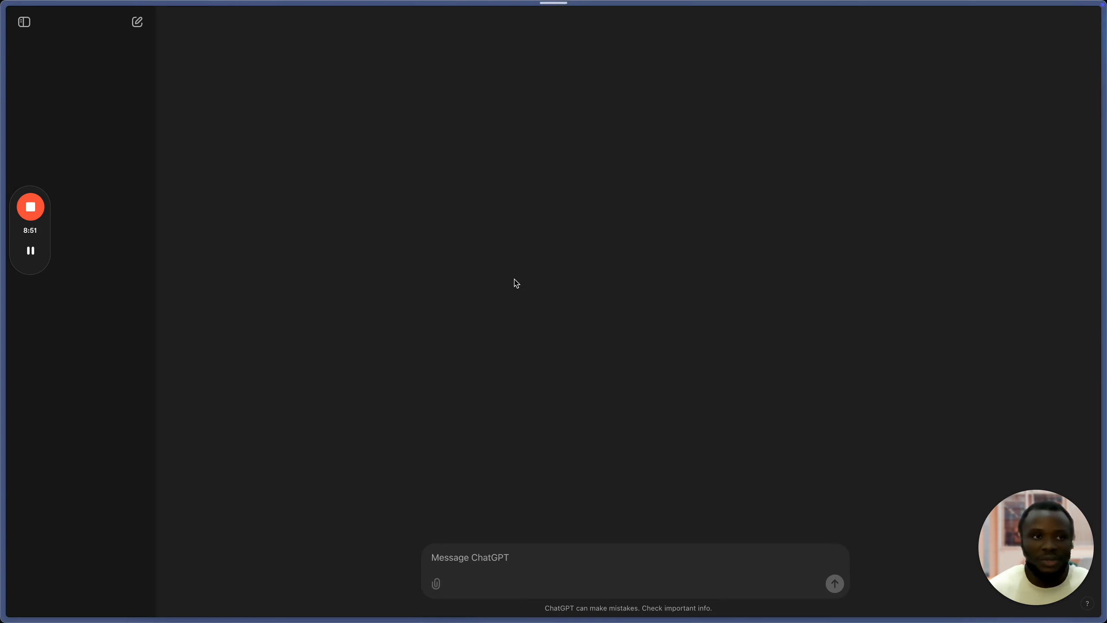
key("super+Tab")
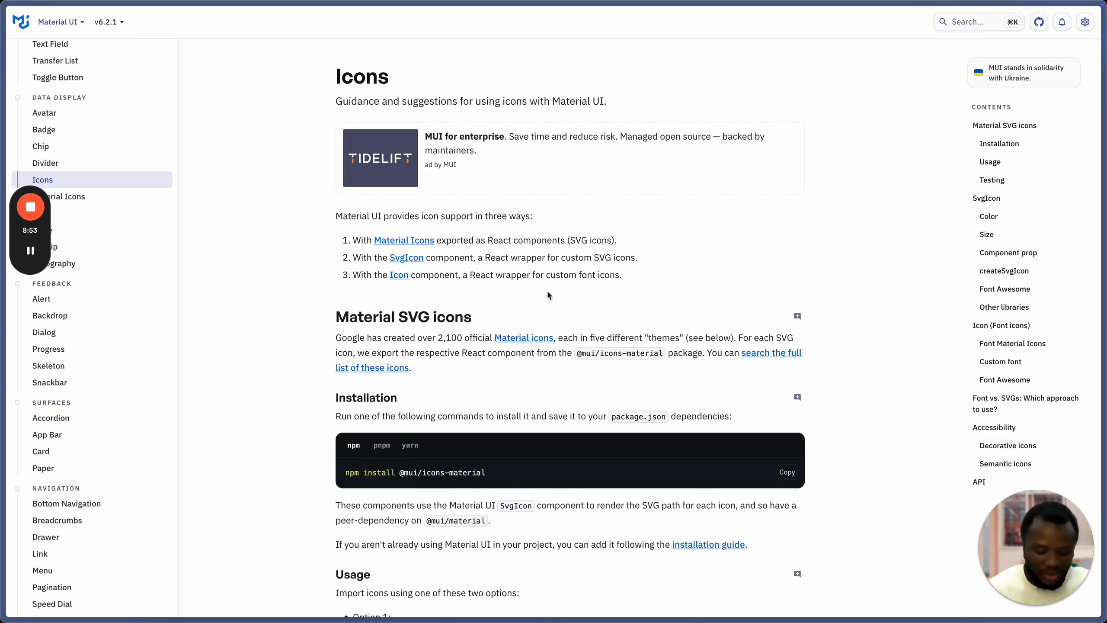
Step: Search the Material UI documentation for "dialog" and open the Dialog component page
key("super+k")
type("dia")
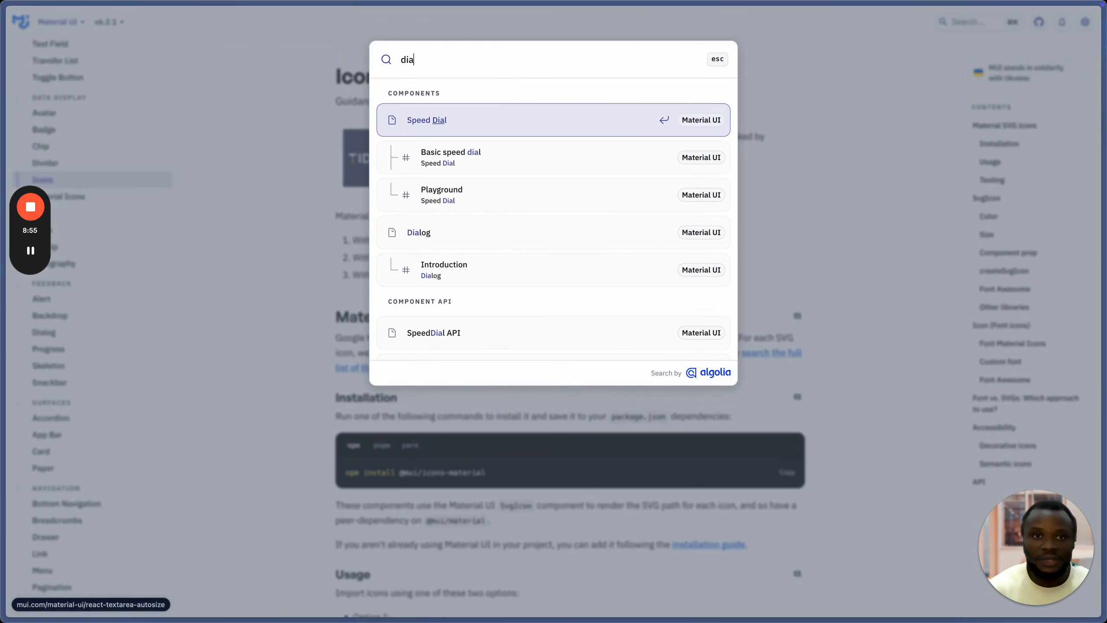
type("log")
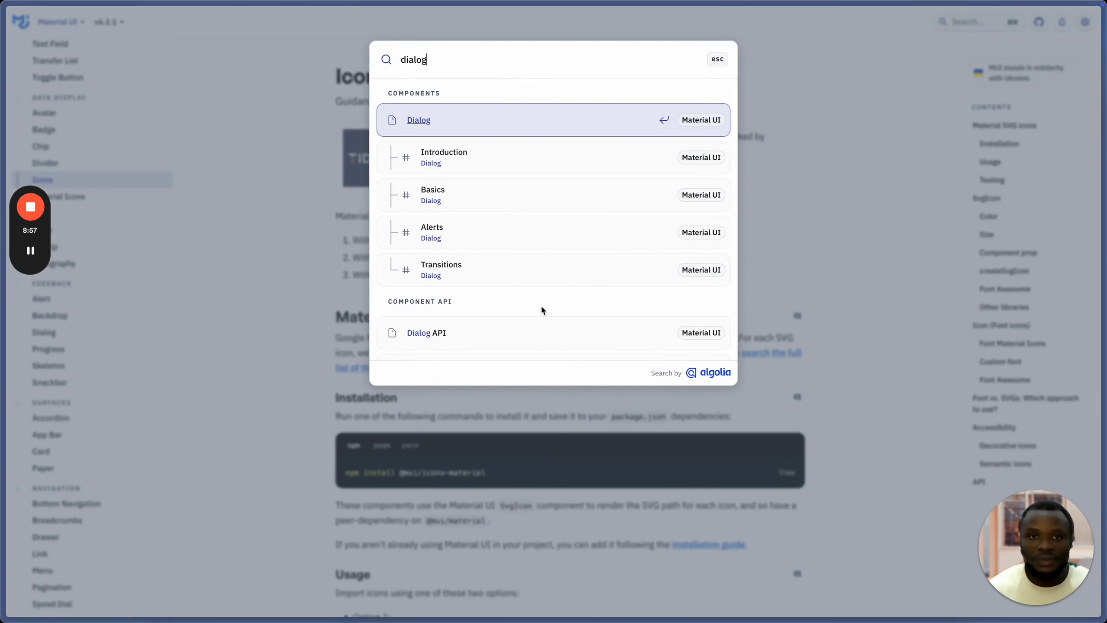
left_click(434, 130)
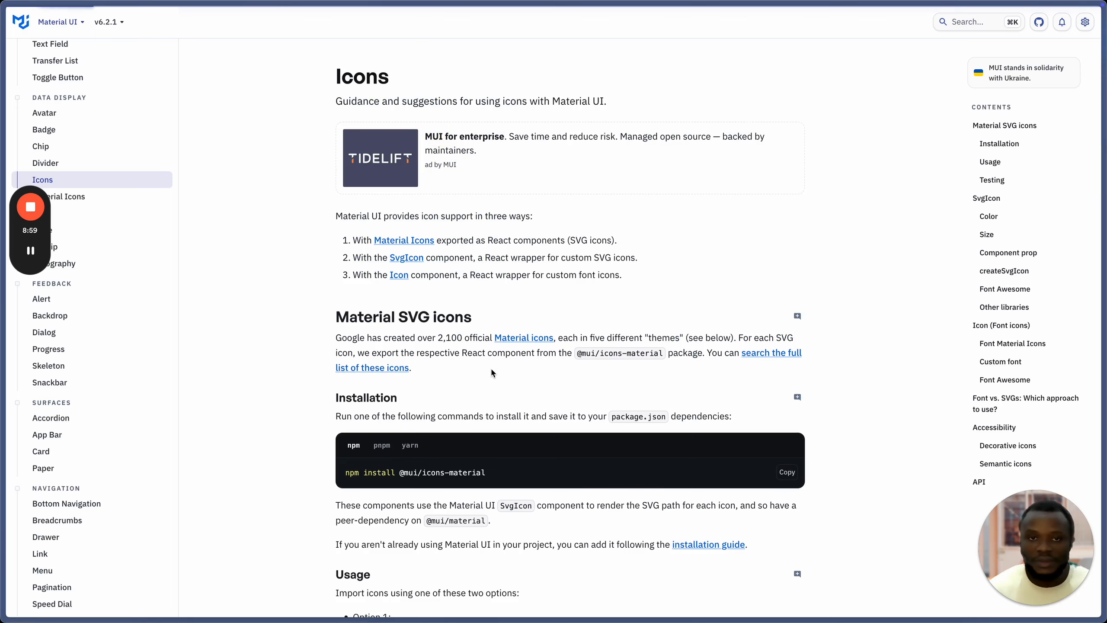
Step: Open the DialogActions API reference from the Dialog page's API list and examine its props
scroll(492, 373, "down", 20)
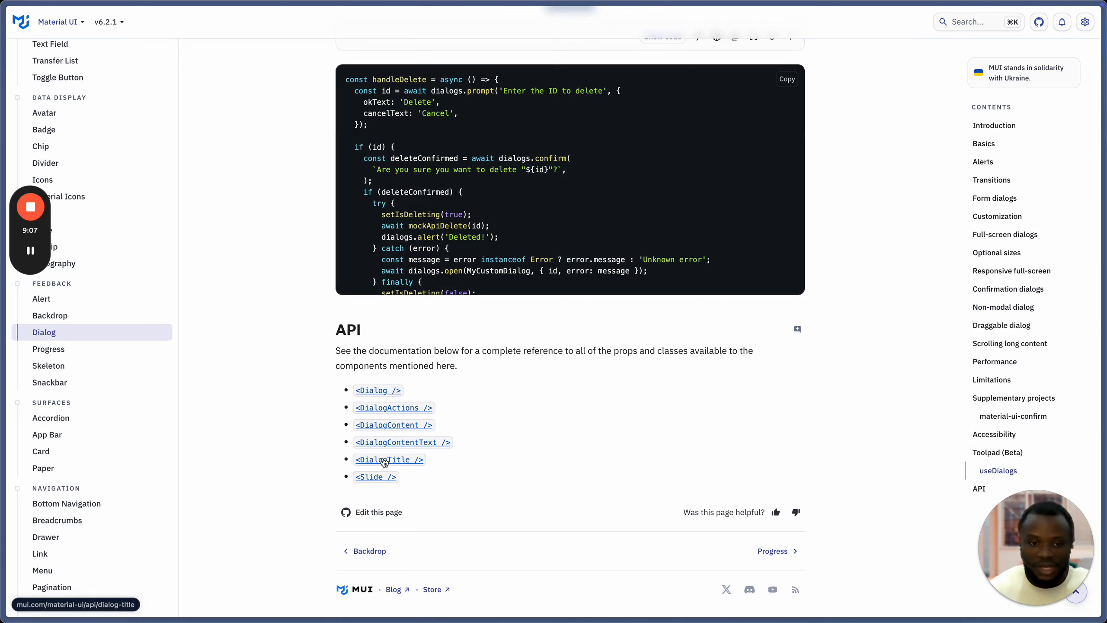
left_click(384, 407)
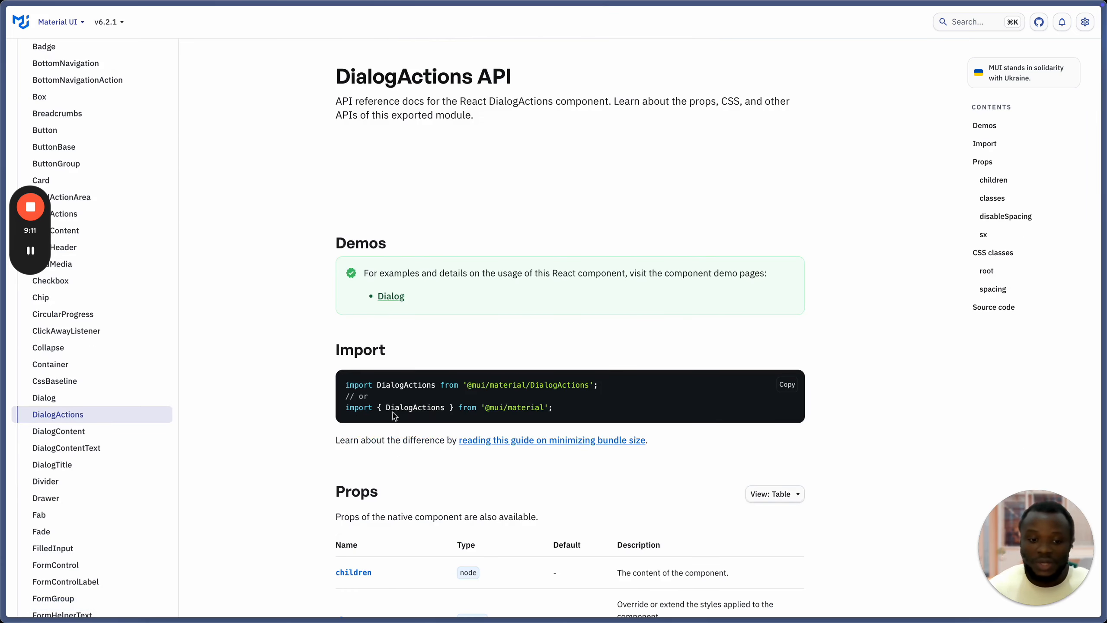
scroll(393, 416, "down", 2)
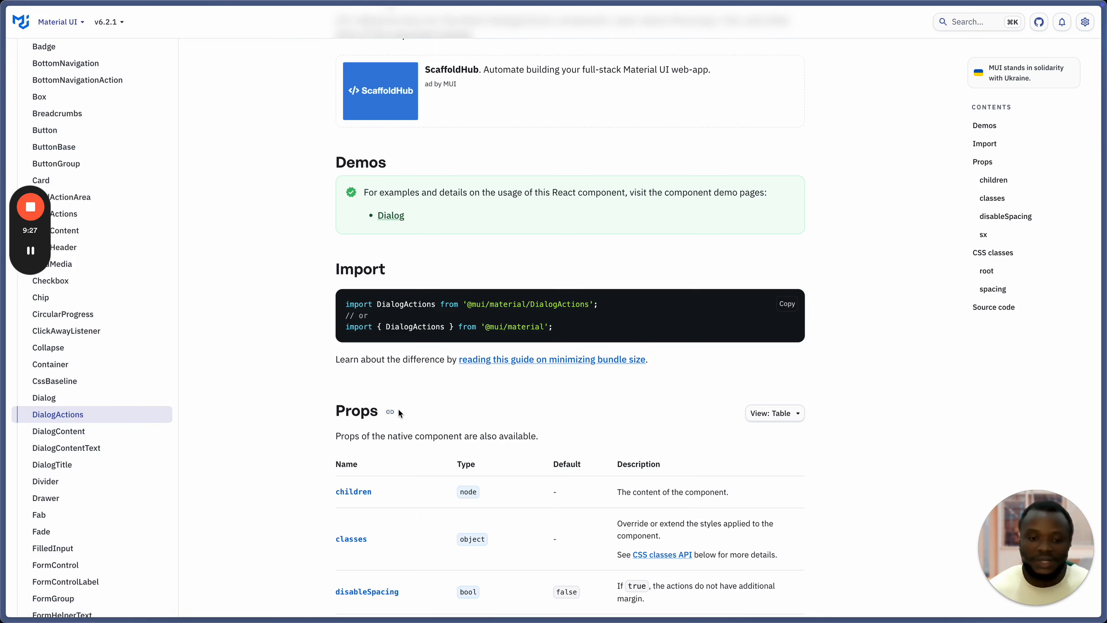
Step: Switch to Figma and examine the action buttons in the cover image and Filters example dialogs
key("super+Tab")
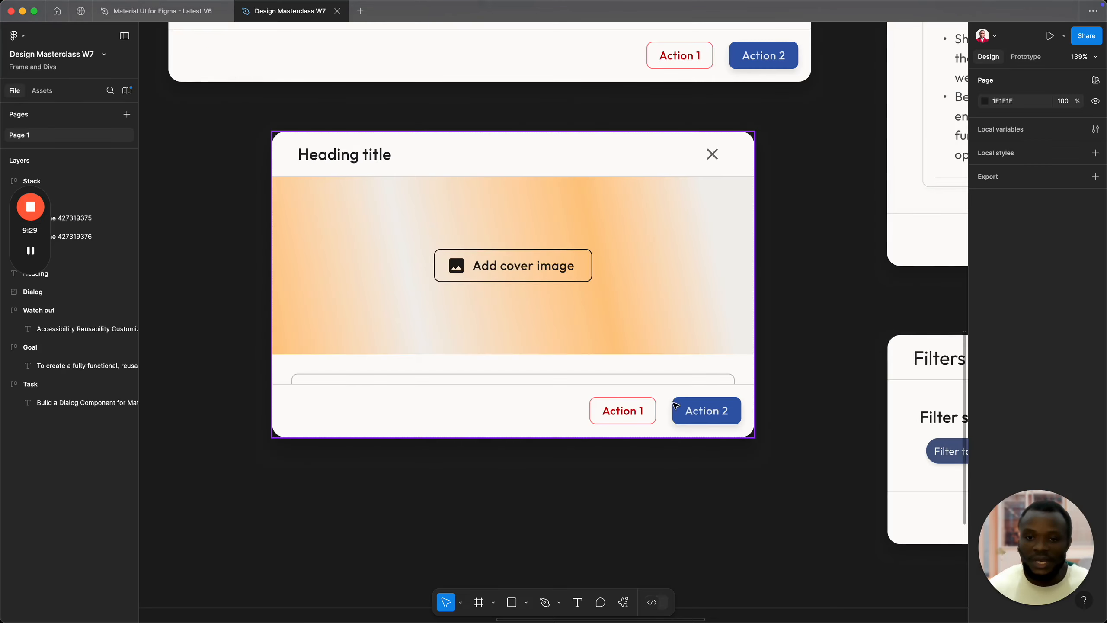
scroll(575, 434, "down", 5)
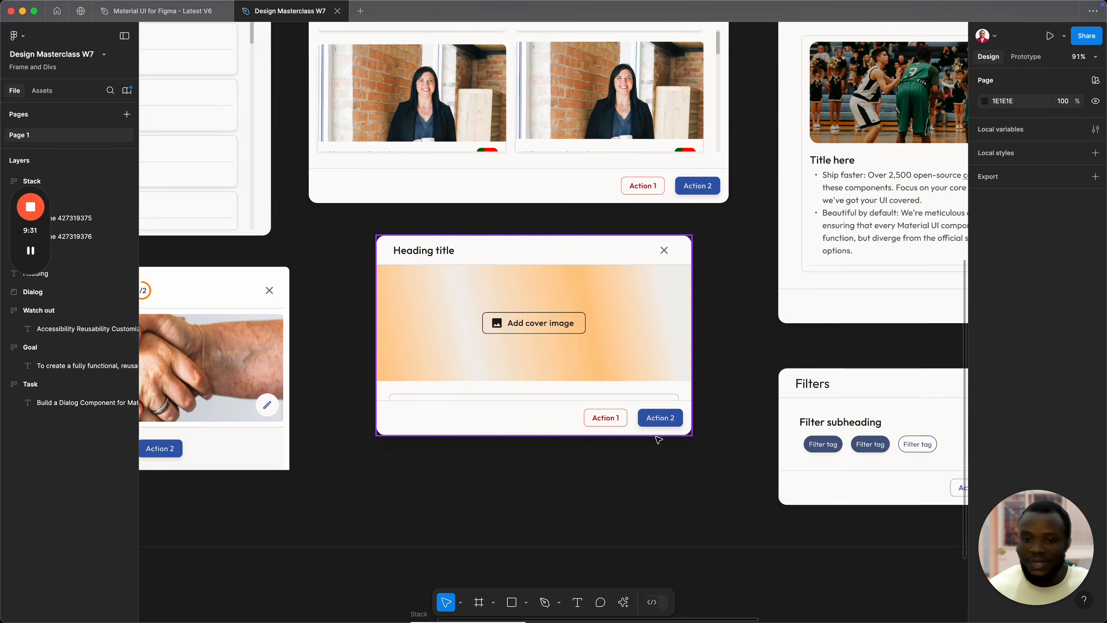
scroll(469, 329, "right", 10)
left_click(742, 388)
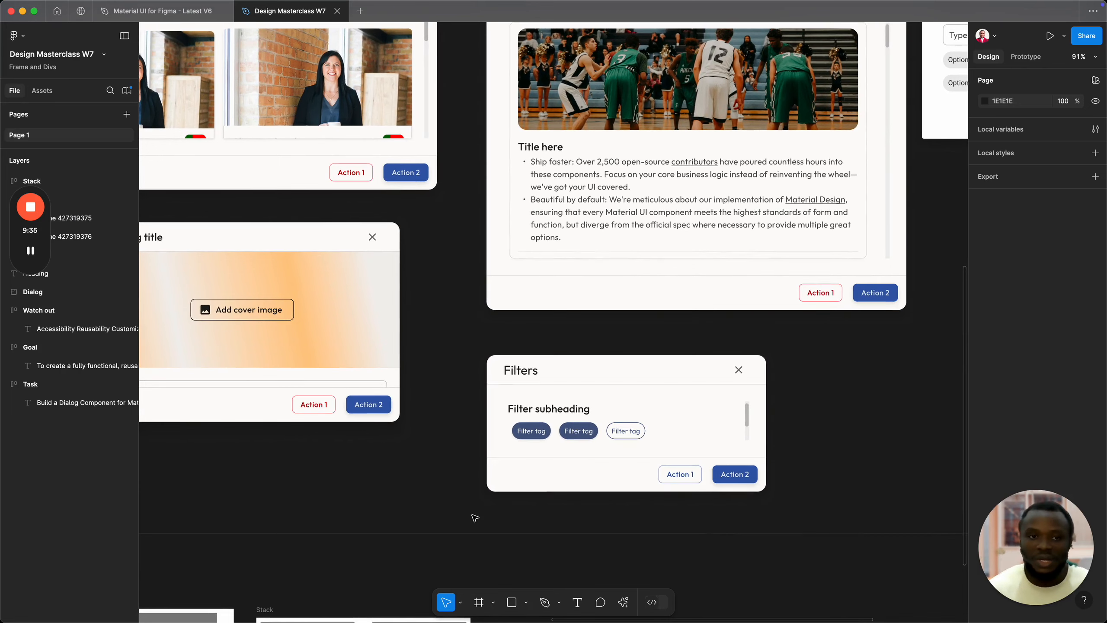
scroll(475, 515, "down", 5)
Step: Switch to the browser, go back to the Dialog page and return to its introduction's list of related components
key("super+Tab")
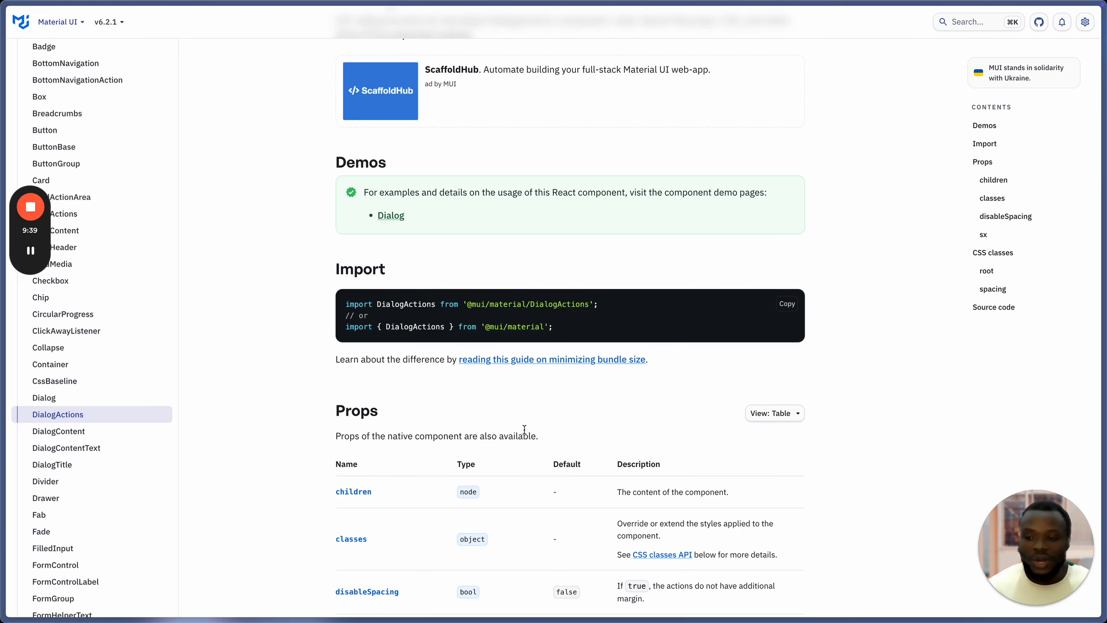
key("super+bracketleft")
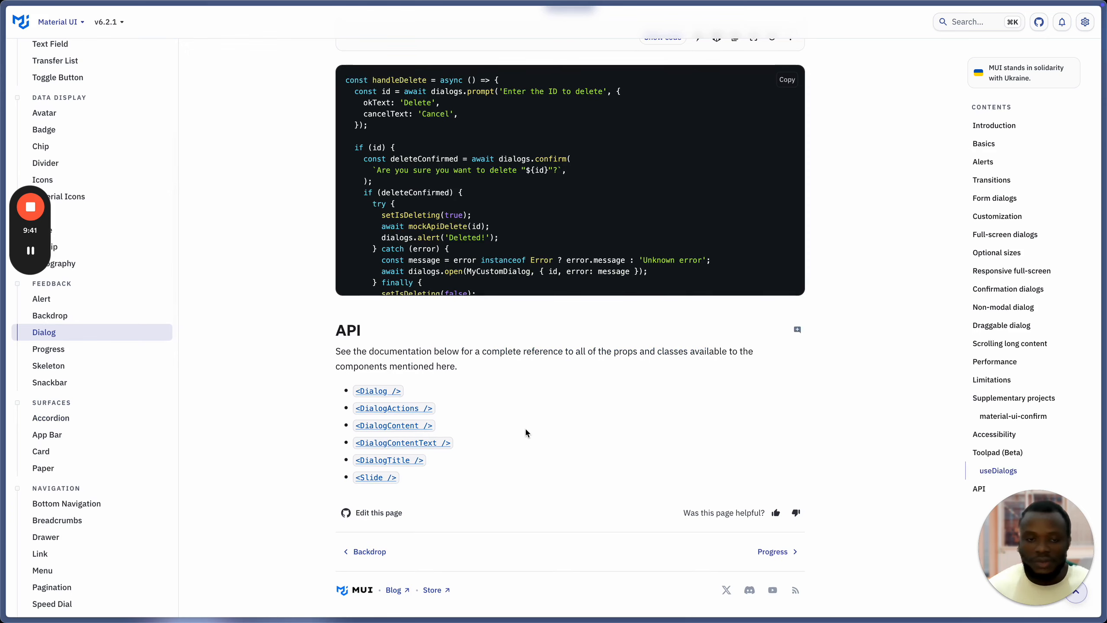
scroll(461, 405, "up", 15)
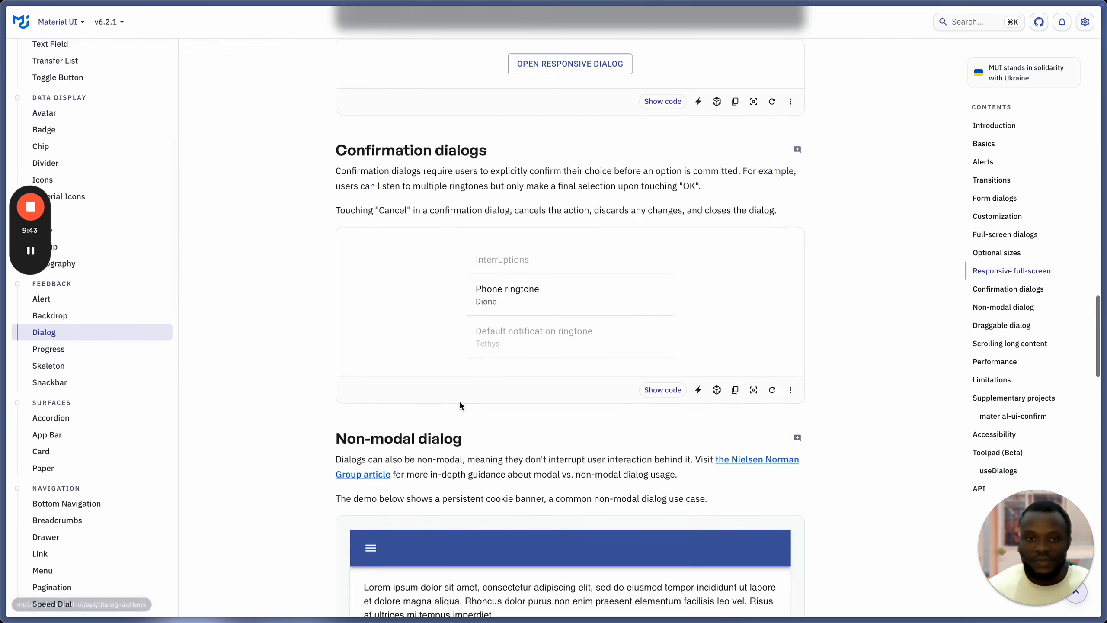
scroll(462, 408, "up", 20)
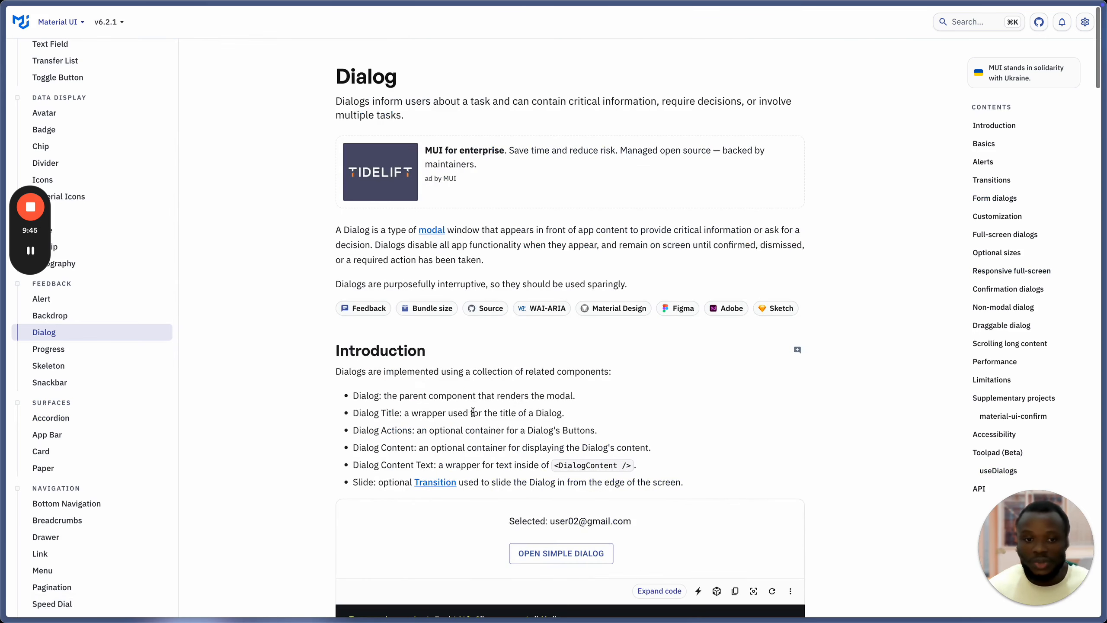
Step: Switch to Figma and examine and compare the title areas of the _custom_group-modal and the other example dialogs
key("super+Tab")
left_click(518, 181)
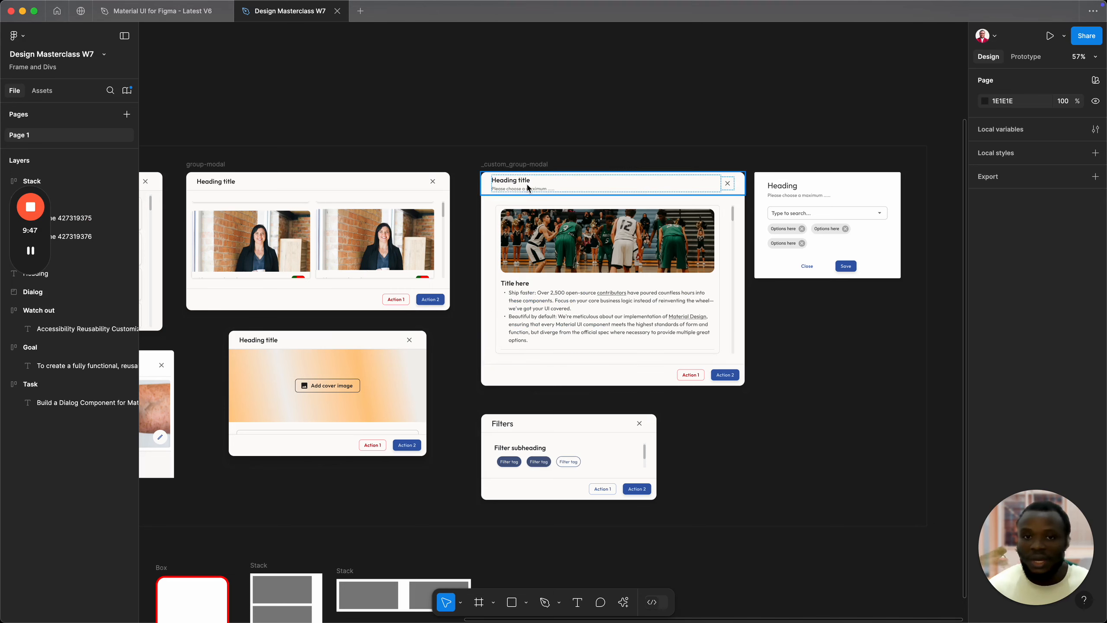
scroll(521, 179, "up", 5)
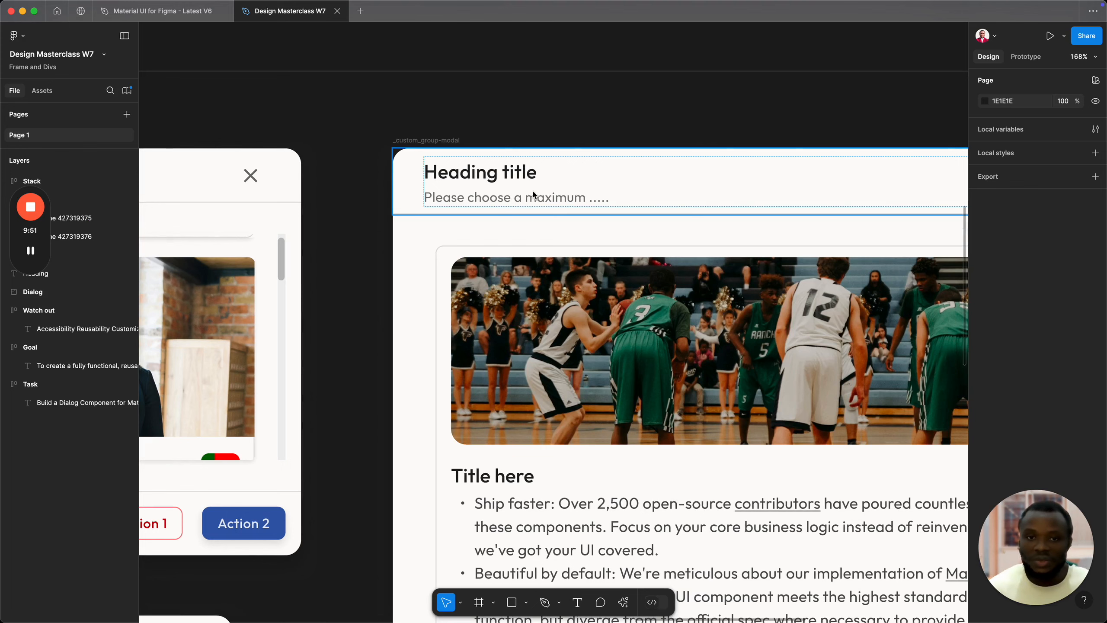
scroll(511, 325, "down", 10)
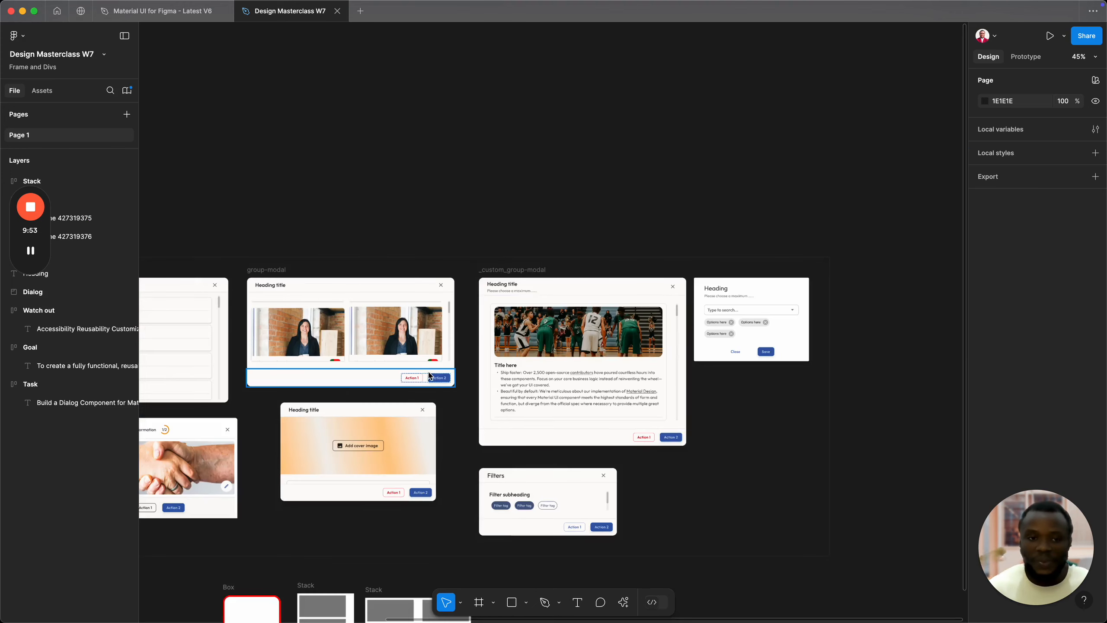
scroll(429, 375, "left", 5)
scroll(523, 290, "up", 5)
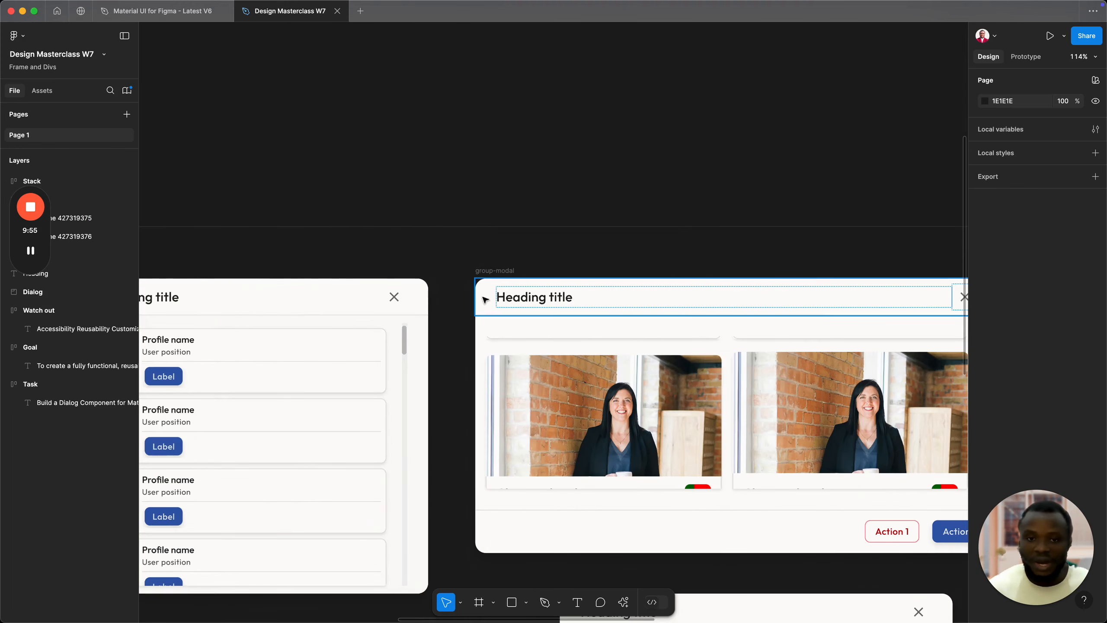
scroll(428, 343, "left", 10)
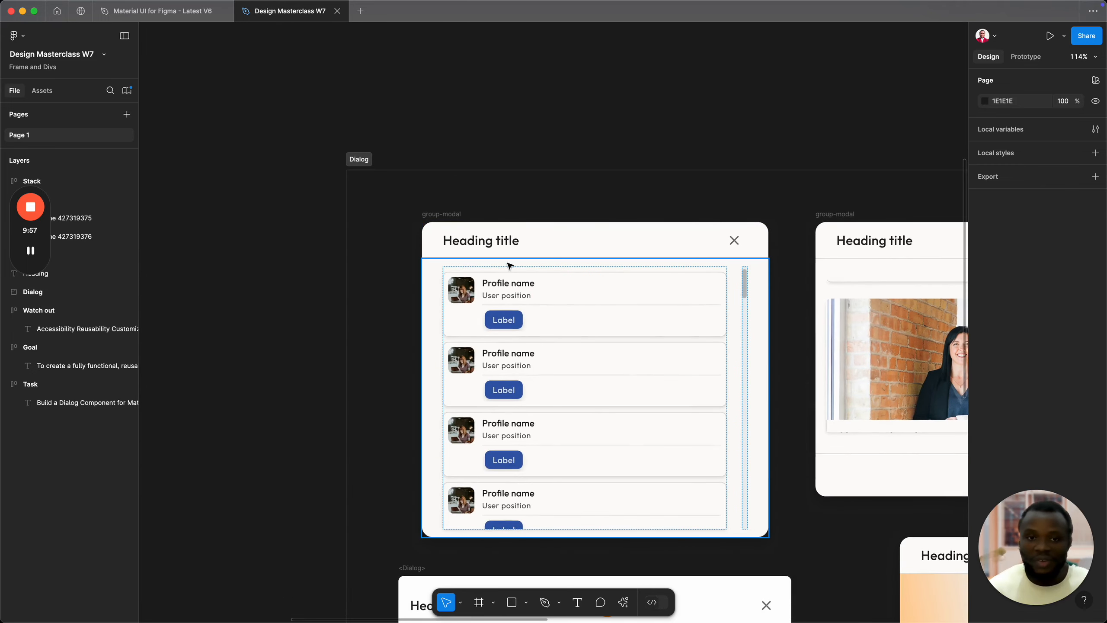
scroll(531, 330, "down", 5)
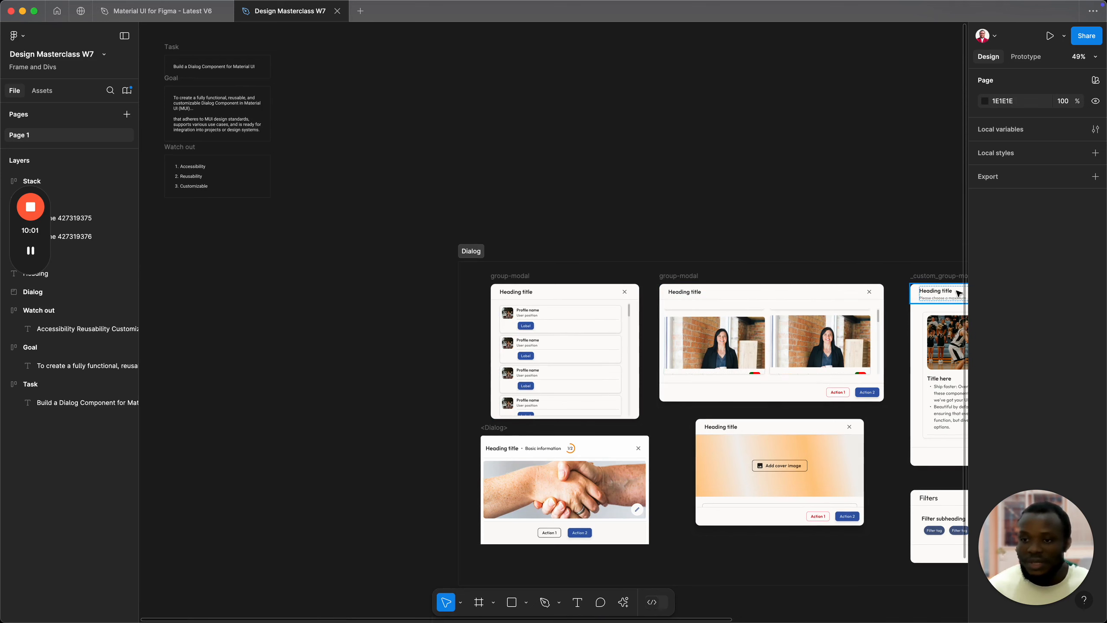
scroll(945, 298, "right", 8)
scroll(945, 298, "down", 3)
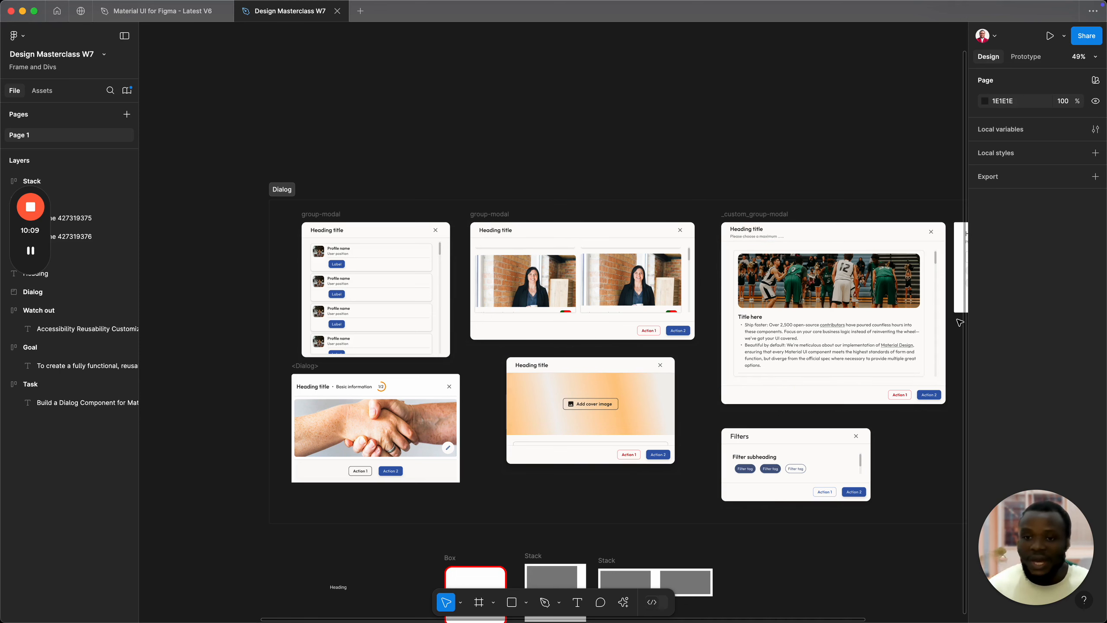
Step: Examine the content area of the example dialog with the "Add cover image" button
scroll(914, 330, "up", 1)
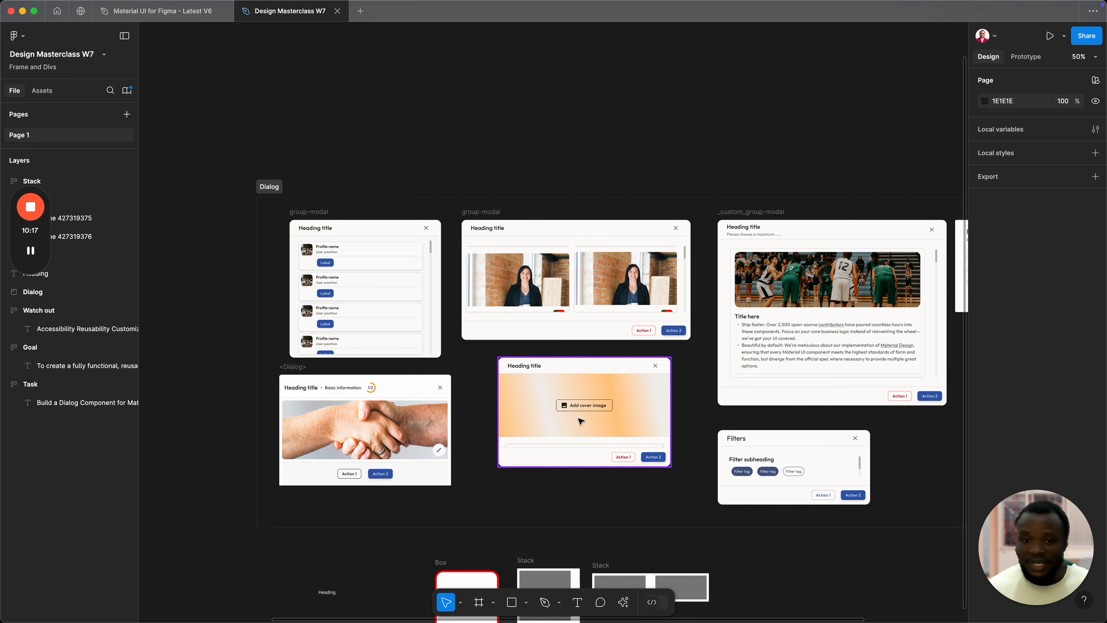
scroll(581, 421, "up", 5)
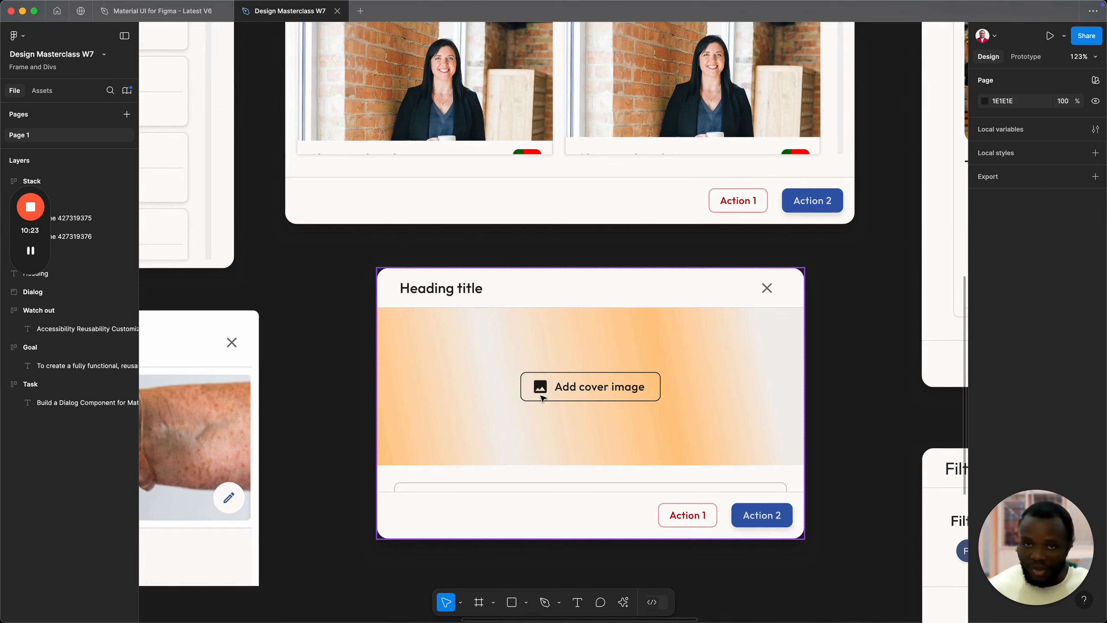
scroll(543, 398, "down", 10)
scroll(654, 370, "up", 5)
scroll(845, 327, "down", 5)
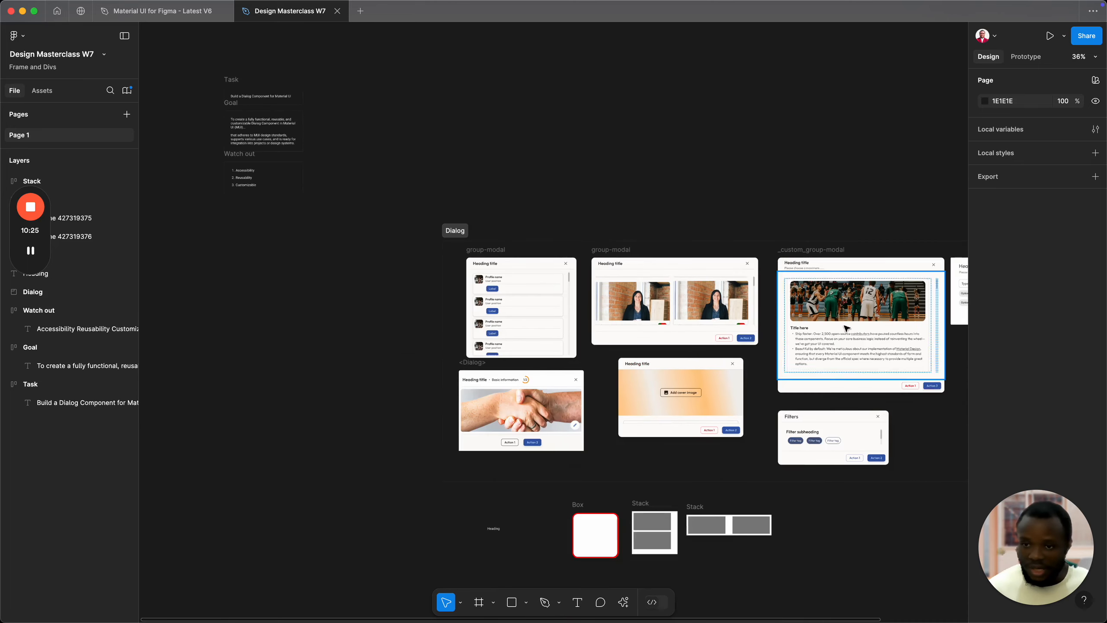
Step: Select the DialogContent frame in the profile list group-modal and examine the matching content area of the _custom_group-modal dialog
right_click(564, 346)
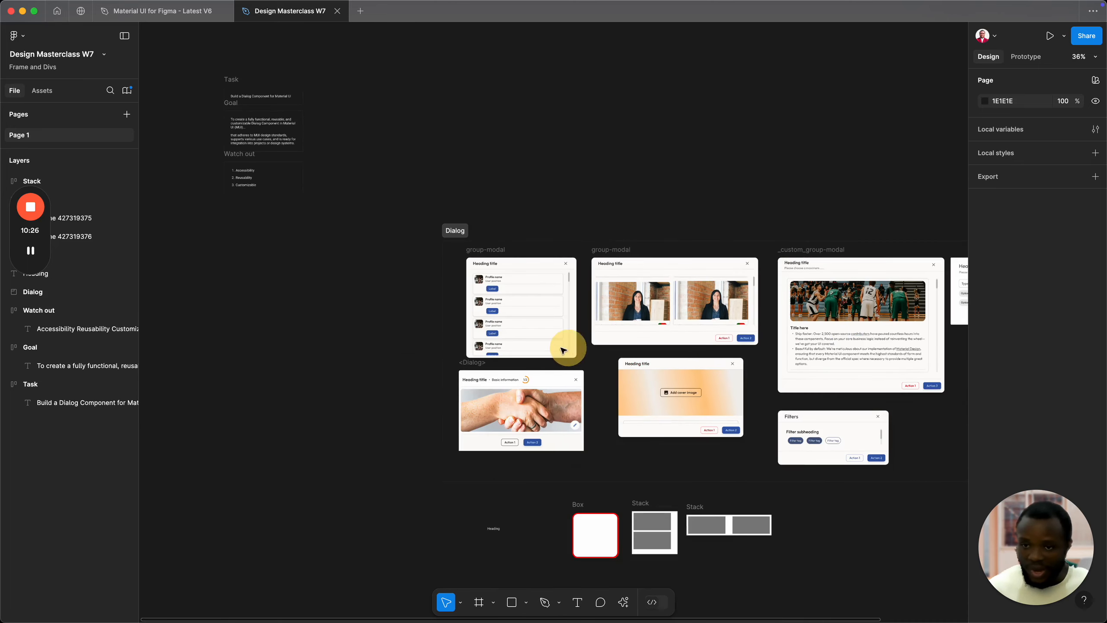
left_click(890, 340)
scroll(916, 311, "up", 5)
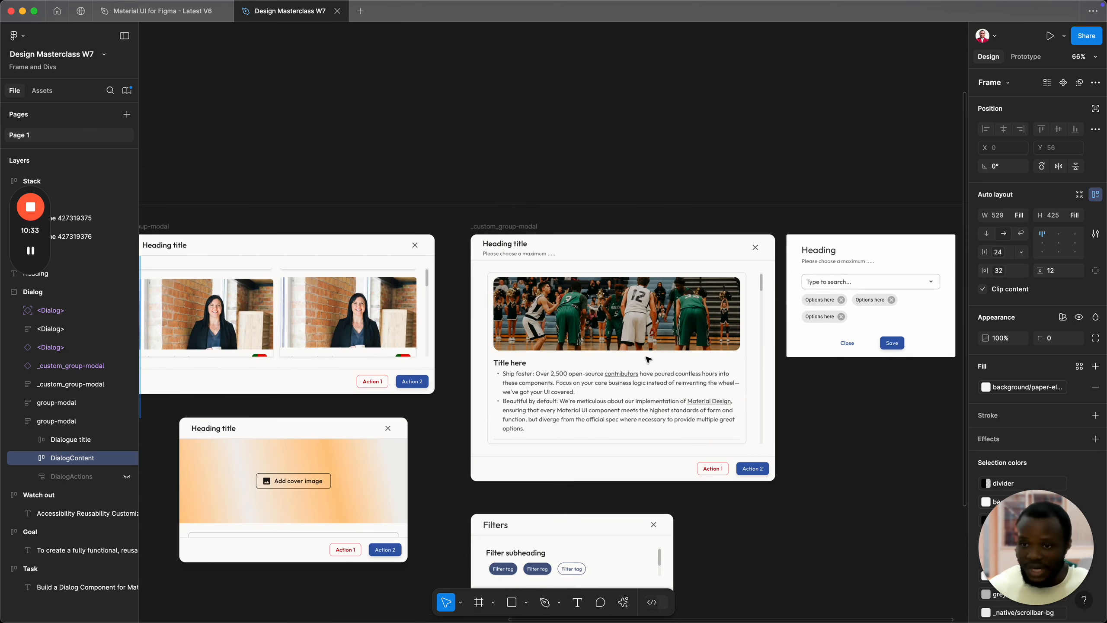
scroll(909, 313, "up", 1)
scroll(910, 312, "up", 2)
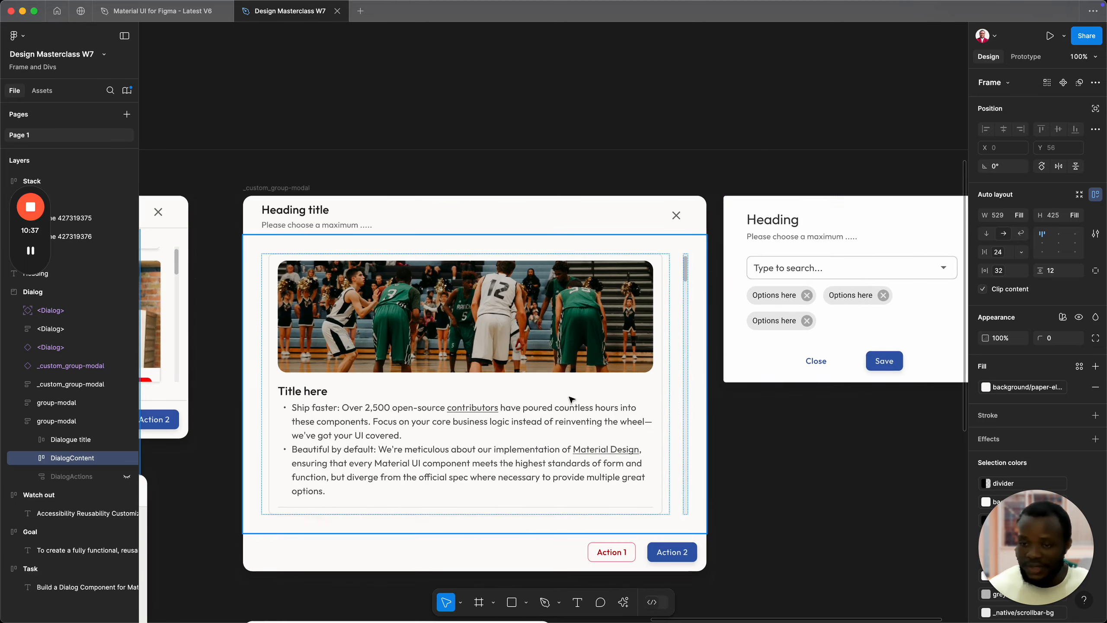
scroll(573, 397, "down", 10)
scroll(573, 397, "up", 3)
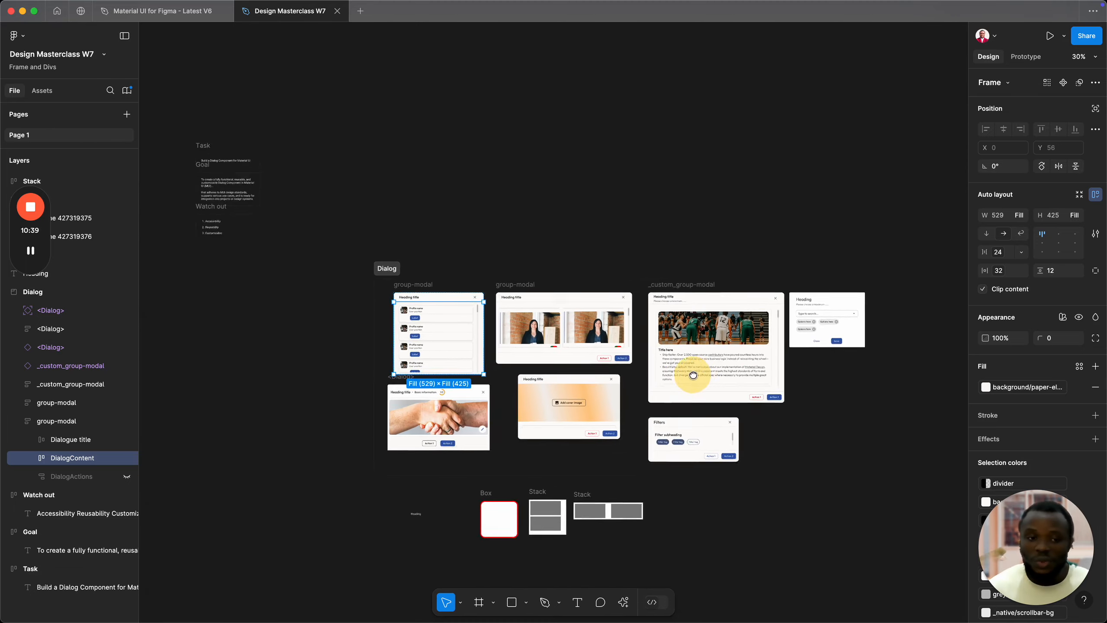
Step: Switch to the browser, open the DialogContent API reference from the Dialog page and examine its props and CSS classes
key("super+Tab")
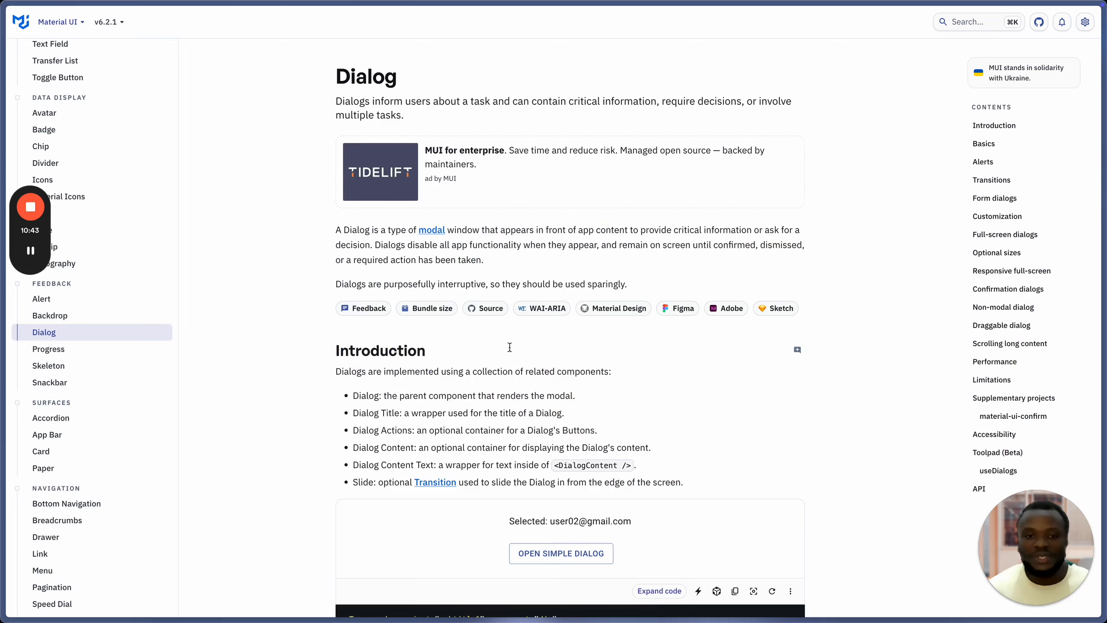
scroll(513, 379, "down", 20)
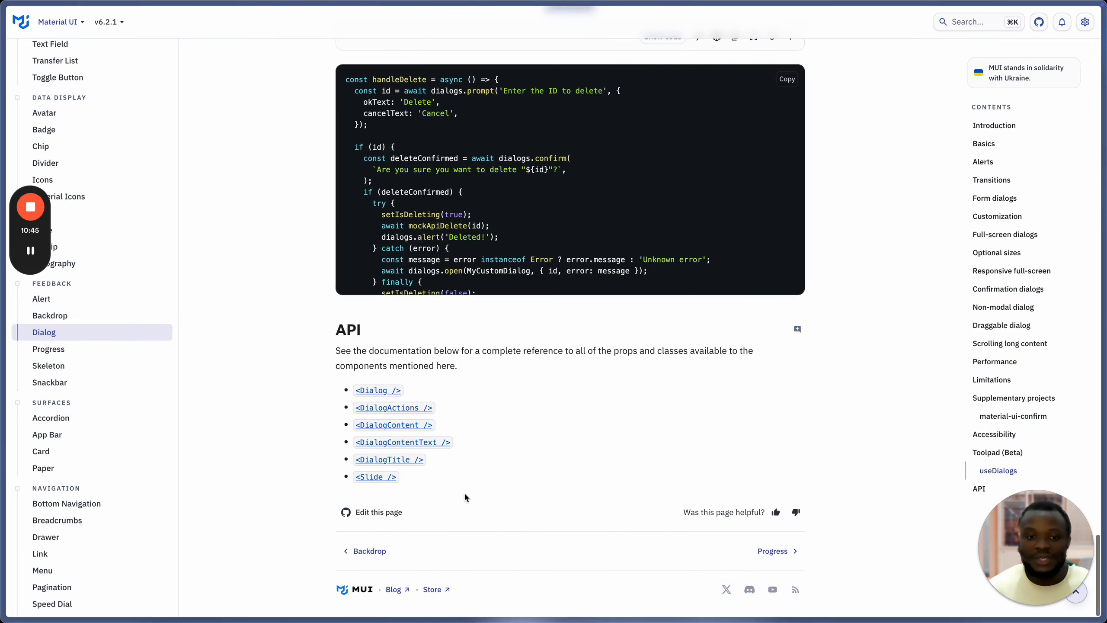
left_click(395, 425)
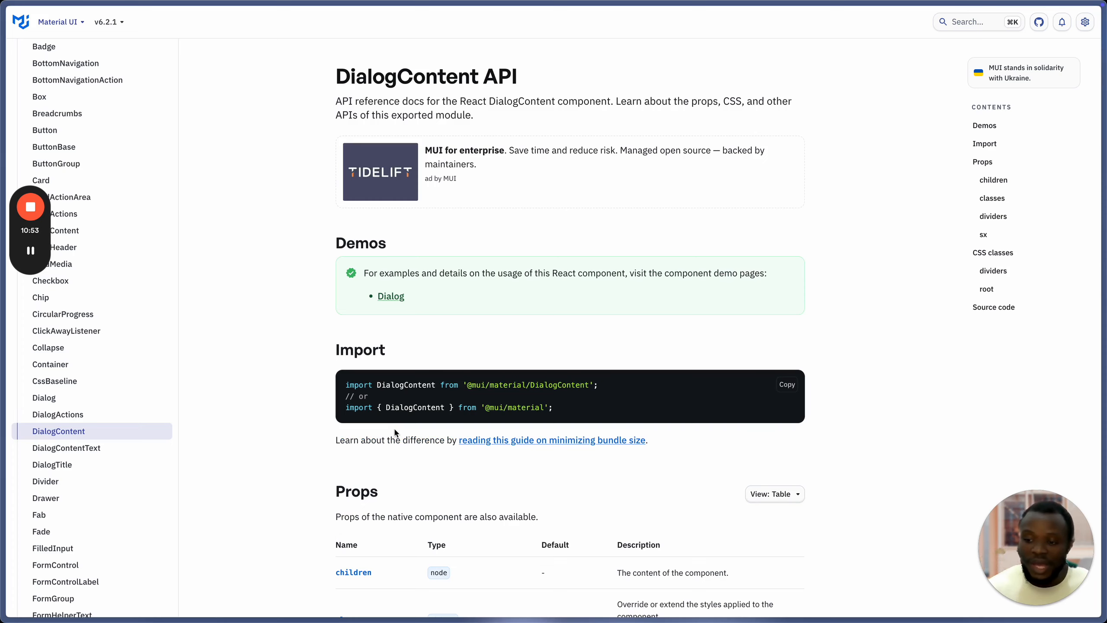
scroll(395, 432, "down", 10)
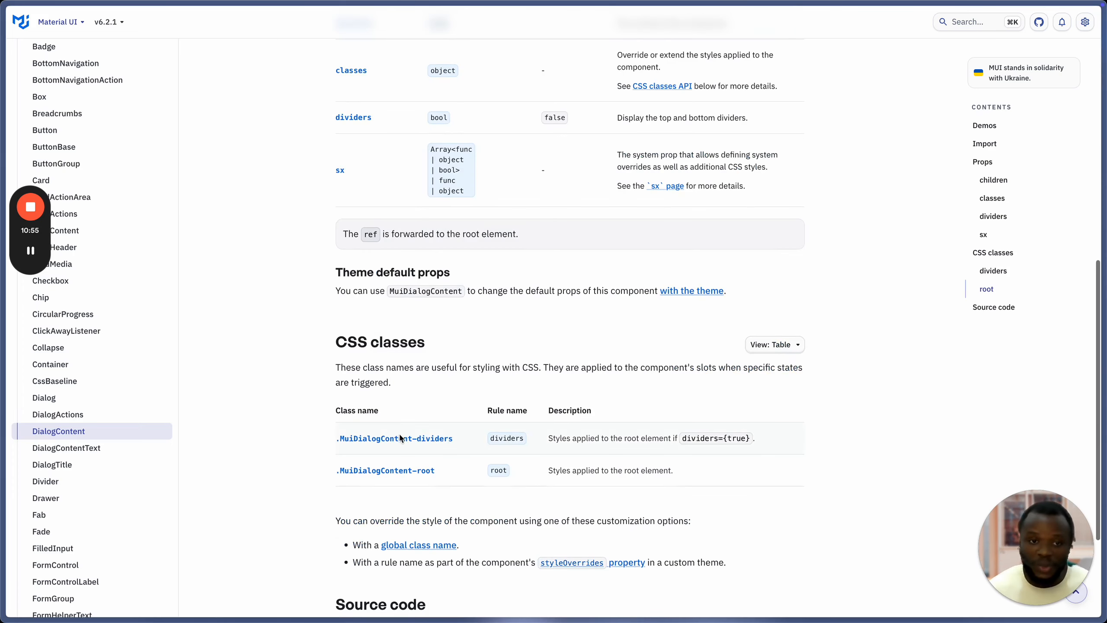
scroll(401, 438, "up", 5)
scroll(407, 446, "down", 1)
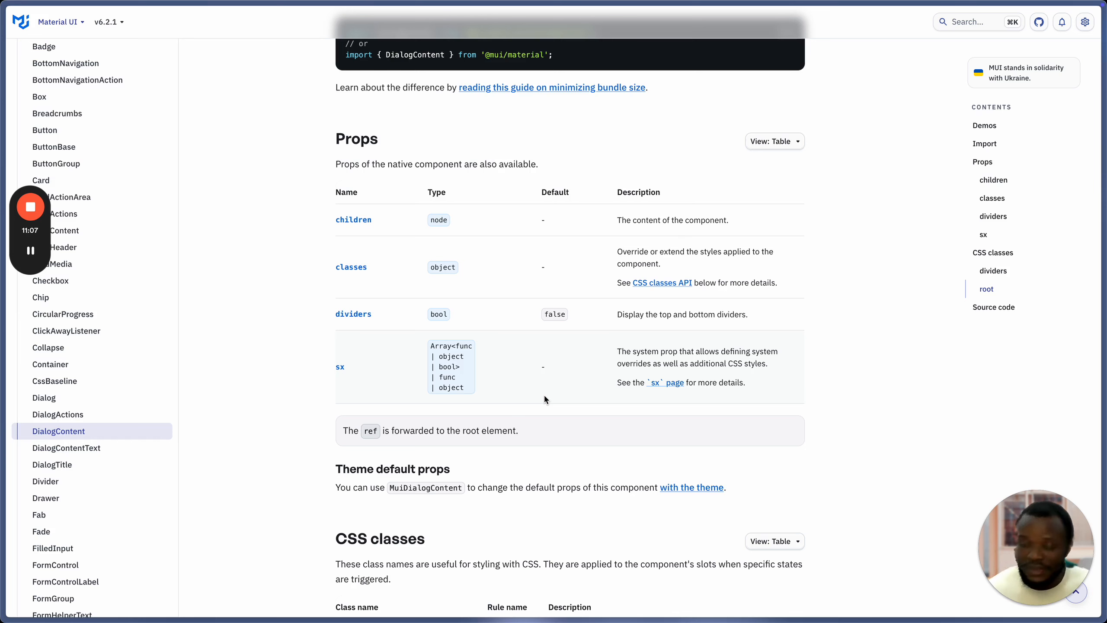
Step: Switch to Figma and view the whole Dialog section with the Box and Stack frames below it
key("super+Tab")
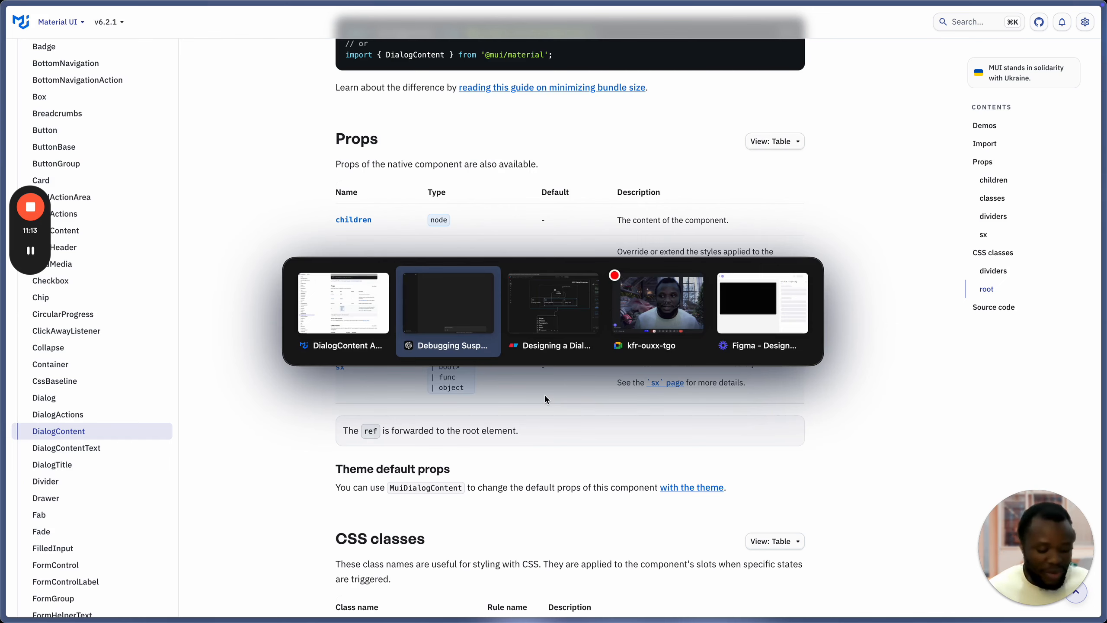
key("Escape")
key("super+Tab")
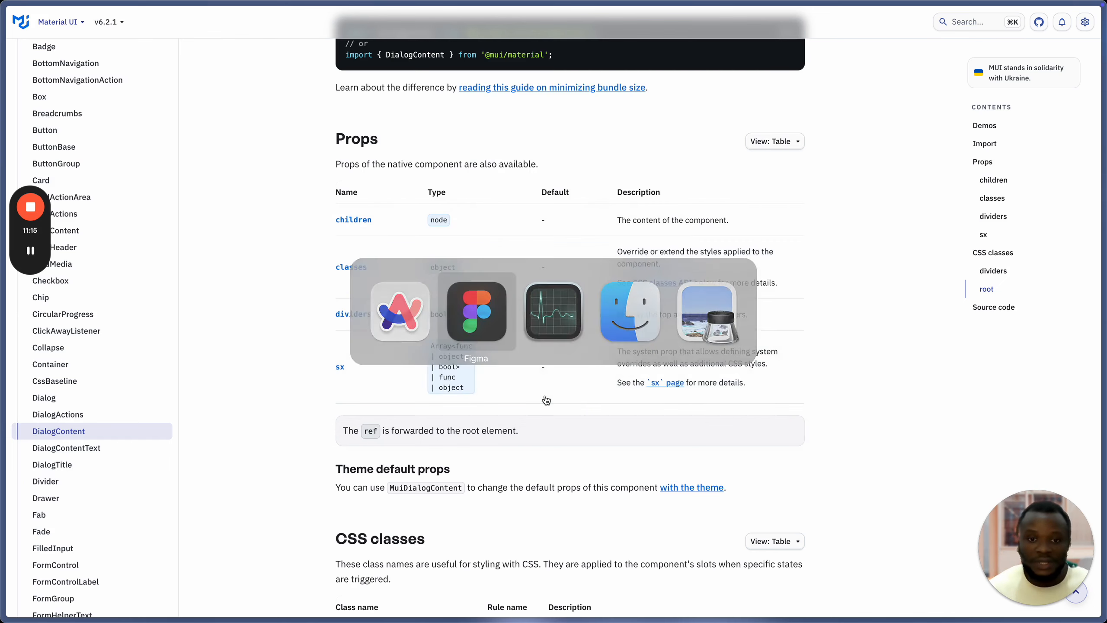
scroll(322, 267, "down", 5)
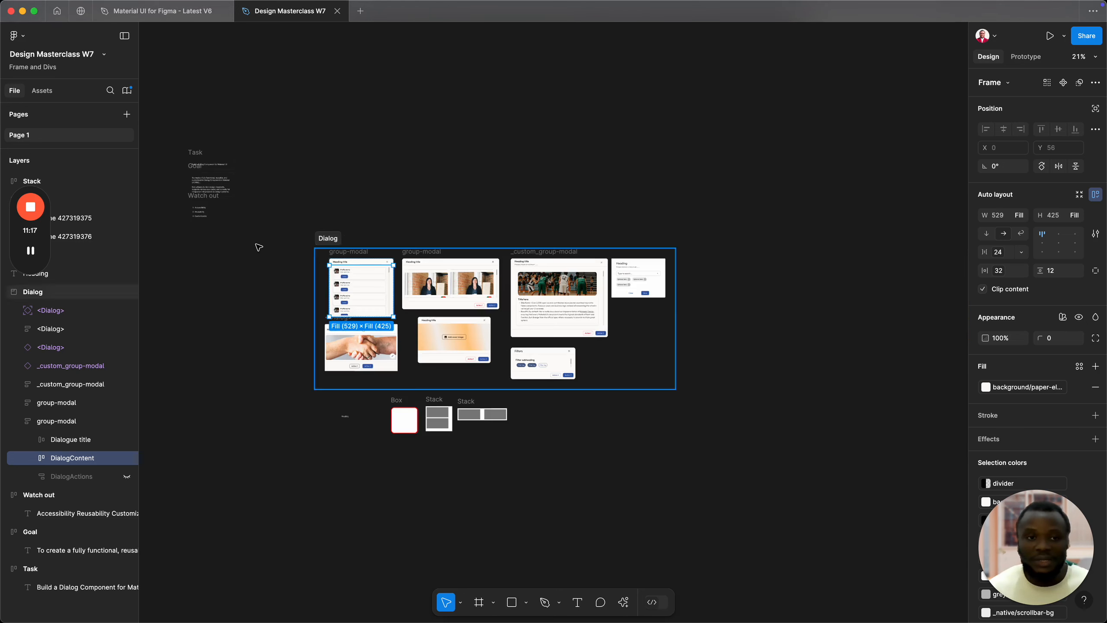
Step: Examine the Task, Goal and Watch out notes above the Dialog section
left_click_drag(262, 253, 457, 281)
scroll(401, 246, "up", 7)
scroll(401, 246, "up", 5)
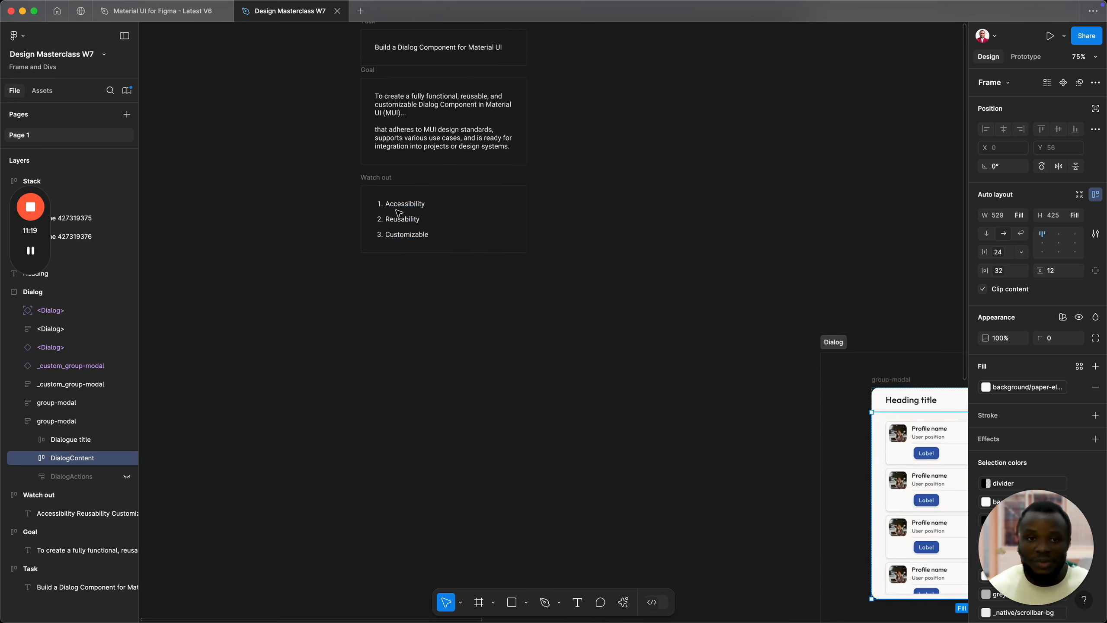
Step: Switch to the browser, open the CustomizedDialogs demo and examine the preview dialog's title and body text
key("super+Tab")
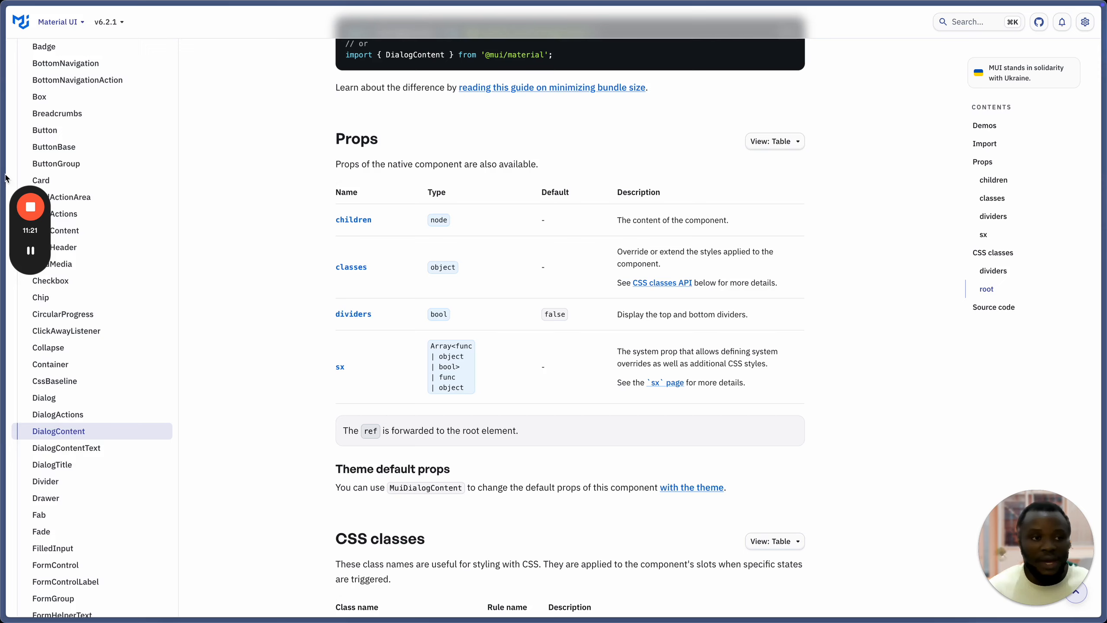
mouse_move(3, 177)
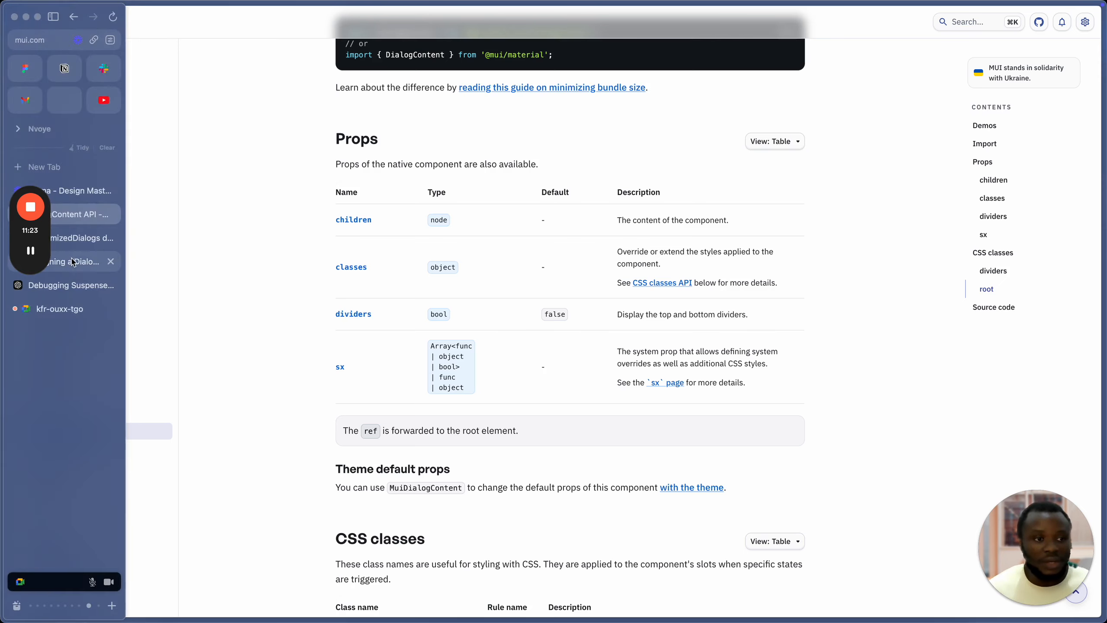
left_click(74, 239)
mouse_move(30, 212)
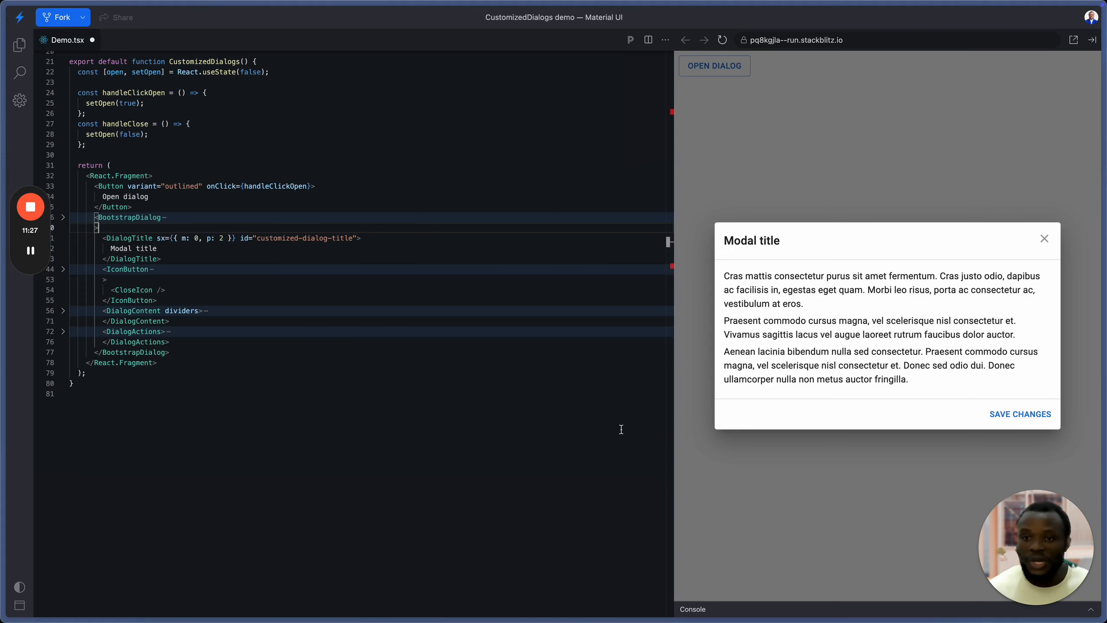
left_click(558, 419)
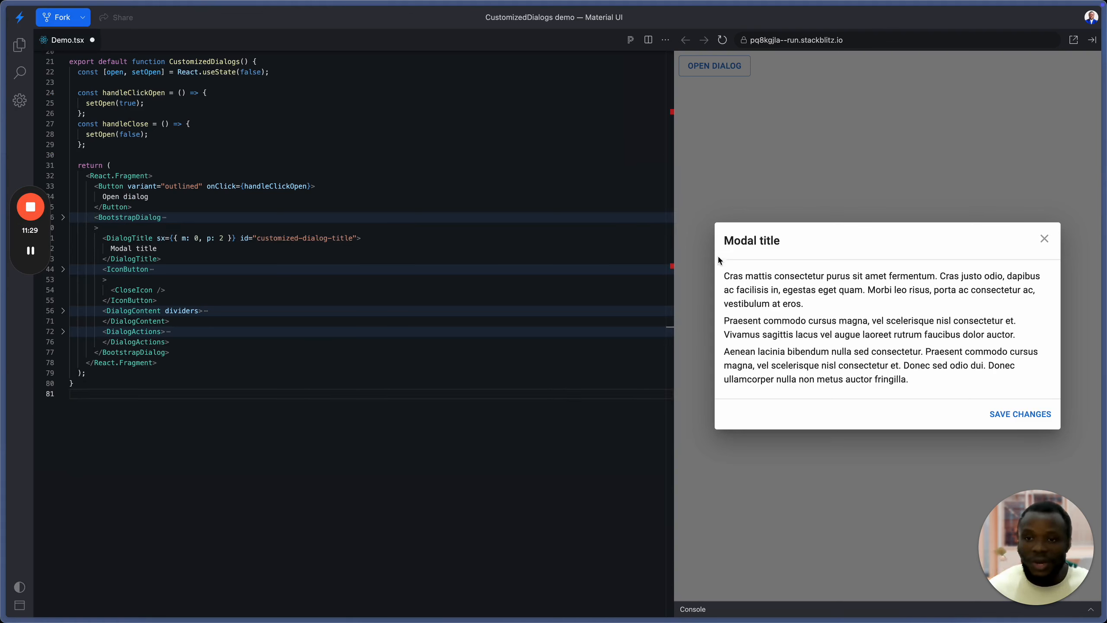
left_click_drag(804, 239, 716, 242)
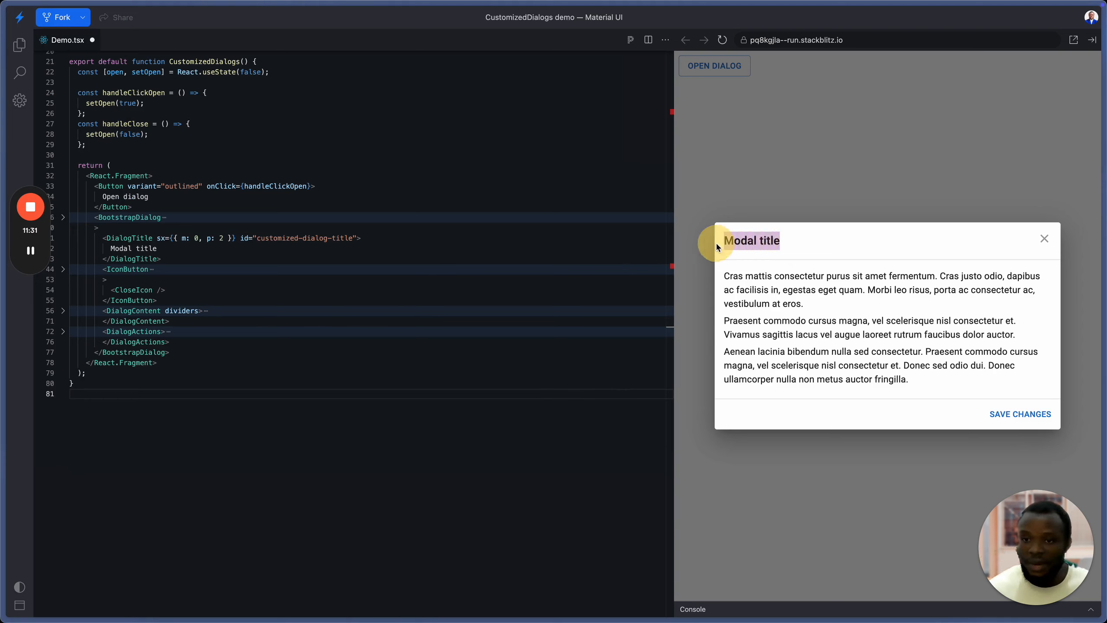
left_click(781, 243)
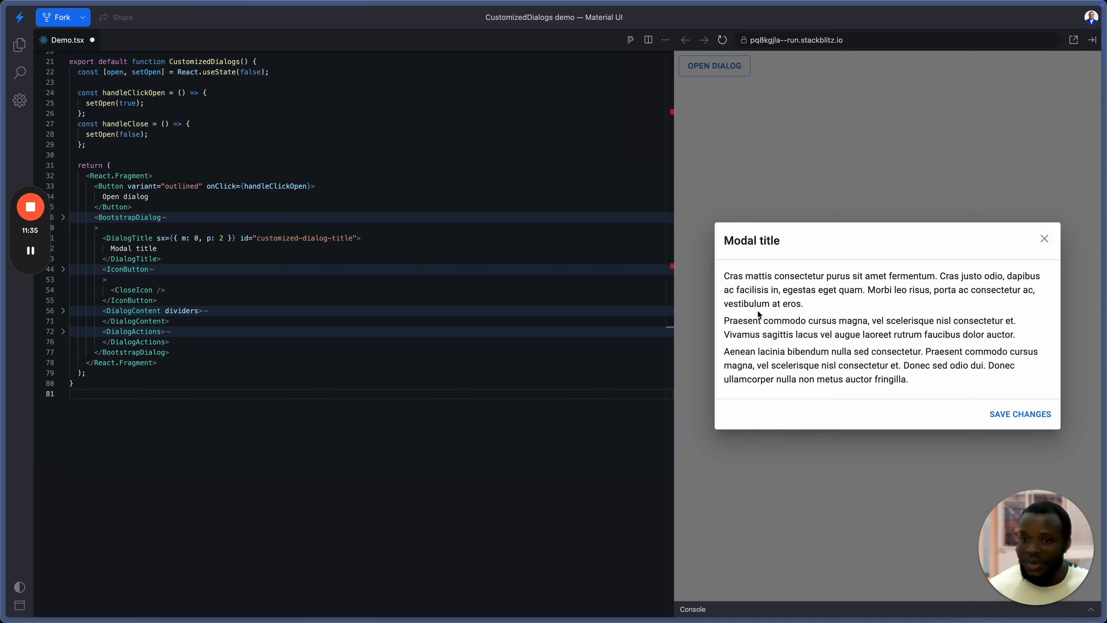
left_click_drag(729, 284, 949, 391)
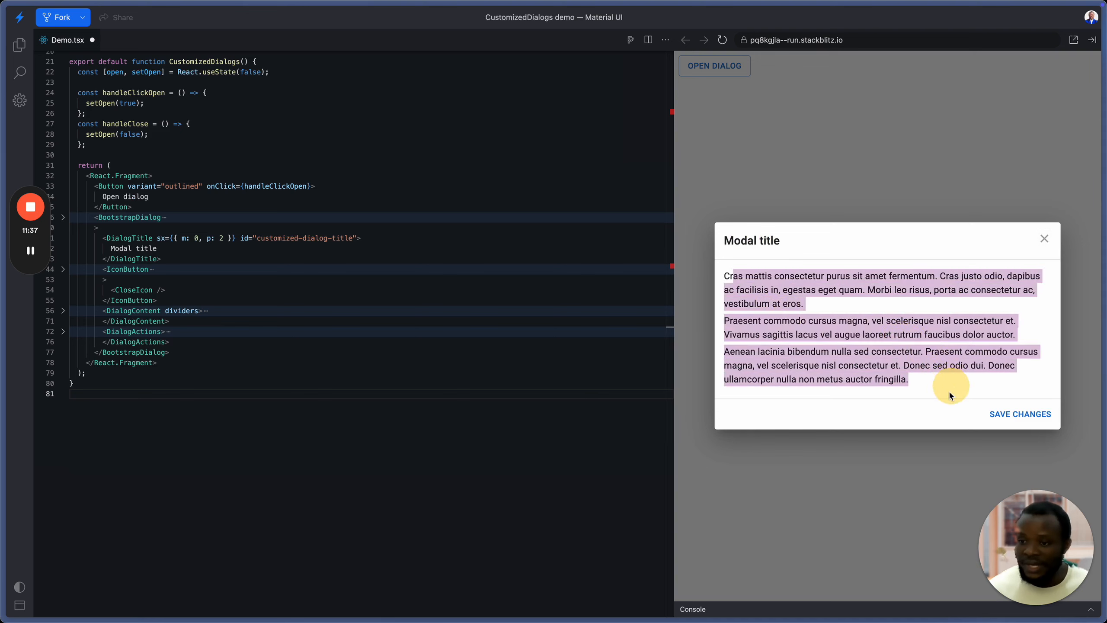
left_click(940, 405)
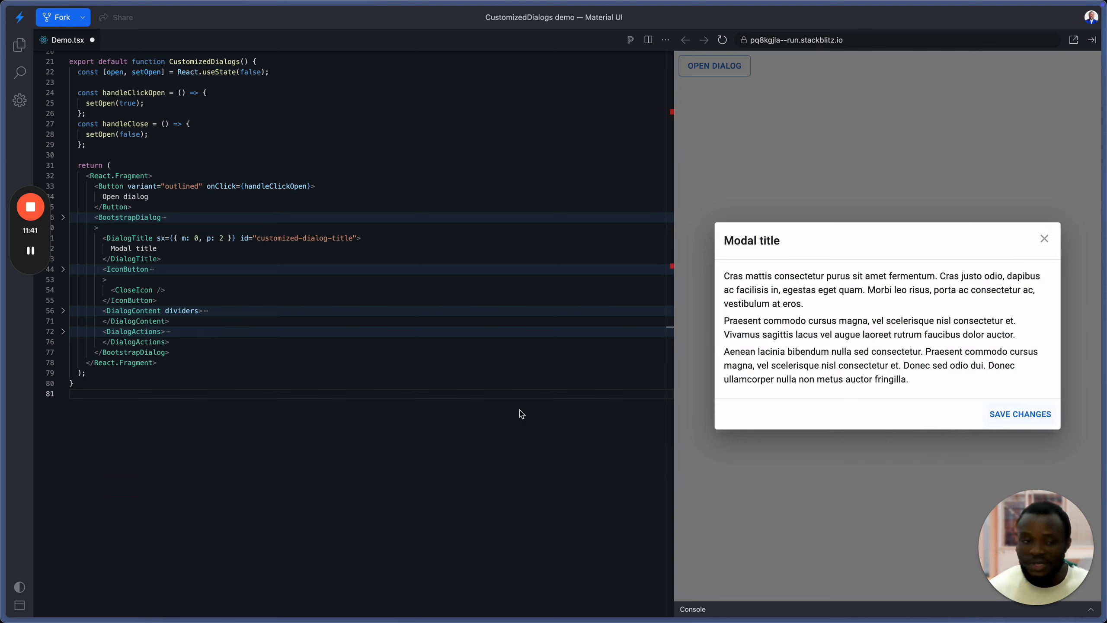
Step: Expand the DialogActions code and duplicate its three-line Save changes Button element directly below
left_click(69, 333)
left_click_drag(150, 364, 70, 344)
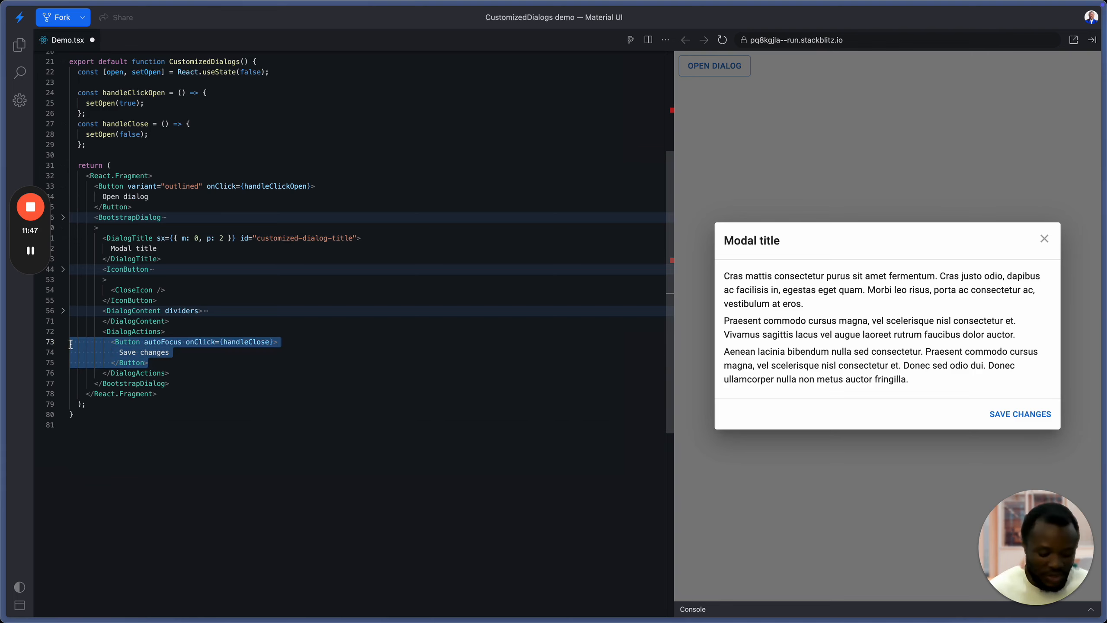
key("shift+alt+Down")
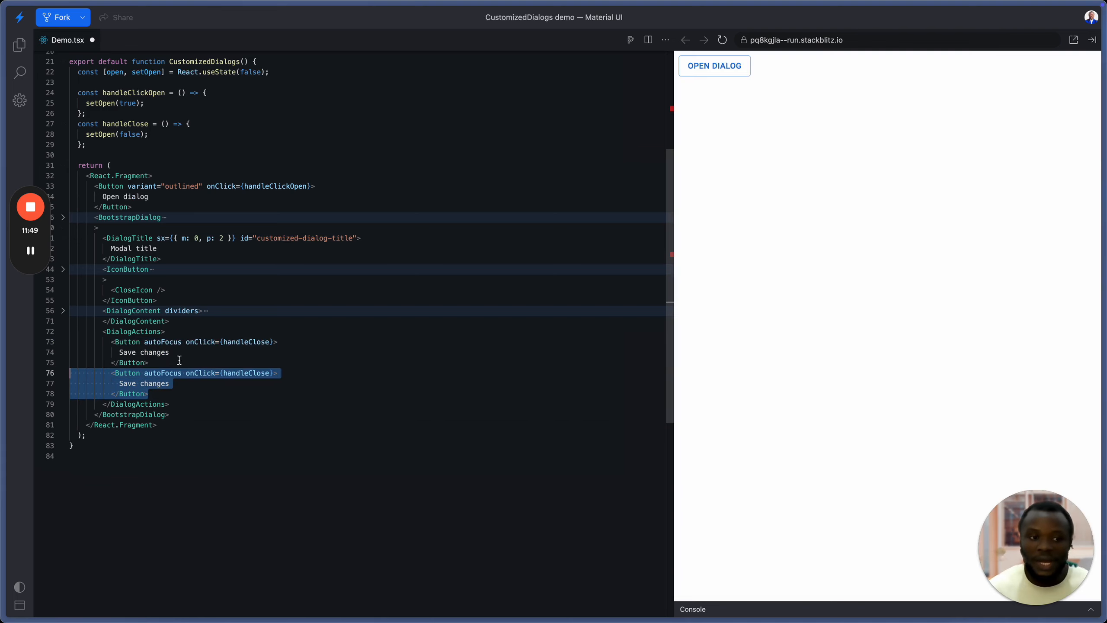
left_click(181, 388)
Step: Replace the first DialogActions button's label with "Cancel" and open the dialog in the preview
triple_click(137, 352)
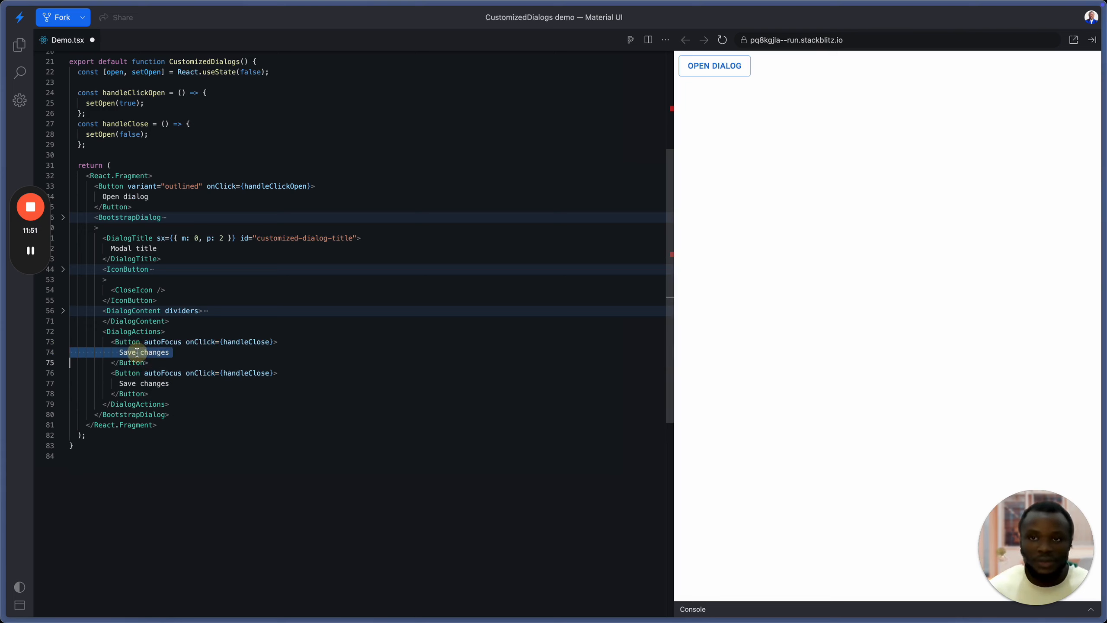
type("Cacl          </Button>")
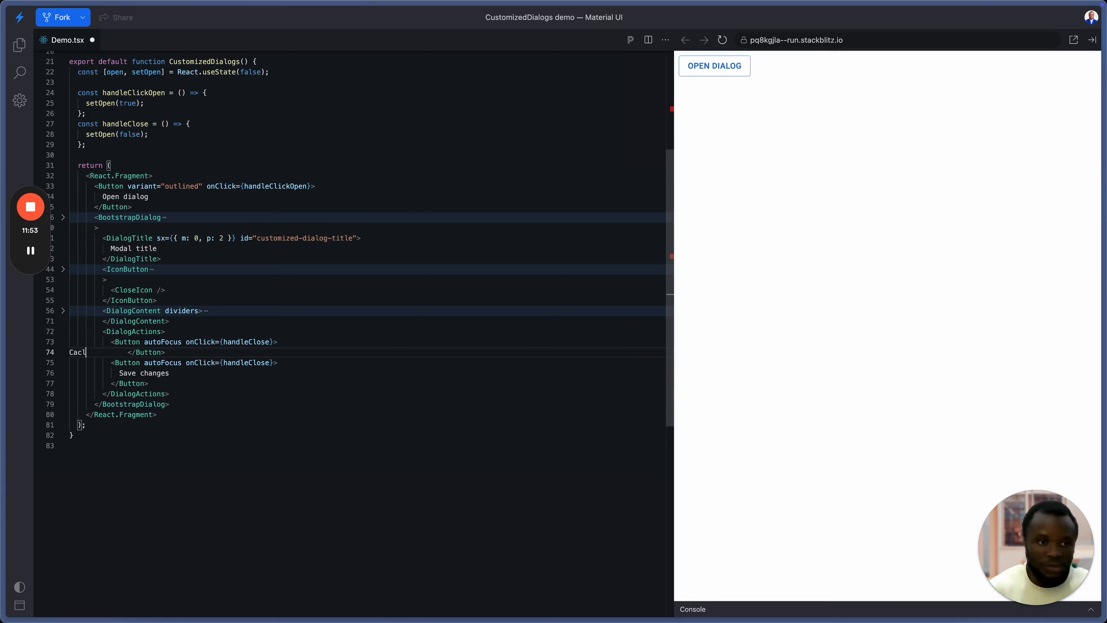
key("BackSpace")
key("BackSpace")
type("nel")
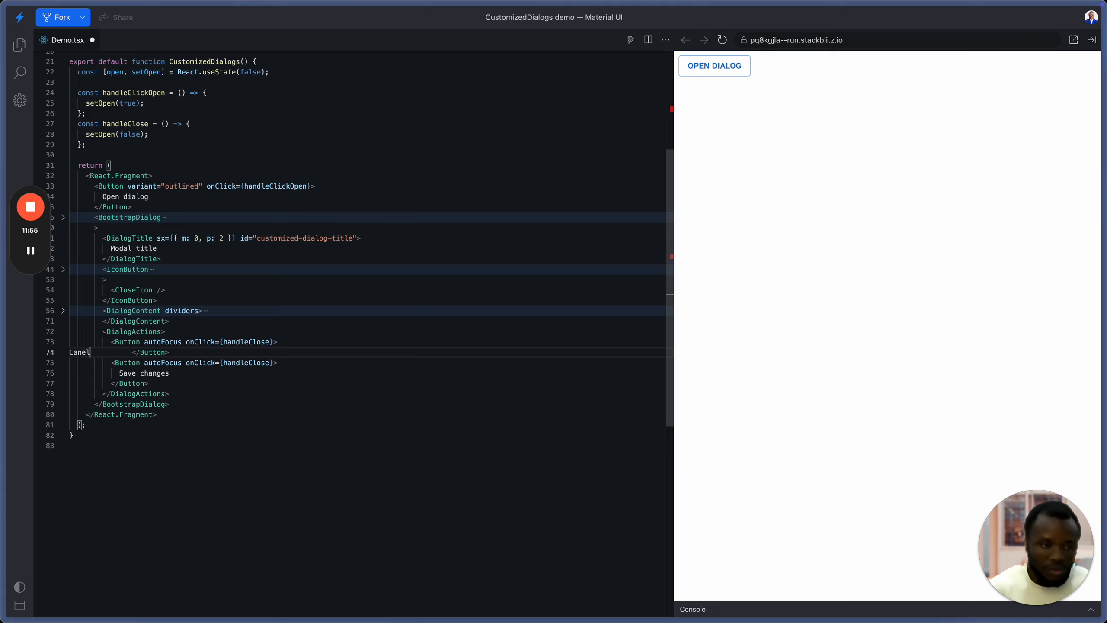
key("BackSpace")
key("BackSpace")
type("cel")
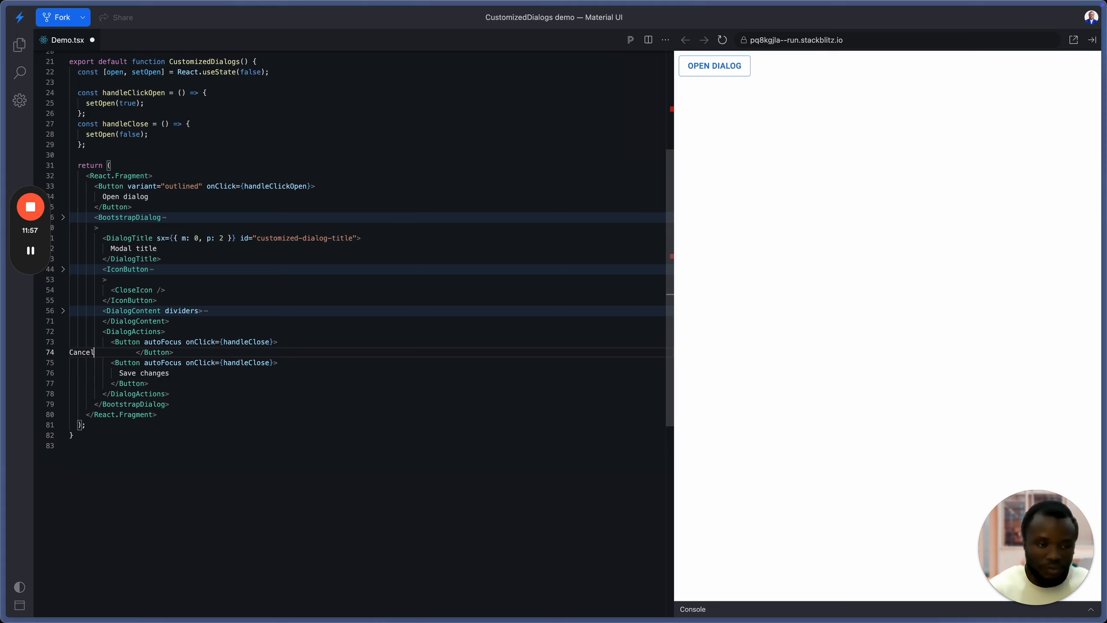
left_click(715, 66)
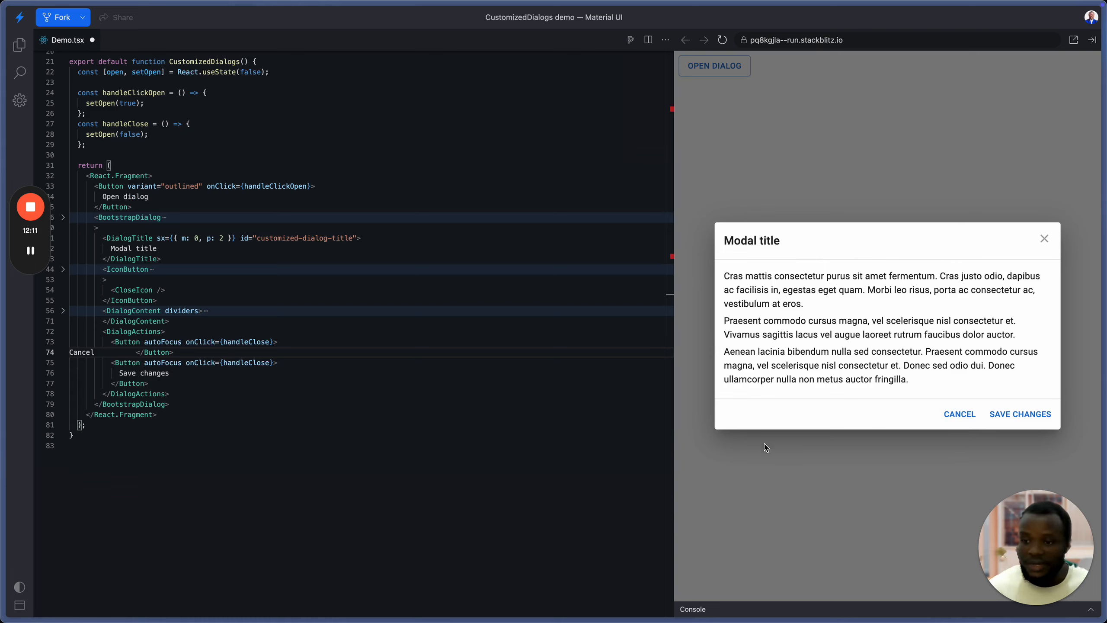
left_click_drag(1023, 514, 472, 593)
left_click(834, 537)
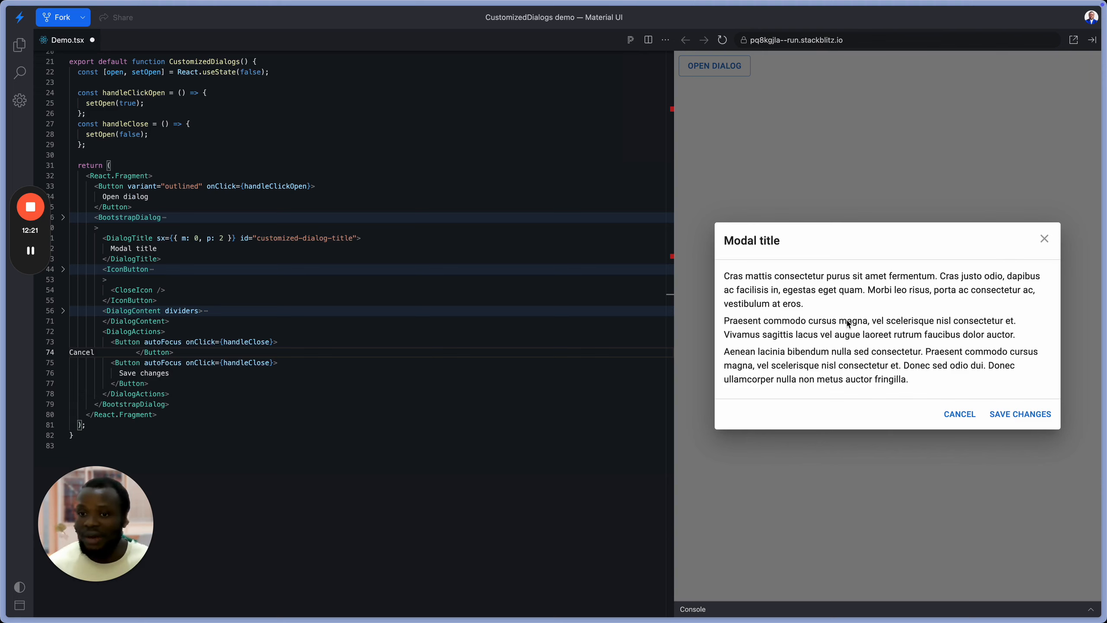
Step: Expand the IconButton code and examine the DialogTitle element with its "Modal title" text
left_click(142, 267)
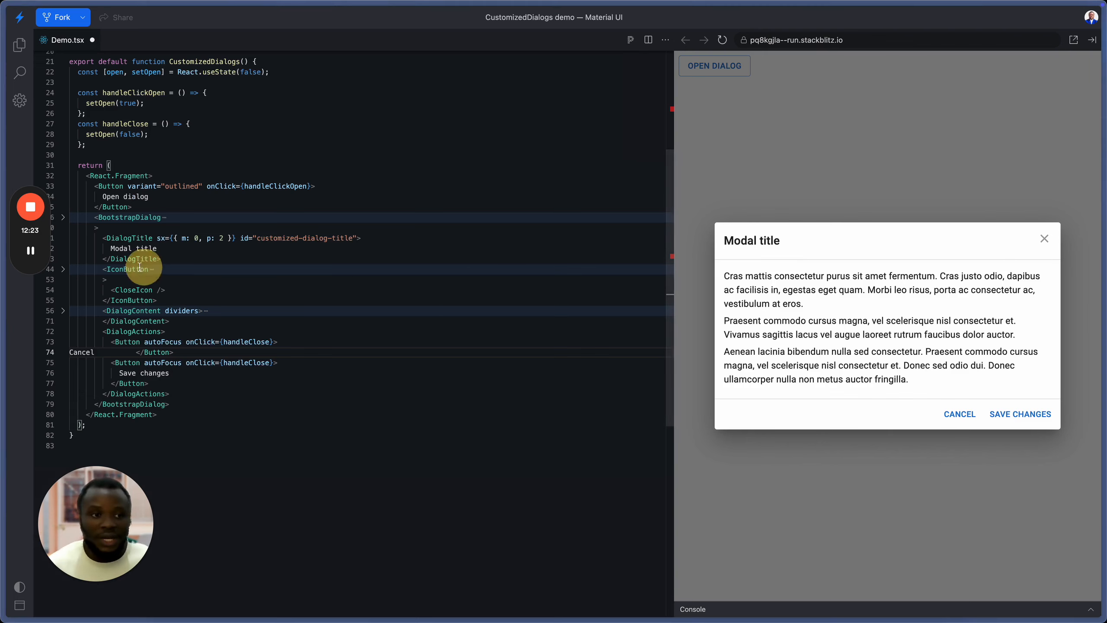
left_click(63, 270)
left_click(63, 271)
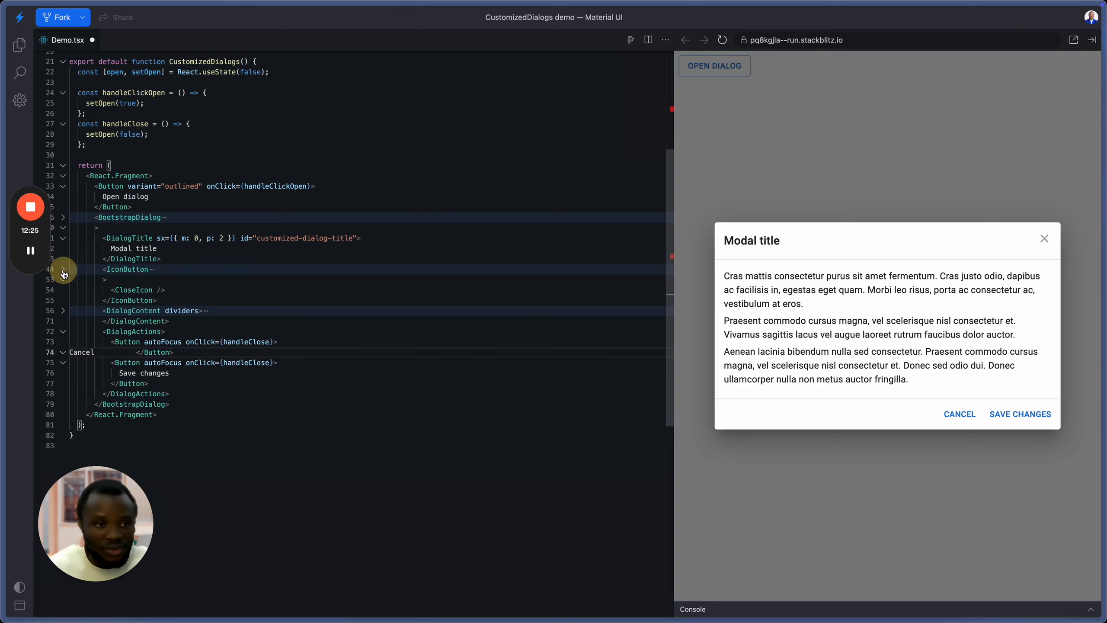
left_click(63, 270)
left_click_drag(103, 239, 161, 259)
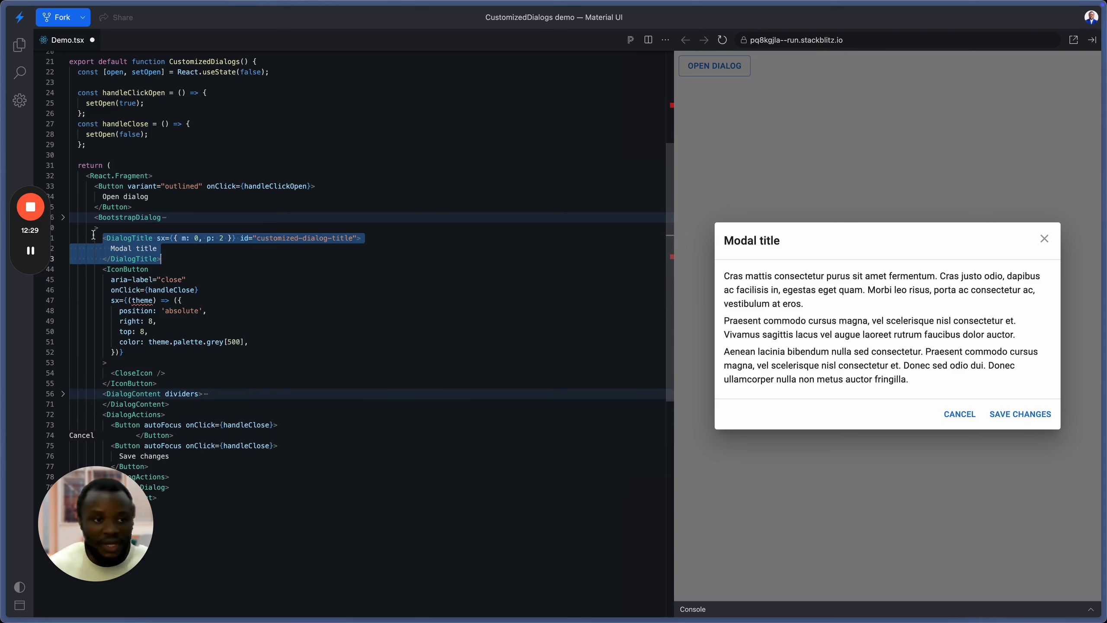
key("super+equal")
key("super+equal")
key("super+equal")
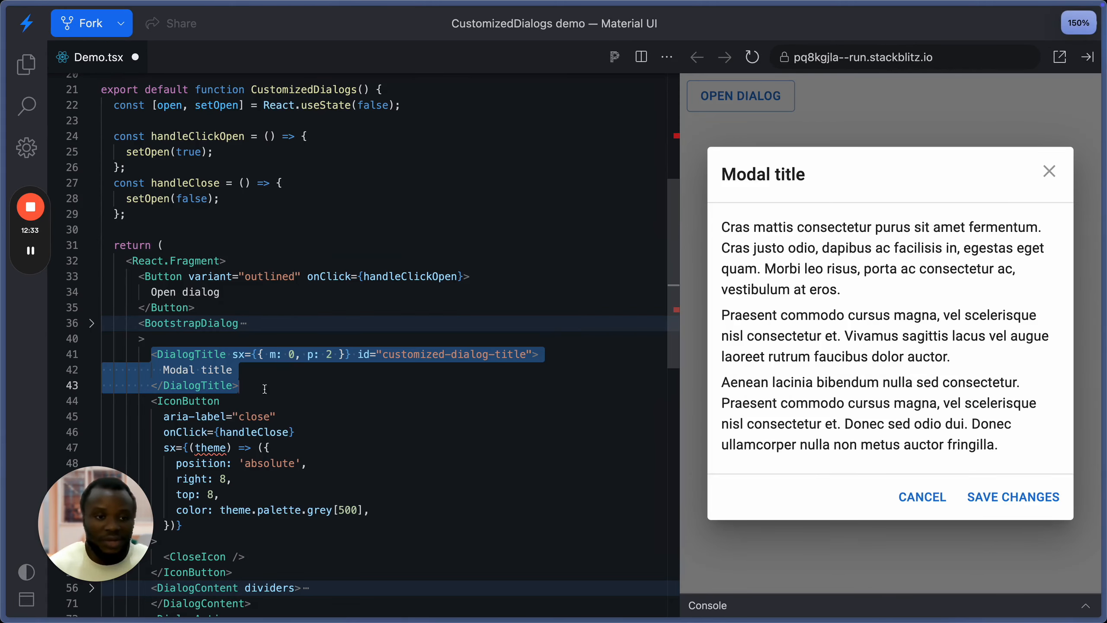
left_click_drag(165, 371, 230, 372)
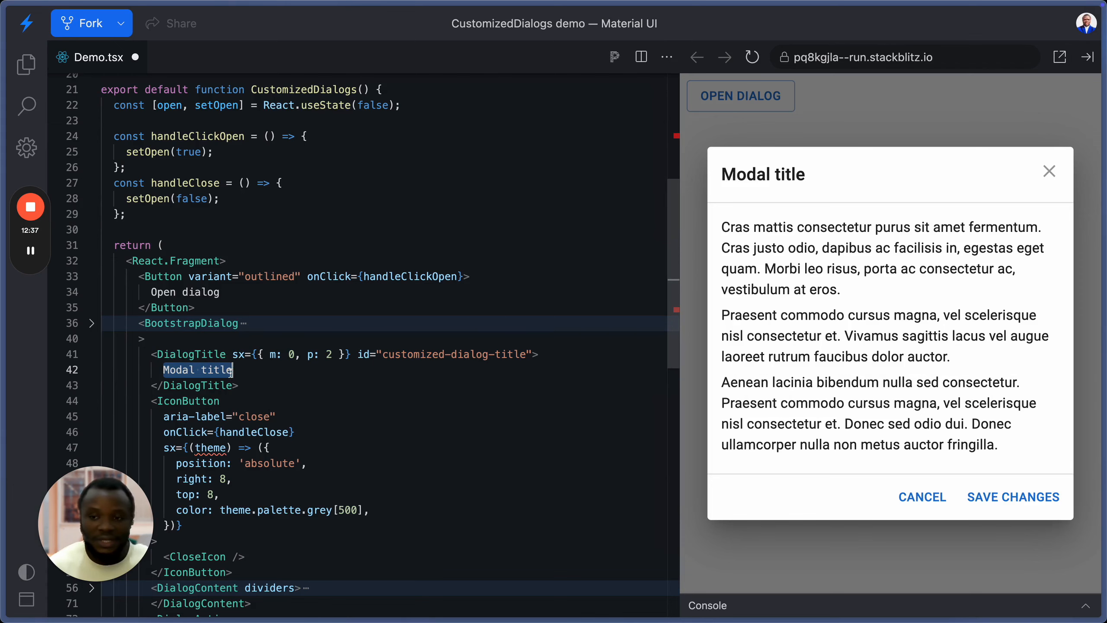
key("super+0")
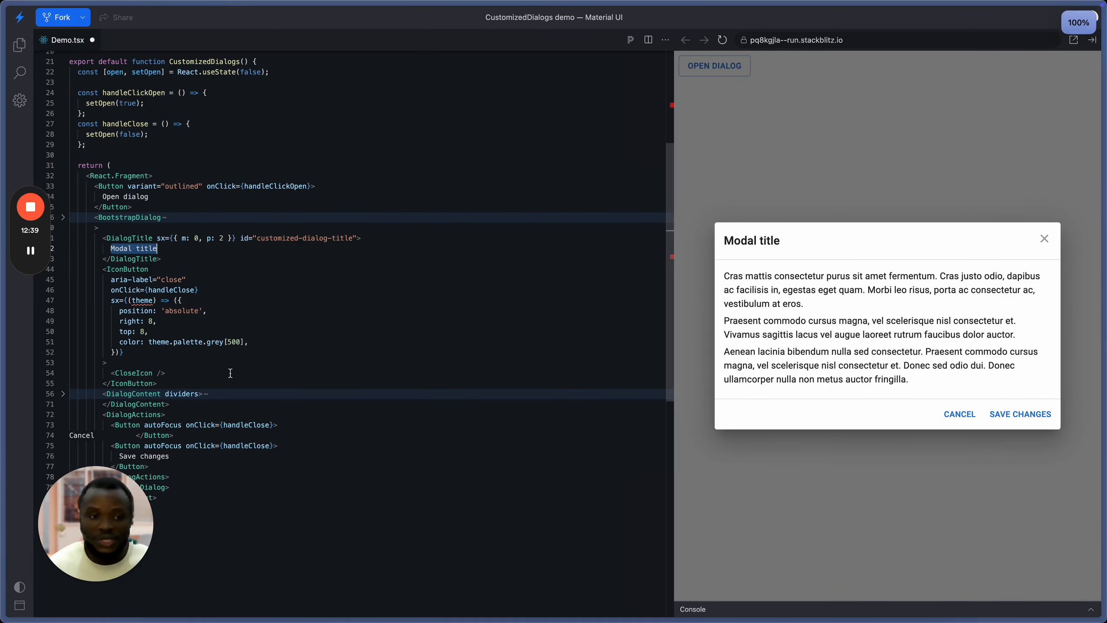
Step: Open the browser's developer tools and inspect the preview dialog's "Modal title" heading and its styles at a larger text size
key("super+alt+i")
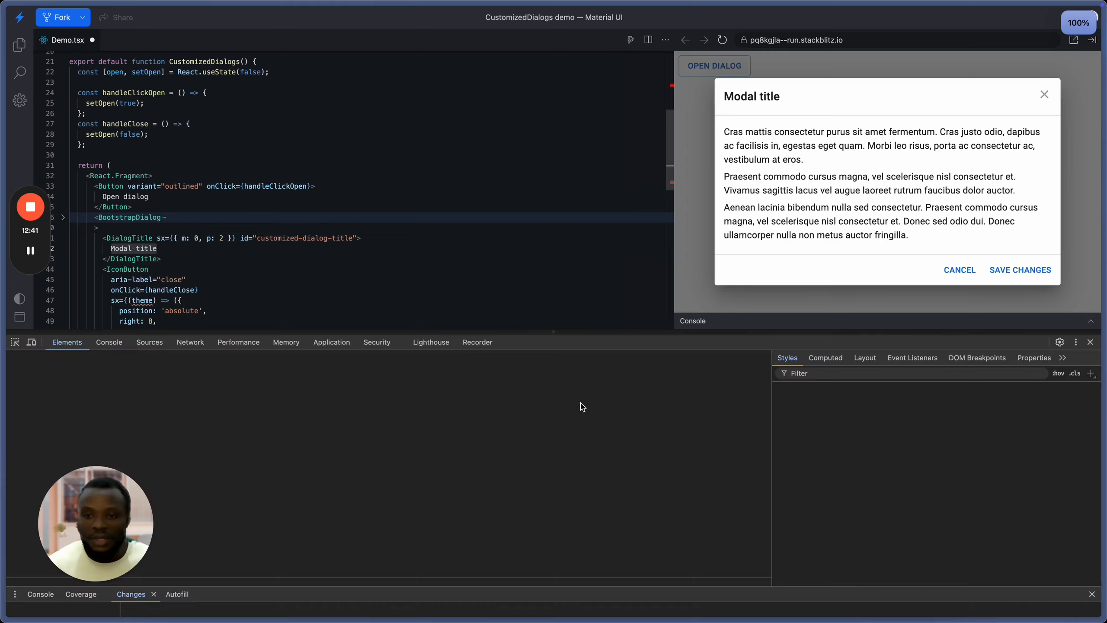
left_click(15, 342)
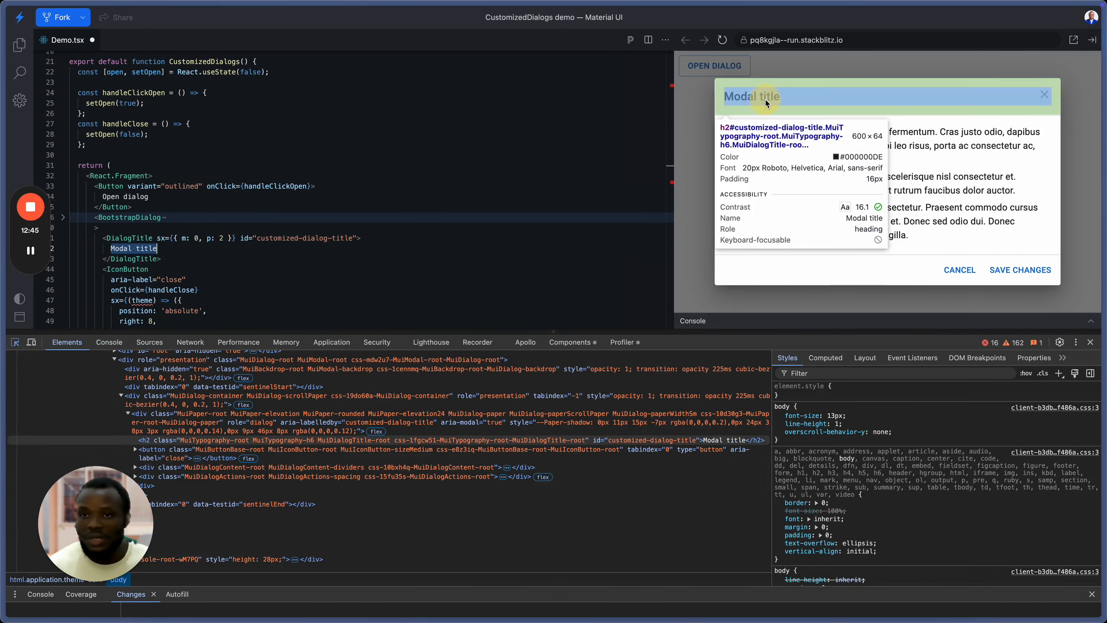
left_click(767, 99)
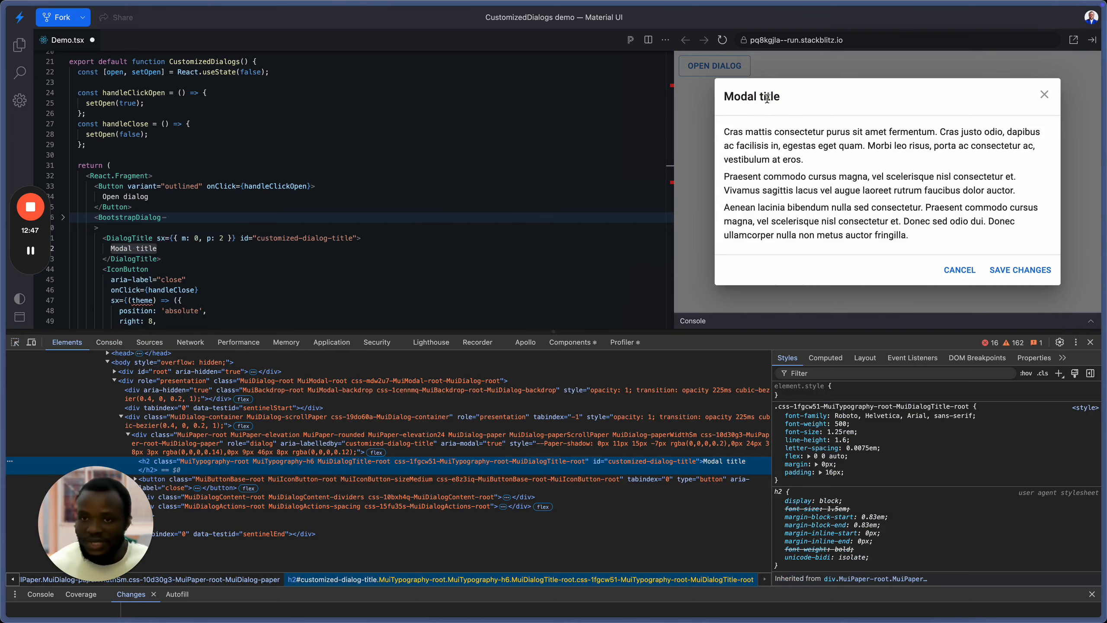
key("super+equal")
key("super+equal")
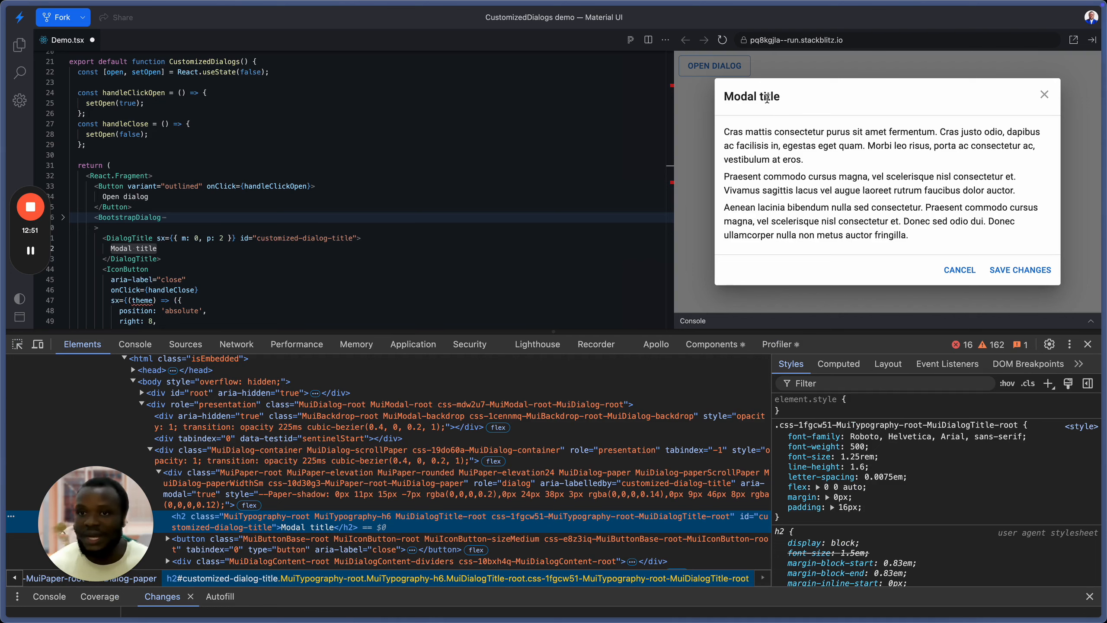
Step: Add a "Modal subtitle" line below "Modal title" inside DialogTitle and reopen the dialog in the preview
left_click(17, 344)
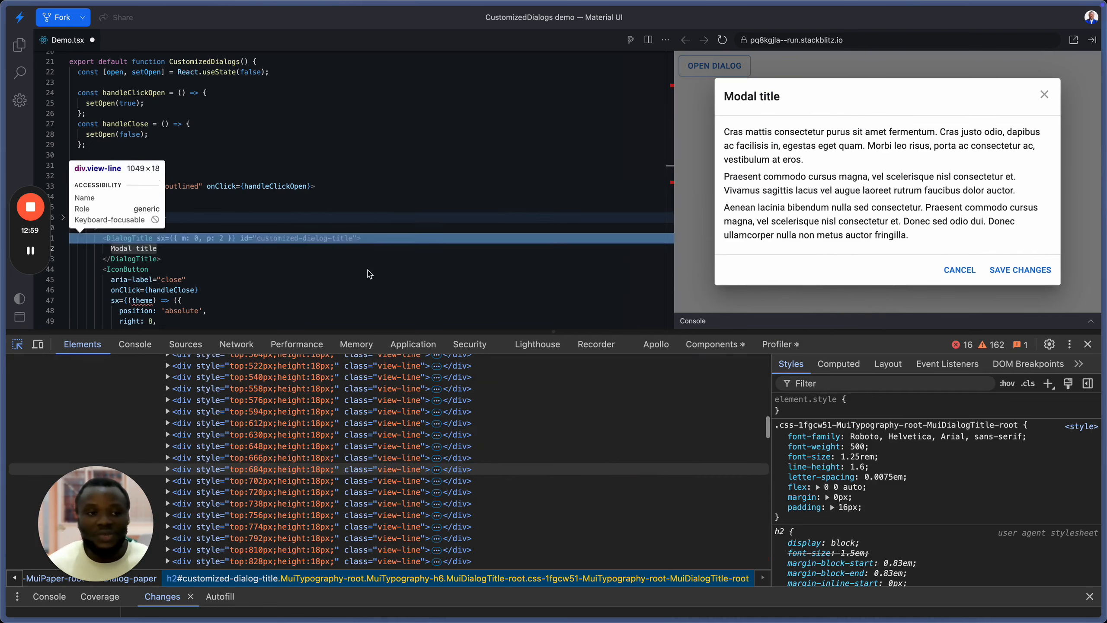
left_click(227, 253)
left_click(225, 250)
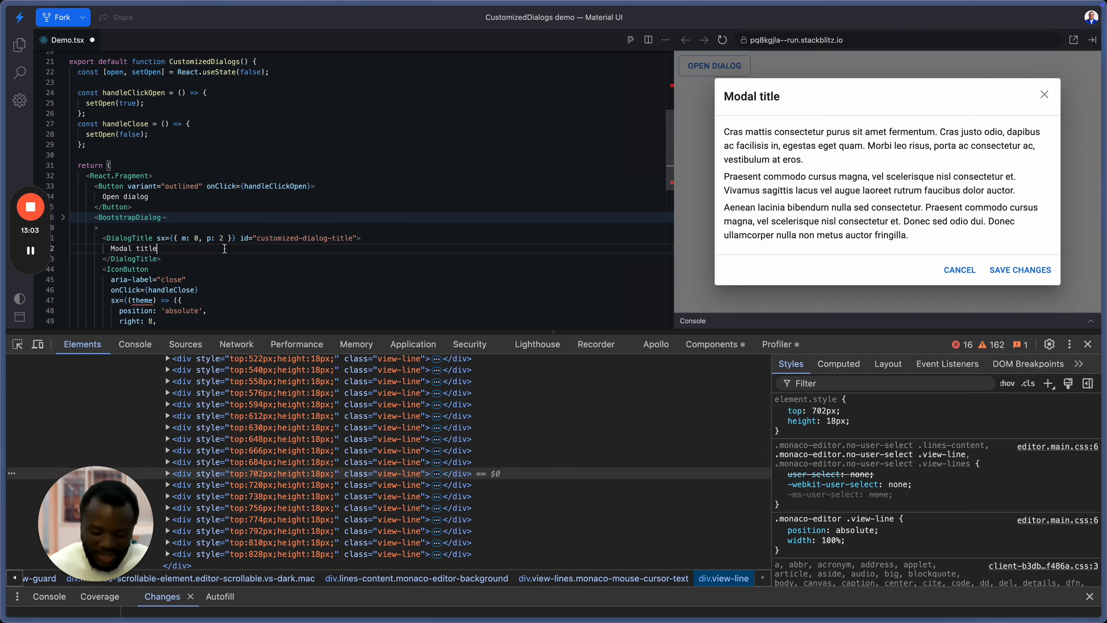
key("shift+alt+Down")
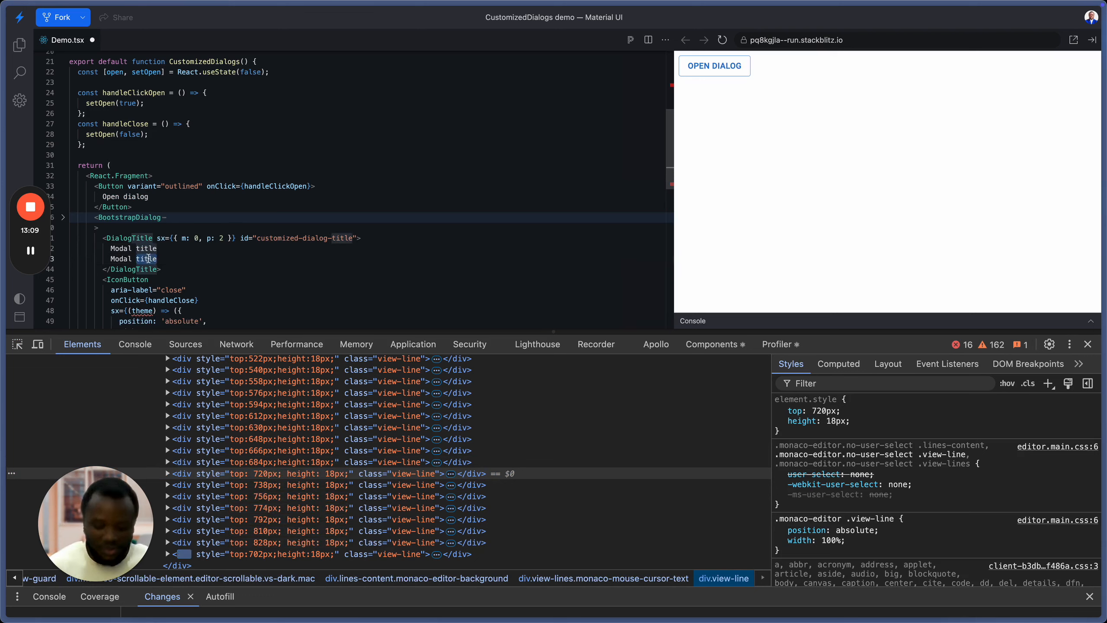
key("alt+Left")
type("sub")
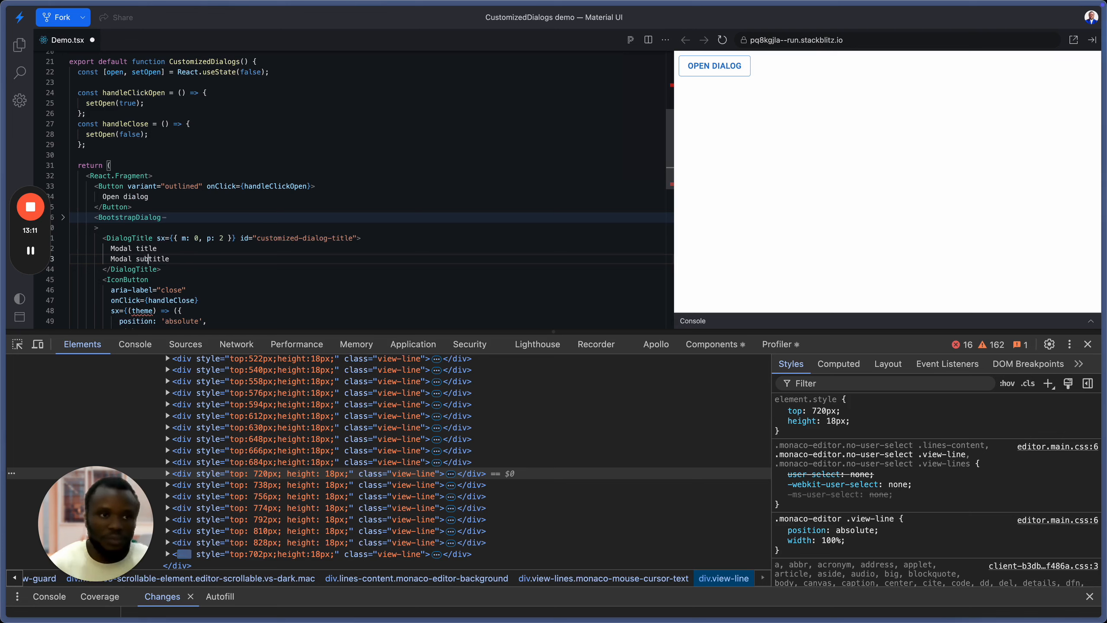
left_click(716, 74)
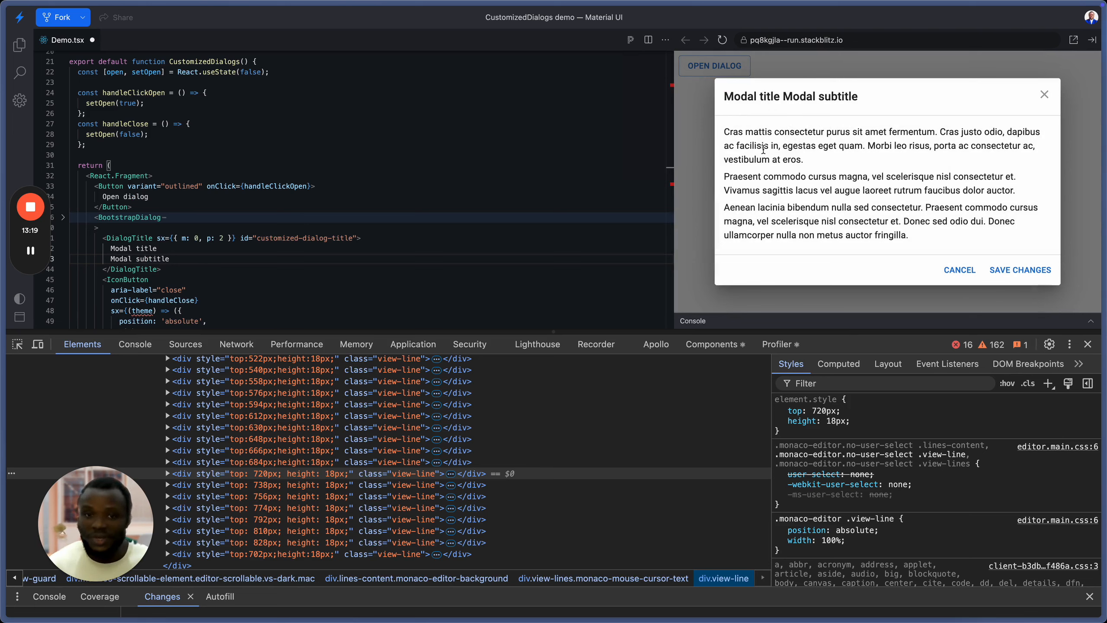
Step: Inspect the preview dialog's heading element containing the title and subtitle, and examine its styles
left_click(19, 346)
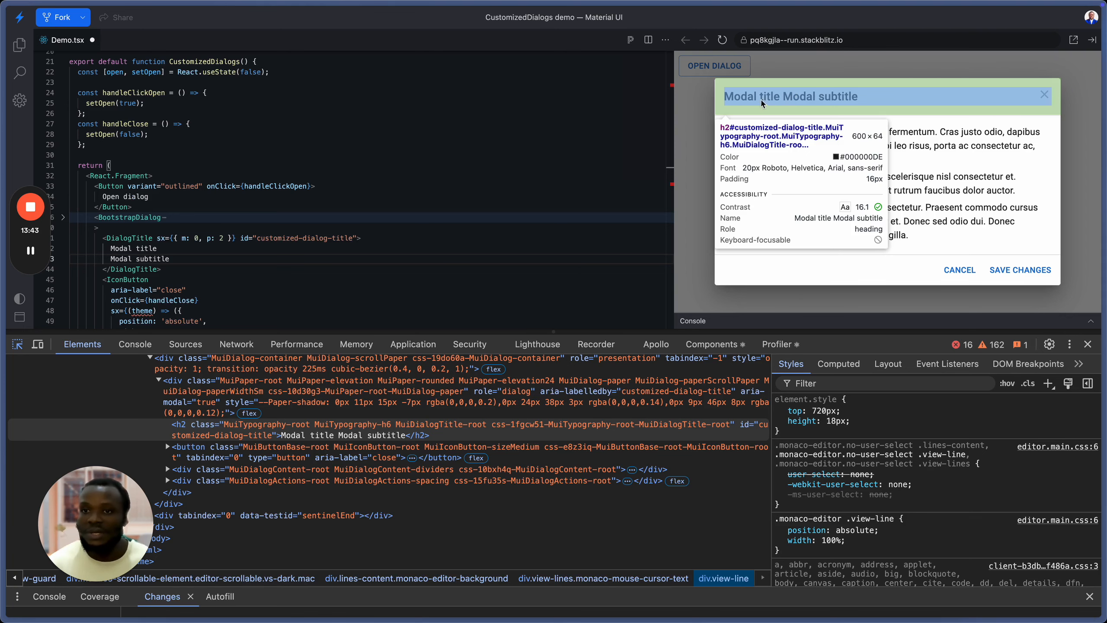
left_click(770, 109)
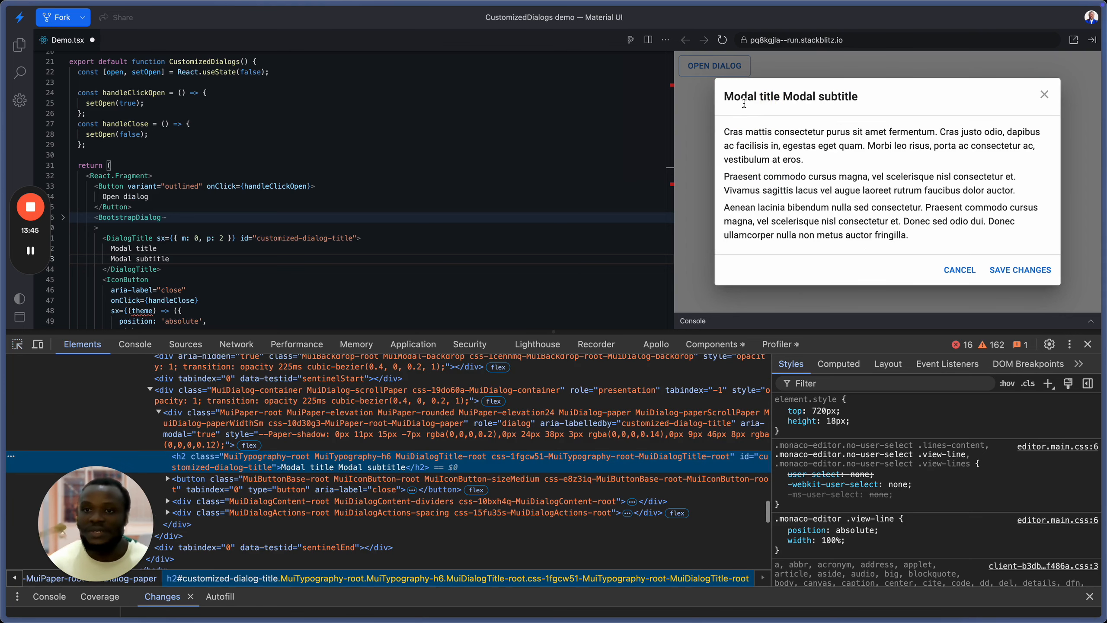
left_click(914, 104)
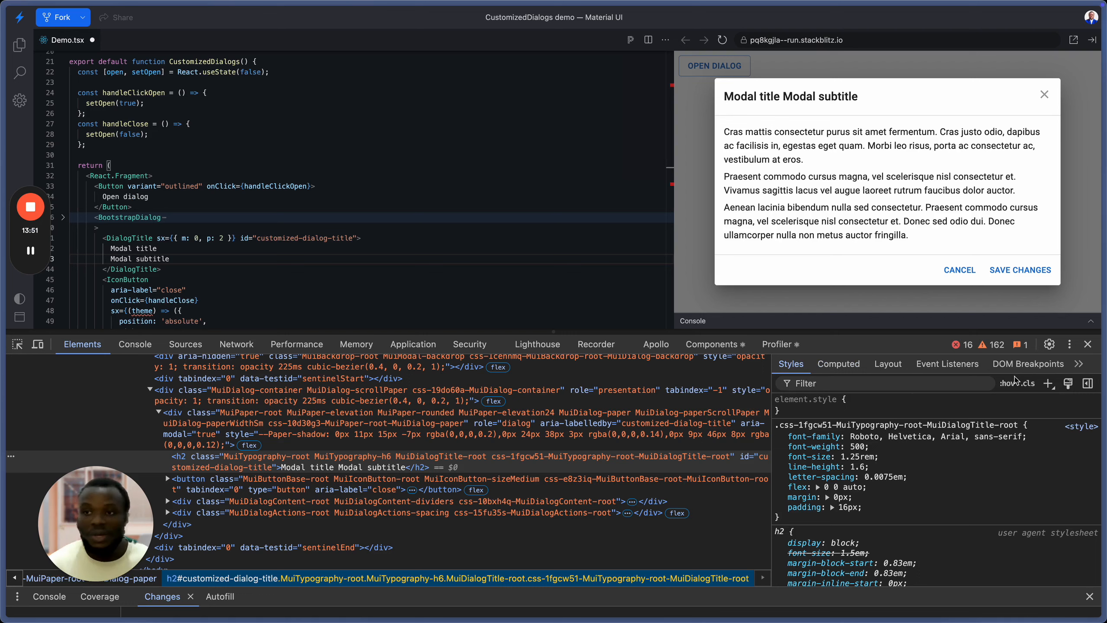
Step: Close the developer tools and examine the DialogTitle block with its title and subtitle lines in the code
left_click(1088, 344)
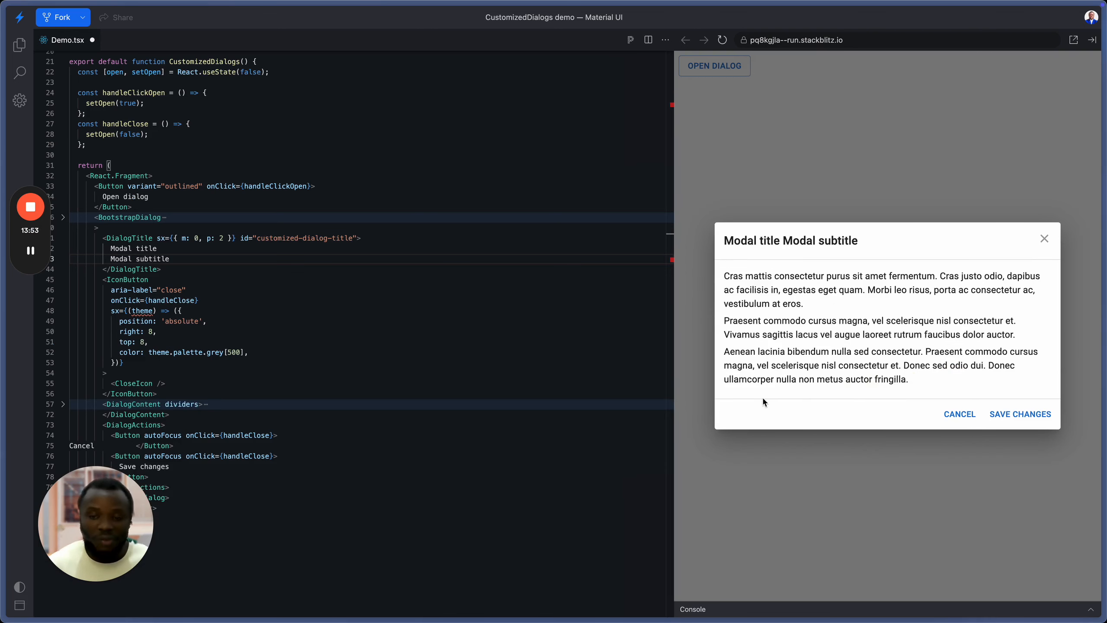
key("super+Tab")
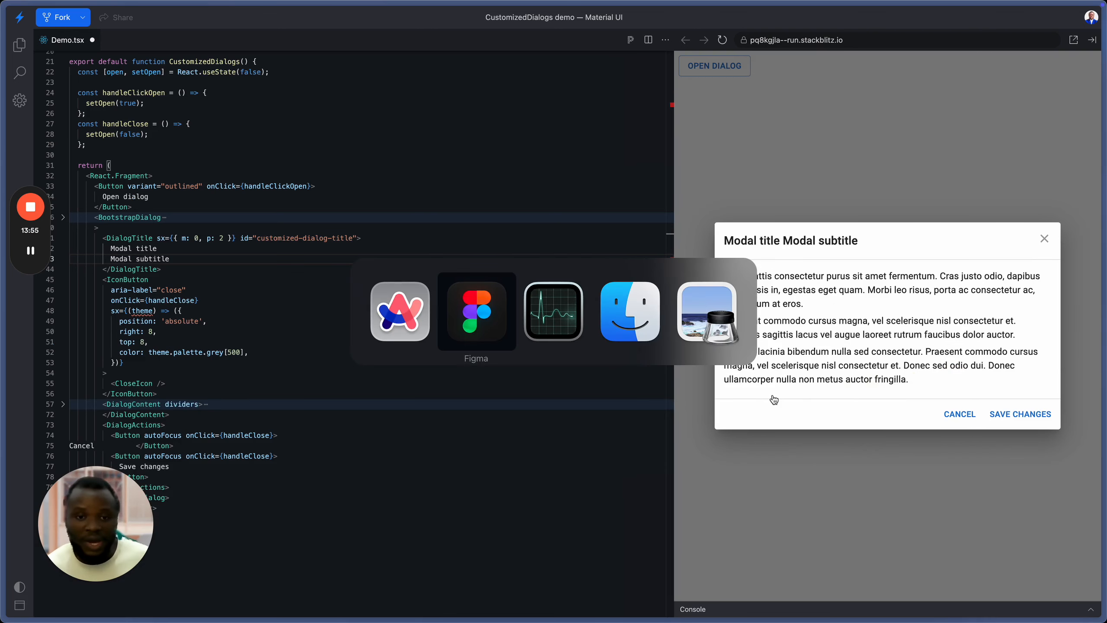
key("super+shift+Tab")
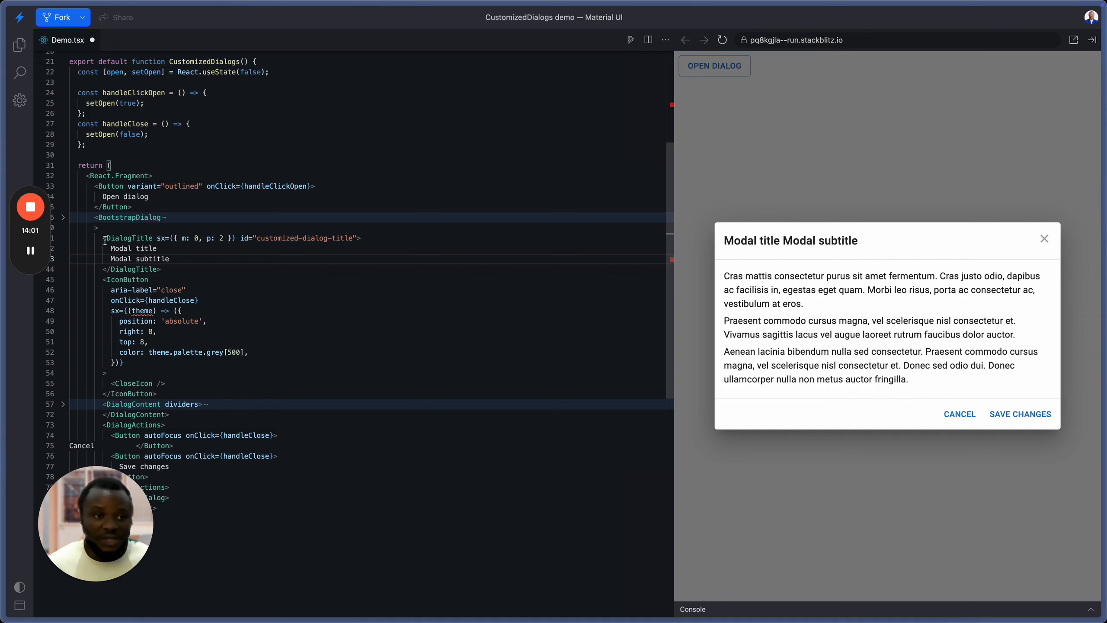
left_click_drag(104, 239, 176, 266)
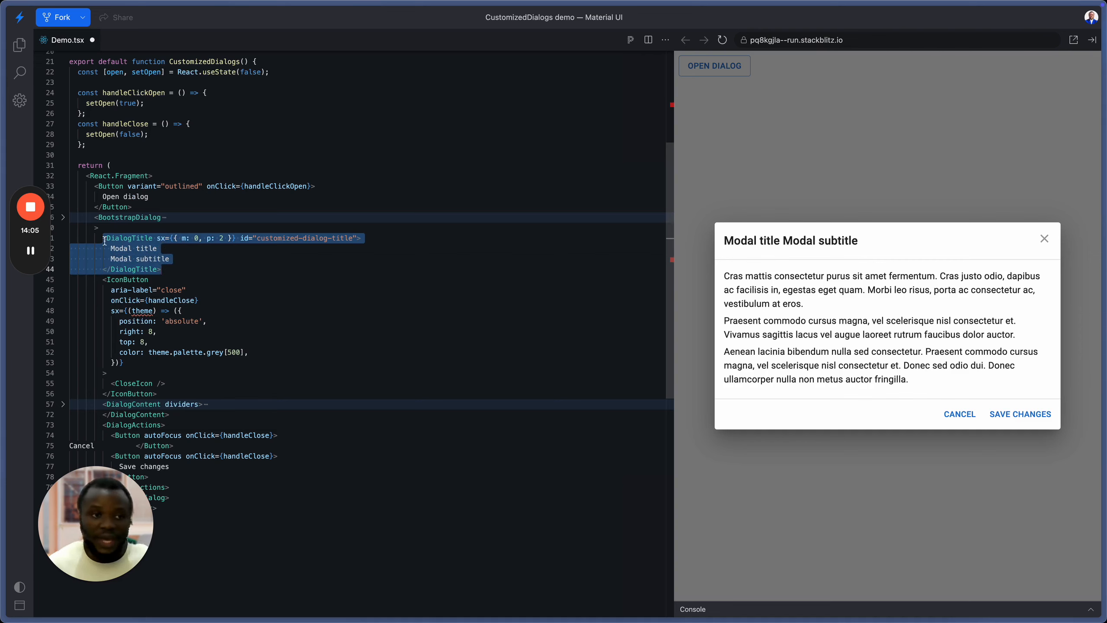
left_click_drag(165, 266, 186, 240)
left_click(300, 270)
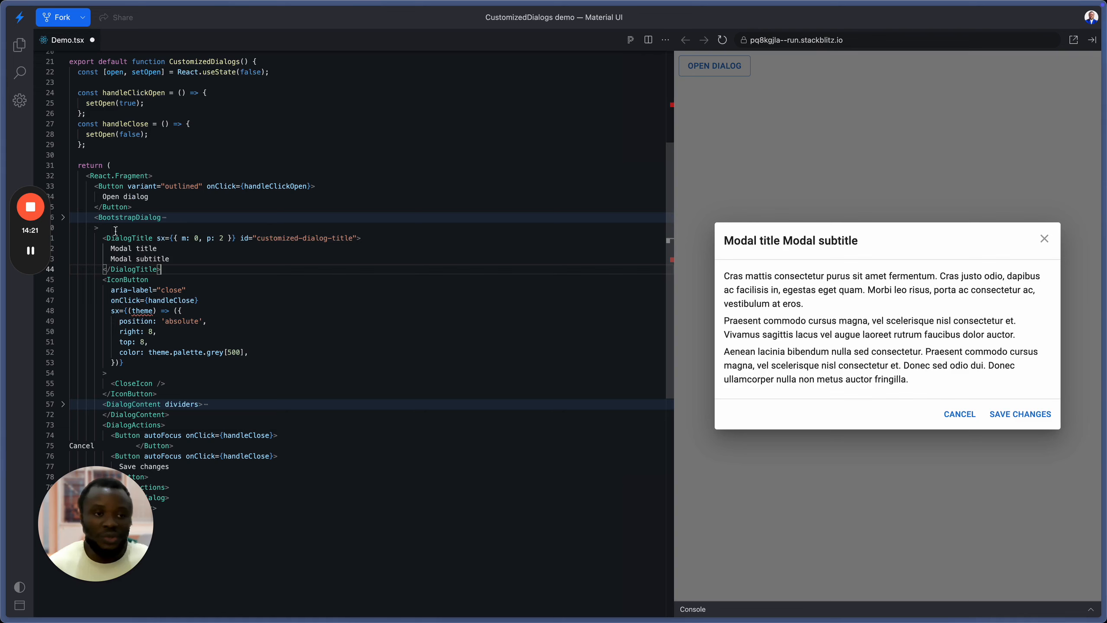
Step: Switch to Figma and review the Task, Goal and Watch out notes beside the Dialog section
key("super+Tab")
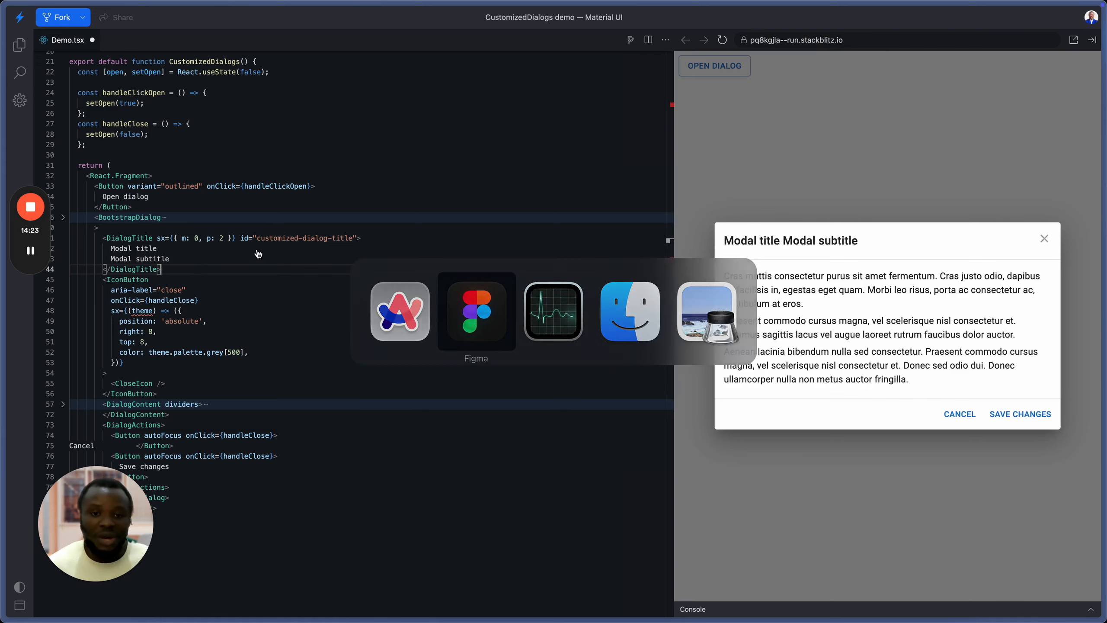
scroll(610, 313, "down", 1)
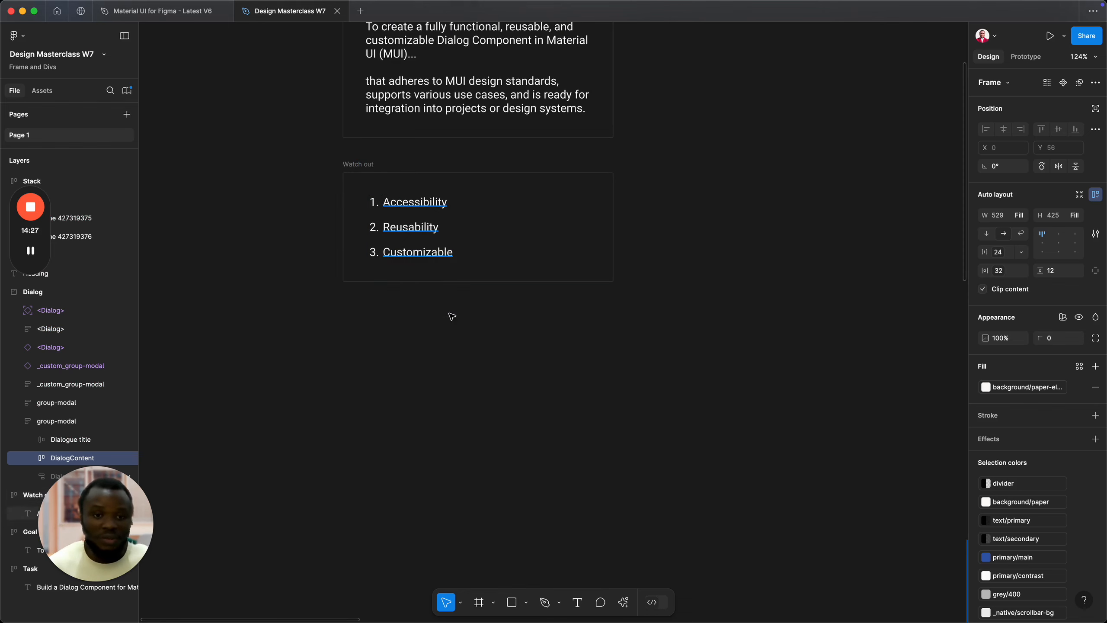
scroll(467, 352, "down", 5)
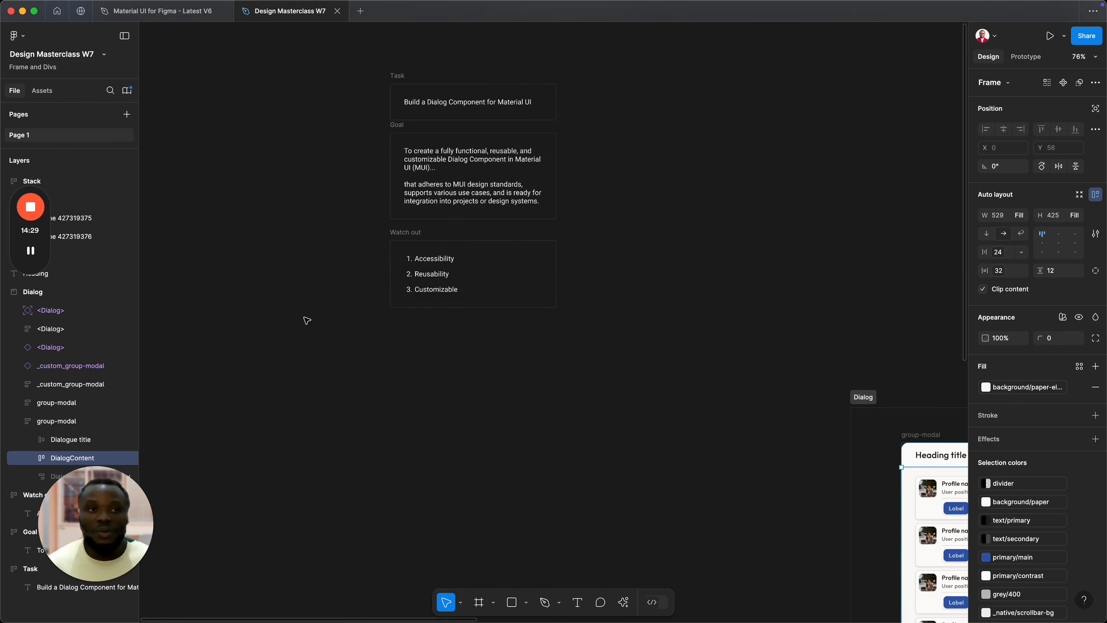
scroll(601, 313, "down", 2)
left_click_drag(524, 448, 559, 276)
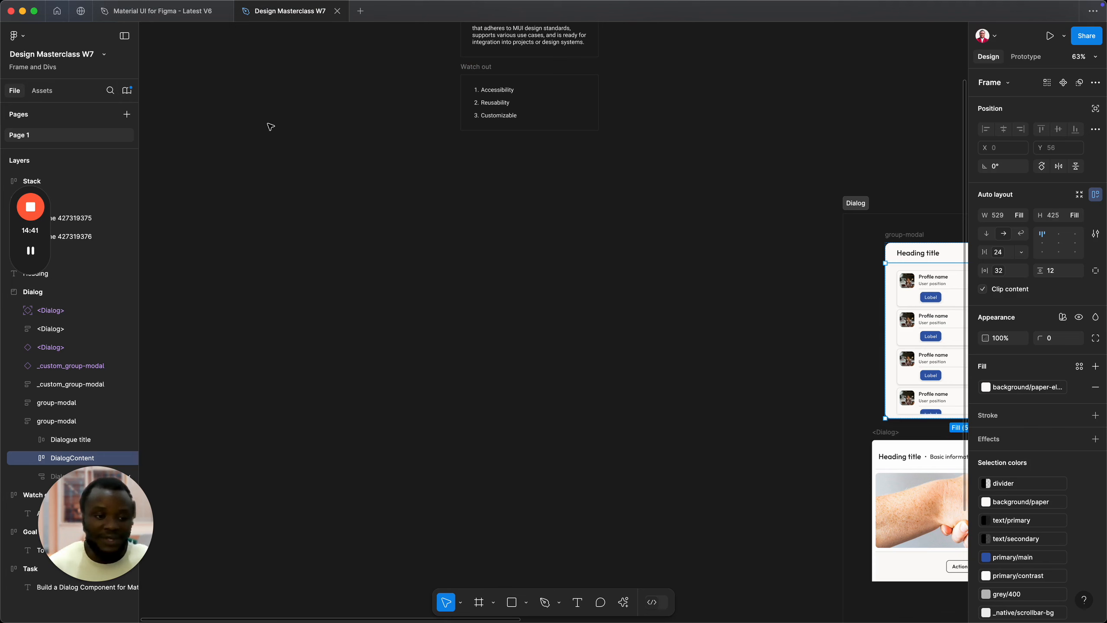
Step: View the Material UI for Figma community page and the Latest V6 kit file, and return to the Design Masterclass W7 file
left_click(80, 17)
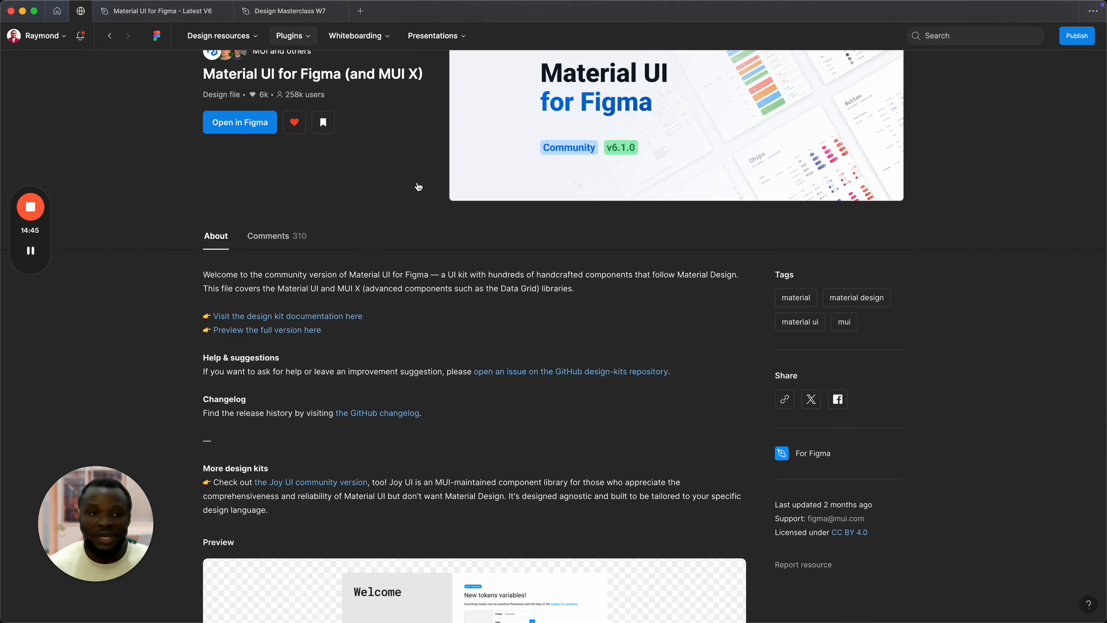
scroll(476, 215, "up", 3)
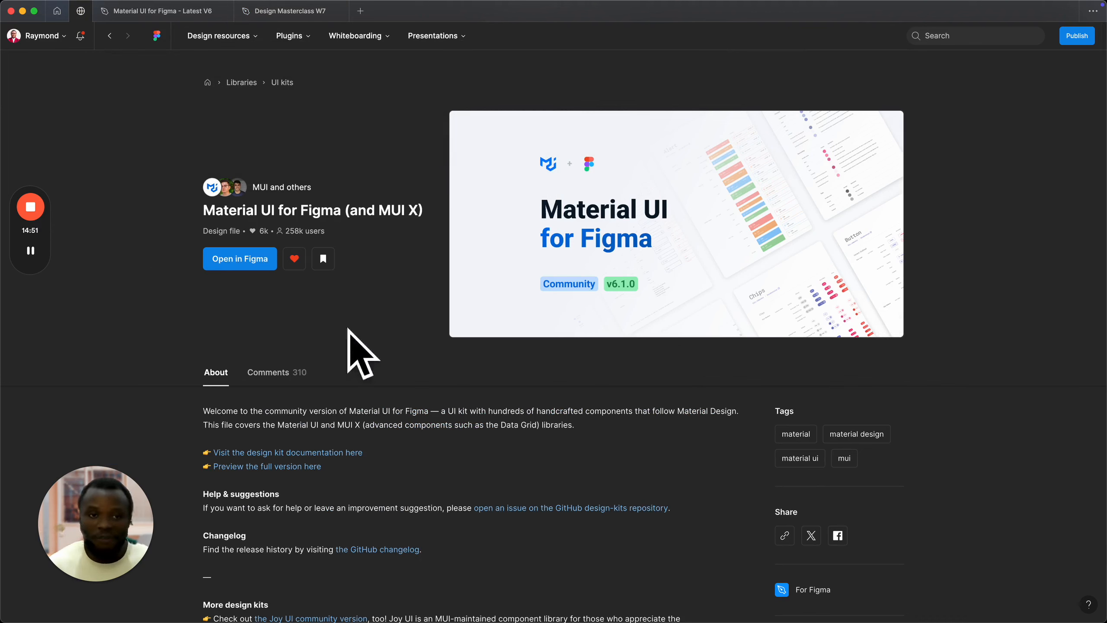
left_click(172, 11)
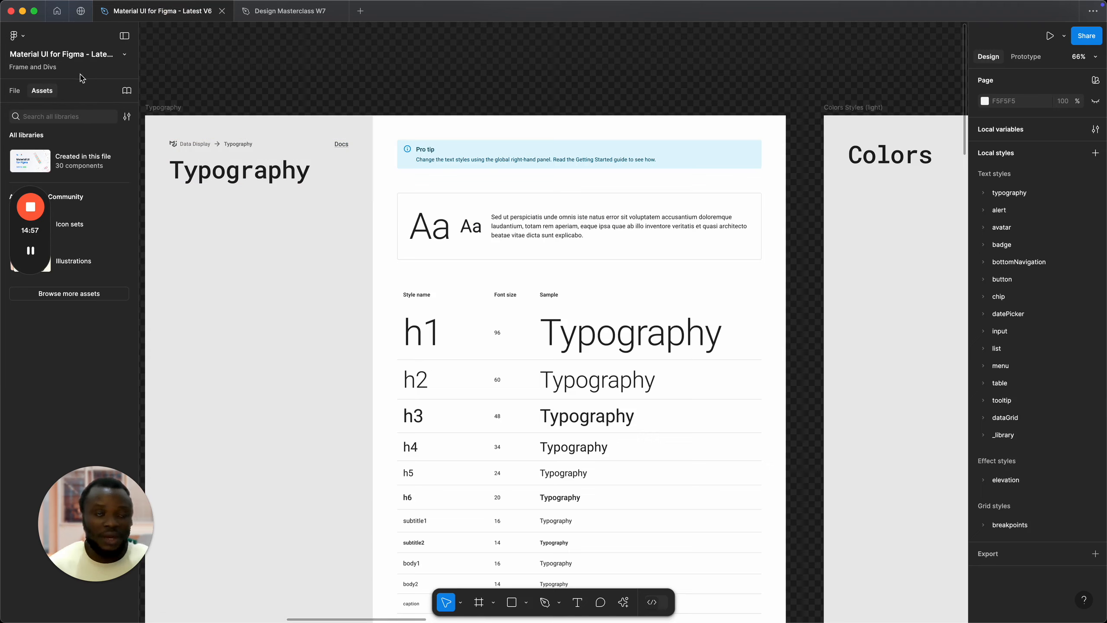
left_click(299, 13)
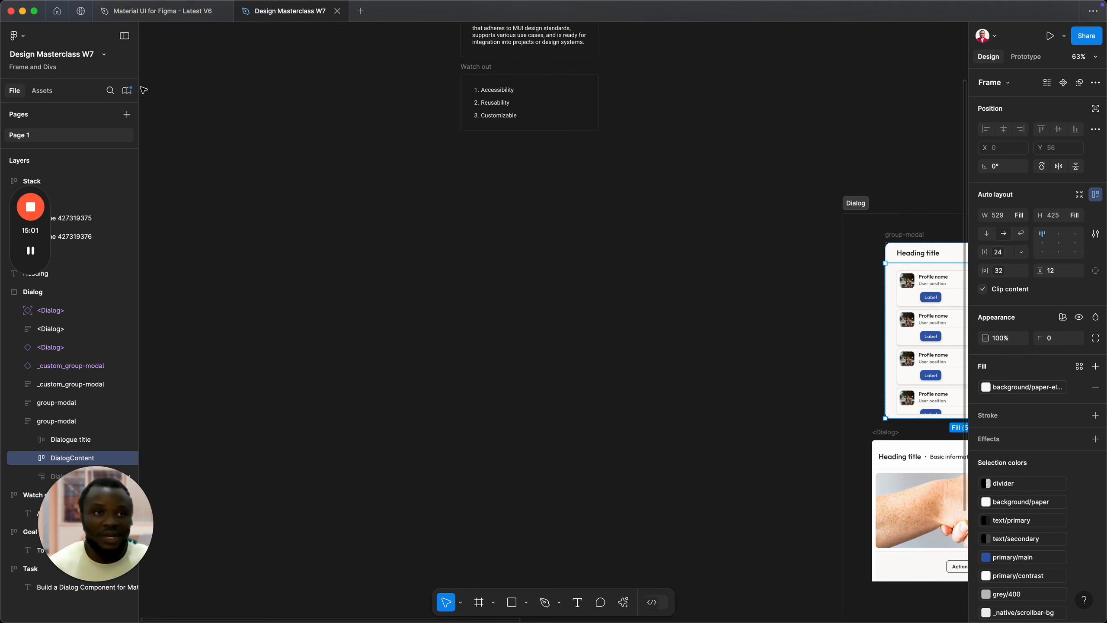
Step: Search the available libraries for "v6", add Material UI for Figma - Latest V6 to the file and close the library manager
left_click(127, 92)
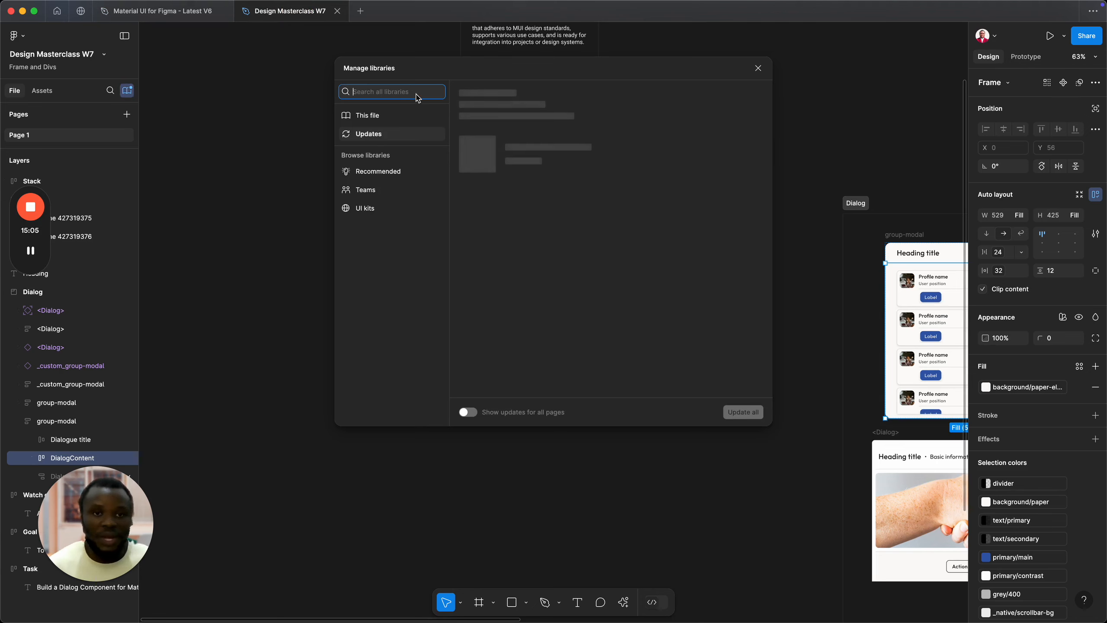
type("v6")
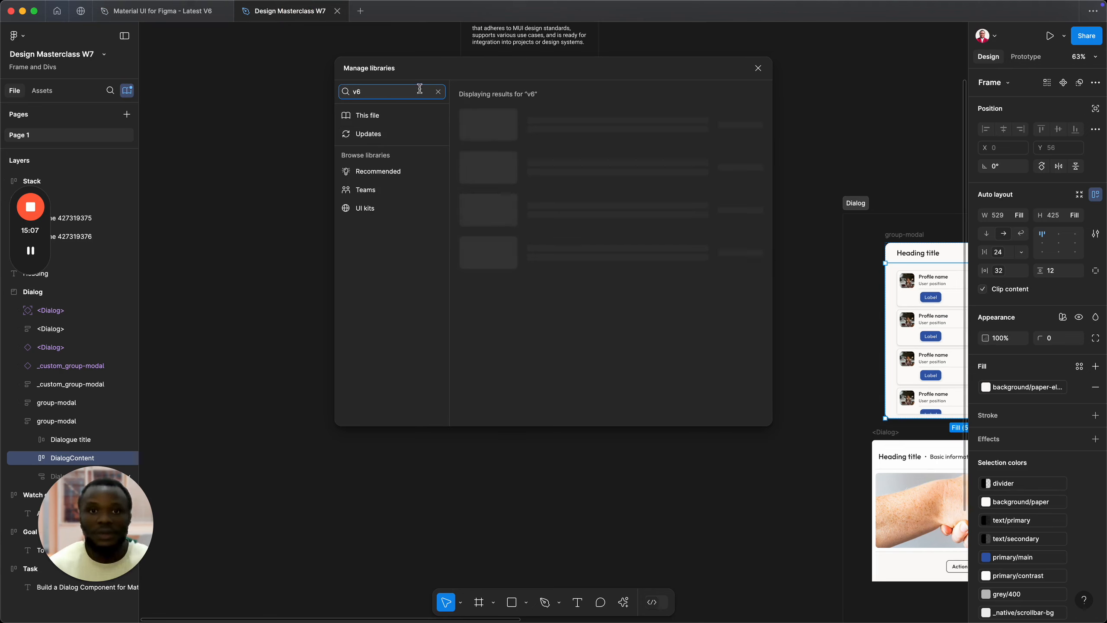
left_click(747, 125)
left_click(763, 72)
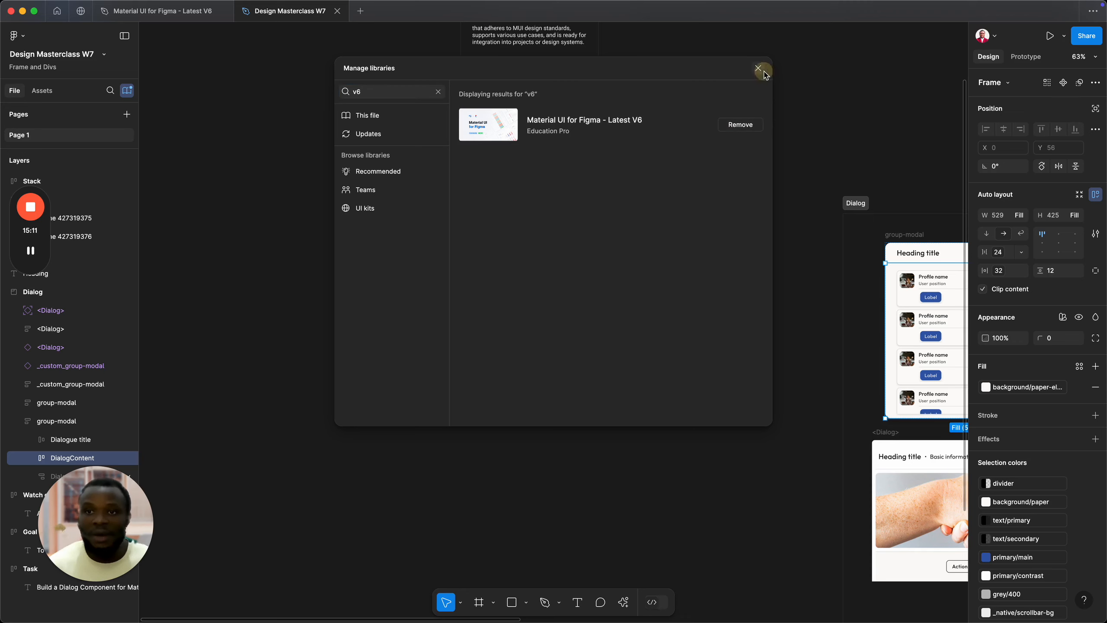
Step: Examine the example modals in the Dialog section, including the handshake dialog with two action buttons
scroll(567, 358, "left", 5)
left_click(689, 347)
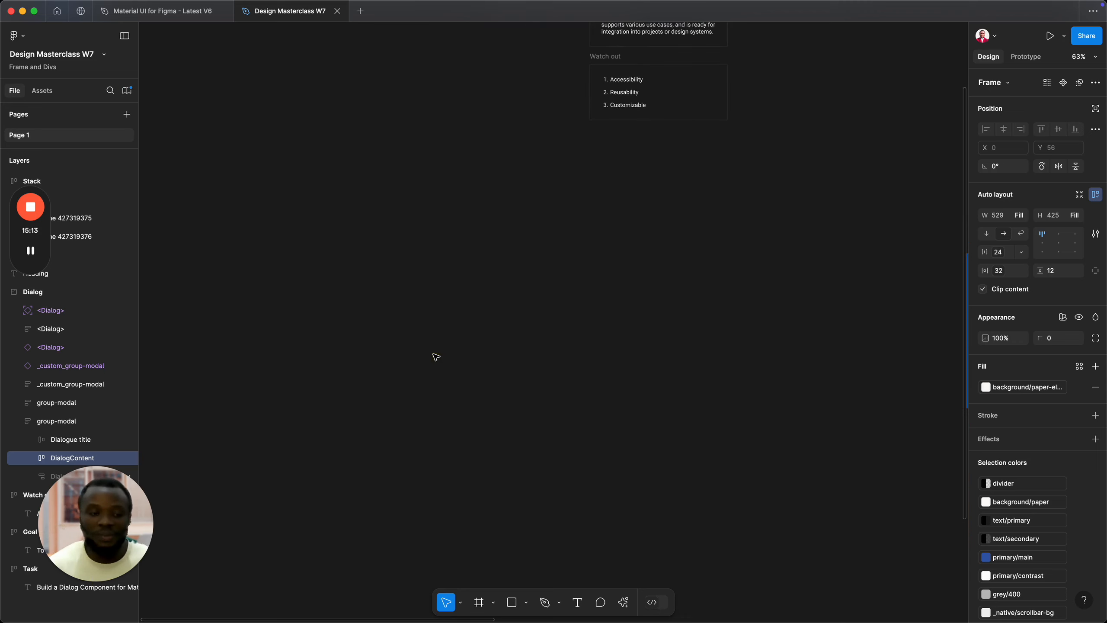
scroll(632, 406, "right", 6)
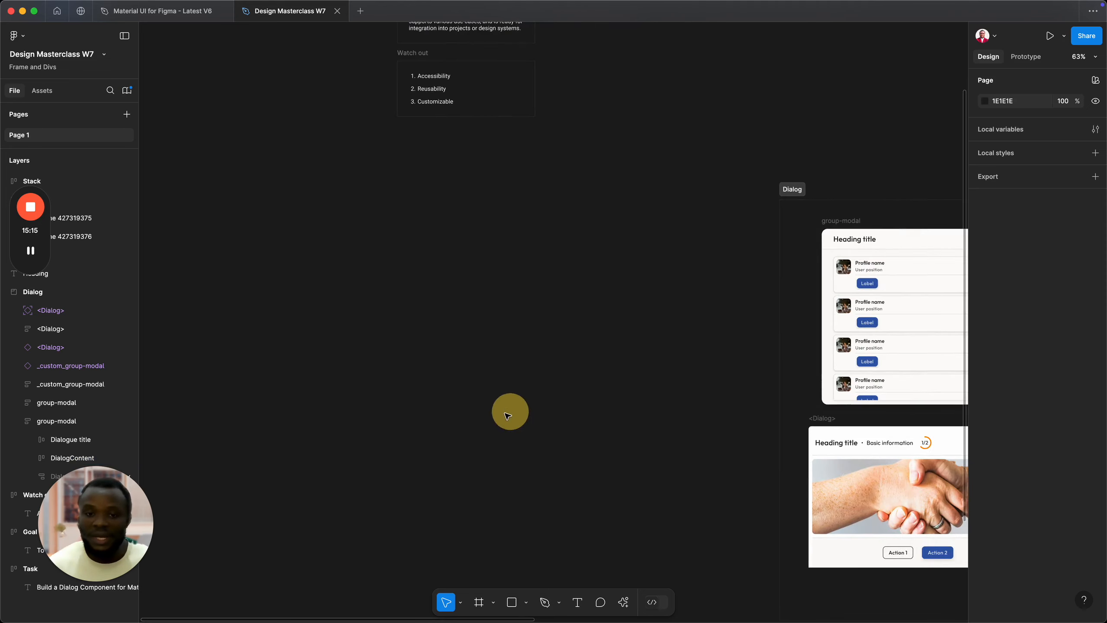
left_click_drag(623, 371, 545, 352)
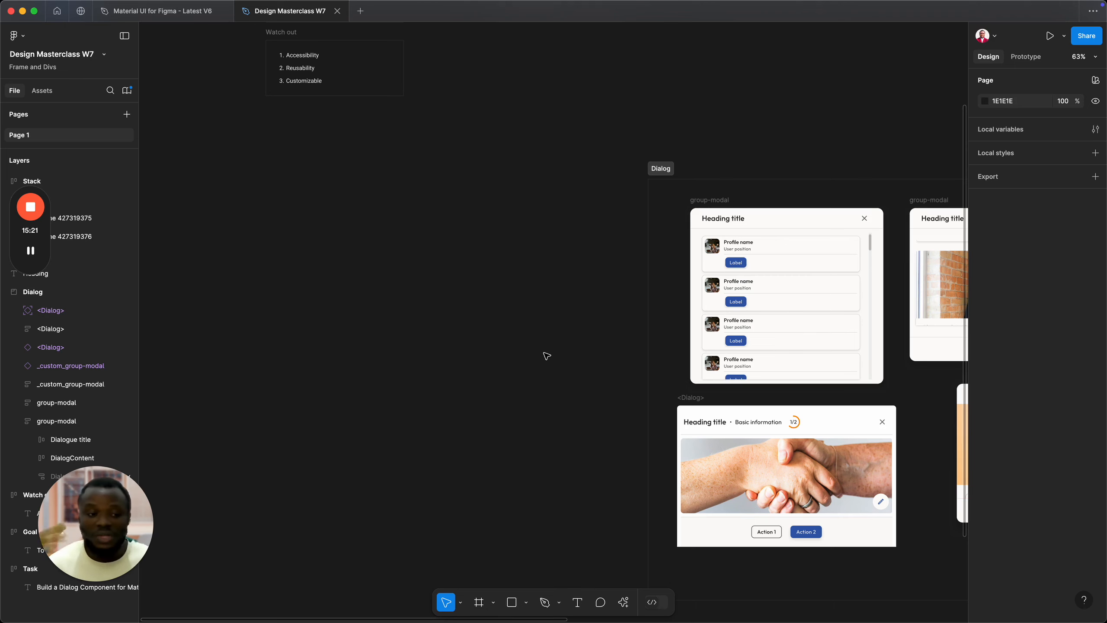
left_click_drag(753, 394, 639, 312)
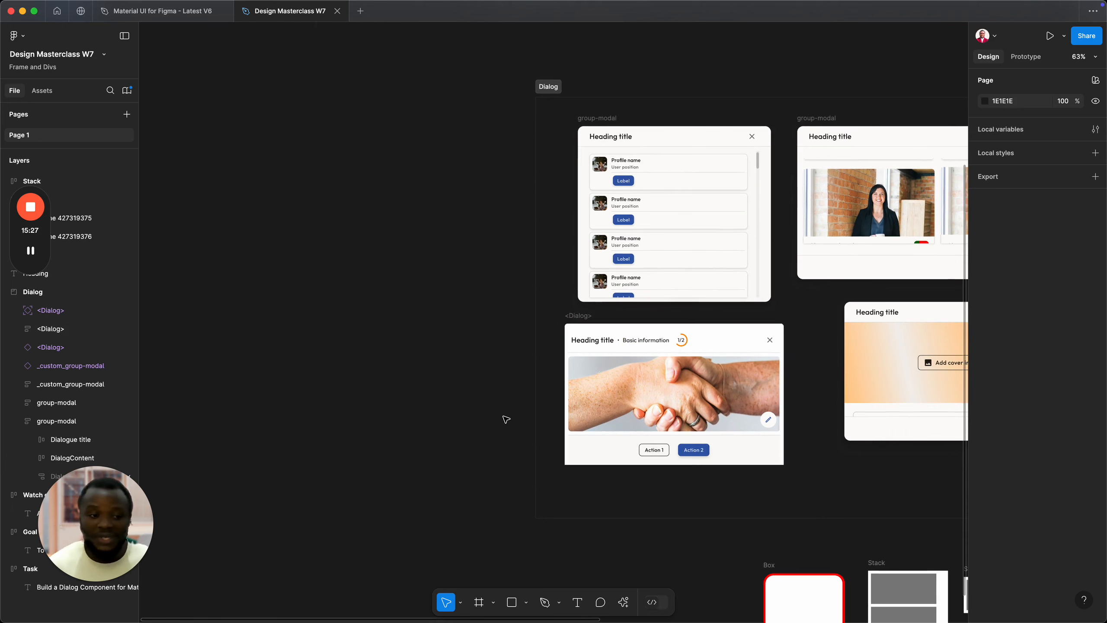
left_click(636, 443)
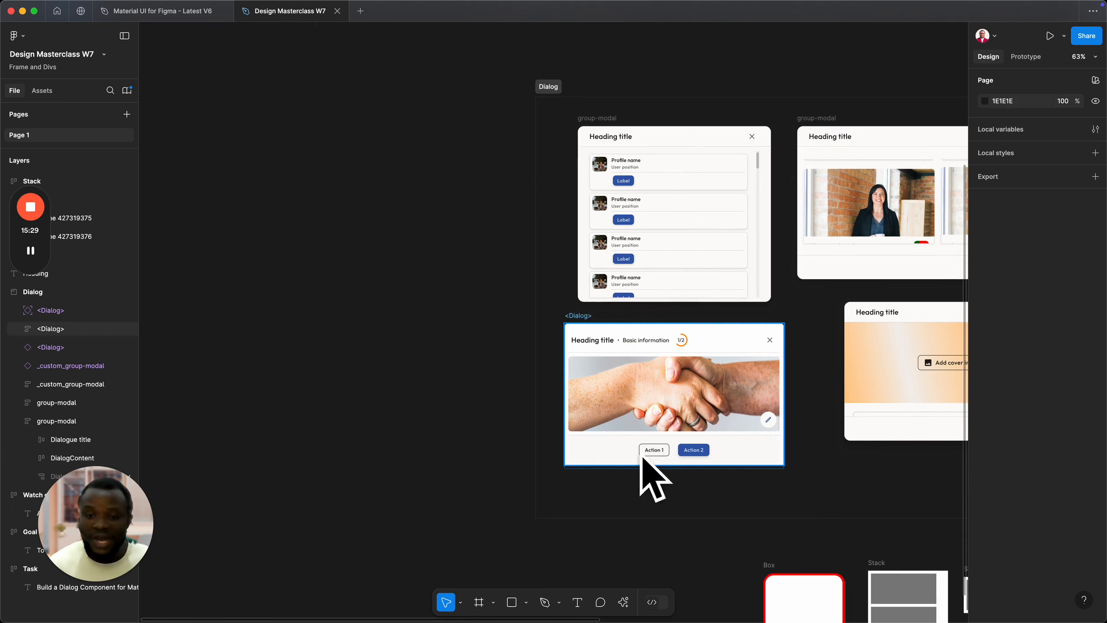
left_click(543, 435)
left_click_drag(349, 465, 504, 505)
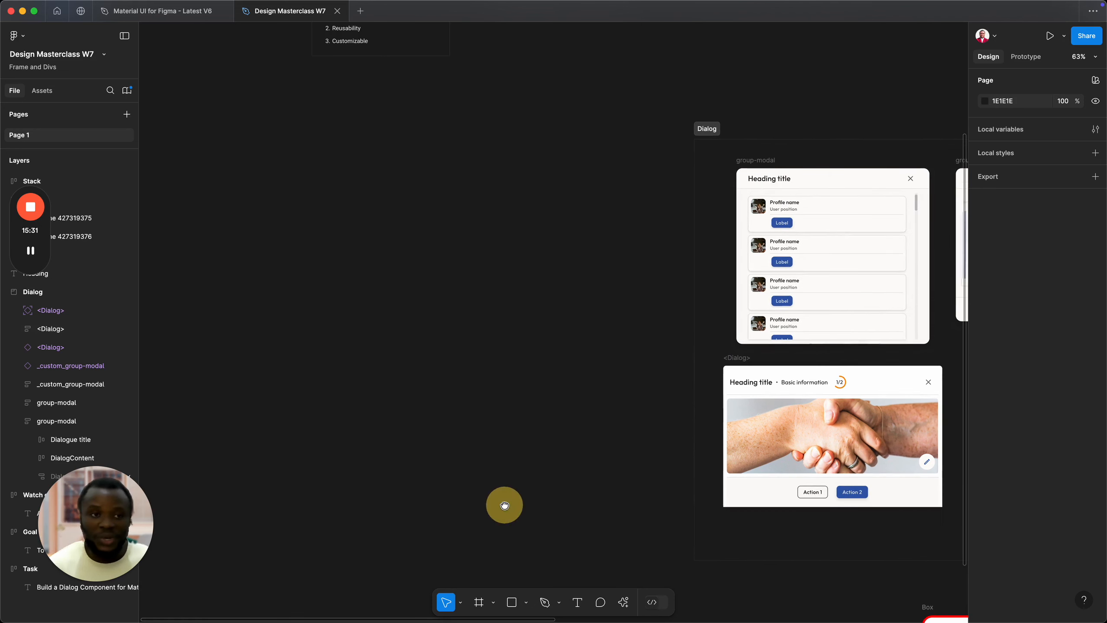
left_click(141, 198)
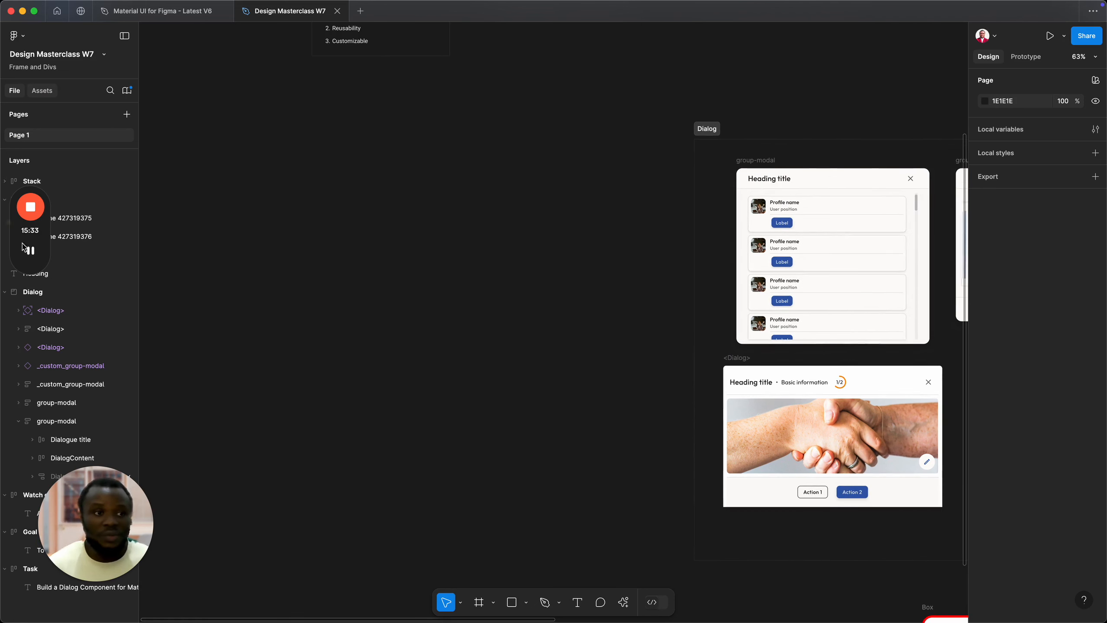
Step: Search the library assets for "stack" and place a <Stack> instance on the empty canvas beside the Dialog section
left_click(42, 91)
left_click_drag(102, 554, 967, 577)
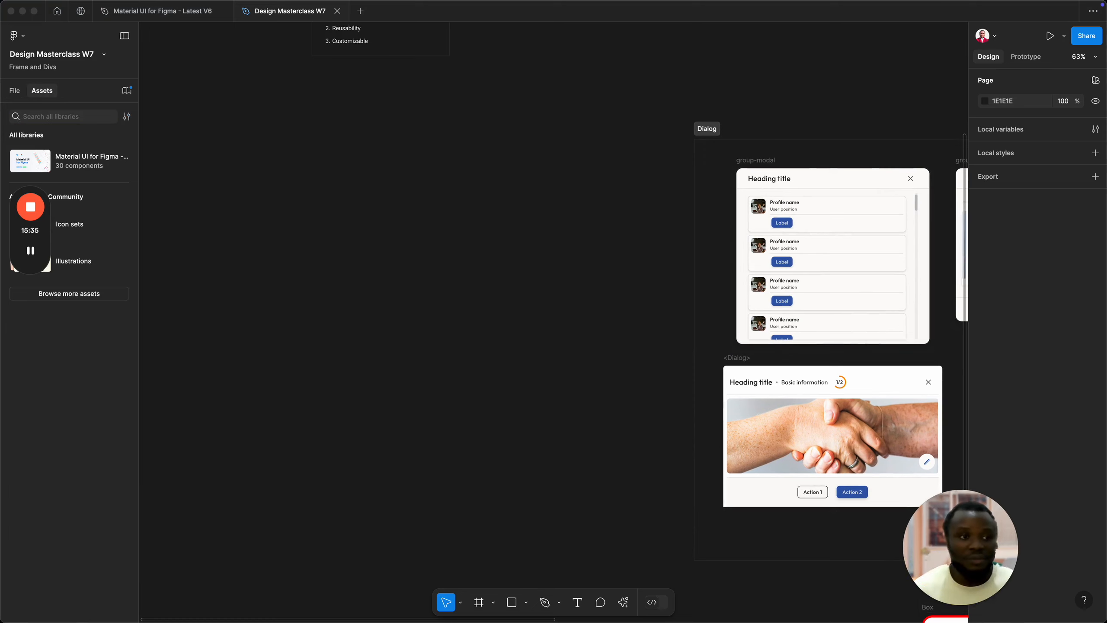
left_click_drag(44, 240, 70, 482)
left_click(46, 117)
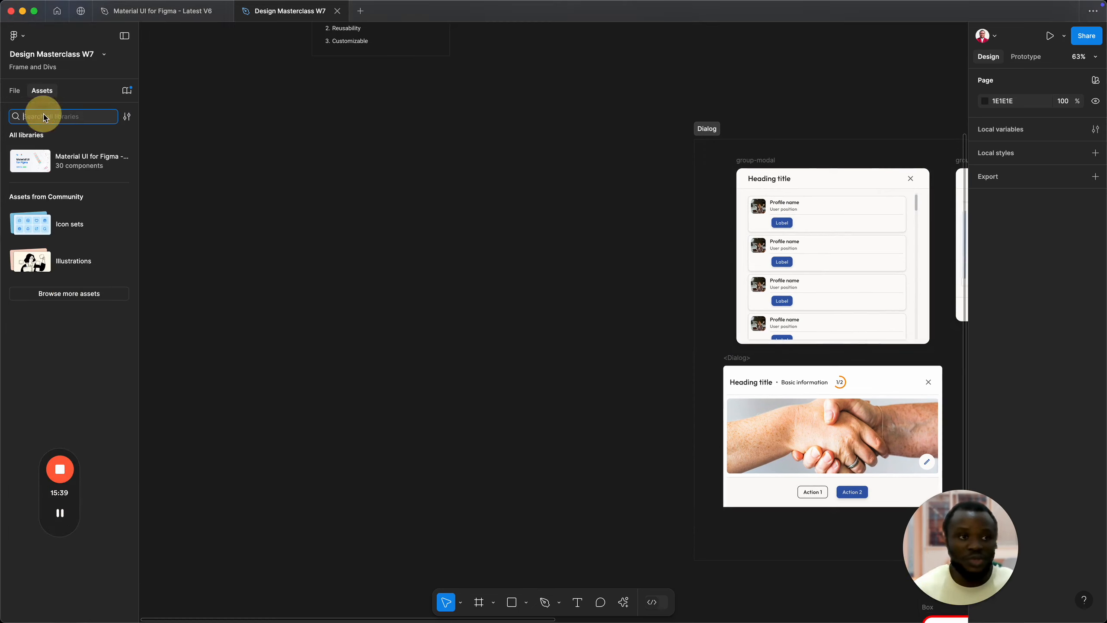
type("stack")
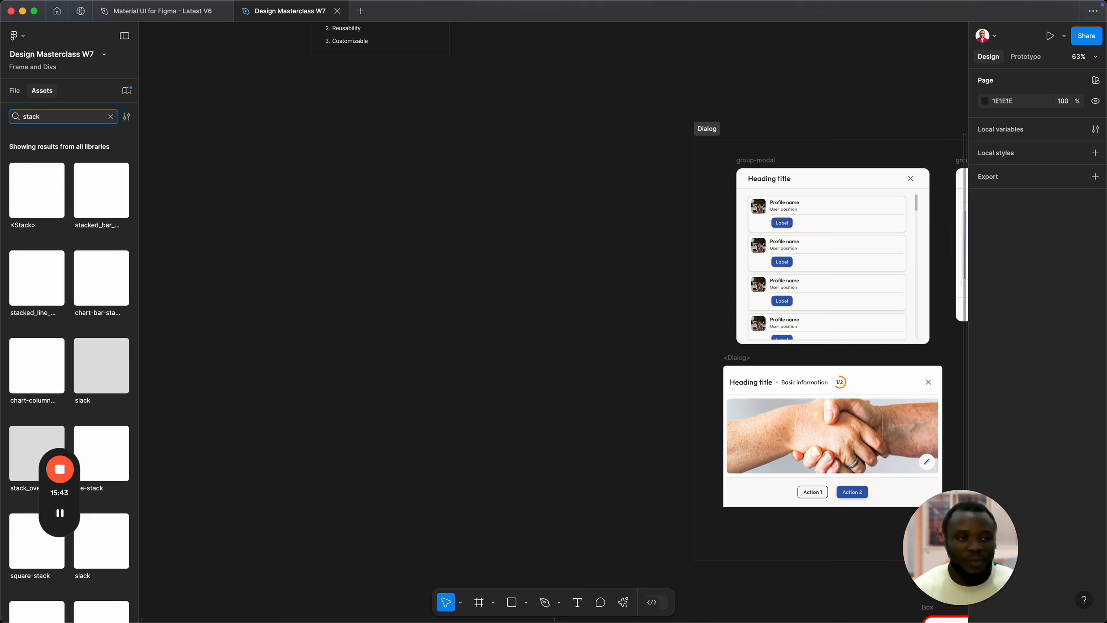
left_click_drag(37, 192, 348, 266)
key("ctrl+z")
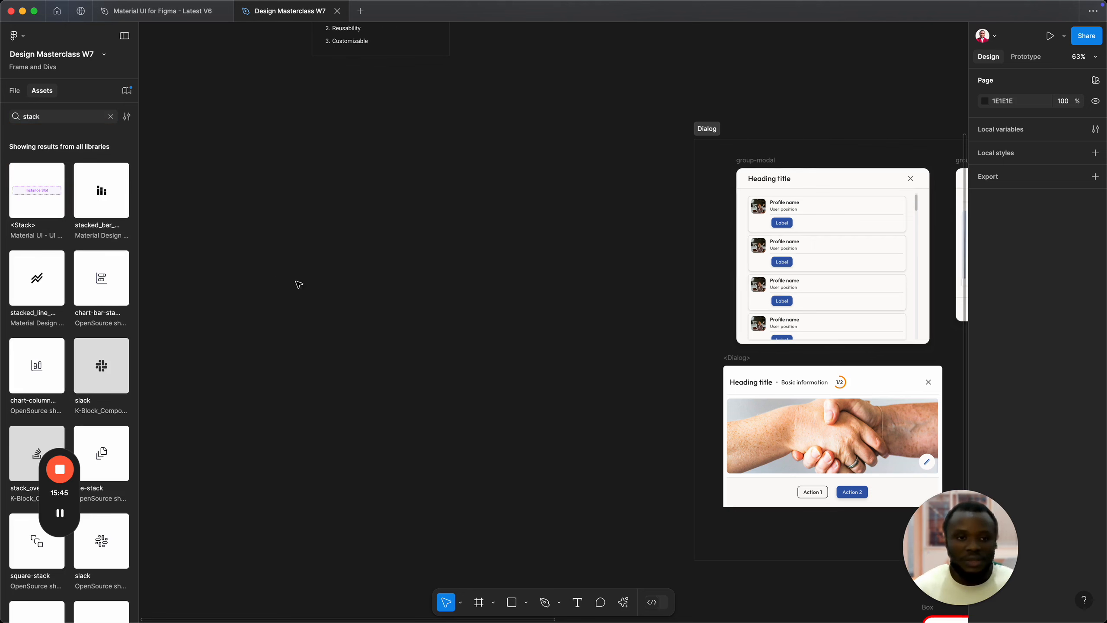
key("ctrl+shift+z")
left_click(384, 273)
Step: Draw a frame of about 1008 × 839 enclosing the <Stack> instance and select the instance inside it
left_click(223, 219)
key("f")
mouse_move(172, 161)
left_mouse_down()
mouse_move(440, 425)
mouse_move(541, 466)
left_mouse_up()
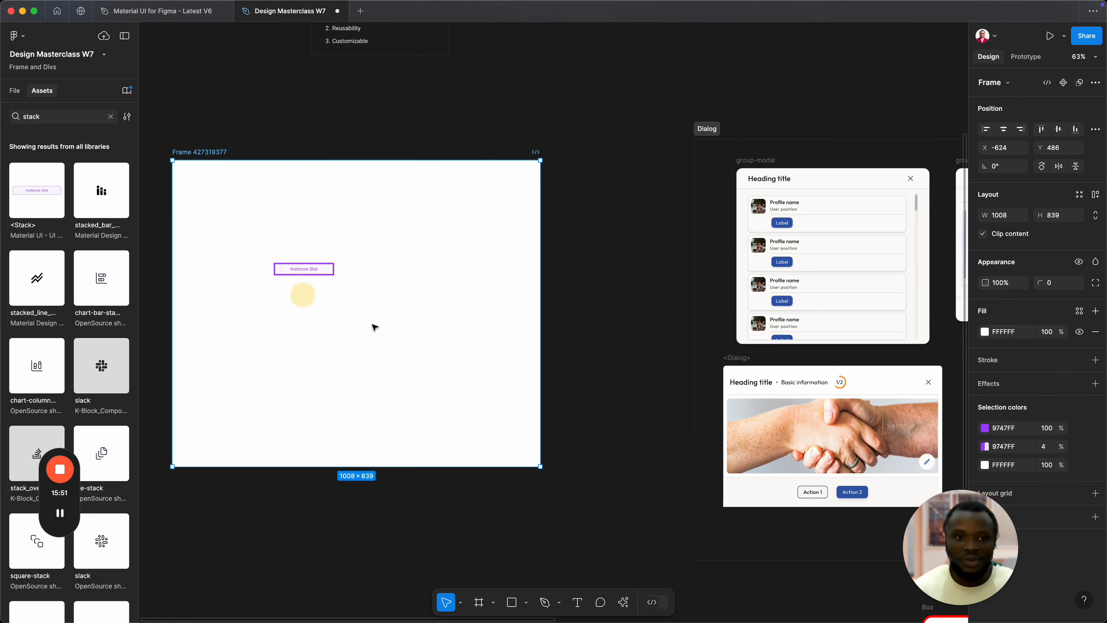
scroll(373, 324, "left", 3)
scroll(374, 324, "up", 2)
scroll(457, 352, "up", 4)
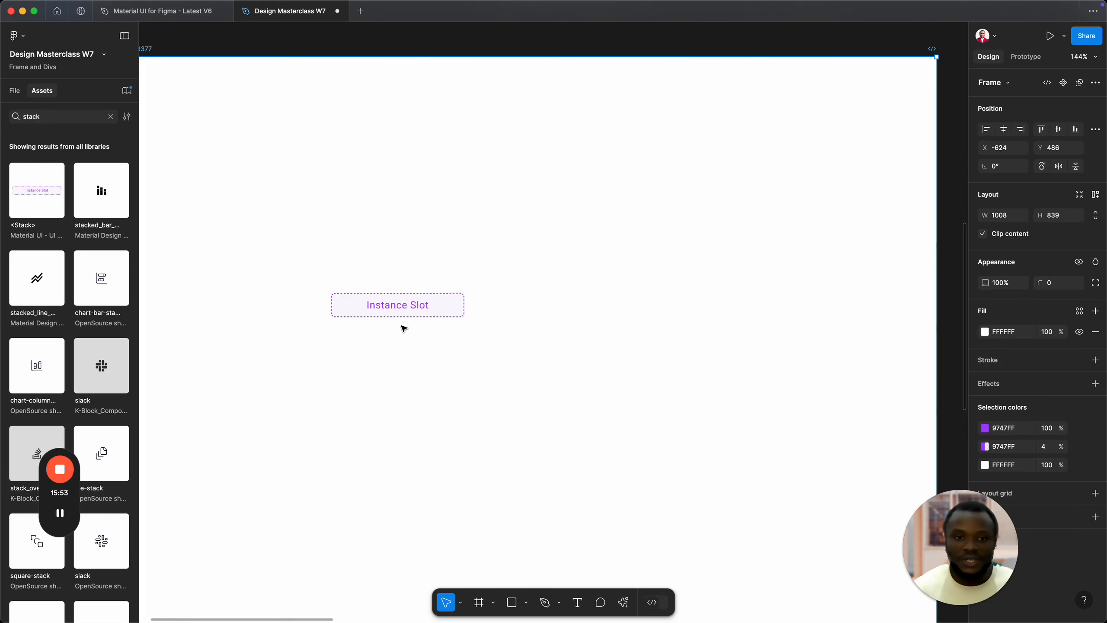
scroll(389, 318, "up", 4)
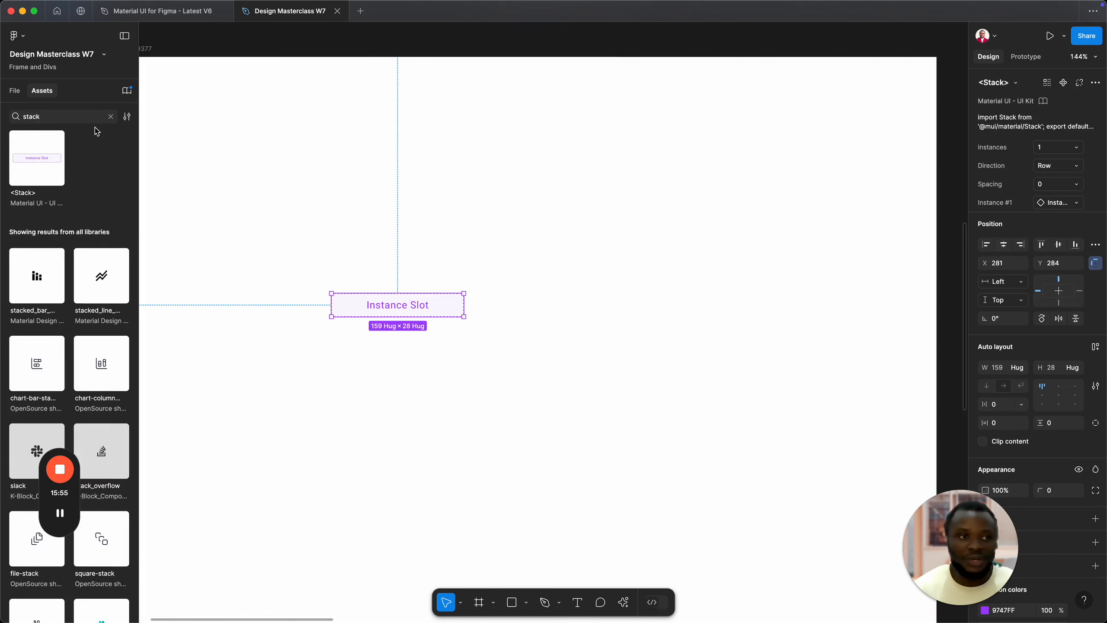
Step: Search the library assets for "icon" and try to place the <Icon> component near the Stack instance in the frame
left_click(112, 117)
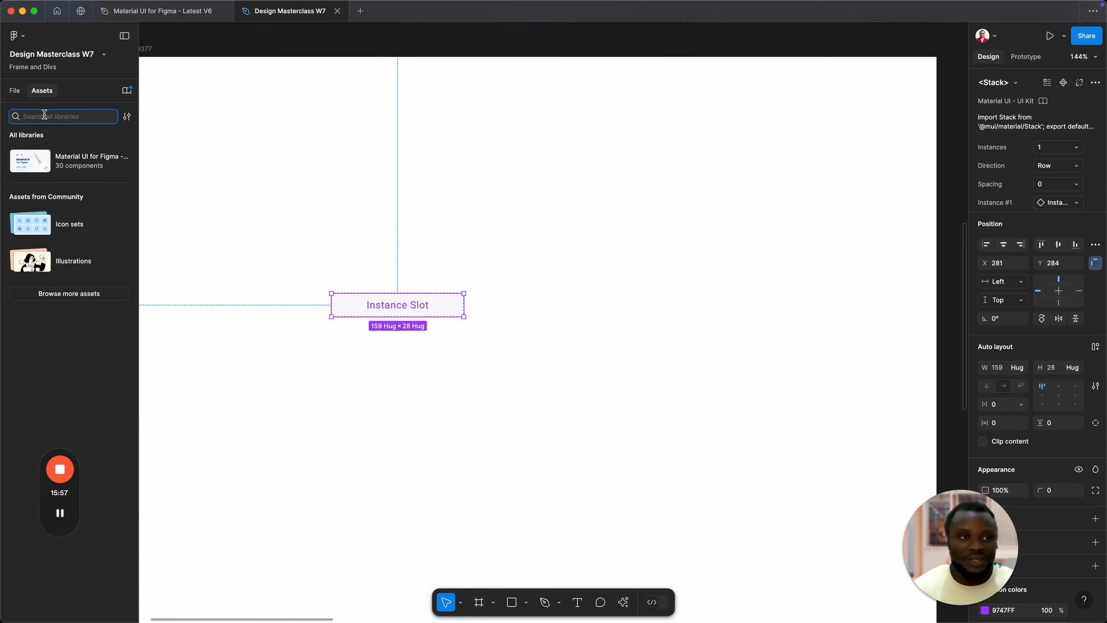
type("icon")
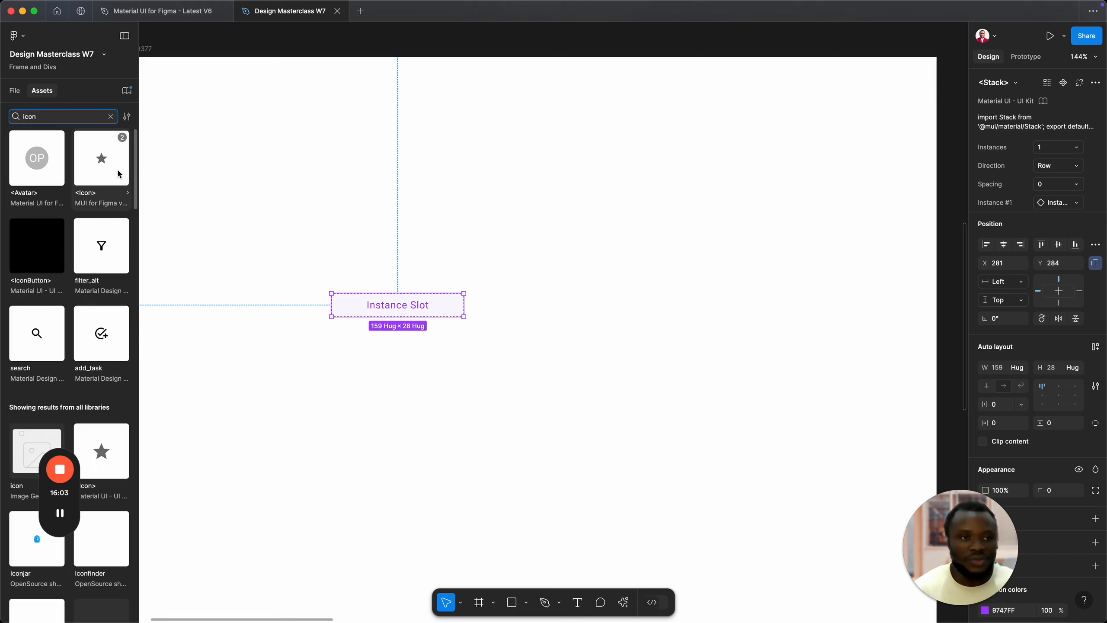
left_click_drag(91, 175, 513, 245)
left_click(210, 121)
Step: Search the available libraries for "materi" and add the Material Design Icons library to the file
left_click(126, 90)
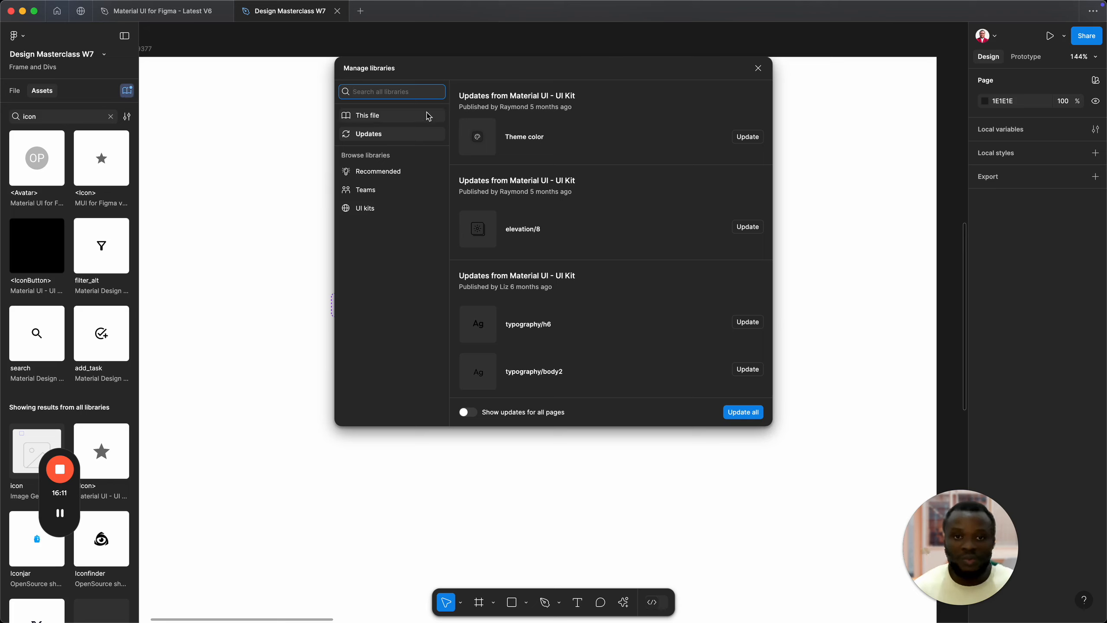
type("materi")
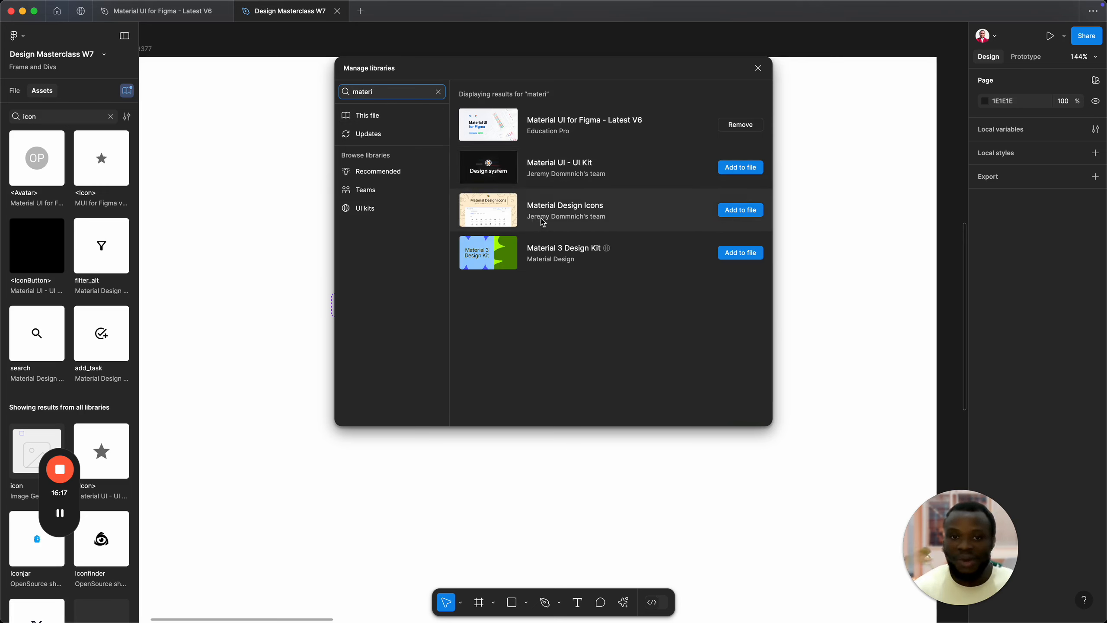
left_click(741, 210)
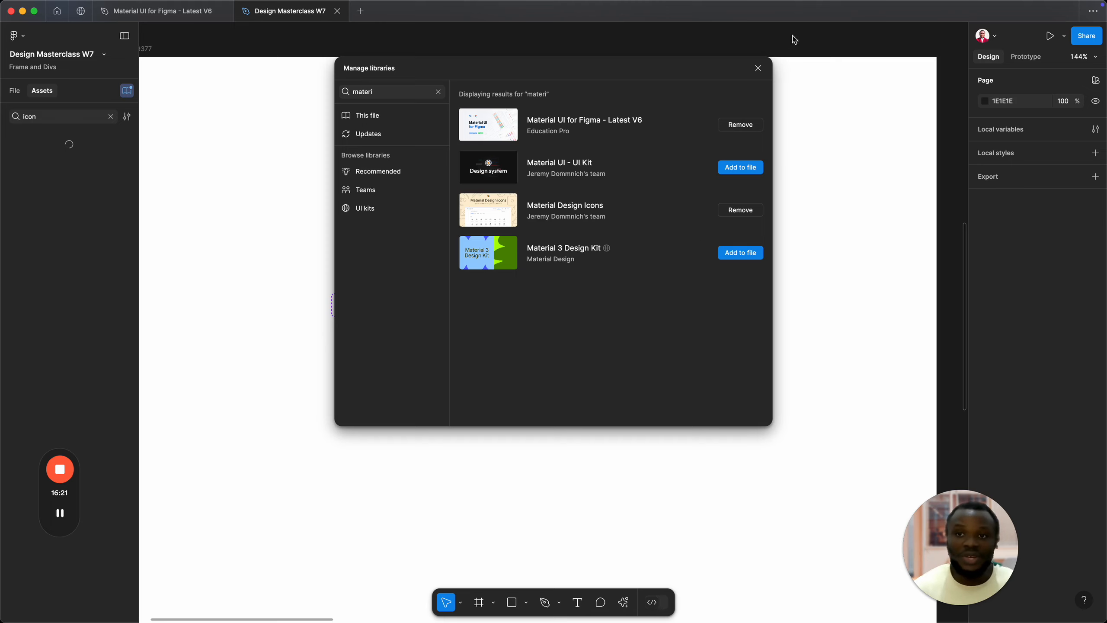
Step: Close the library manager and select the <Stack> instance in the frame
left_click(758, 68)
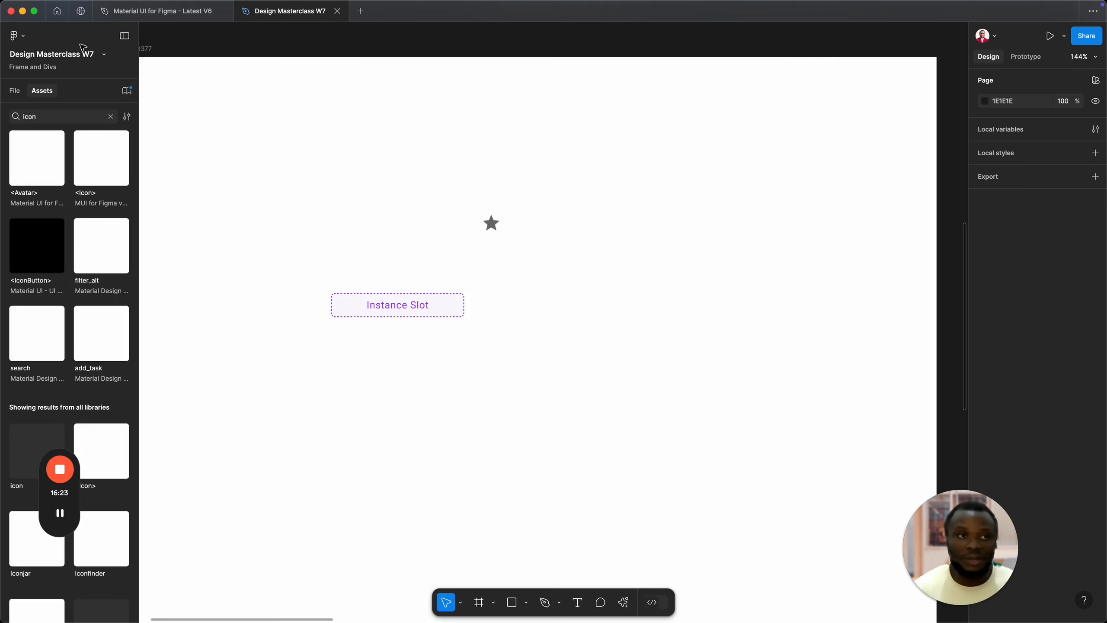
left_click(80, 11)
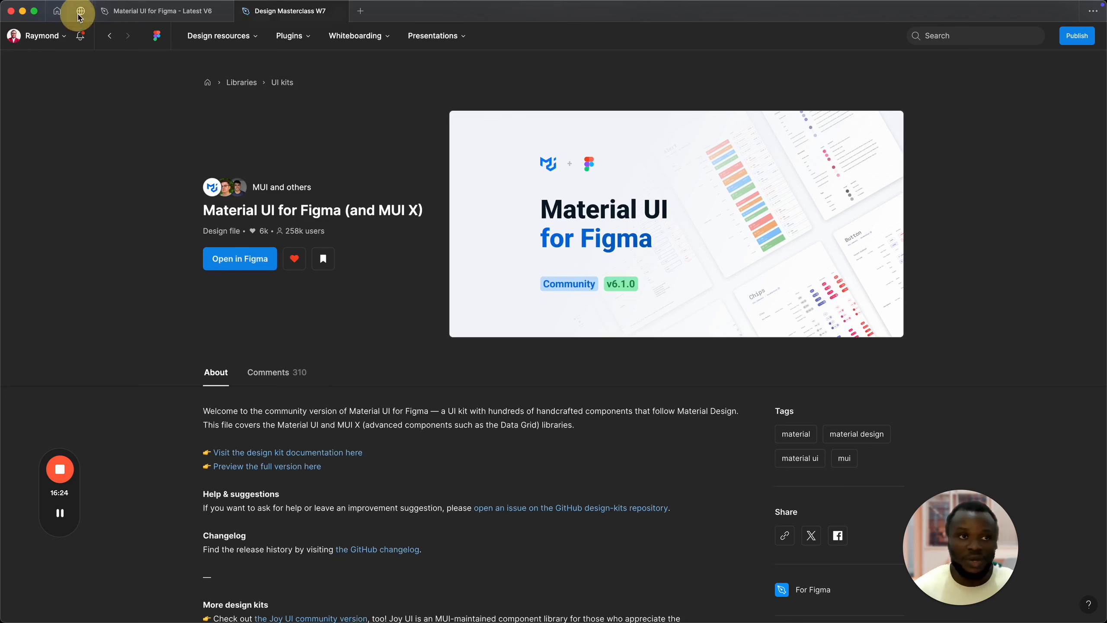
left_click(317, 16)
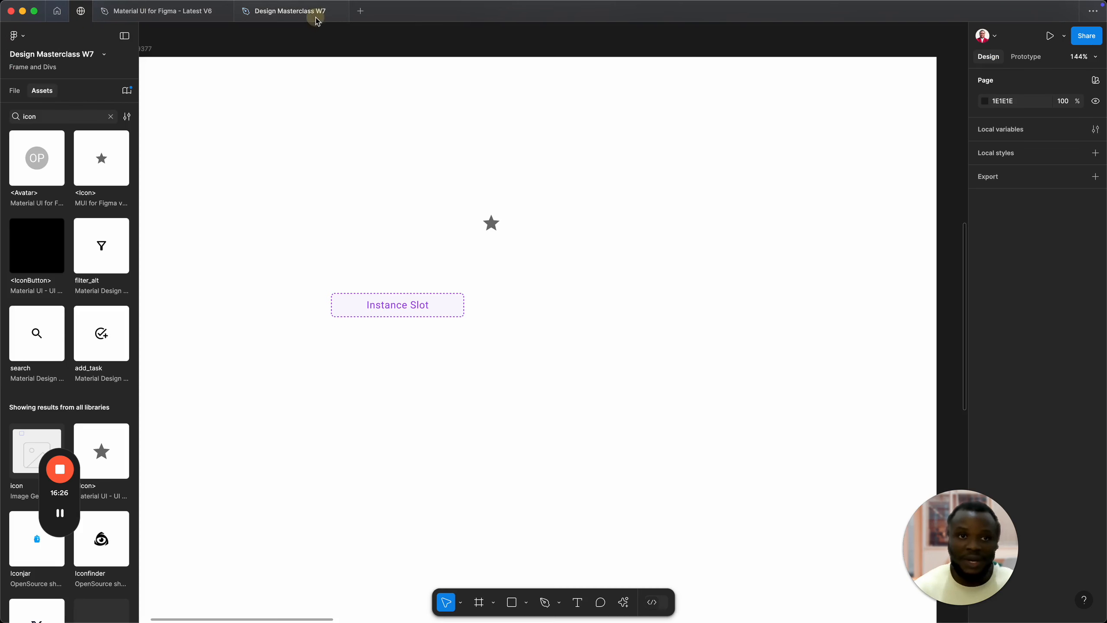
left_click(383, 297)
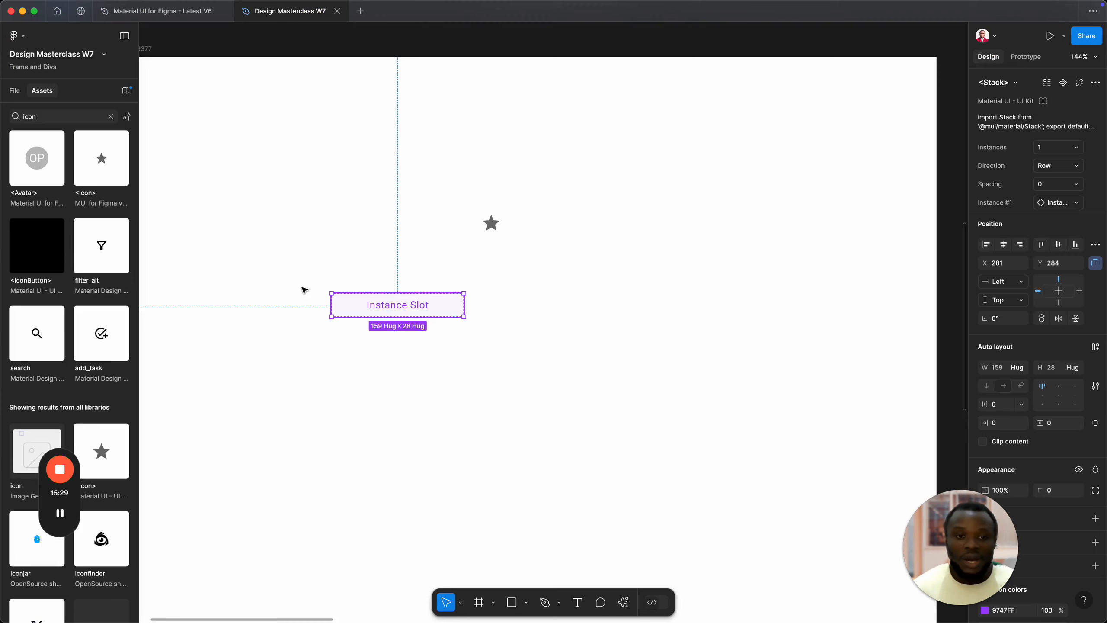
Step: Search the library assets for "Typogr" and place a Material UI - UI Kit <Typography> instance in the frame at about X 536, Y 228
left_click(52, 117)
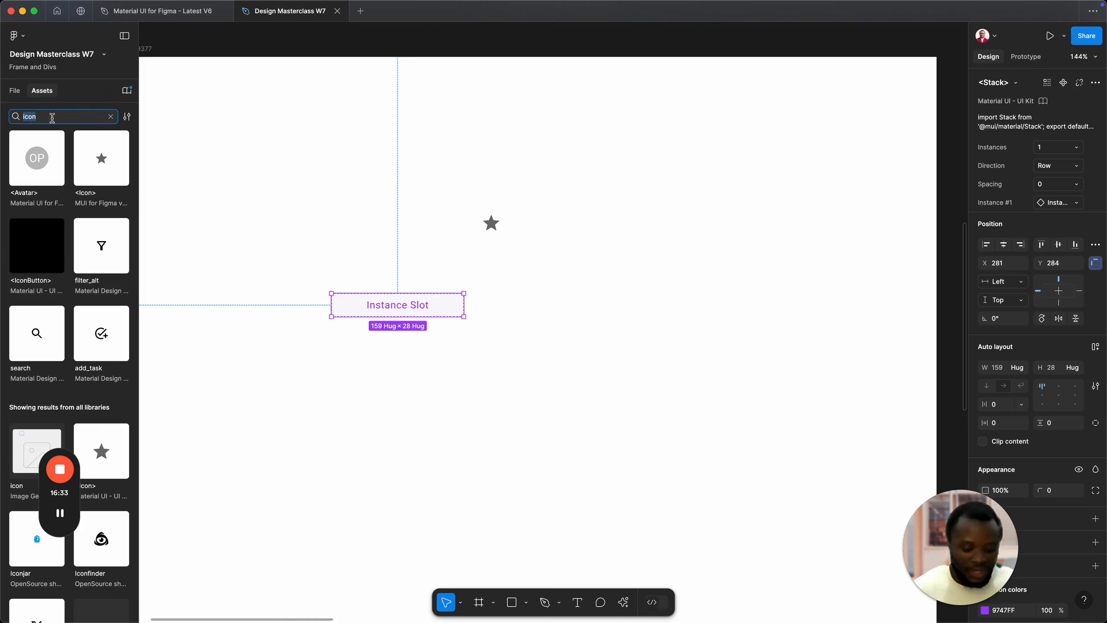
type("Typogr")
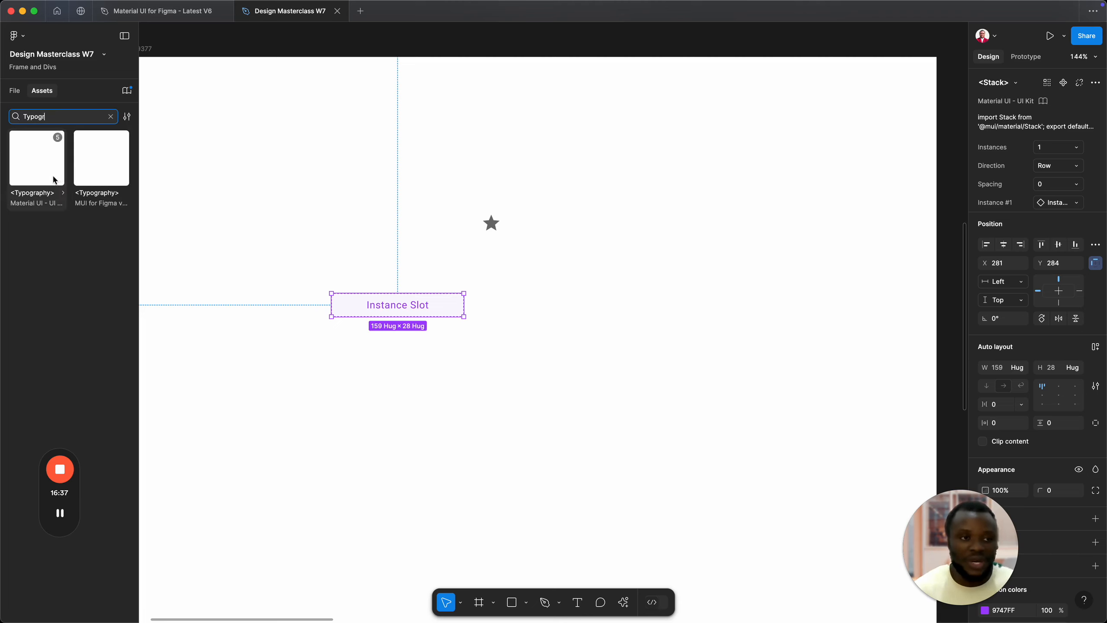
left_click(432, 295)
left_click_drag(432, 295, 589, 284)
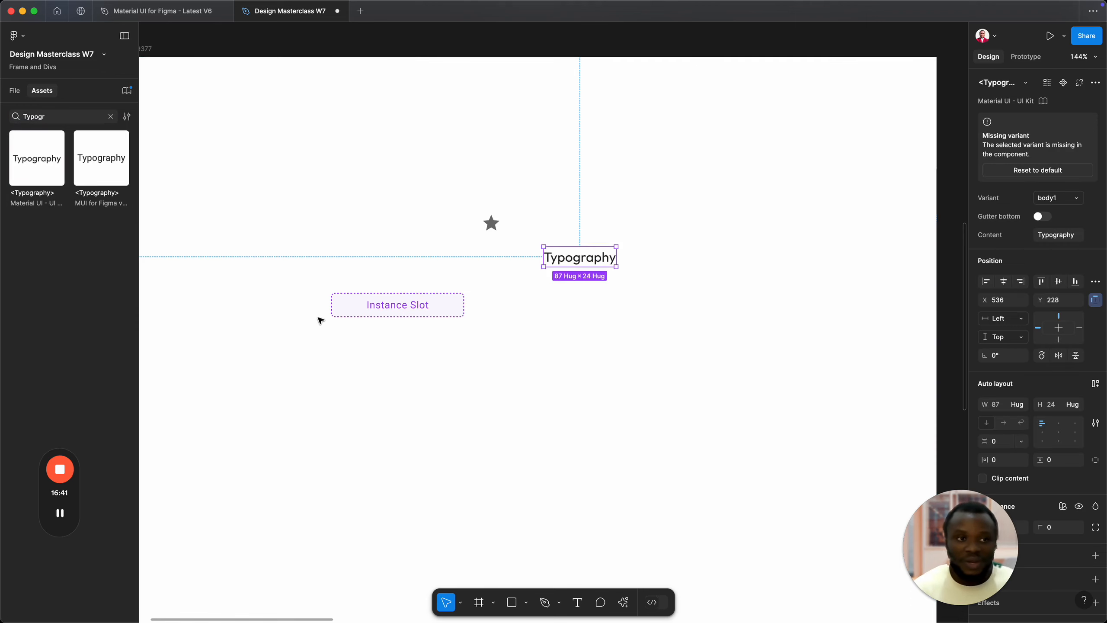
left_click(395, 354)
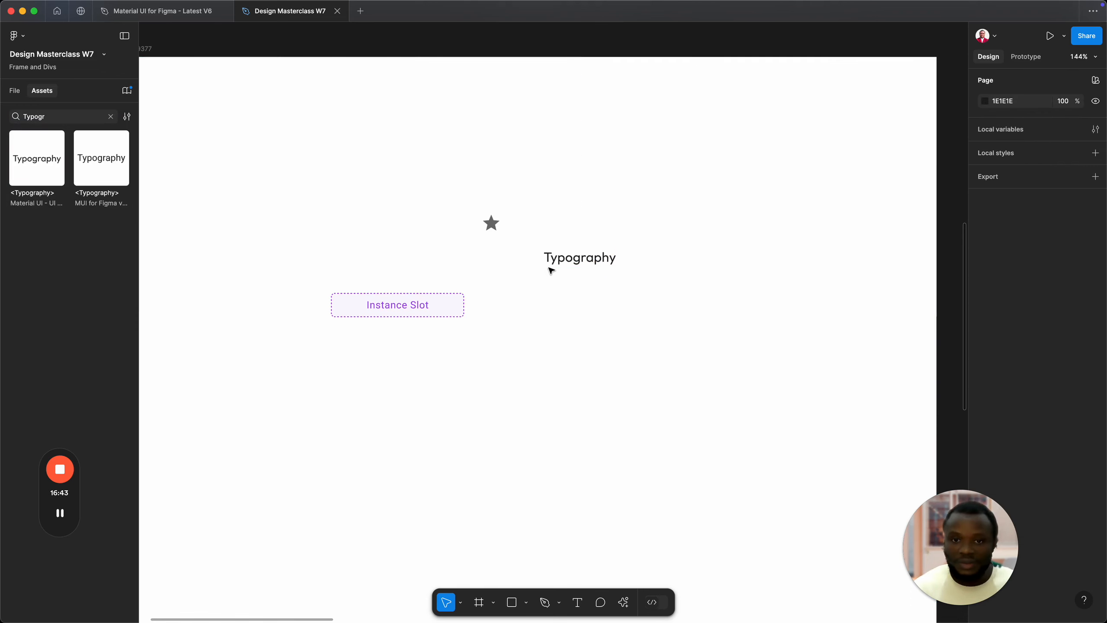
Step: Select the placed Typography instance and inspect the details of both <Typography> components in the asset results
left_click(565, 258)
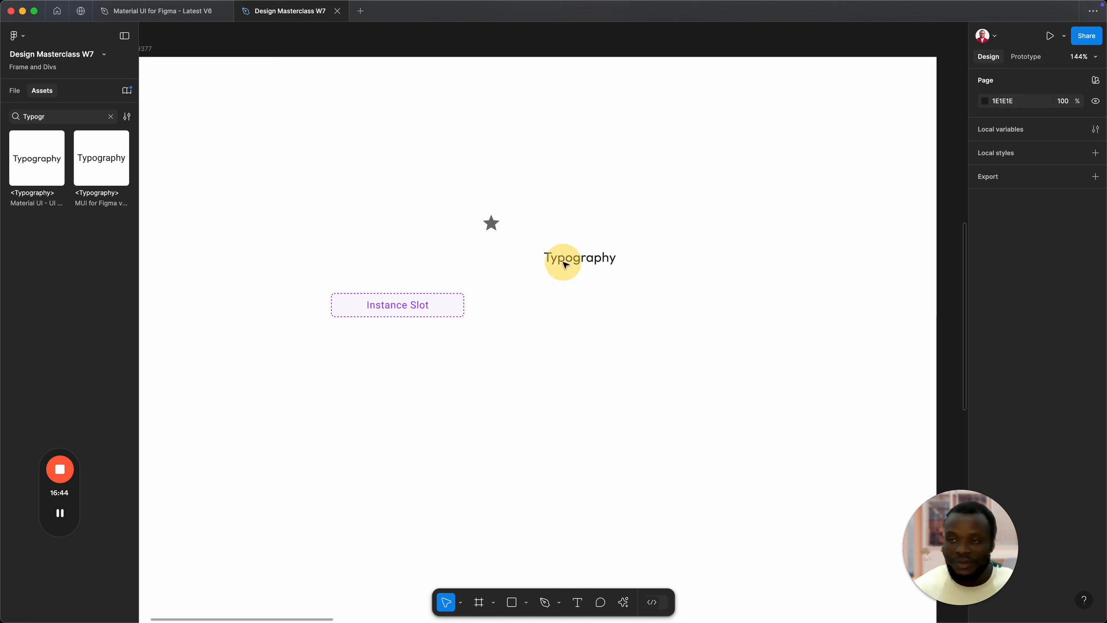
left_click(42, 210)
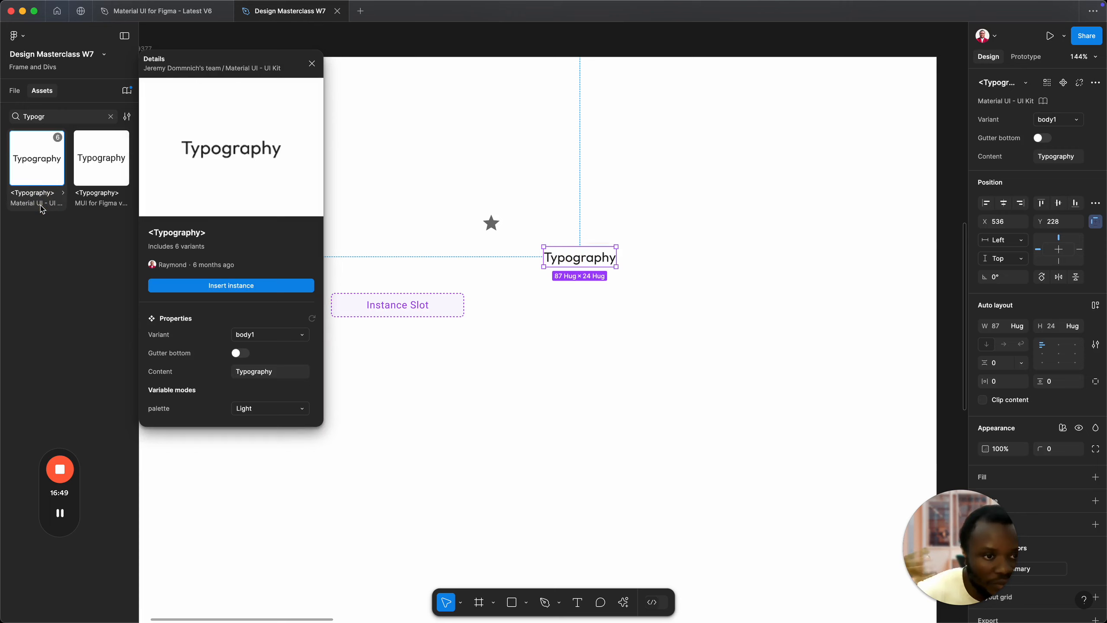
left_click(70, 223)
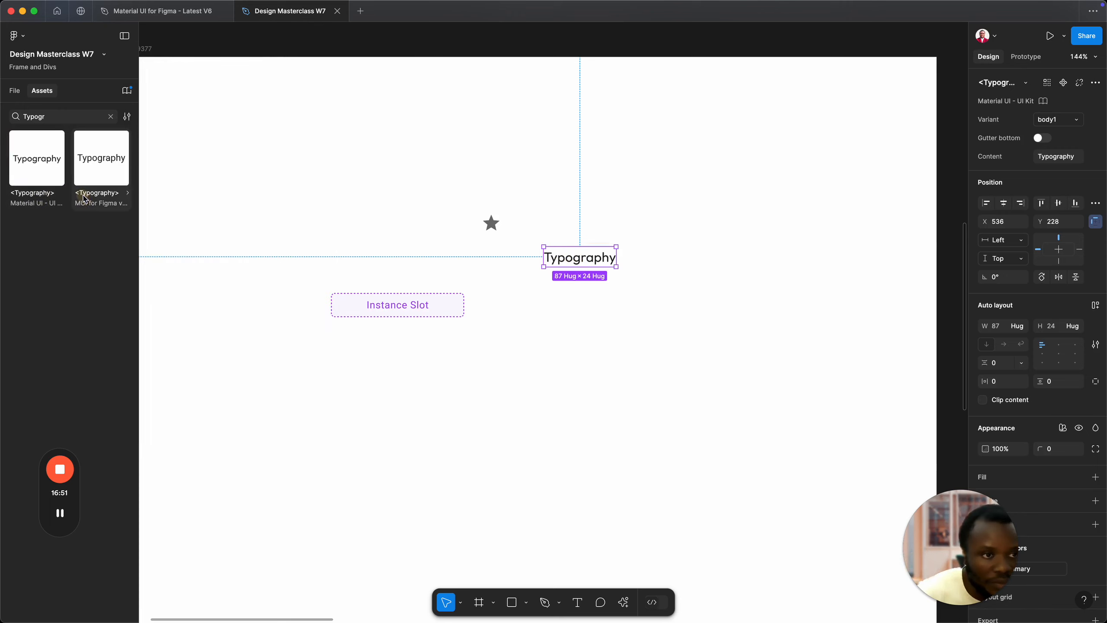
left_click(87, 195)
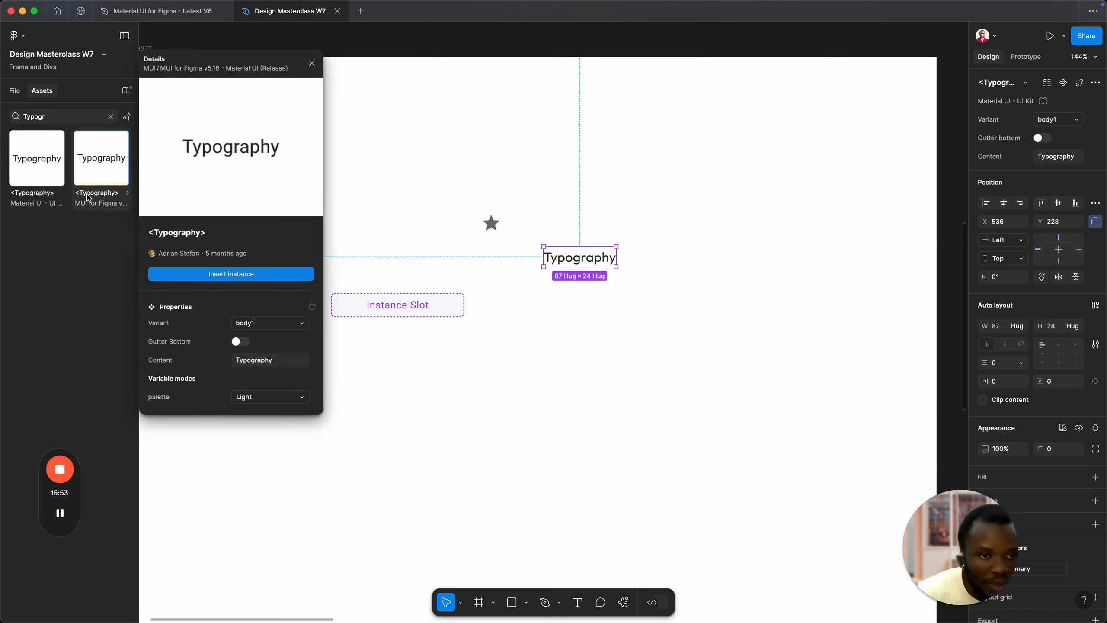
left_click(76, 249)
Step: Search only the Material UI for Figma - Latest V6 library for "Typo", and reset the asset search to all libraries
left_click(127, 116)
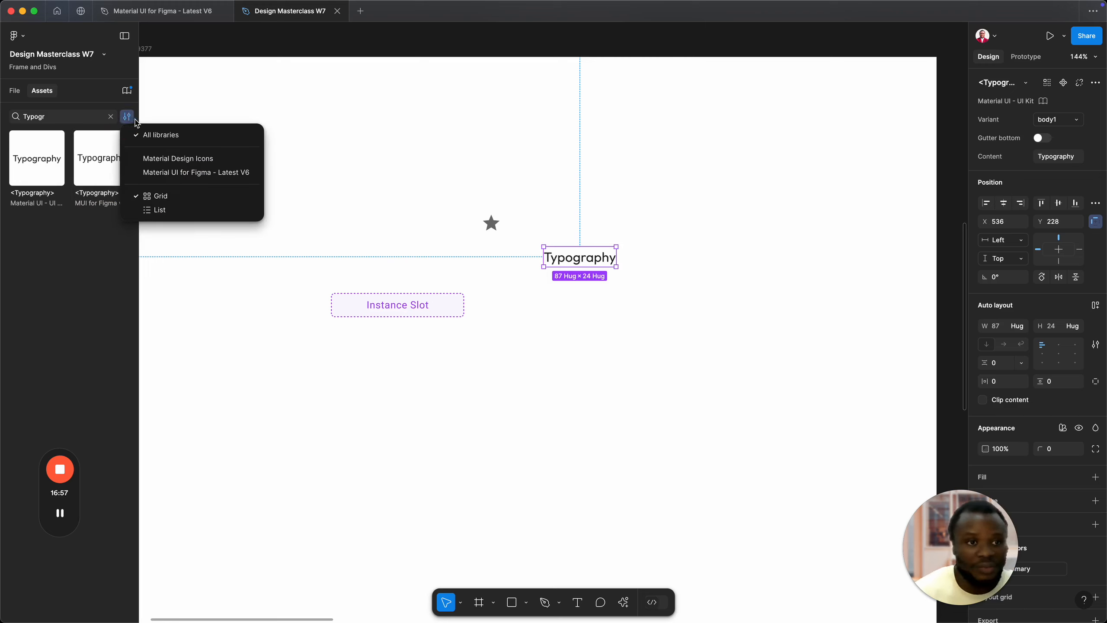
left_click(151, 172)
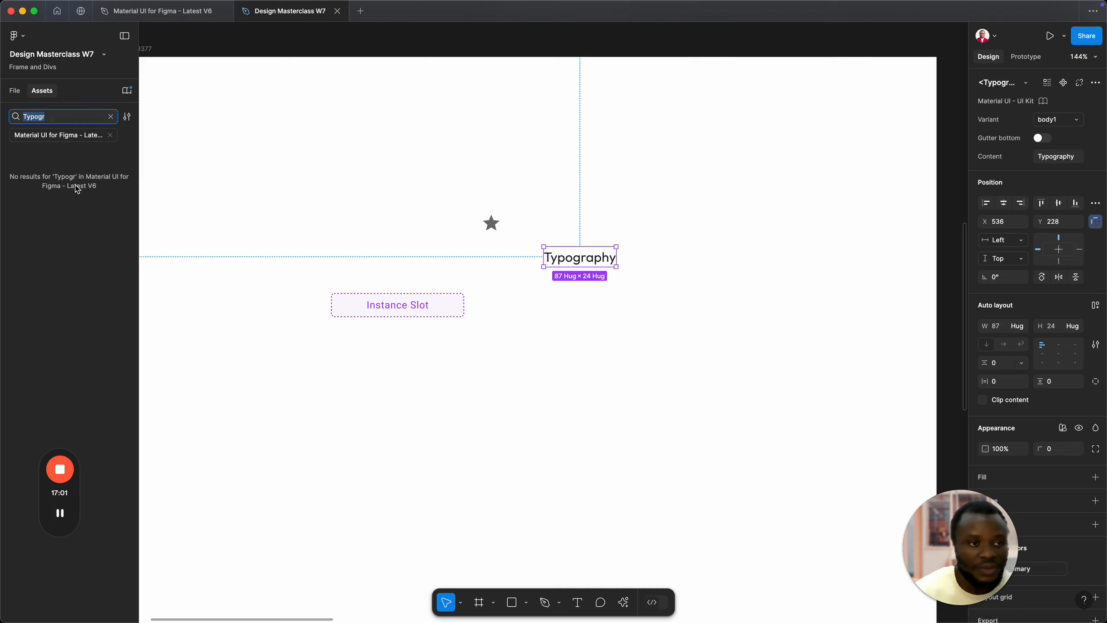
left_click(88, 141)
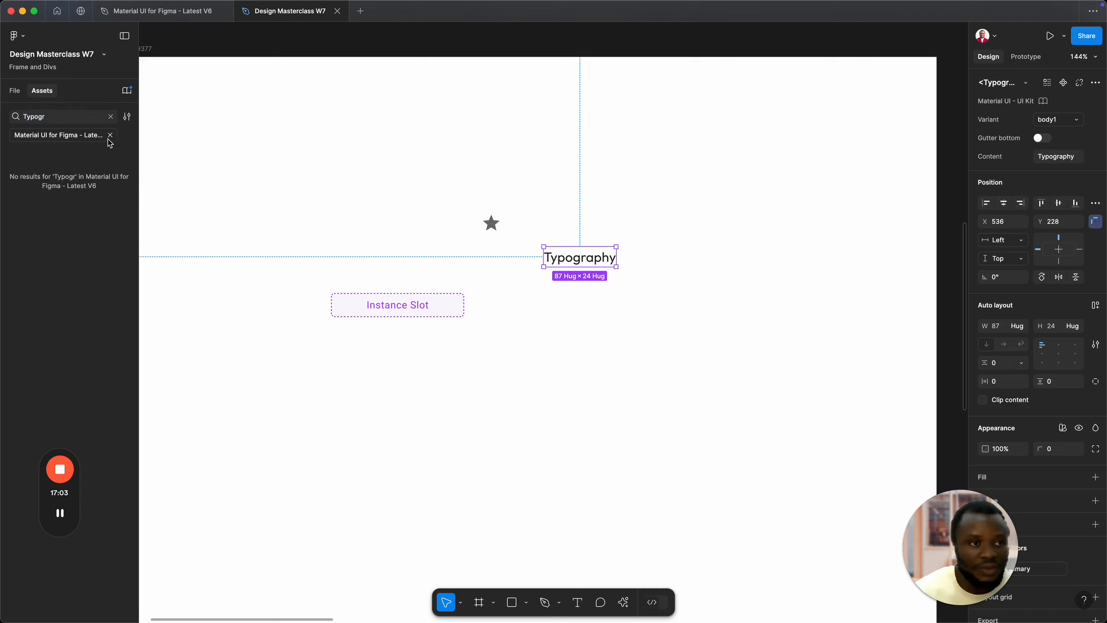
left_click(70, 118)
type("Typo")
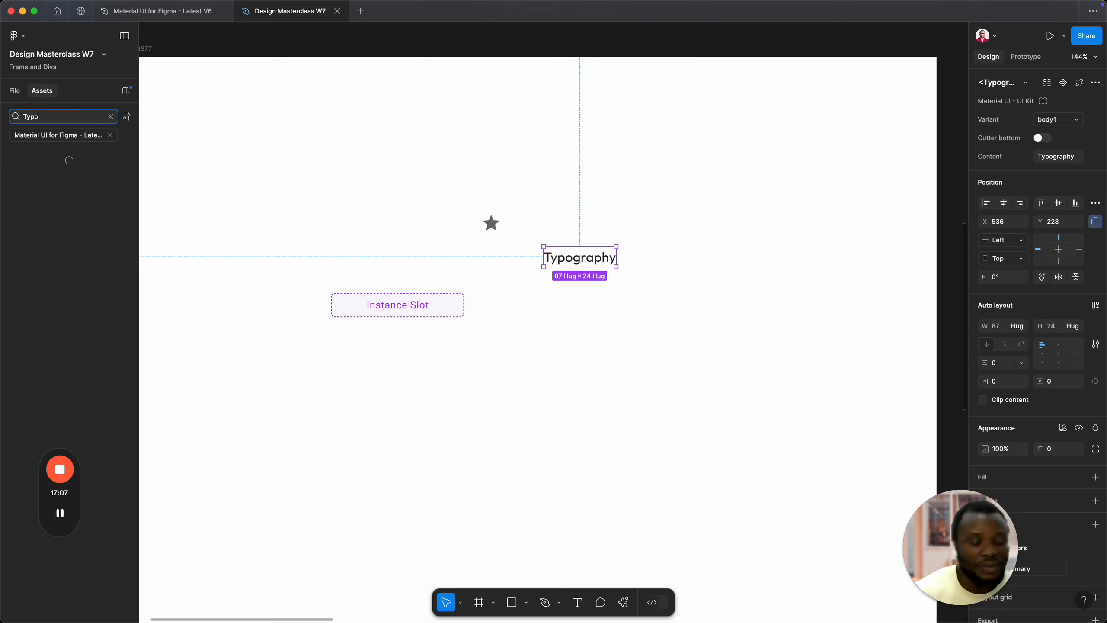
left_click(126, 116)
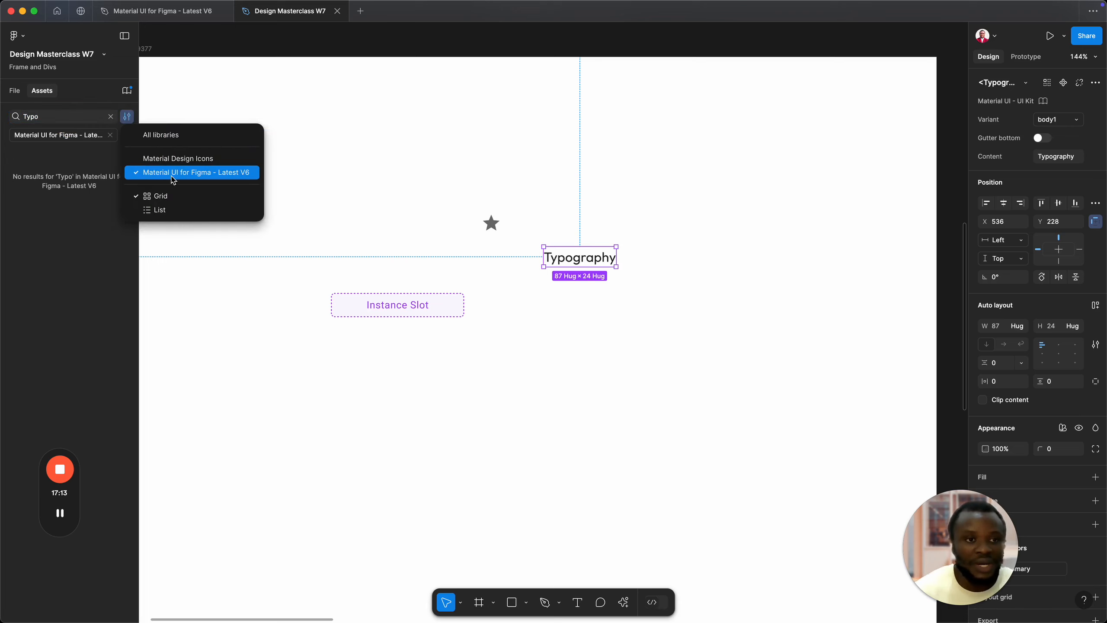
left_click(159, 136)
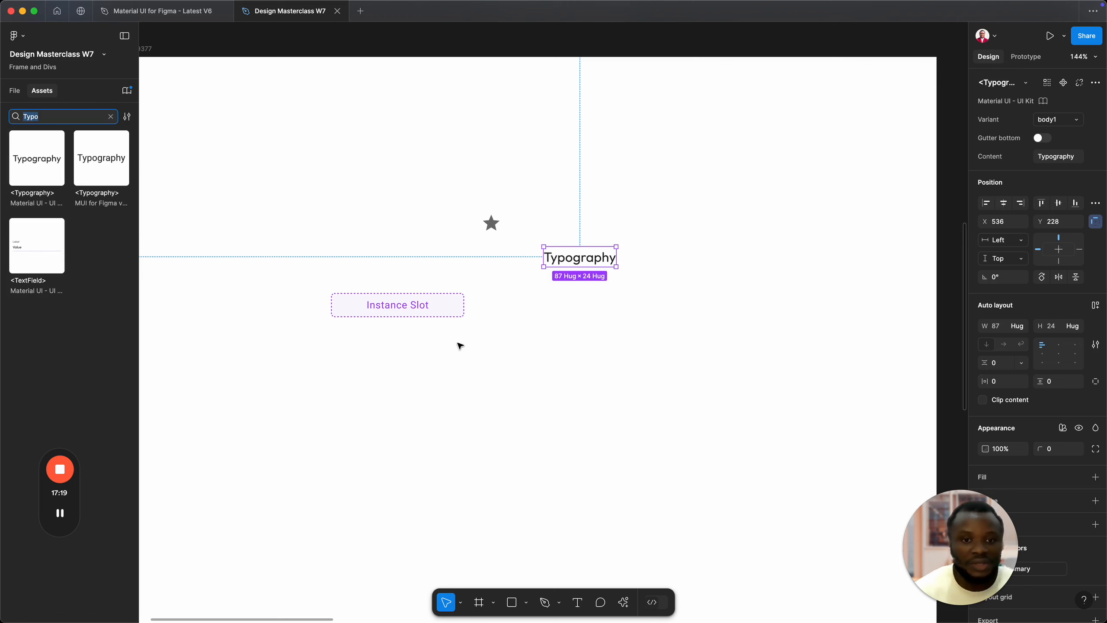
Step: Set the <Stack> instance's number of instances to 2 and move it to about X 238, Y 284 in the frame
left_click(450, 320)
scroll(450, 281, "down", 2)
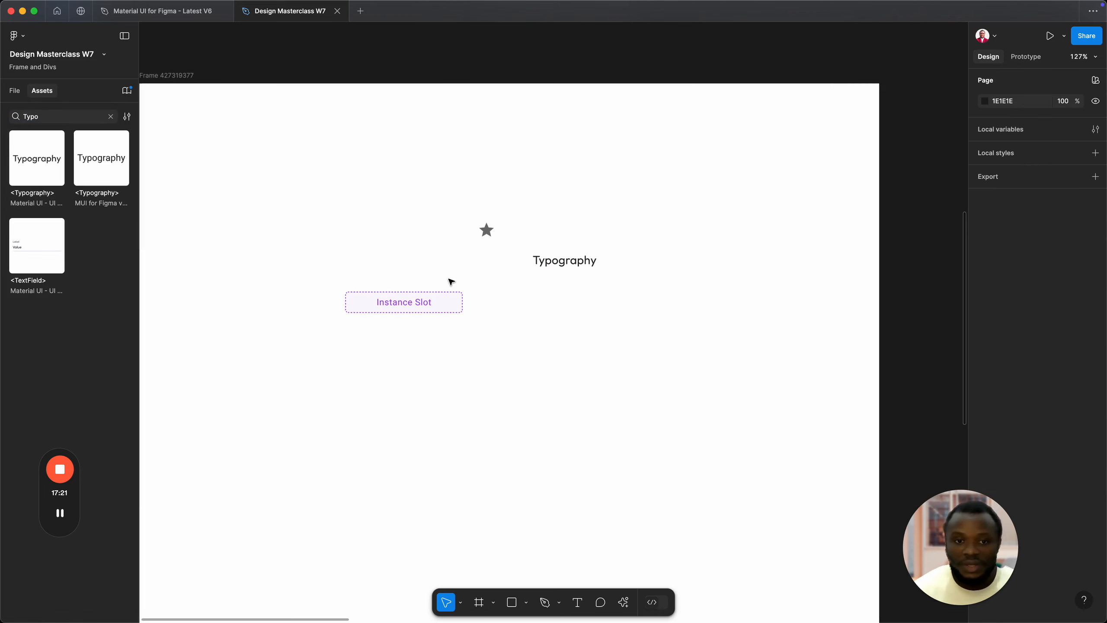
left_click(423, 303)
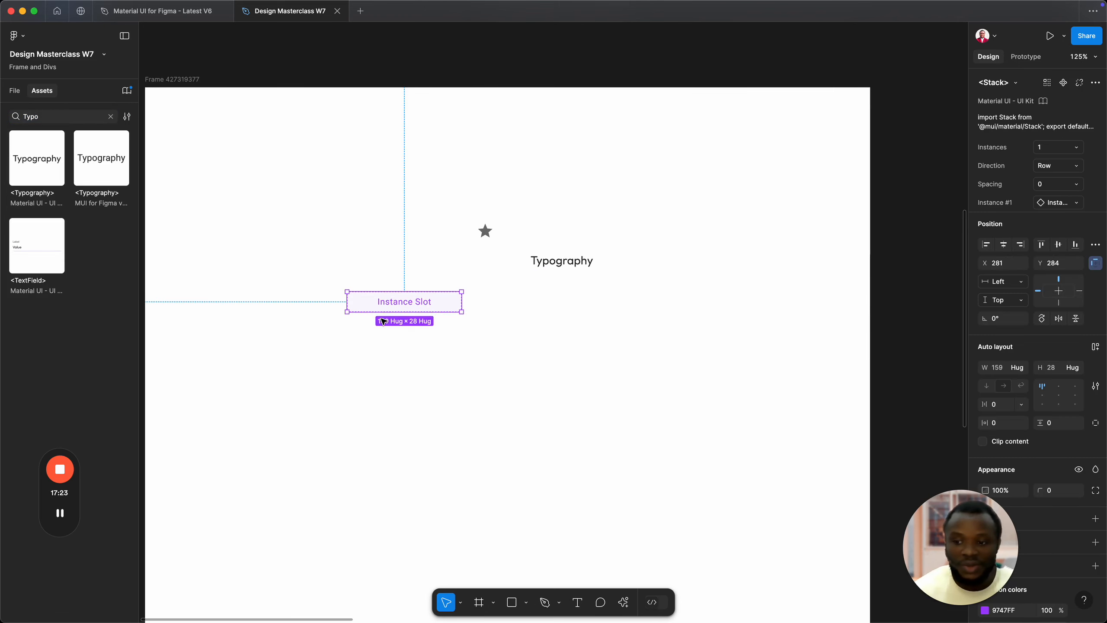
left_click(1066, 148)
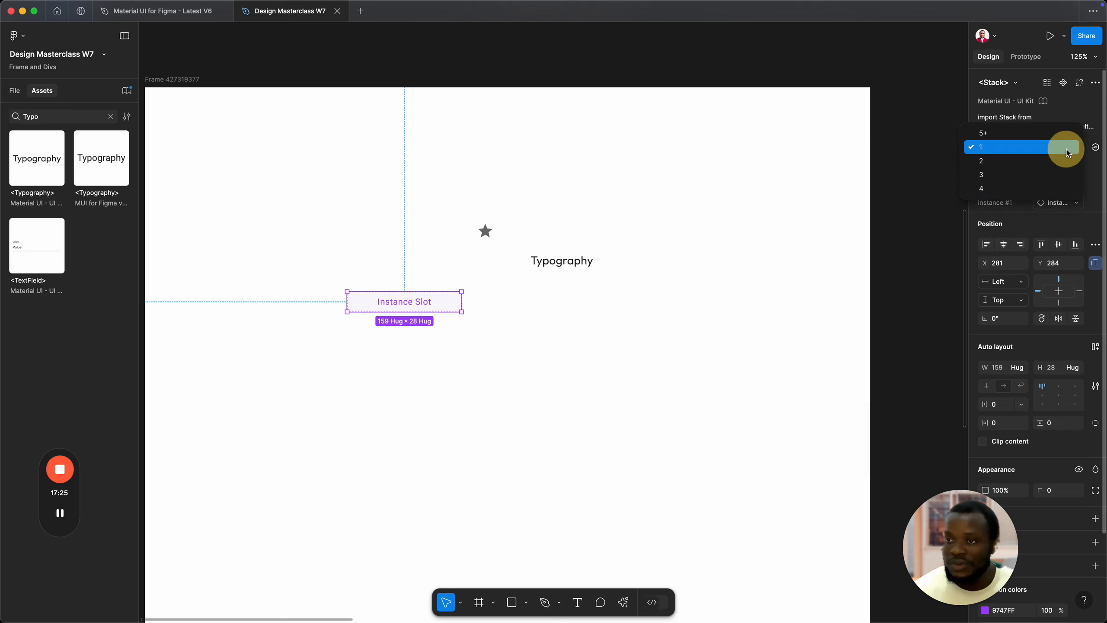
left_click(996, 162)
left_click(996, 169)
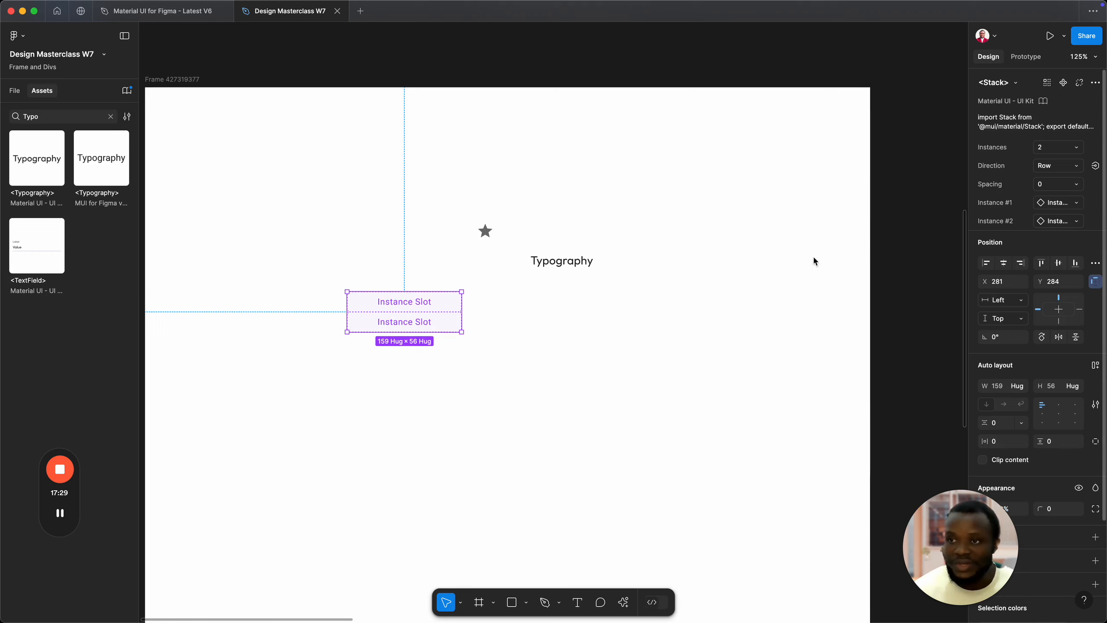
left_click_drag(427, 315, 391, 312)
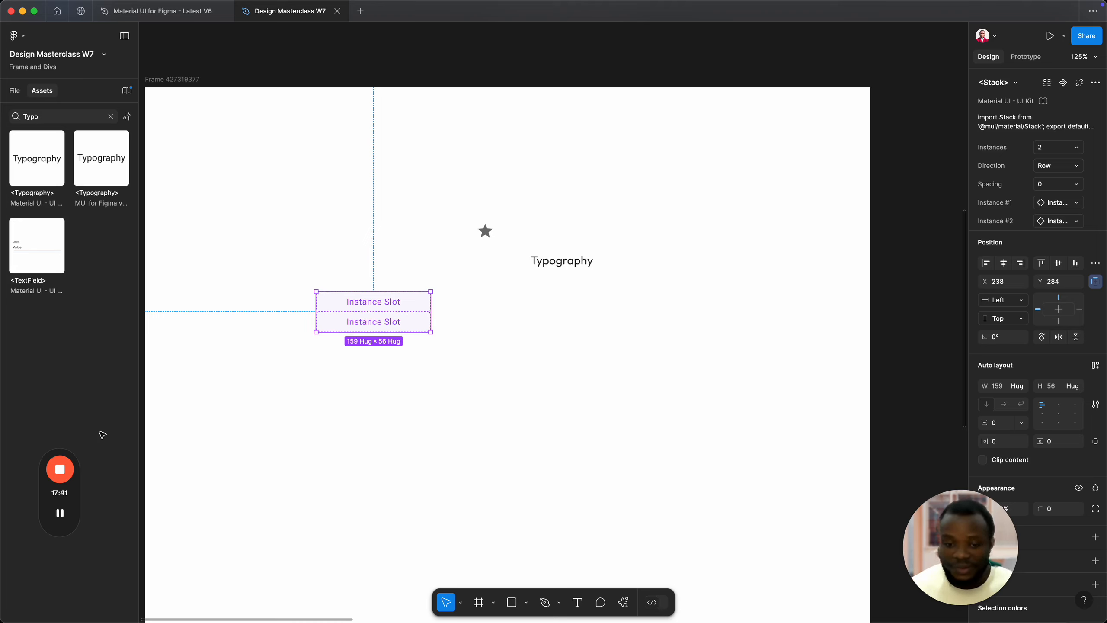
left_click_drag(61, 449, 188, 366)
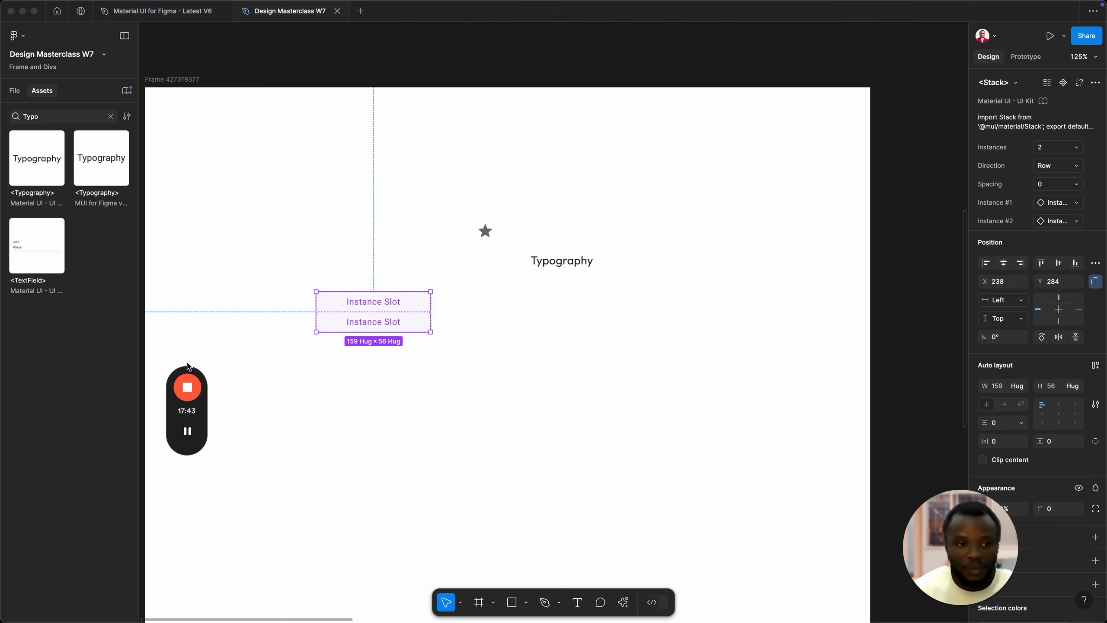
left_click_drag(178, 413, 106, 432)
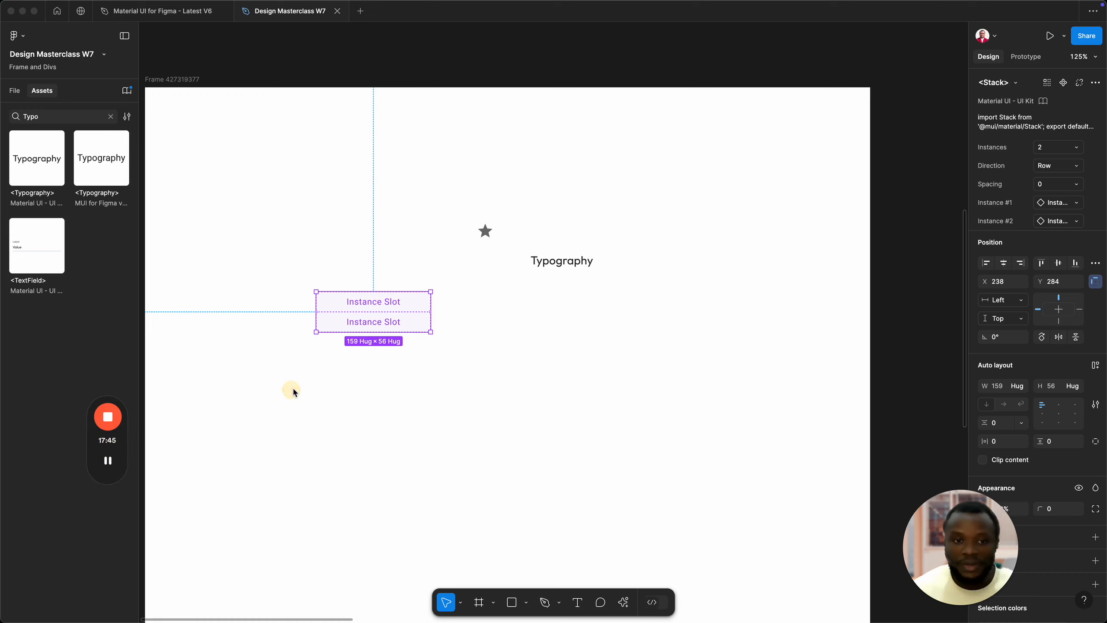
Step: Swap the Stack's Instance #1 slot for the first <Typography> component, searching all libraries for "typo"
left_click(370, 308)
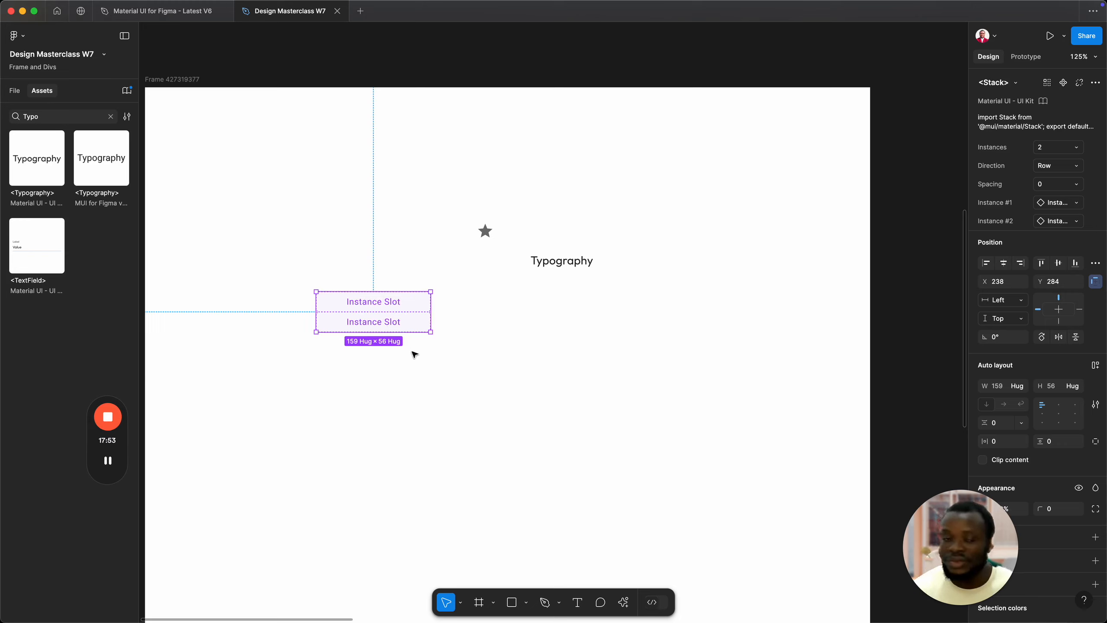
left_click(1059, 203)
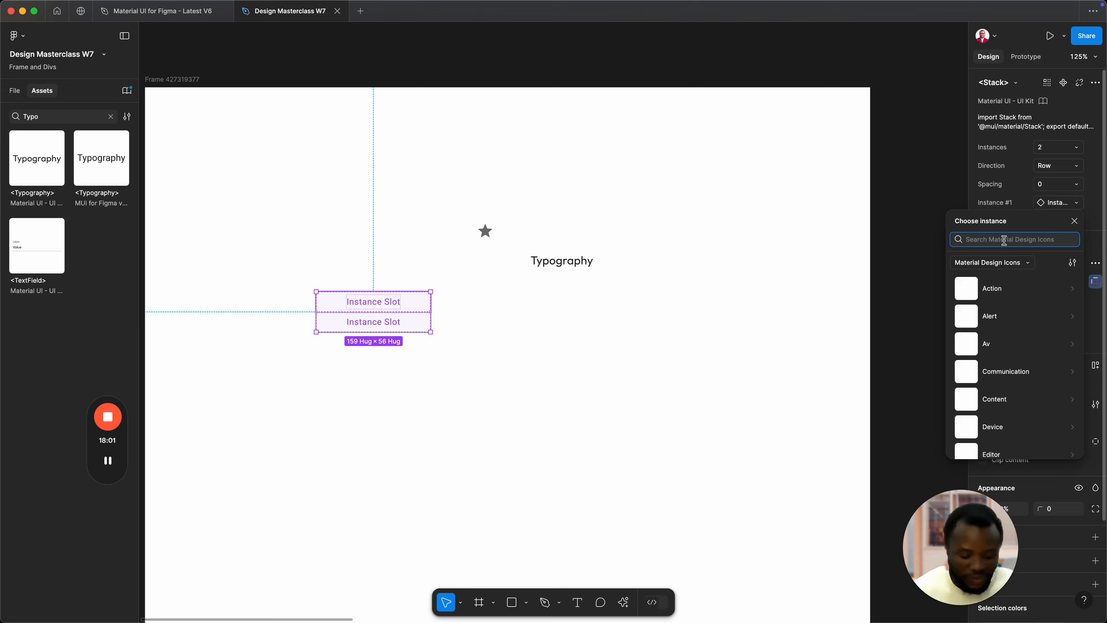
type("typo")
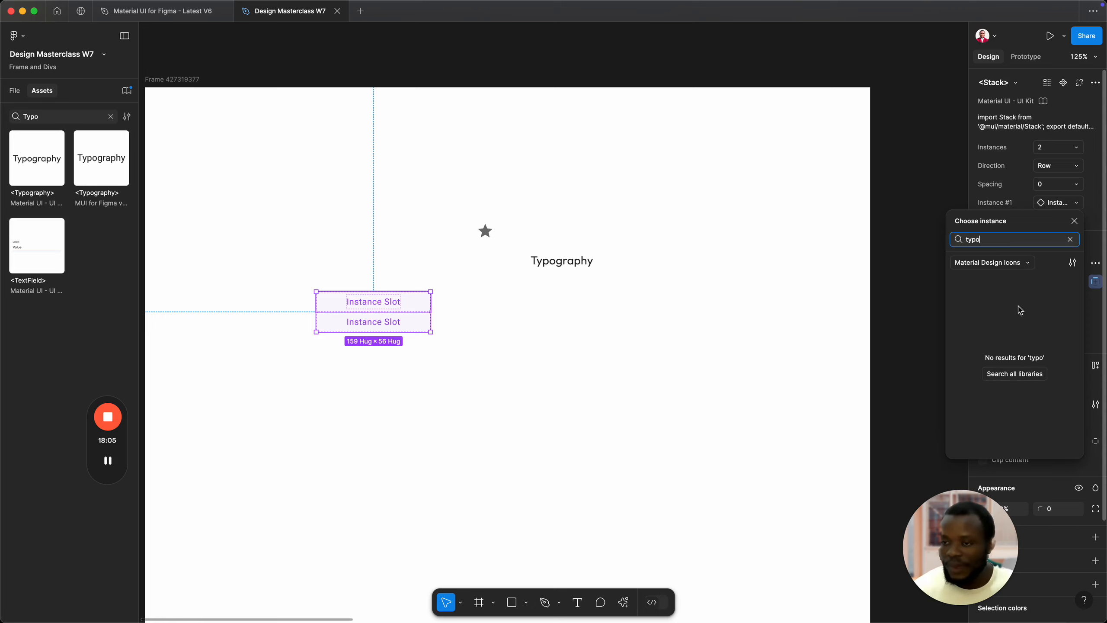
left_click(986, 263)
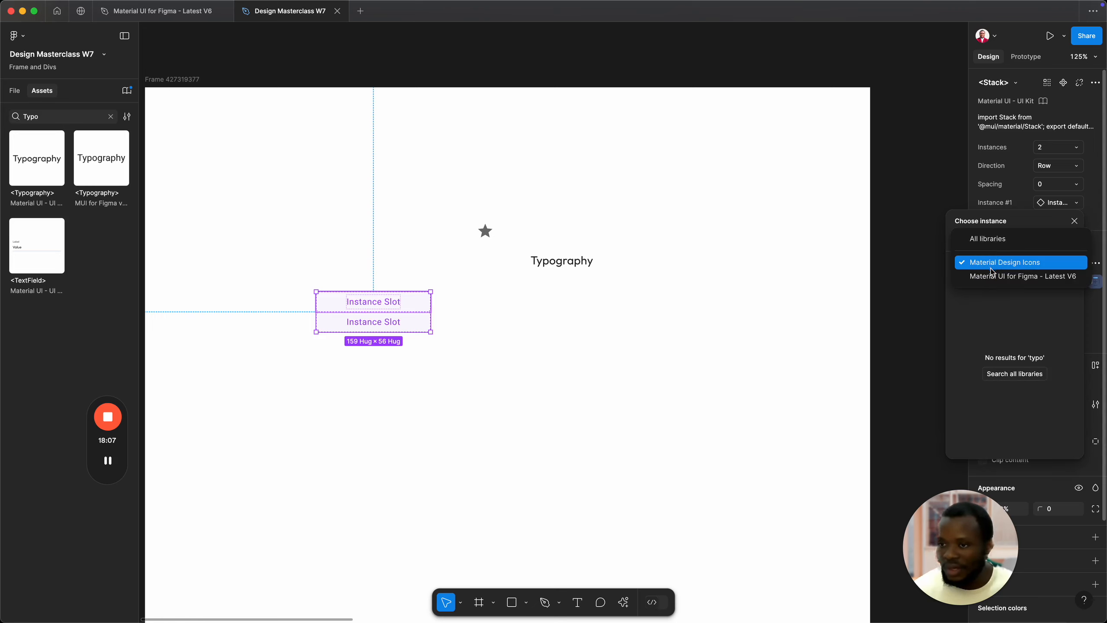
left_click(985, 238)
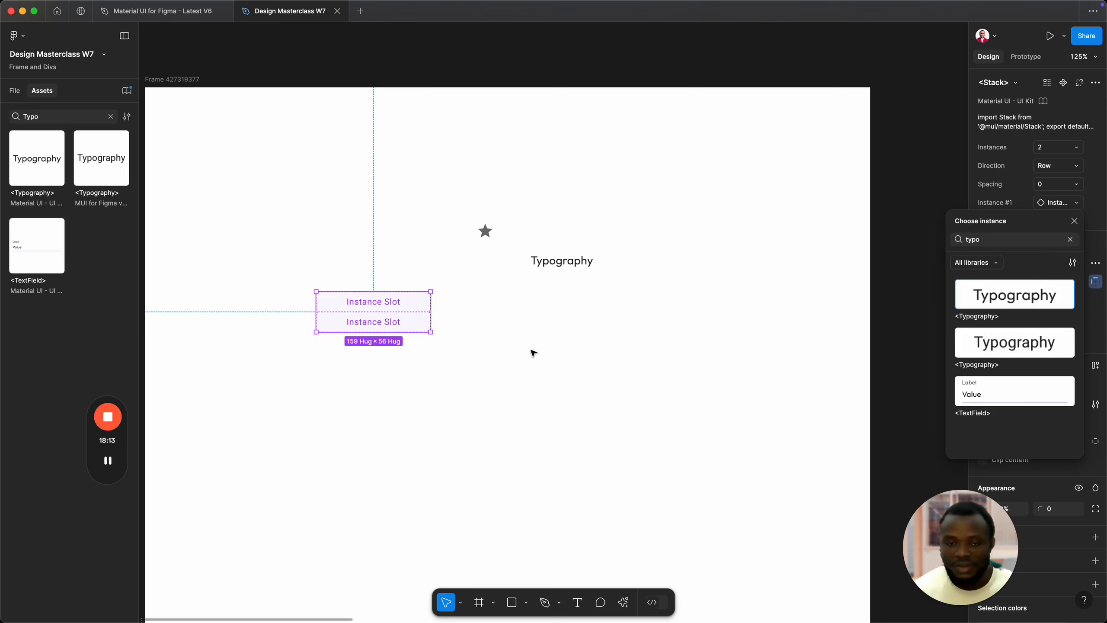
left_click(988, 296)
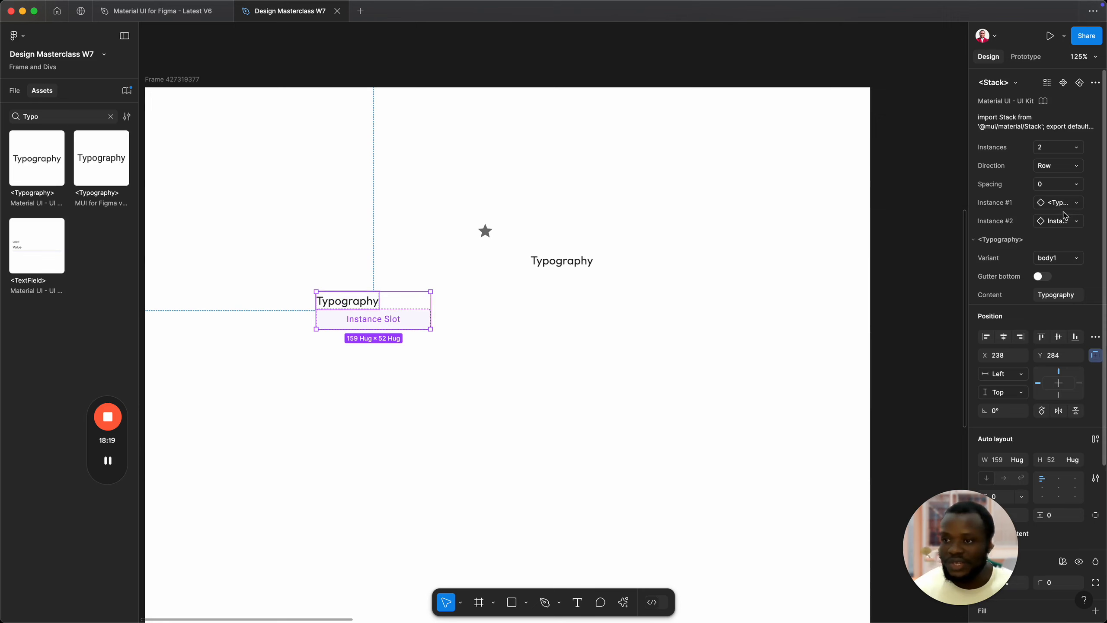
Step: Swap the Stack's Instance #2 slot for the first <Typography> component, searching all libraries for "typogra"
left_click(1055, 221)
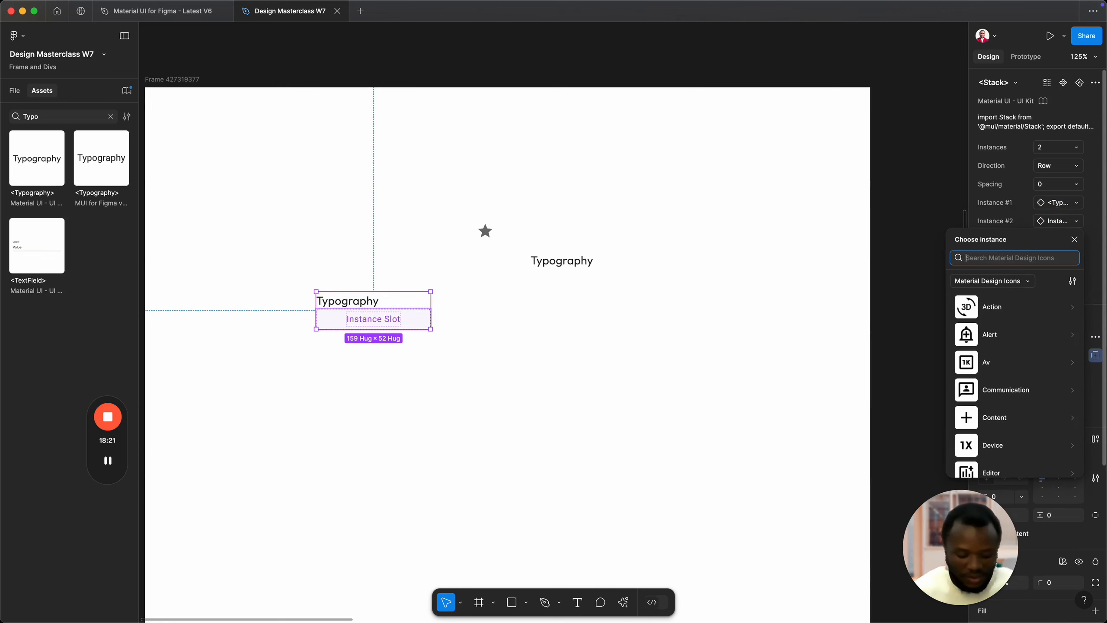
type("typogra")
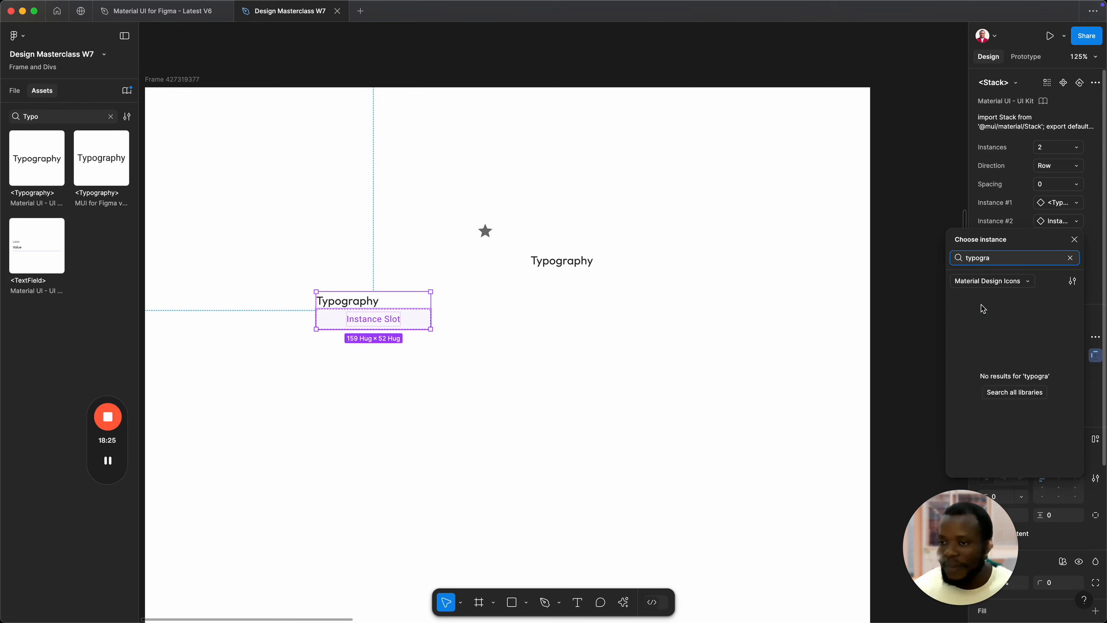
left_click(981, 281)
left_click(976, 255)
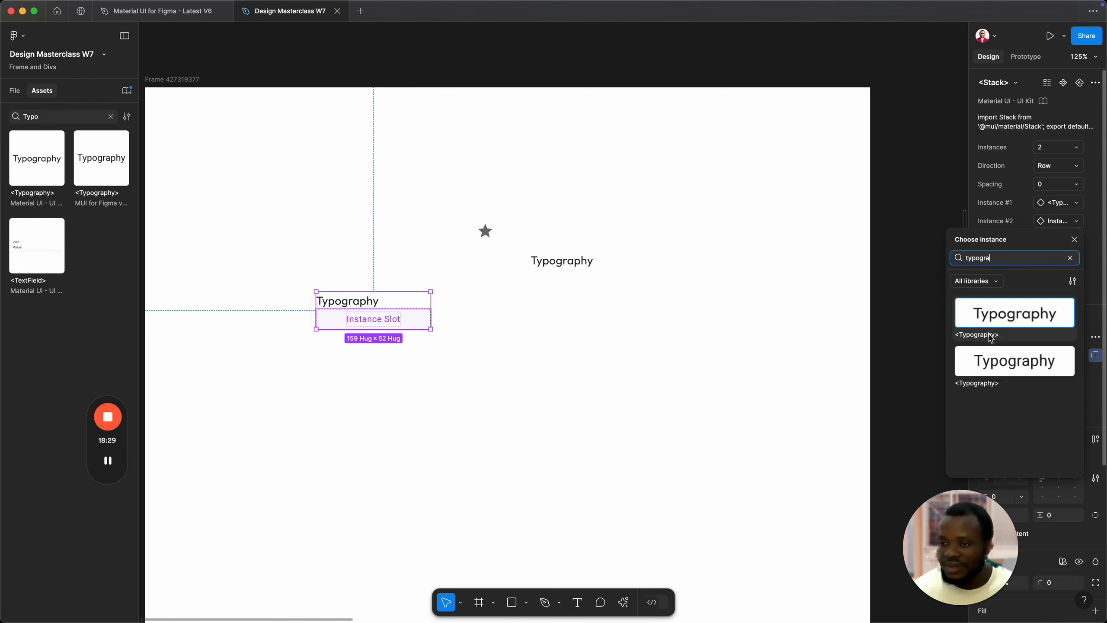
left_click(998, 320)
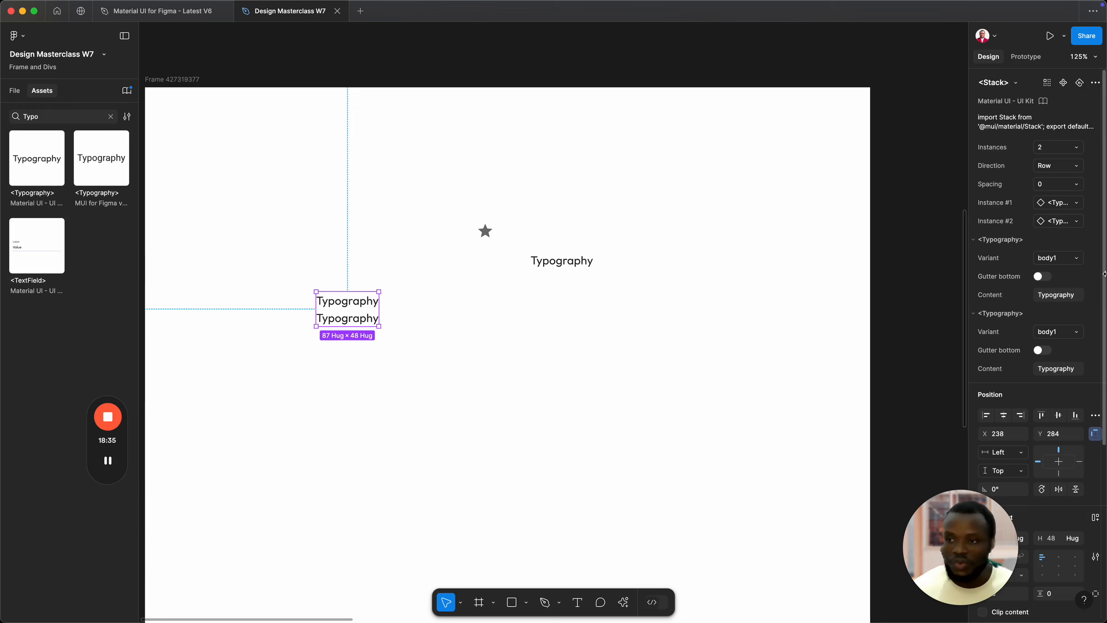
Step: Move the Stack to about X 156, Y 272 and set its first <Typography> variant to h6 after trying h2
left_click(1063, 261)
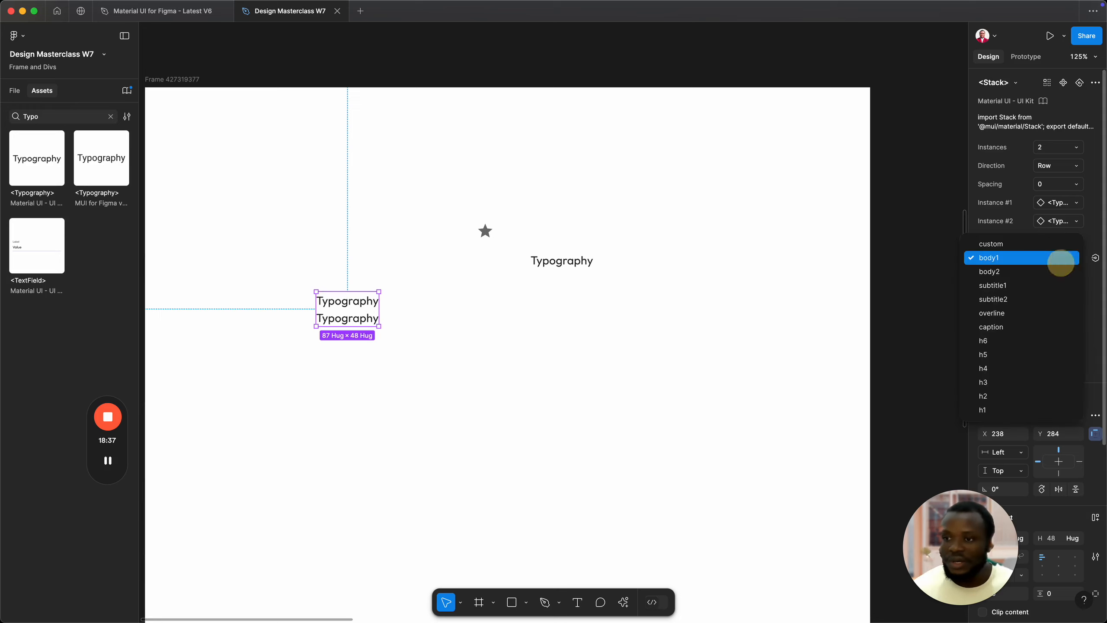
left_click(1008, 396)
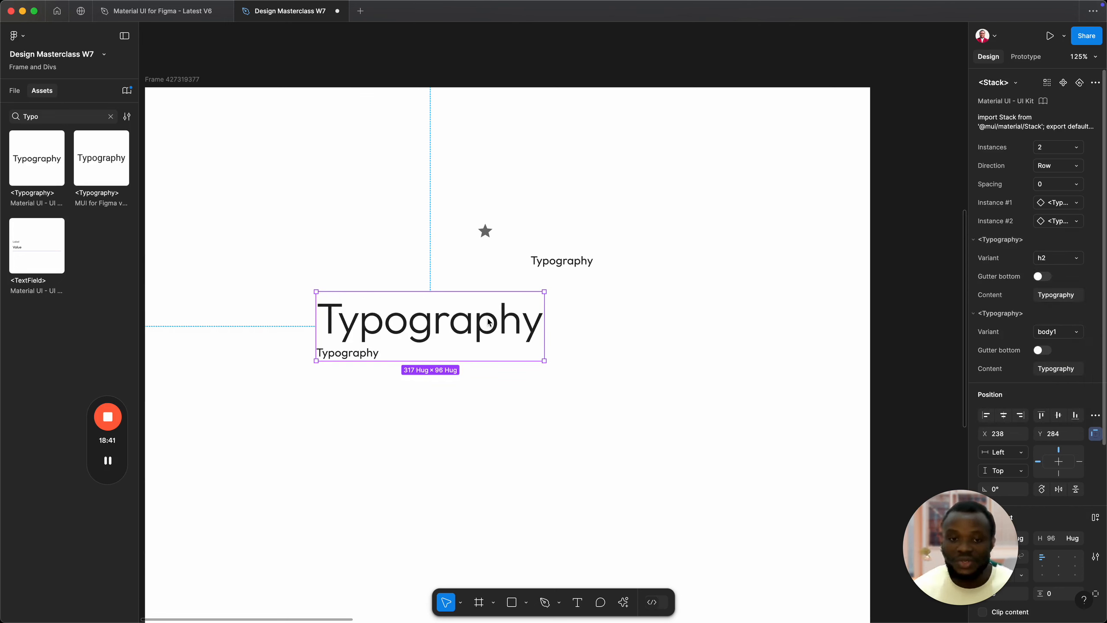
left_click_drag(489, 322, 431, 311)
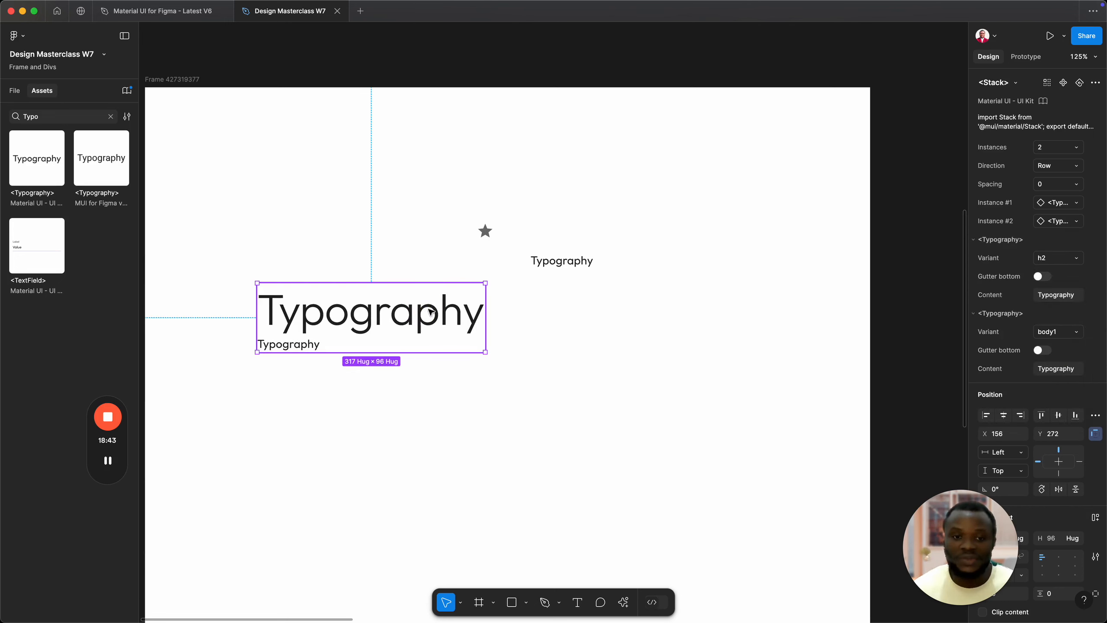
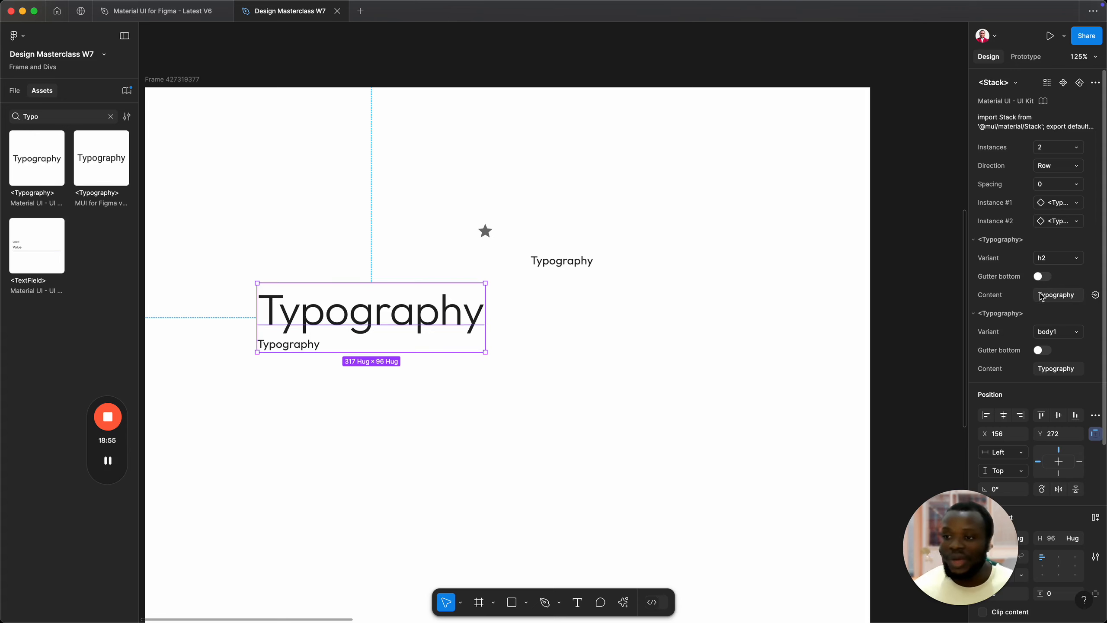
left_click(1055, 261)
left_click(993, 203)
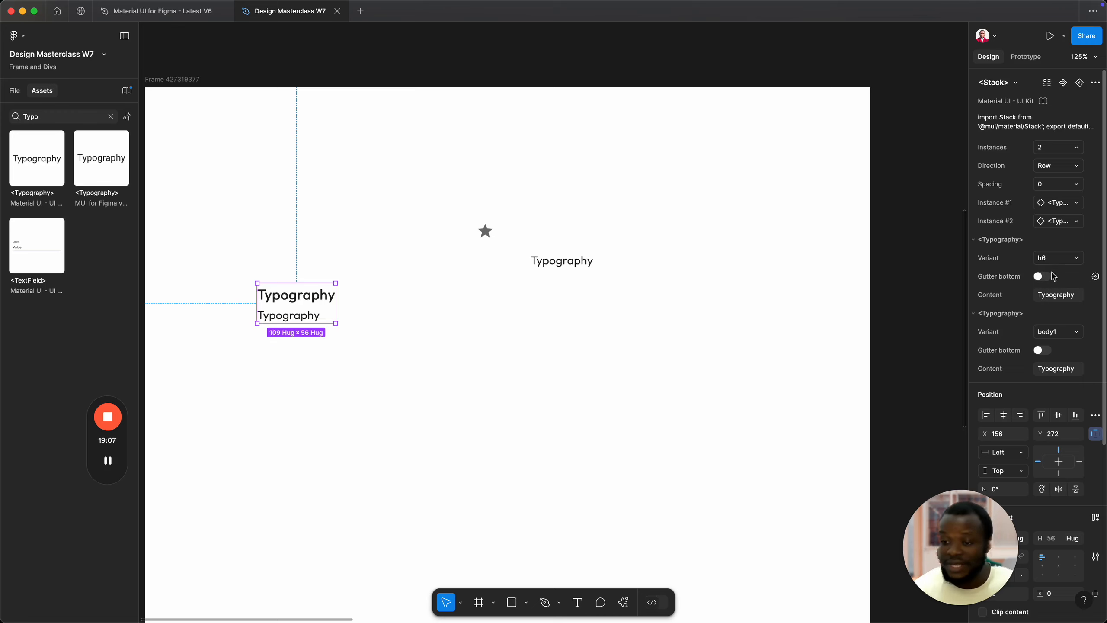
Step: Set the variant of the Stack's second <Typography> to subtitle1 after trying subtitle2
left_click(1052, 334)
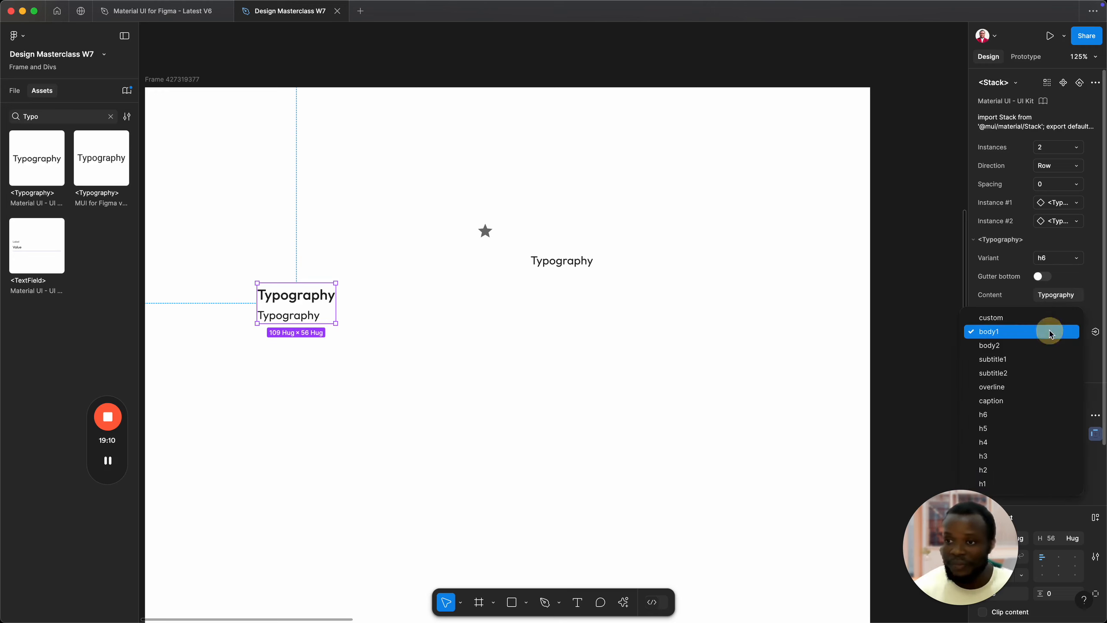
left_click(1018, 376)
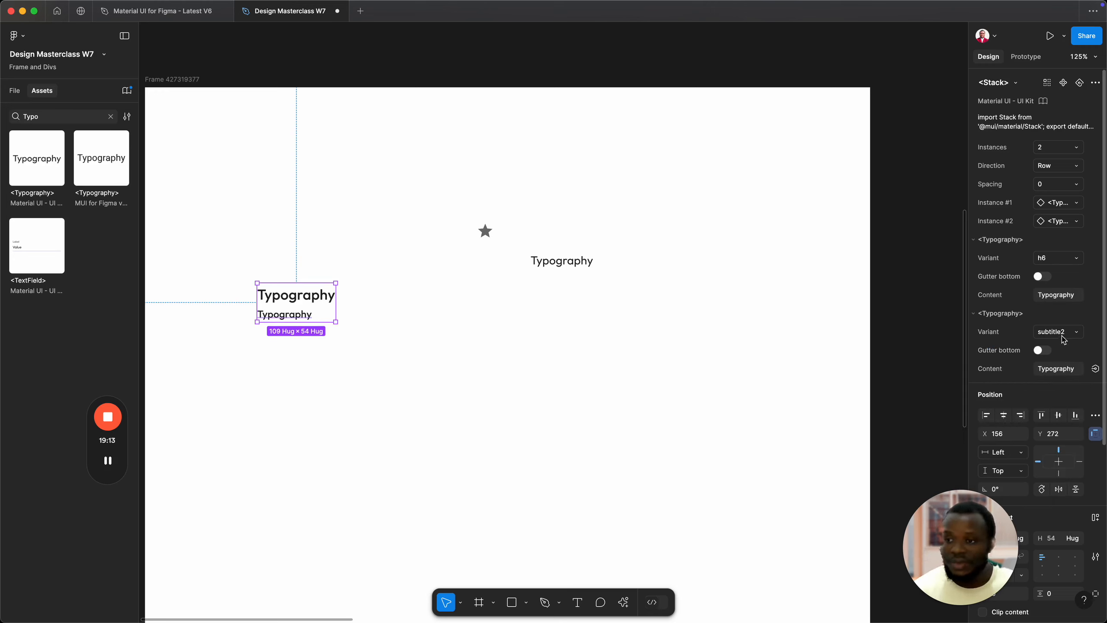
left_click(1043, 336)
left_click(933, 346)
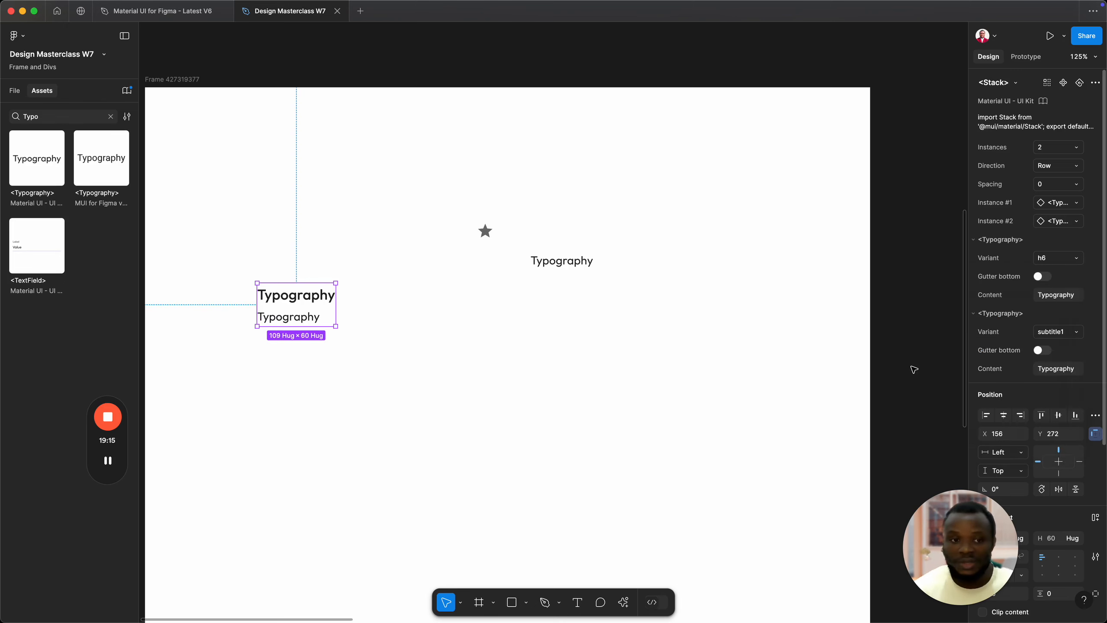
Step: Move the star icon button beside the Stack, to about X 399, Y 272 in the frame
left_click(485, 231)
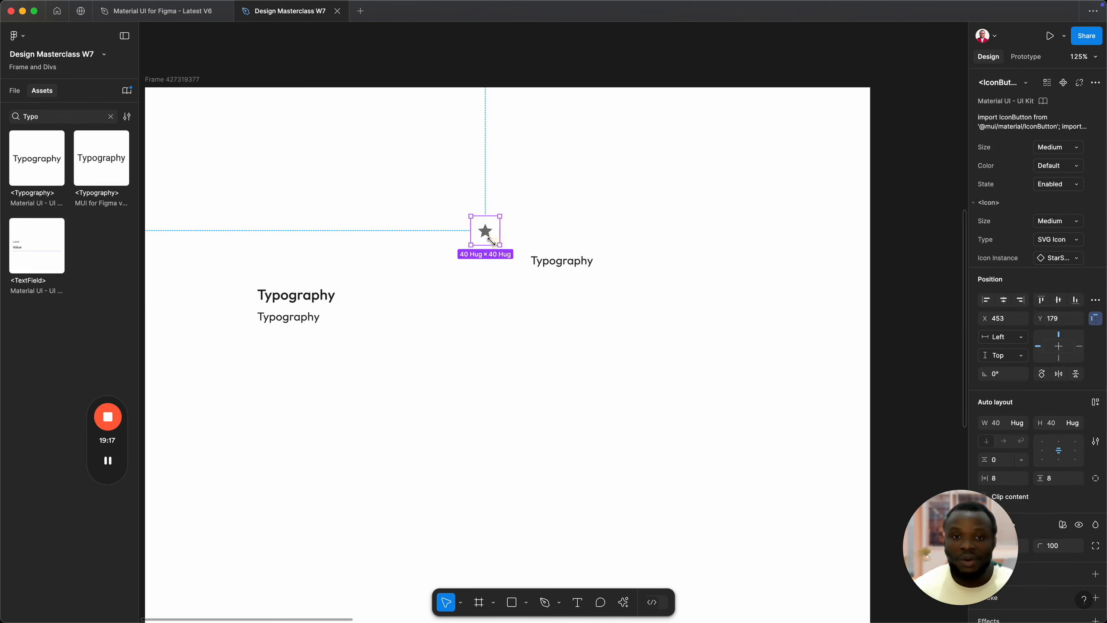
left_click_drag(487, 233, 490, 305)
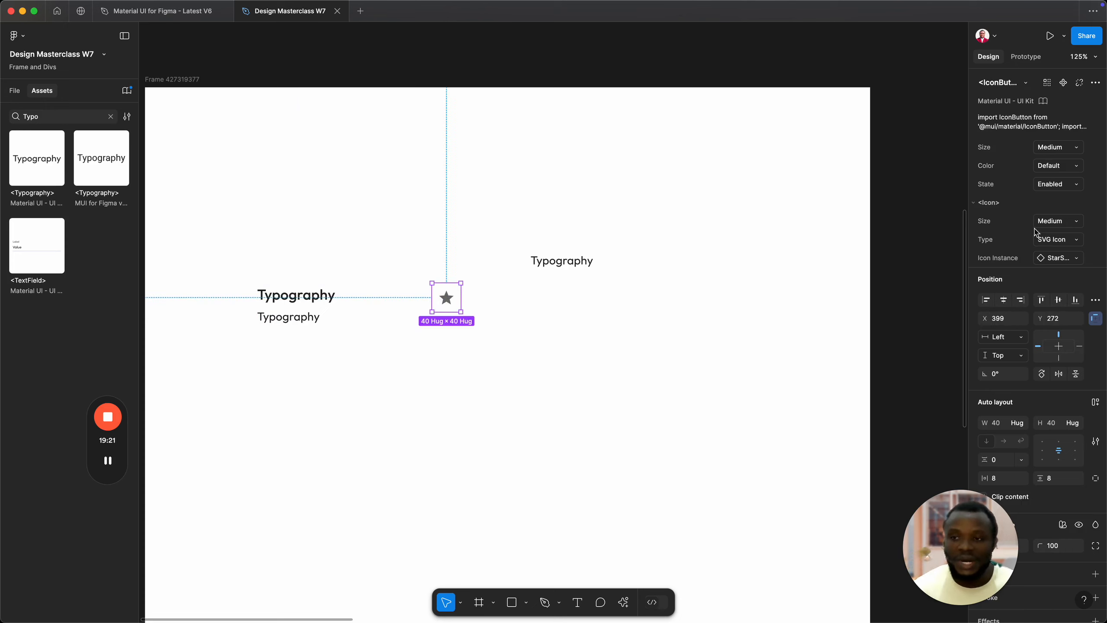
left_click(1070, 258)
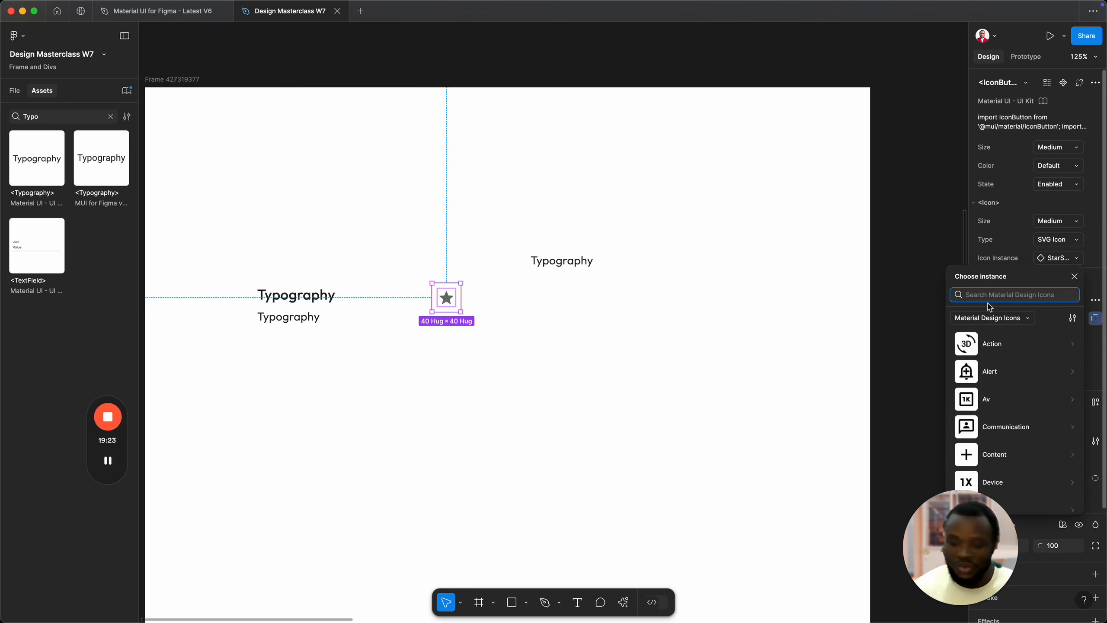
type("d")
type("lose")
key("Escape")
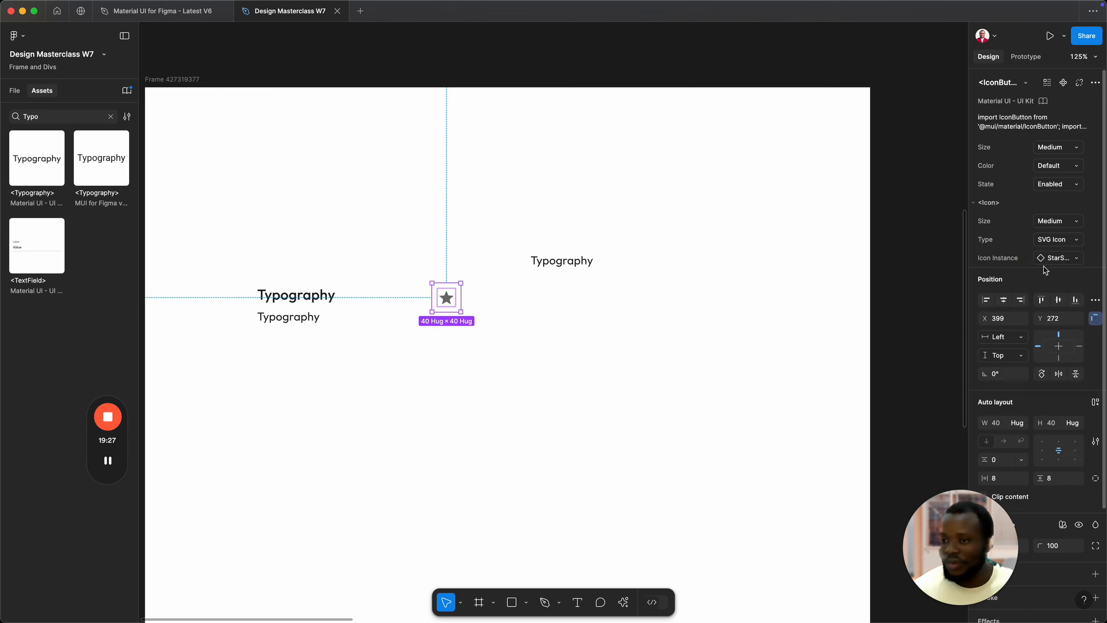
Step: Swap the icon button's star for the close icon, searching Material Design Icons for "close"
left_click(1070, 264)
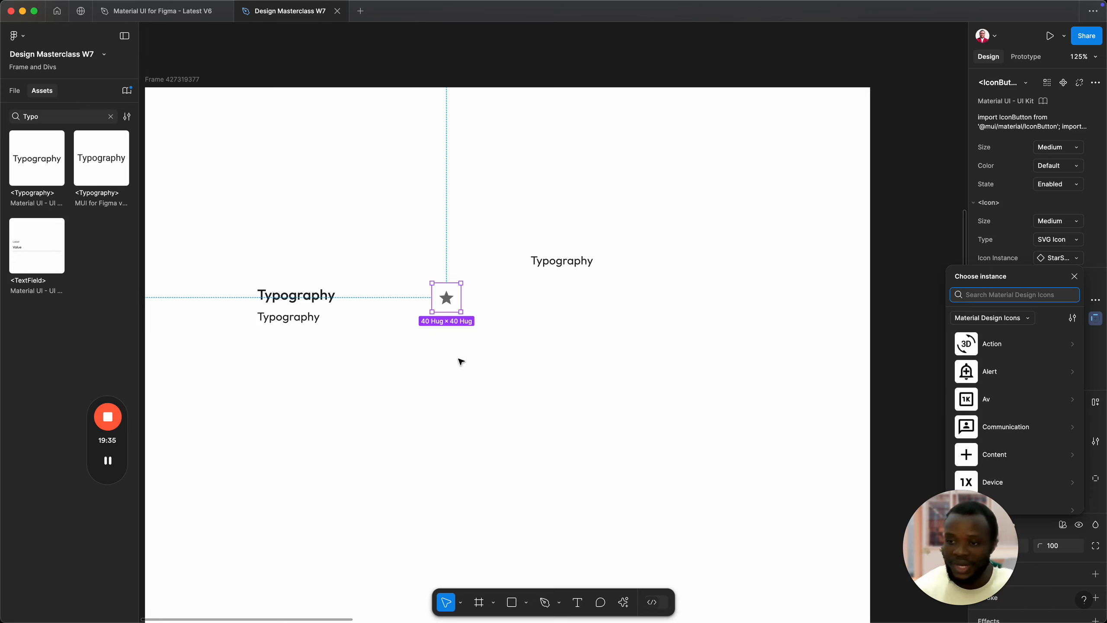
type("close")
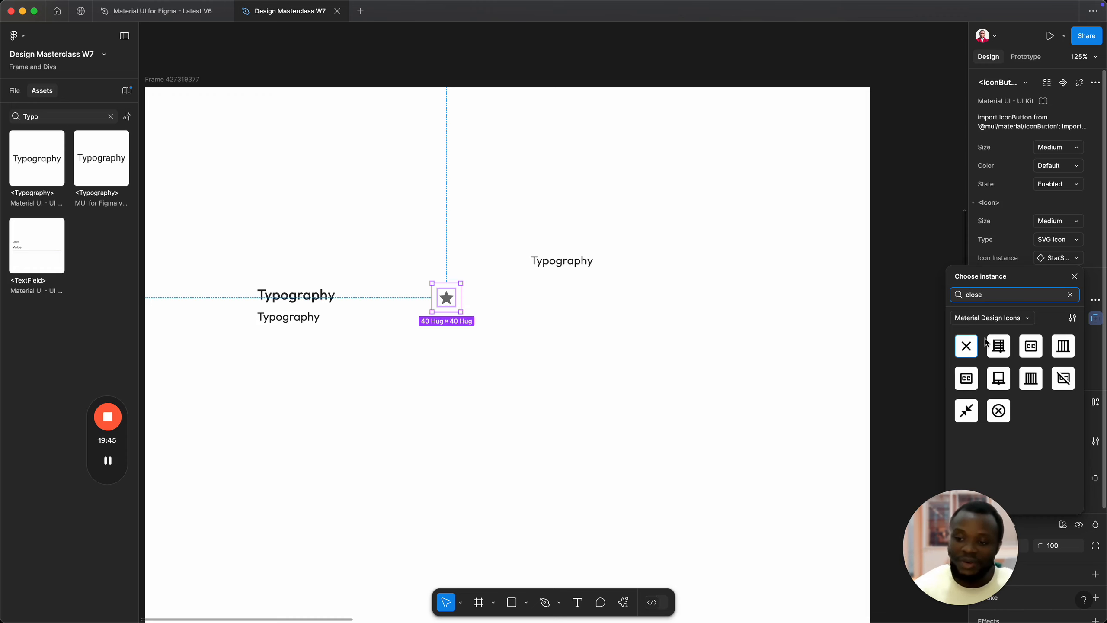
left_click(965, 346)
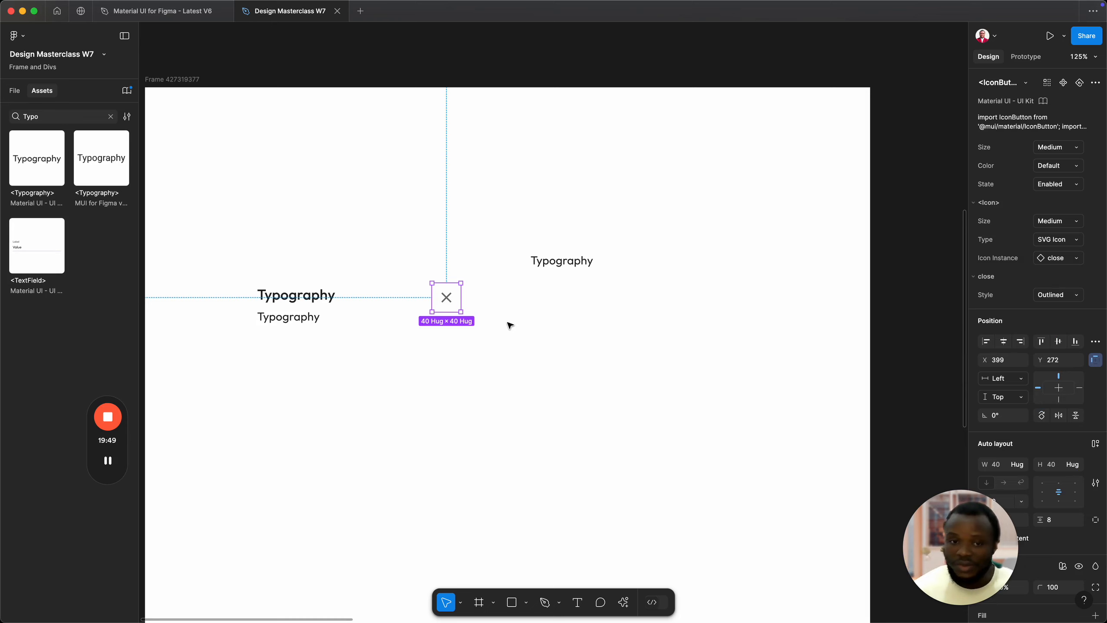
Step: Select the two-line Typography Stack together with the close icon button and wrap them in an auto layout frame
scroll(510, 325, "up", 2)
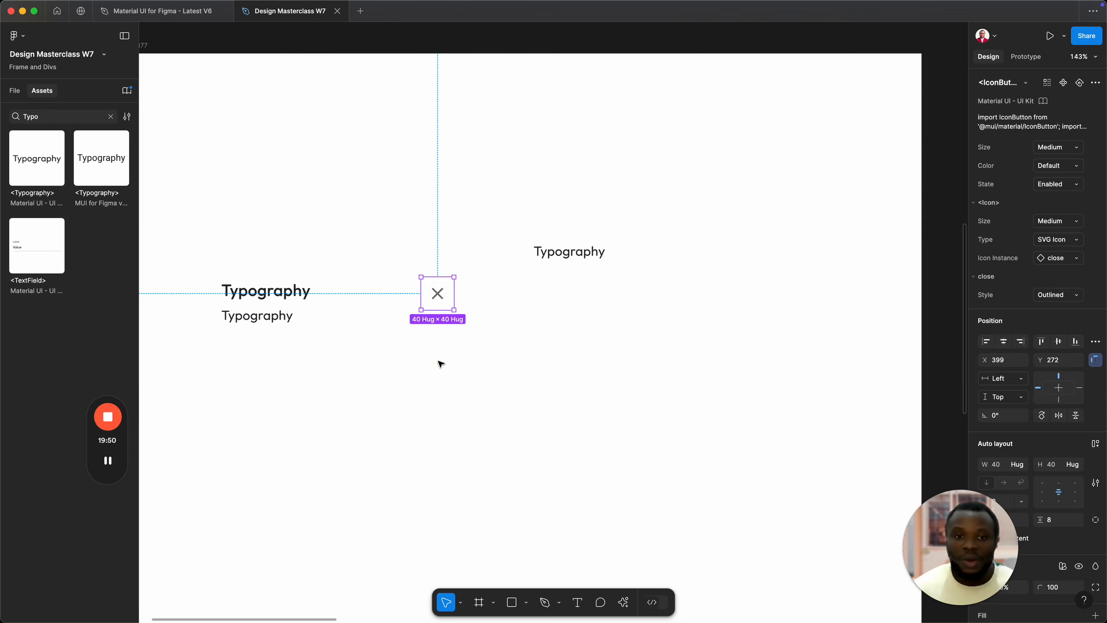
left_click(343, 331)
left_click(279, 296)
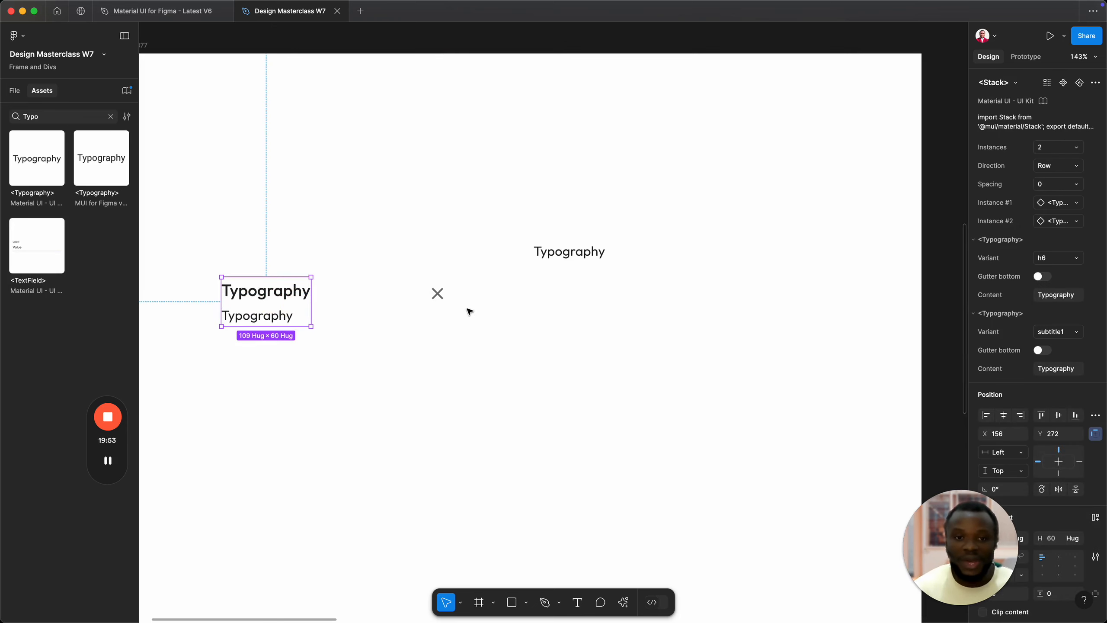
left_click(429, 296)
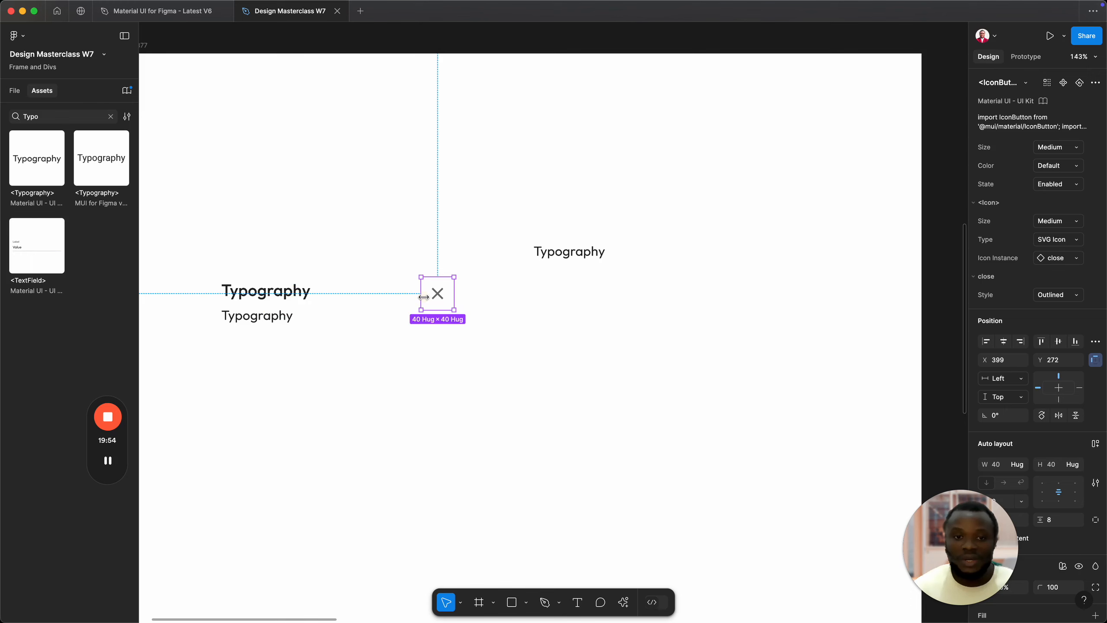
left_click(303, 296)
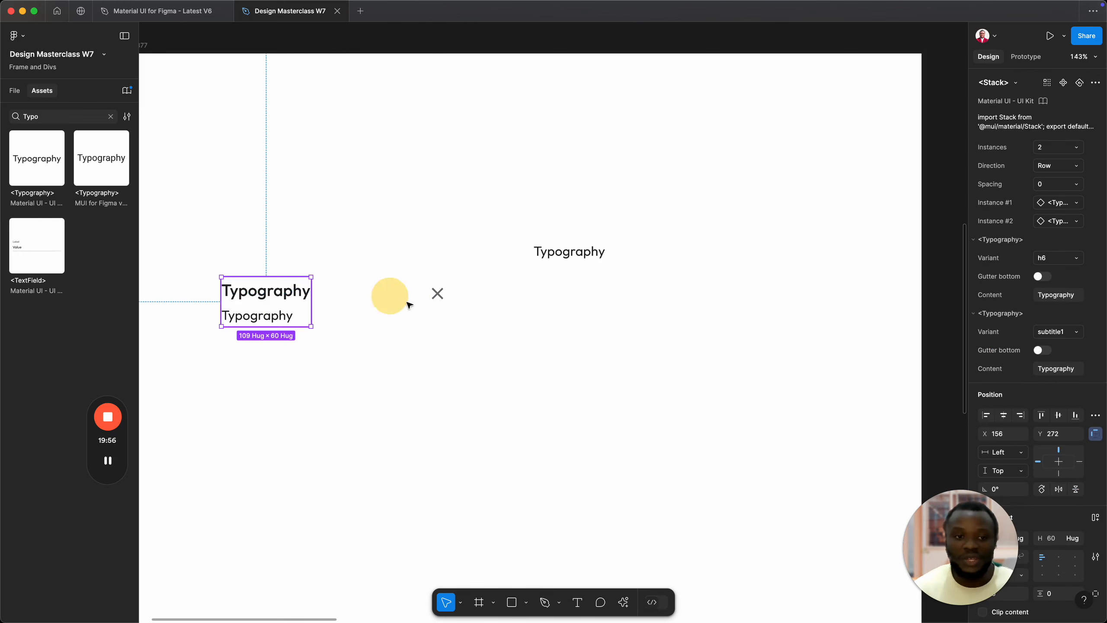
left_click(442, 305)
left_click_drag(236, 265, 455, 336)
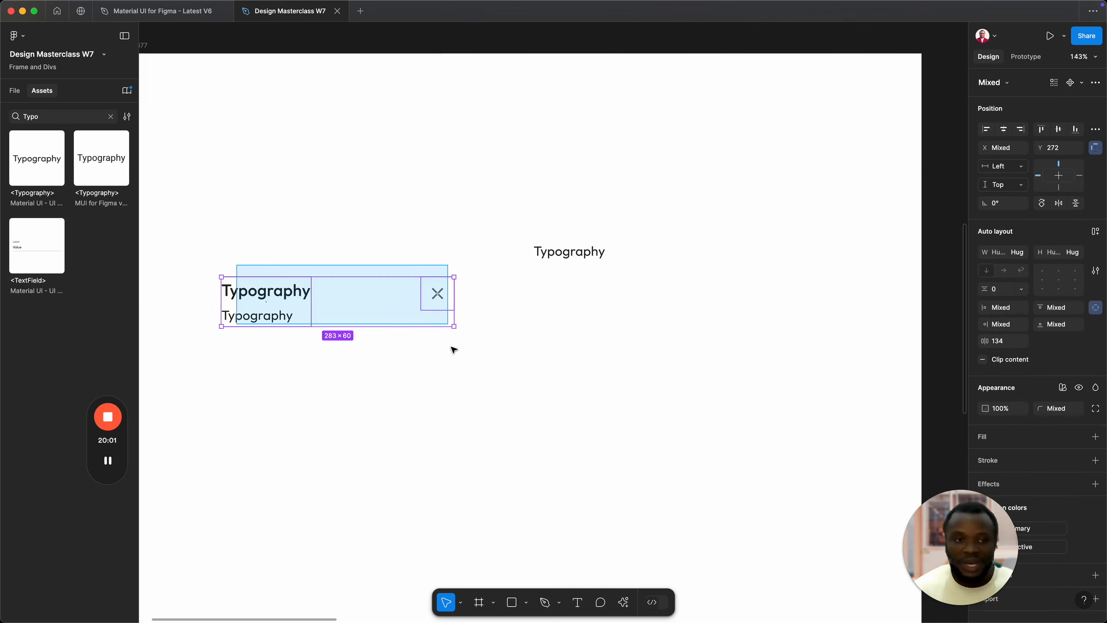
left_click(435, 296)
right_click(437, 297)
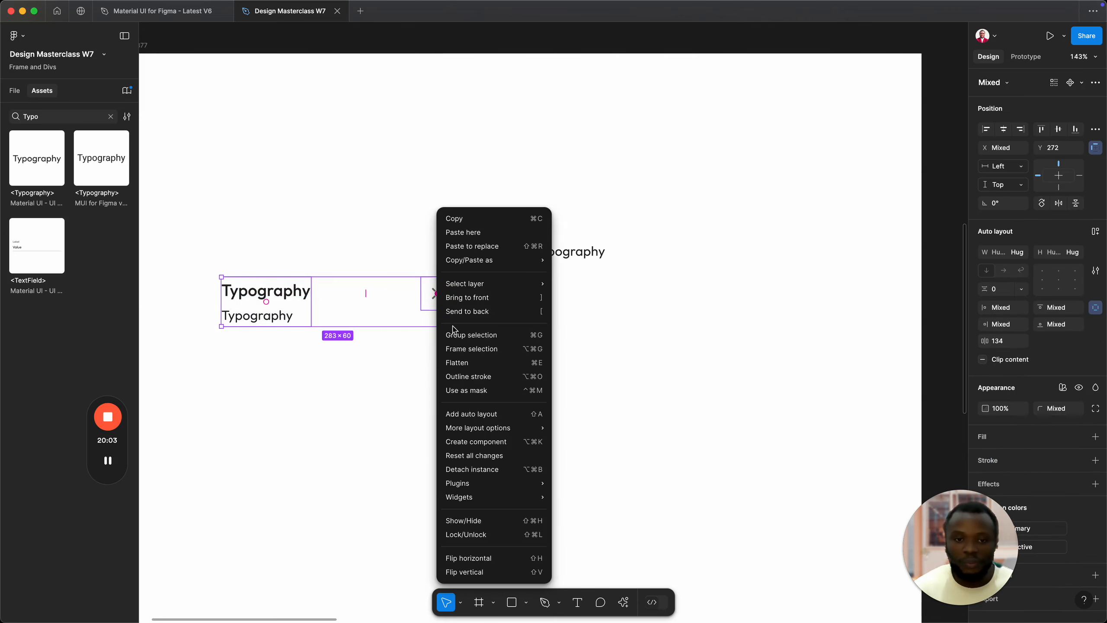
left_click(478, 417)
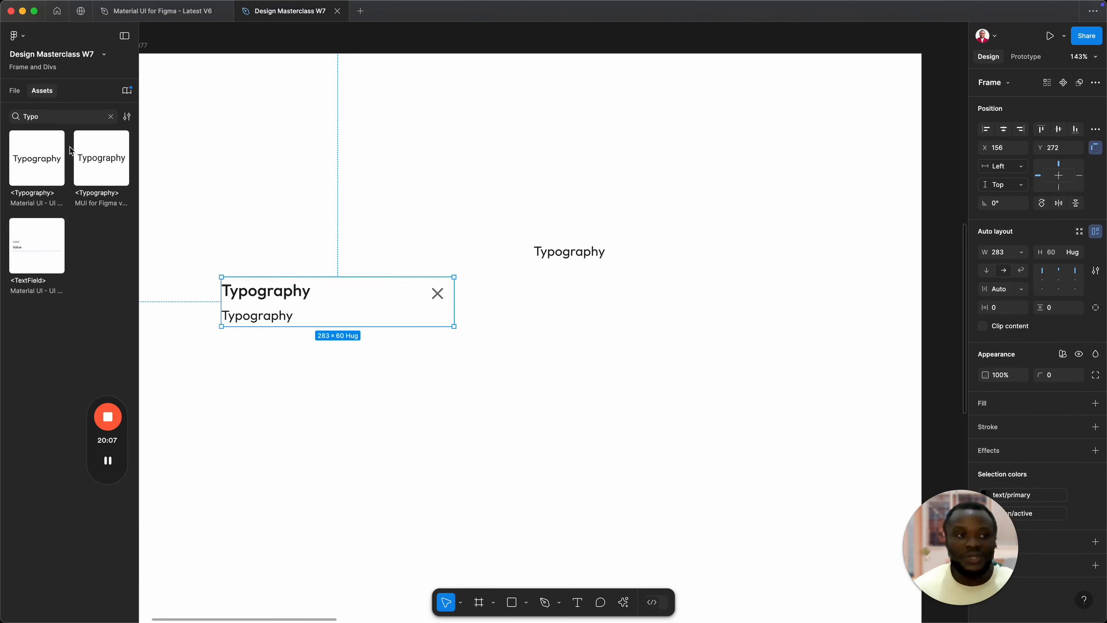
Step: Rename the new auto layout frame holding the Typography Stack and close icon to Stack
left_click(15, 91)
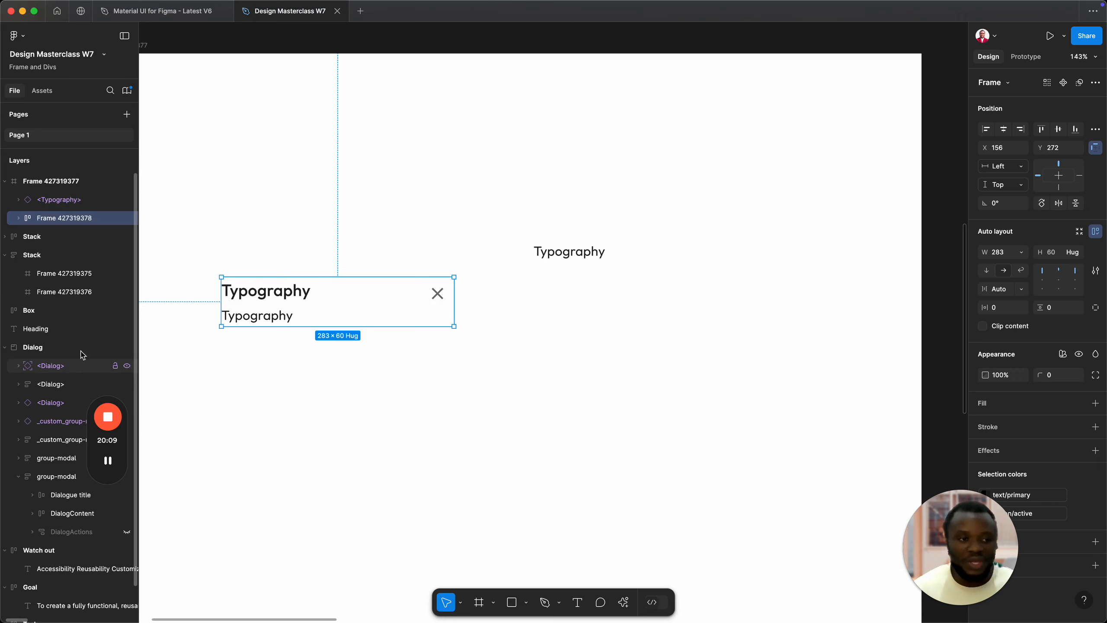
left_click(65, 223)
double_click(65, 222)
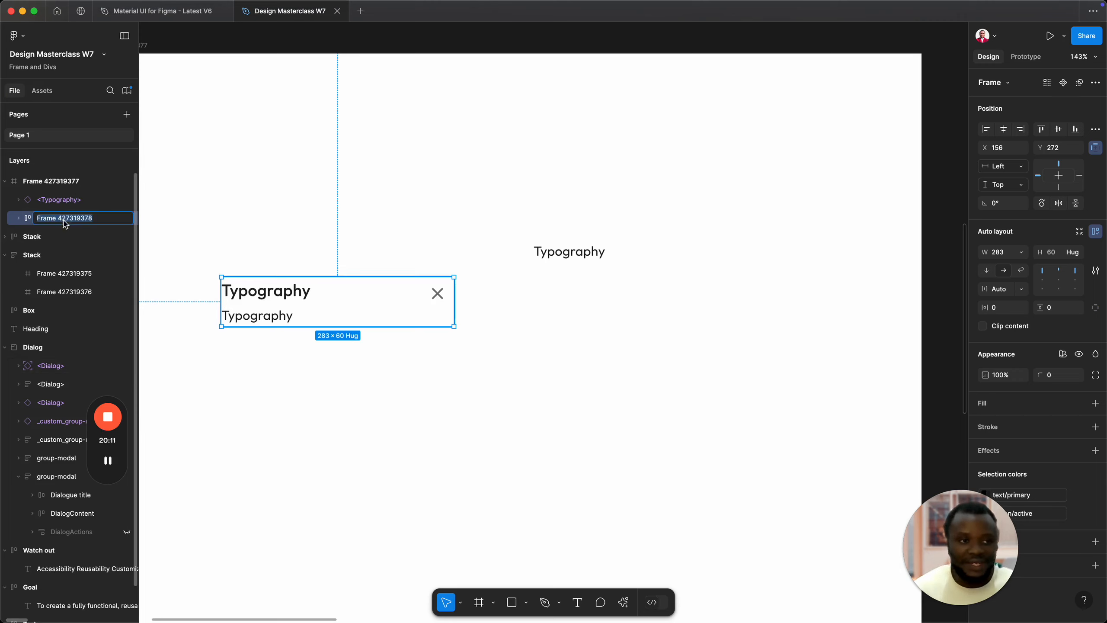
type("Stack")
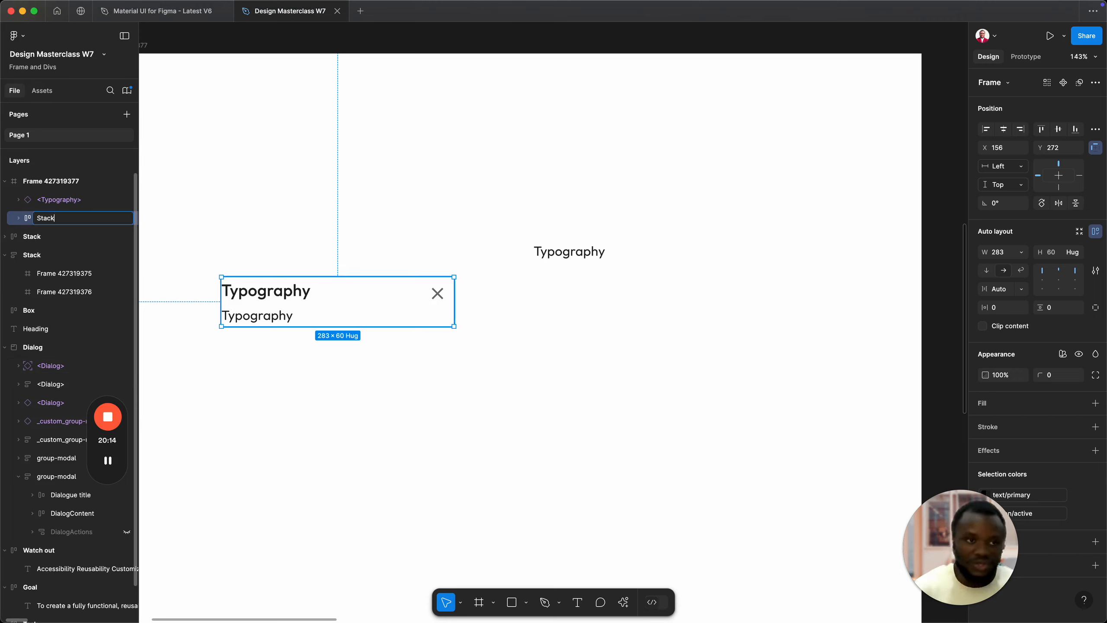
key("Return")
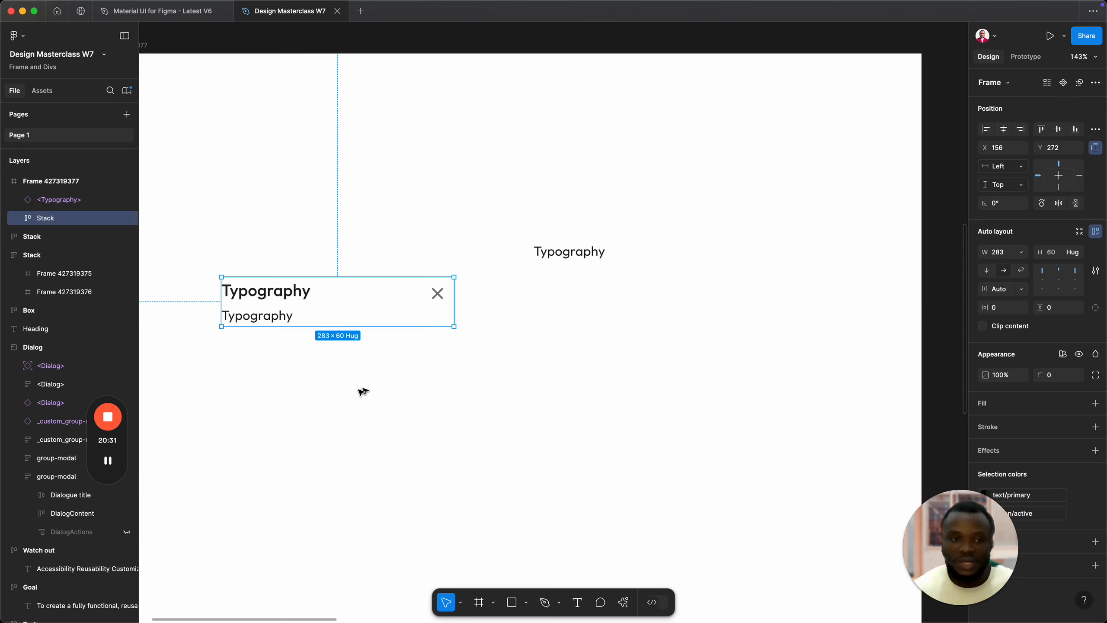
Step: Move the Stack frame to about X 212, Y 216 and the loose <Typography> toward the parent frame's upper right
left_click_drag(266, 296, 314, 261)
left_click(571, 260)
left_click_drag(580, 253, 726, 110)
Step: Convert the Stack frame into a component and rename it DialogHeader
left_click(361, 255)
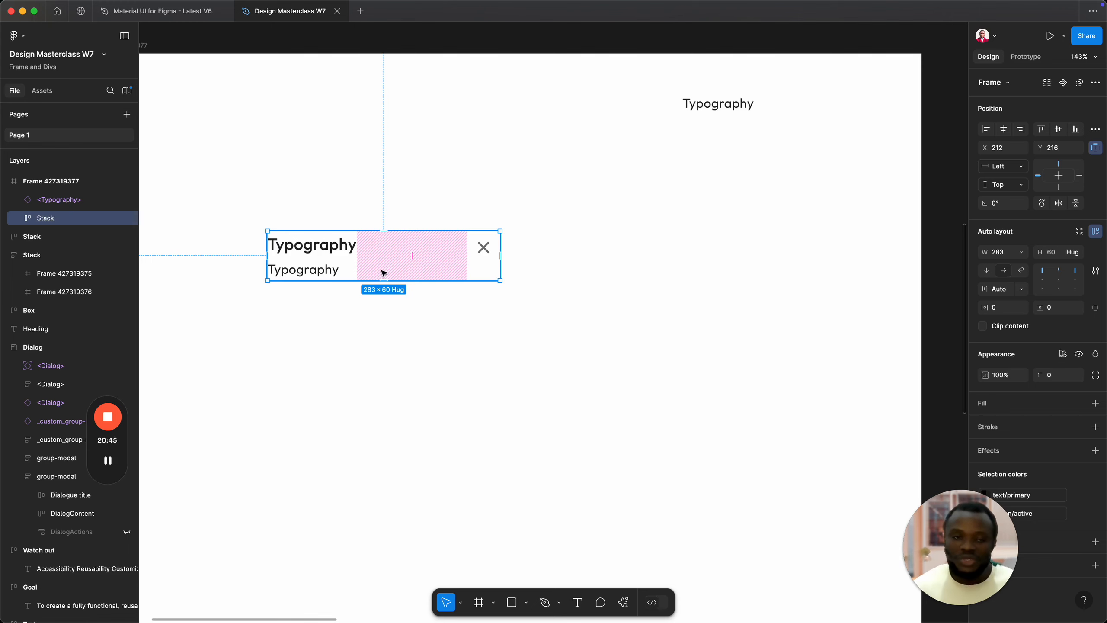
right_click(320, 259)
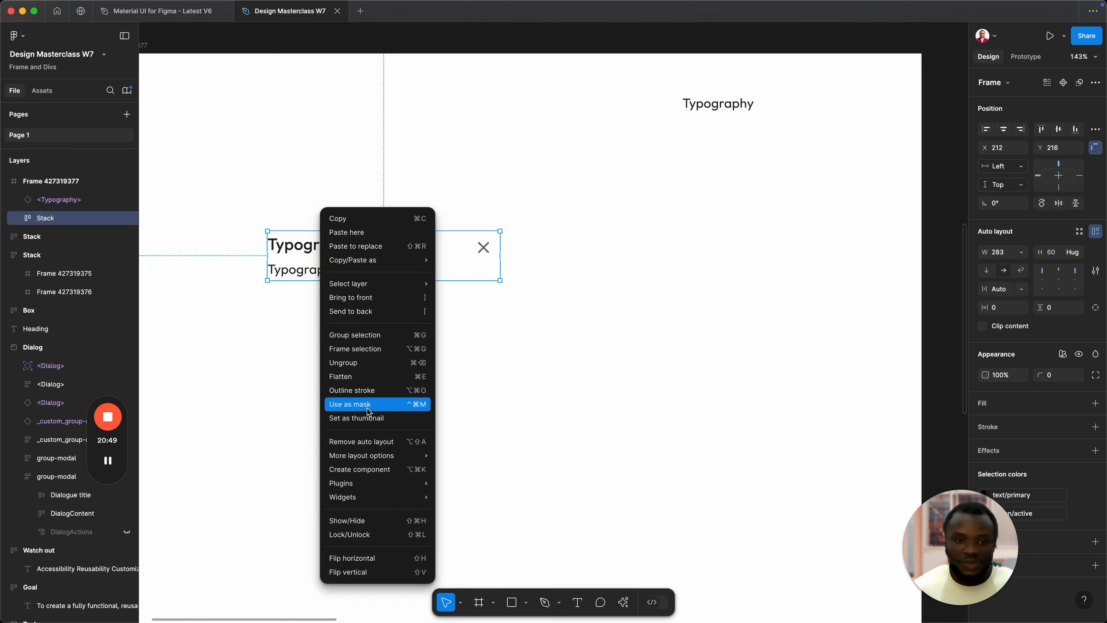
left_click(373, 469)
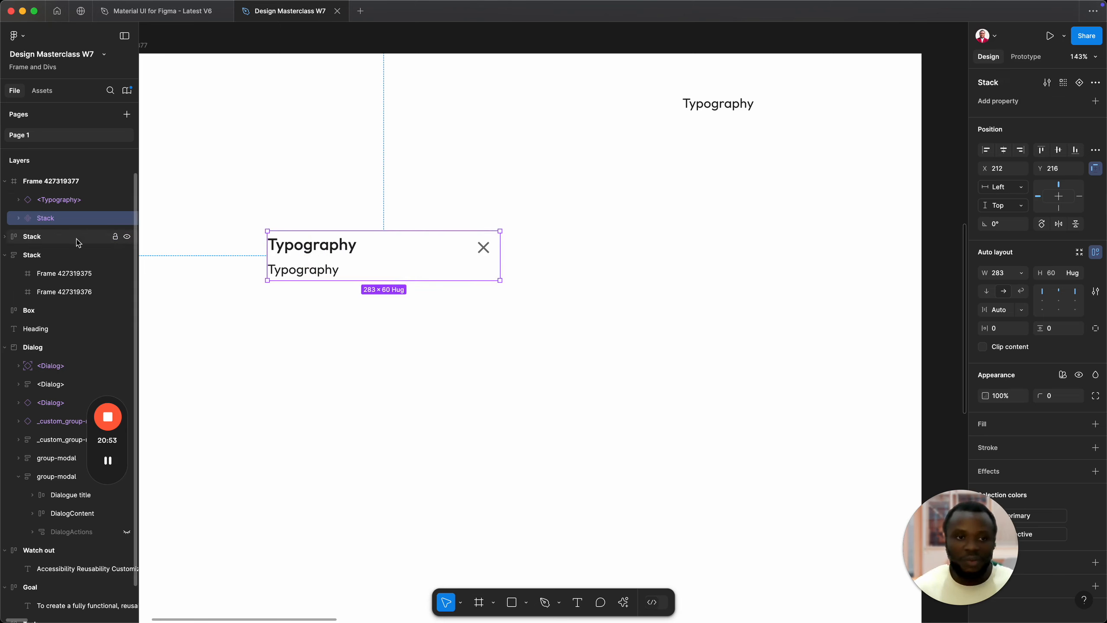
double_click(43, 218)
type("D")
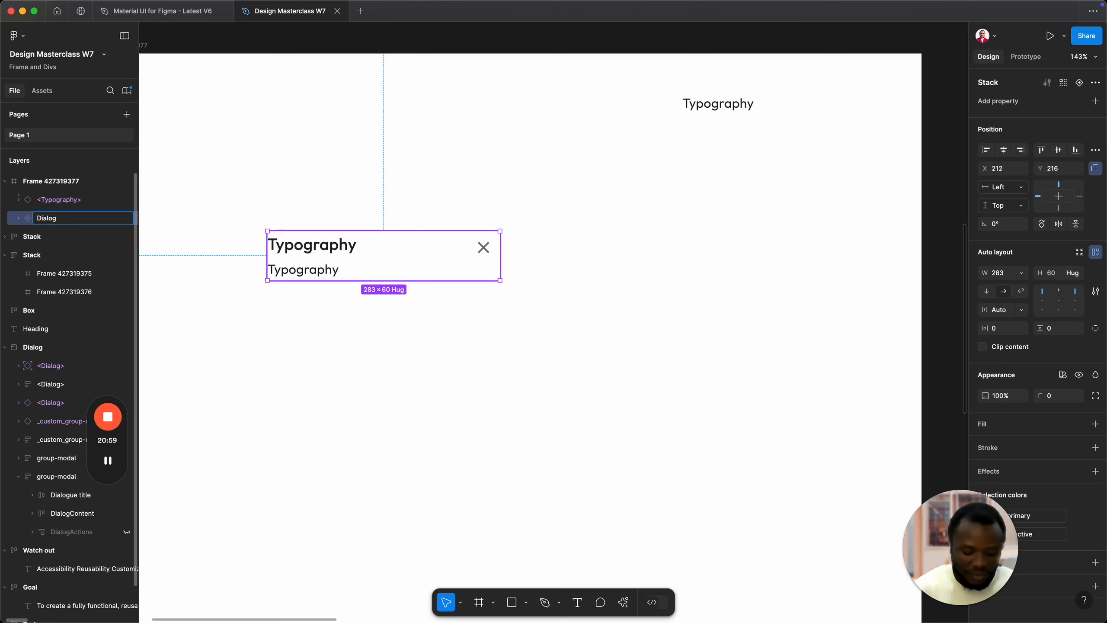
type("ialog")
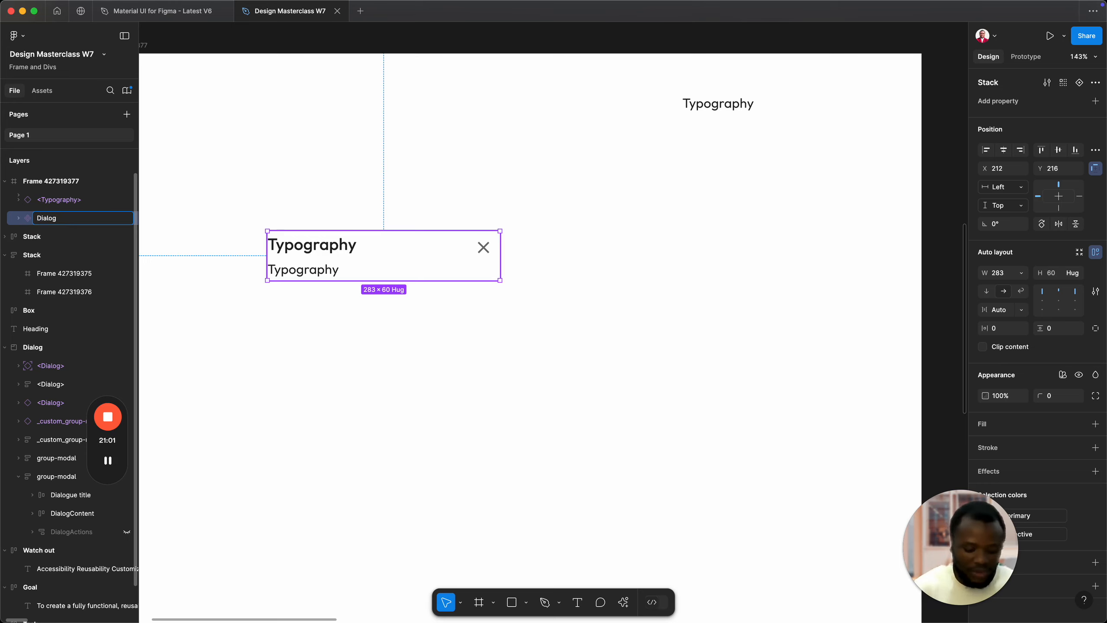
type("Header")
key("Return")
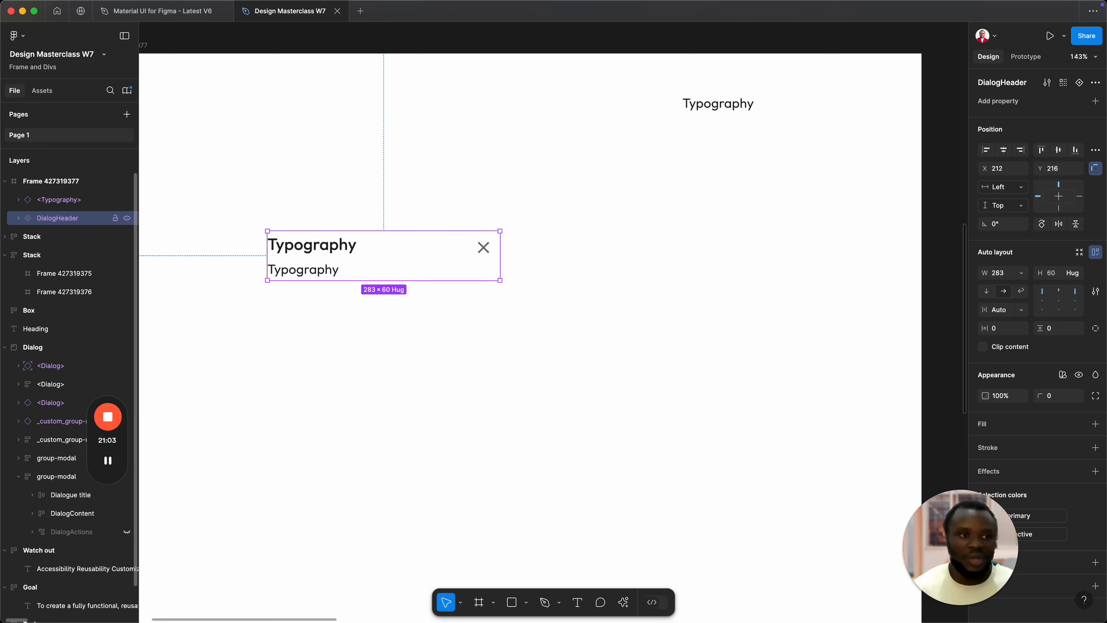
Step: Switch to the browser to check the API component list on the Material UI Dialog documentation page, and return to Figma
key("super+Tab")
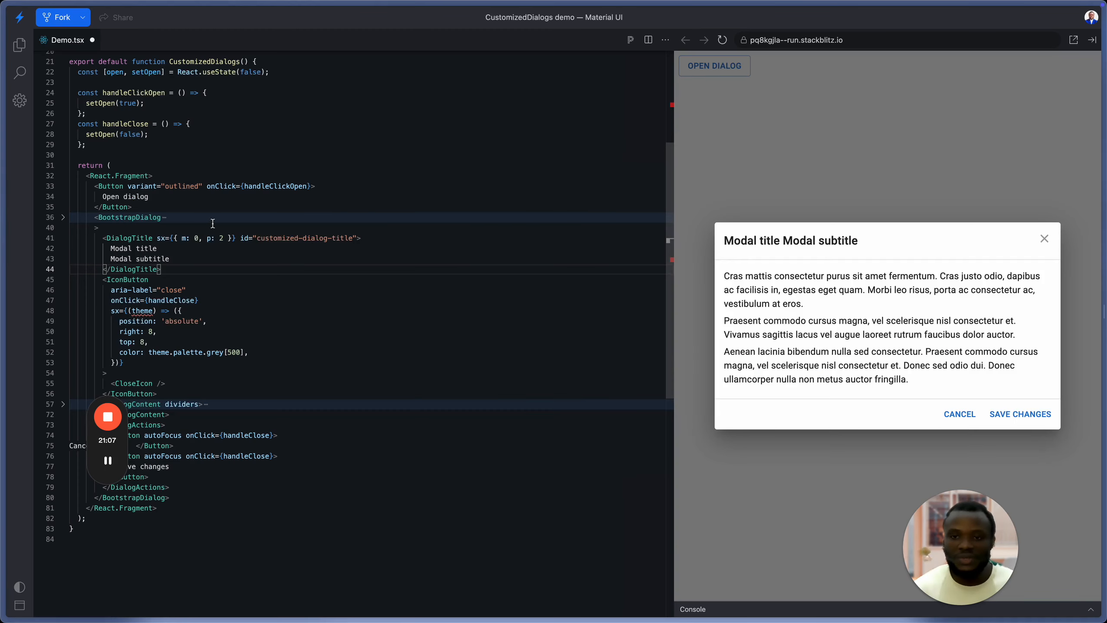
key("super+Tab")
key("super+Tab")
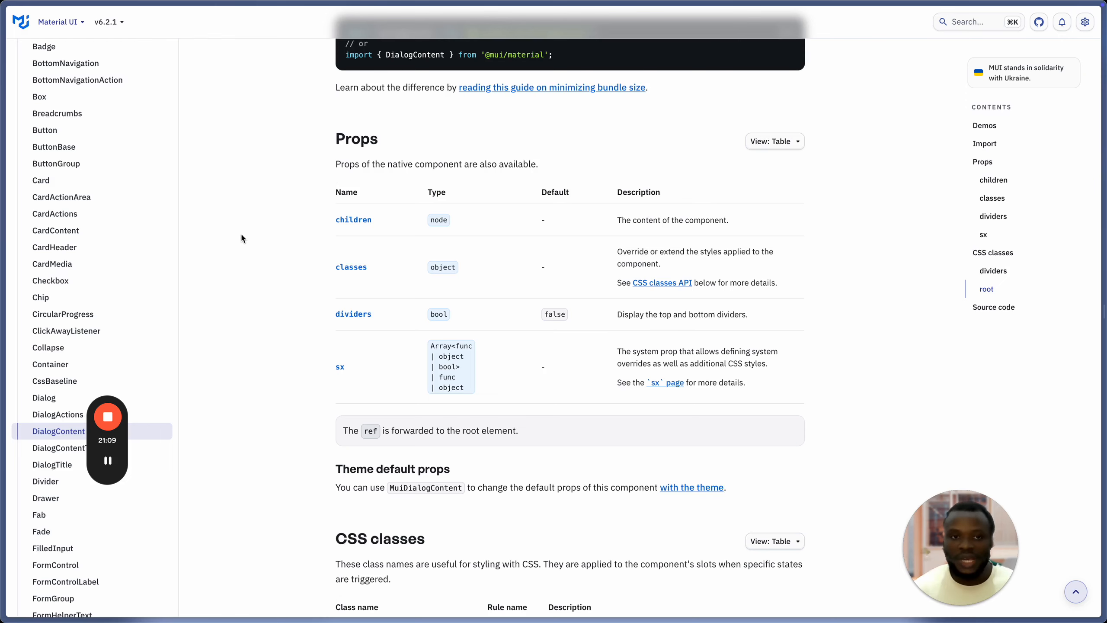
scroll(265, 280, "up", 8)
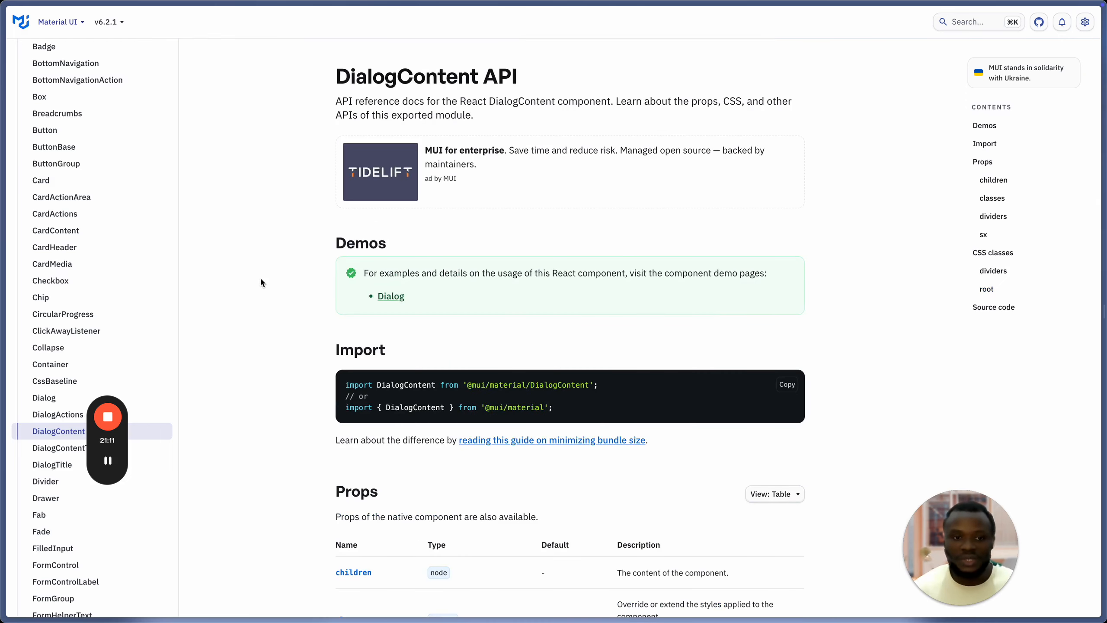
key("super+Left")
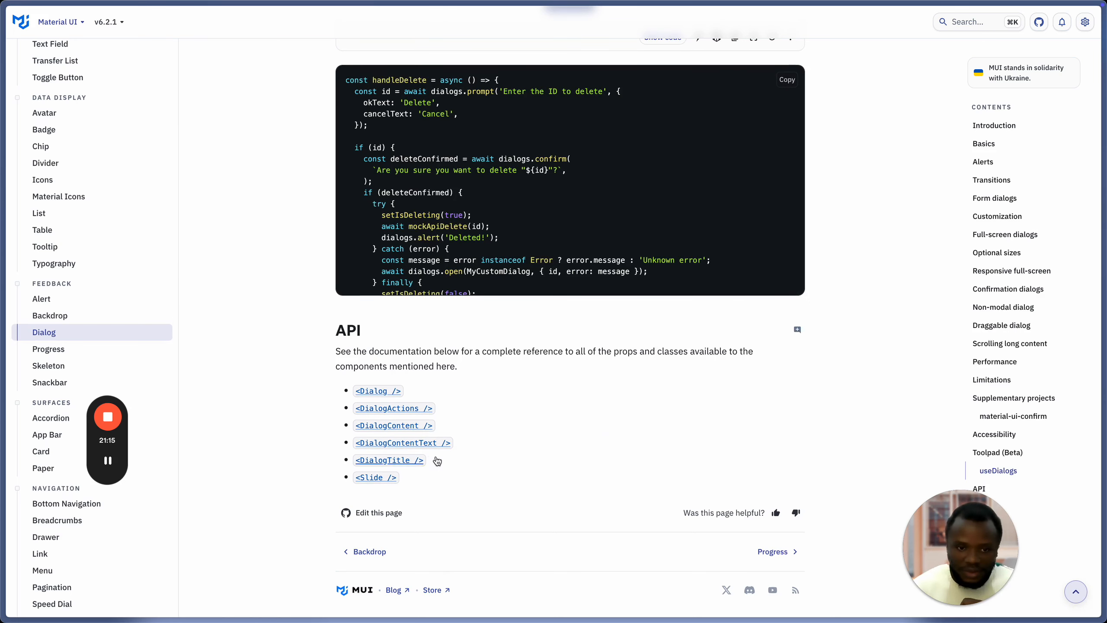
key("super+Tab")
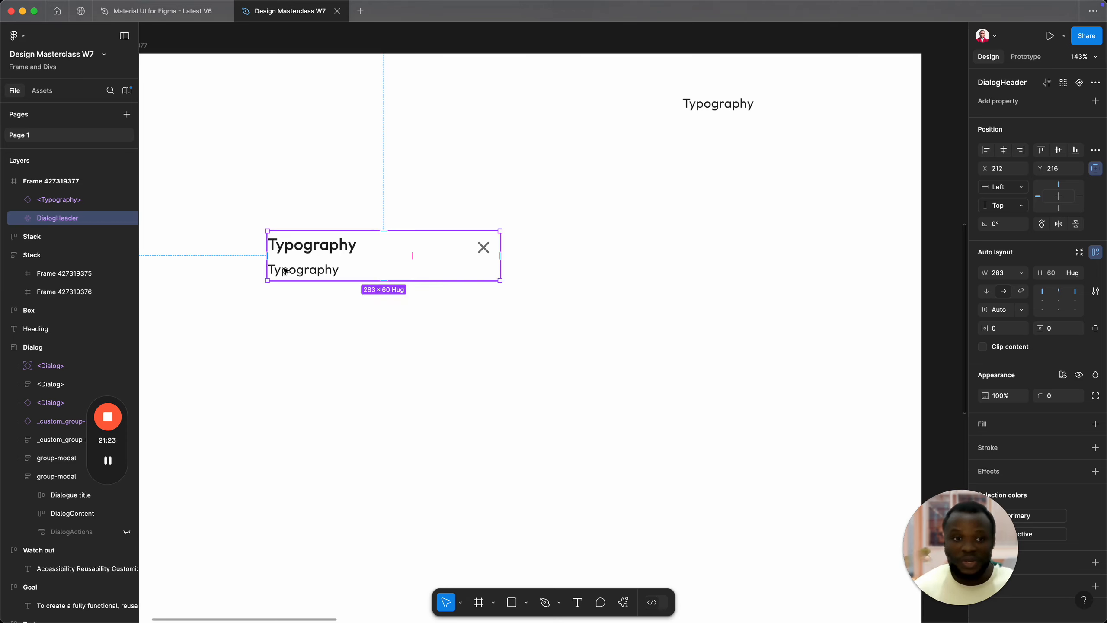
Step: Move the DialogHeader component within the frame to X 248, Y 232
left_click(350, 262)
left_click(351, 263)
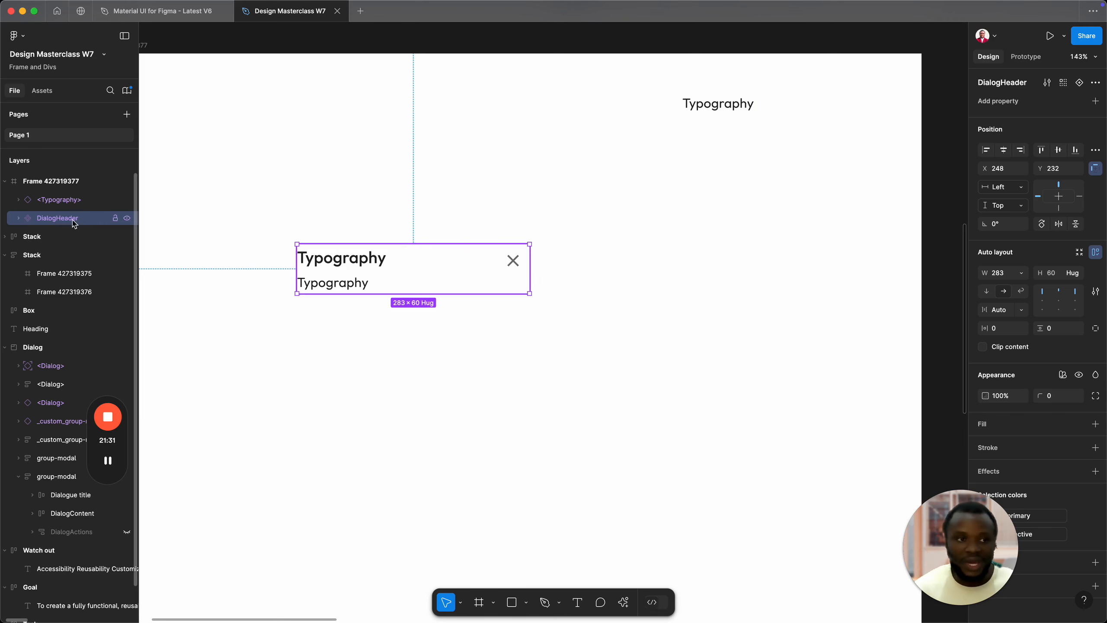
Step: Switch to the Material UI documentation to check the Dialog API component names, and return to the DialogHeader design
key("super+Tab")
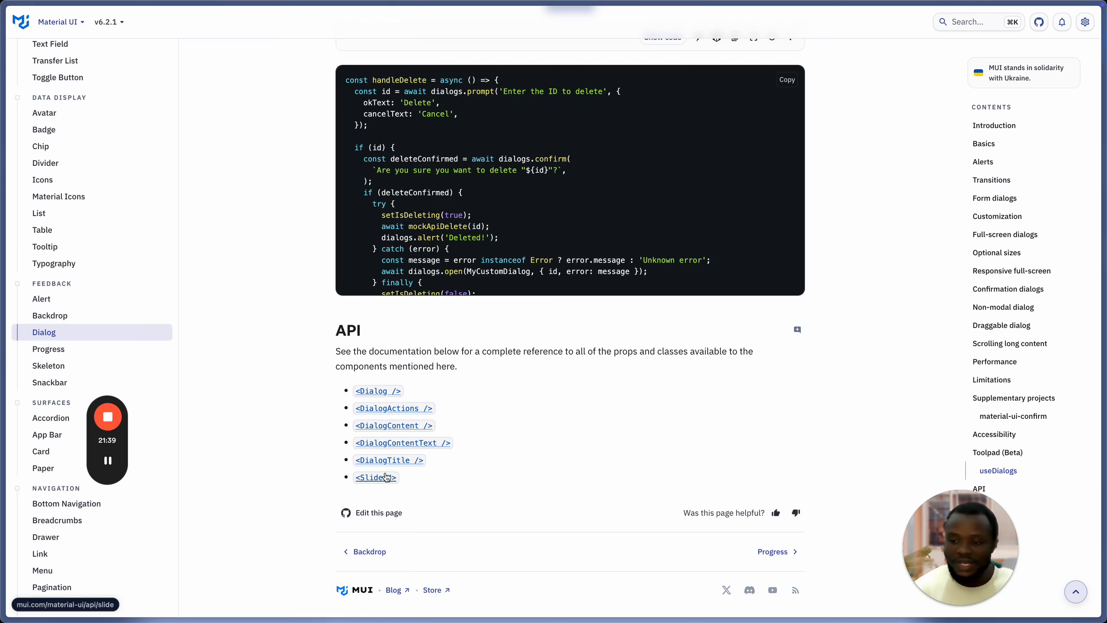
key("super+Tab")
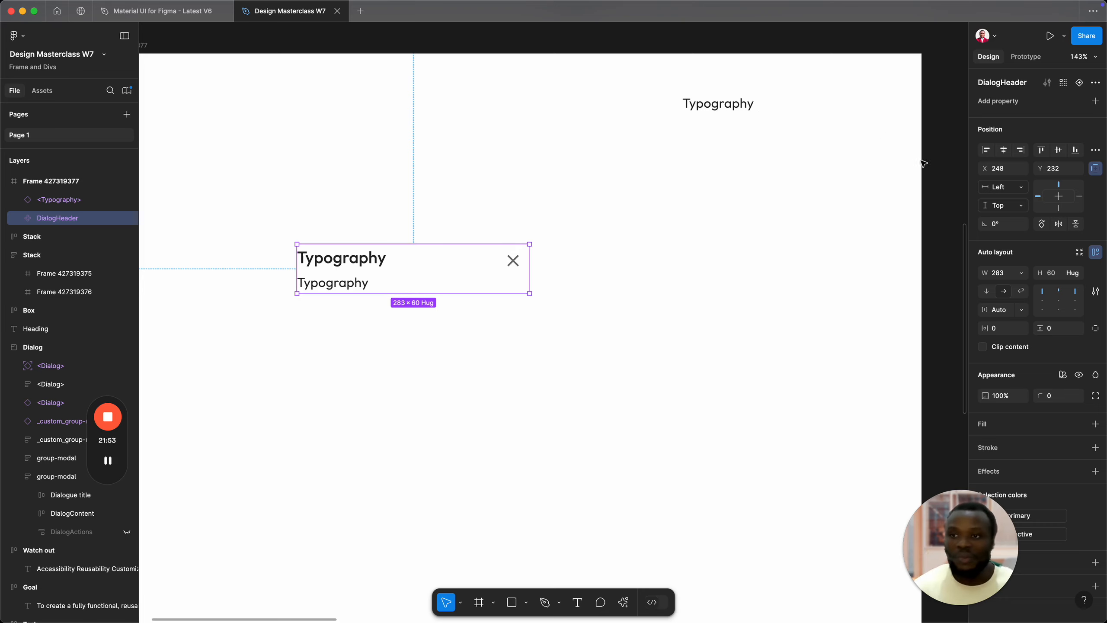
left_click(336, 280)
left_click(335, 267)
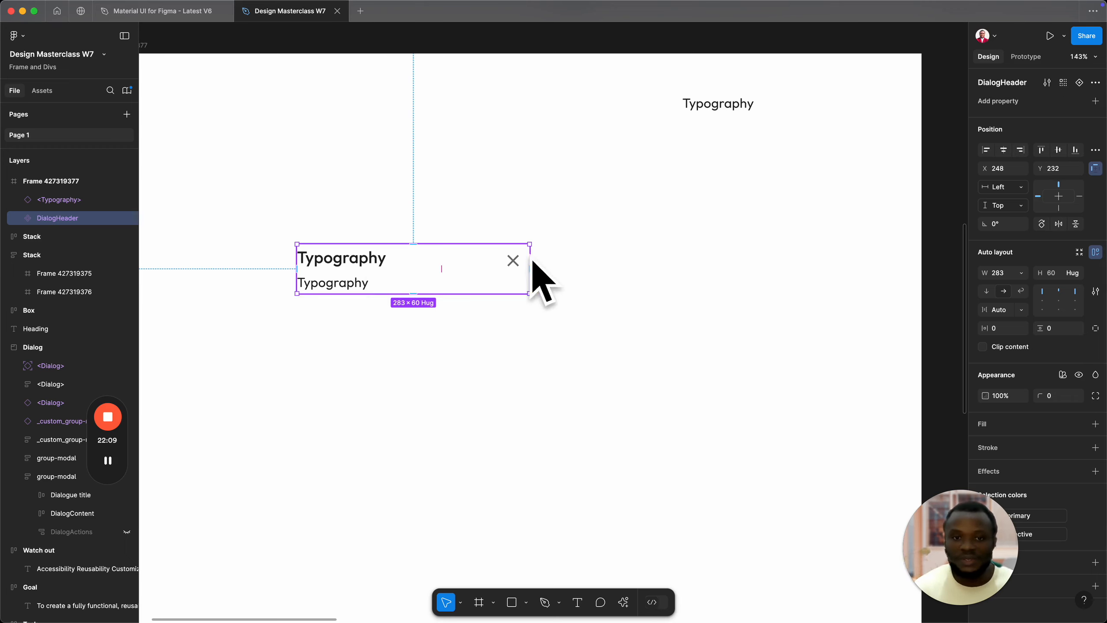
Step: Expose the nested instance properties of <Stack> and <IconButton> on the DialogHeader component
left_click(1095, 103)
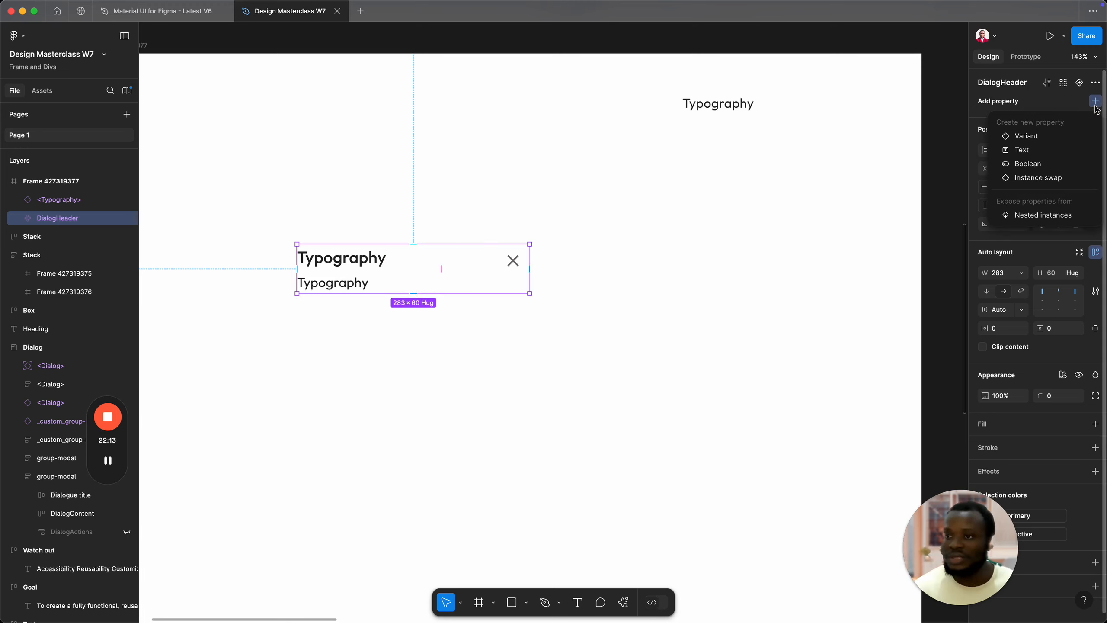
left_click(1047, 108)
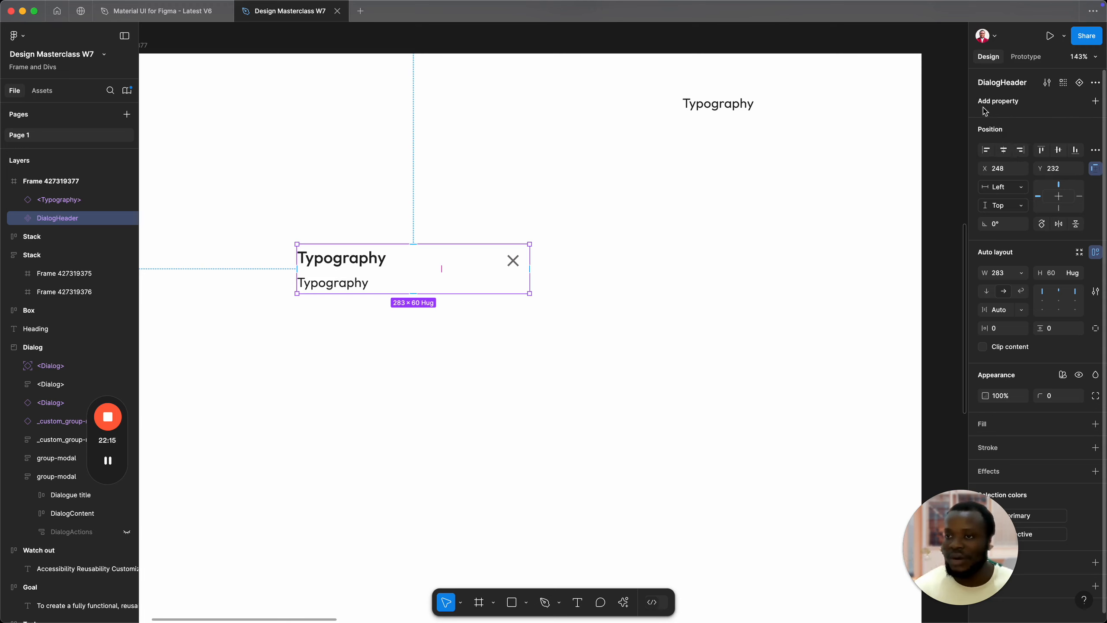
left_click(1095, 102)
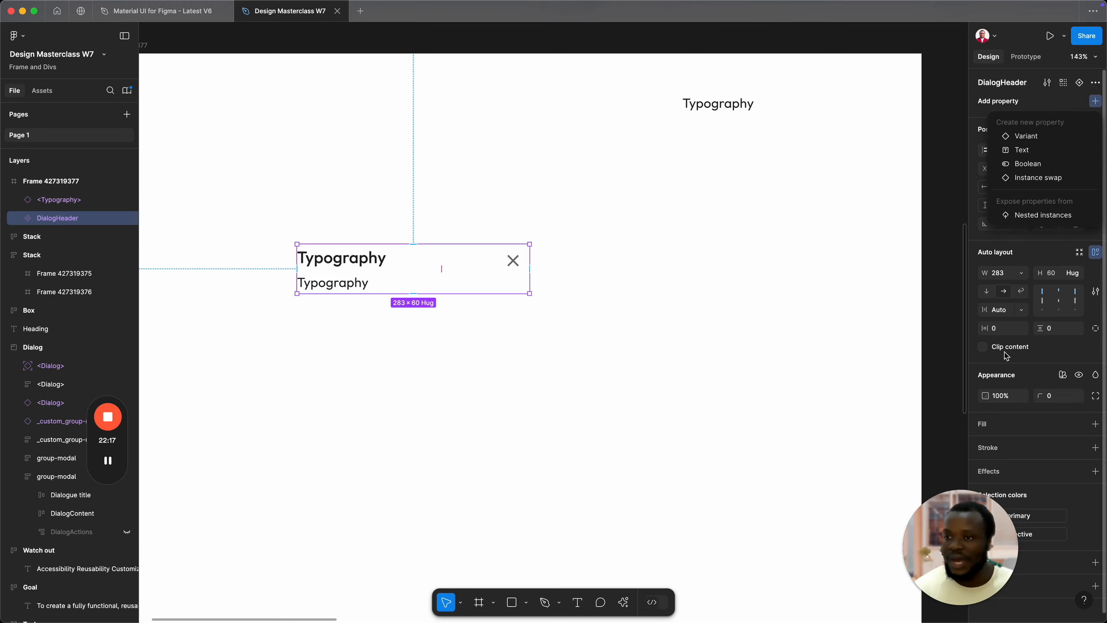
left_click(1038, 215)
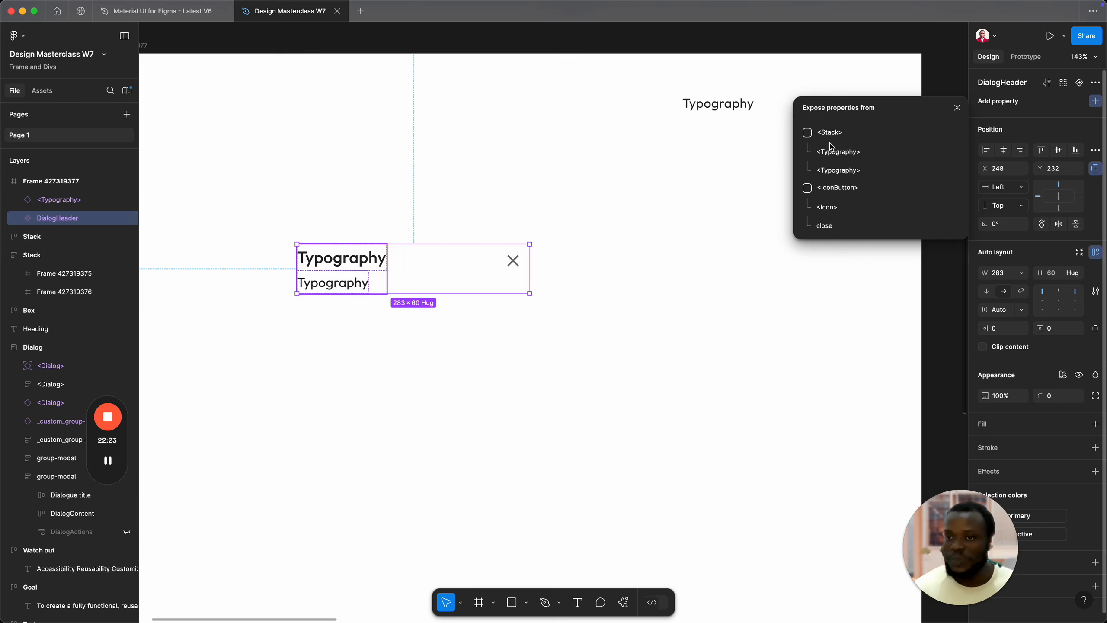
left_click(830, 134)
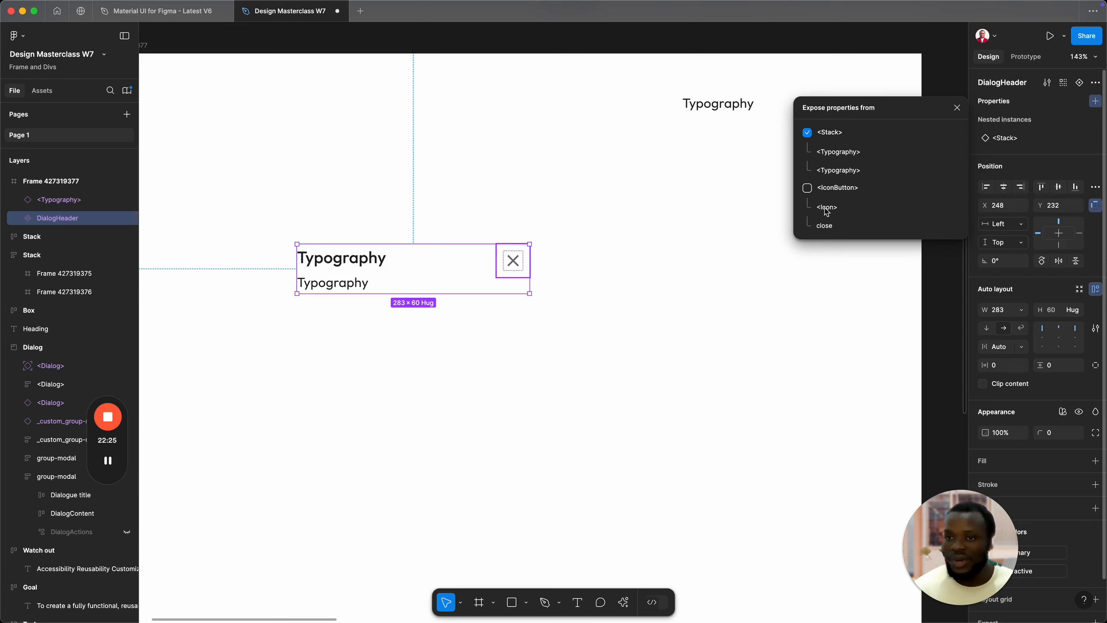
left_click(830, 190)
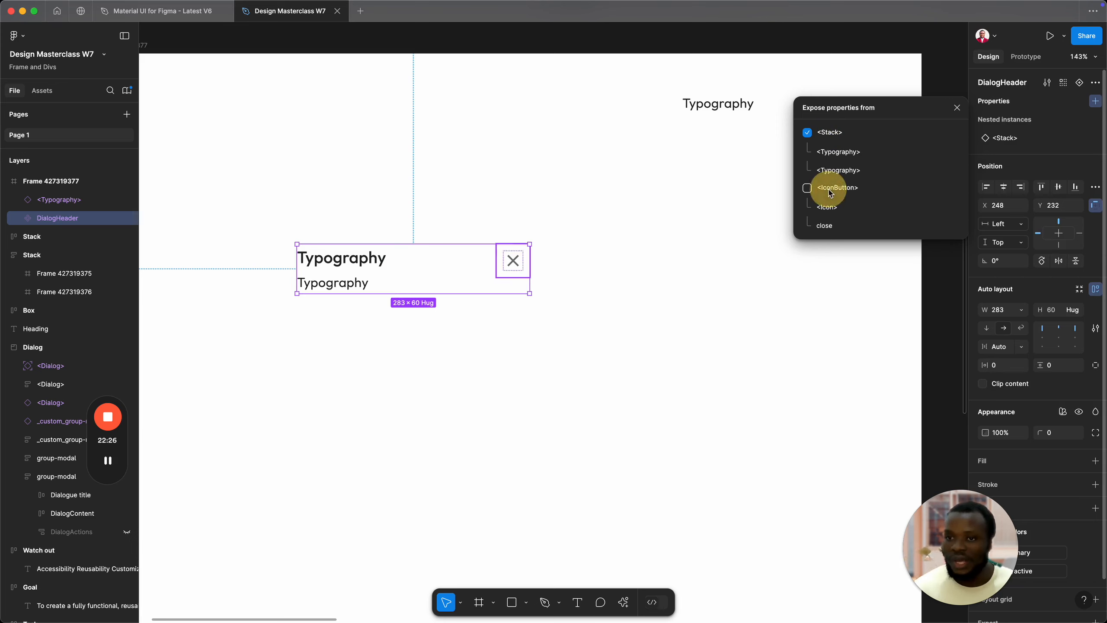
left_click(810, 302)
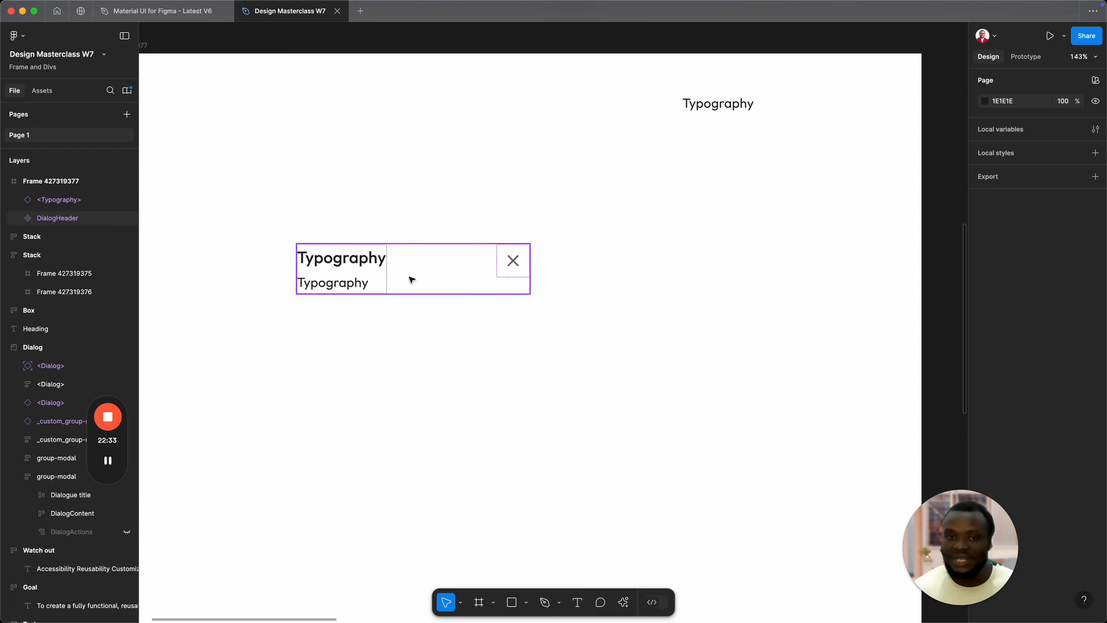
Step: Inspect the properties of the close IconButton inside the DialogHeader component
double_click(519, 268)
left_click(520, 268)
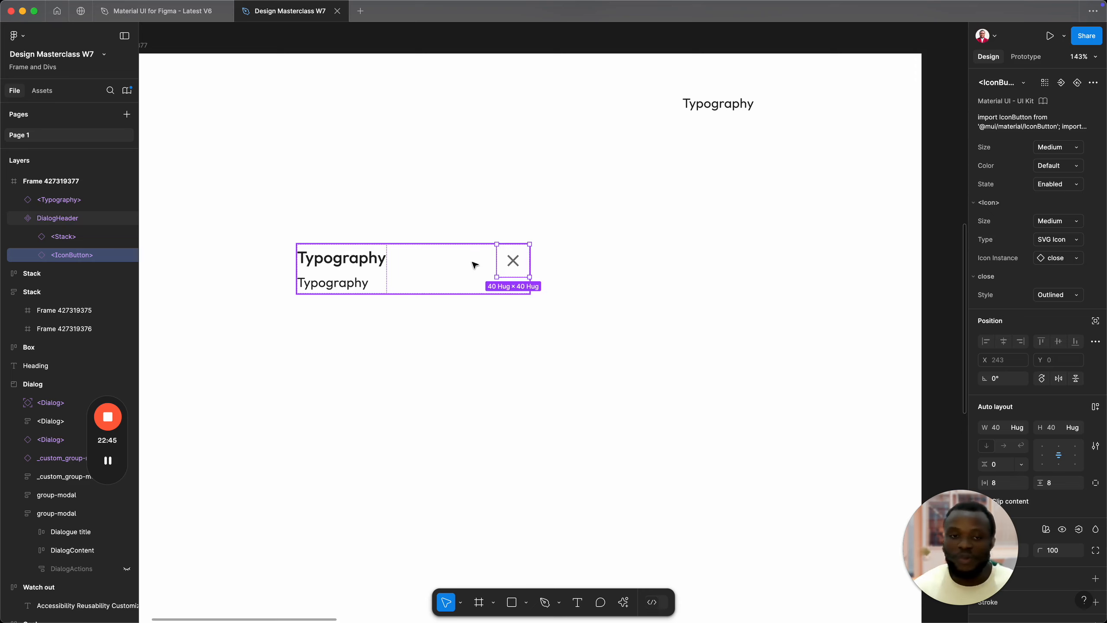
left_click(506, 348)
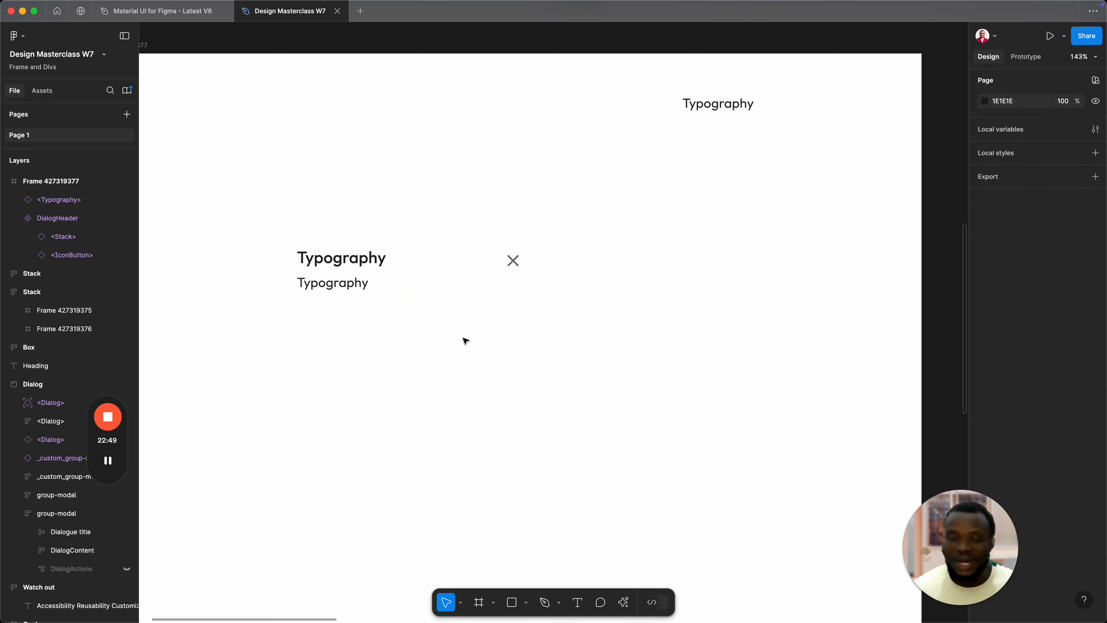
Step: Add a second variant to the DialogHeader component and select the whole component set
left_click(398, 291)
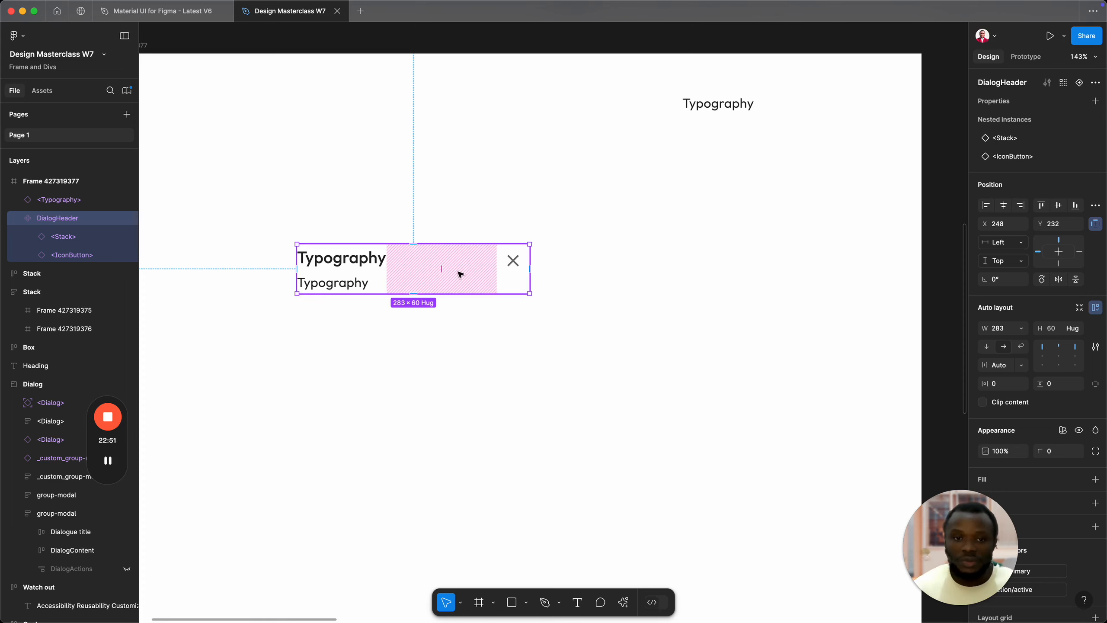
left_click(1079, 86)
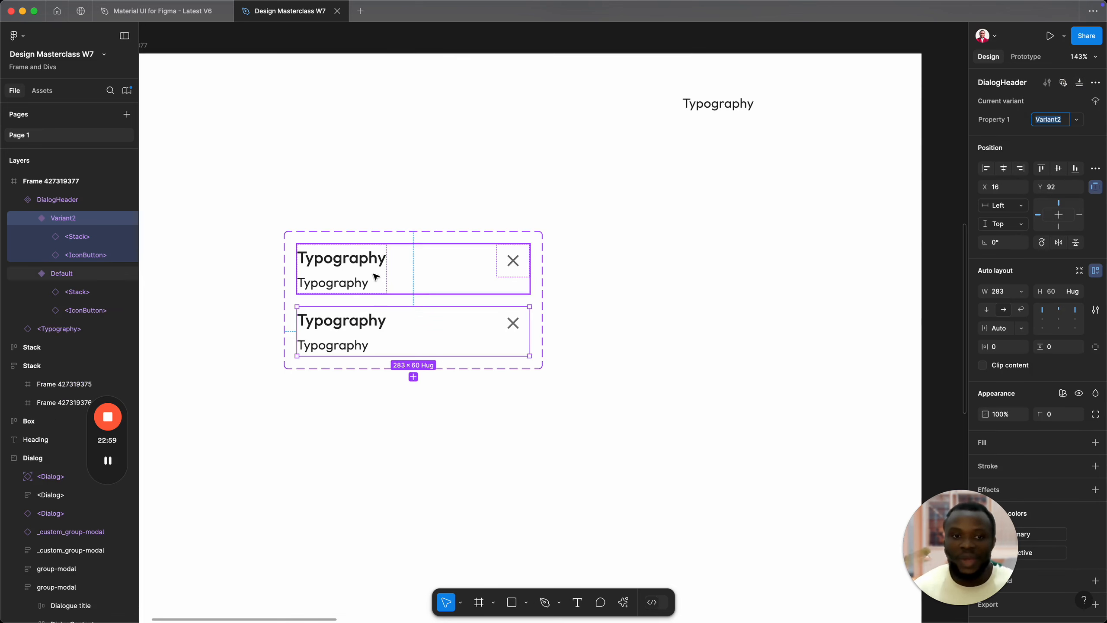
left_click(381, 301)
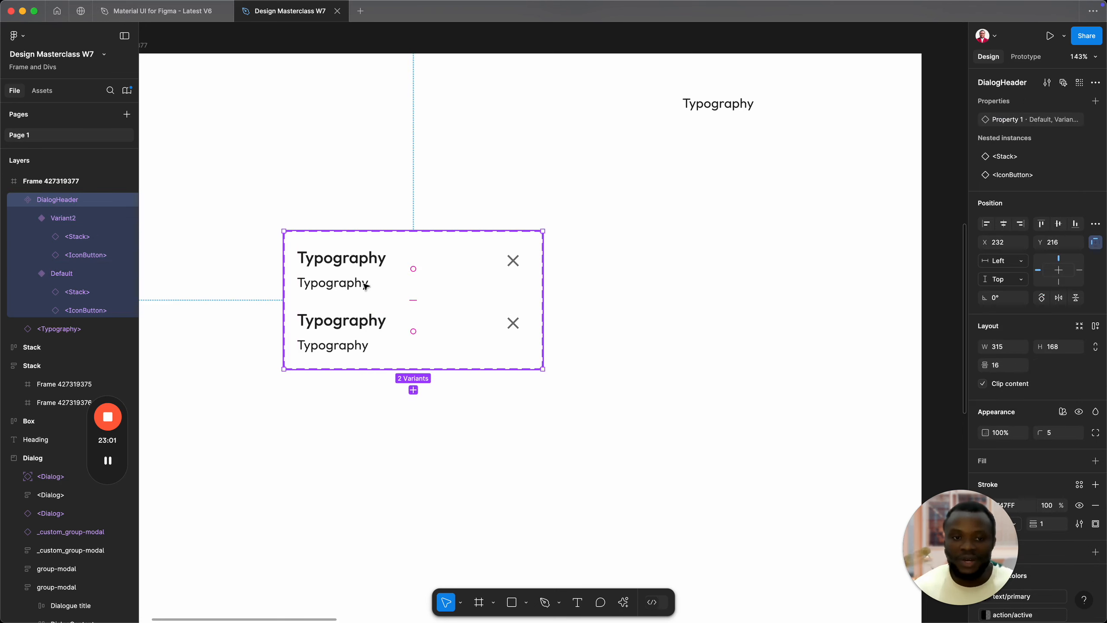
Step: Examine the heading areas of the sample dialogs as a reference for the DialogHeader variants
left_click(331, 328)
left_click(332, 328)
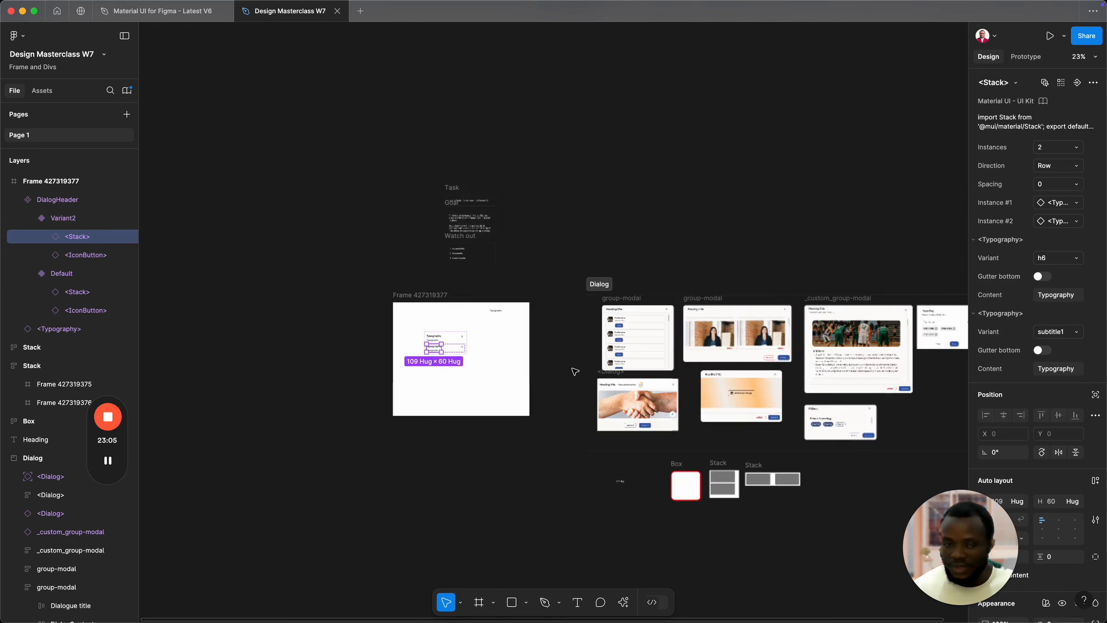
scroll(567, 372, "down", 10)
scroll(715, 322, "up", 3)
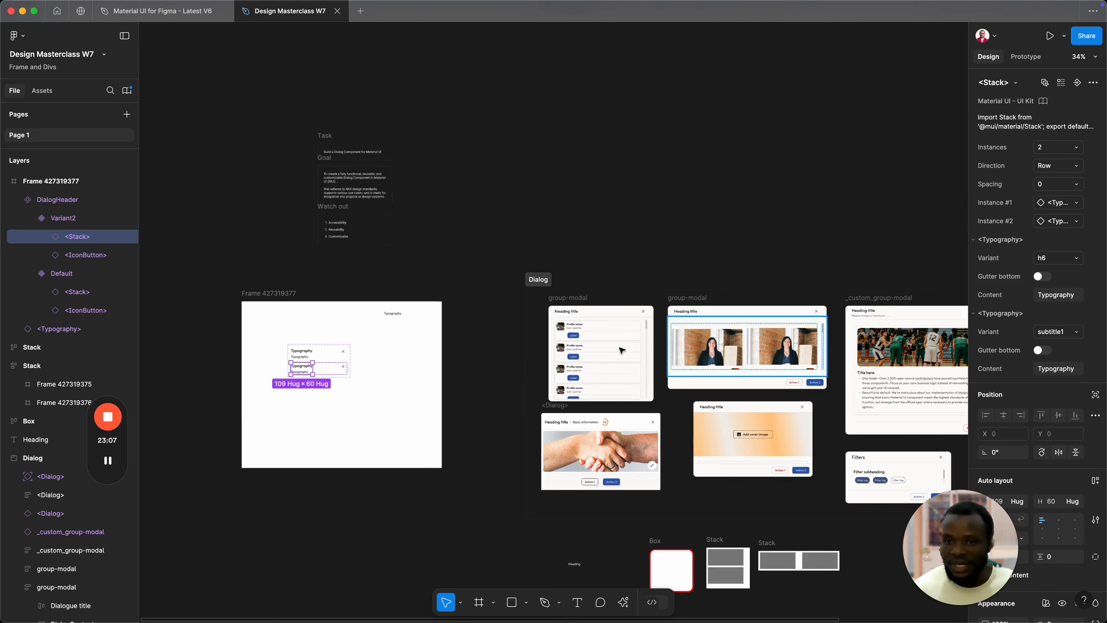
scroll(589, 308, "up", 6)
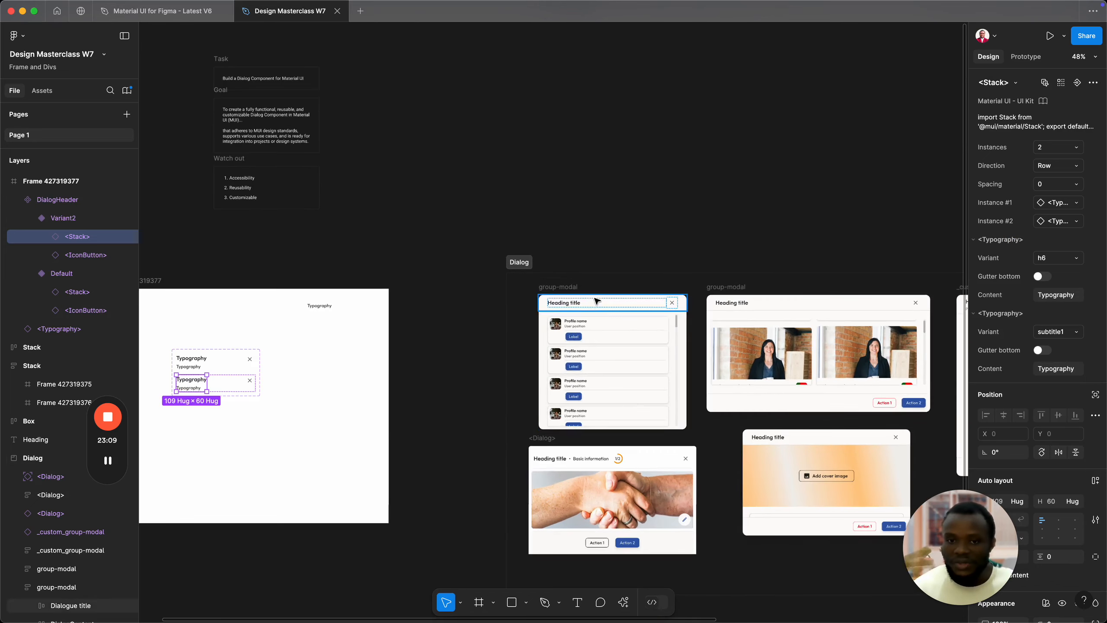
scroll(595, 303, "up", 2)
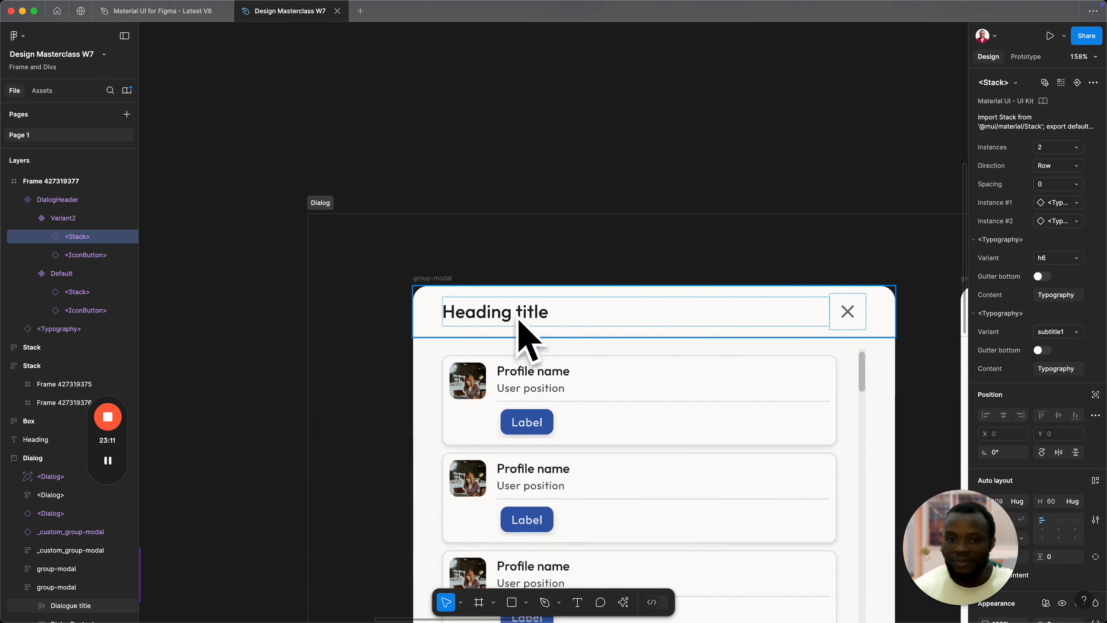
scroll(554, 369, "down", 6)
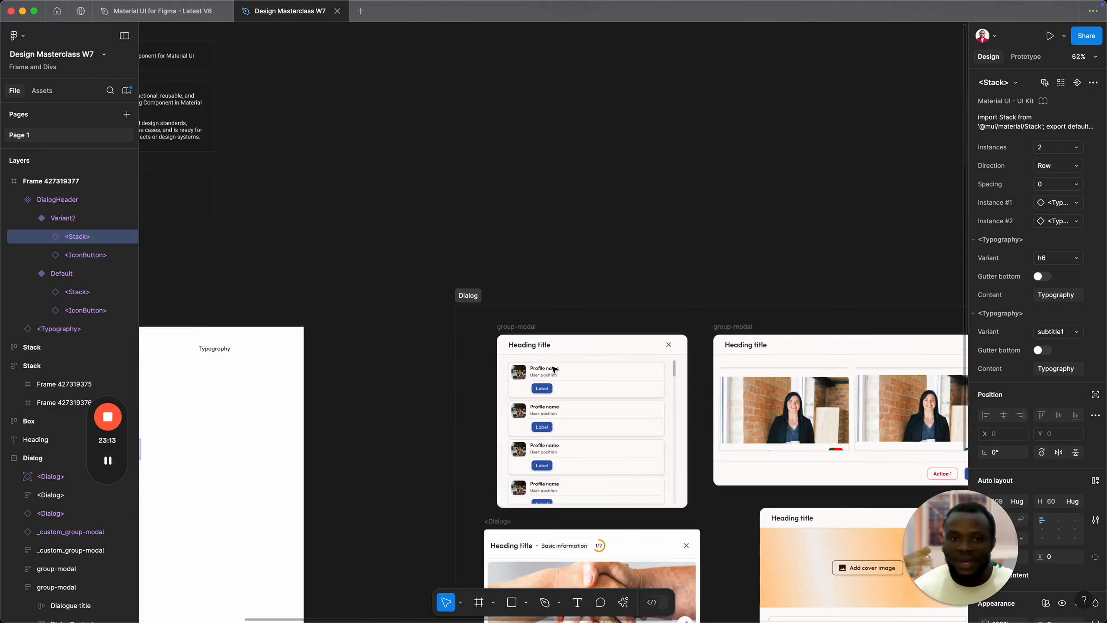
left_click_drag(556, 461, 712, 405)
scroll(317, 354, "up", 6)
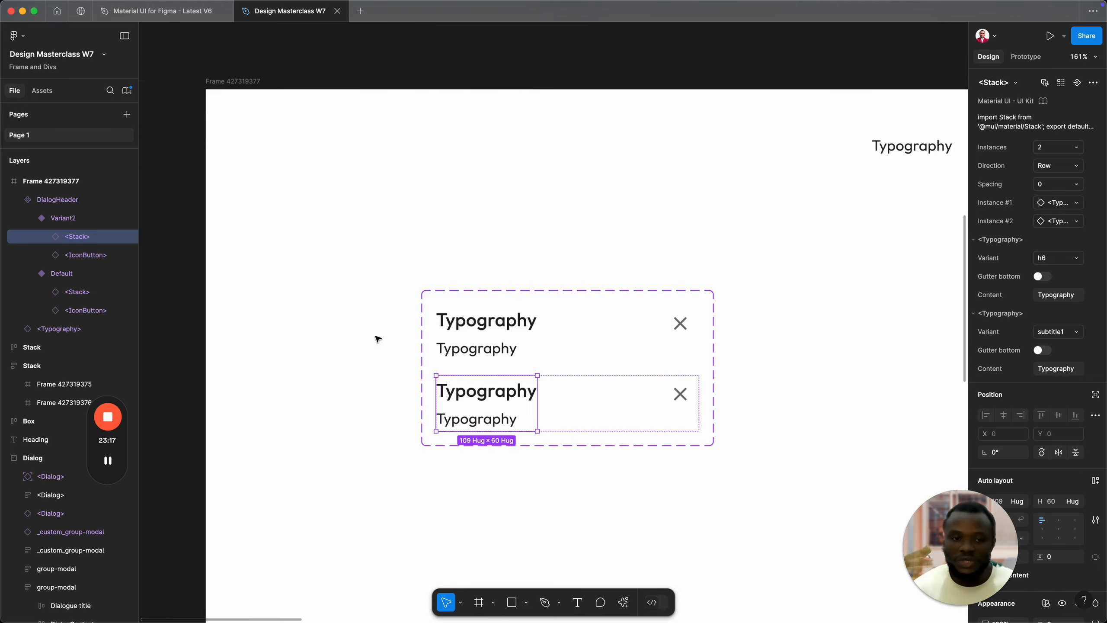
left_click_drag(585, 332, 519, 309)
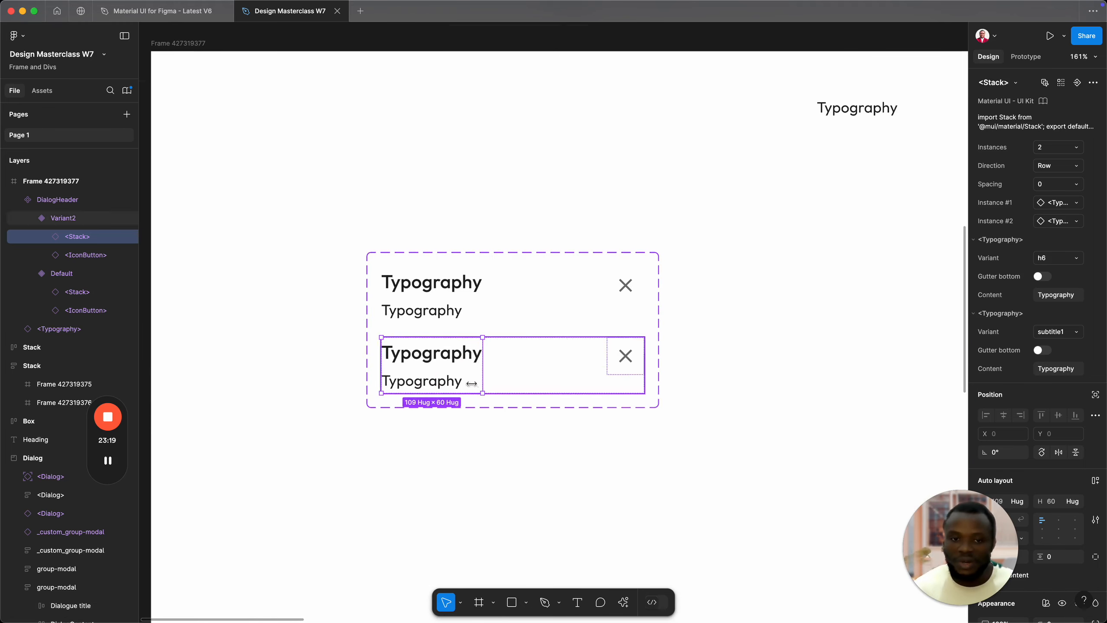
Step: Inspect the nested subtitle1 Typography instance and its properties in the Default variant's Stack
left_click(528, 379)
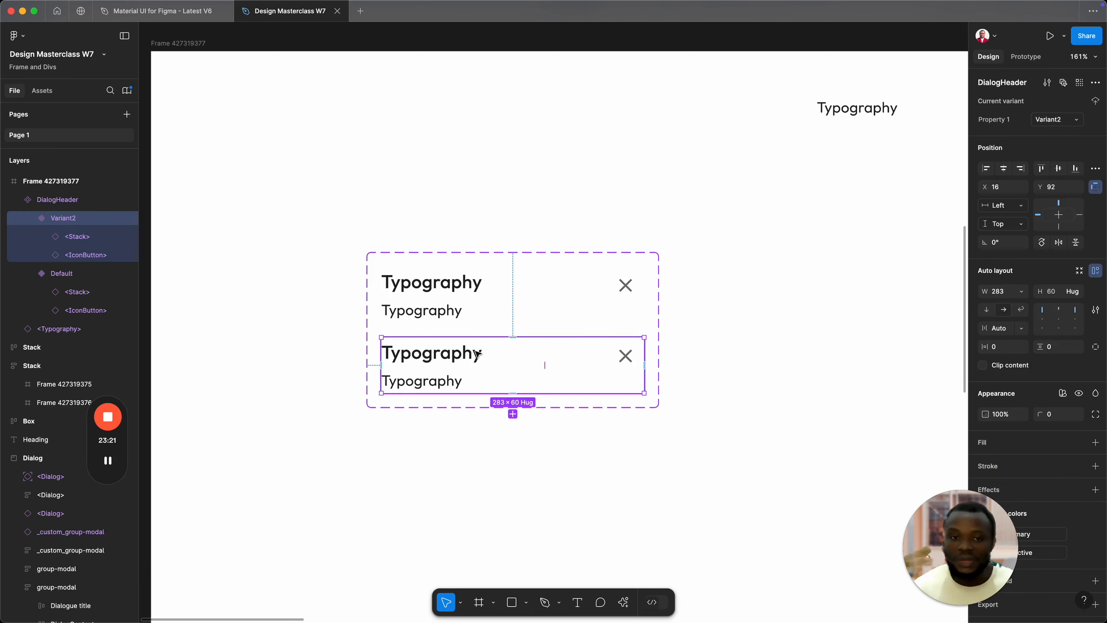
left_click(441, 316)
double_click(441, 316)
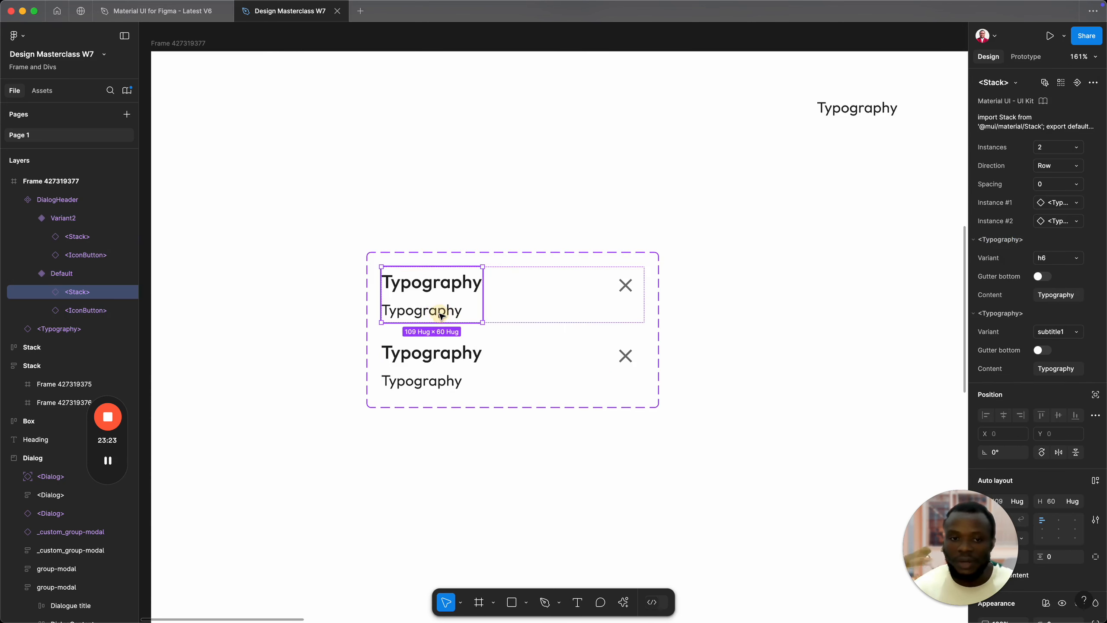
double_click(442, 316)
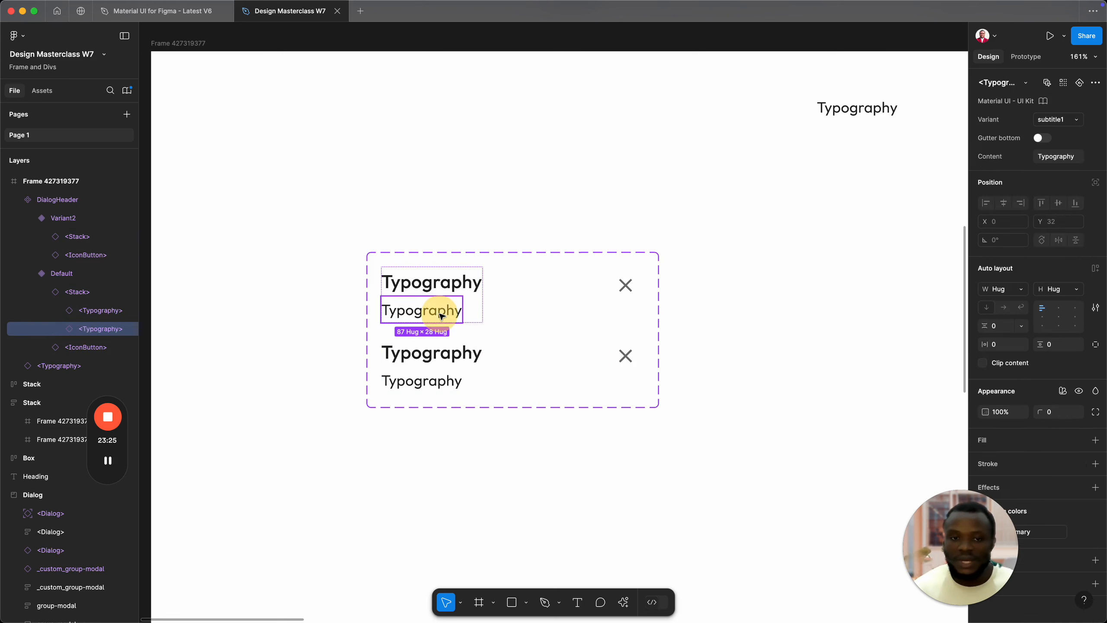
double_click(432, 315)
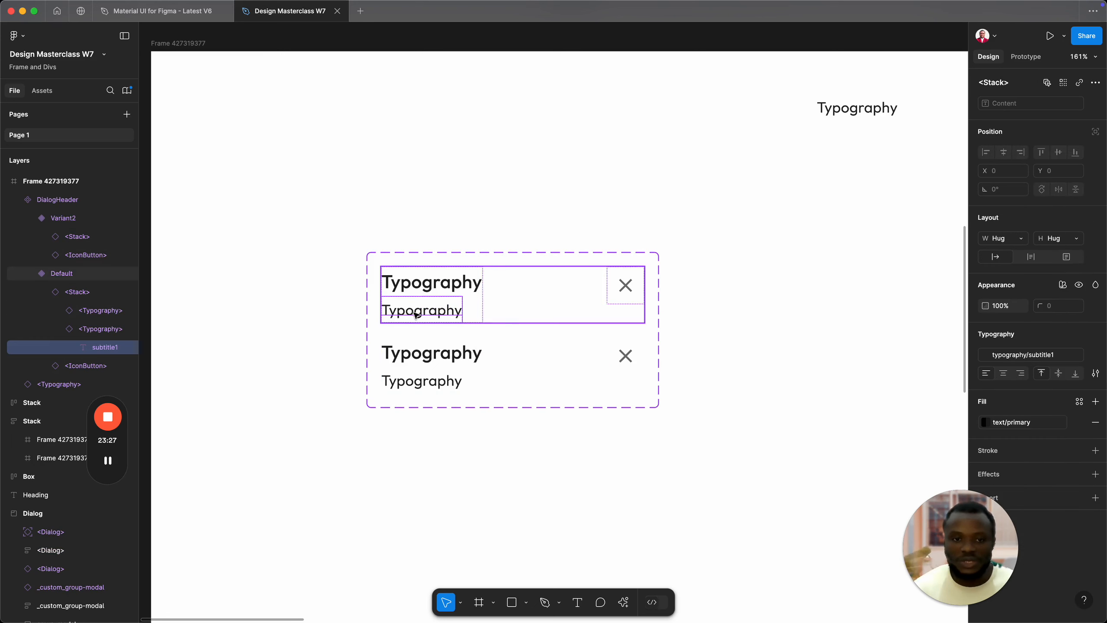
left_click(107, 335)
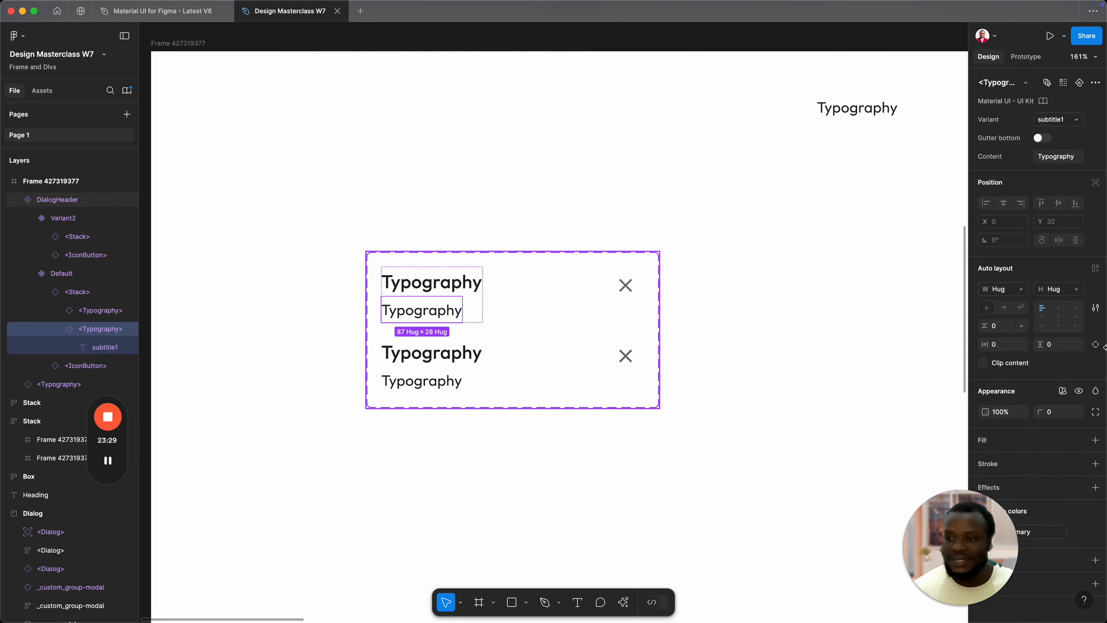
scroll(1099, 407, "down", 1)
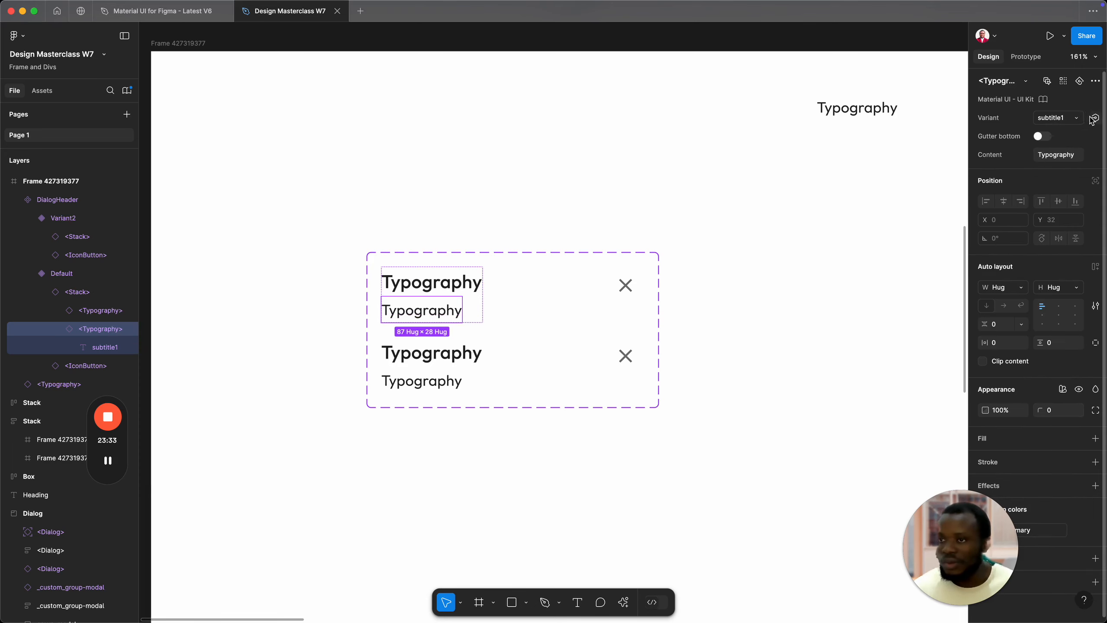
Step: Compare the Default variant with Variant2 and inspect the properties of Variant2's Stack
left_click(583, 316)
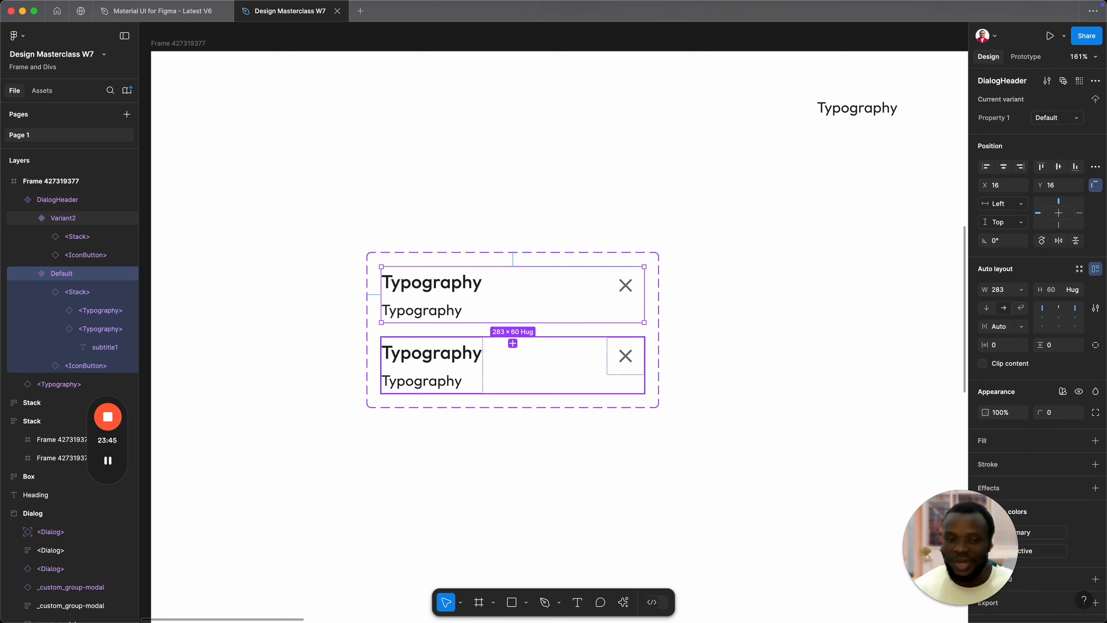
left_click(456, 390)
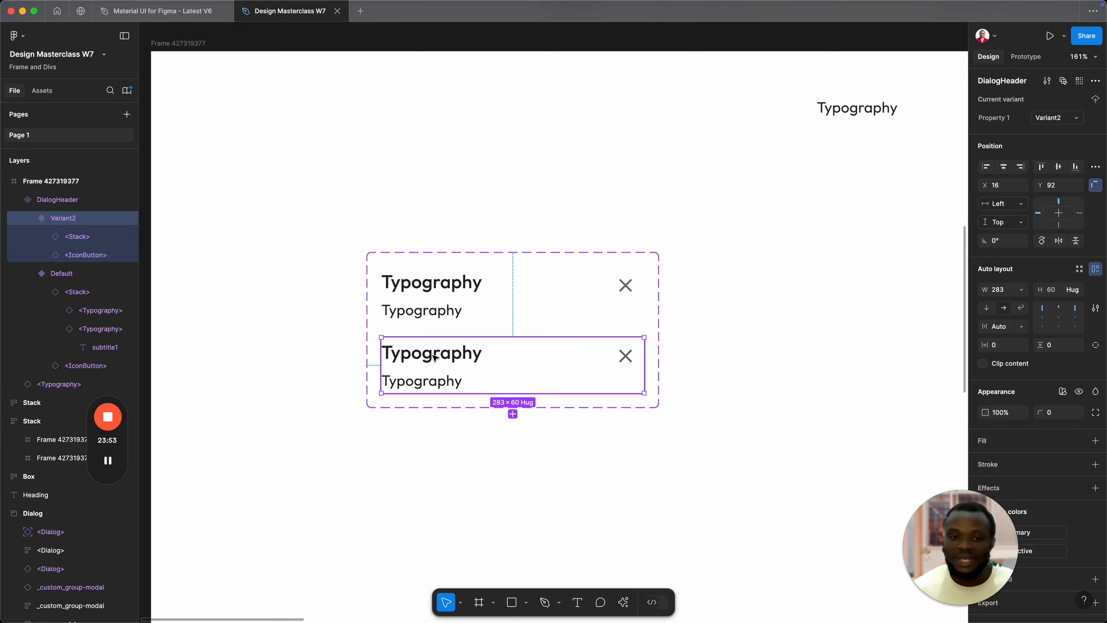
left_click(434, 385)
left_click(449, 373)
left_click(450, 373)
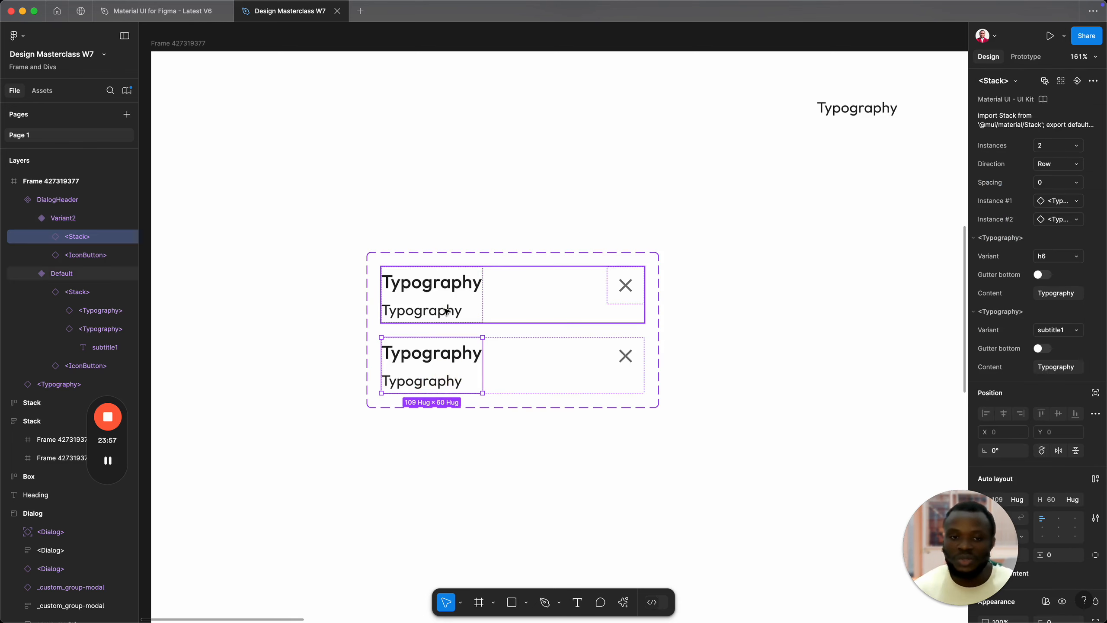
Step: Set the Default variant's h6 Typography content to "Dialog Title" and its subtitle1 Typography content to "Subtitle"
left_click(534, 286)
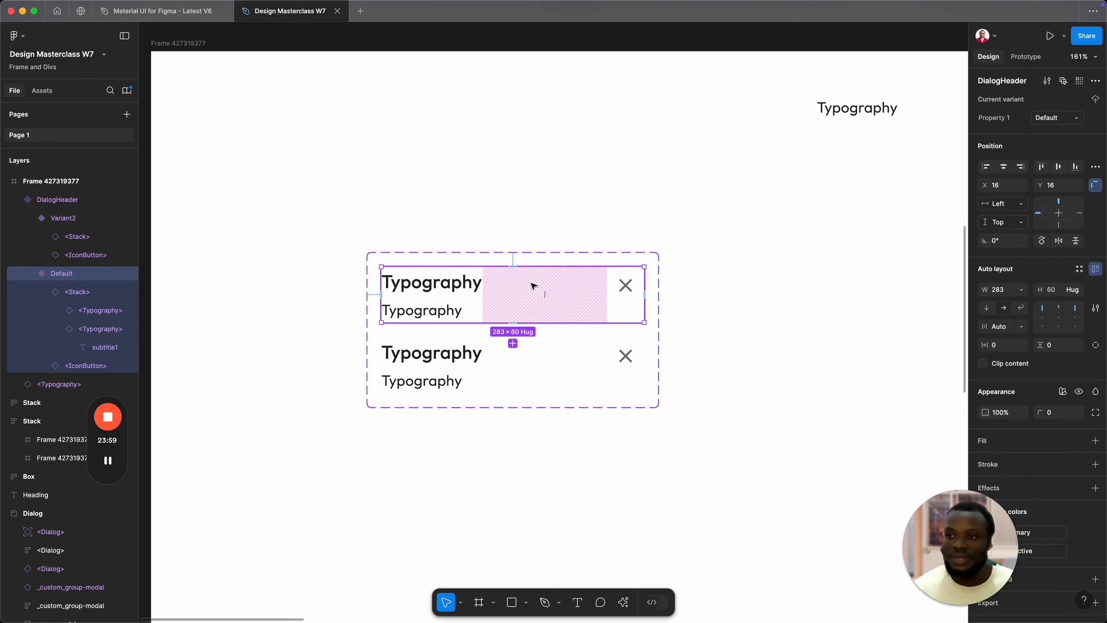
left_click(422, 281)
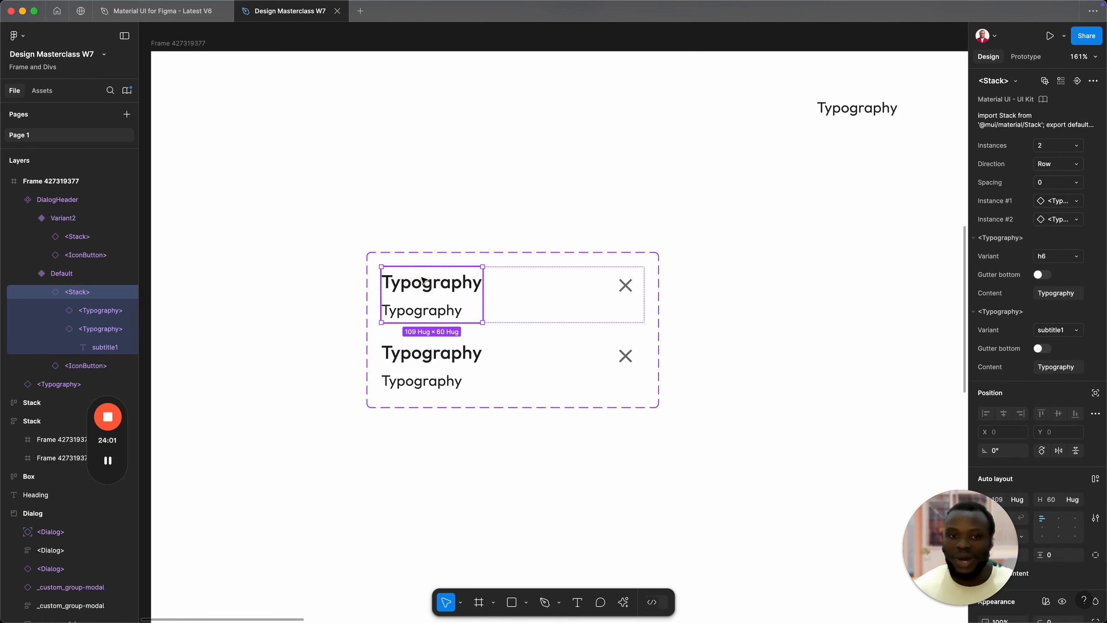
left_click(1051, 293)
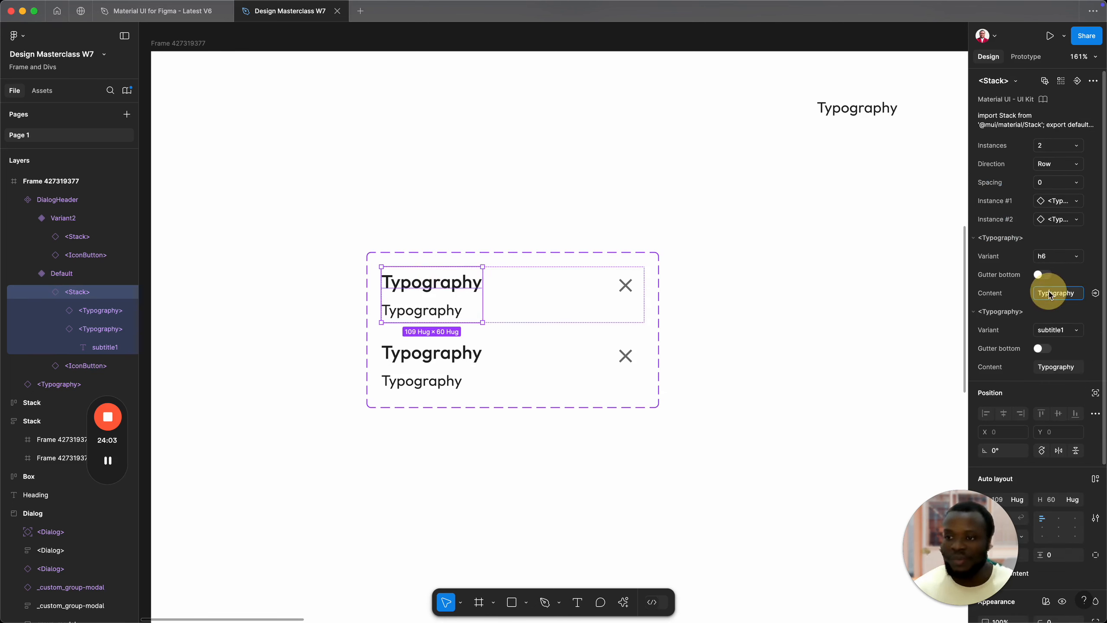
type("Dialog Tit")
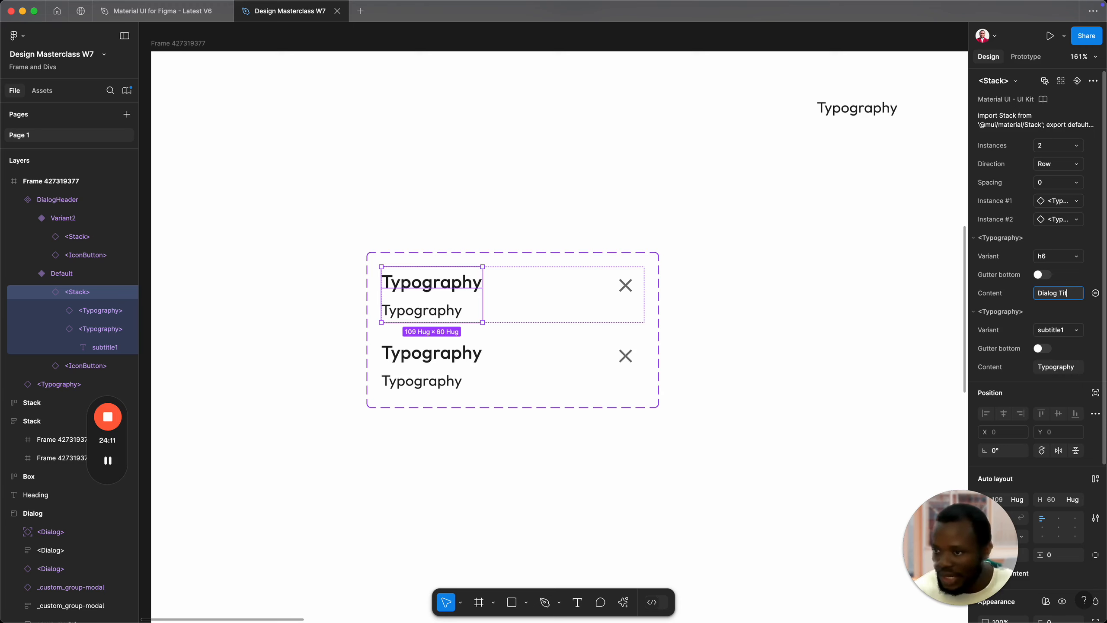
type("le")
key("Return")
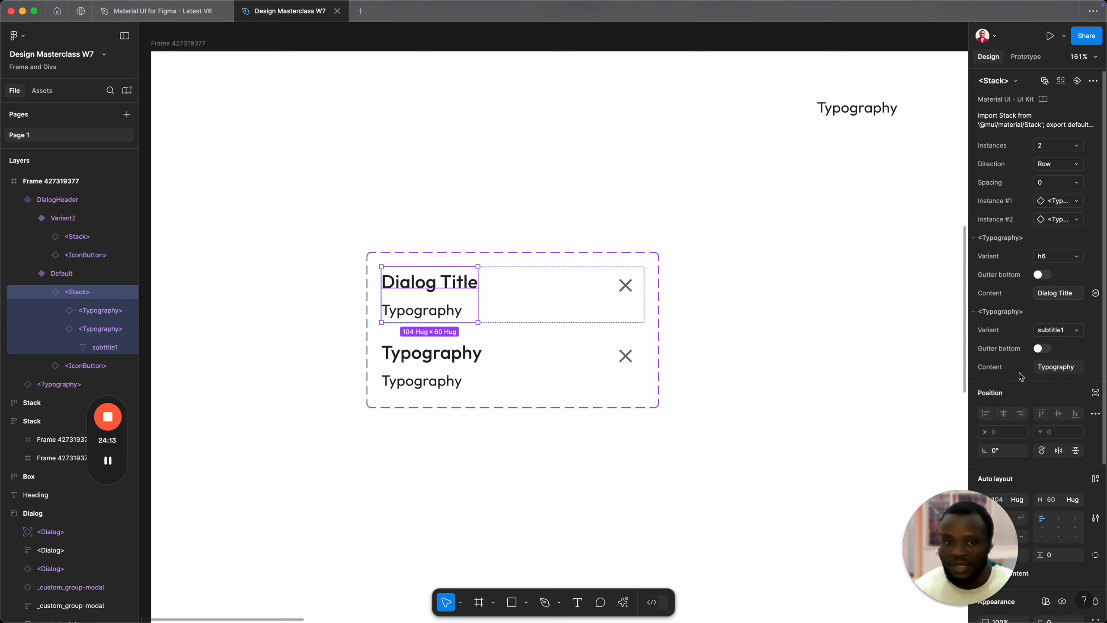
left_click(1066, 369)
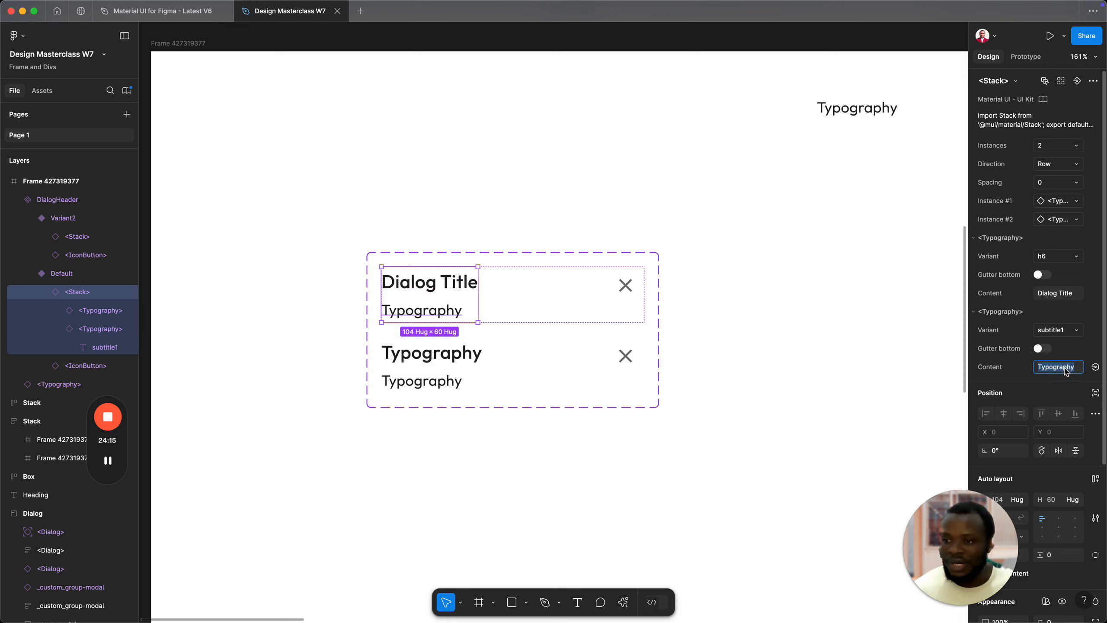
type("Subtitle")
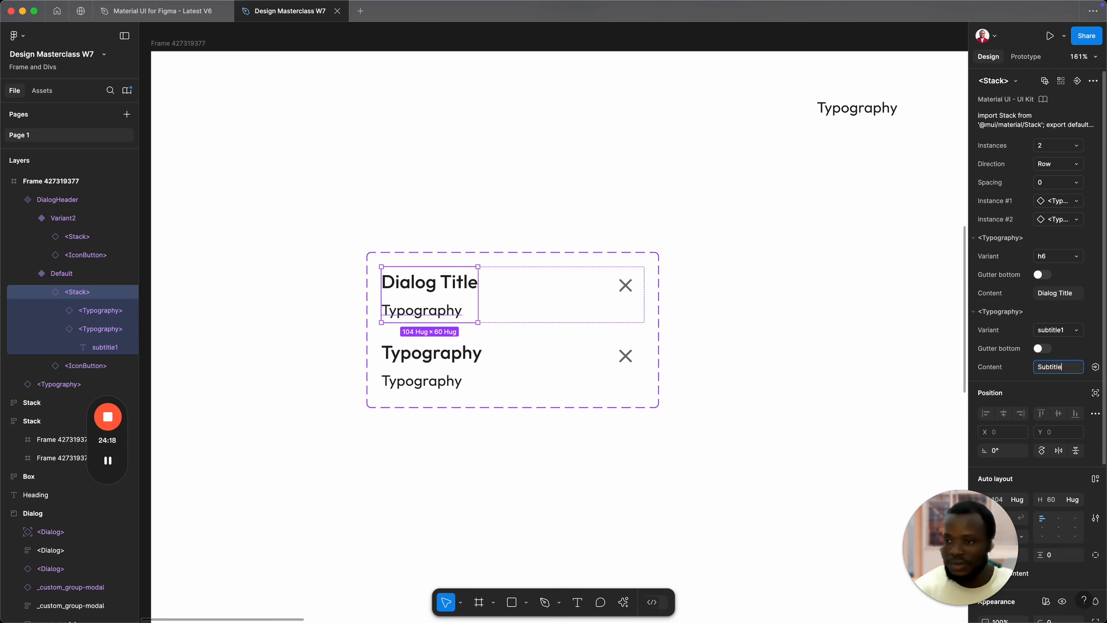
key("Return")
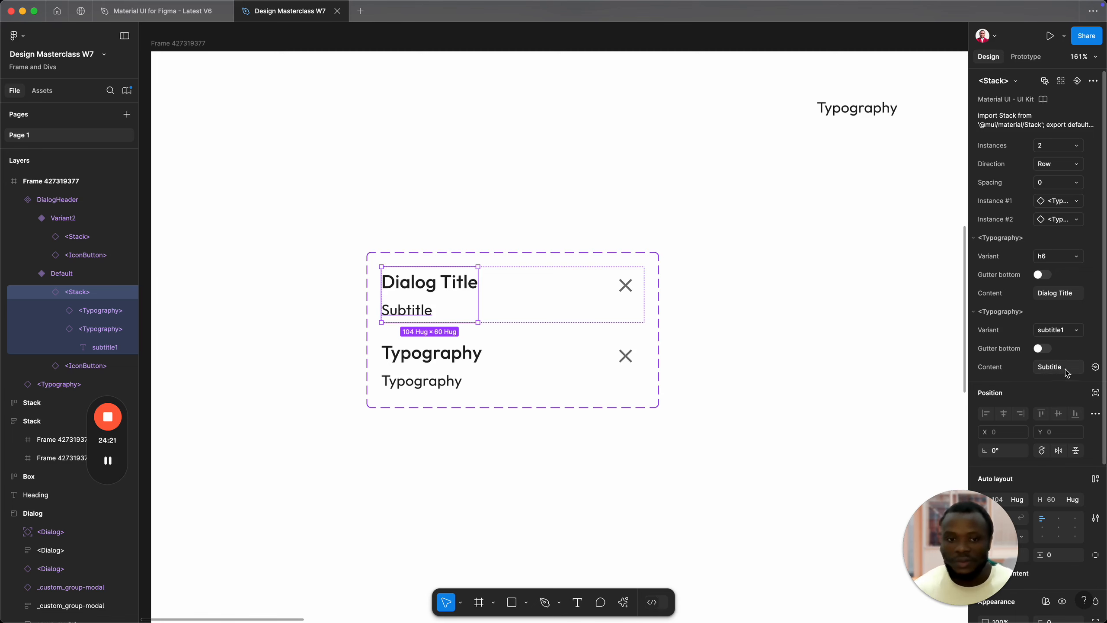
Step: Set Variant2's h6 Typography content to "Dialog Title" and its subtitle1 Typography content to "Subtitle"
left_click(439, 370)
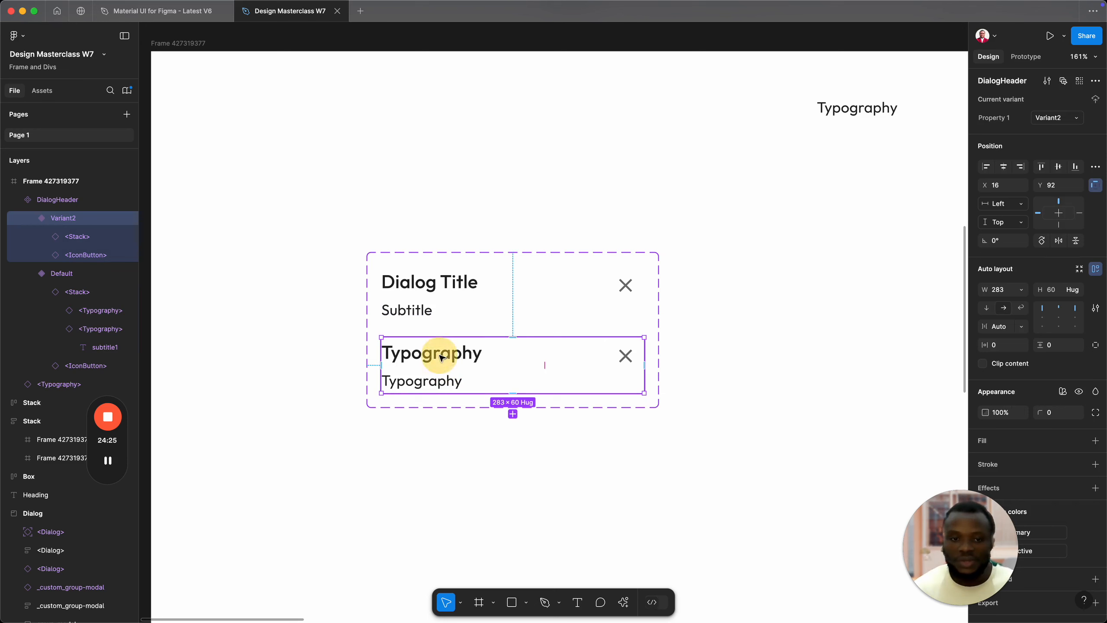
double_click(442, 357)
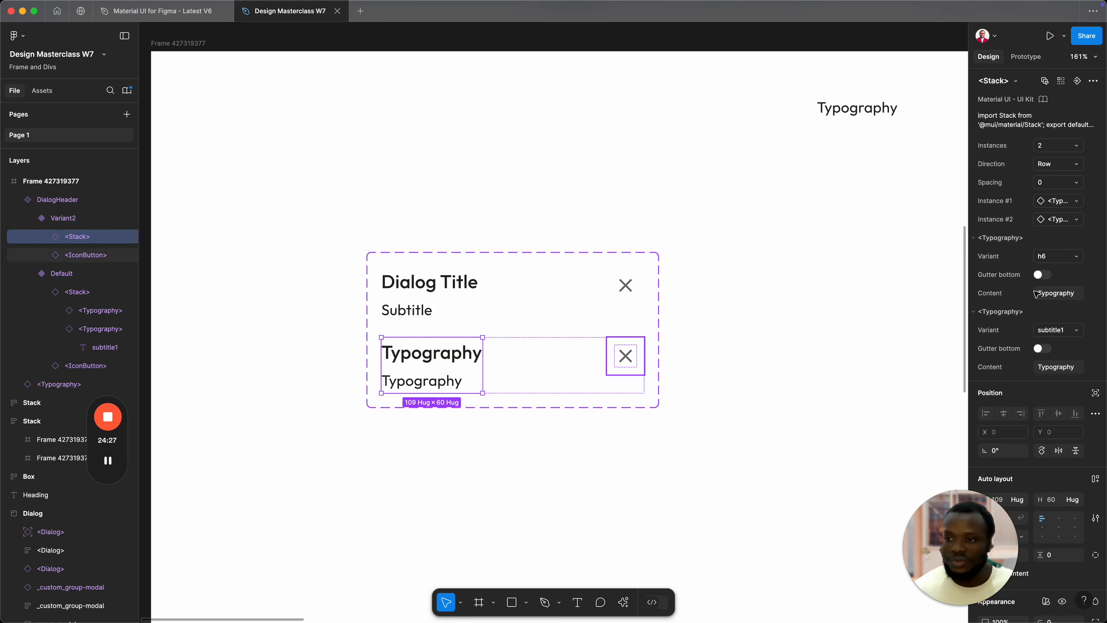
left_click(1048, 297)
type("Dialo")
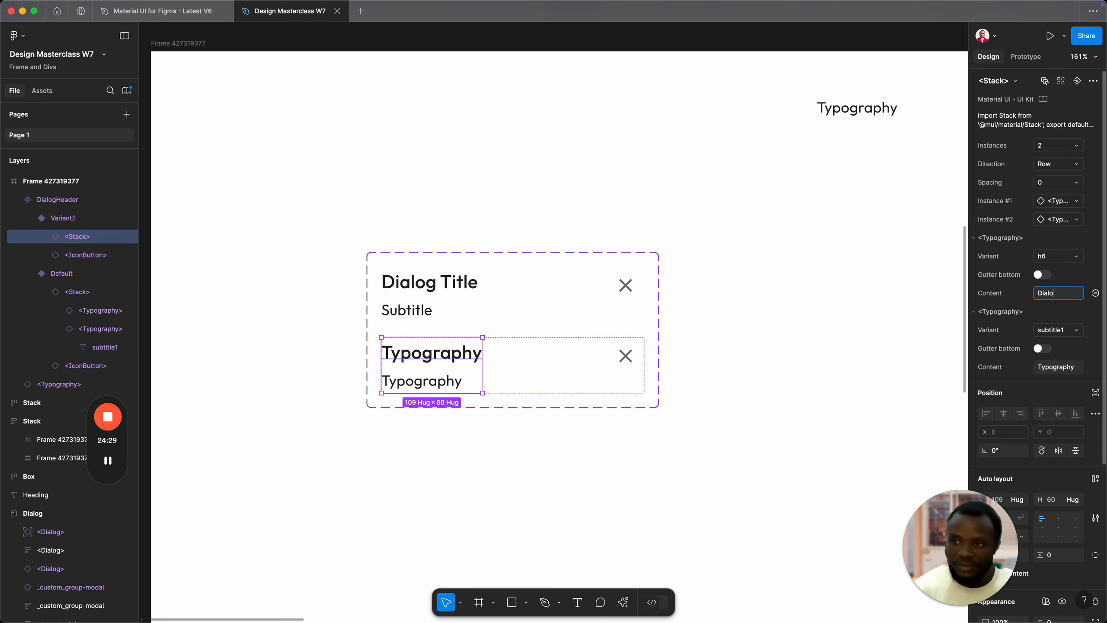
type("g Titl")
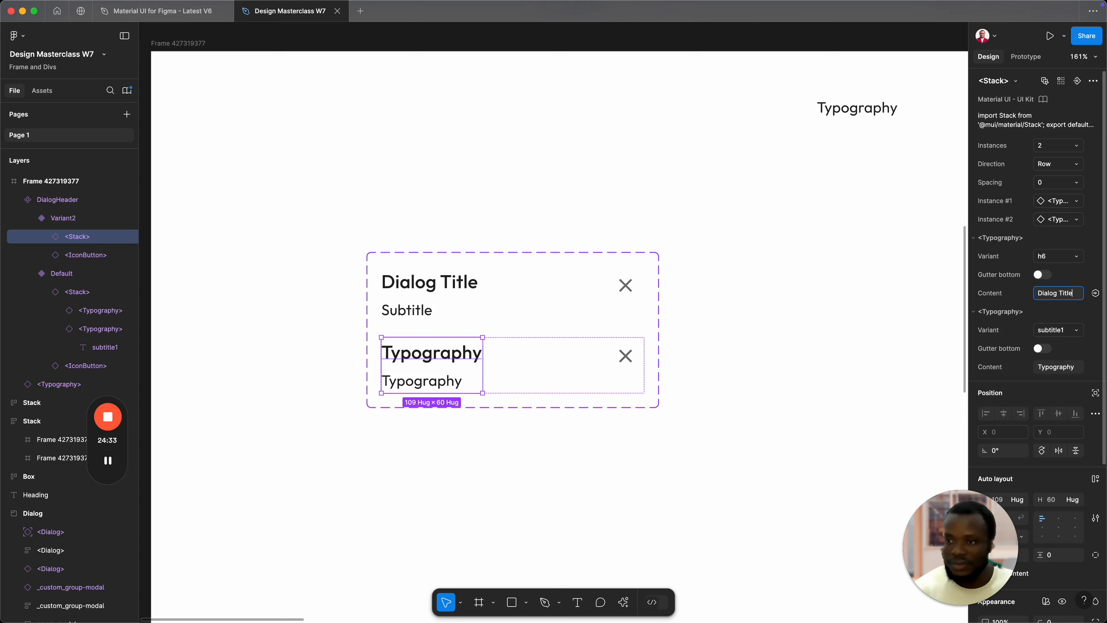
type("e")
key("Return")
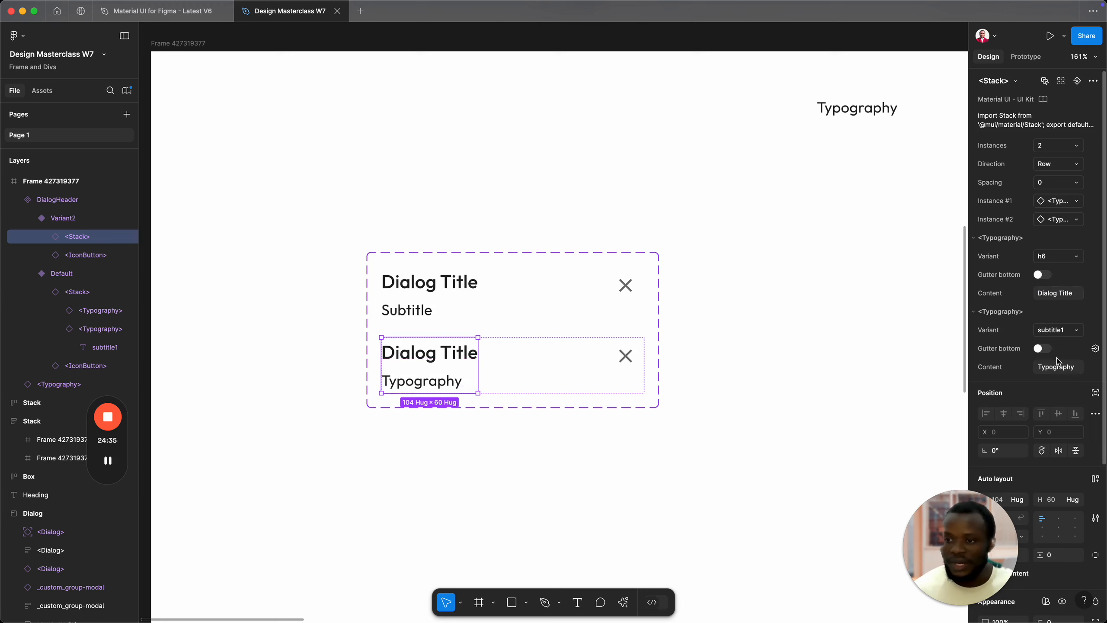
left_click(1059, 366)
type("Su")
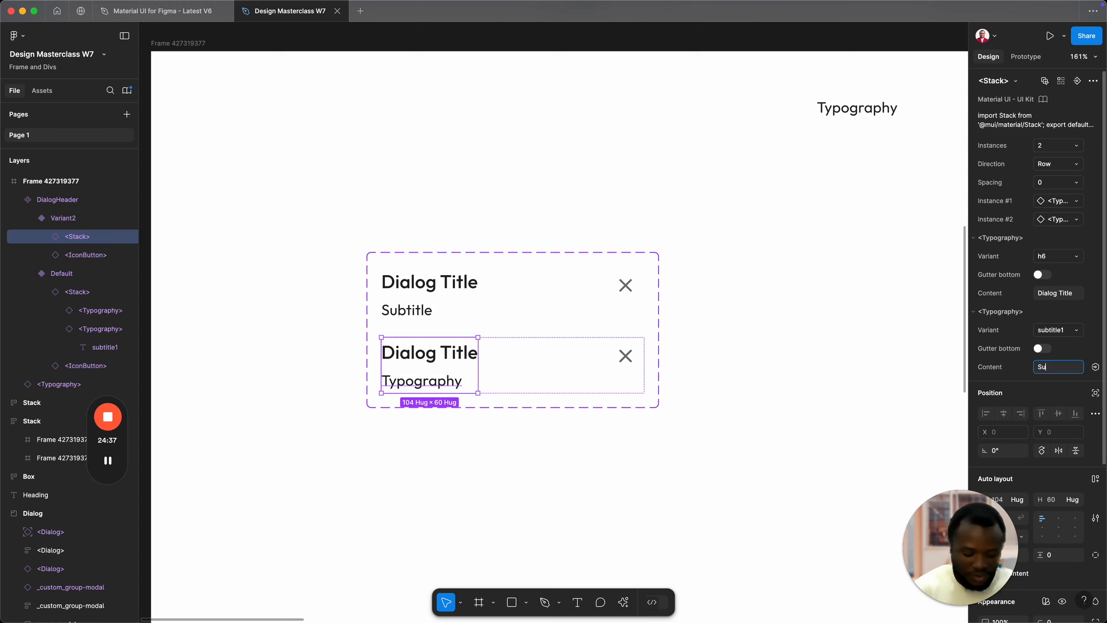
key("Return")
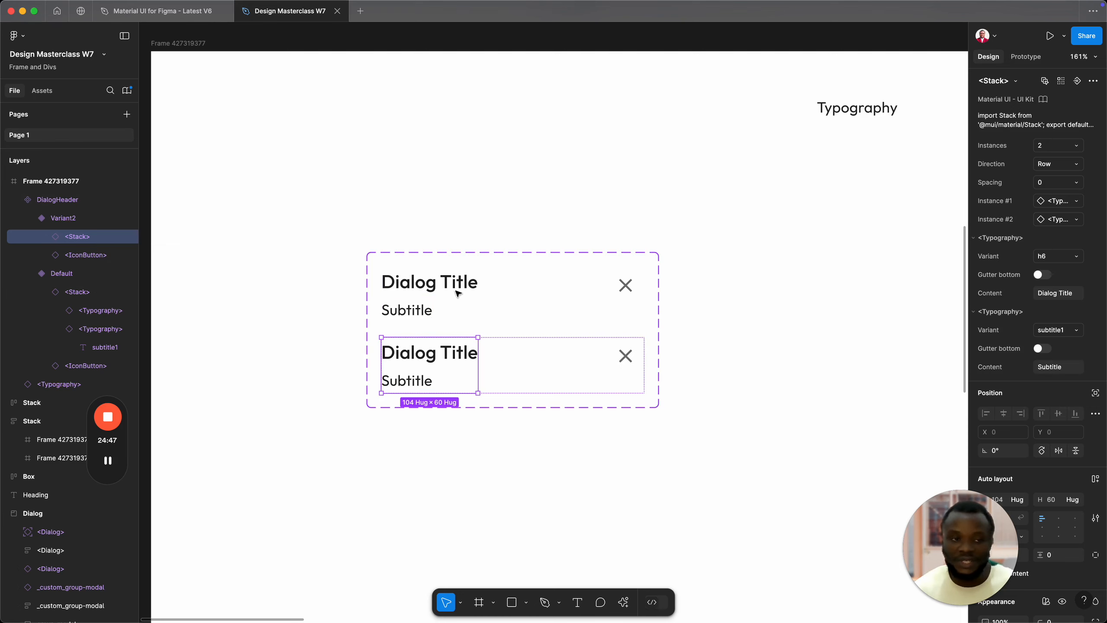
Step: Reduce Variant2's Stack to 1 instance and vertically centre the contents of Variant2 in its auto layout
left_click(1041, 148)
left_click(1011, 133)
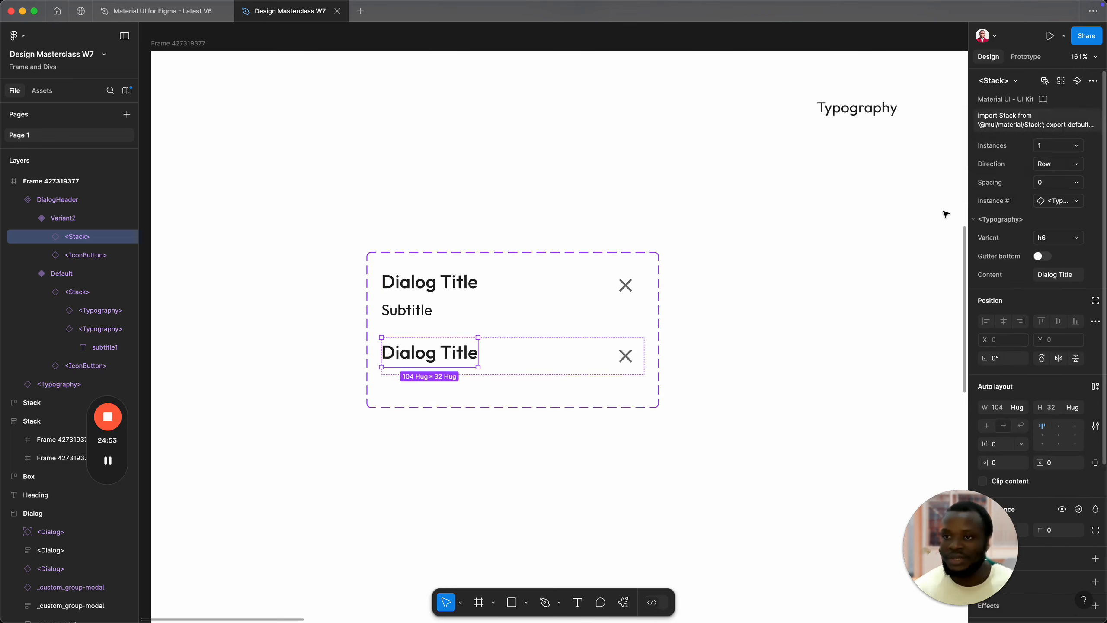
left_click(505, 361)
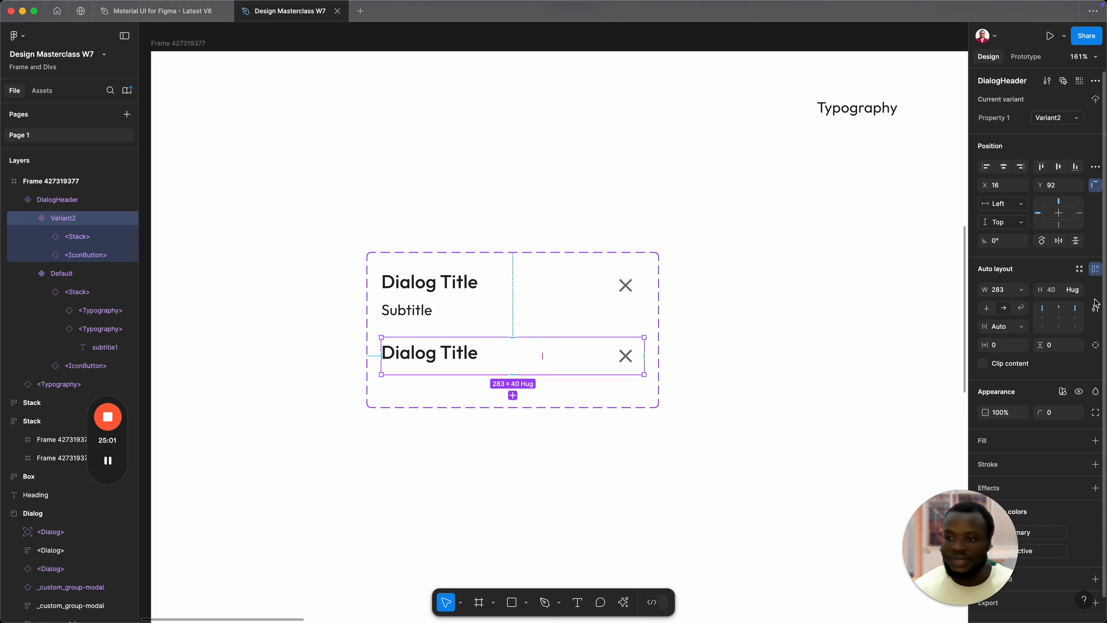
left_click(1044, 322)
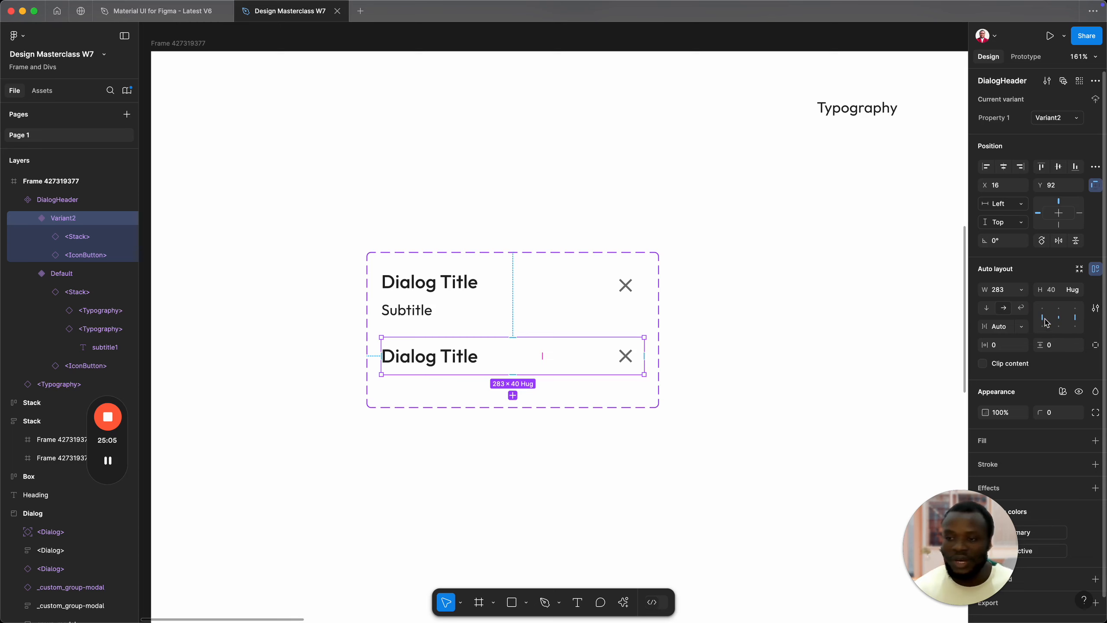
Step: Vertically centre the title stack and close icon within the Default variant's auto layout
left_click(532, 297)
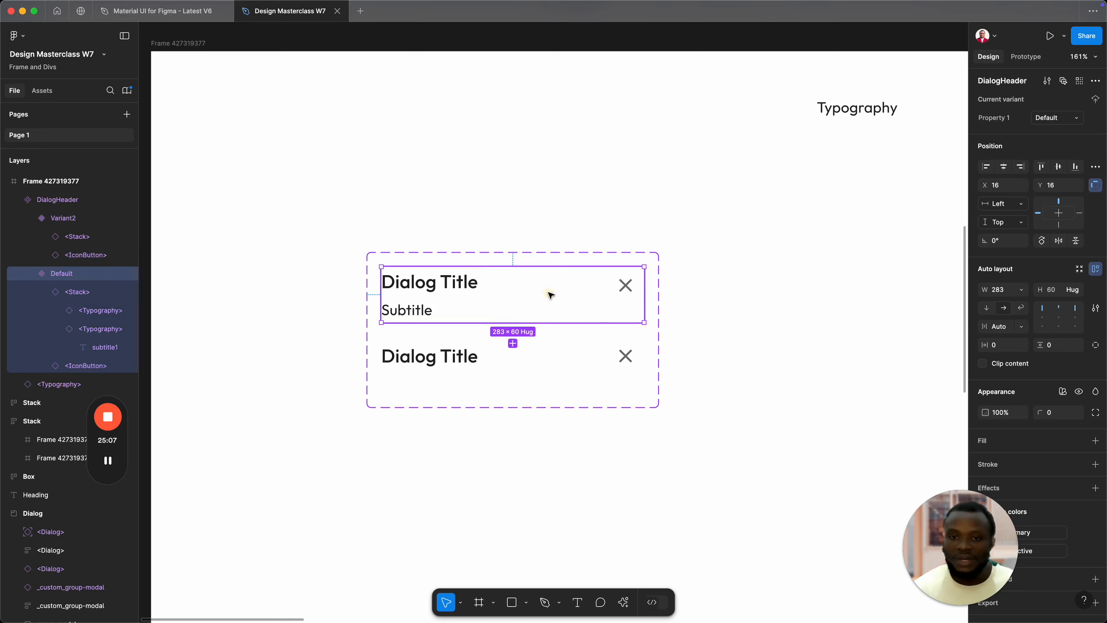
left_click(1043, 322)
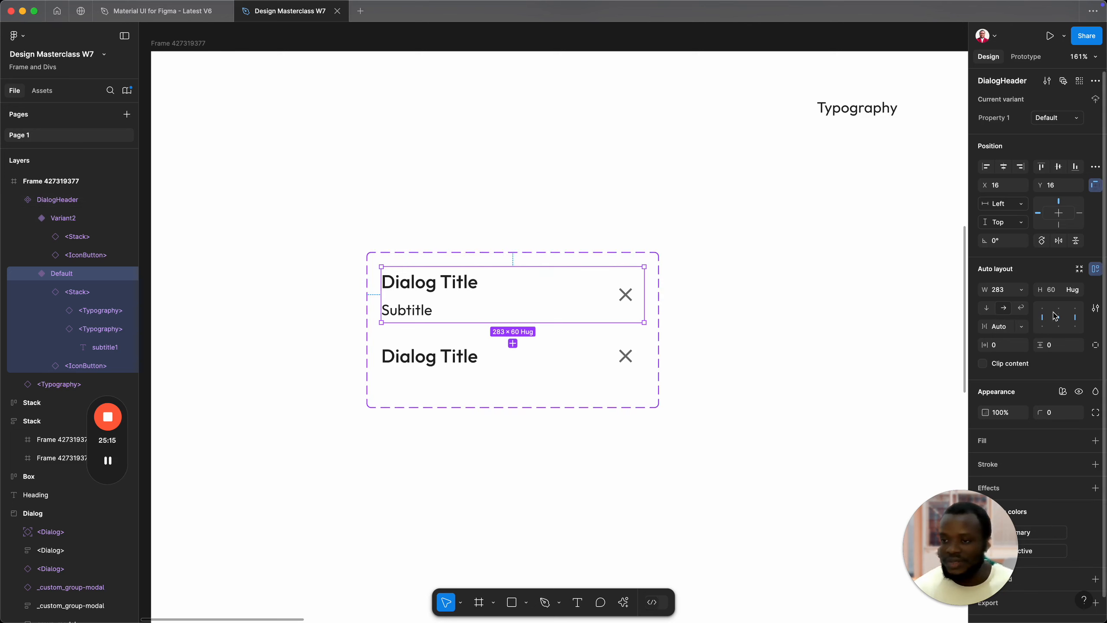
left_click(463, 363)
left_click(466, 366)
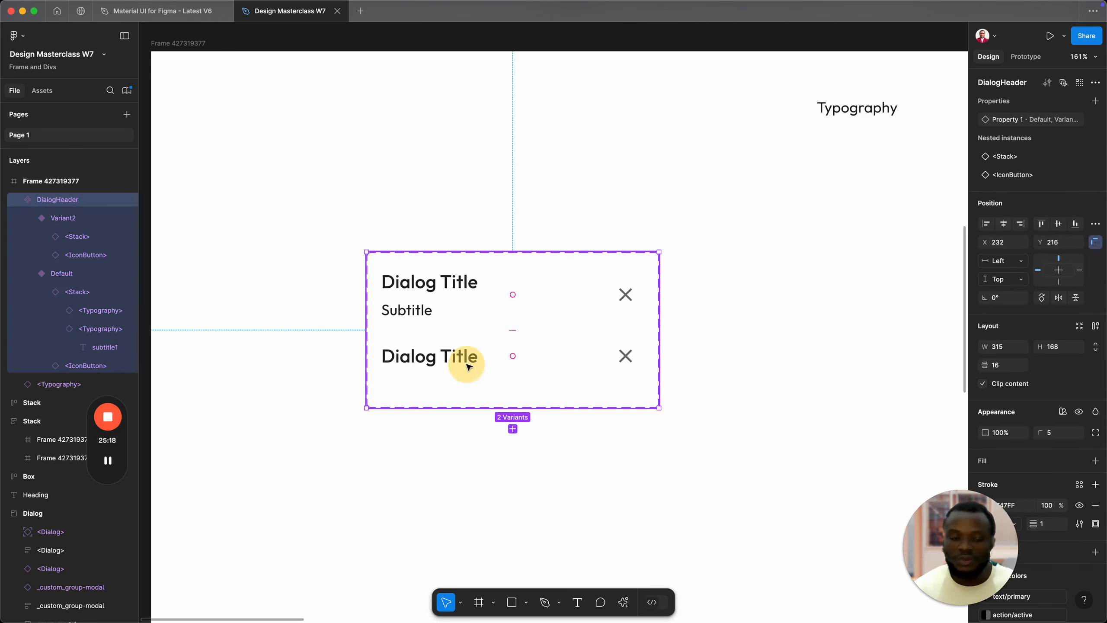
left_click(470, 311)
left_click(742, 263)
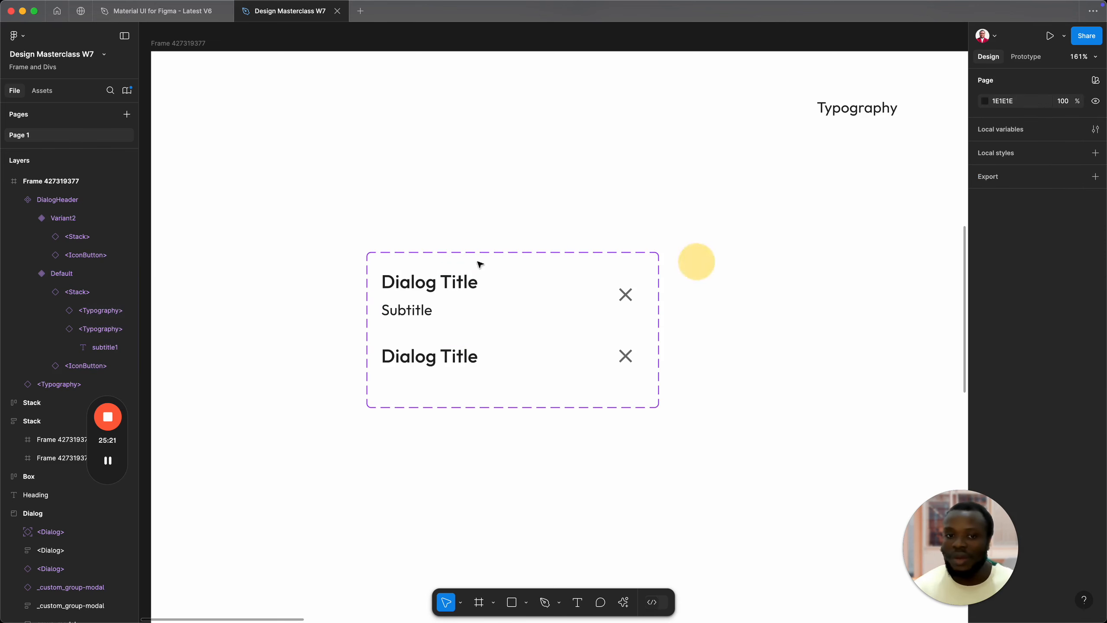
Step: Rename the DialogHeader variant property "Property 1" to "Show subtitle?"
left_click(411, 260)
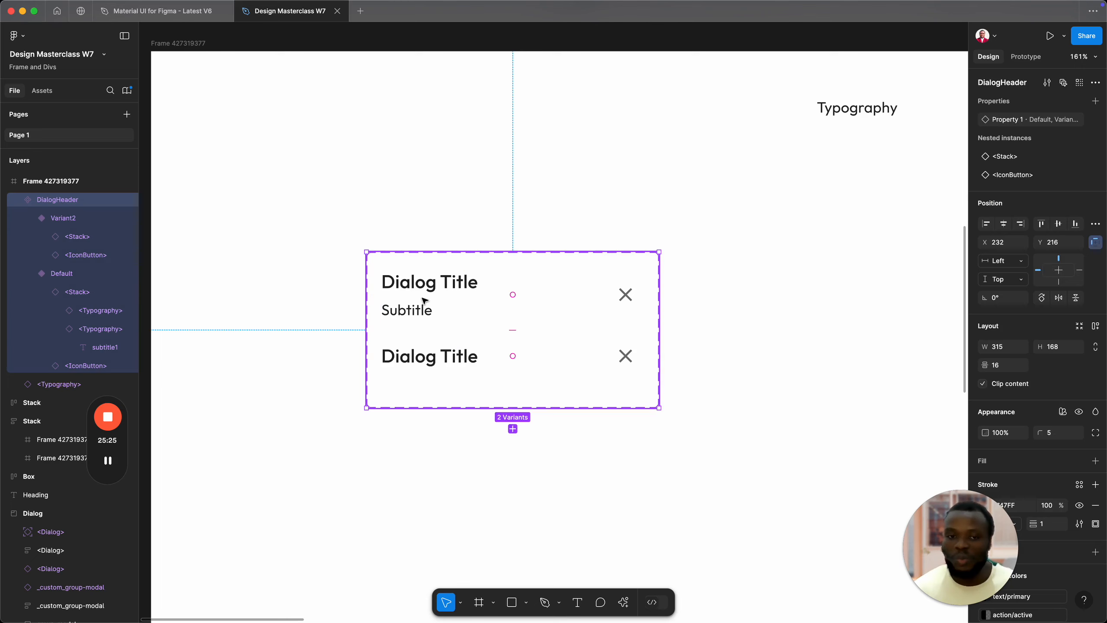
left_click(498, 281)
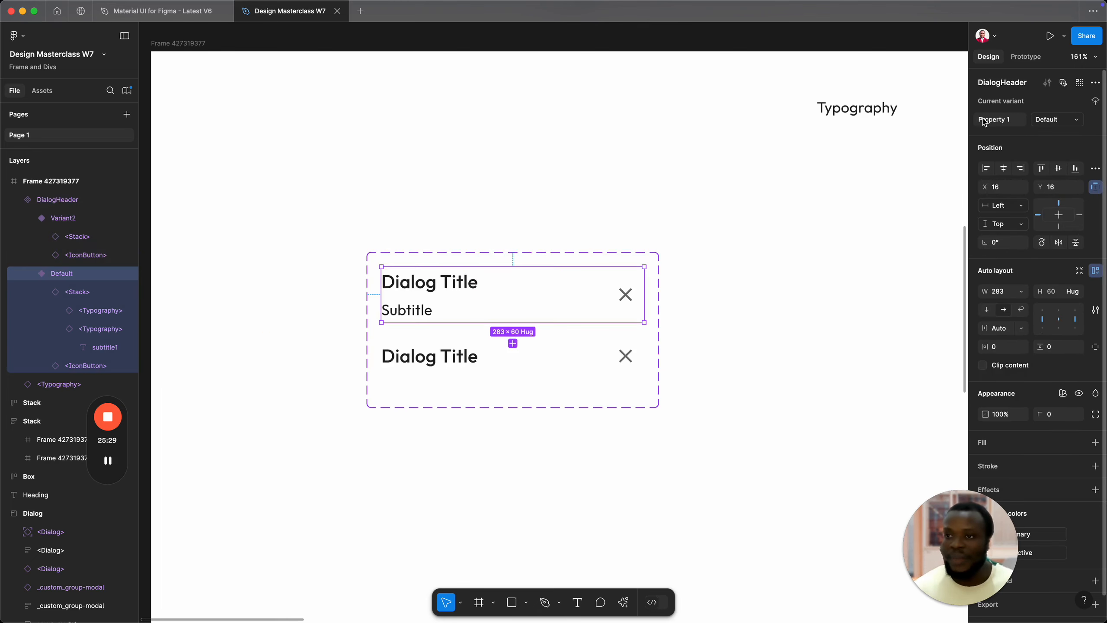
left_click(987, 119)
double_click(988, 120)
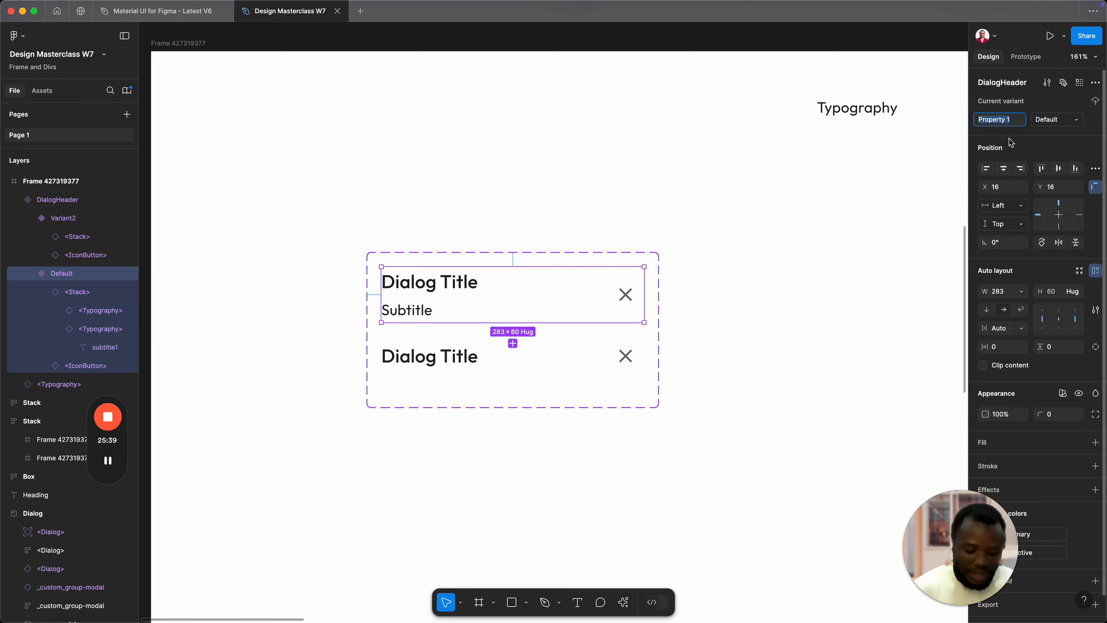
type("Has subtitle")
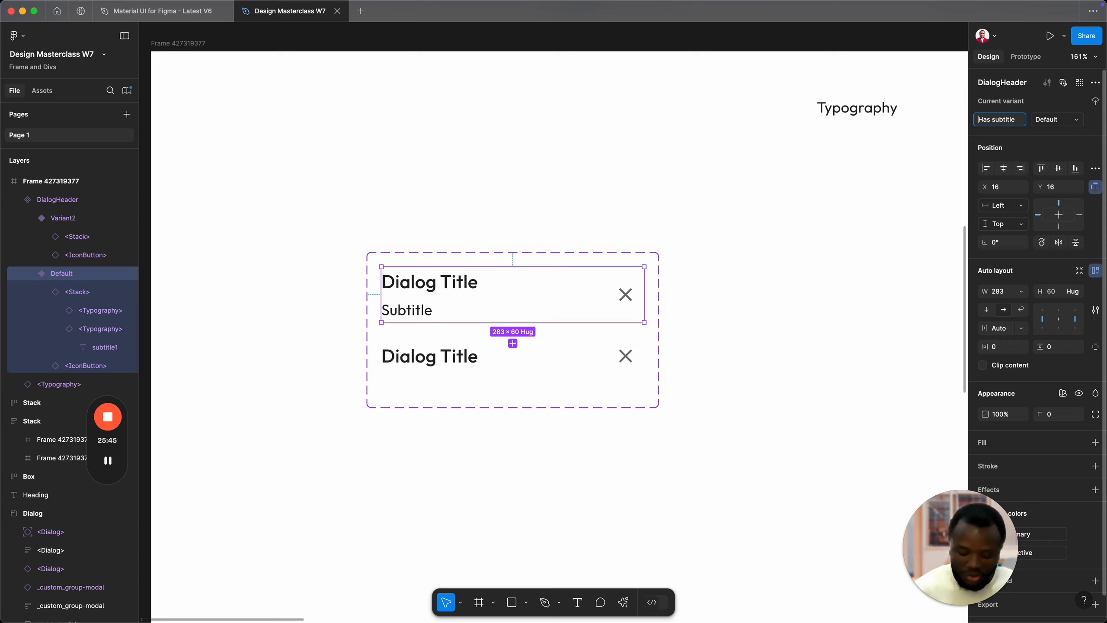
type("Show")
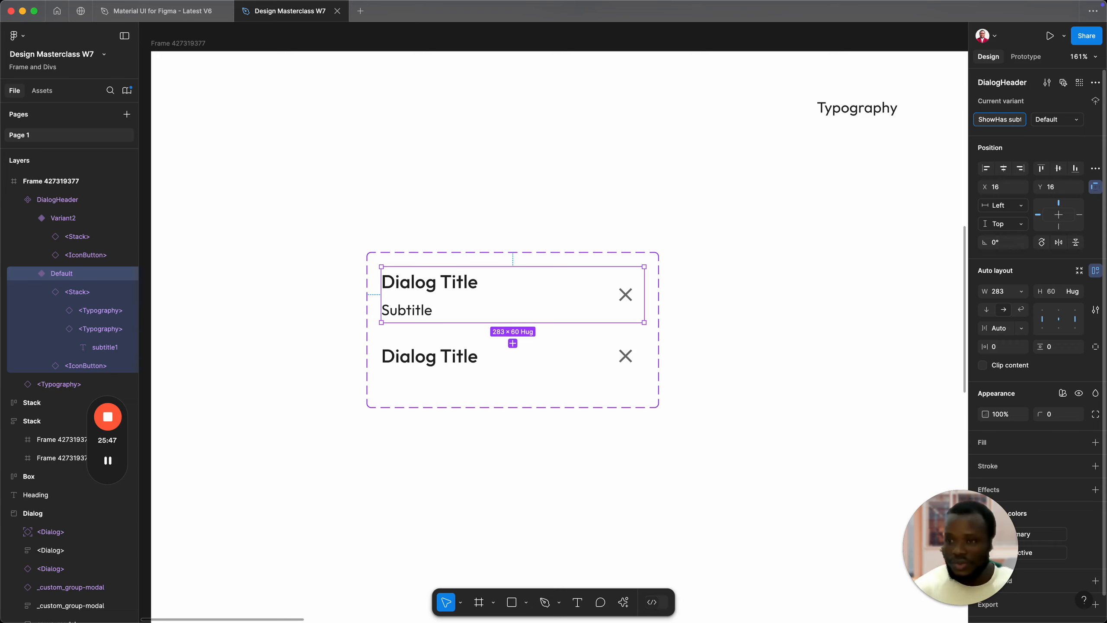
key("Delete")
key("Delete")
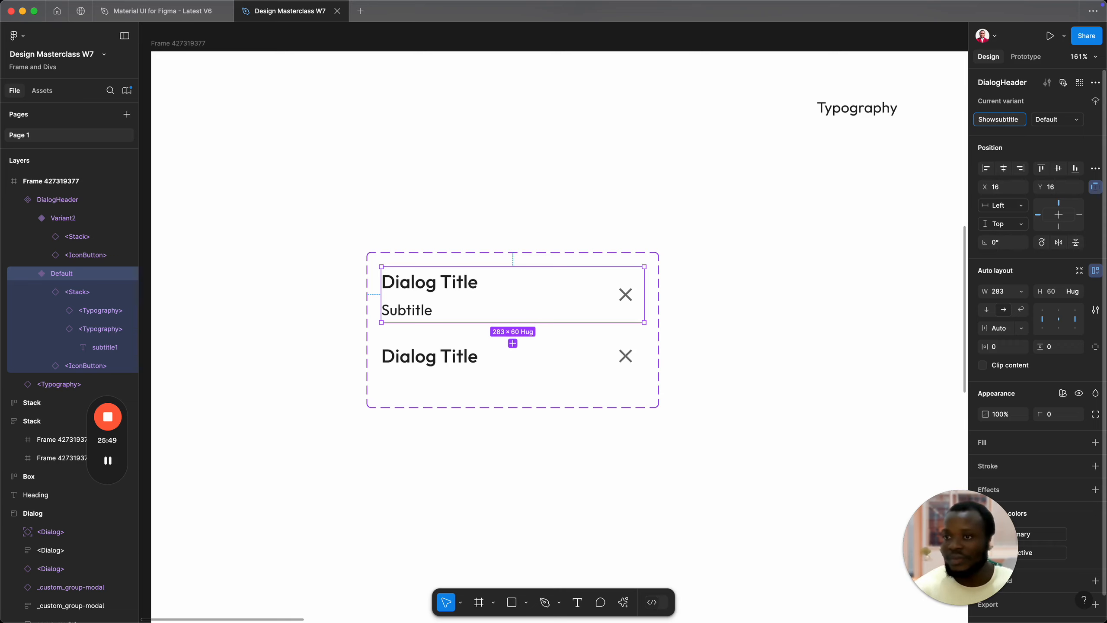
type("?")
key("Return")
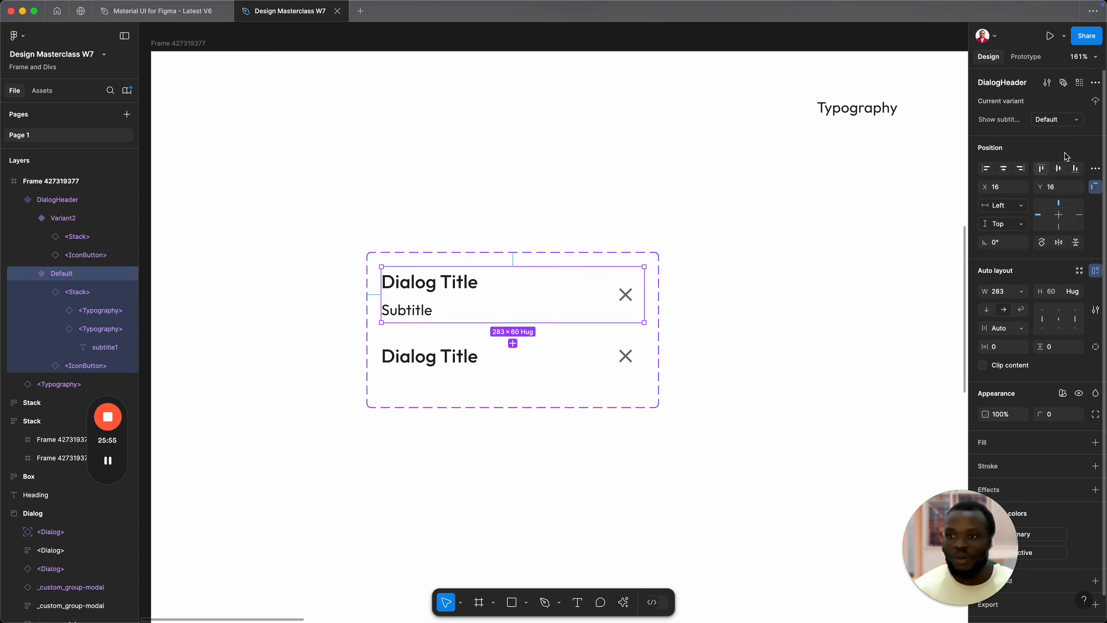
Step: Set the "Show subtitle?" value of the Default variant to True
left_click(1067, 121)
type("T")
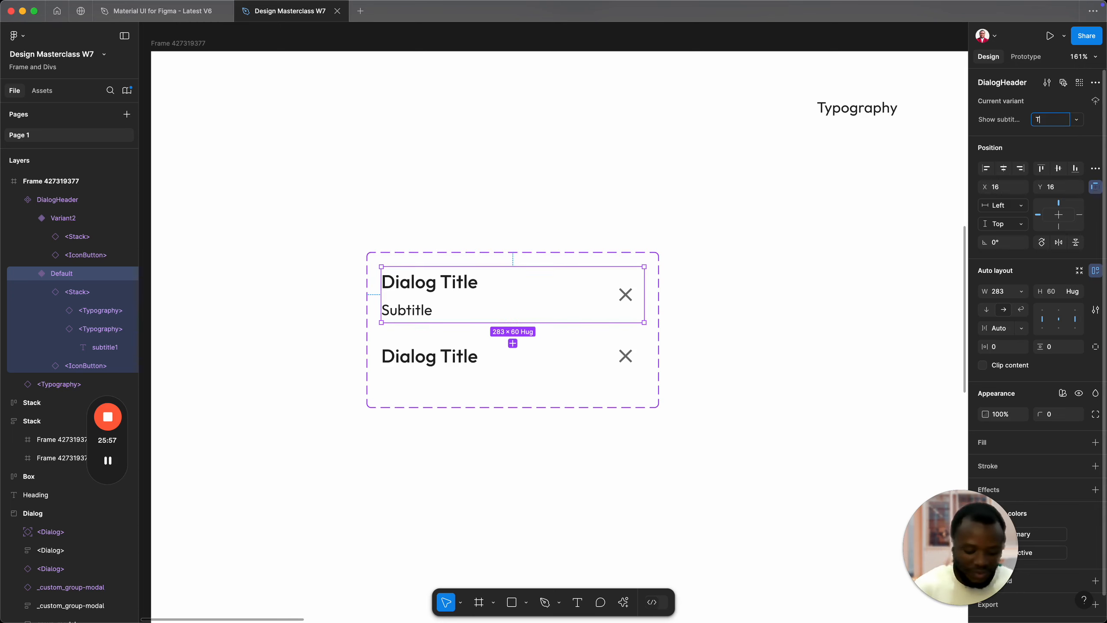
type("rue")
key("Return")
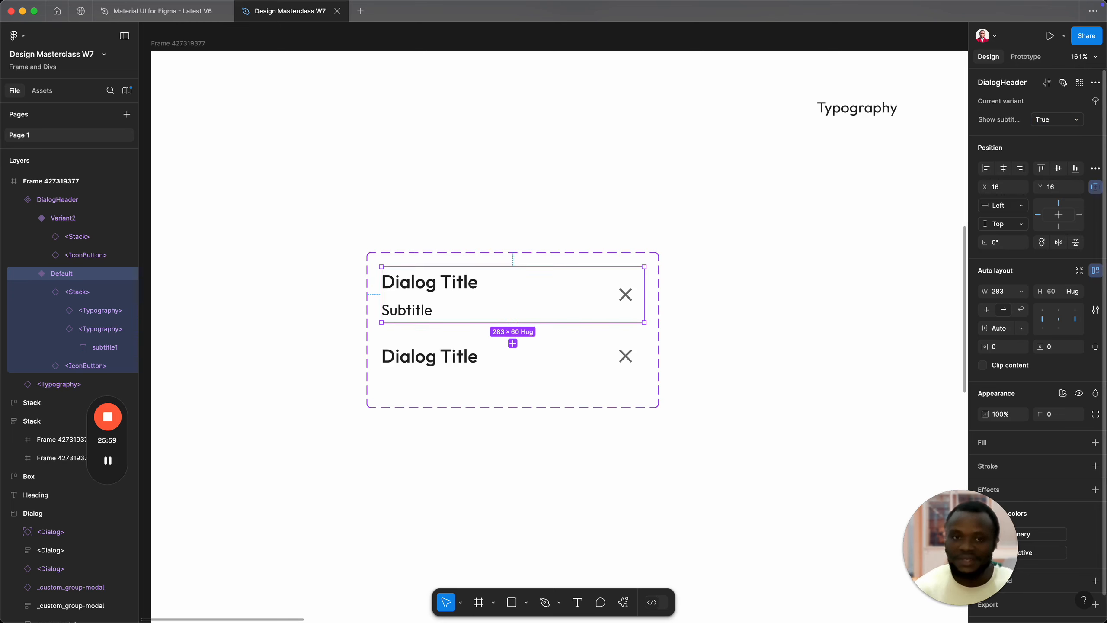
Step: Set the "Show subtitle?" value of Variant2, the title-only header, to False
key("Tab")
left_click(1068, 121)
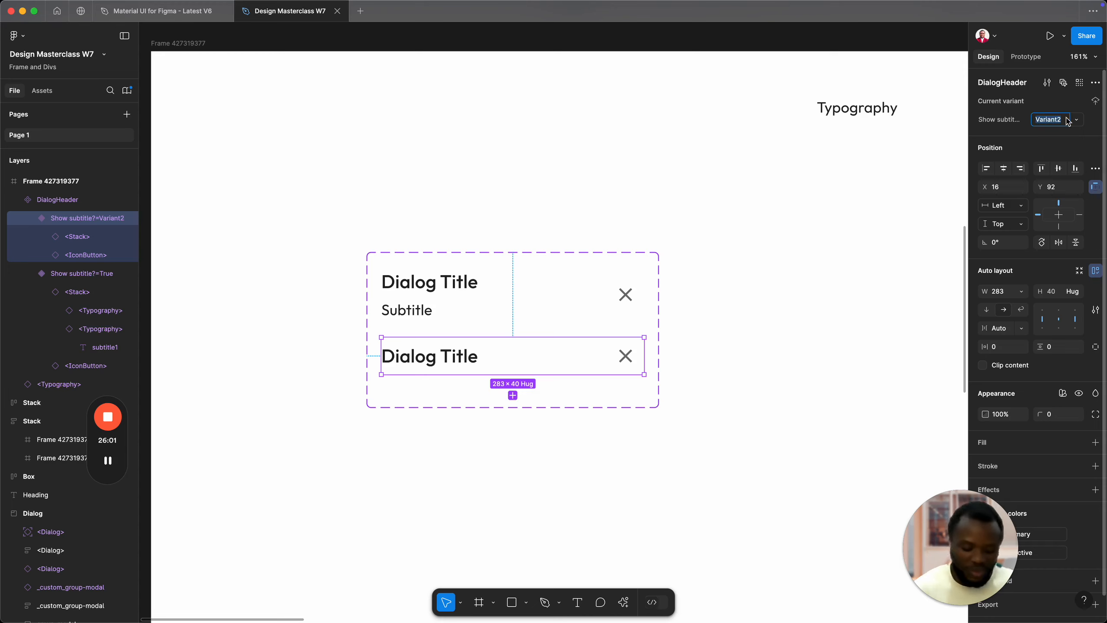
type("Fla")
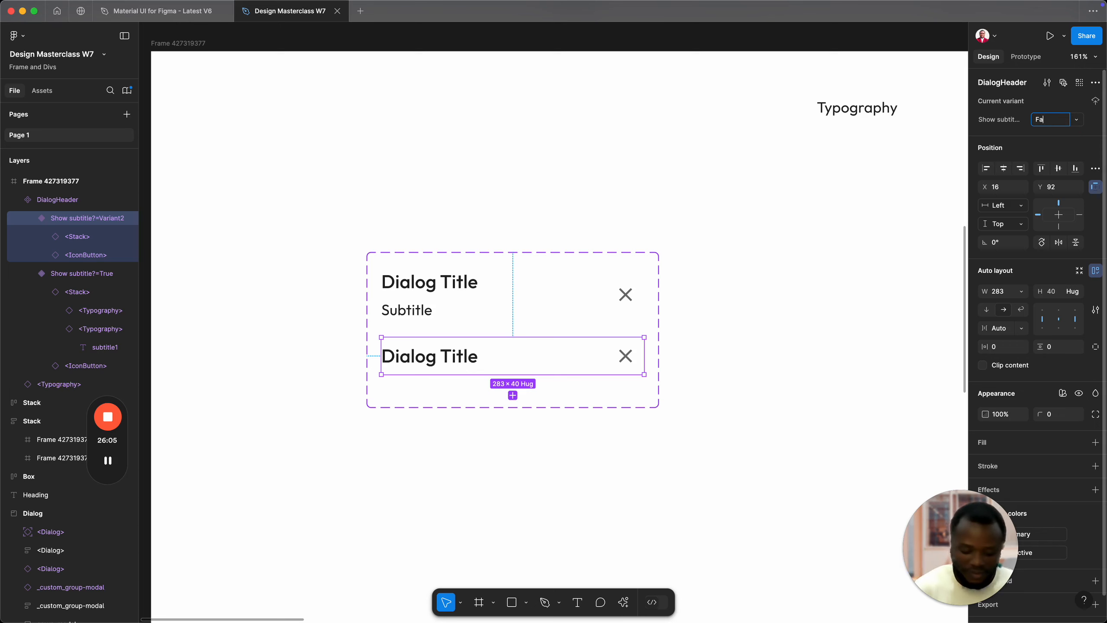
type("se")
key("Return")
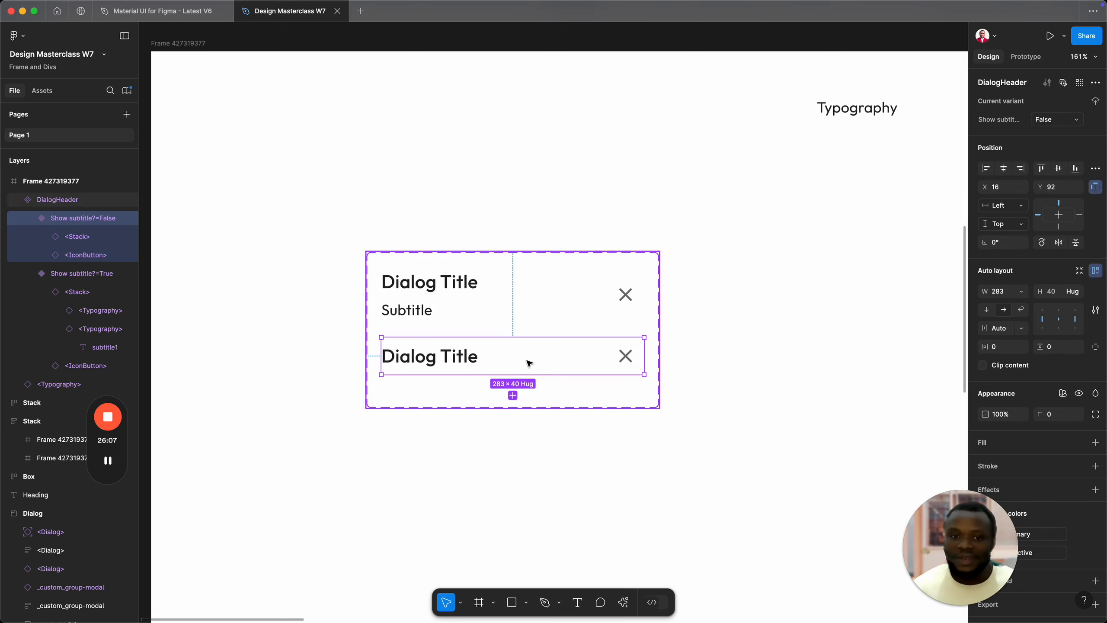
right_click(426, 168)
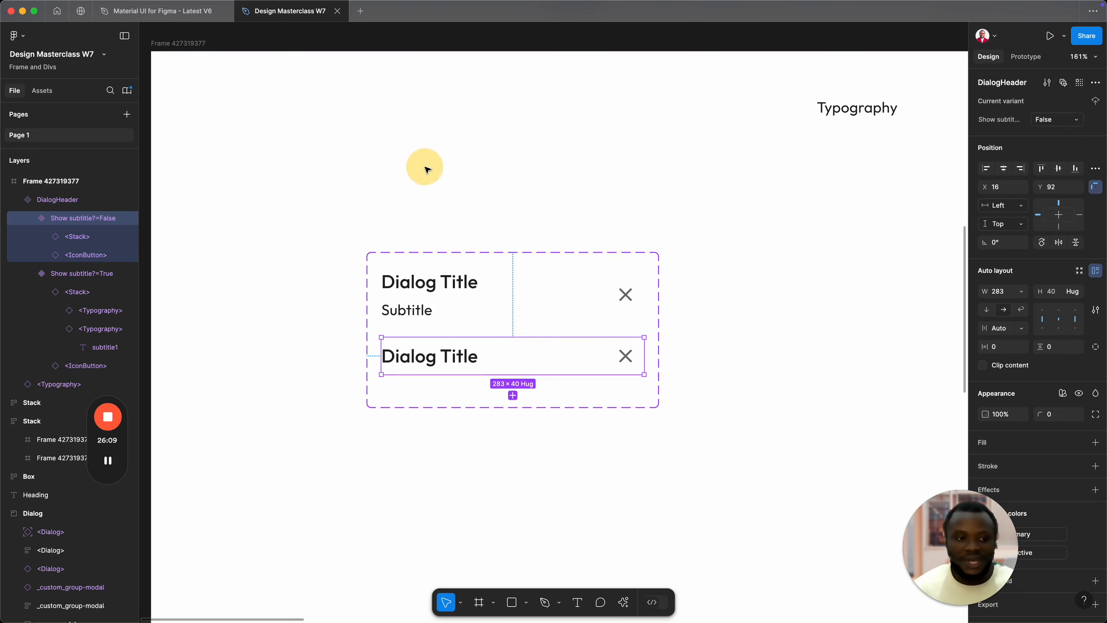
Step: Copy the title-only DialogHeader variant and paste it as an instance in the empty frame space above the component set
left_click(442, 189)
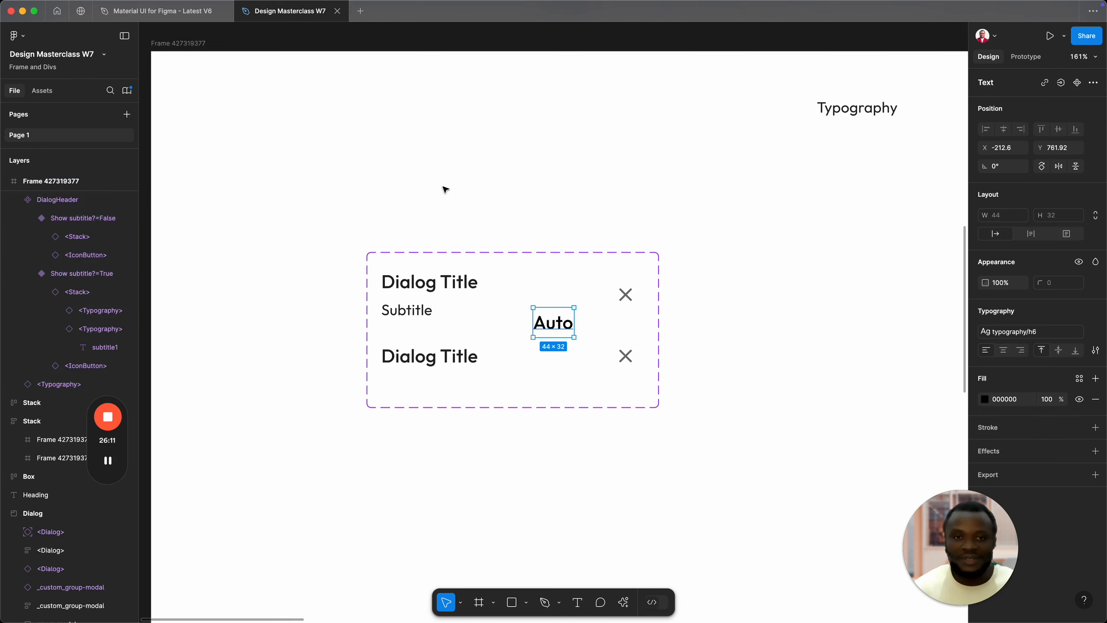
key("ctrl+z")
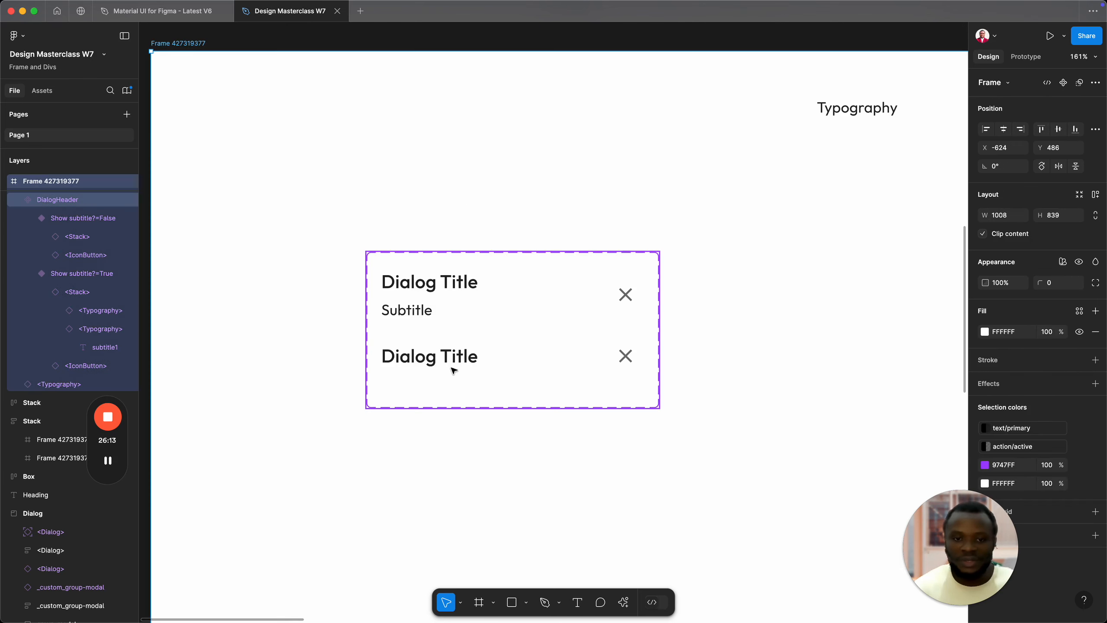
left_click(452, 366)
key("super+c")
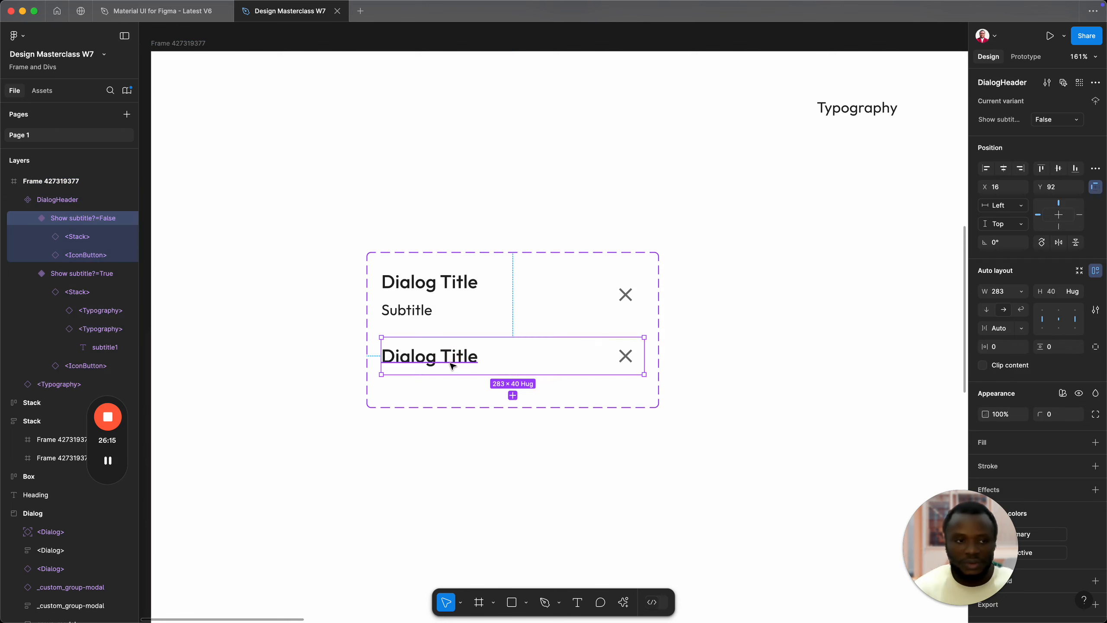
right_click(407, 173)
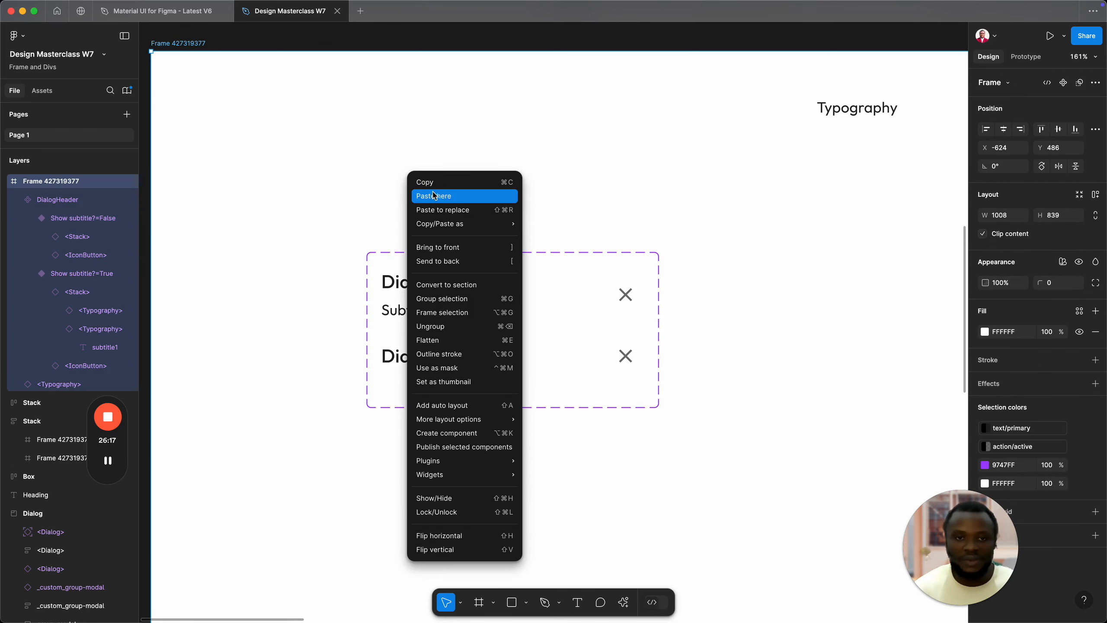
left_click(435, 192)
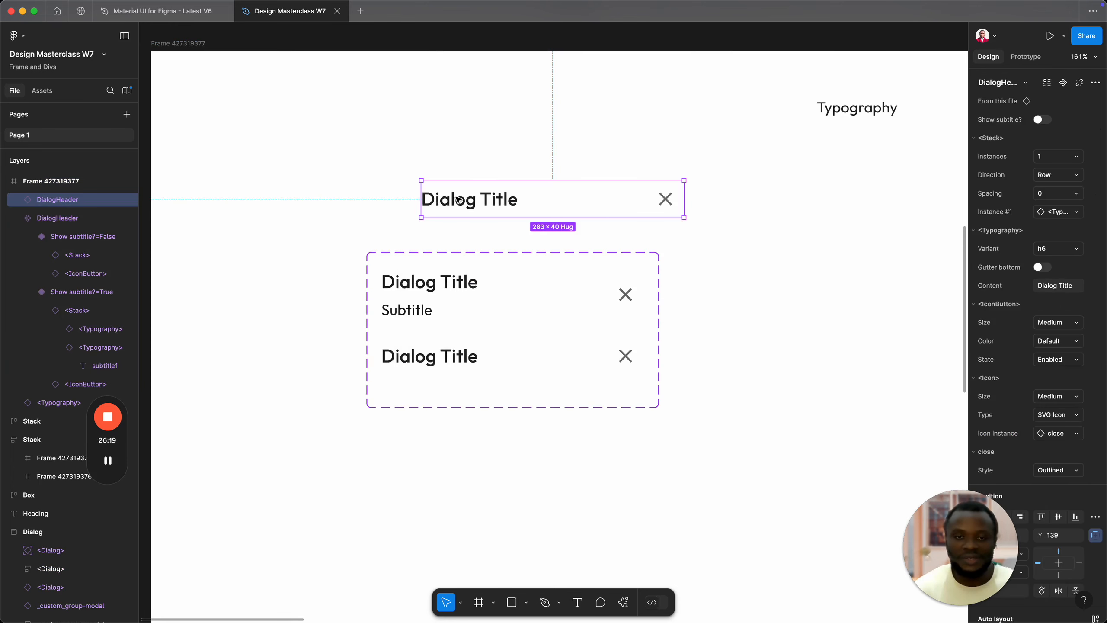
left_click_drag(539, 191, 449, 148)
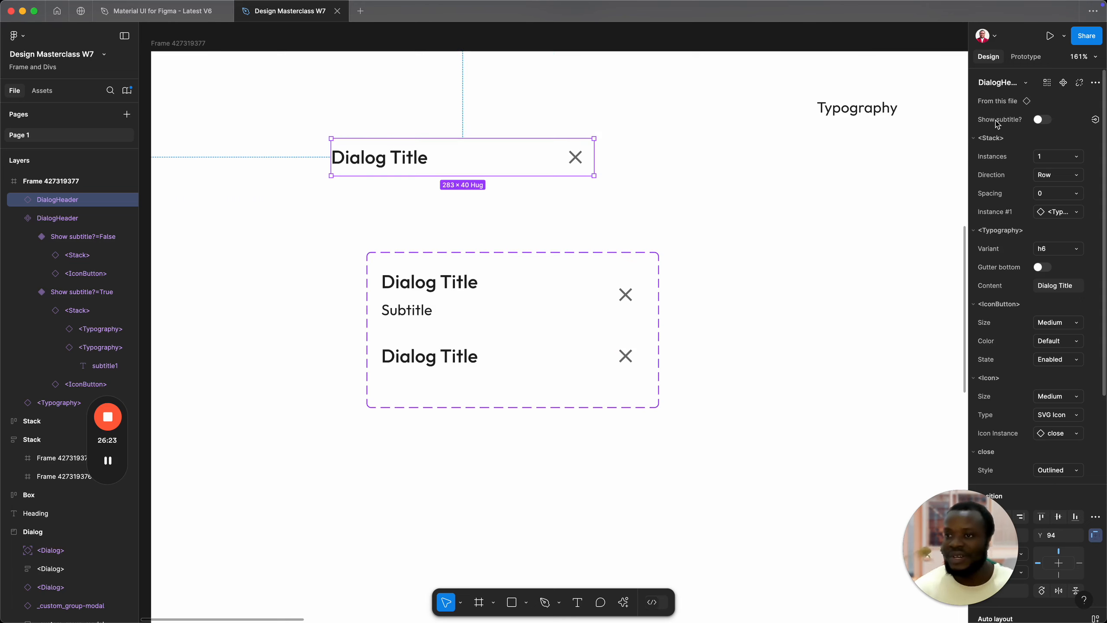
Step: Test the Show subtitle? toggle on the pasted DialogHeader instance by switching it on and back off
left_click(1042, 120)
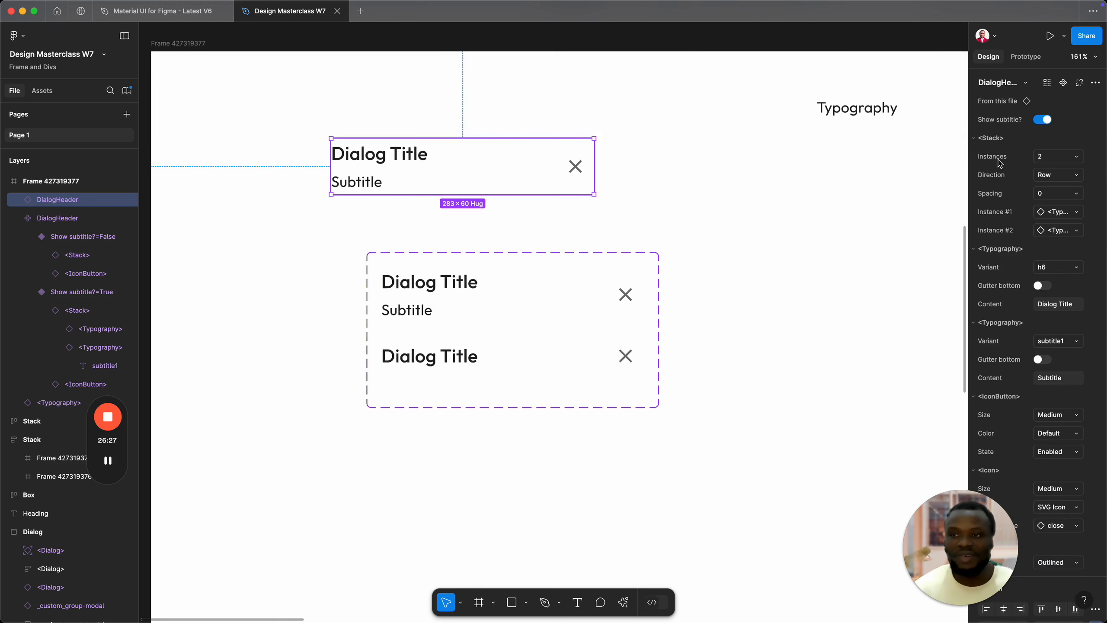
left_click(1034, 122)
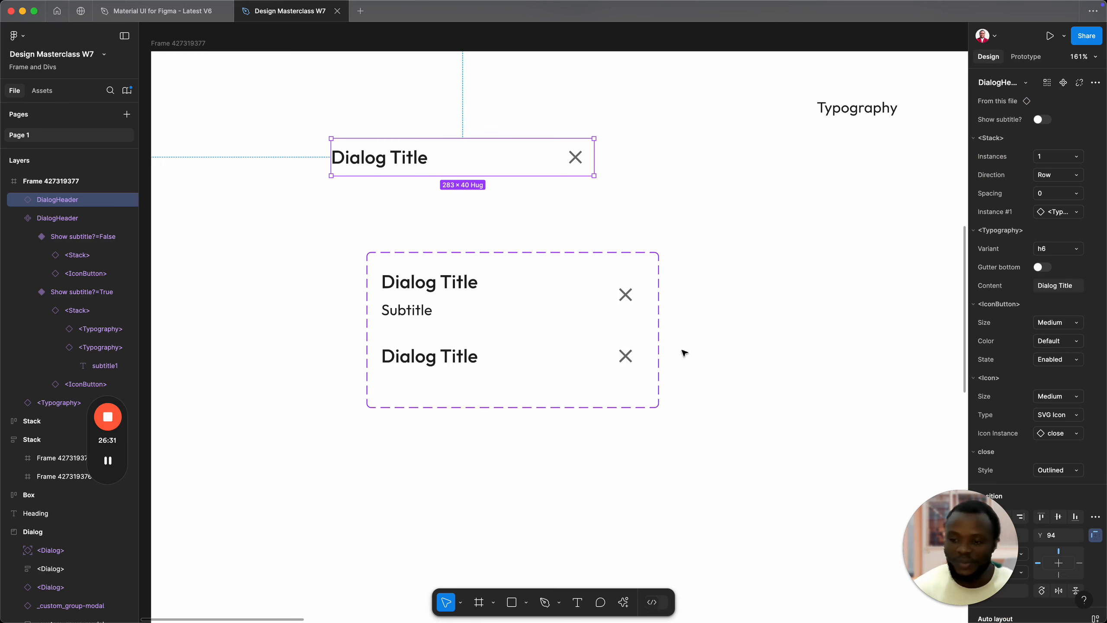
Step: Add a third variant to the DialogHeader component set
left_click(458, 269)
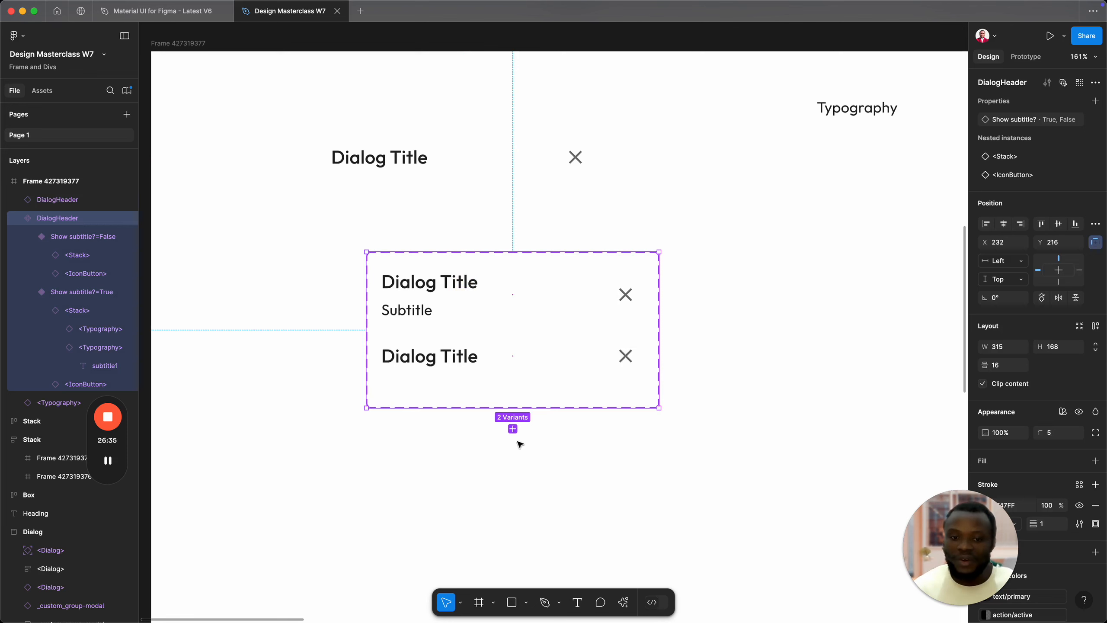
left_click(512, 429)
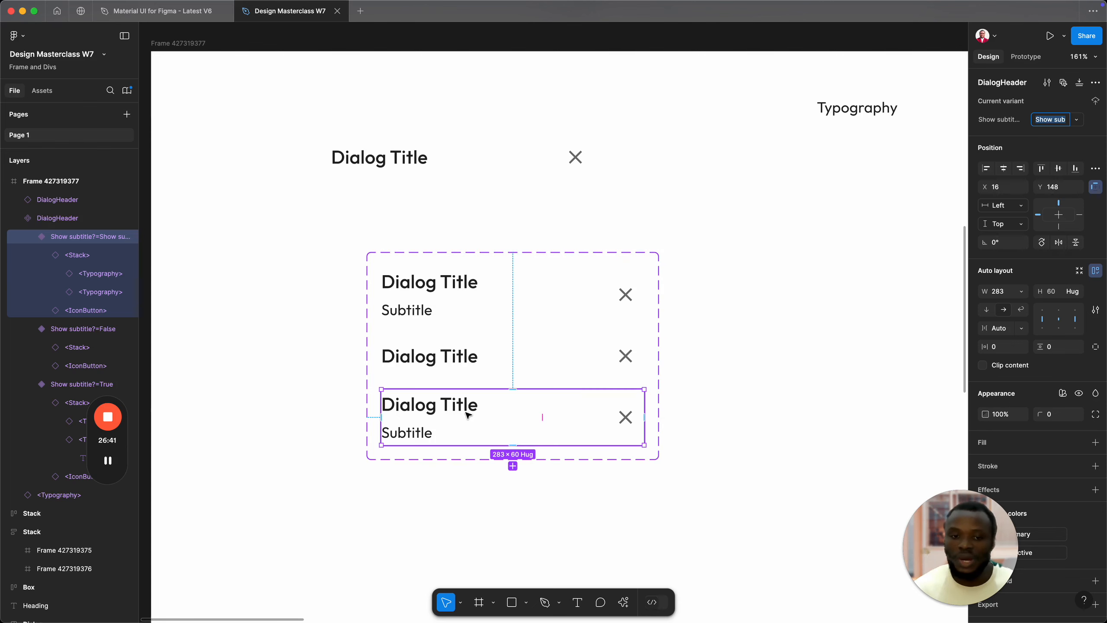
Step: Examine the header of the handshake-image dialog, inspecting its "Basic information" subtitle and the circular 1/2 progress instance
scroll(466, 413, "down", 5)
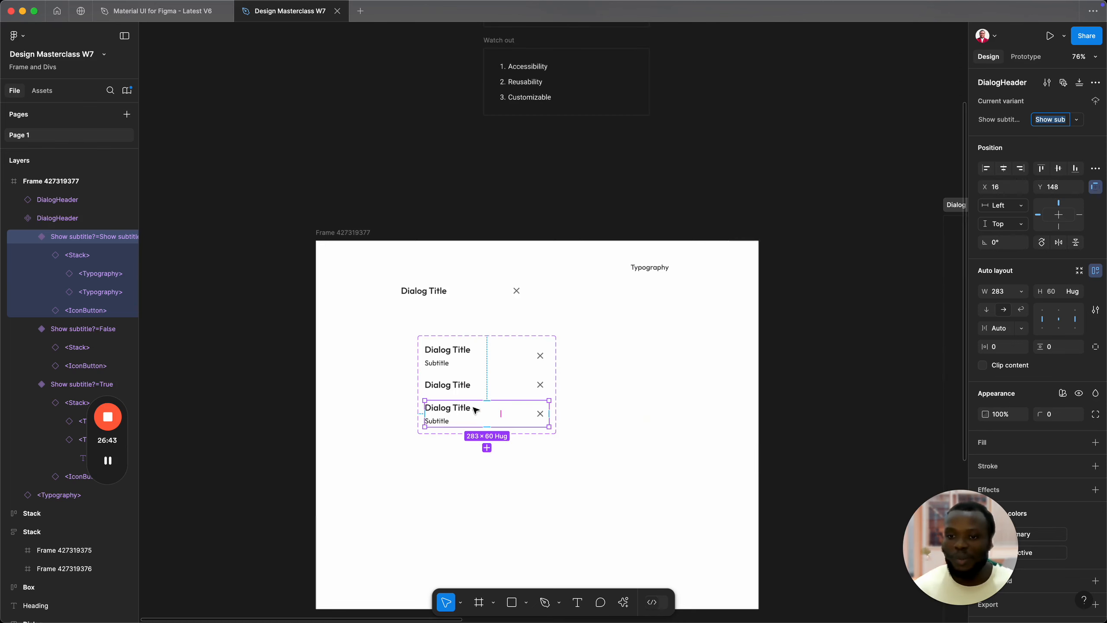
left_click_drag(558, 419, 301, 221)
scroll(832, 358, "right", 10)
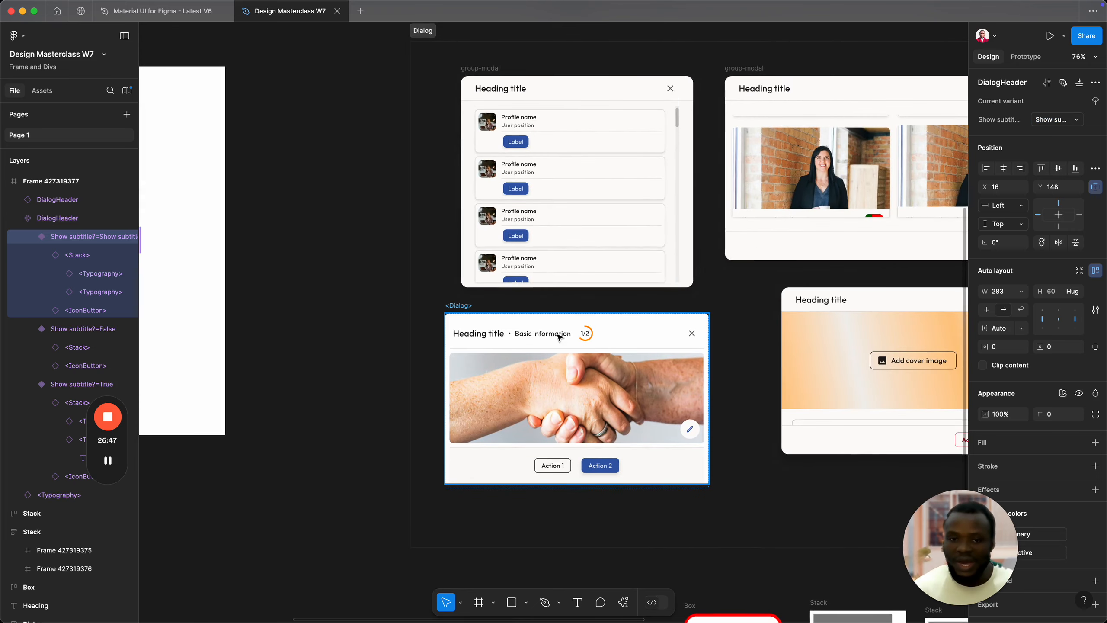
scroll(522, 347, "up", 3)
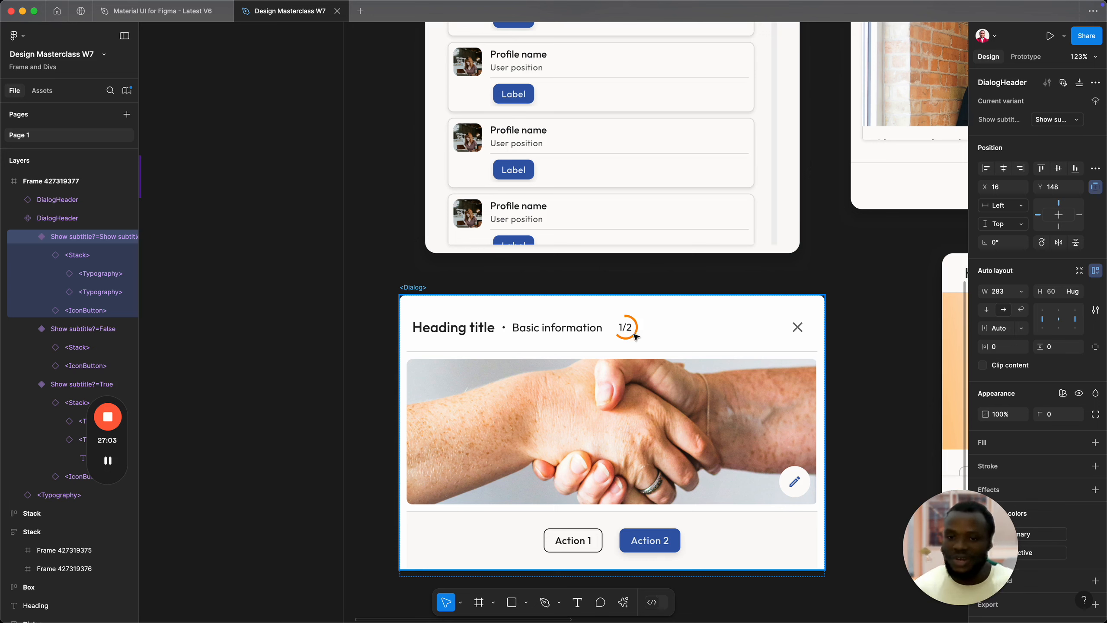
double_click(567, 331)
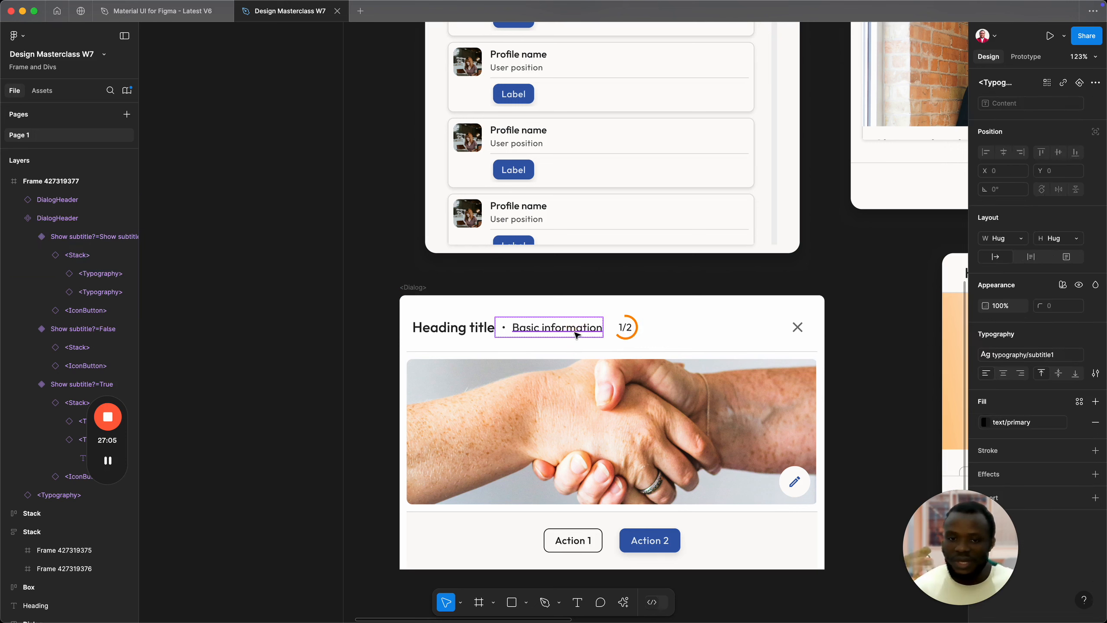
left_click(637, 331)
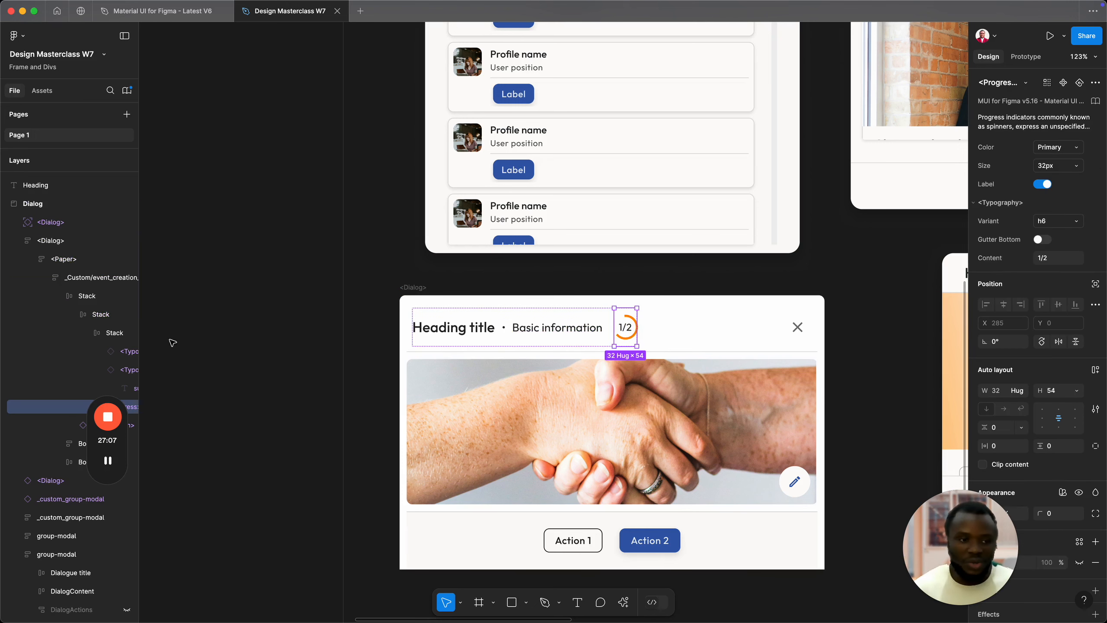
left_click_drag(100, 447, 83, 546)
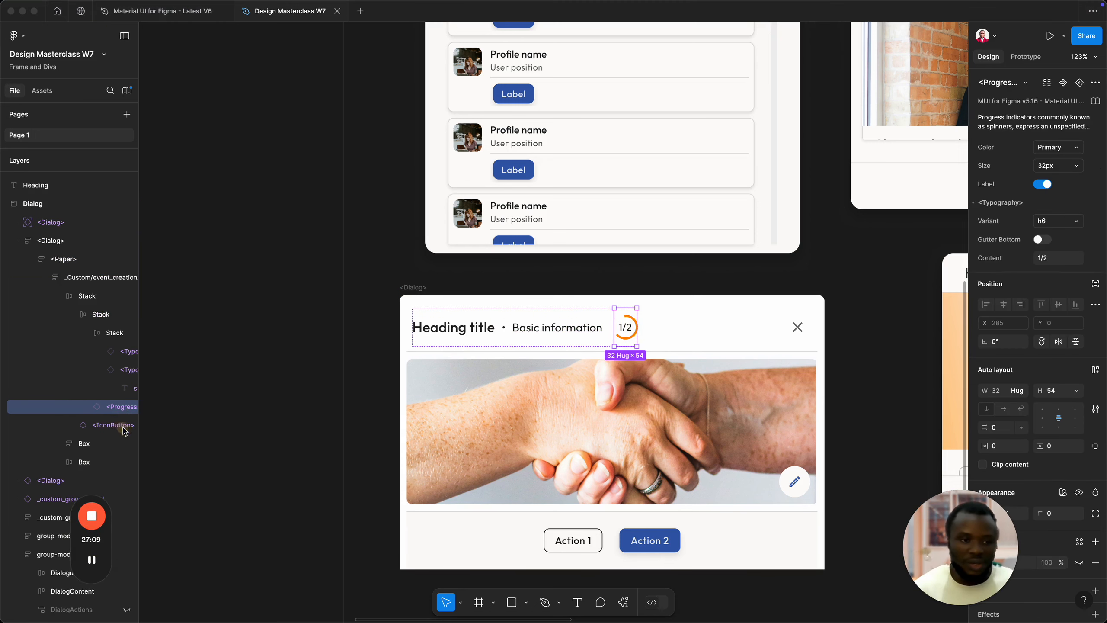
left_click(281, 391)
Step: Switch to the Material UI docs in the browser, search for "progress" and review the Circular with label example
mouse_move(519, 620)
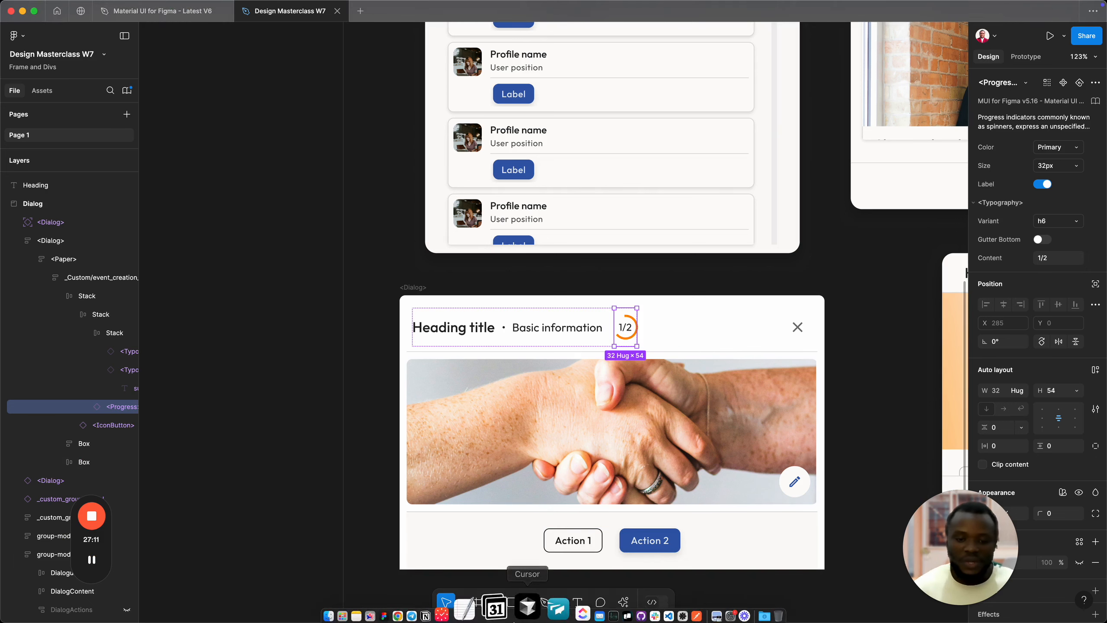
left_click(469, 601)
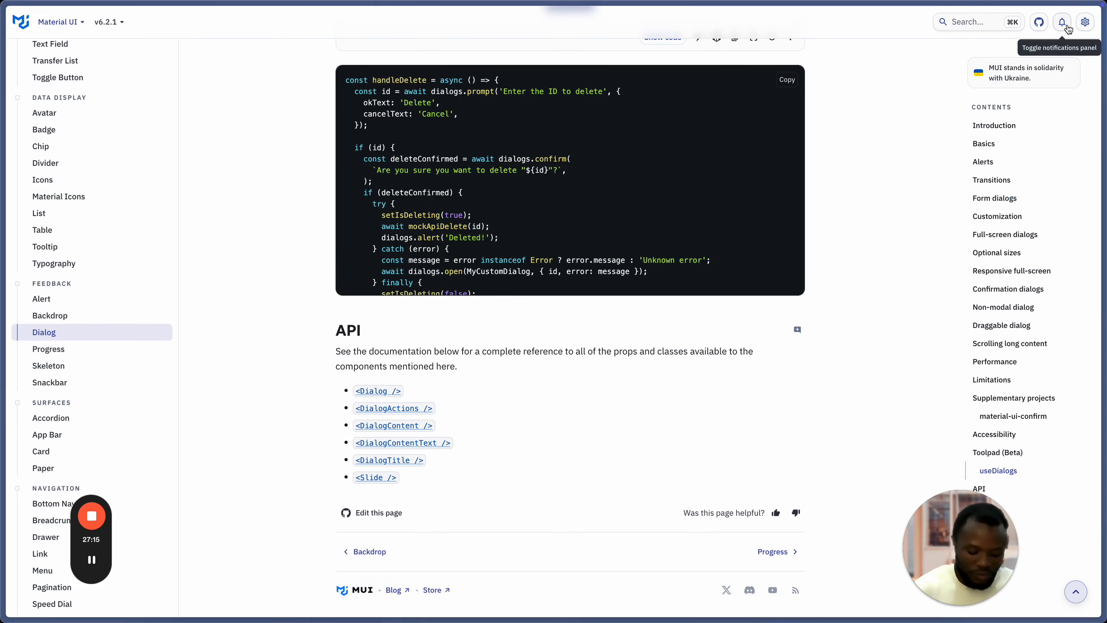
key("super+k")
type("progress")
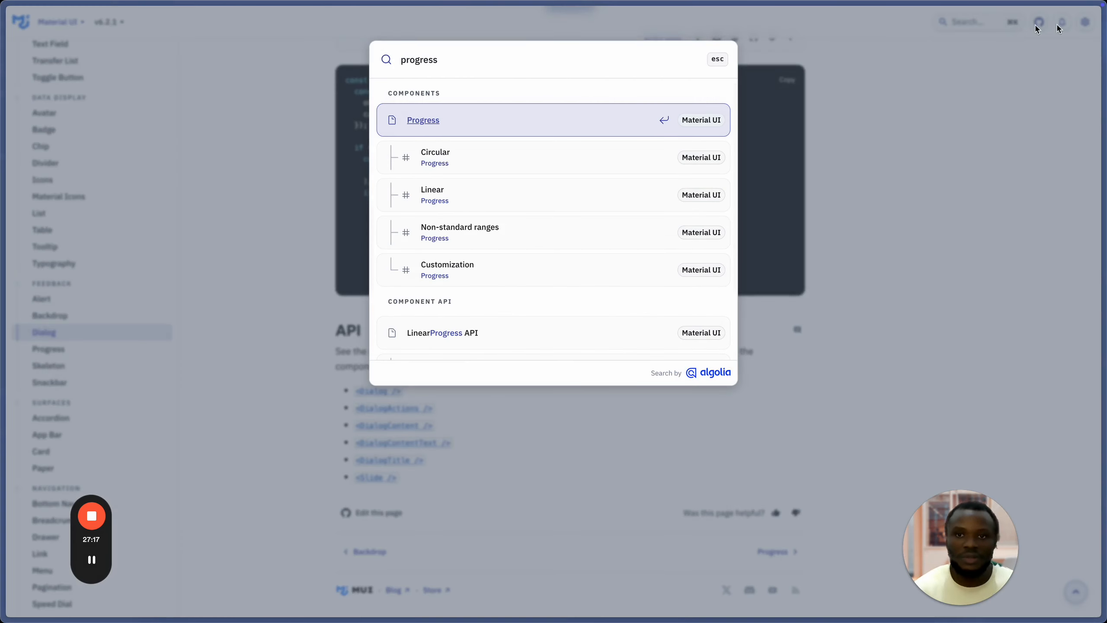
left_click(441, 122)
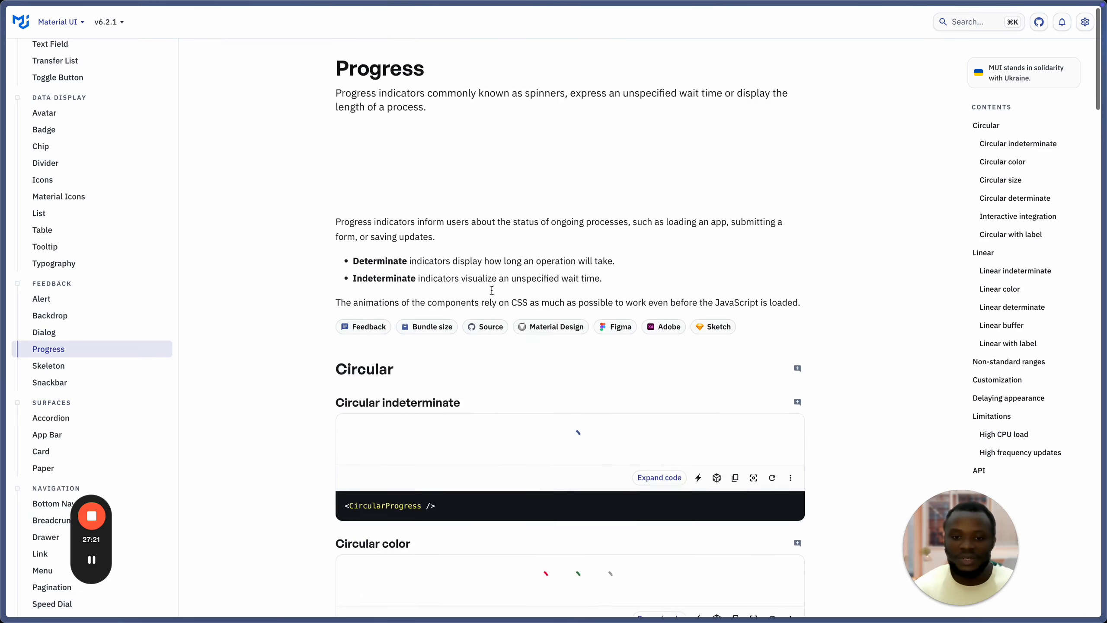
scroll(491, 290, "down", 20)
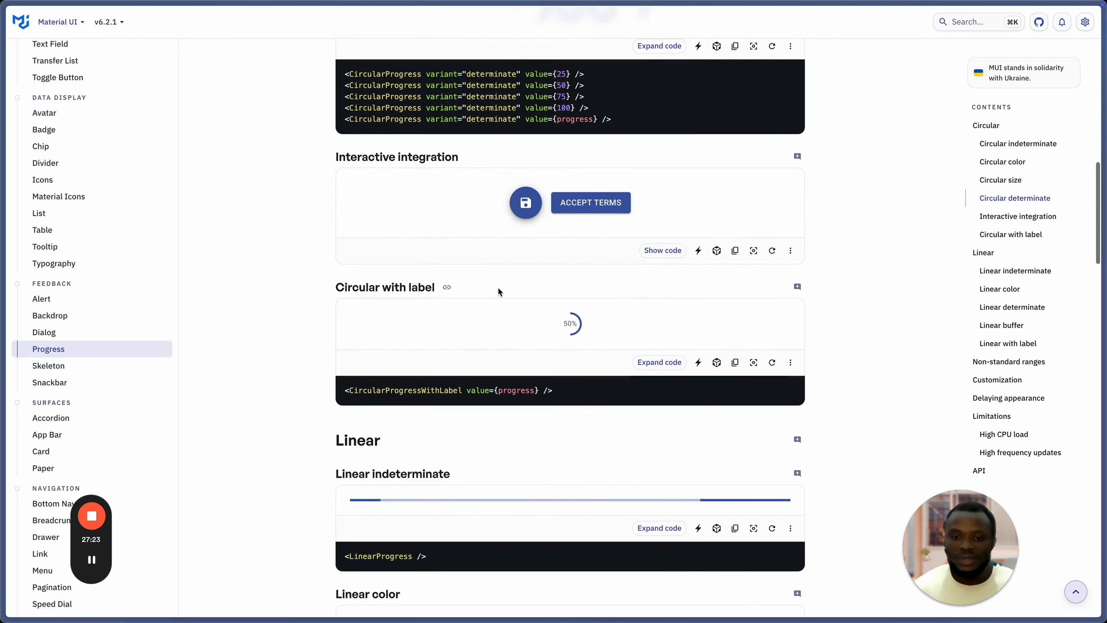
scroll(497, 288, "down", 2)
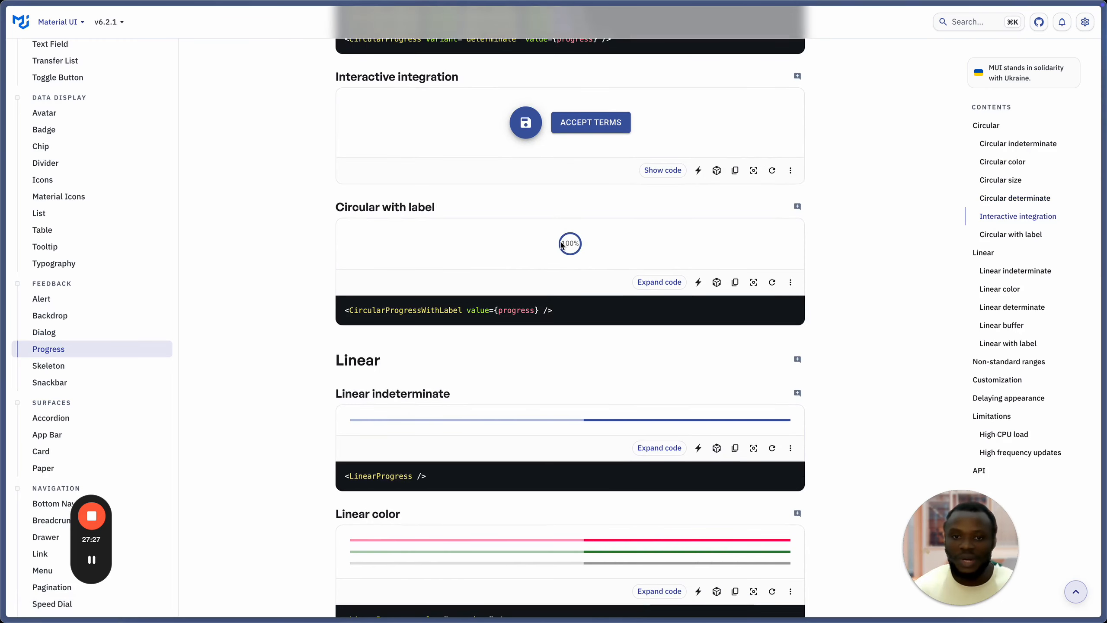
Step: Switch back to Figma, search the assets for "Progress" and place the MUI circular <Progress> component on the canvas beside the dialogs
key("super+Tab")
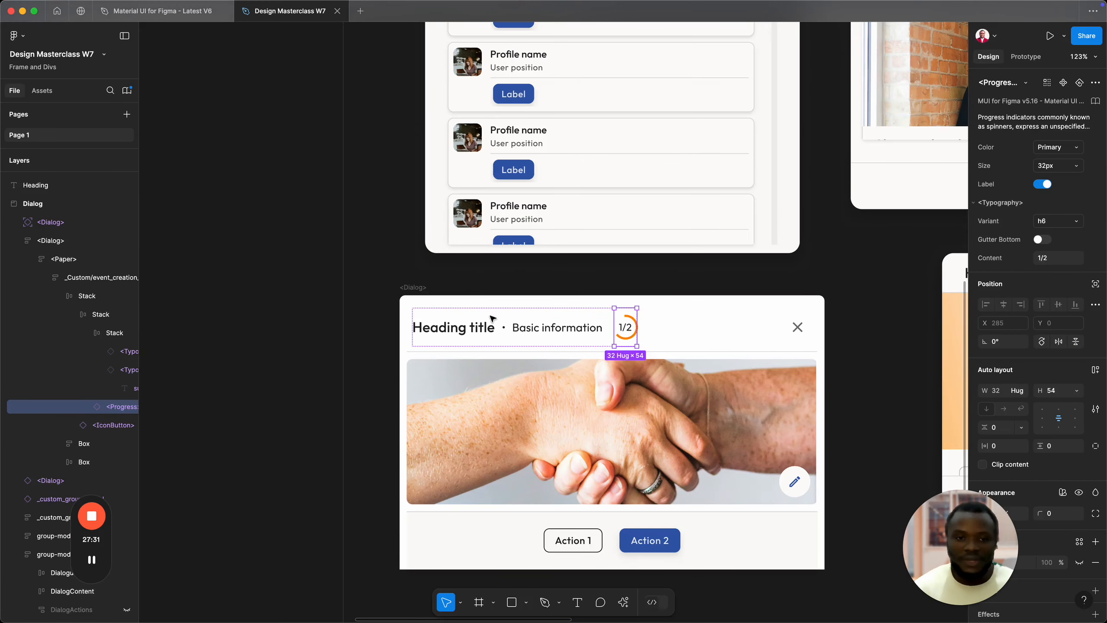
left_click(164, 167)
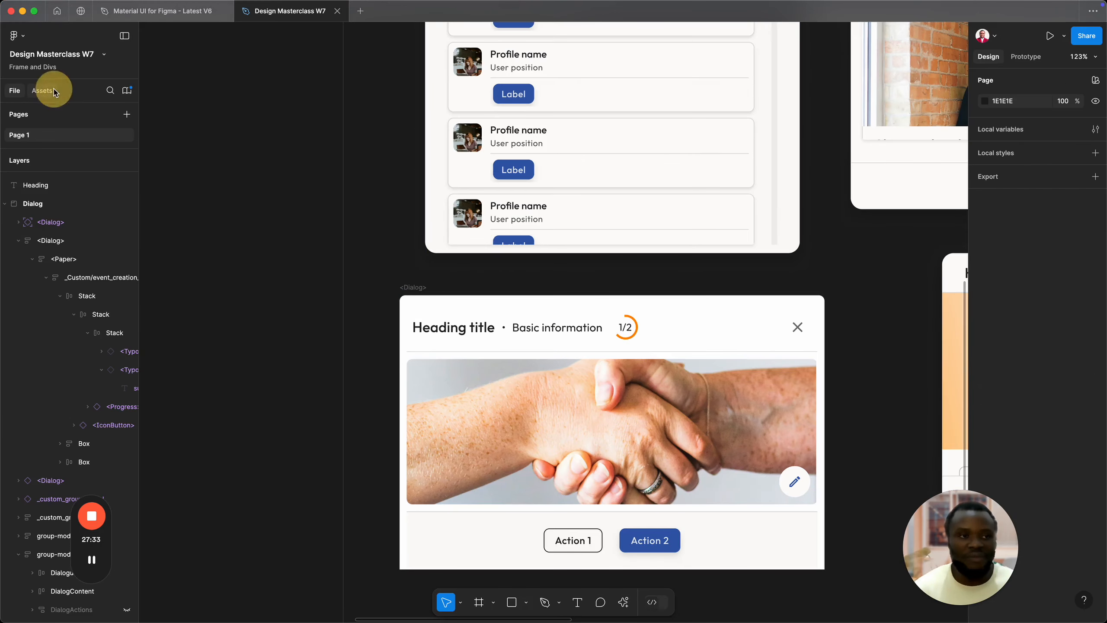
key("alt+2")
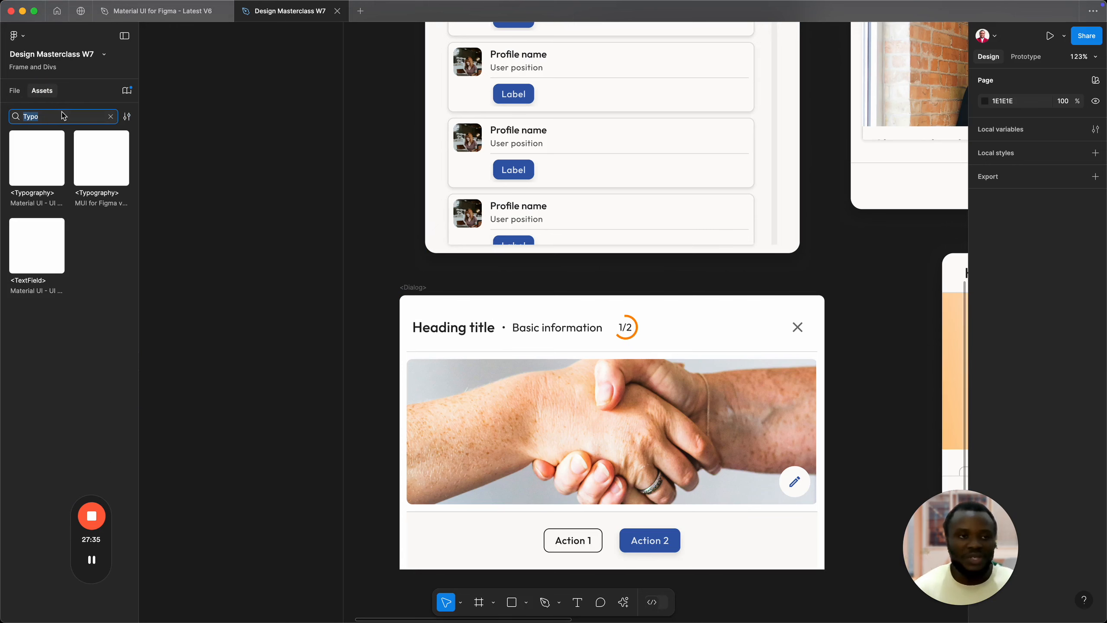
type("P")
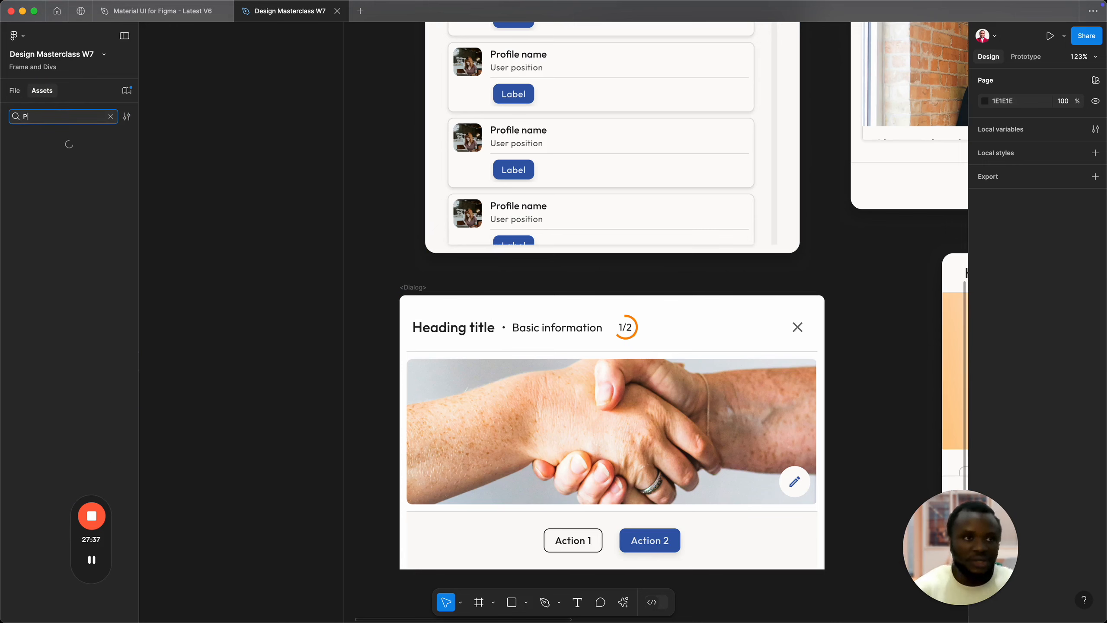
type("rogress")
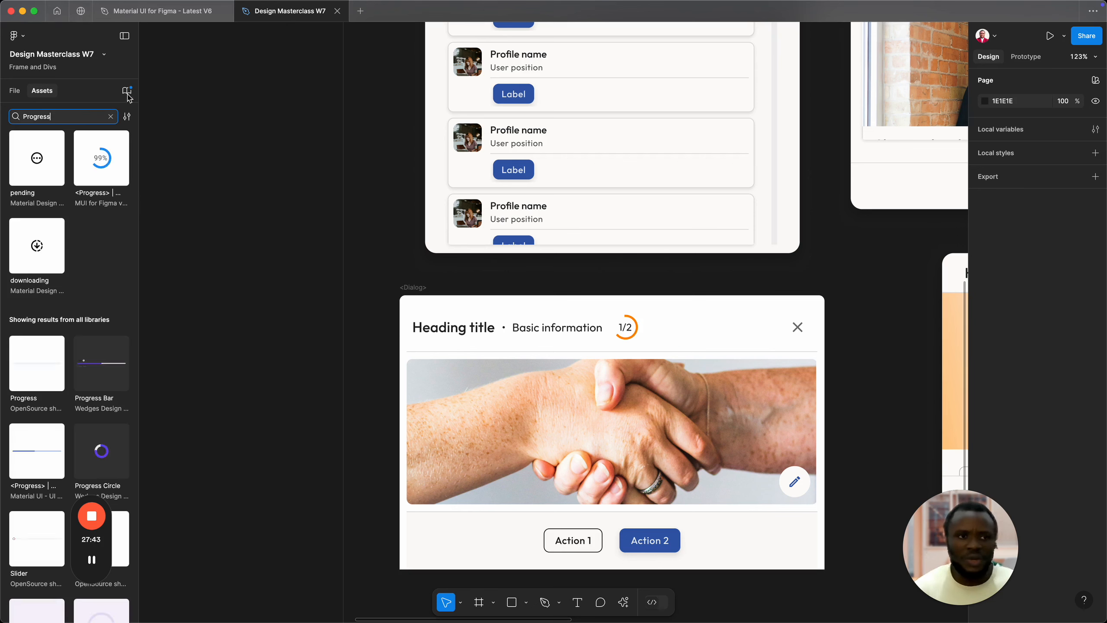
left_click_drag(96, 162, 270, 249)
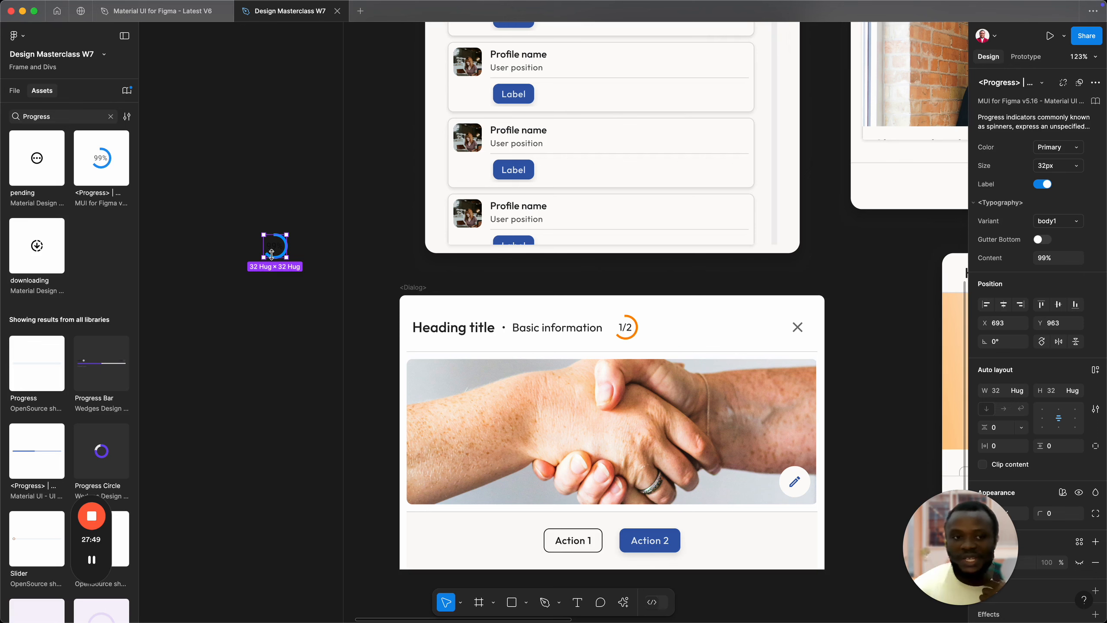
Step: Set the direction of the title-and-subtitle Stack in the third DialogHeader variant to Column
scroll(282, 253, "down", 3)
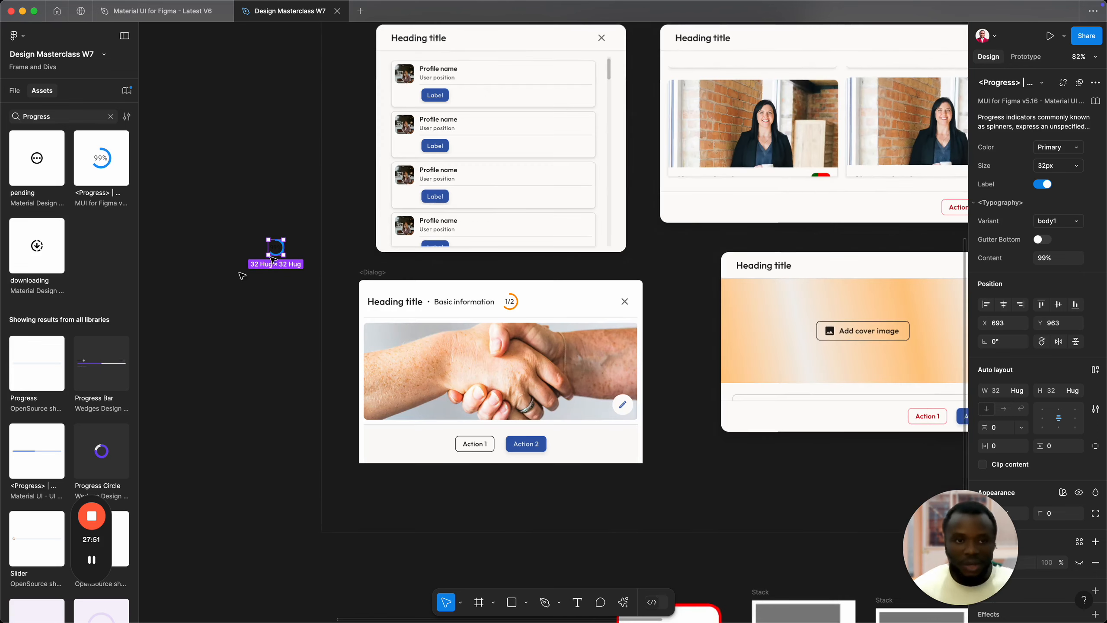
left_click_drag(222, 284, 573, 317)
left_click_drag(342, 310, 532, 360)
left_click(346, 284)
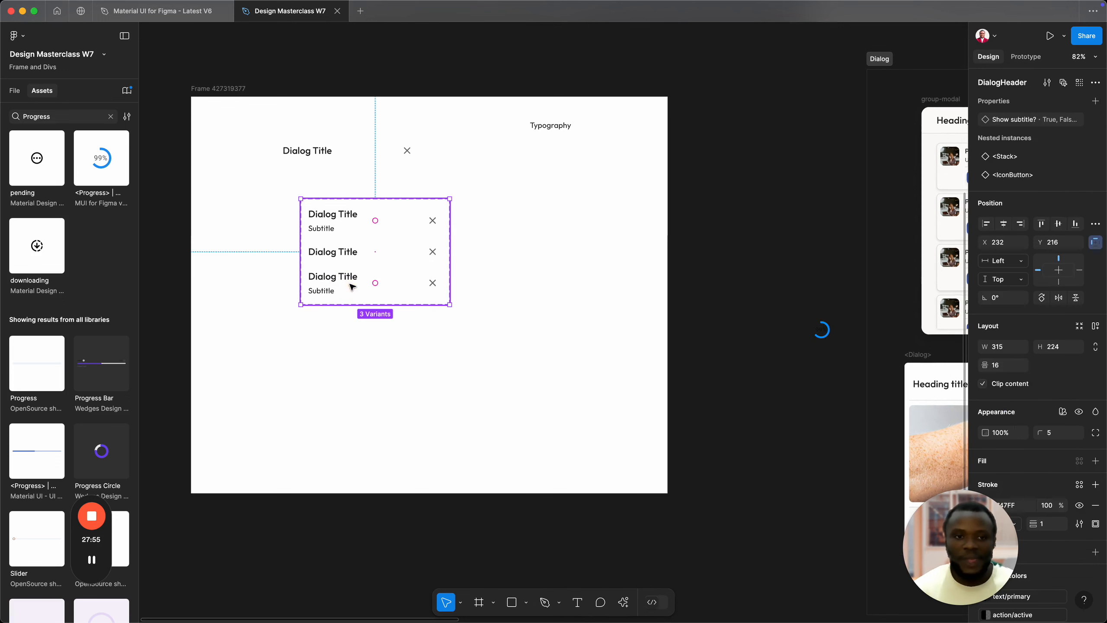
double_click(345, 286)
double_click(344, 286)
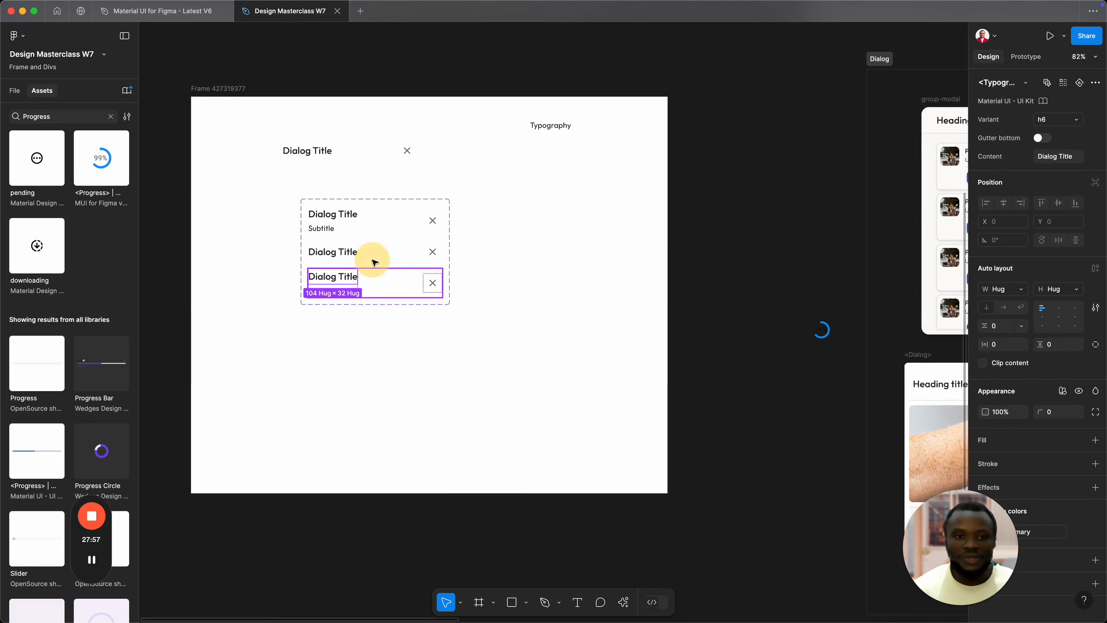
key("super+z")
scroll(336, 279, "up", 10)
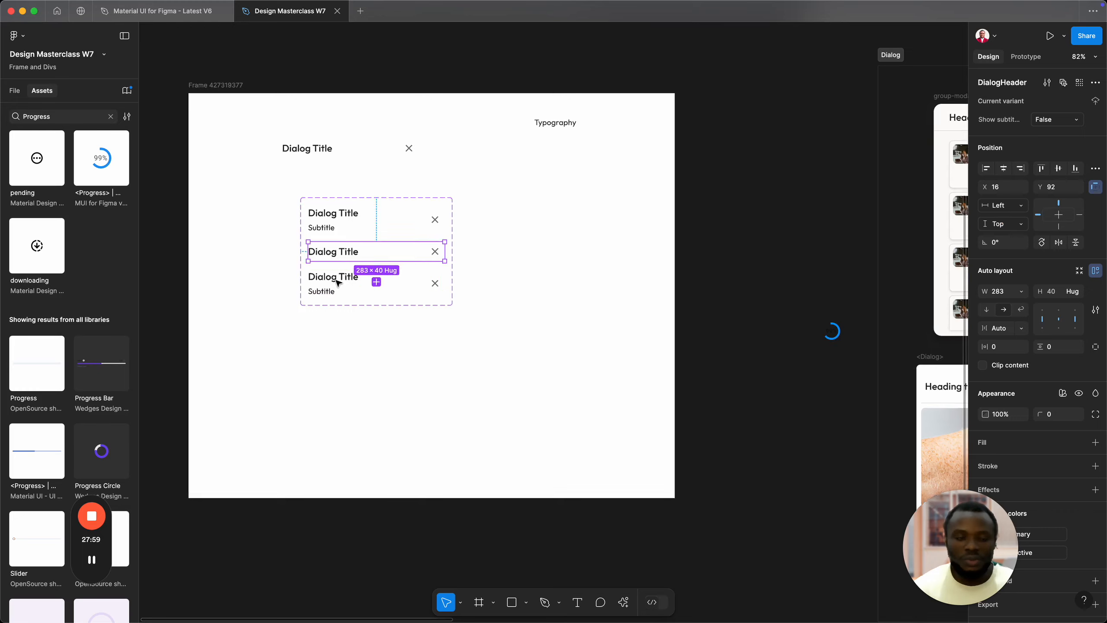
left_click(332, 284)
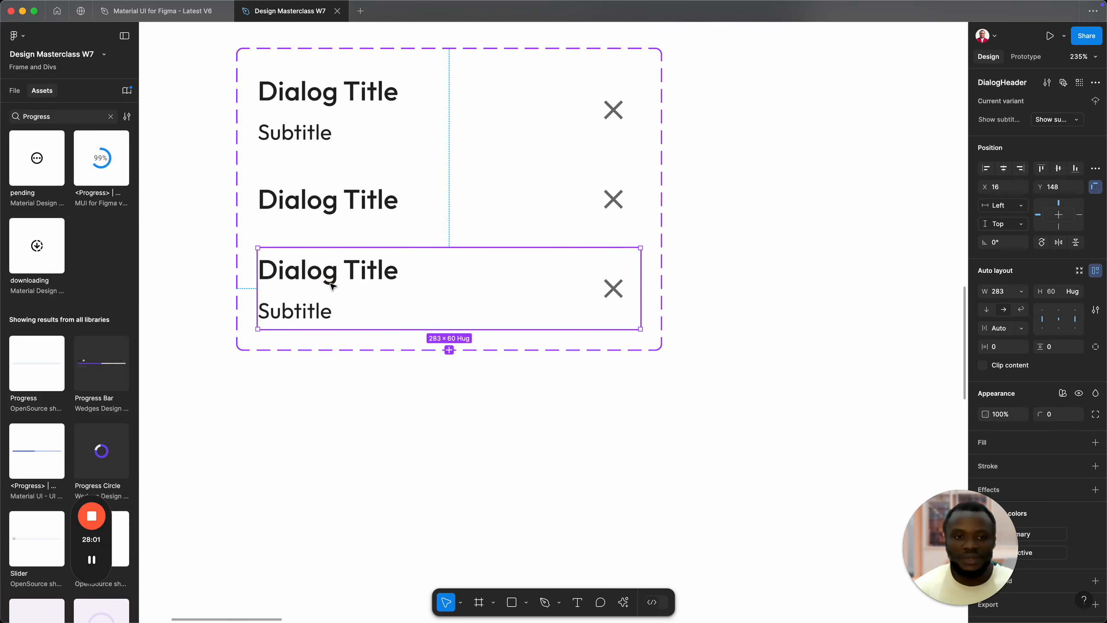
double_click(333, 286)
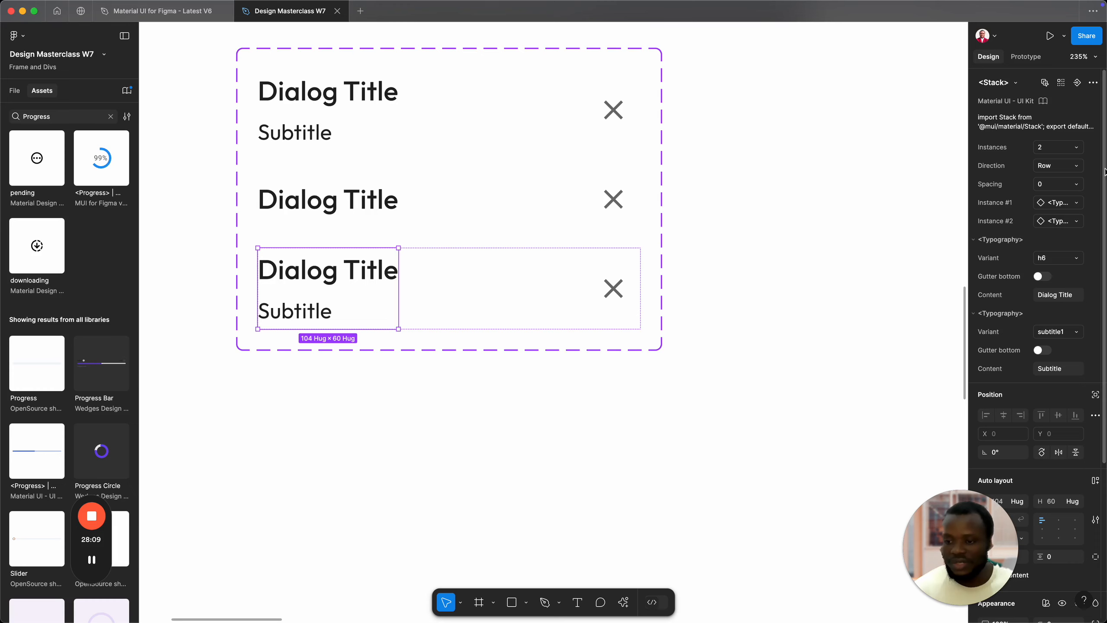
left_click(1077, 170)
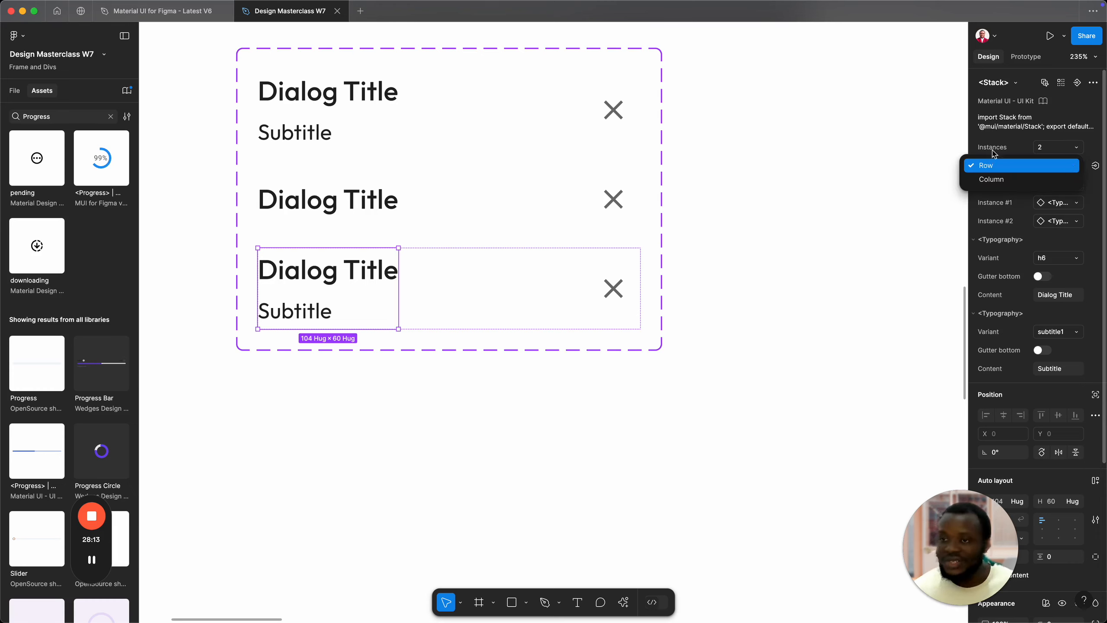
left_click(1025, 158)
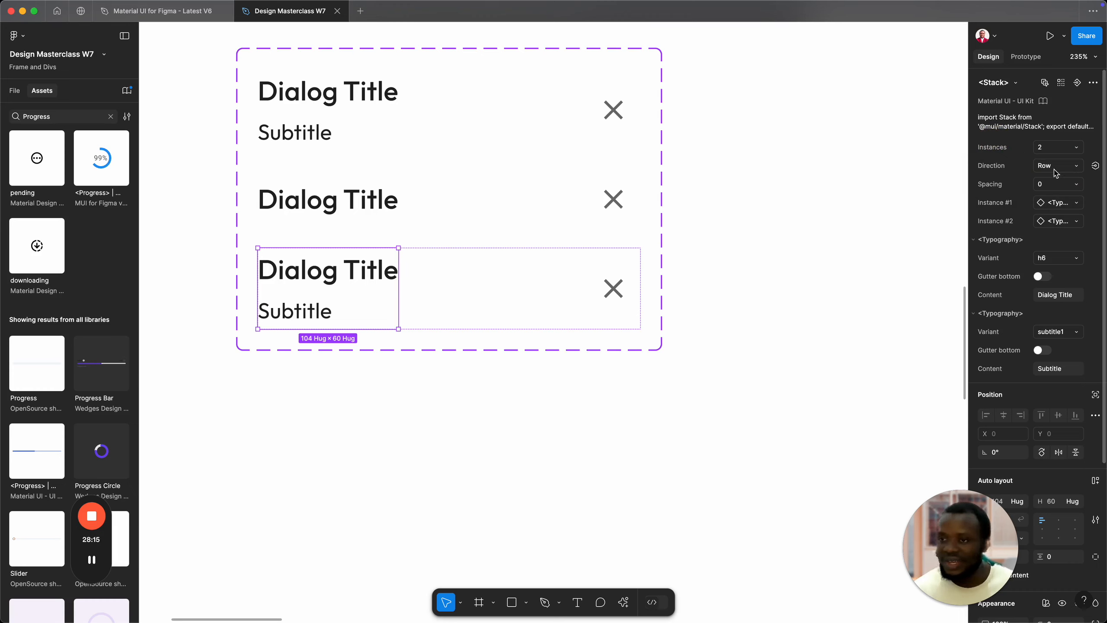
left_click(1072, 169)
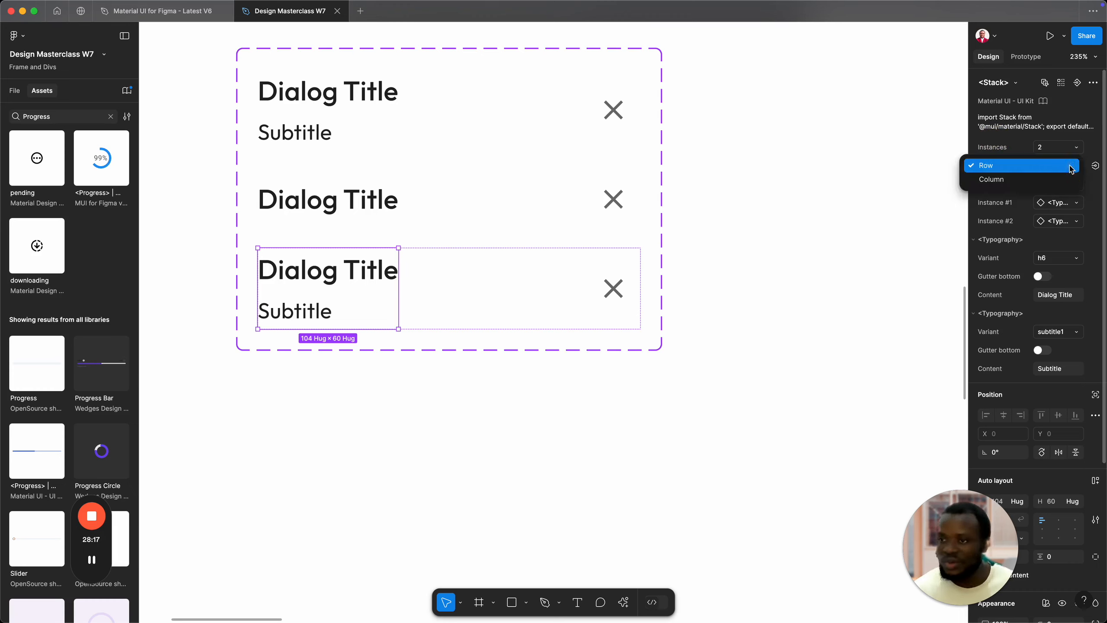
left_click(1014, 178)
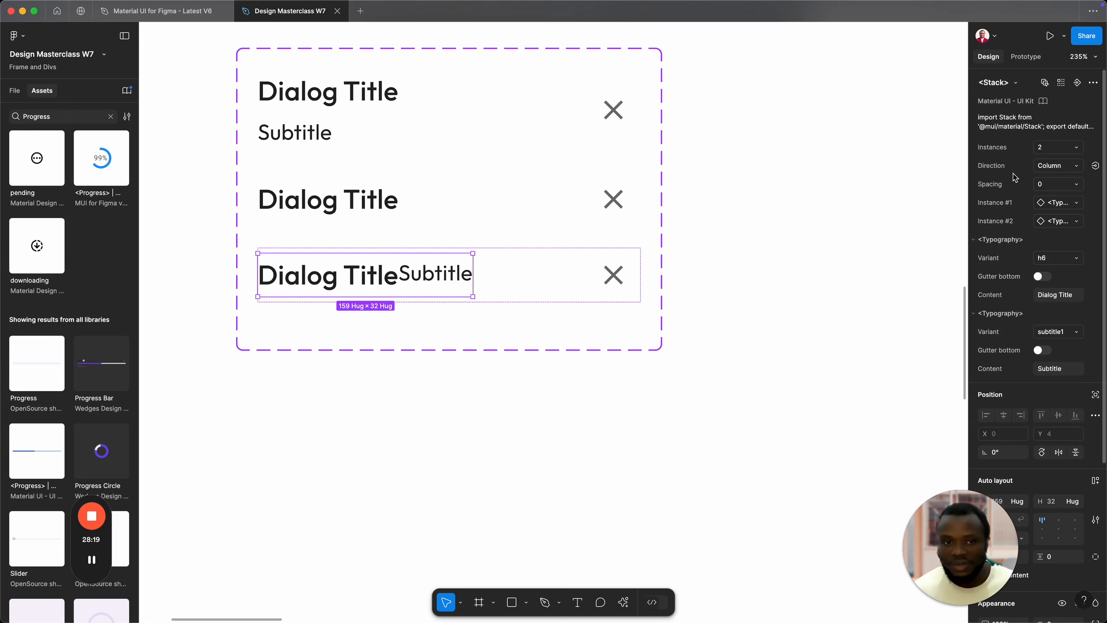
Step: Centre the third variant's Stack contents vertically and set the Stack spacing to 2
scroll(1048, 496, "down", 2)
left_click(1042, 494)
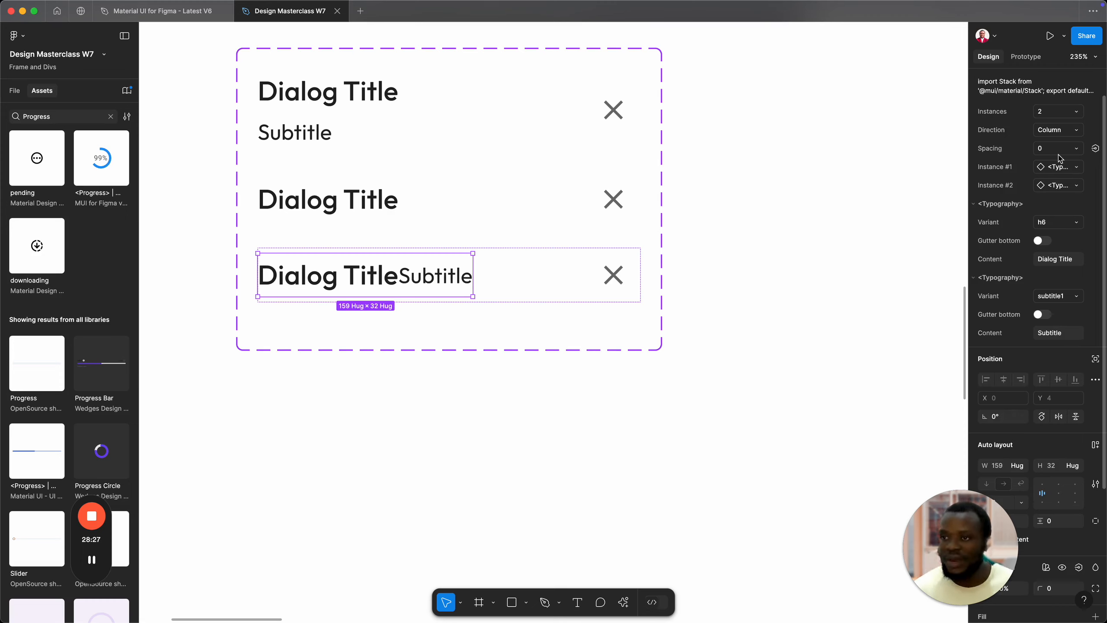
left_click(1076, 151)
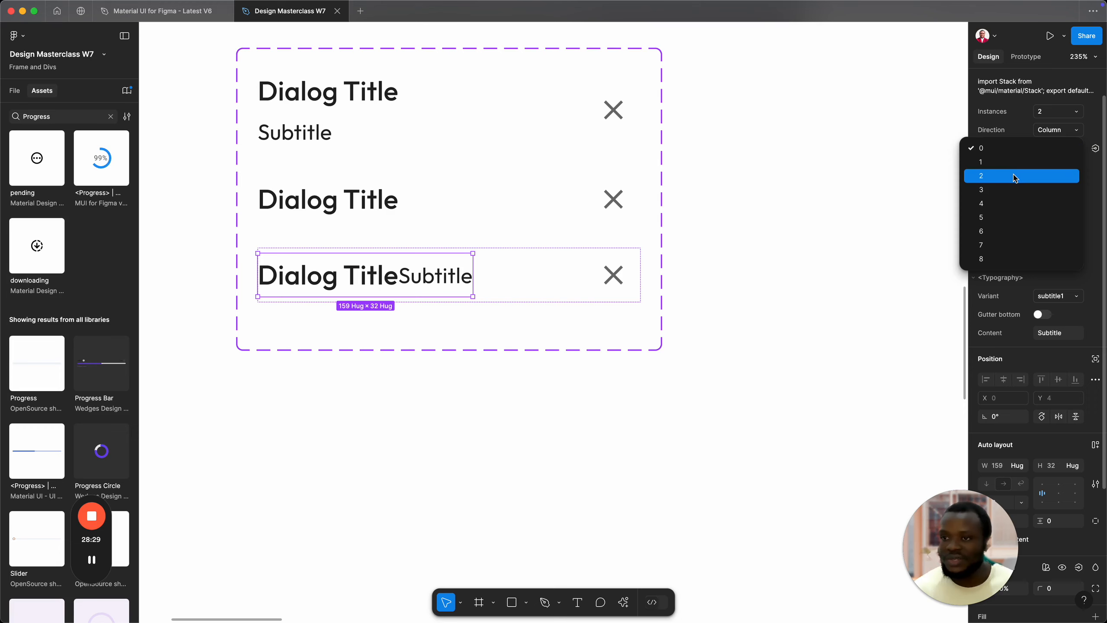
left_click(1014, 176)
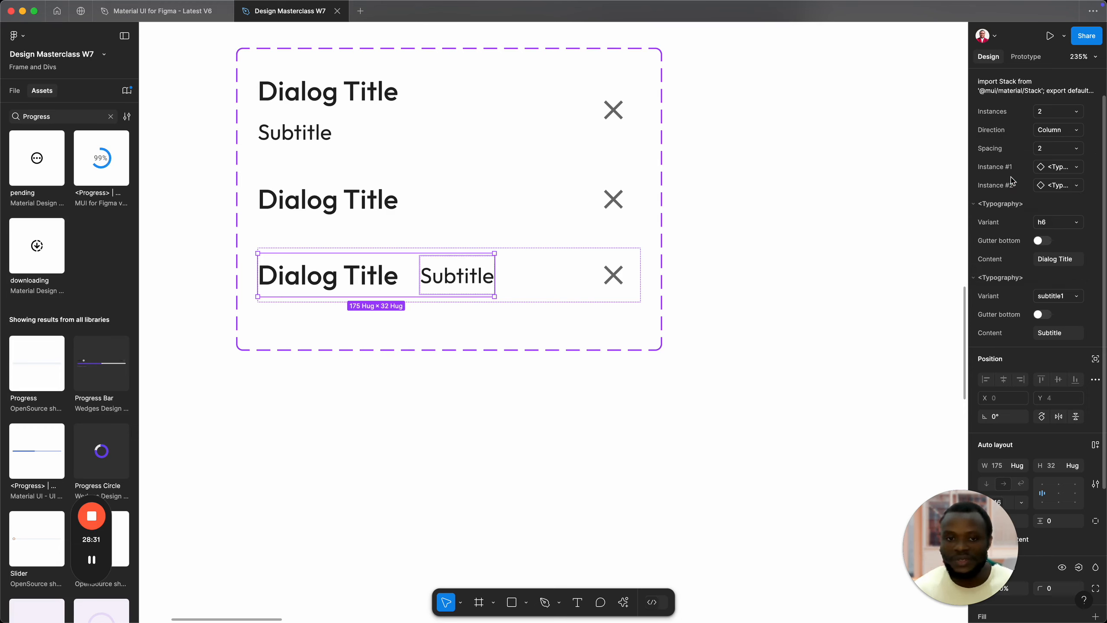
Step: Widen the DialogHeader component set frame to about 407 px
left_click(667, 266)
left_click(663, 264)
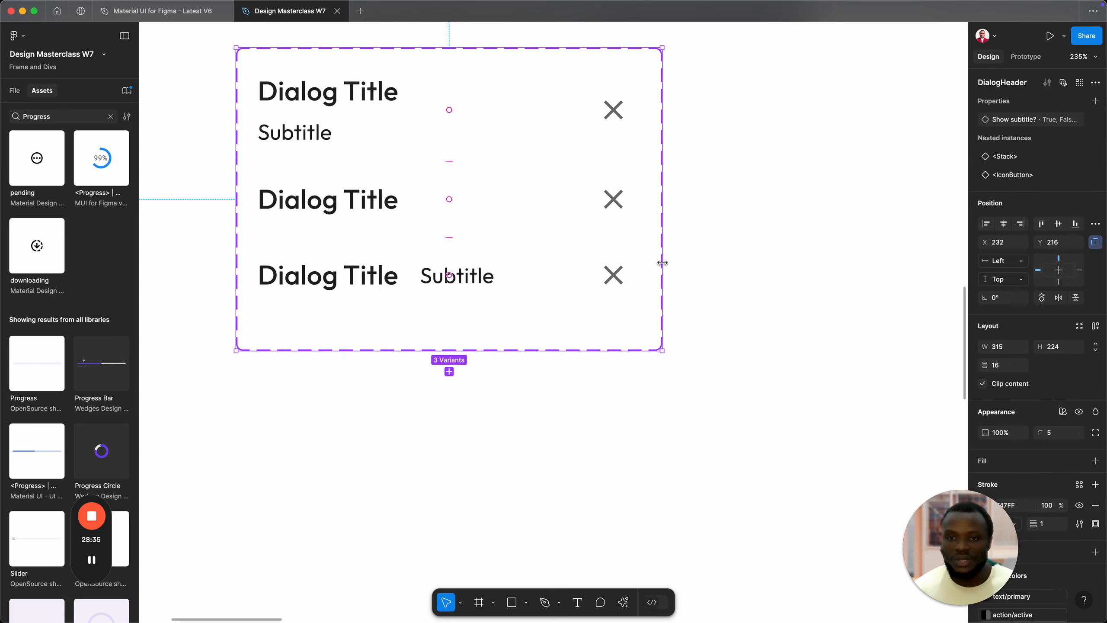
left_click_drag(662, 263, 787, 262)
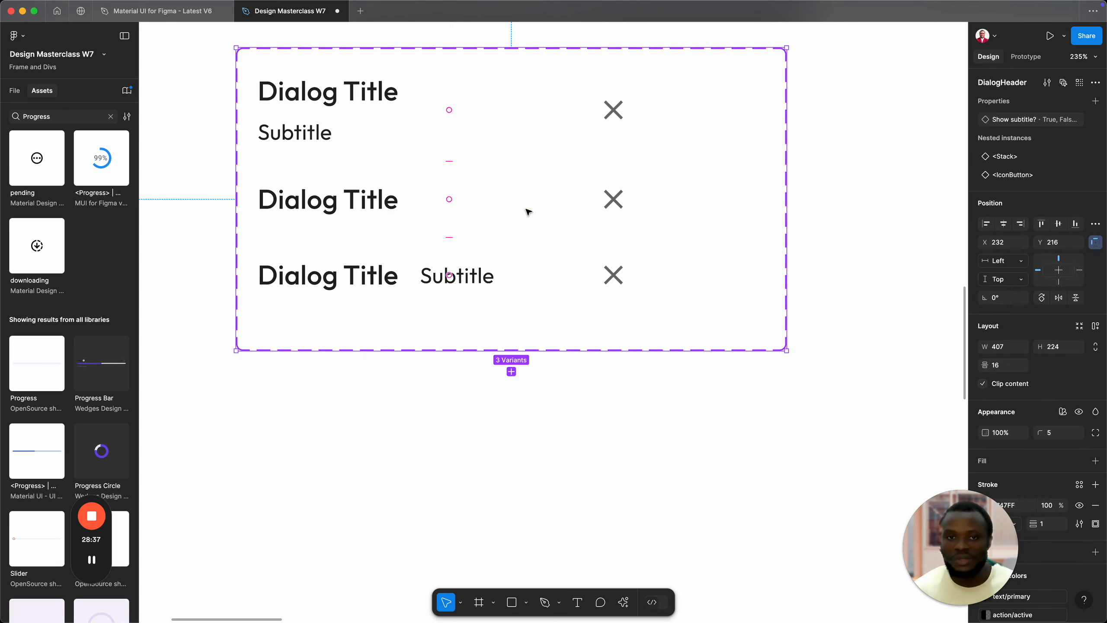
Step: Widen all three DialogHeader variants together to about 383 px within the component set
key("Return")
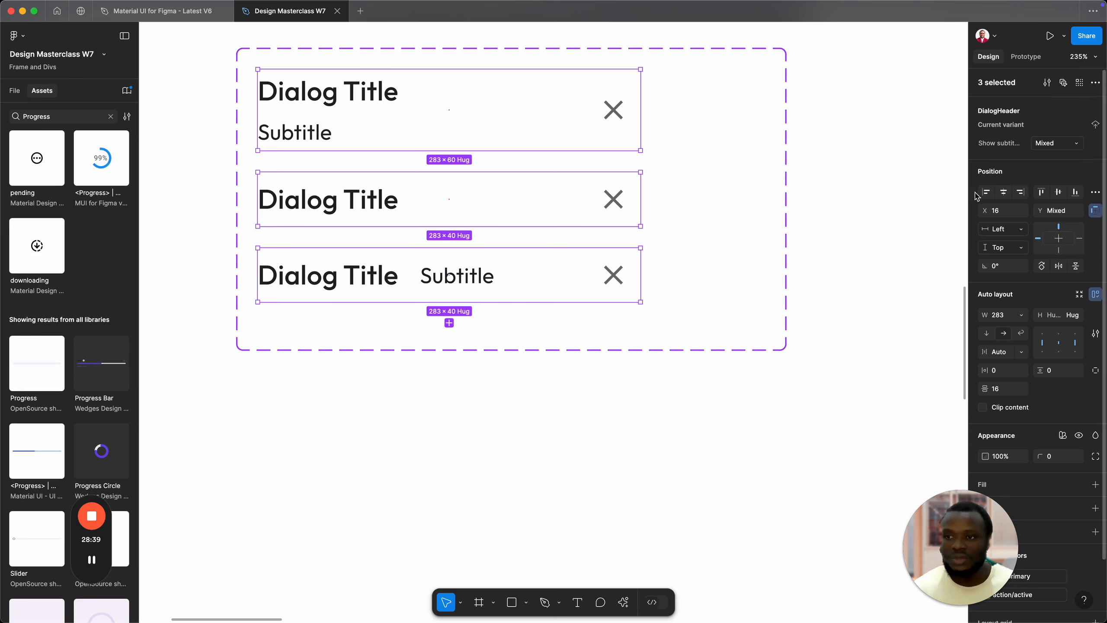
left_click(1019, 315)
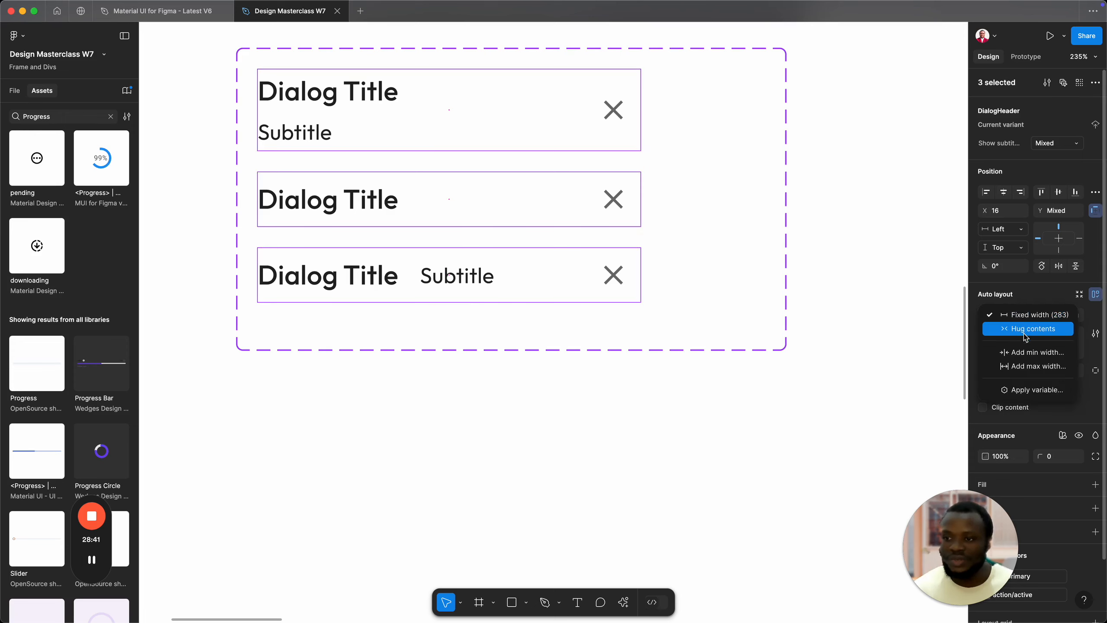
left_click(996, 314)
left_click_drag(643, 212, 777, 230)
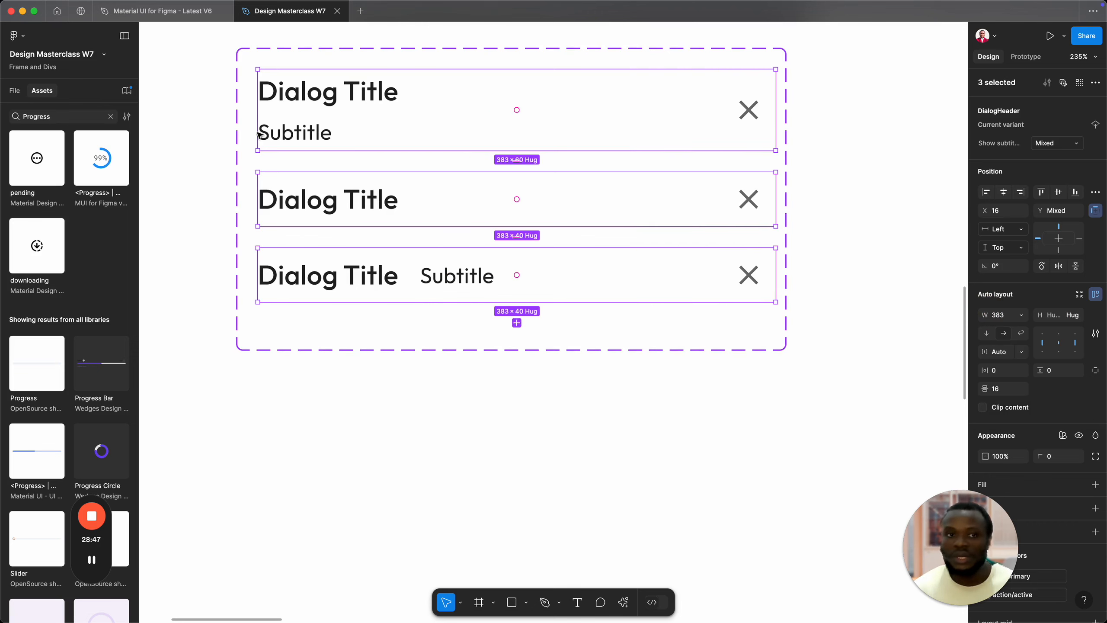
left_click(848, 172)
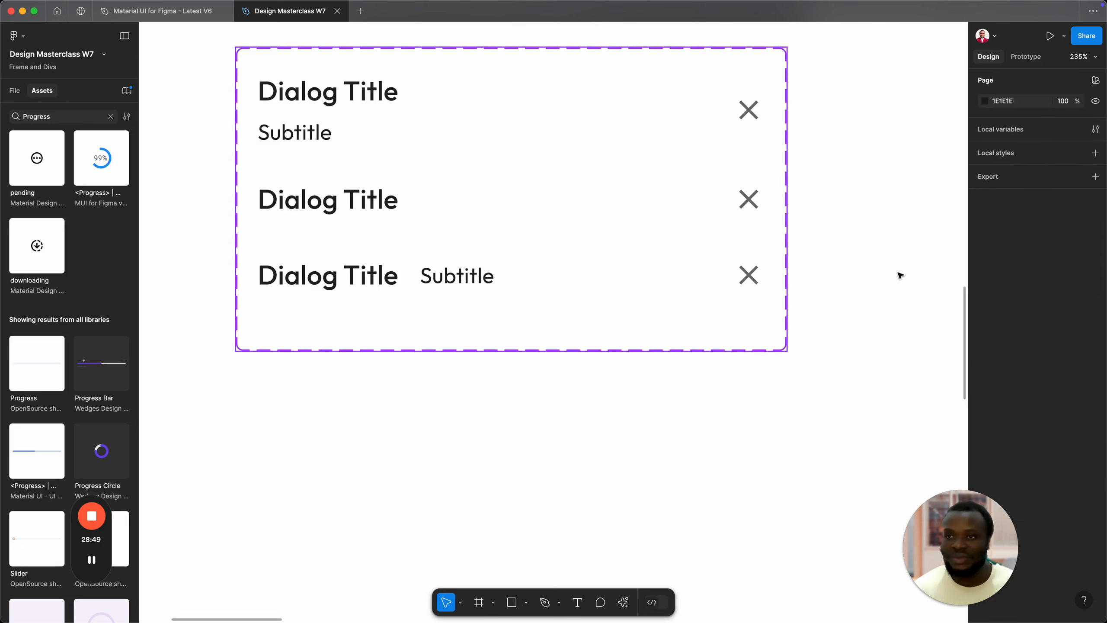
Step: Set the number of instances in the third variant's title-and-subtitle Stack to 3
scroll(333, 125, "down", 2)
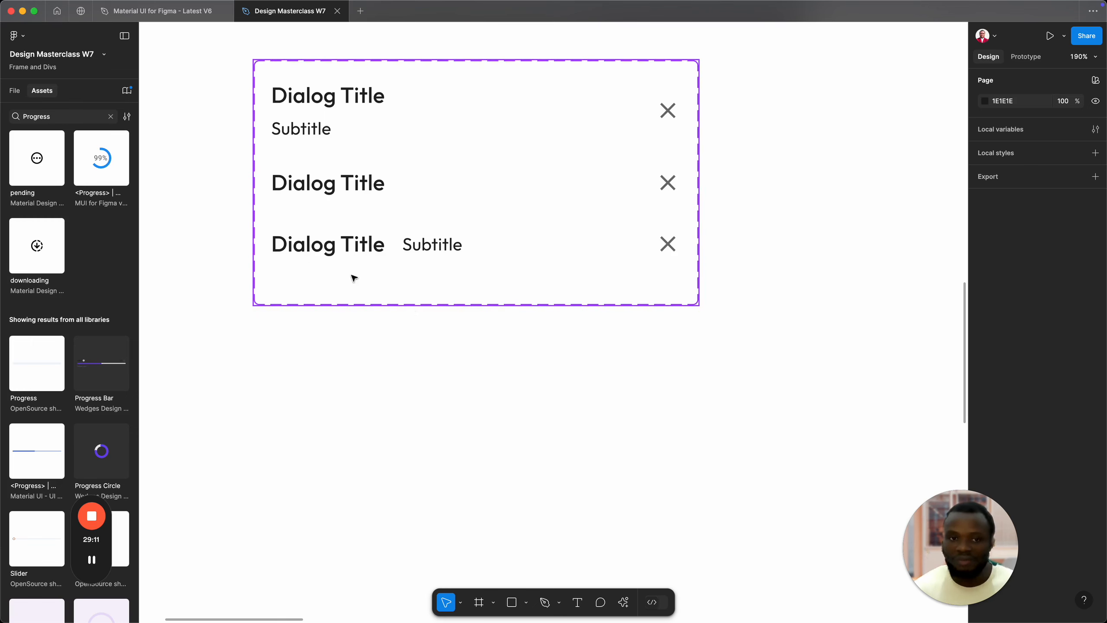
left_click(350, 248)
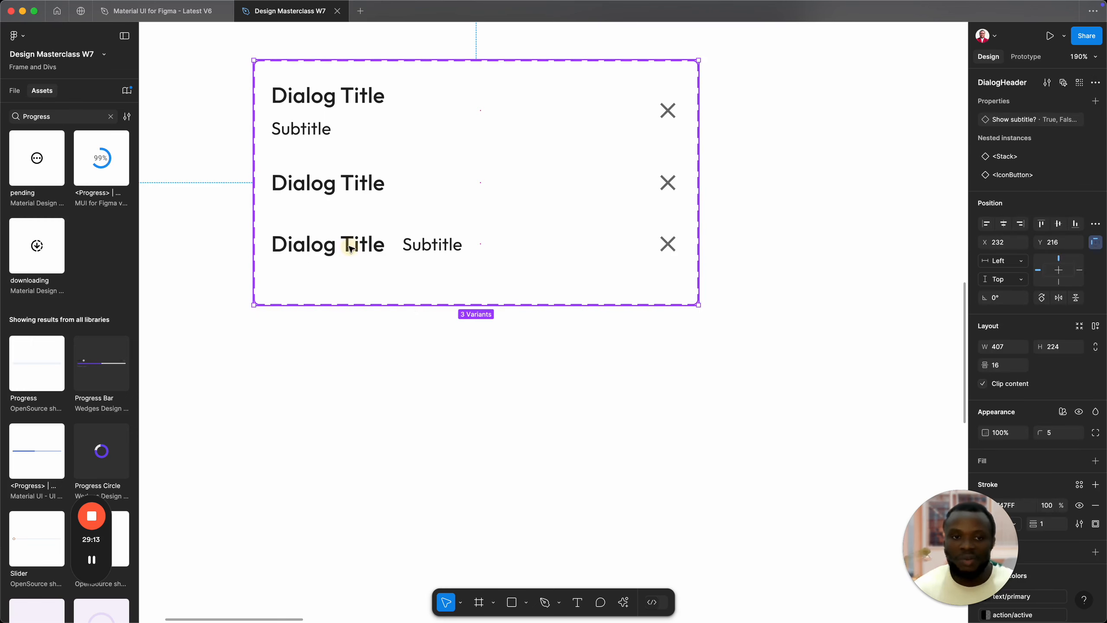
double_click(349, 247)
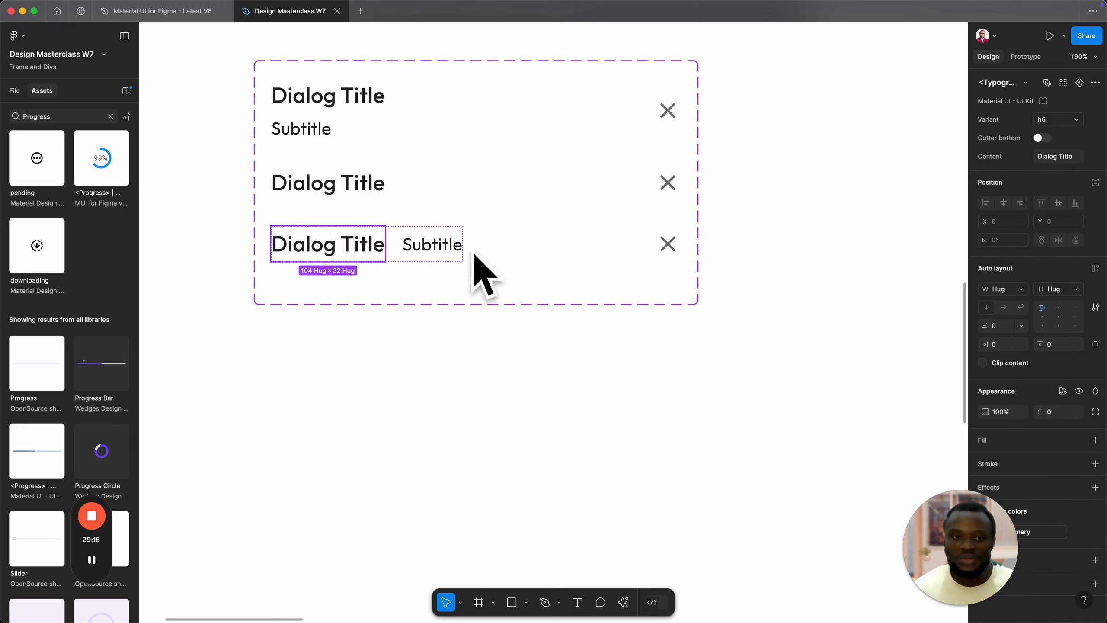
left_click(462, 248)
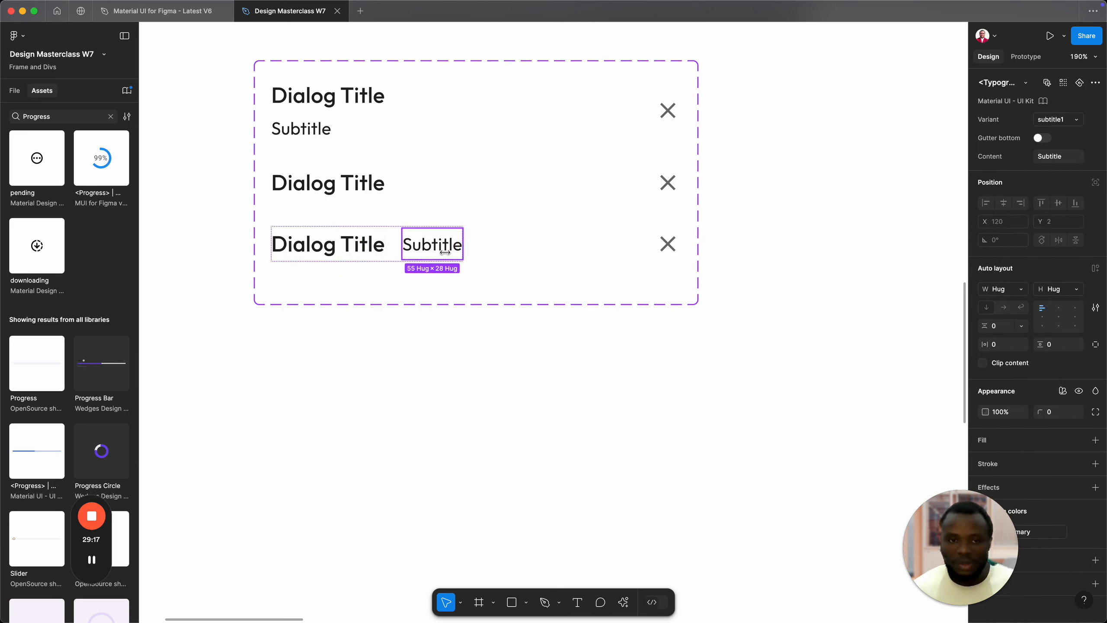
key("shift+Return")
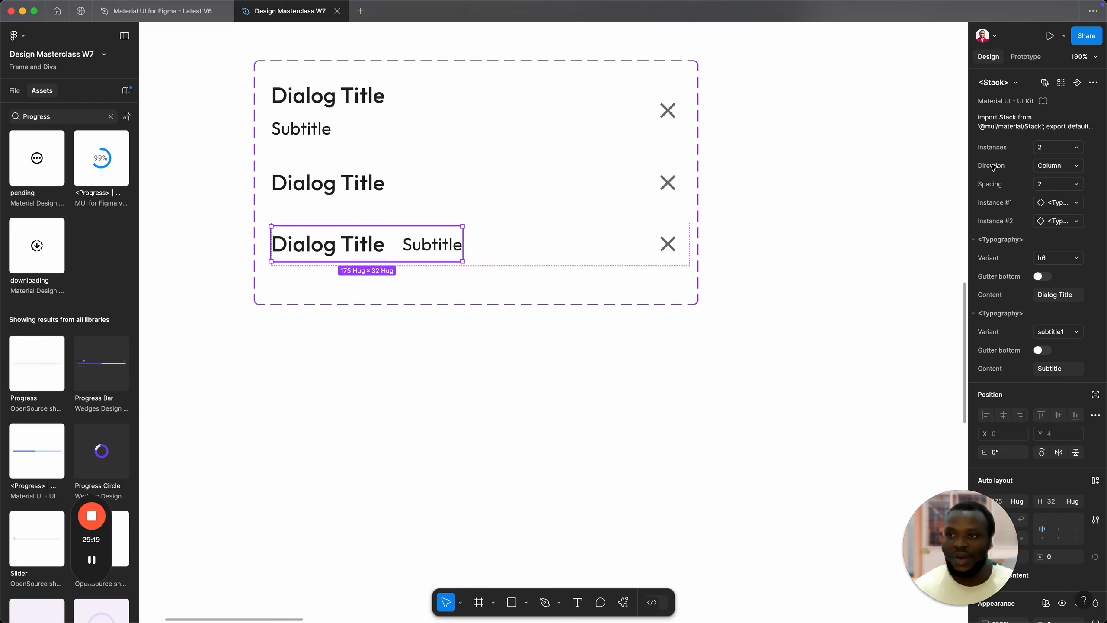
left_click(1072, 146)
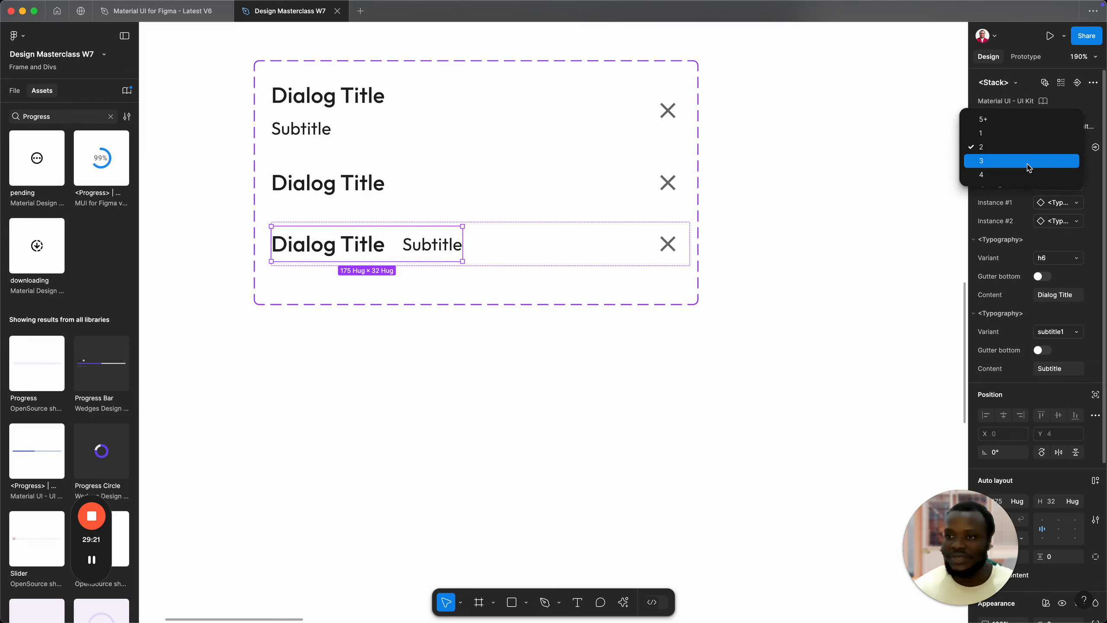
left_click(1028, 163)
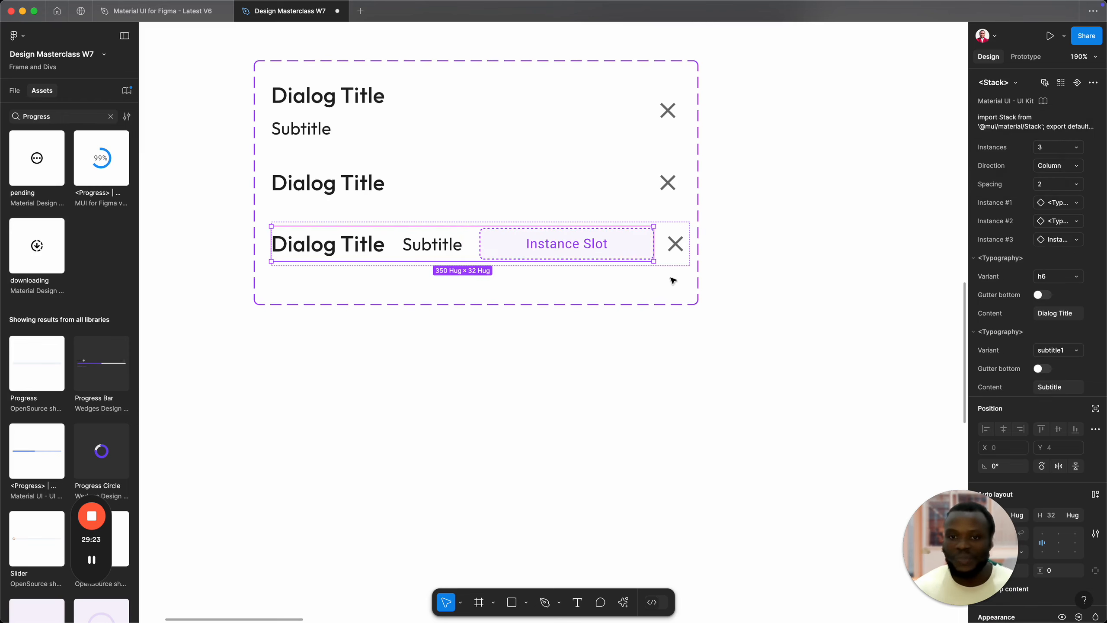
Step: Search all libraries for Progress and fill the third variant's empty Stack instance slot with the <Progress> | Circular component
left_click(580, 253)
left_click(573, 240)
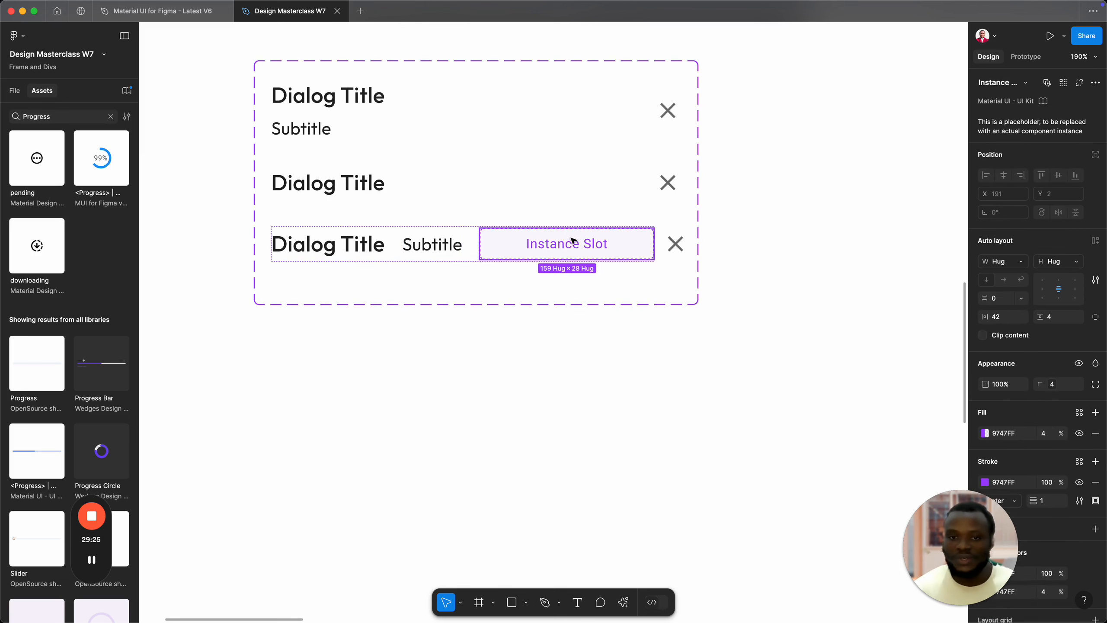
key("Escape")
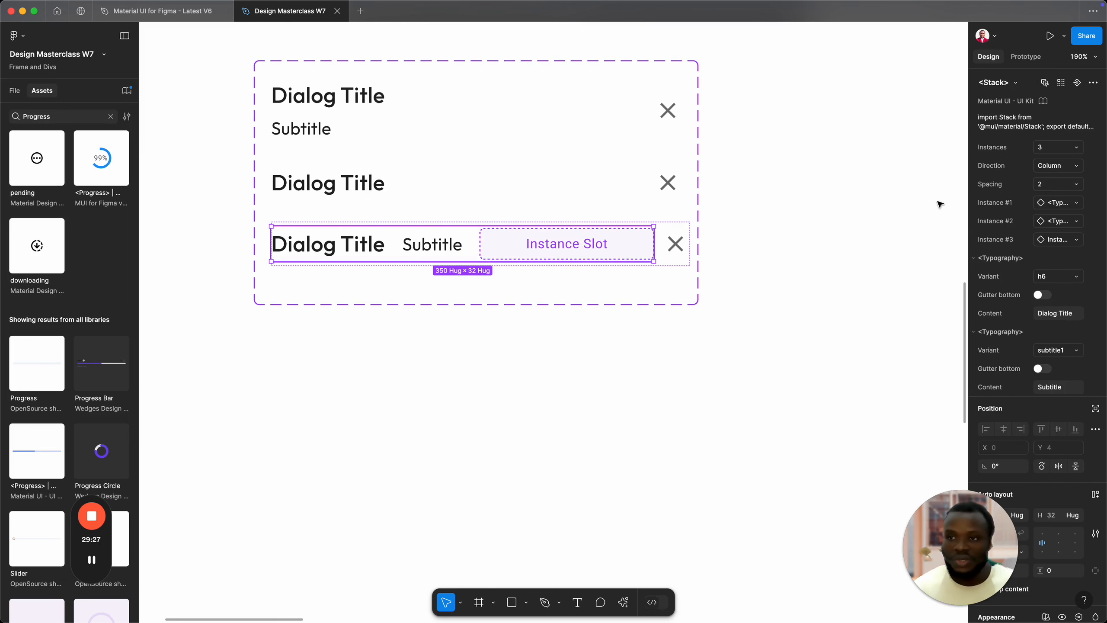
left_click(1058, 240)
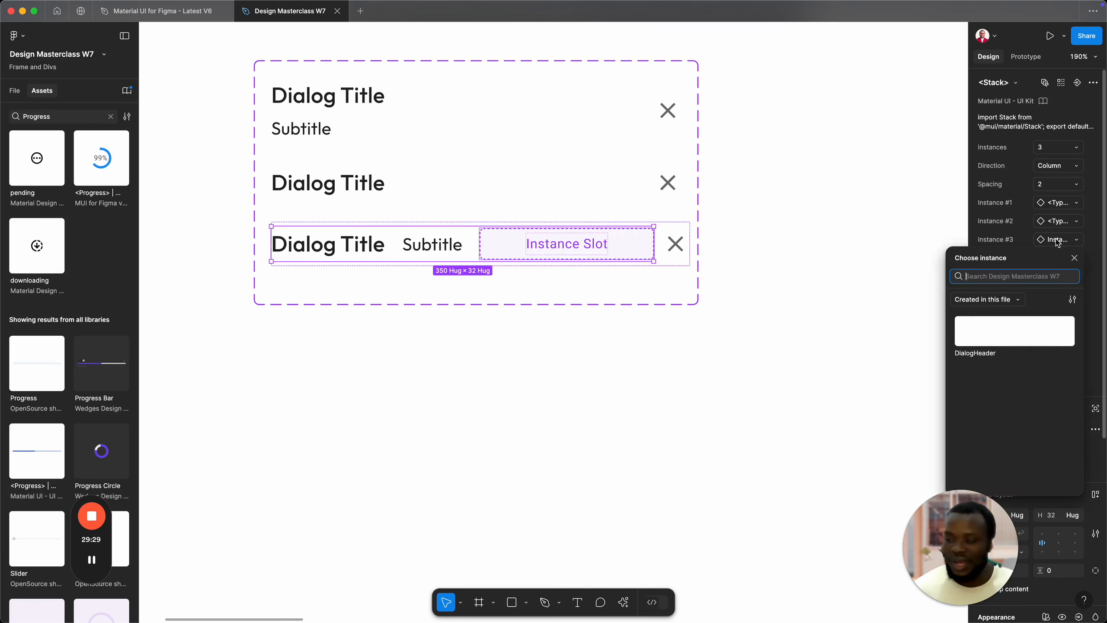
type("P")
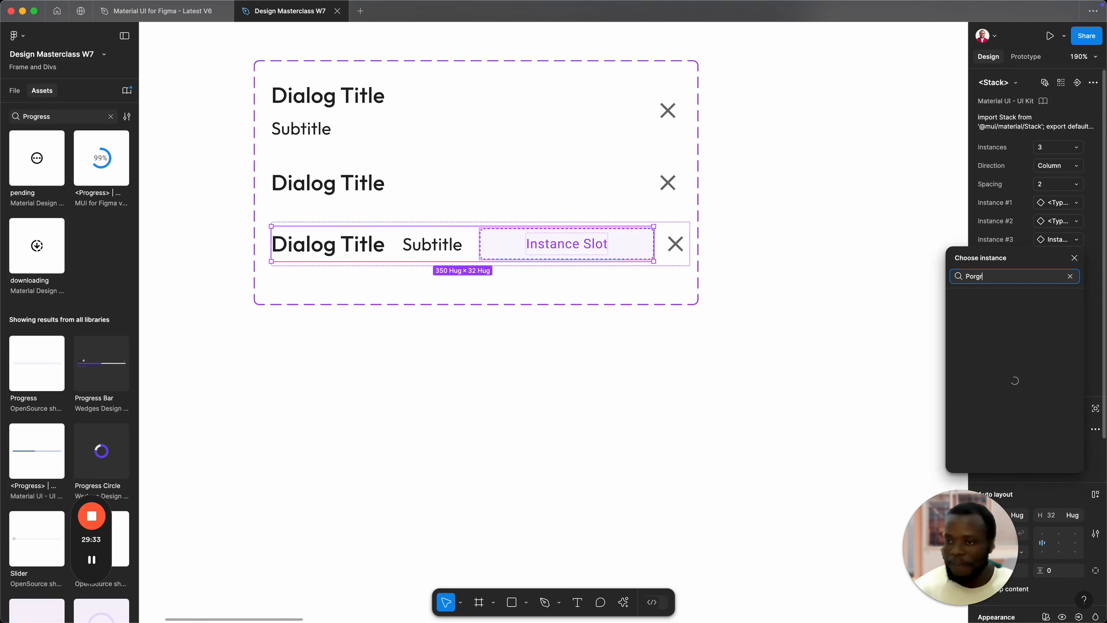
type("orgr")
key("BackSpace")
key("BackSpace")
key("BackSpace")
key("BackSpace")
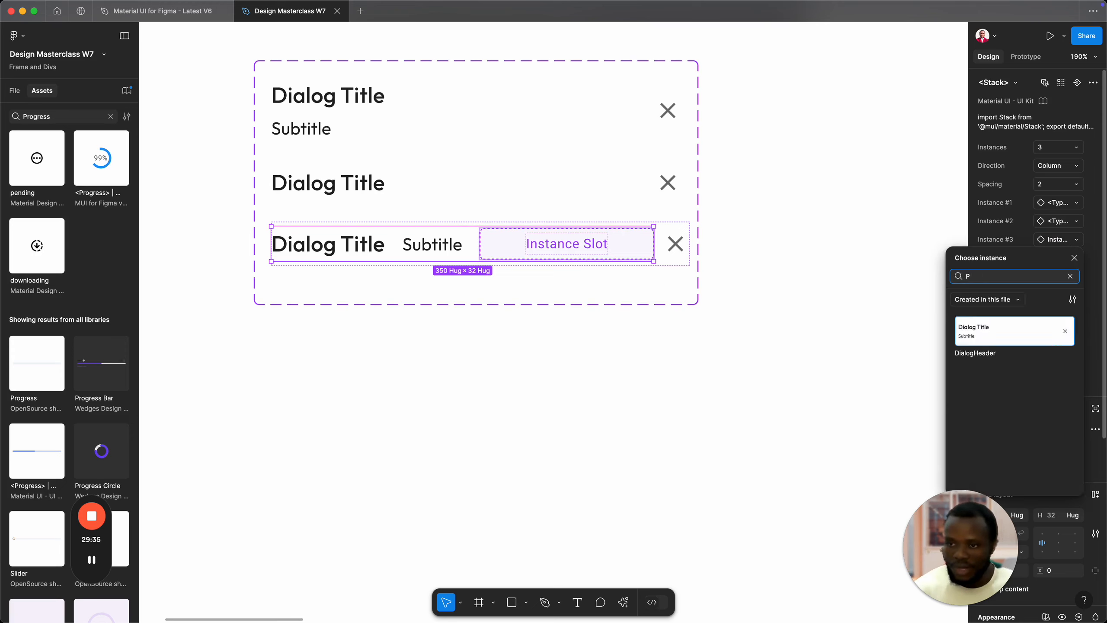
type("rogre")
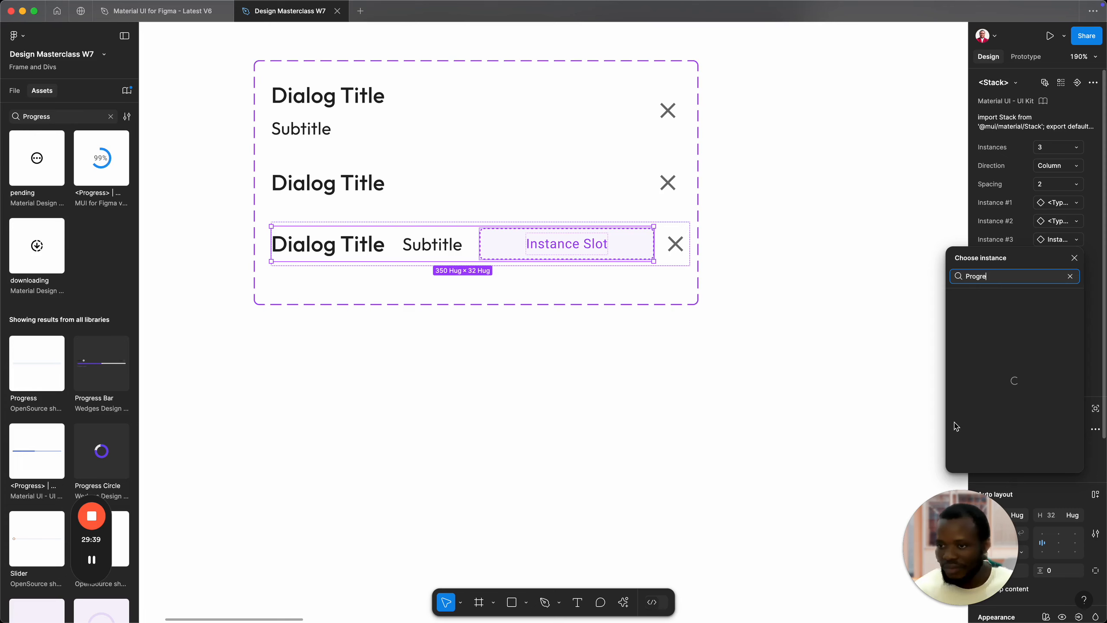
type("ss")
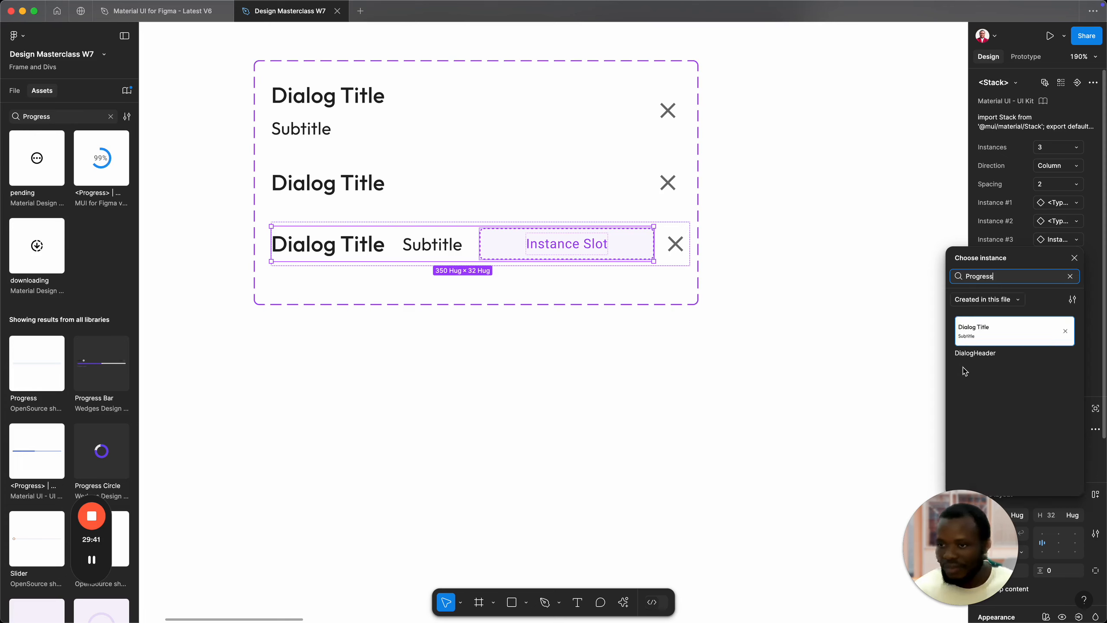
left_click(996, 300)
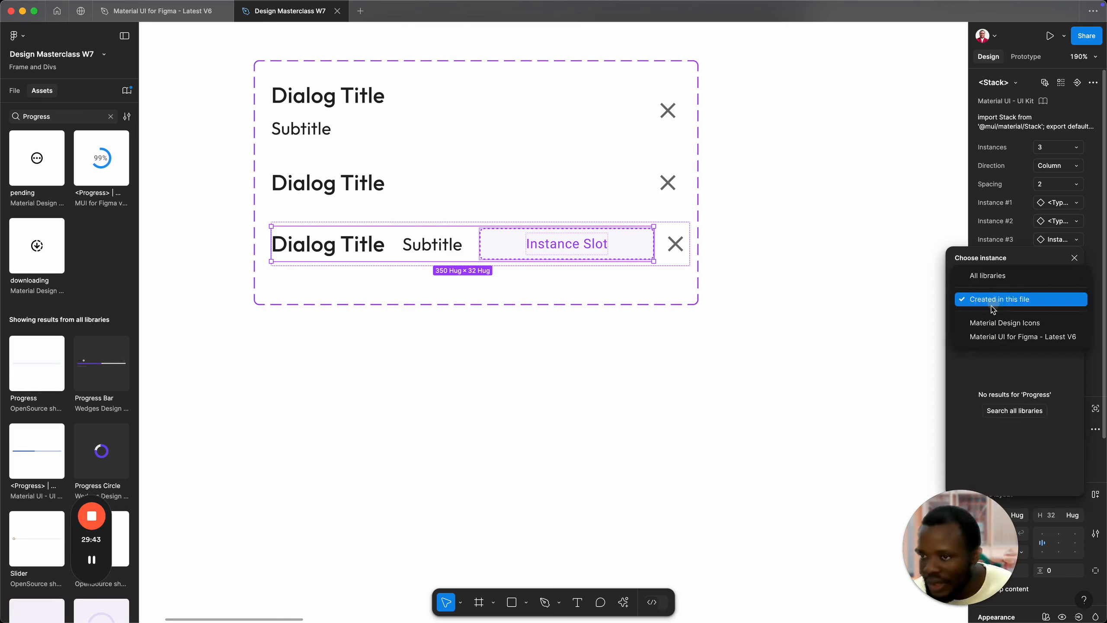
left_click(984, 276)
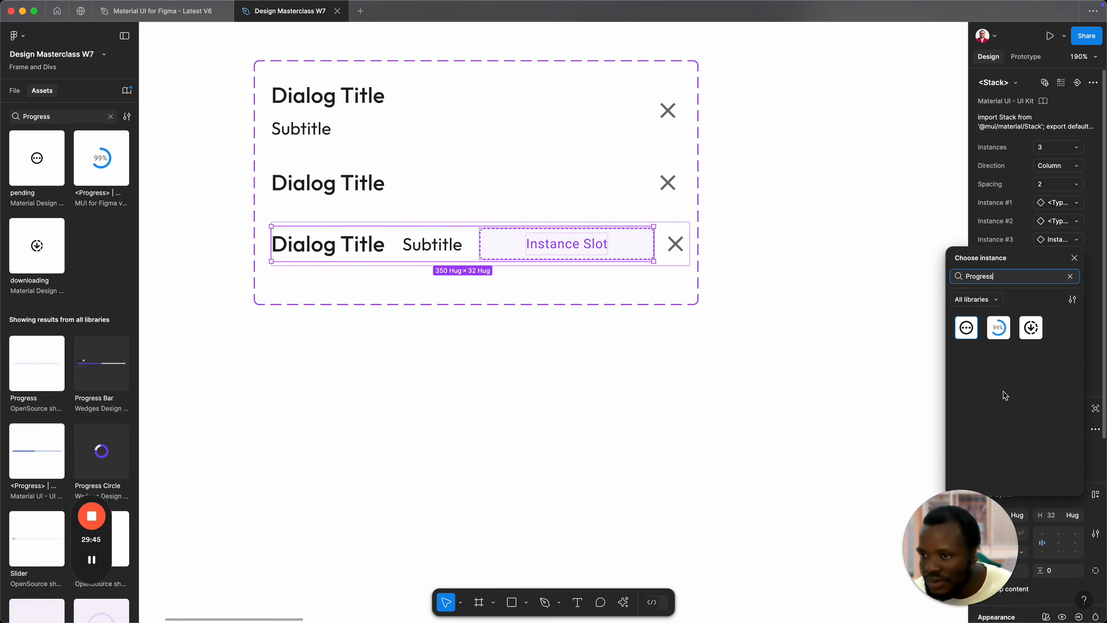
left_click(998, 328)
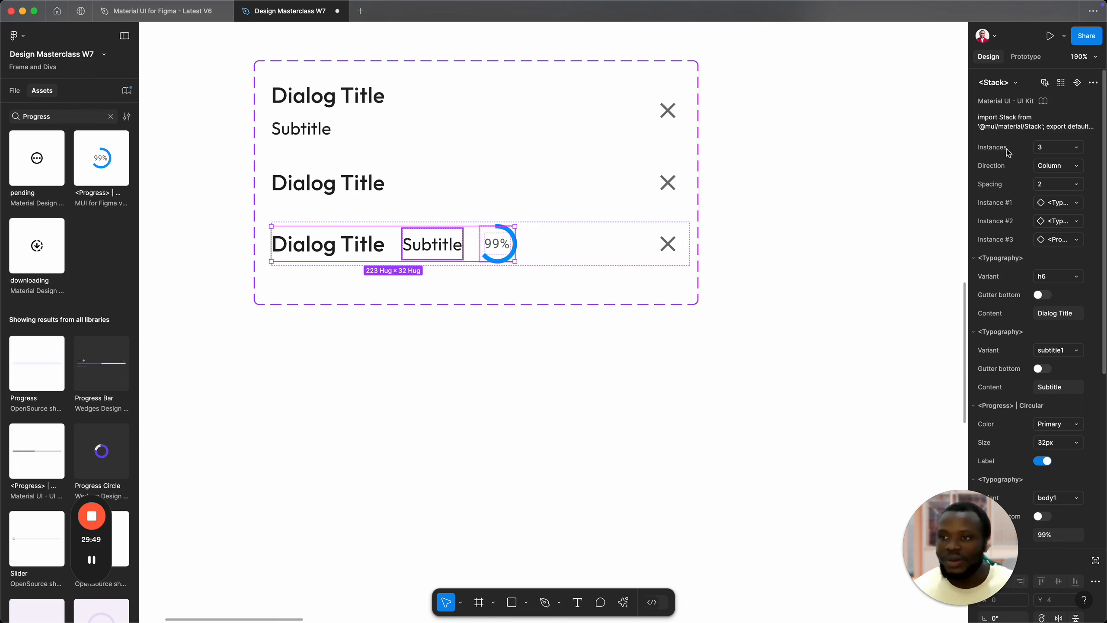
Step: Try the 16px size on the third variant's circular progress indicator and return it to 32px
scroll(1015, 326, "down", 10)
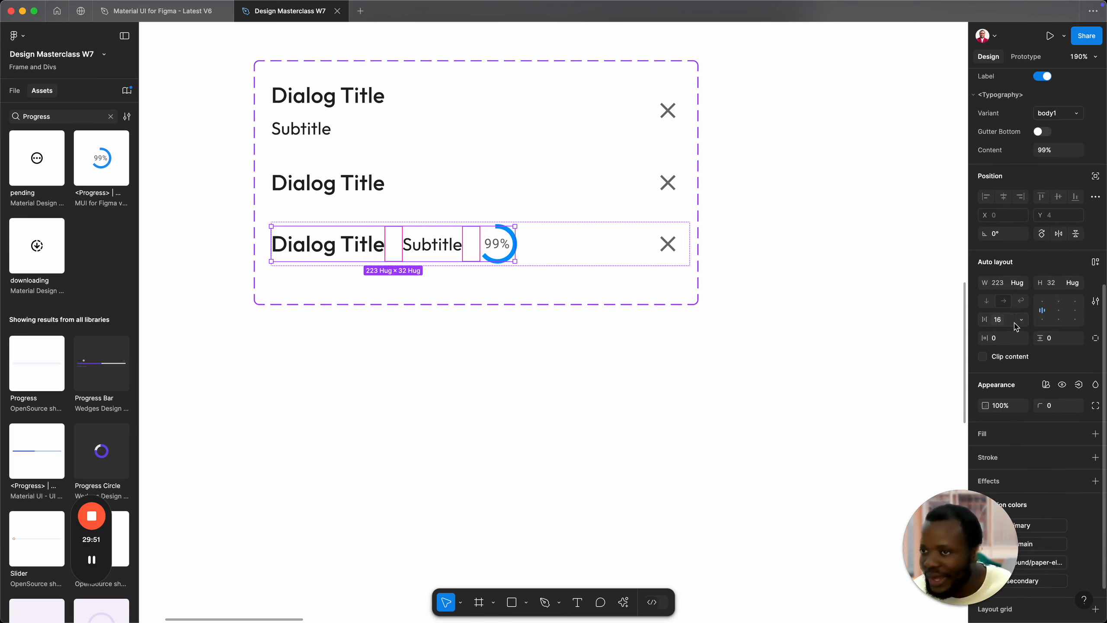
scroll(1016, 326, "up", 5)
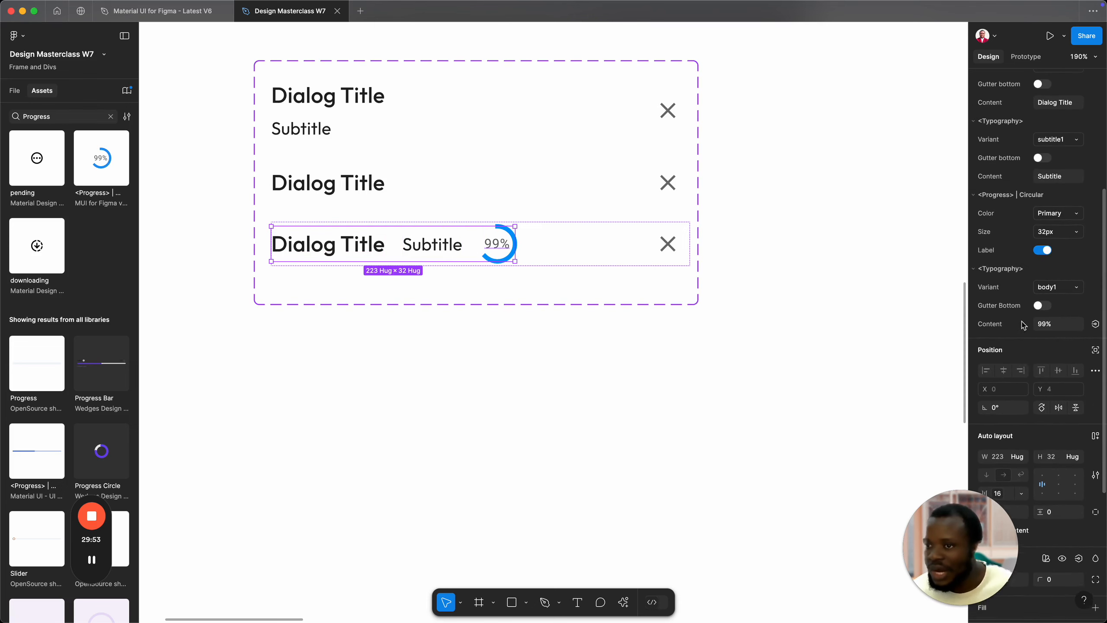
scroll(1023, 325, "up", 3)
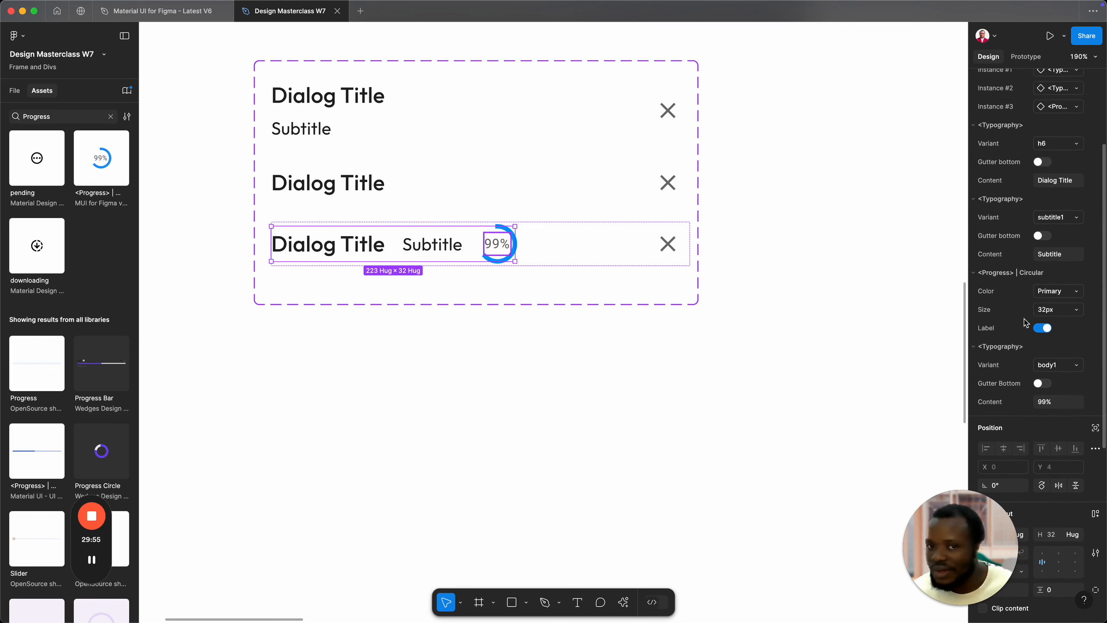
scroll(1015, 314, "up", 5)
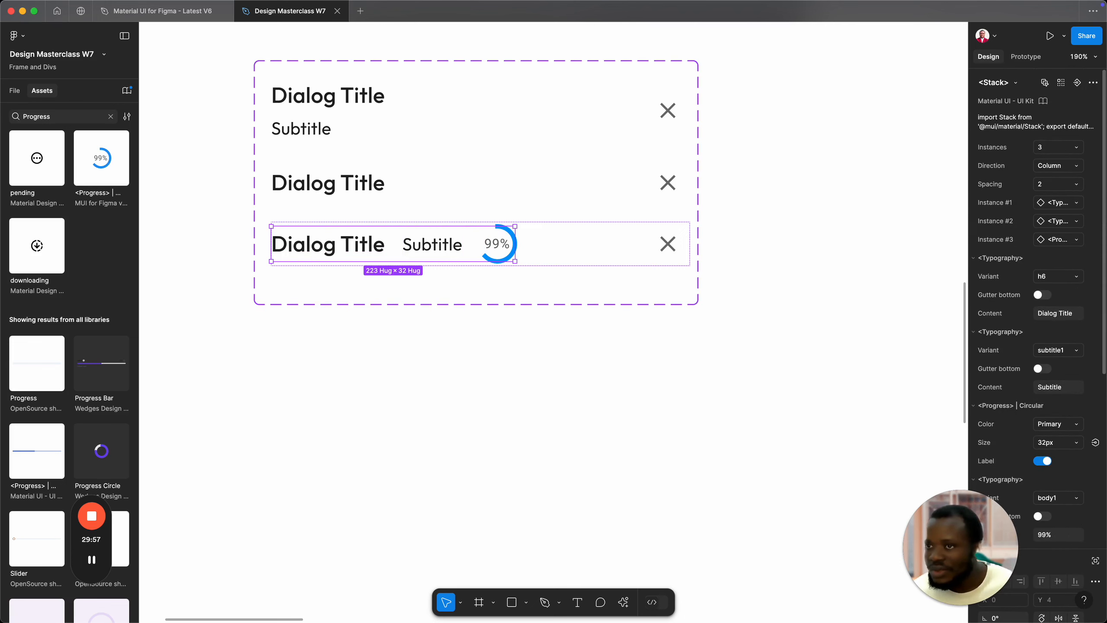
left_click(494, 252)
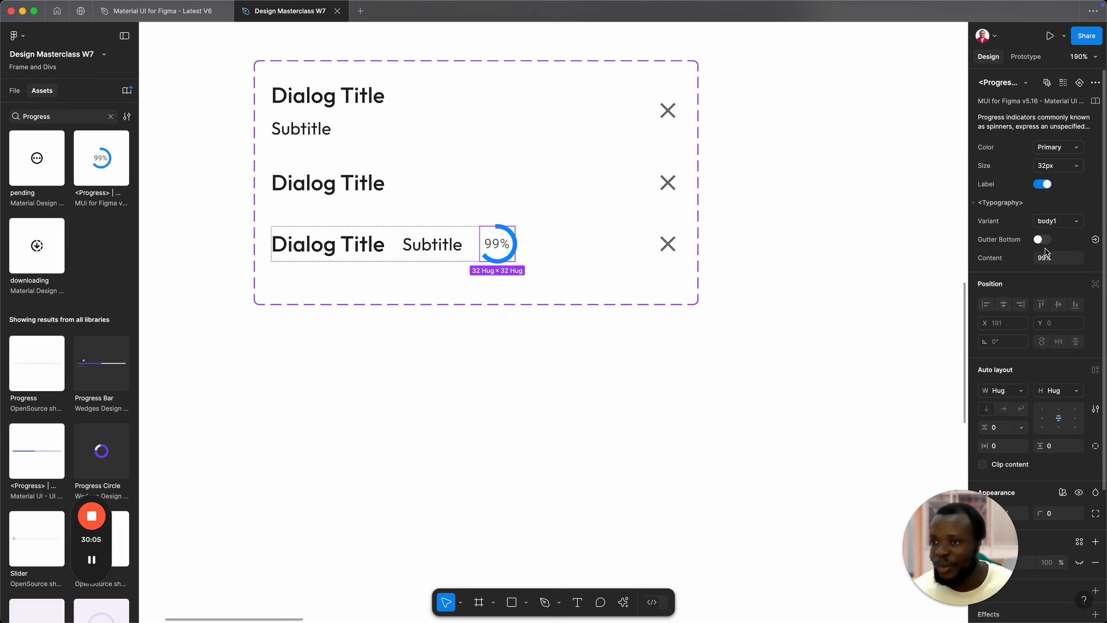
left_click(1064, 168)
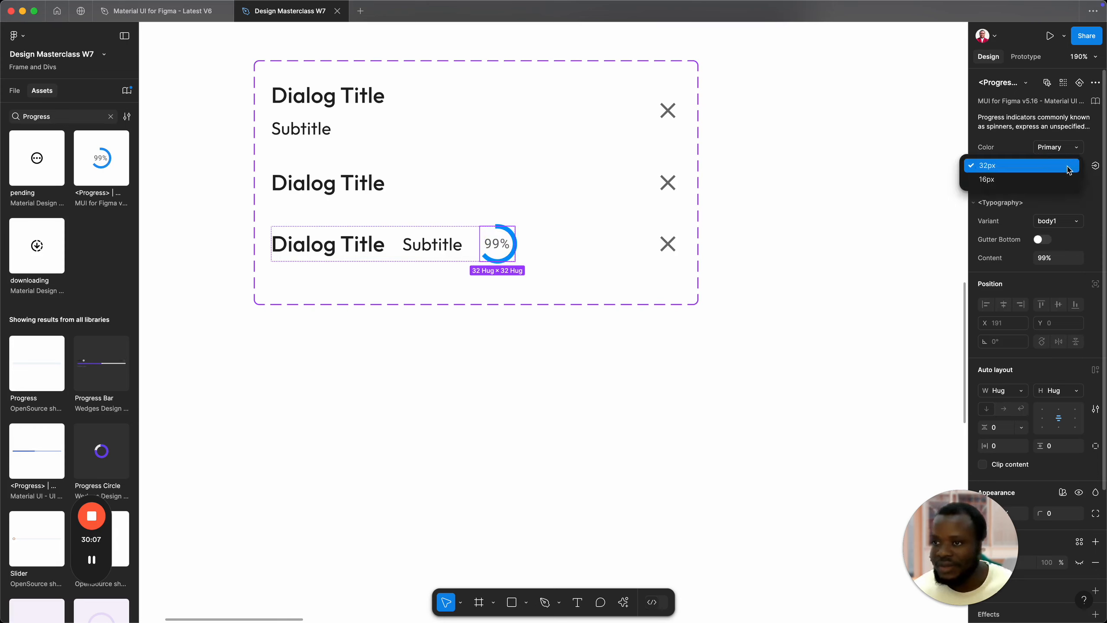
left_click(1017, 181)
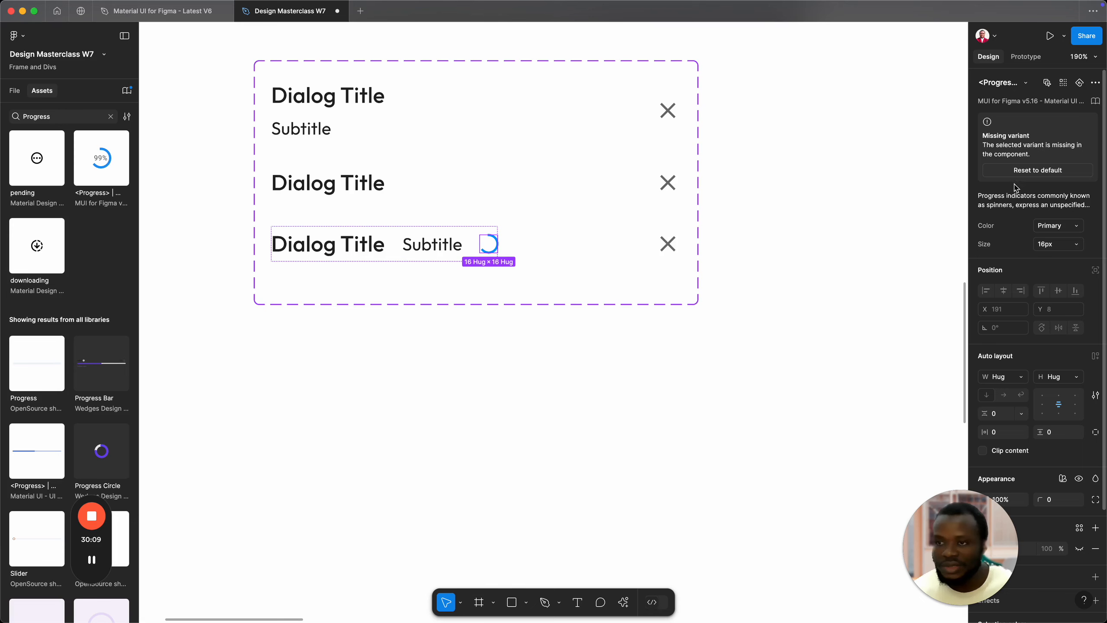
left_click(1030, 171)
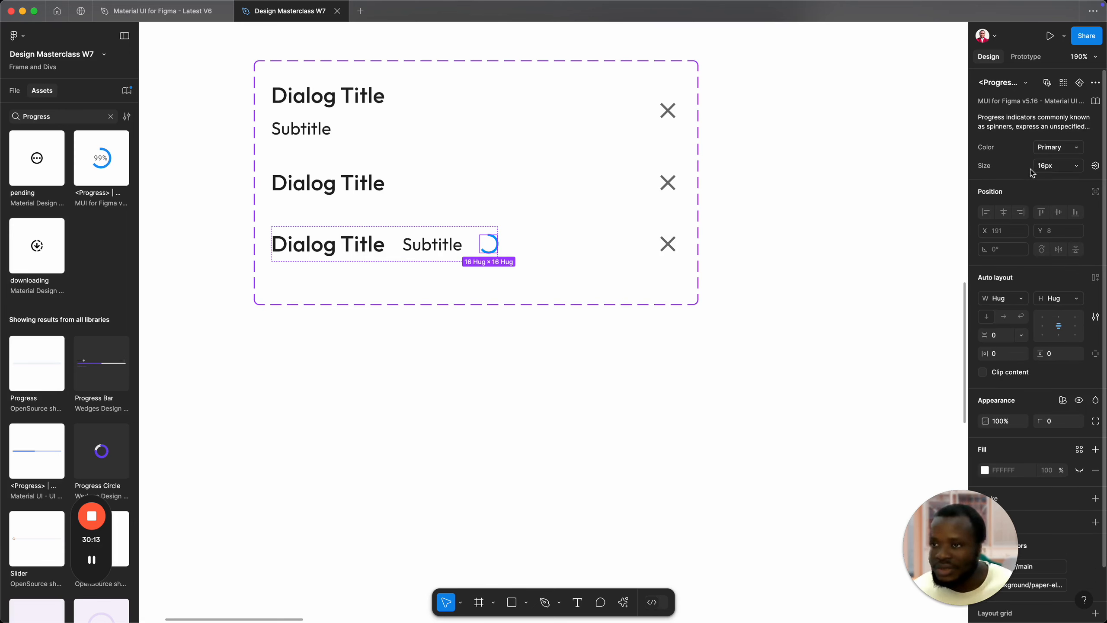
left_click(491, 246)
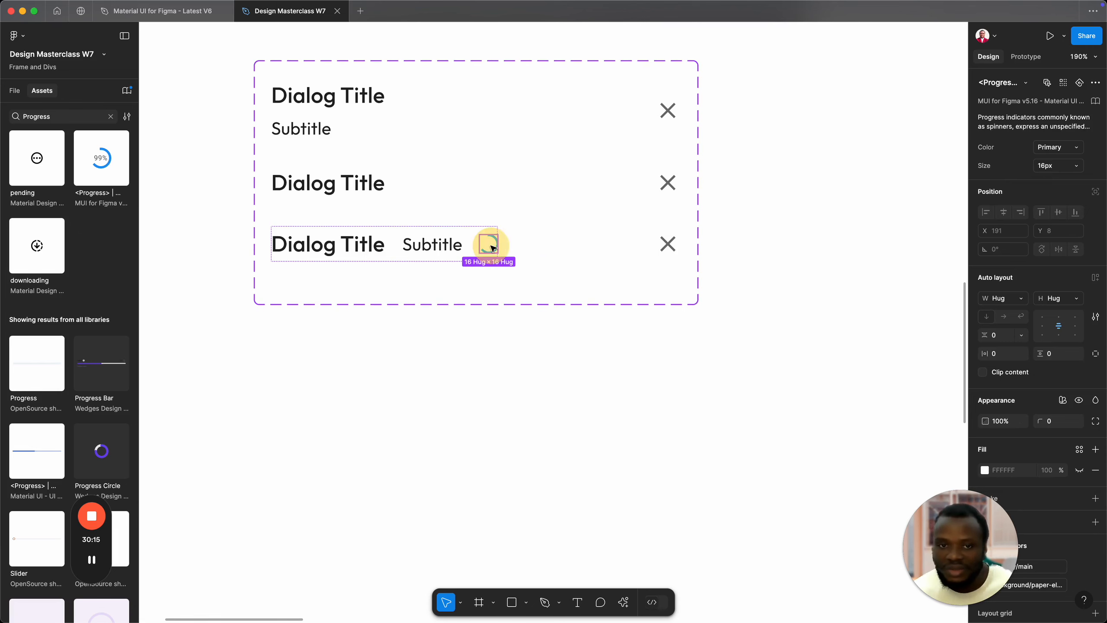
scroll(490, 247, "up", 3)
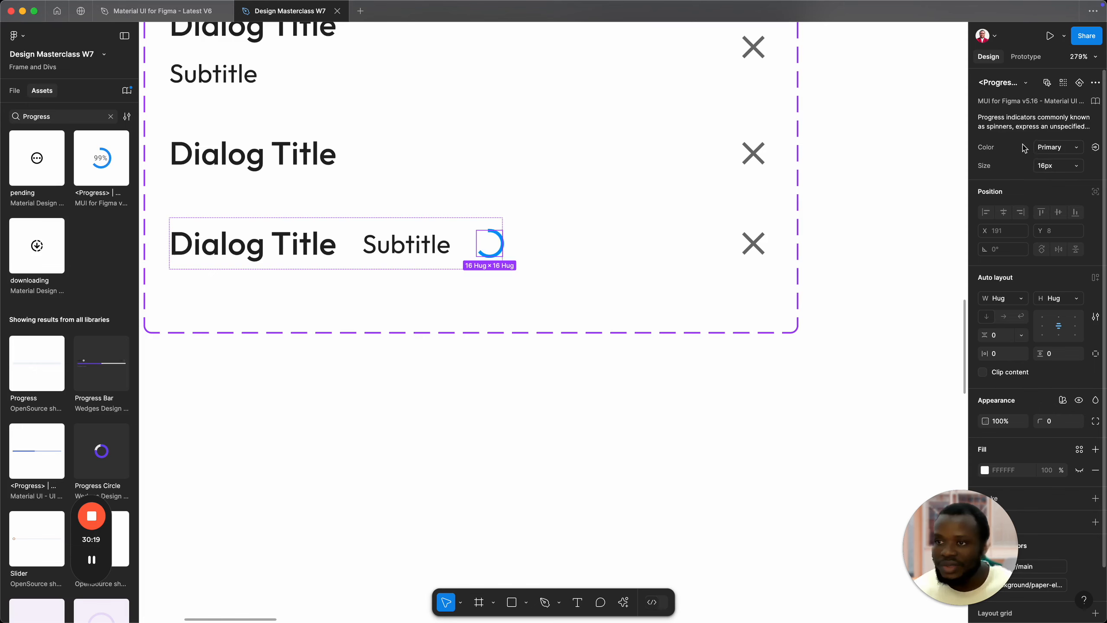
left_click(1076, 166)
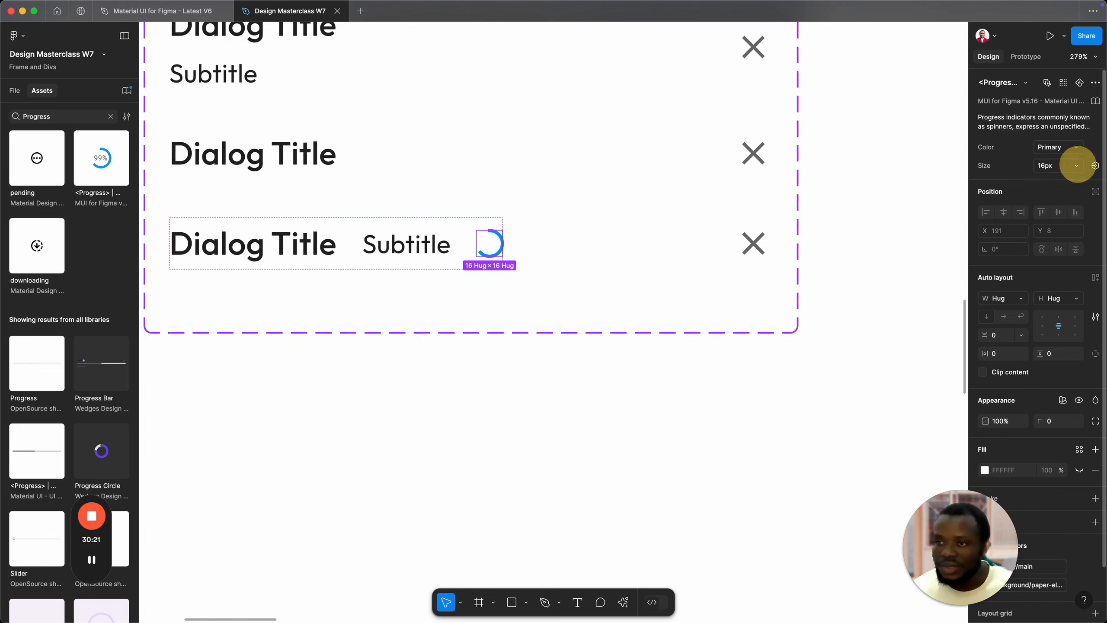
left_click(1010, 155)
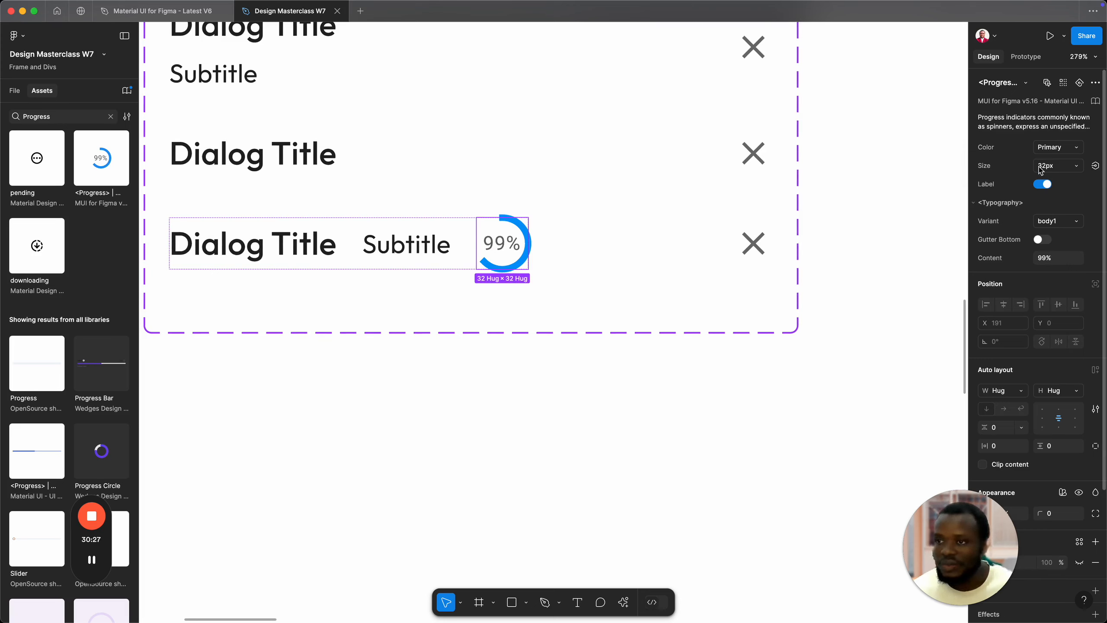
Step: Try 50 as the circular progress indicator's label content and undo the change
left_click(1060, 155)
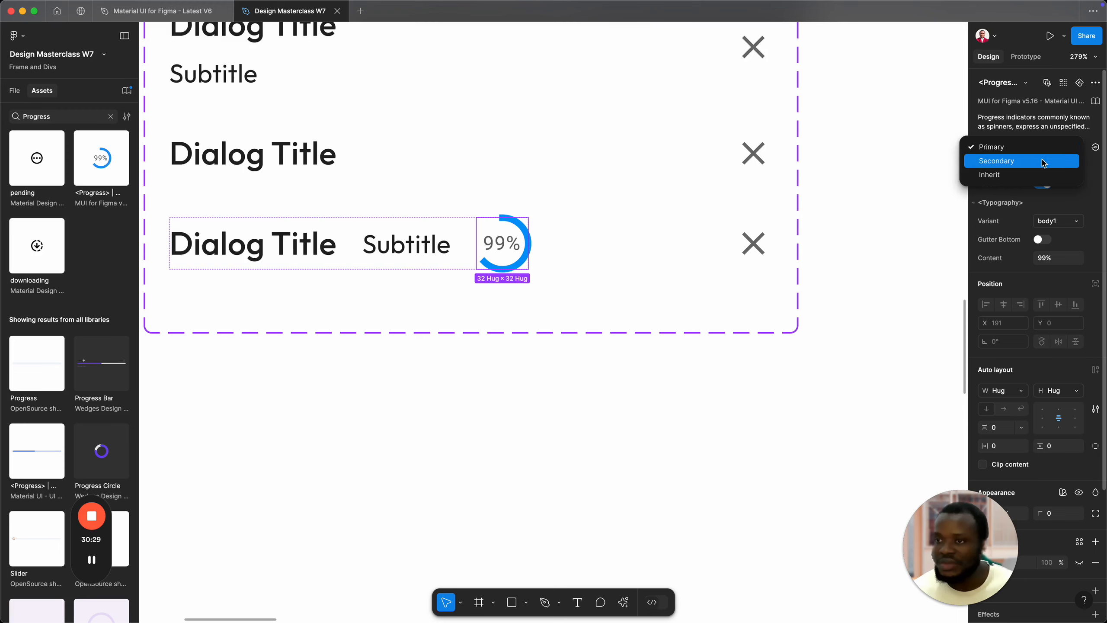
left_click(1065, 207)
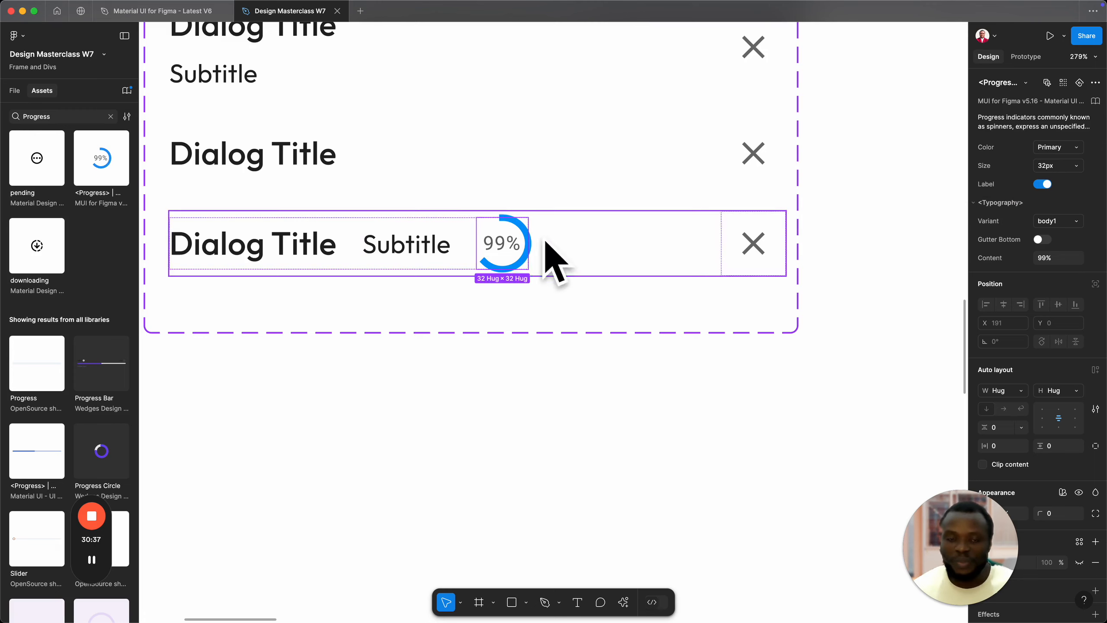
left_click(1067, 263)
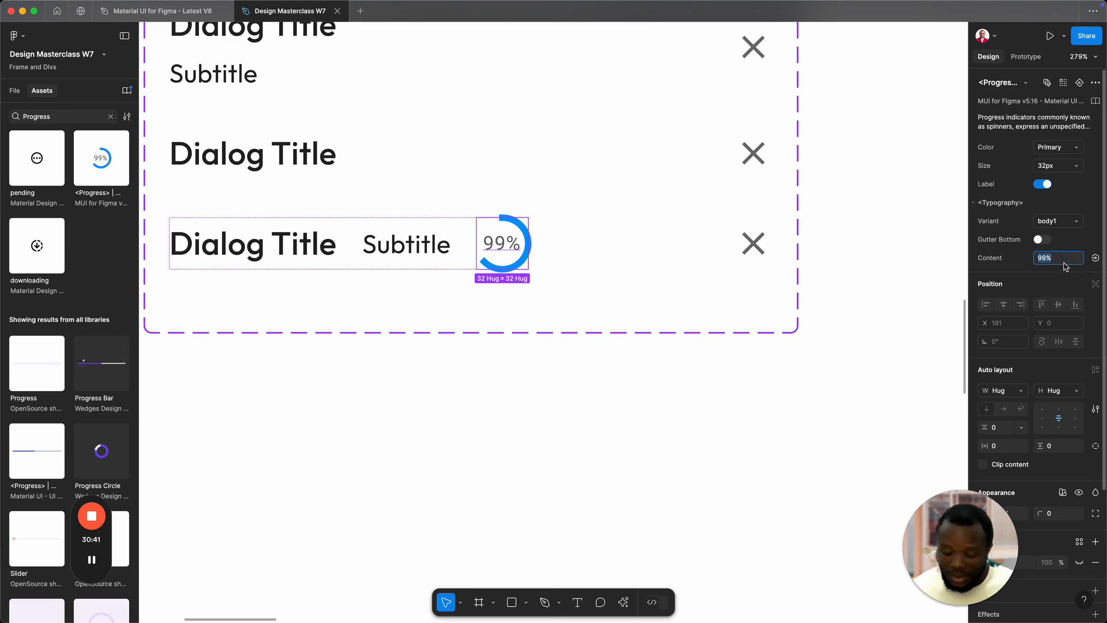
type("50")
key("Return")
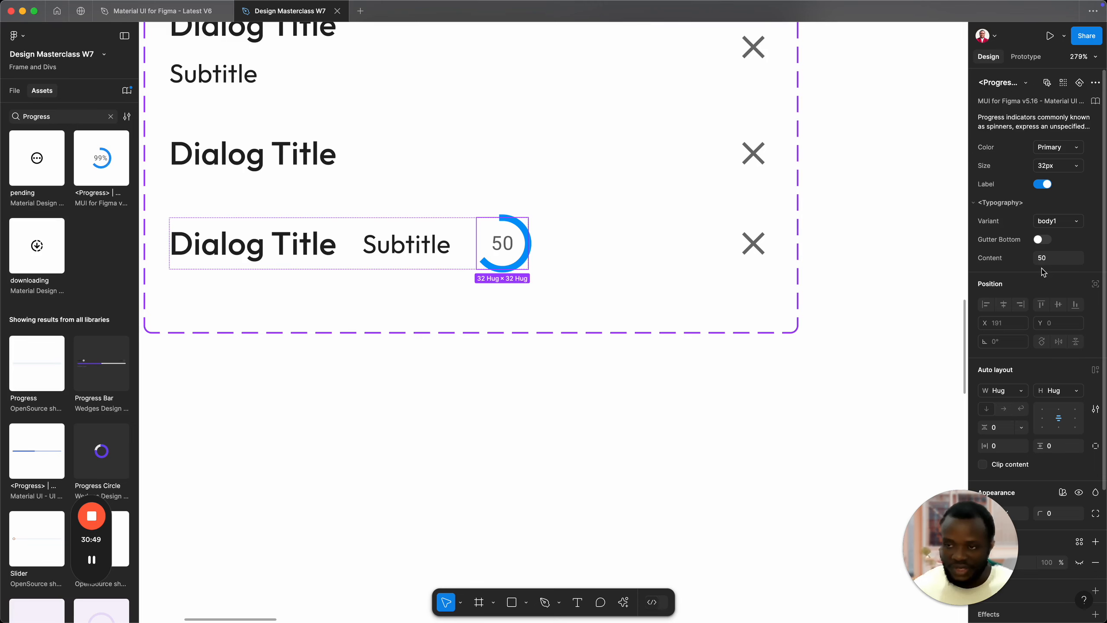
key("super+z")
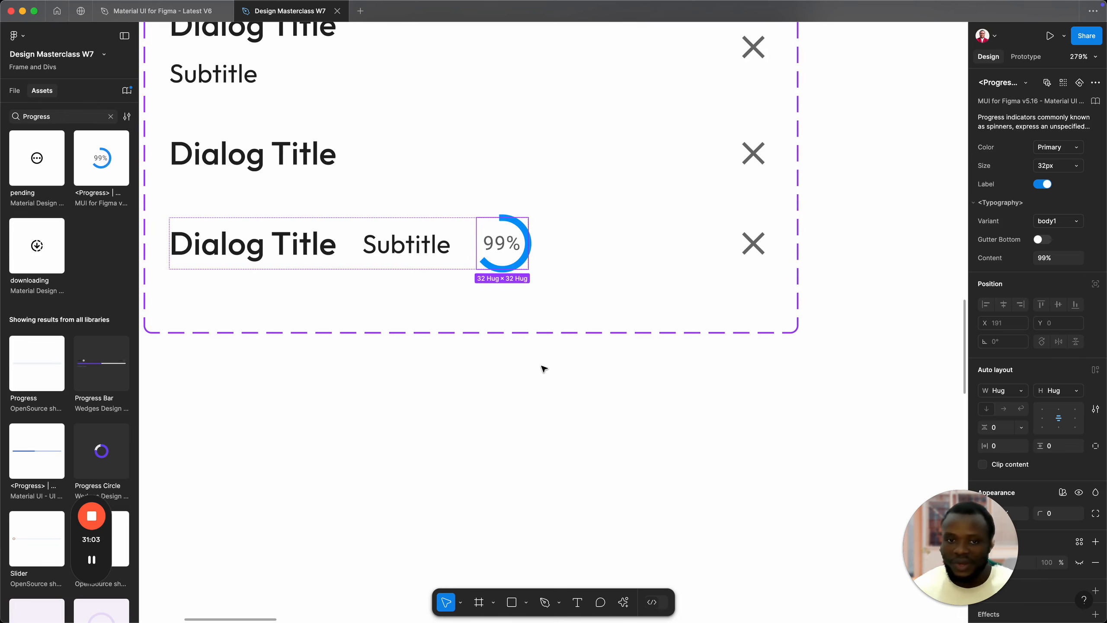
Step: Change the subtitle content in the third variant's Stack to "secondary text"
scroll(543, 368, "down", 2)
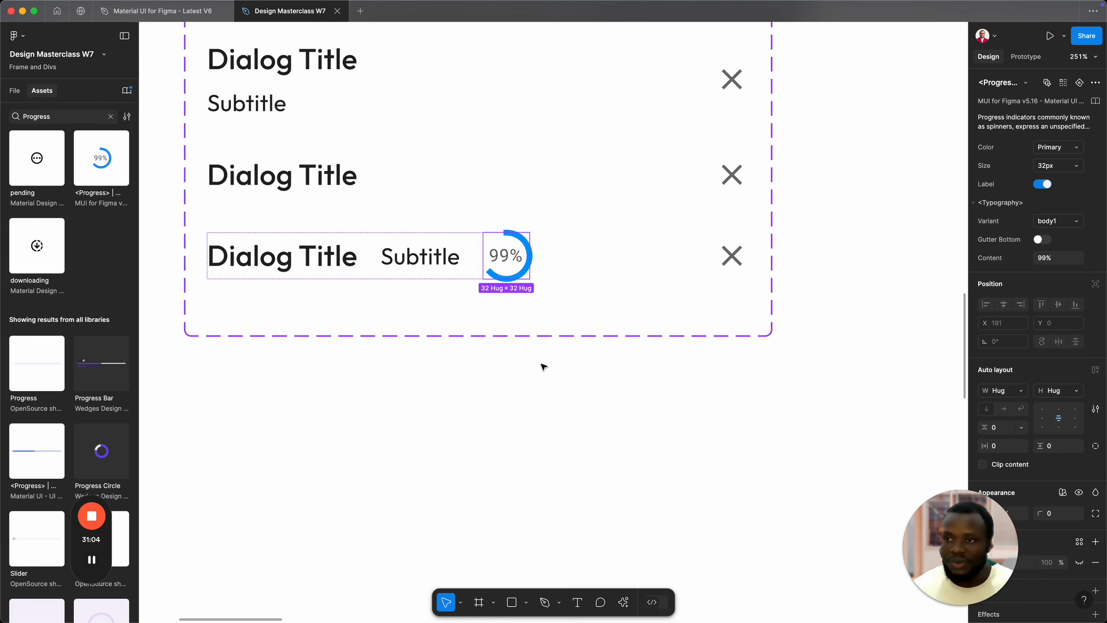
left_click(467, 265)
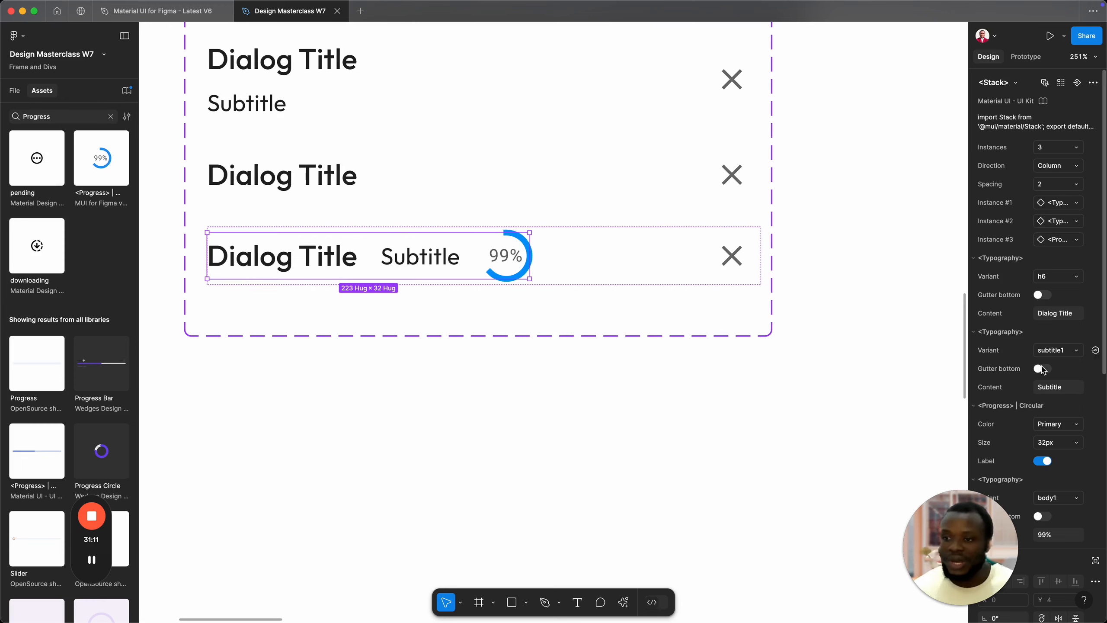
left_click(1049, 388)
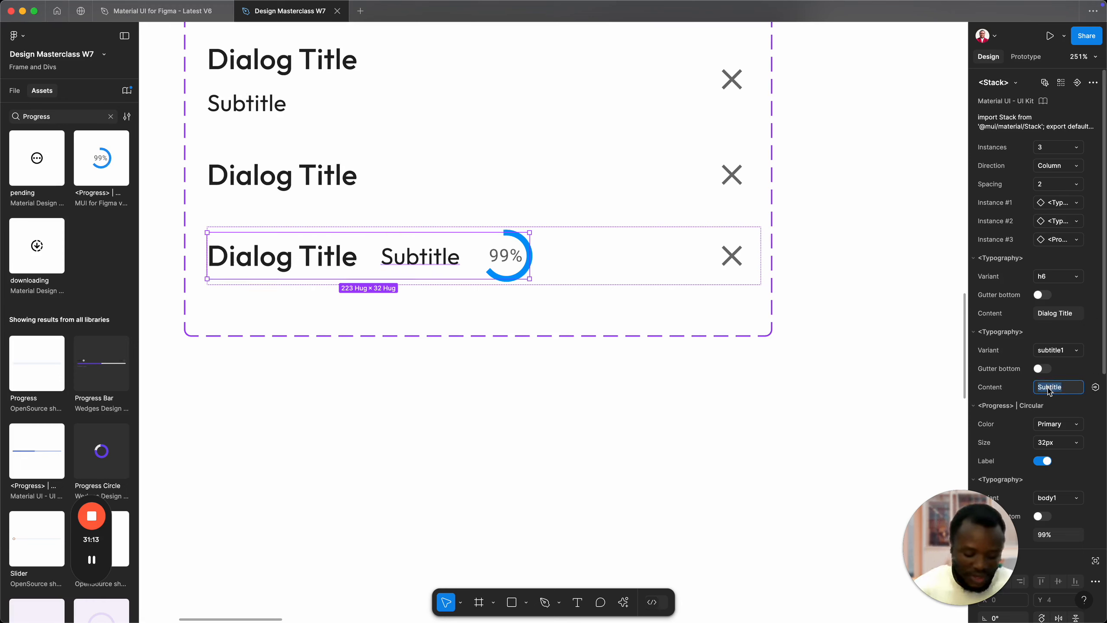
type("secondary")
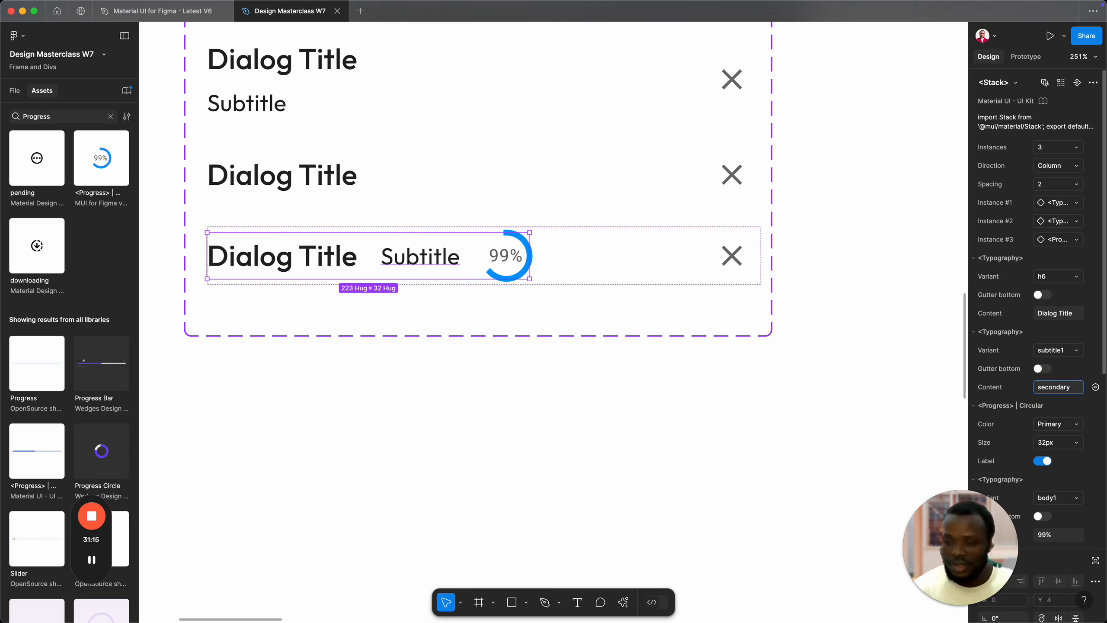
type(" title")
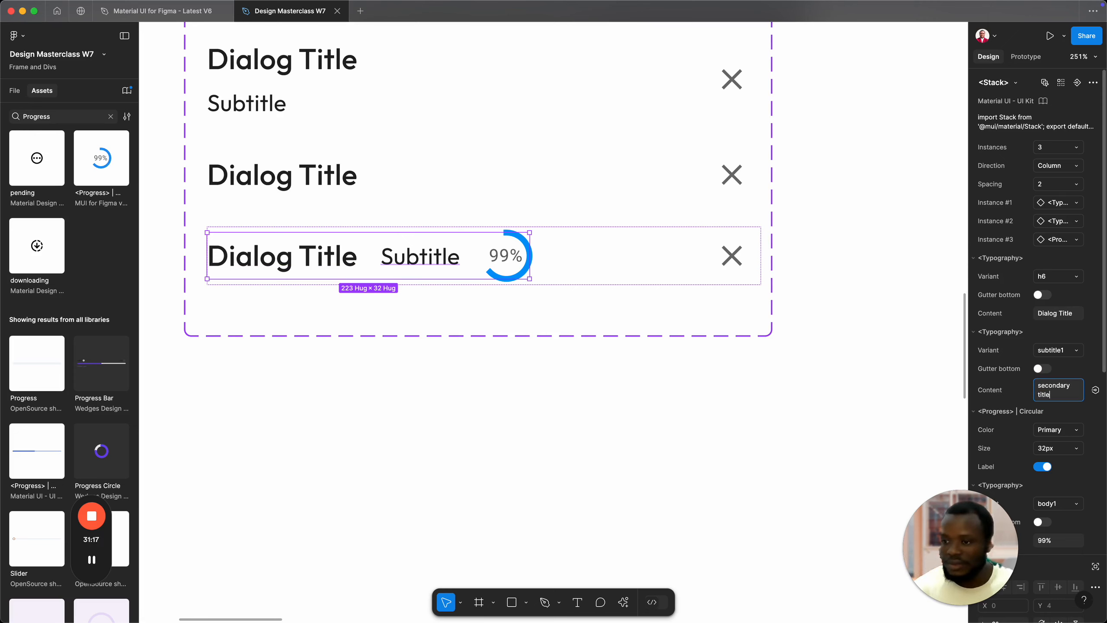
key("BackSpace")
key("BackSpace")
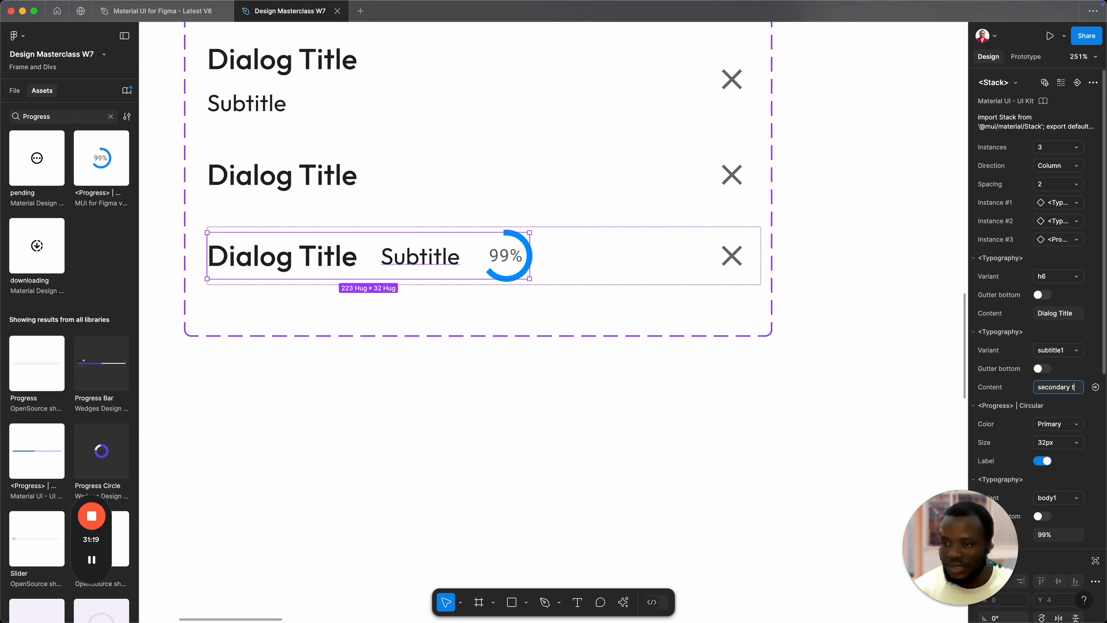
type("ext")
key("Return")
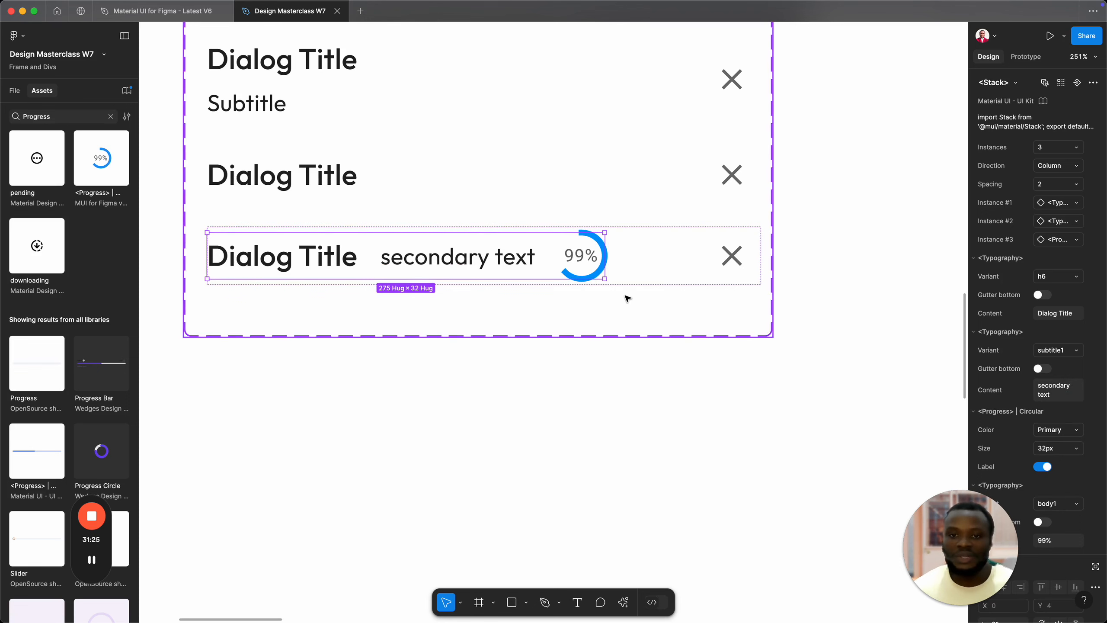
Step: Add a variant property named "Has progress" with the value False to the DialogHeader component set
scroll(625, 294, "down", 3)
left_click(481, 215)
left_click(476, 273)
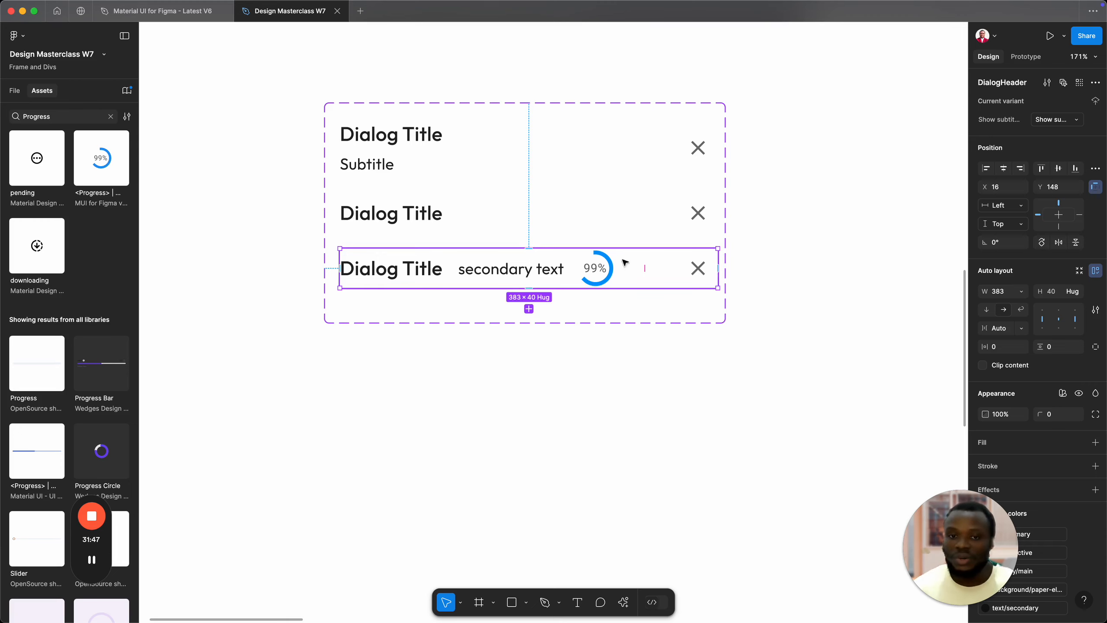
left_click(1095, 101)
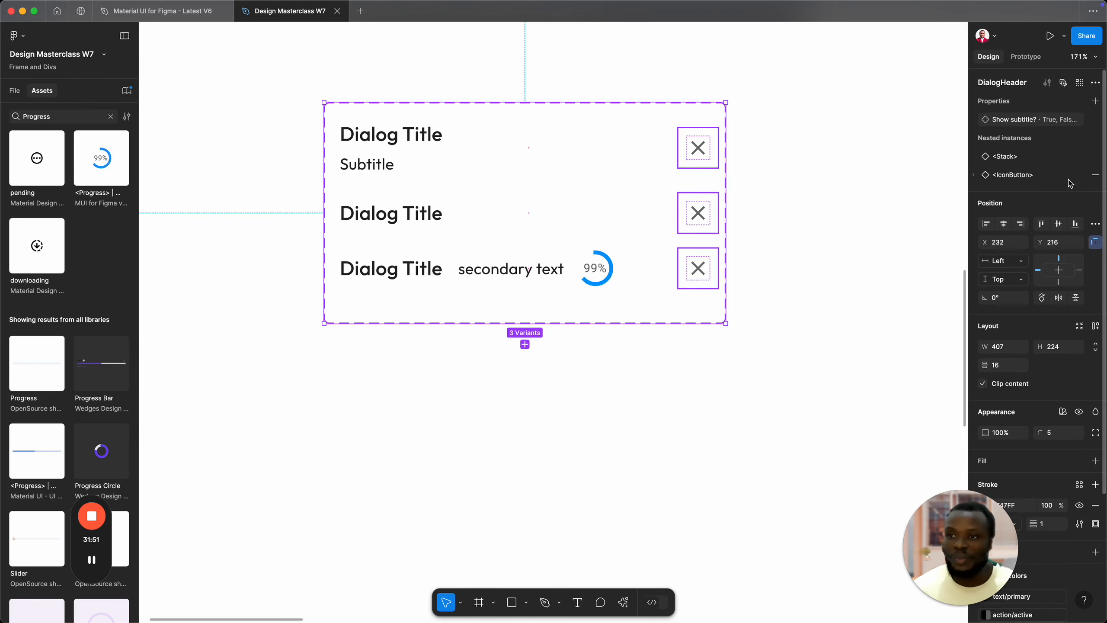
left_click(1095, 102)
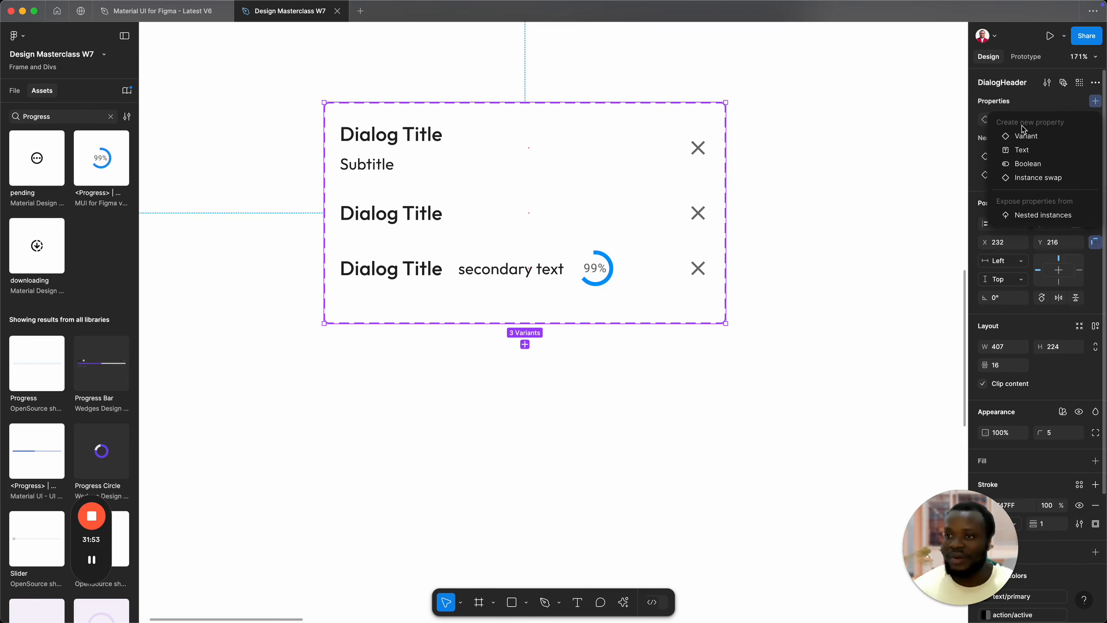
left_click(1022, 134)
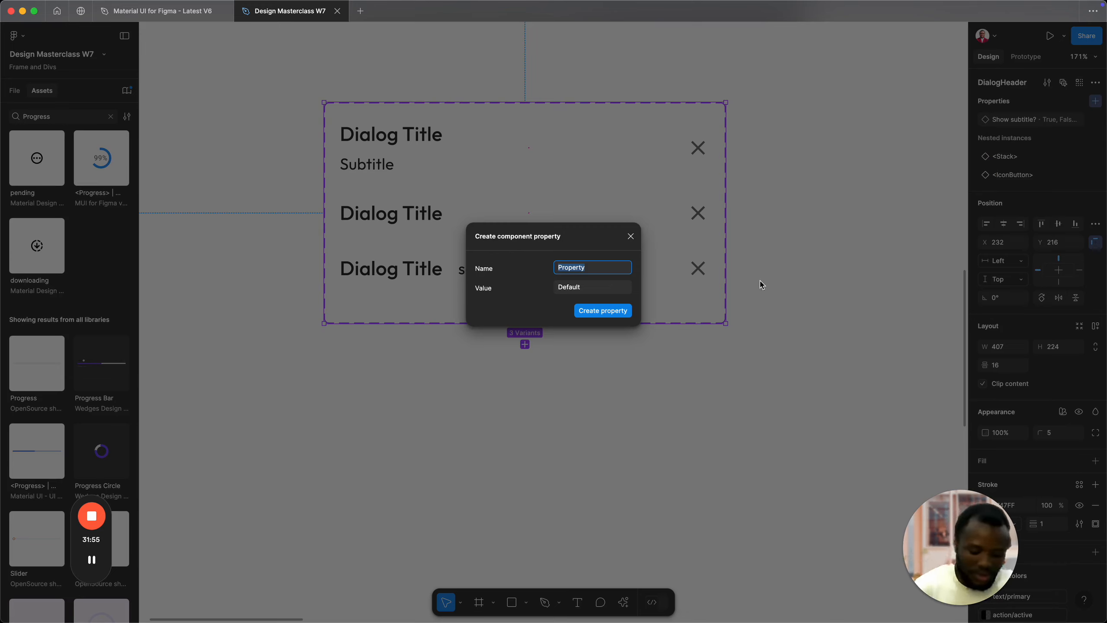
type("Sho")
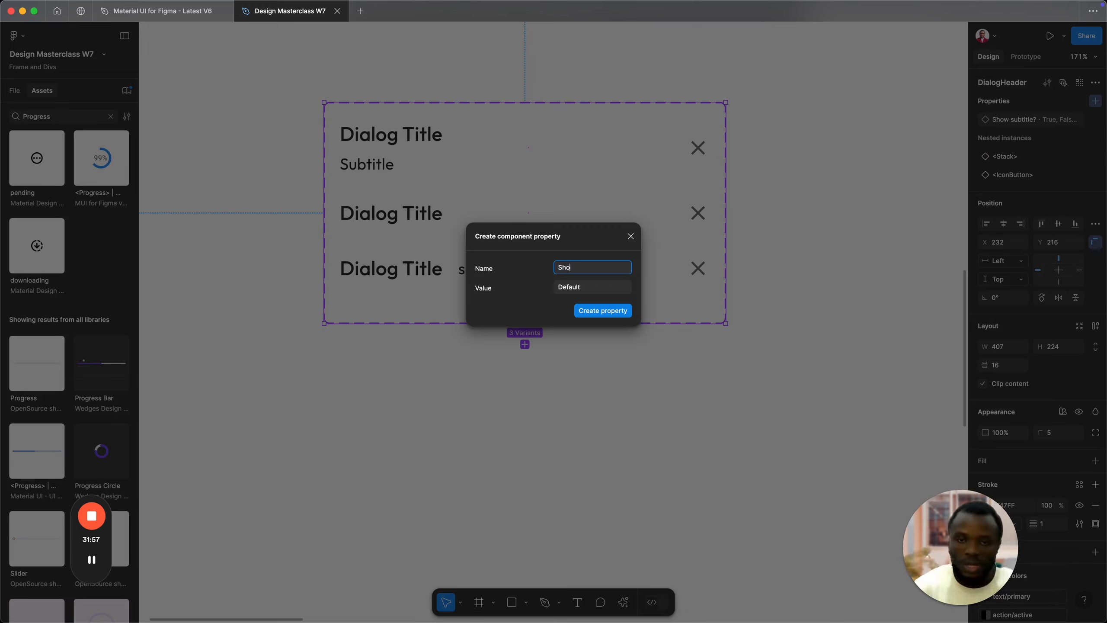
key("BackSpace")
key("BackSpace")
key("BackSpace")
type("Has progress")
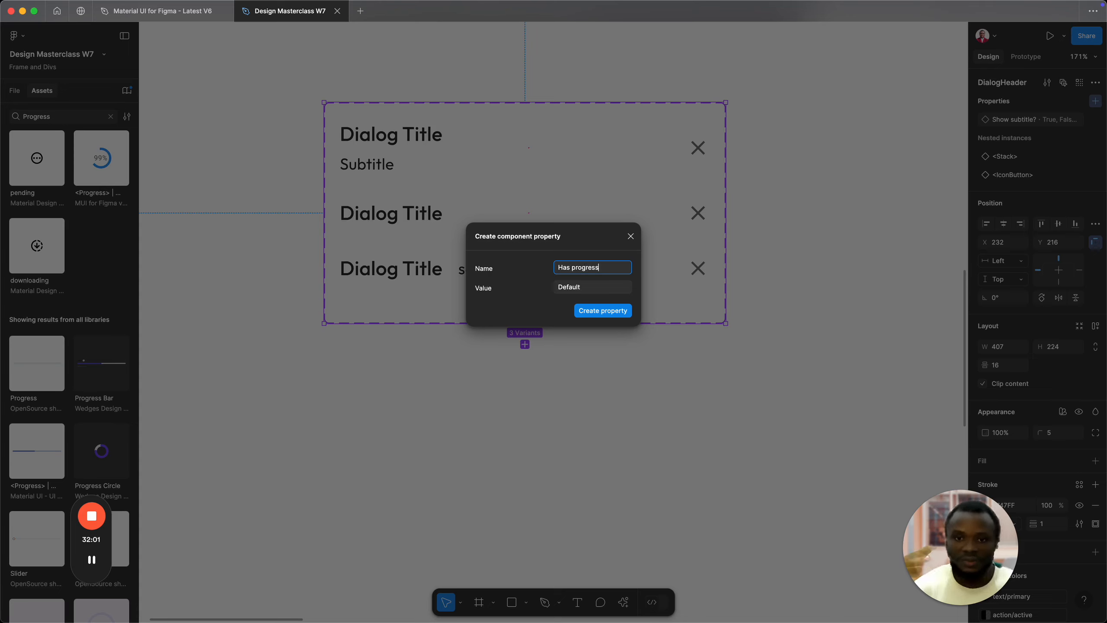
key("Tab")
type("T")
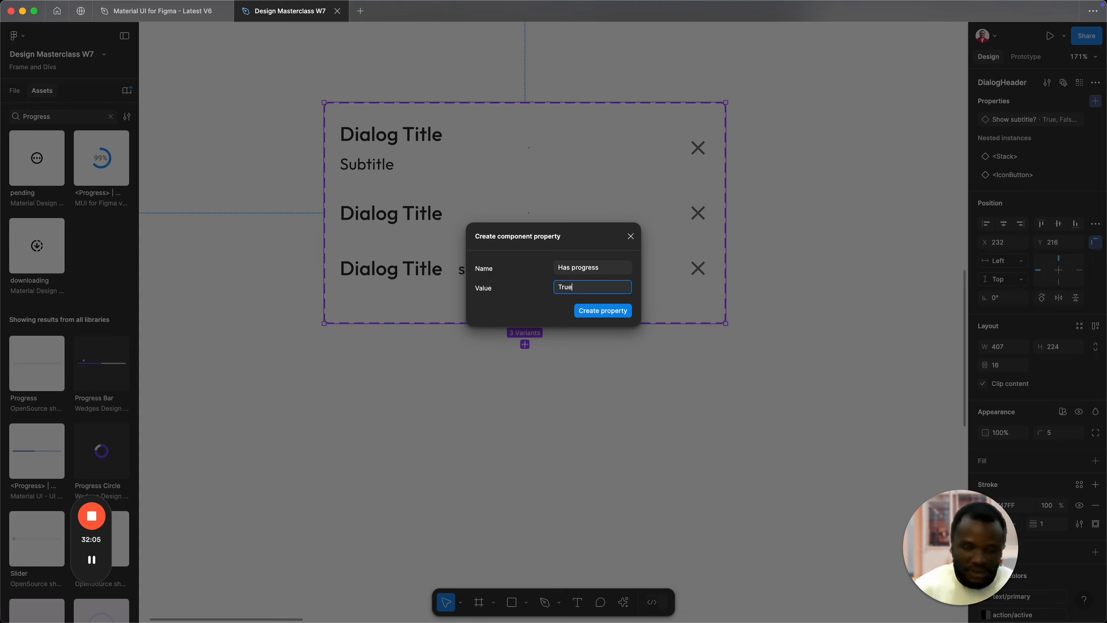
key("super+a")
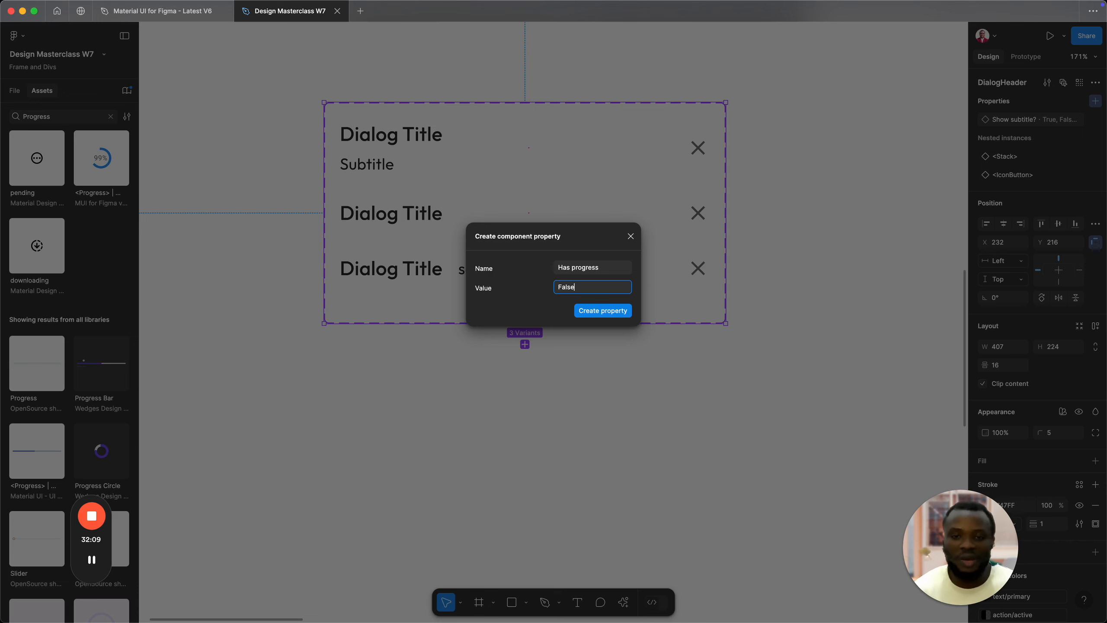
left_click(595, 313)
Step: Set Has progress to True on the third DialogHeader variant, the one with the circular progress indicator
left_click(528, 279)
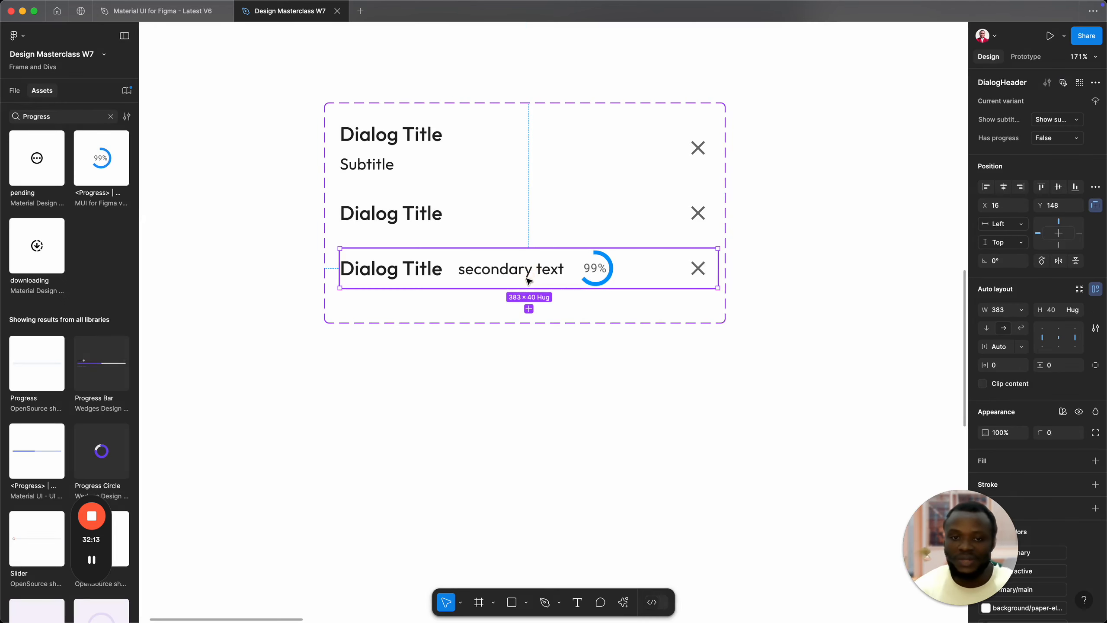
left_click(1055, 138)
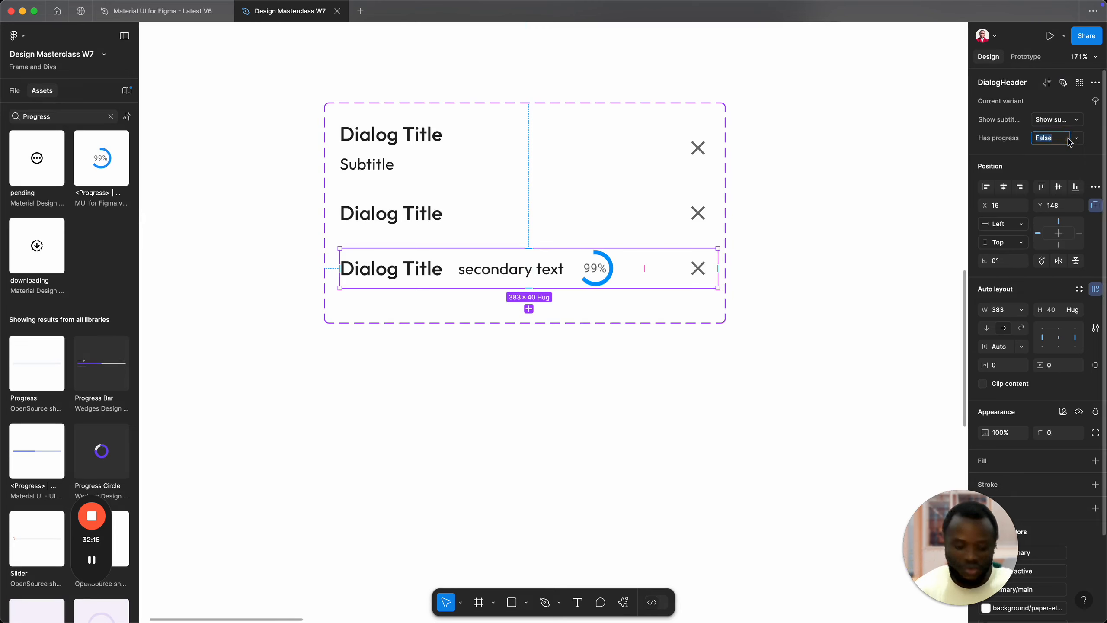
type("True")
key("Return")
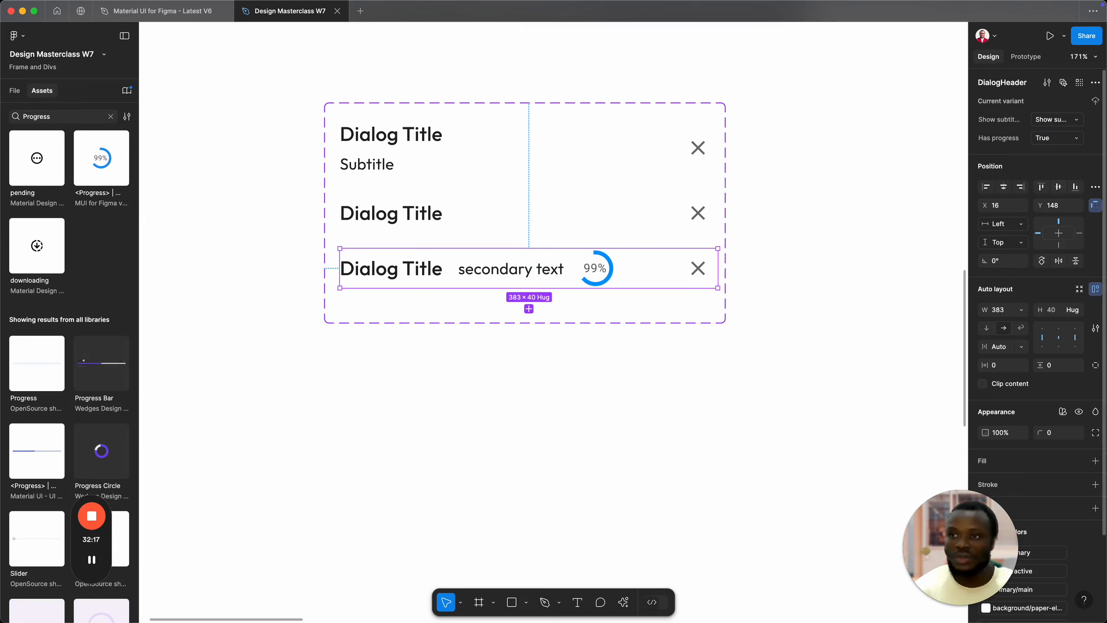
Step: Turn on Has progress for the DialogHeader instance above the component set
left_click(727, 202)
scroll(667, 193, "up", 5)
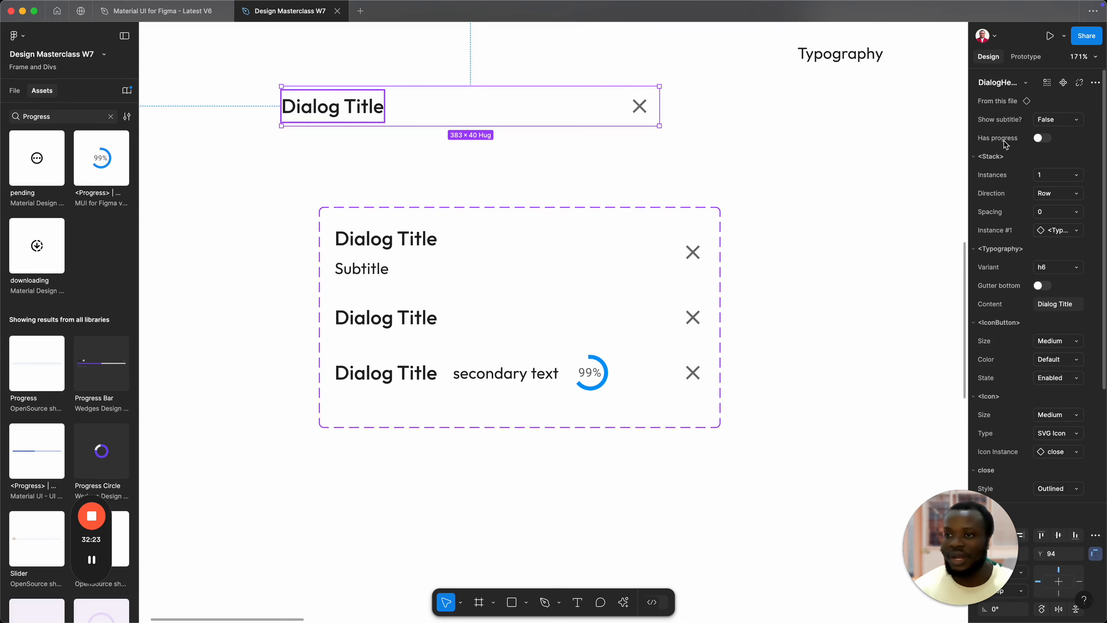
left_click(1041, 139)
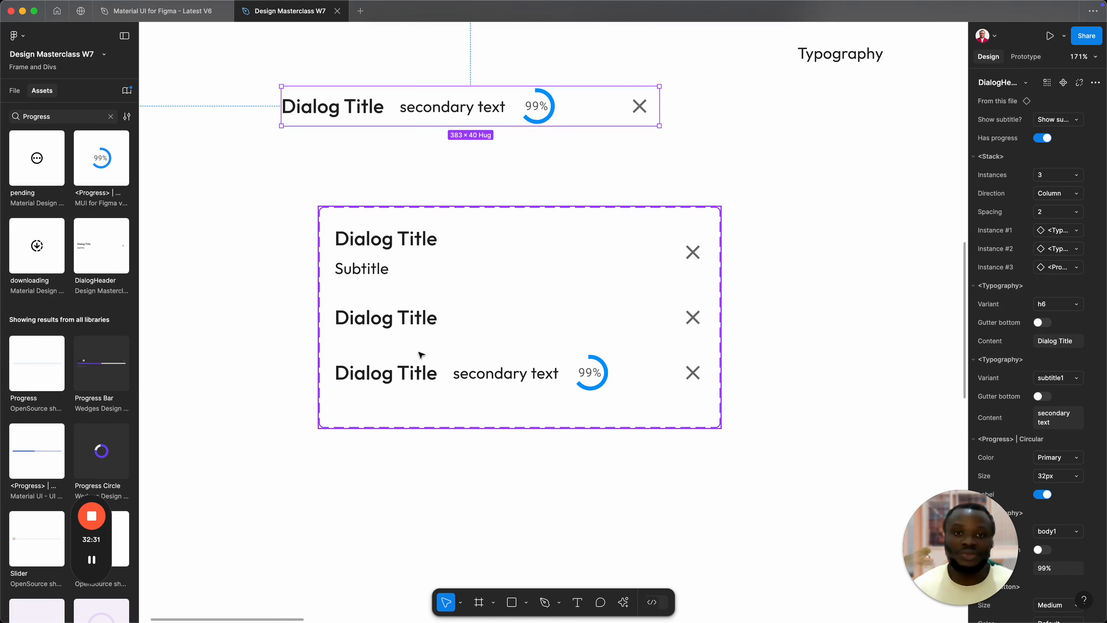
Step: Review the DialogHeader variants against the reference dialog designs in the Dialog section
scroll(457, 348, "down", 5)
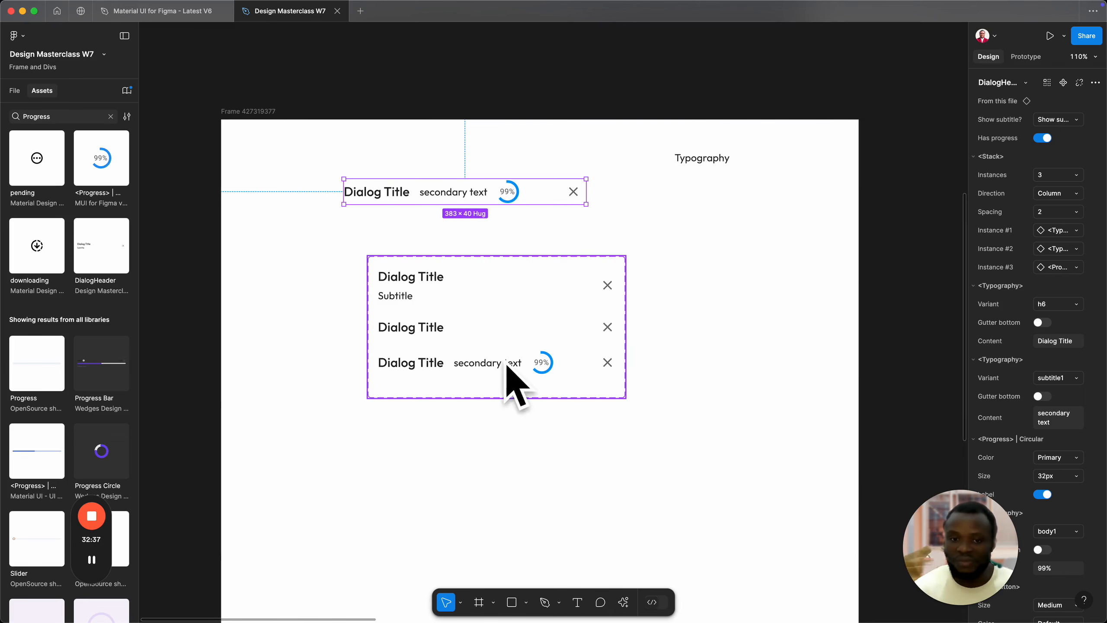
scroll(470, 405, "down", 2)
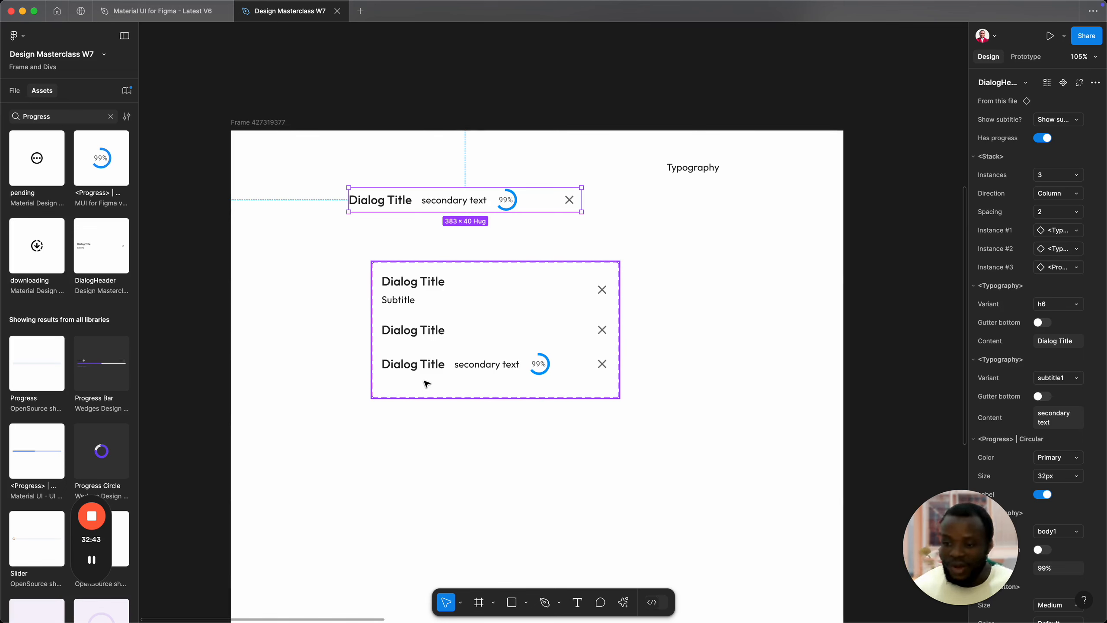
scroll(426, 384, "down", 5)
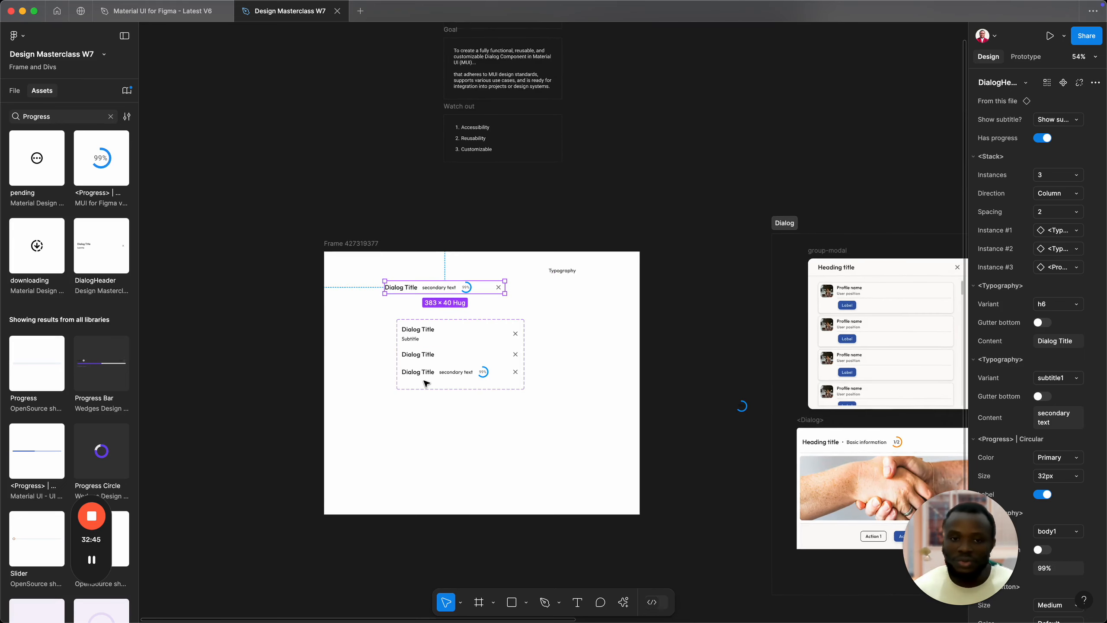
scroll(427, 383, "up", 3)
scroll(426, 383, "up", 2)
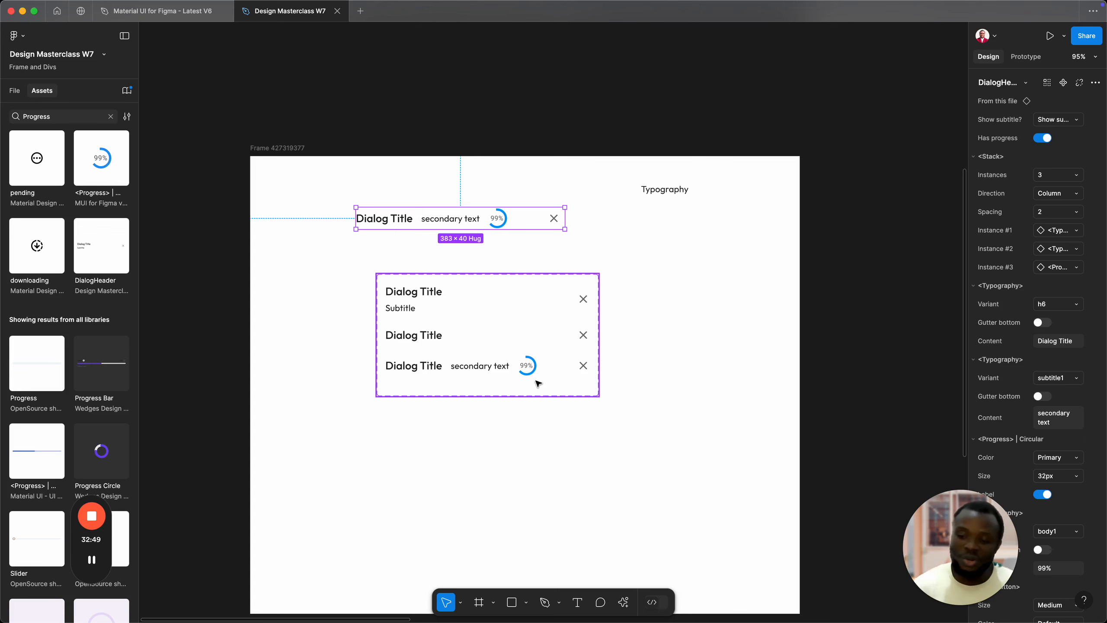
left_click(505, 380)
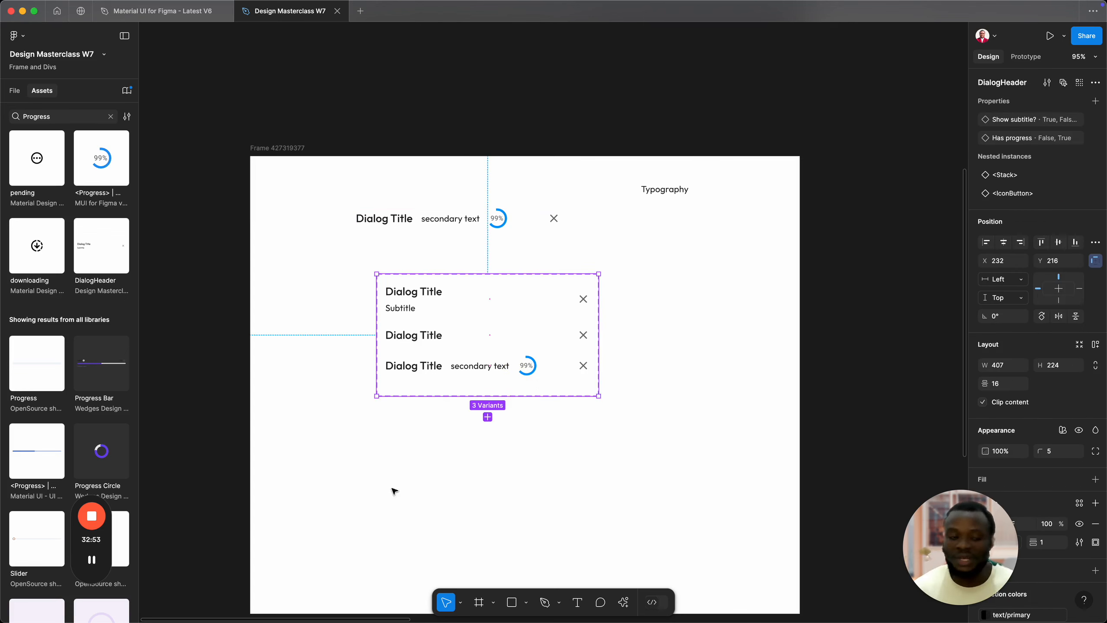
mouse_move(809, 5)
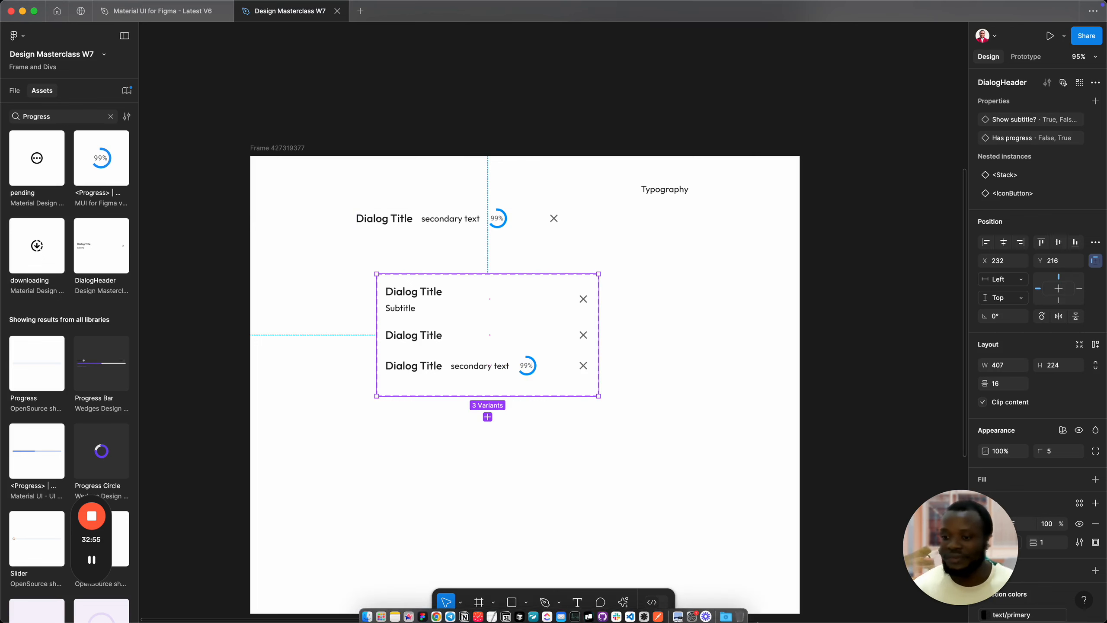
left_click(649, 428)
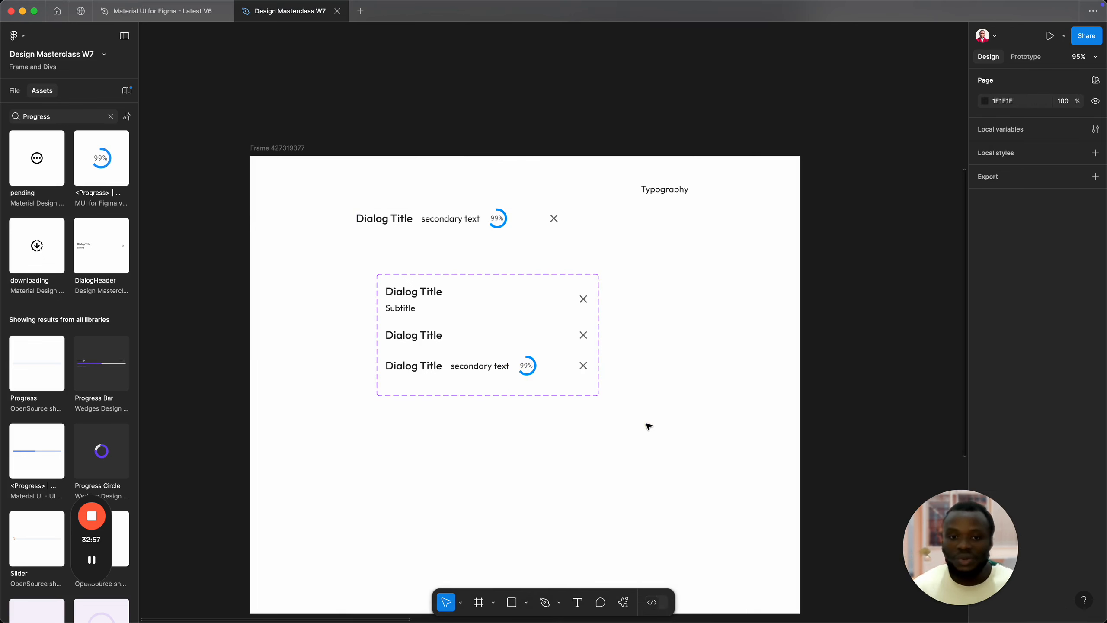
scroll(647, 425, "down", 3)
scroll(758, 452, "right", 15)
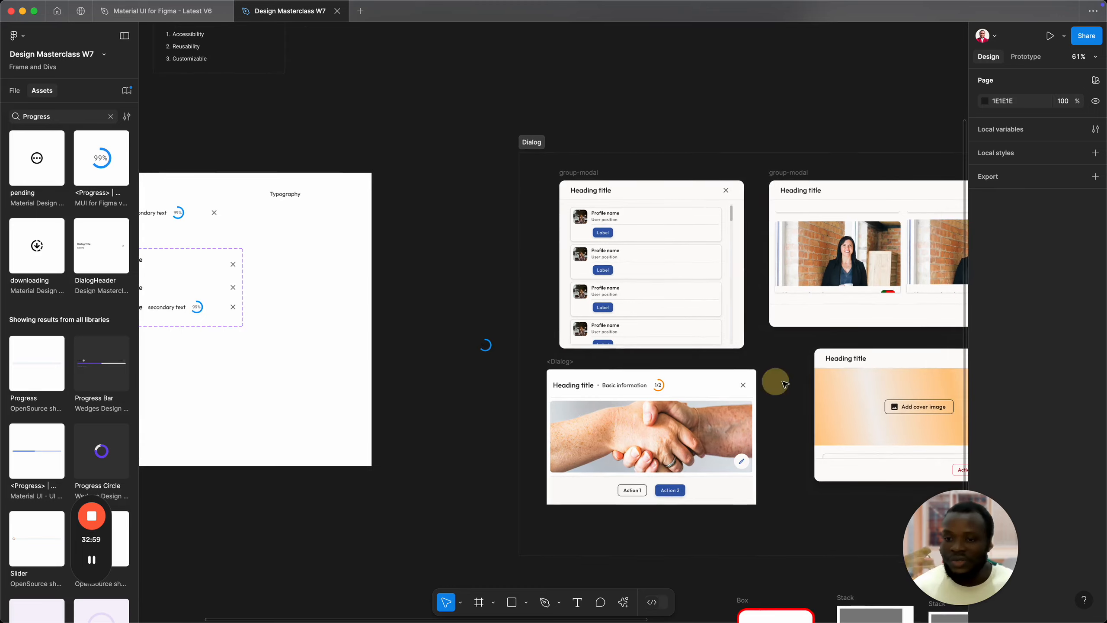
scroll(586, 378, "right", 10)
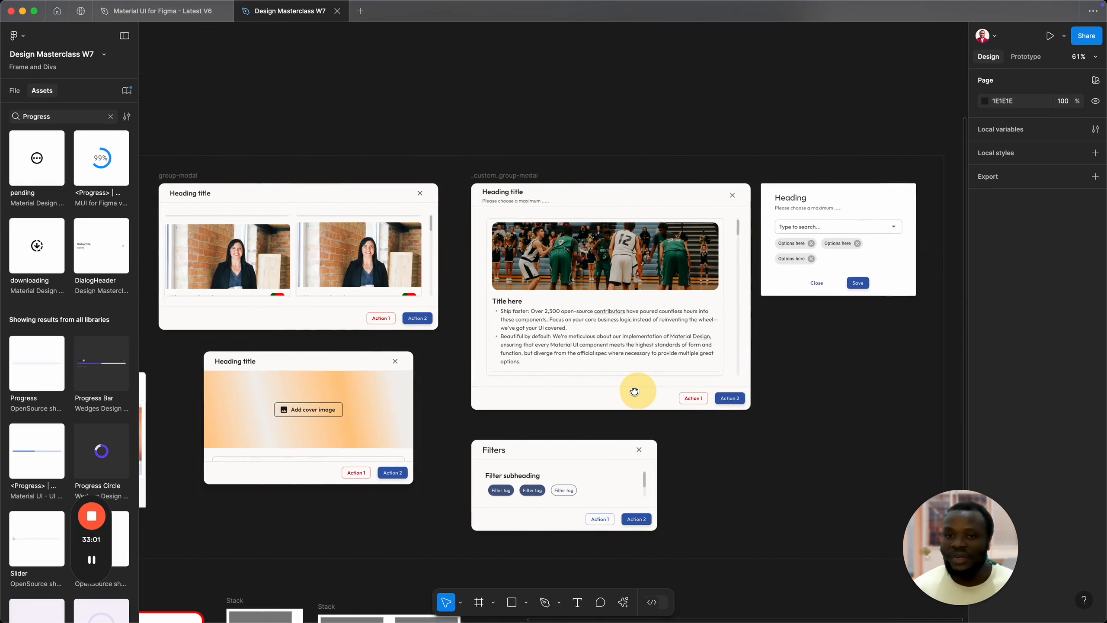
scroll(626, 391, "left", 5)
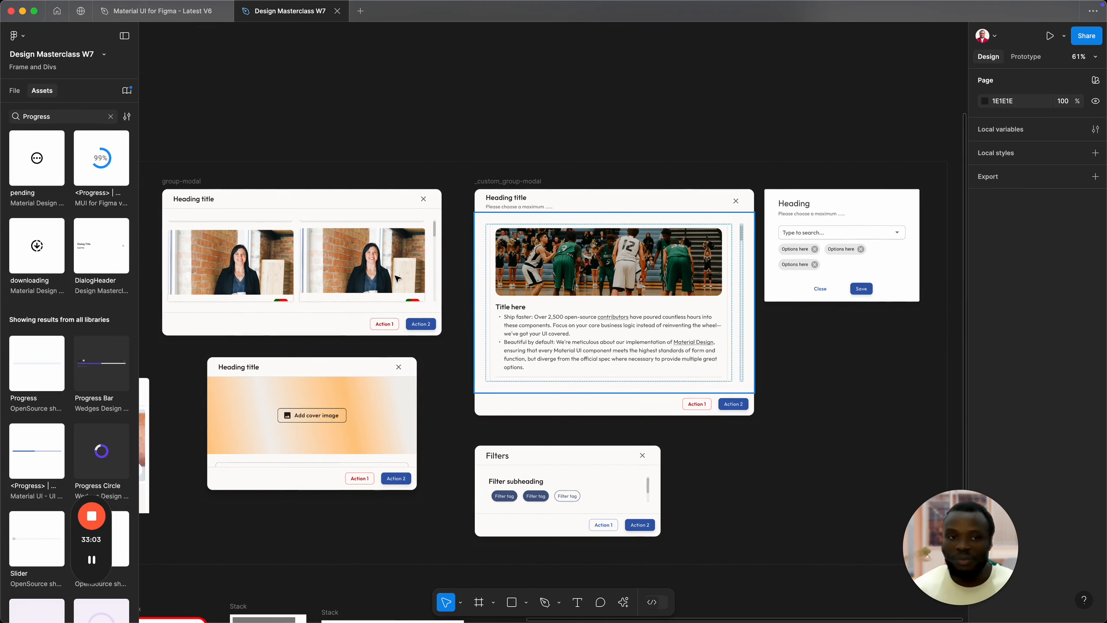
scroll(537, 283, "left", 12)
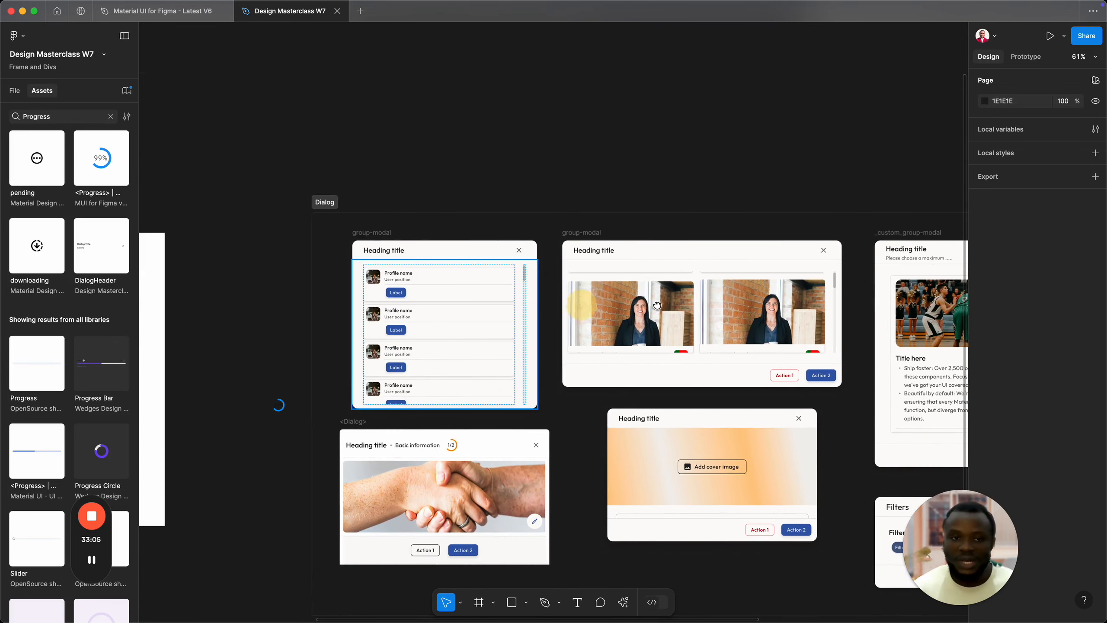
left_click_drag(329, 346, 384, 271)
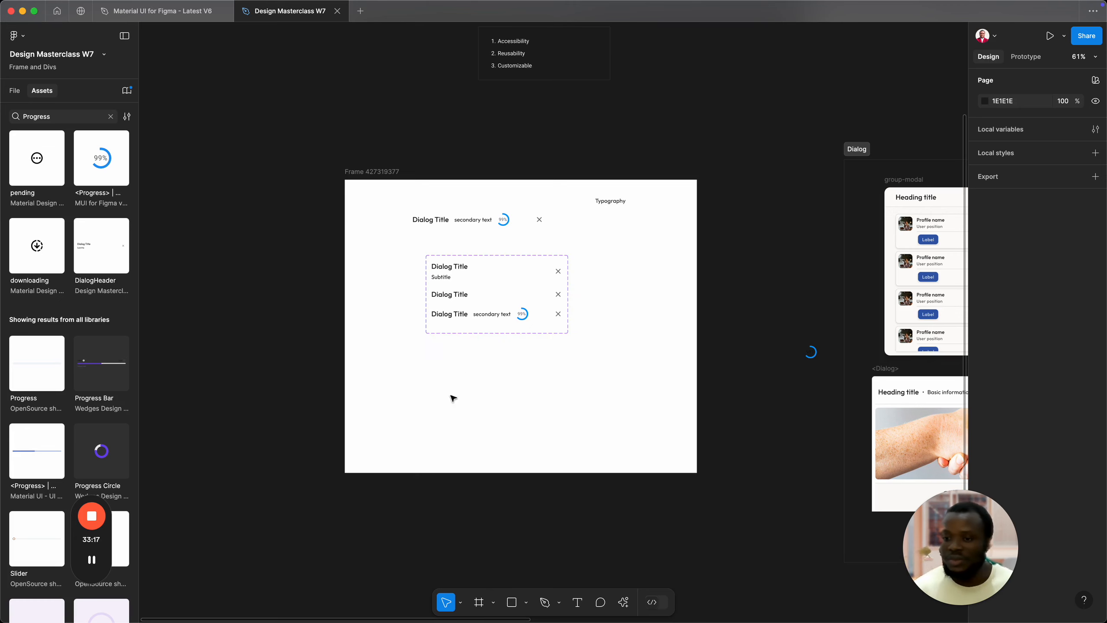
Step: Move the DialogHeader instance and the component set slightly higher in the frame
left_click(487, 315)
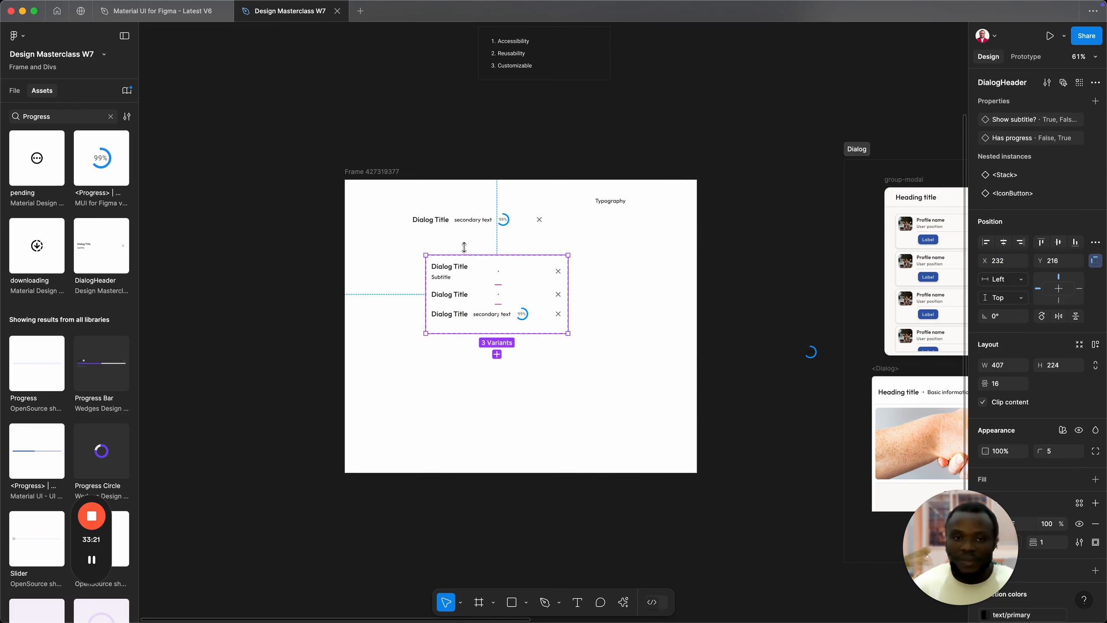
left_click(489, 214)
left_click_drag(489, 214, 496, 201)
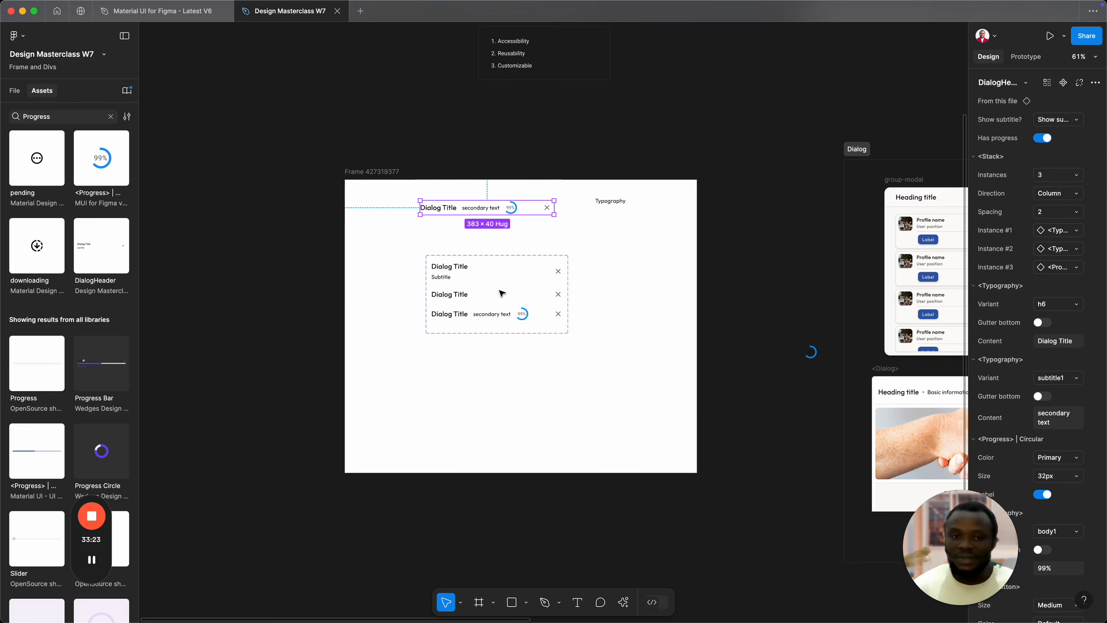
left_click(605, 307)
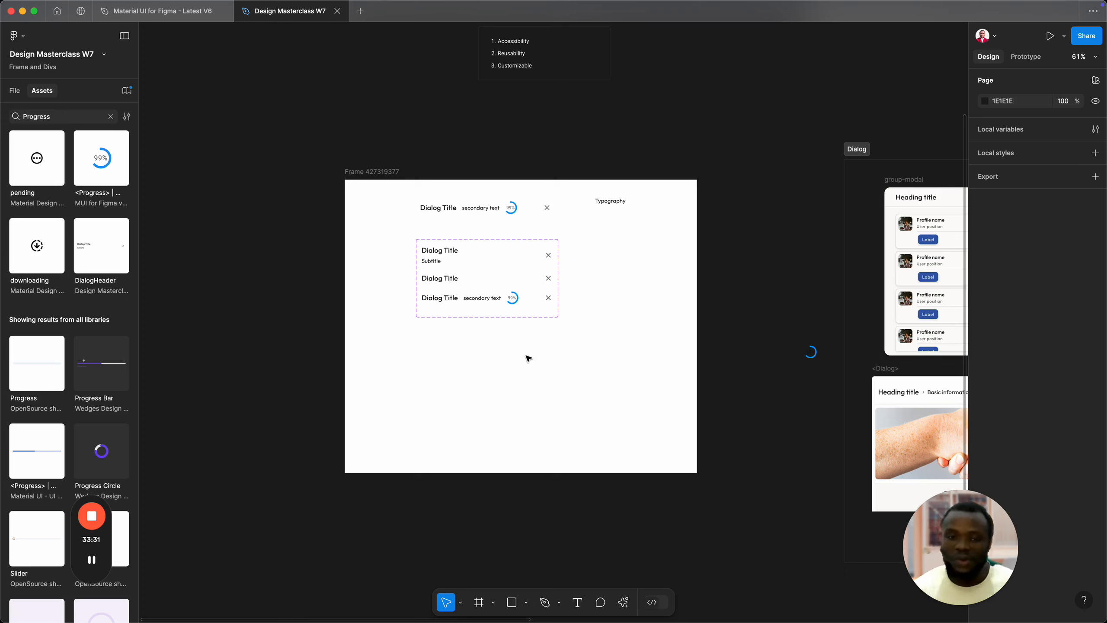
Step: Search the assets for Stack and place a <Stack> instance in the empty area below the DialogHeader component set
double_click(44, 116)
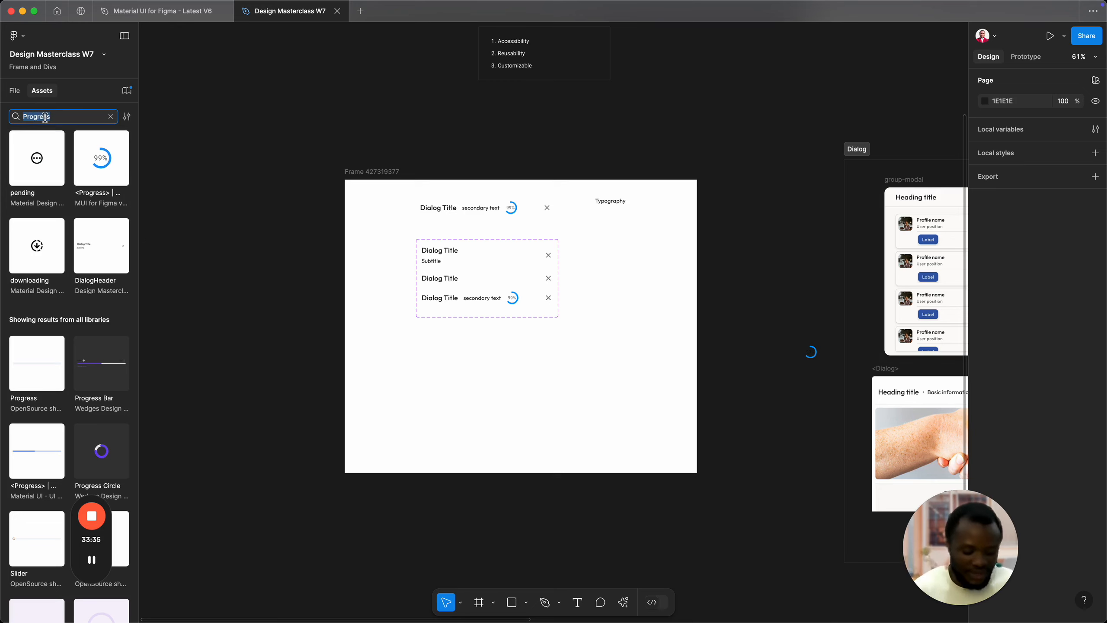
type("Stack")
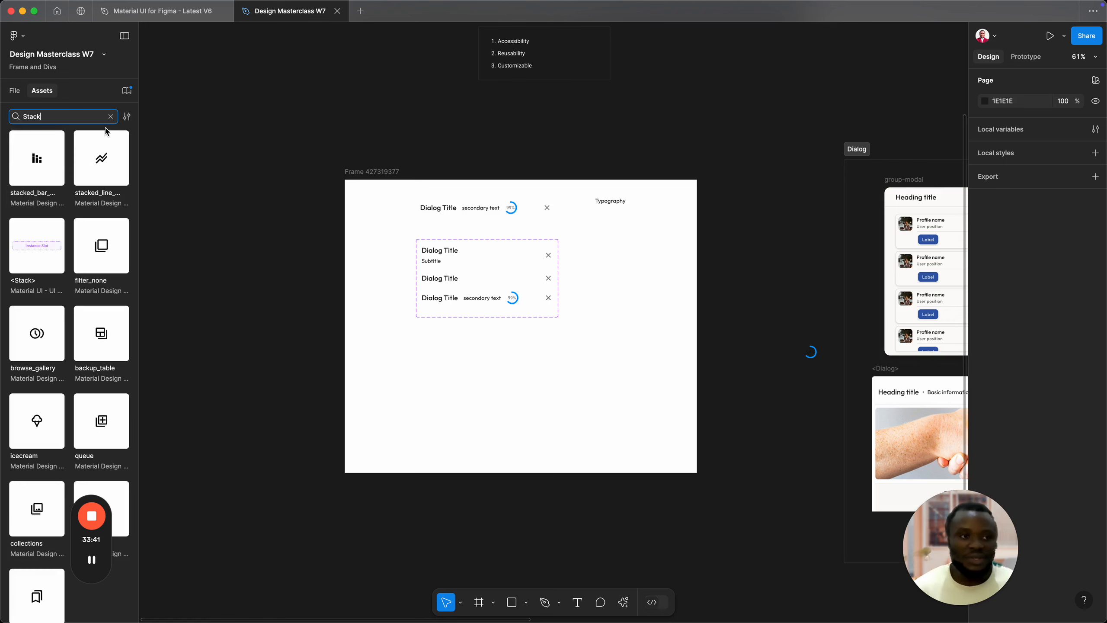
left_click_drag(48, 255, 481, 371)
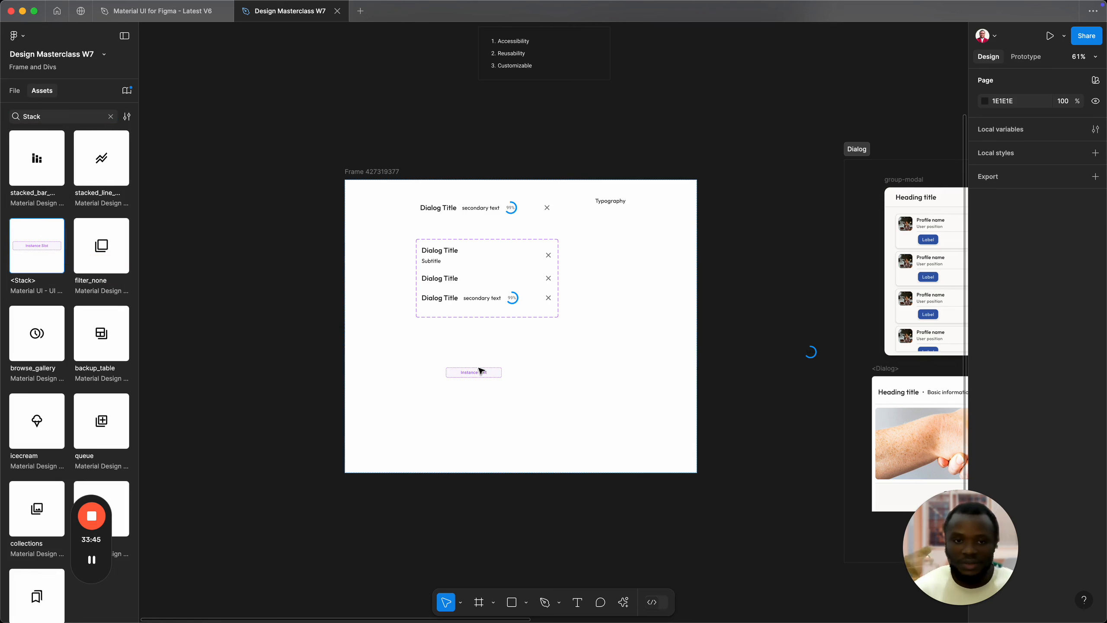
left_click(481, 370)
scroll(481, 371, "up", 3)
Step: Move the new Stack slightly closer to the component set and set its number of instances to 2
left_click(473, 372)
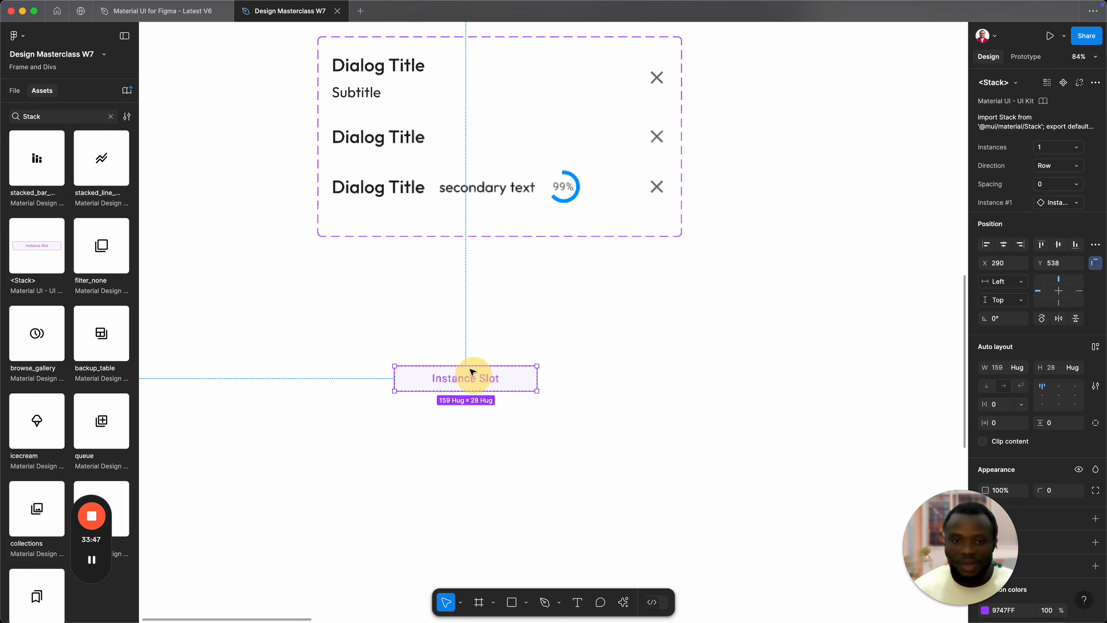
left_click_drag(472, 372, 456, 343)
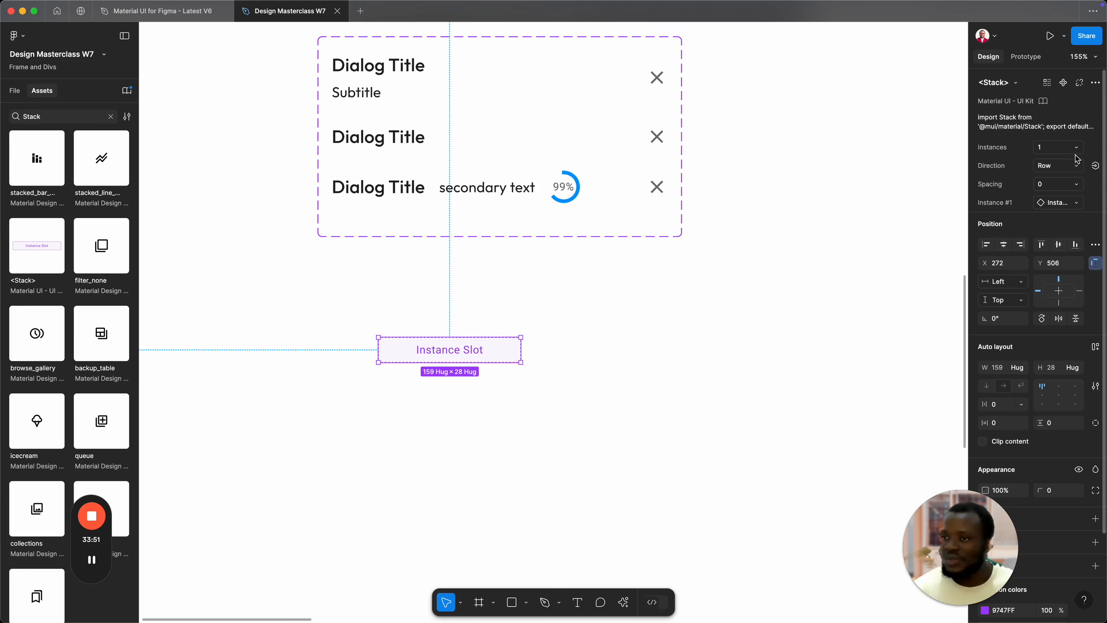
left_click(1075, 148)
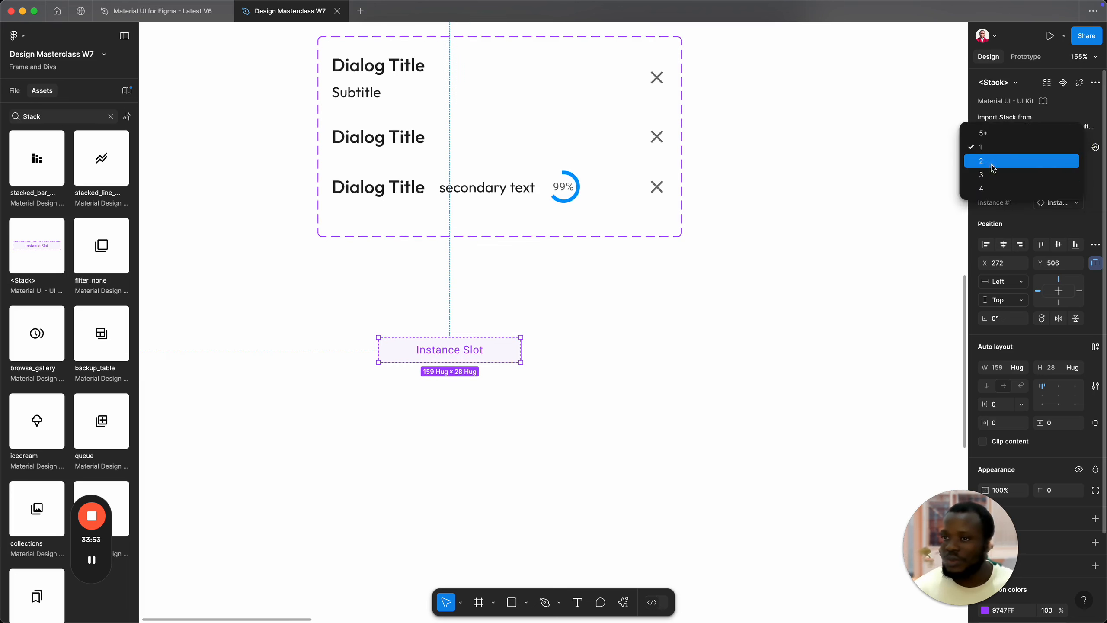
left_click(992, 168)
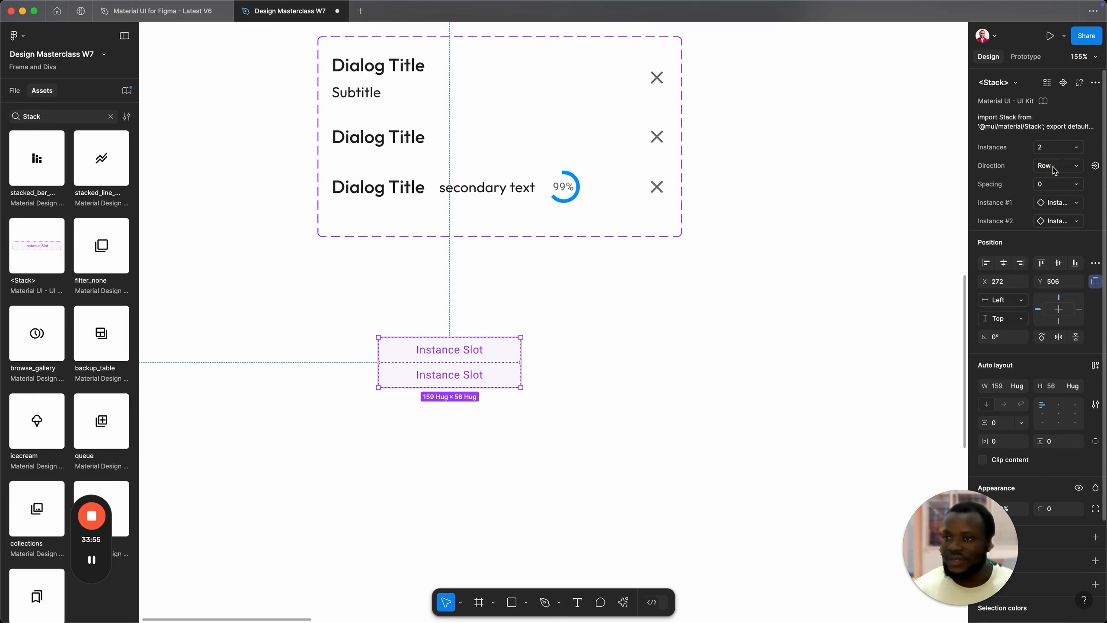
Step: Set the Stack's direction to Column and swap Instance #2 for <Button> from the Material UI for Figma - Latest V6 library
left_click(1046, 168)
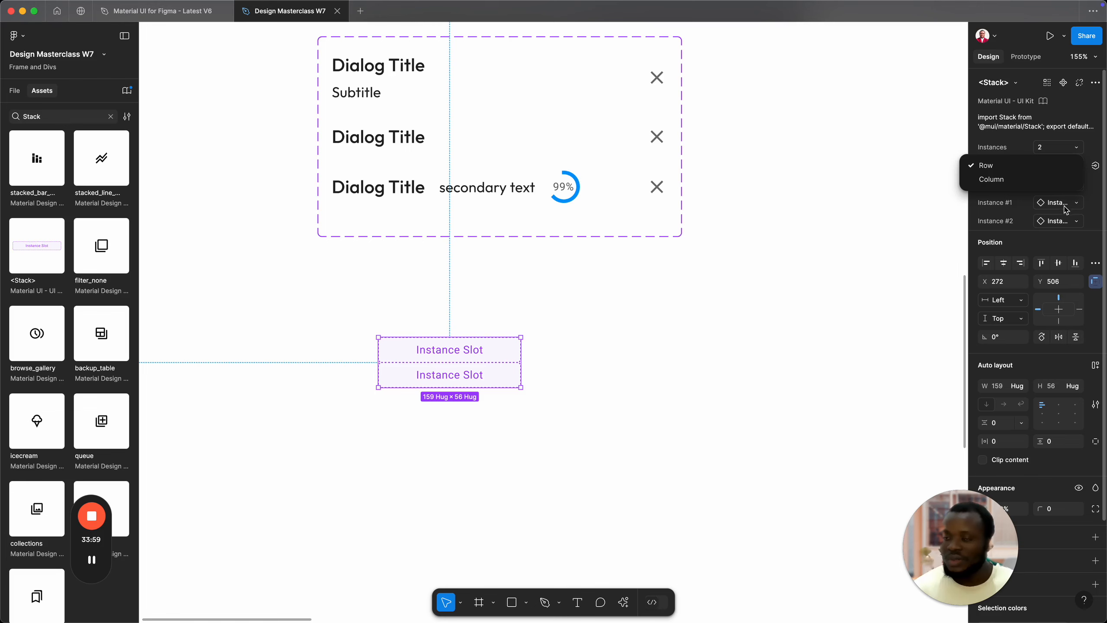
left_click(991, 180)
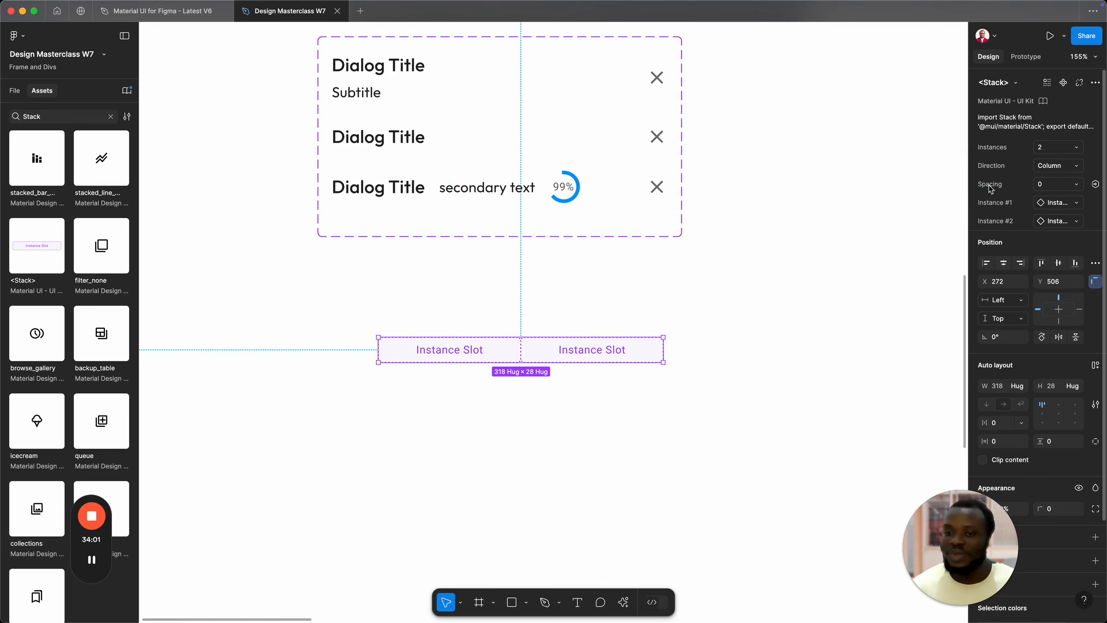
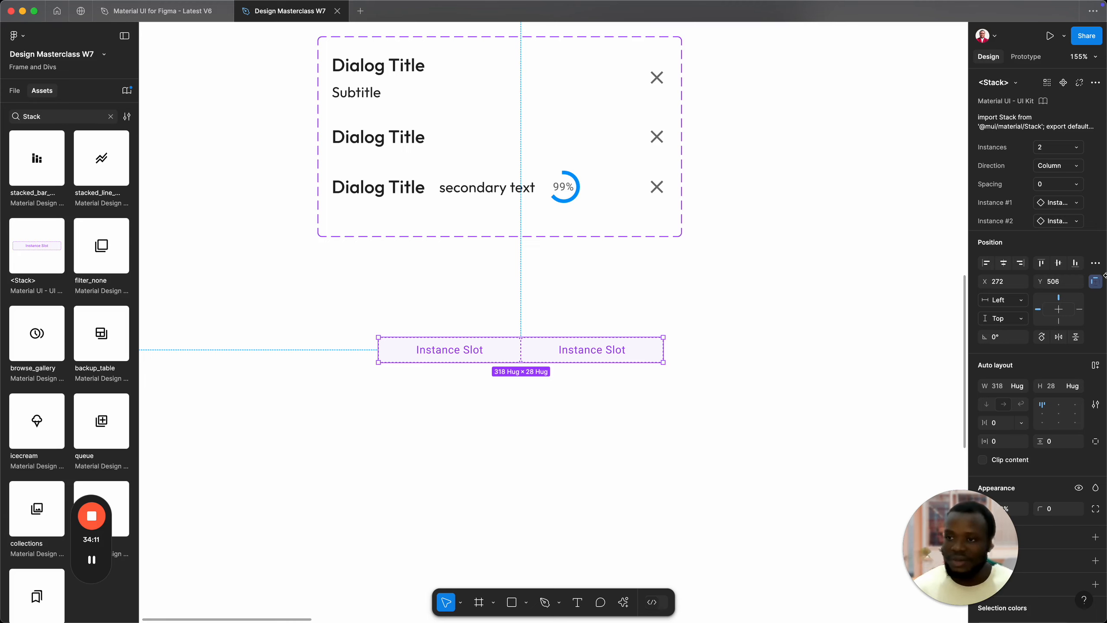
left_click(1069, 222)
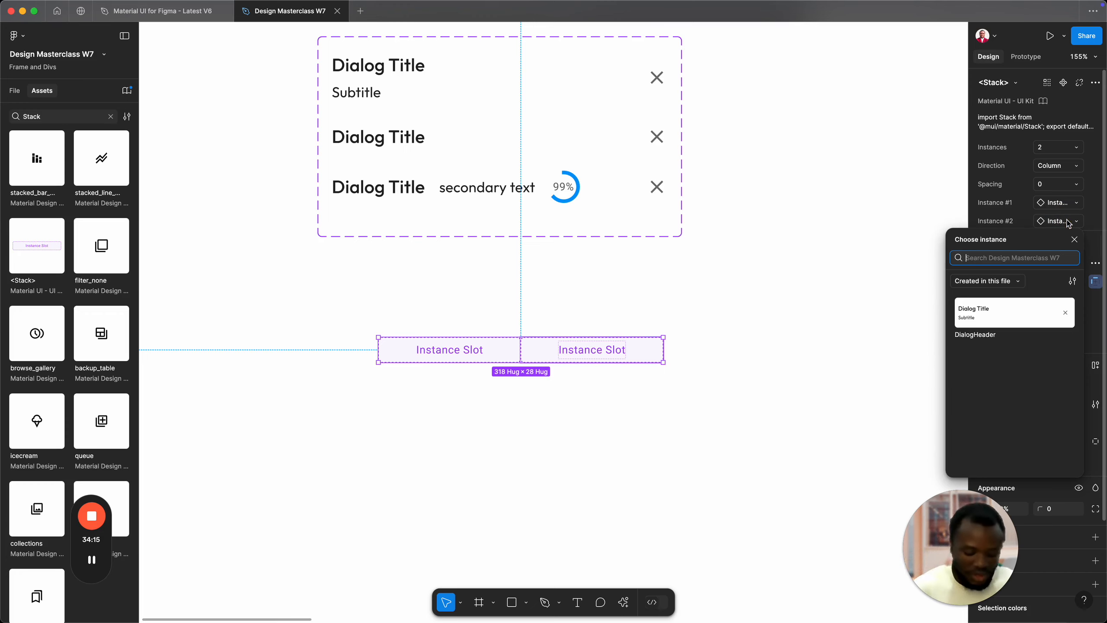
type("Button")
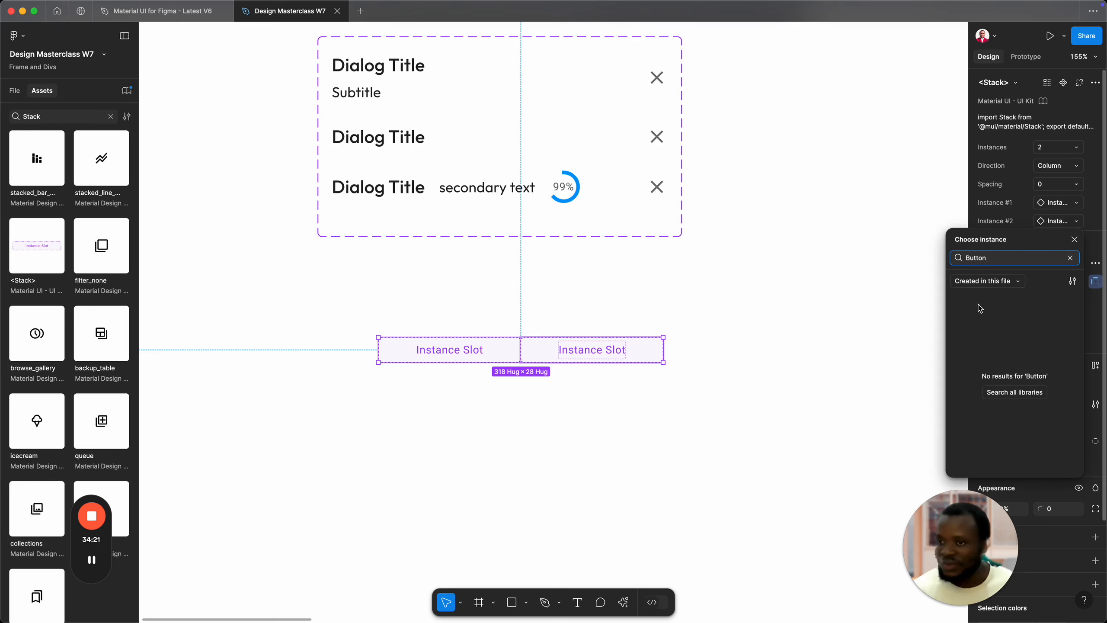
left_click(986, 283)
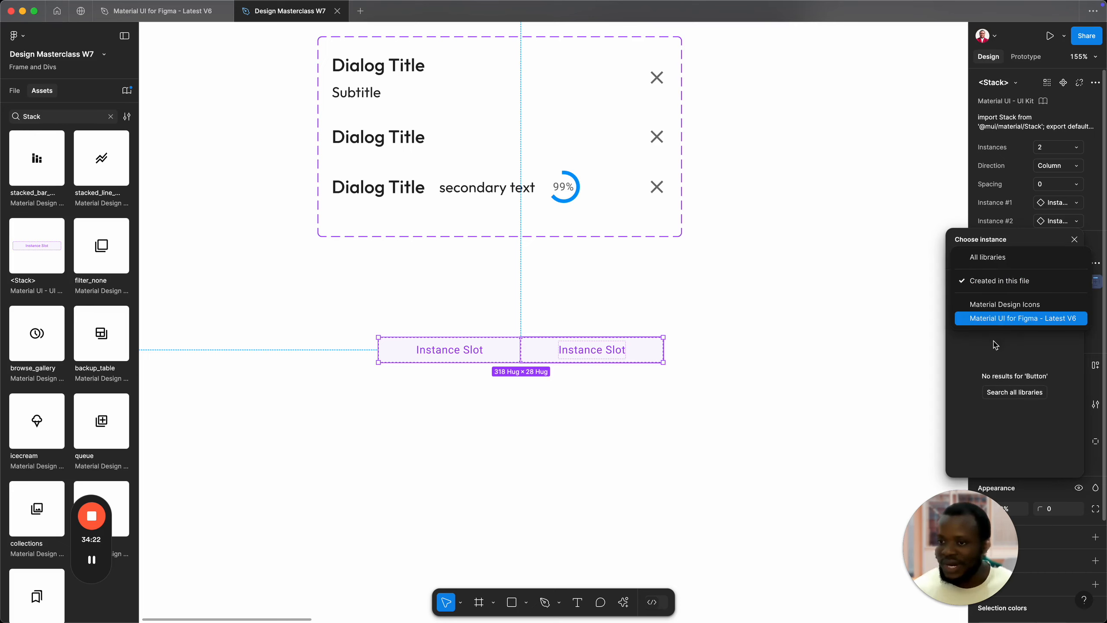
left_click(988, 318)
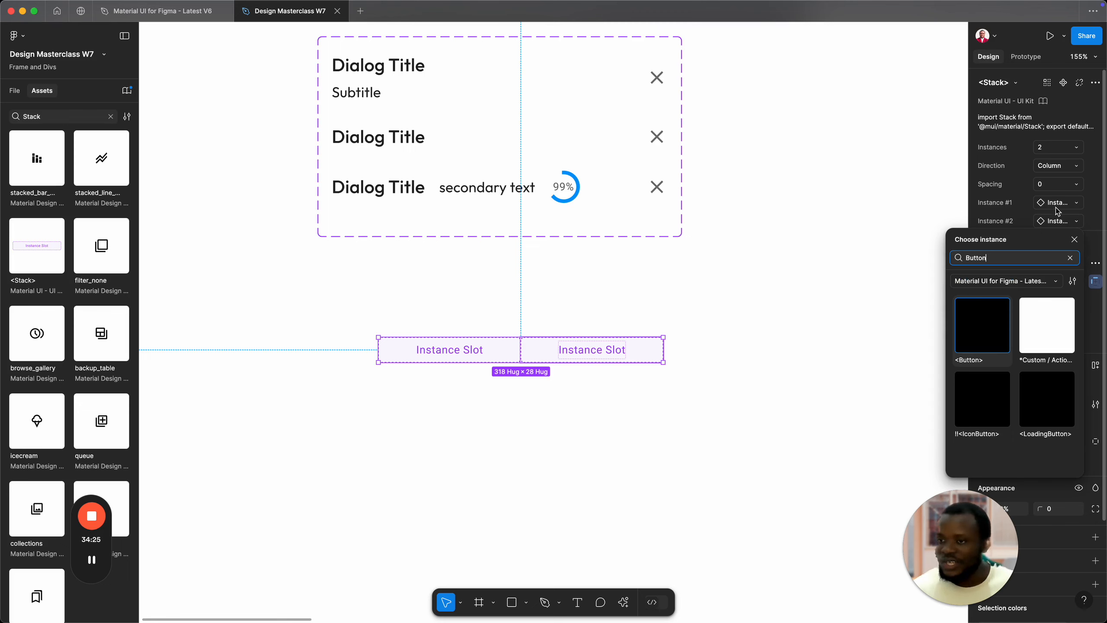
left_click(979, 337)
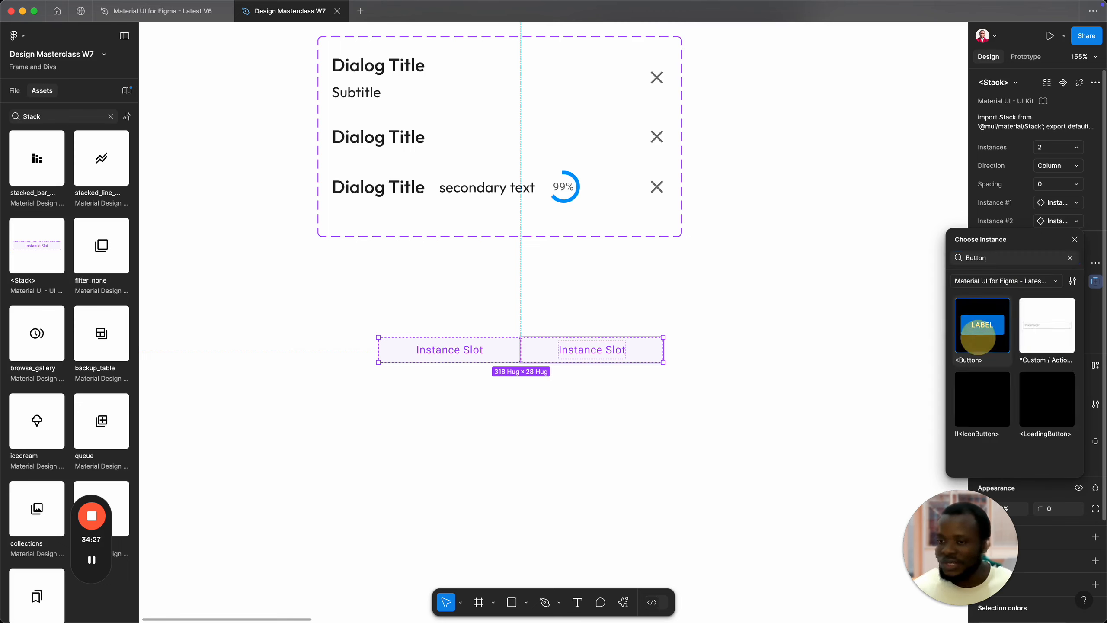
Step: Swap the Stack's Instance #1 for the <Button> component from the Material UI for Figma - Latest V6 library
left_click(1051, 209)
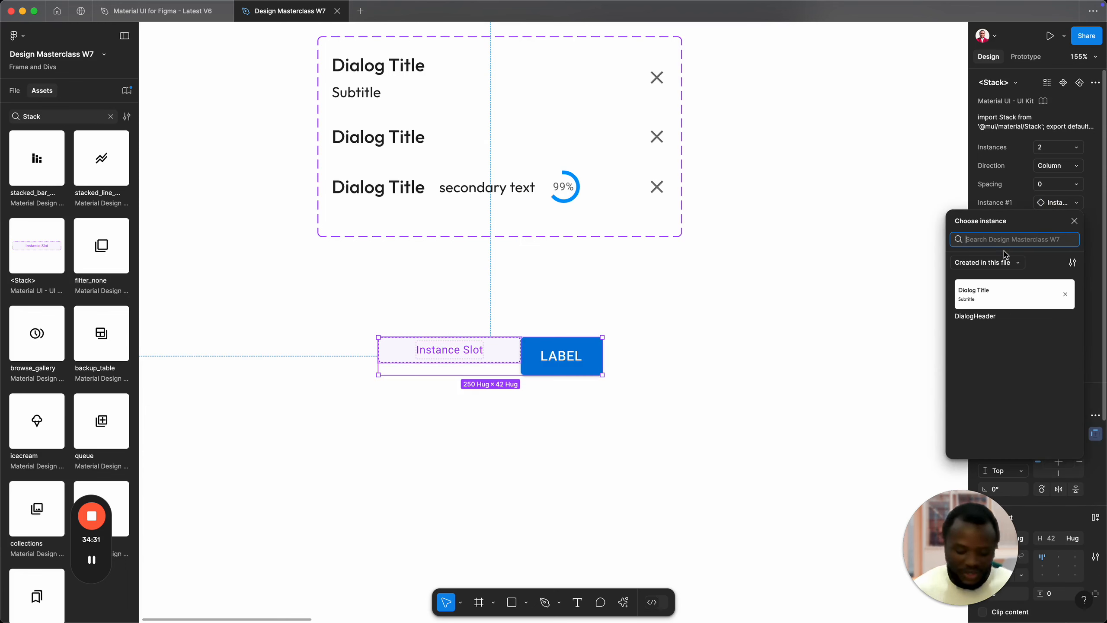
type("Button")
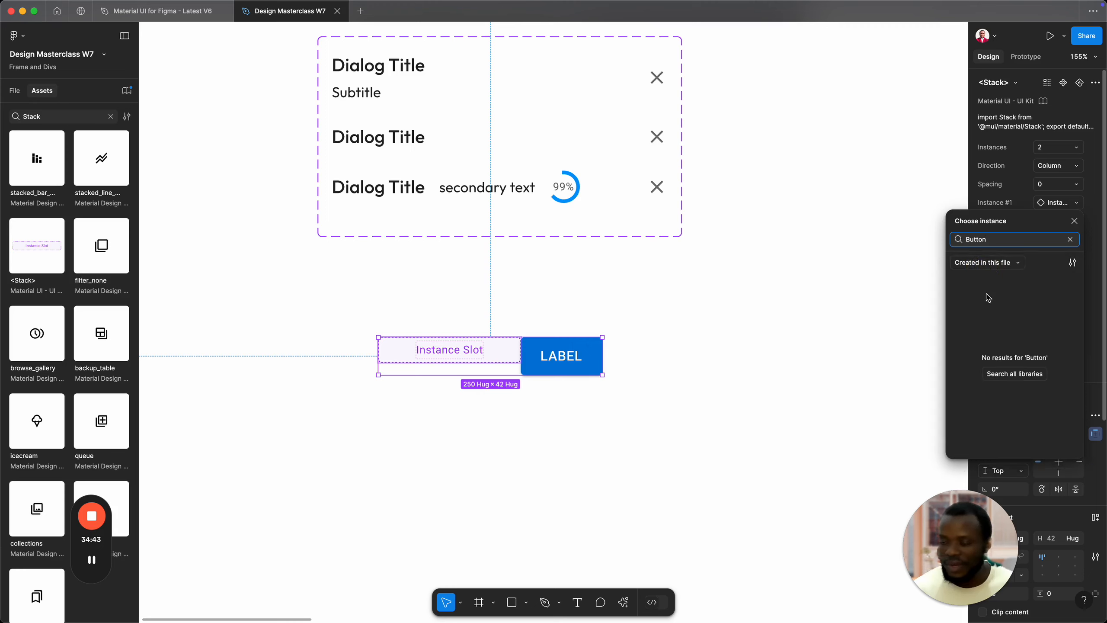
left_click(987, 262)
left_click(996, 300)
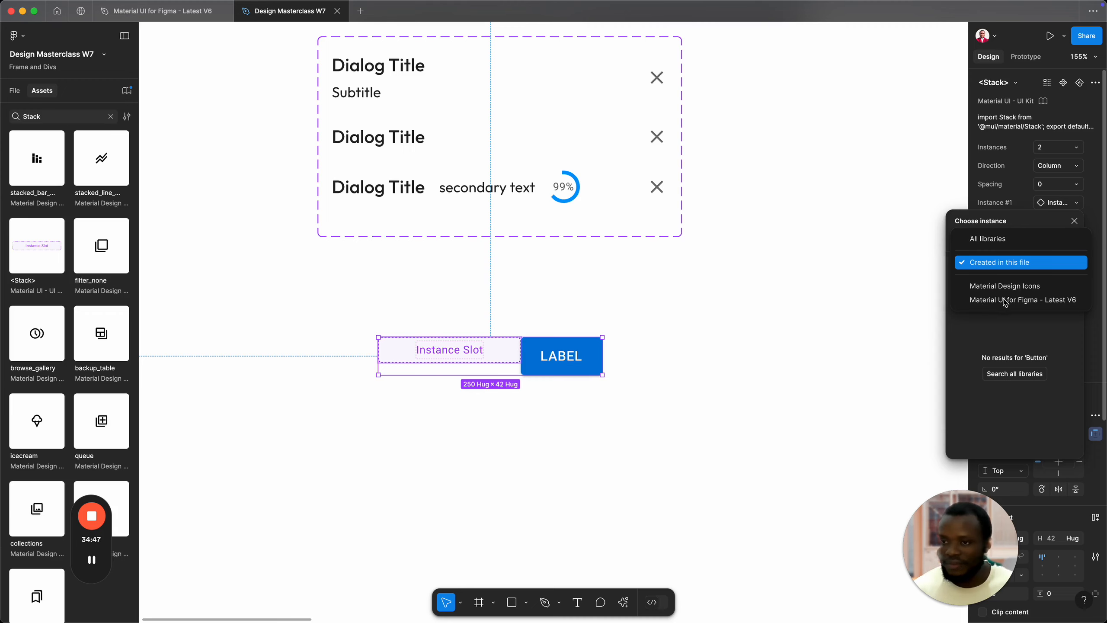
left_click(1005, 299)
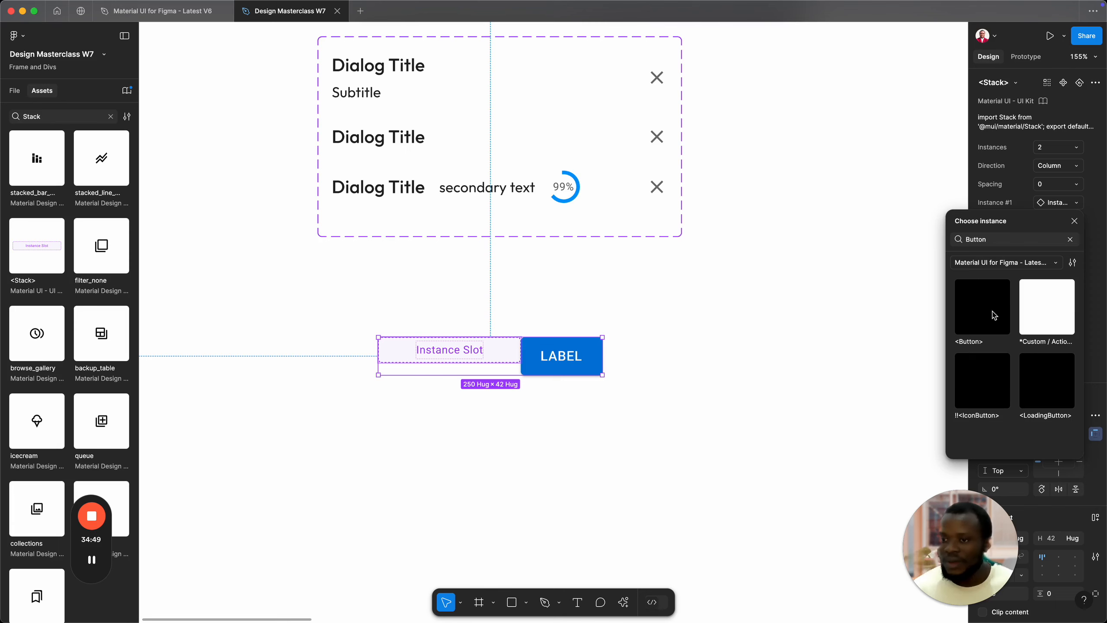
left_click(995, 315)
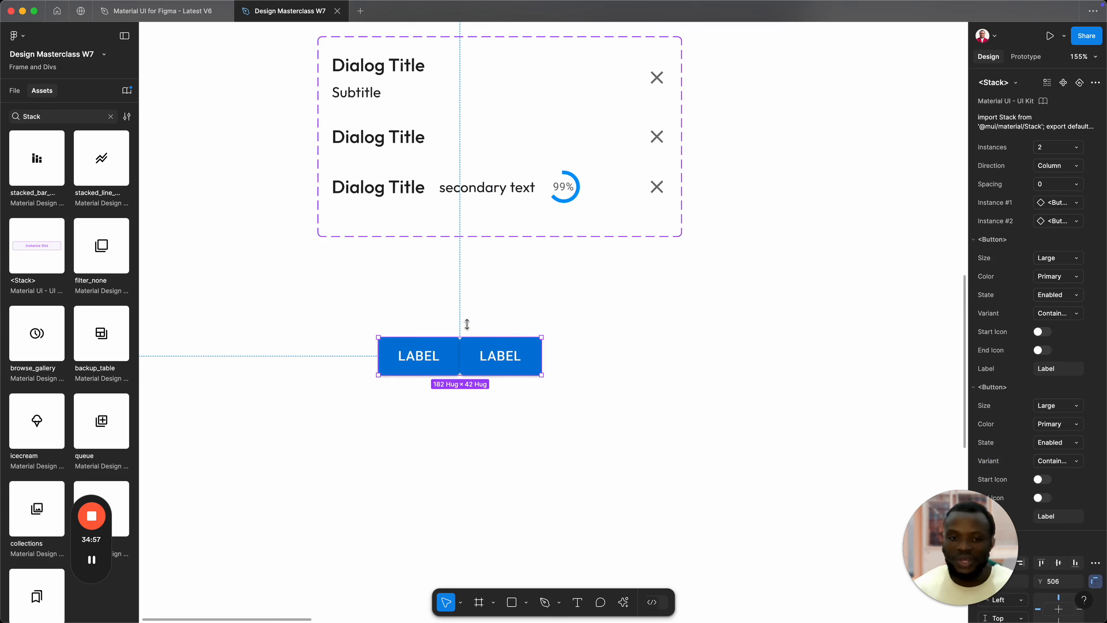
Step: Set the Stack's spacing to 3 and move it slightly up and to the right below the component set
left_click(1059, 184)
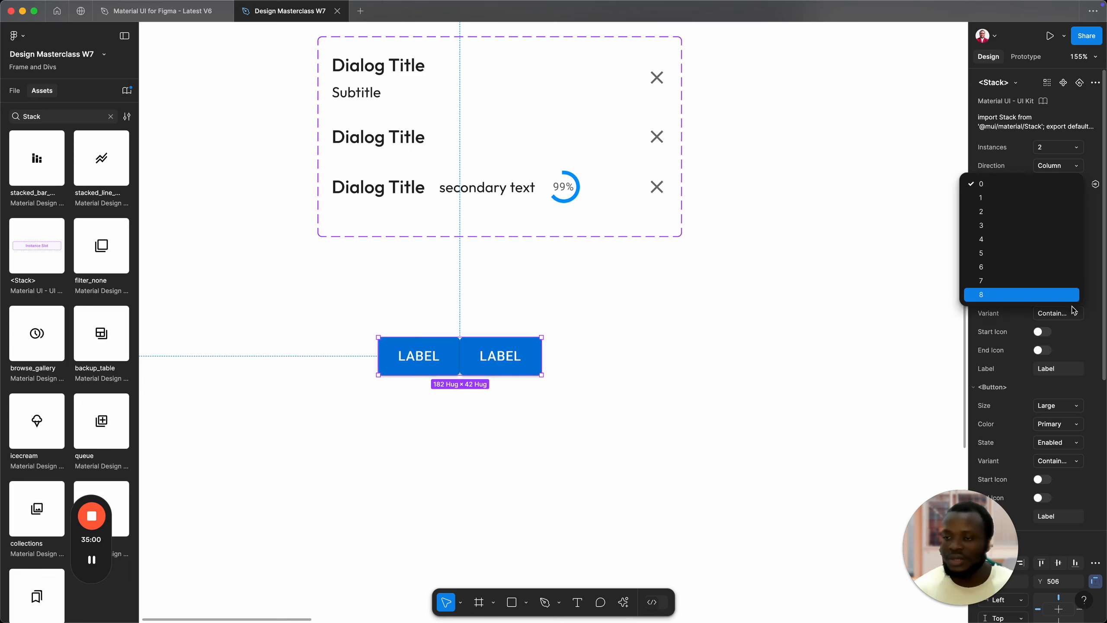
left_click(983, 239)
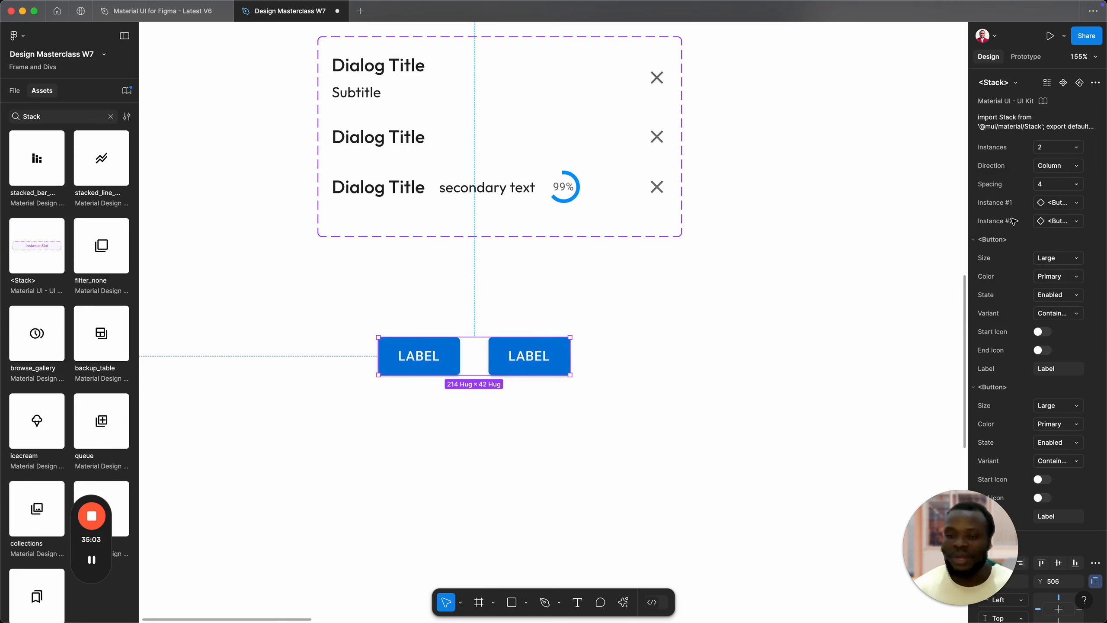
left_click(1046, 185)
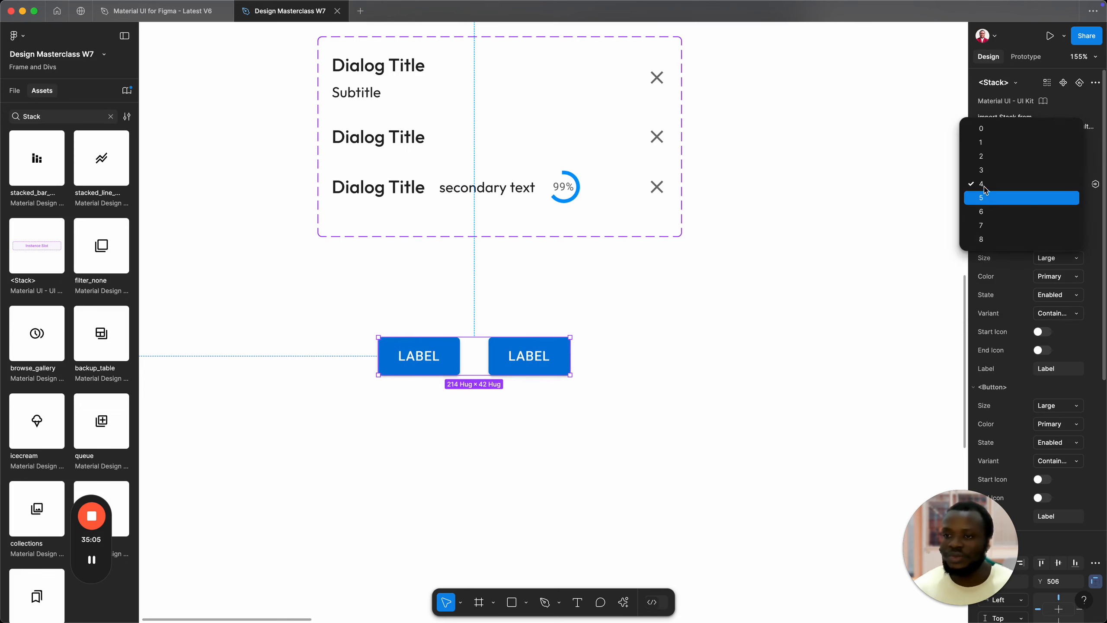
left_click(978, 170)
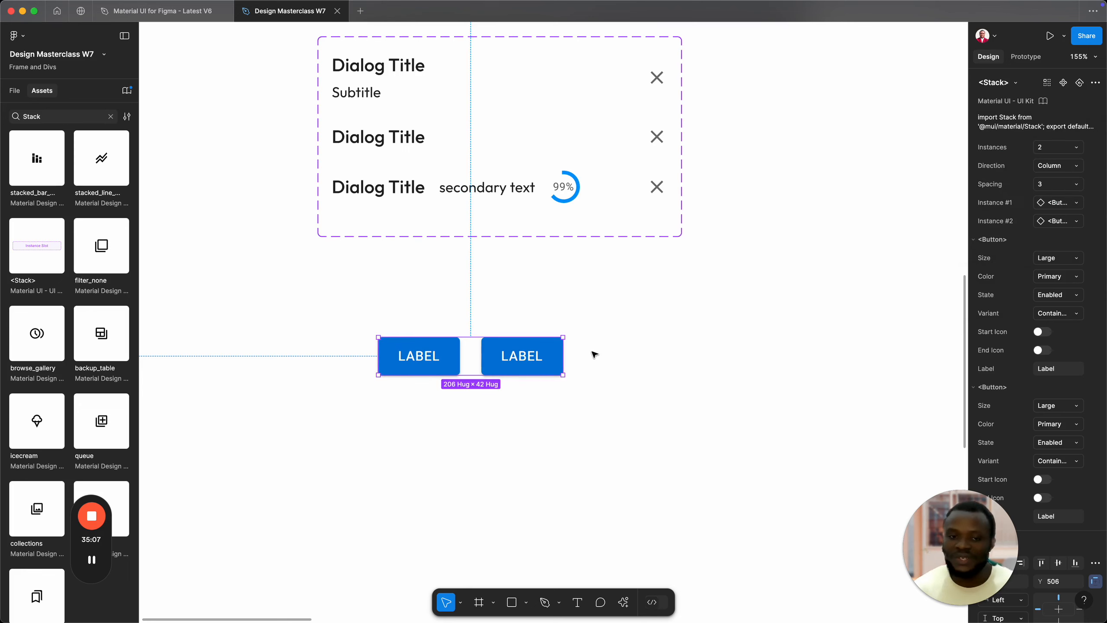
left_click_drag(529, 362, 592, 329)
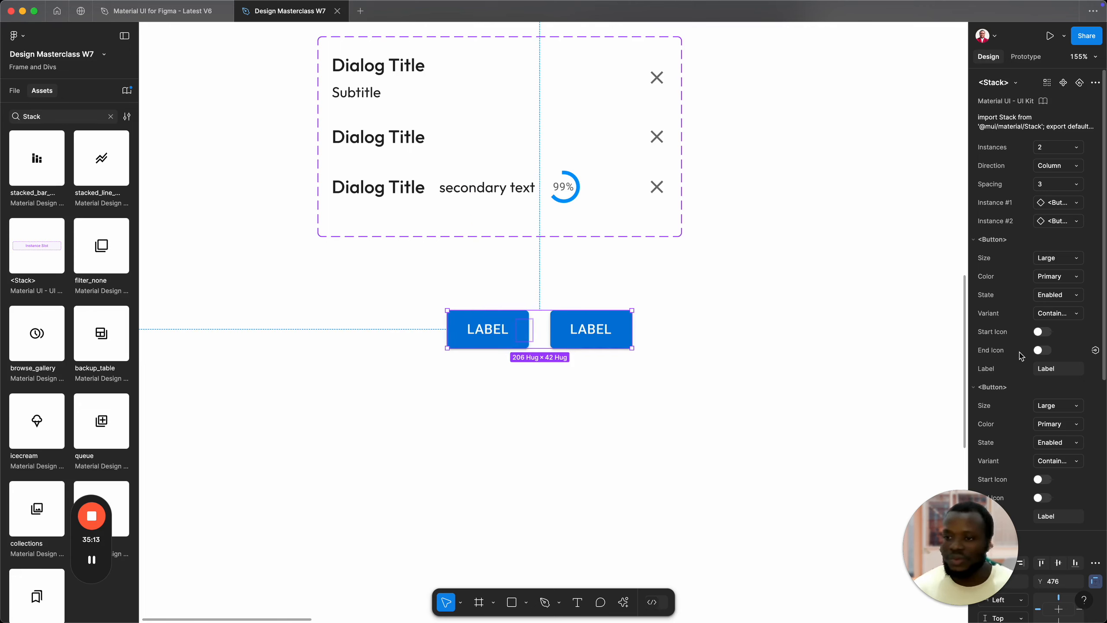
Step: Try the Outlined variant on the second button and set it back to Contained
scroll(1041, 331, "down", 4)
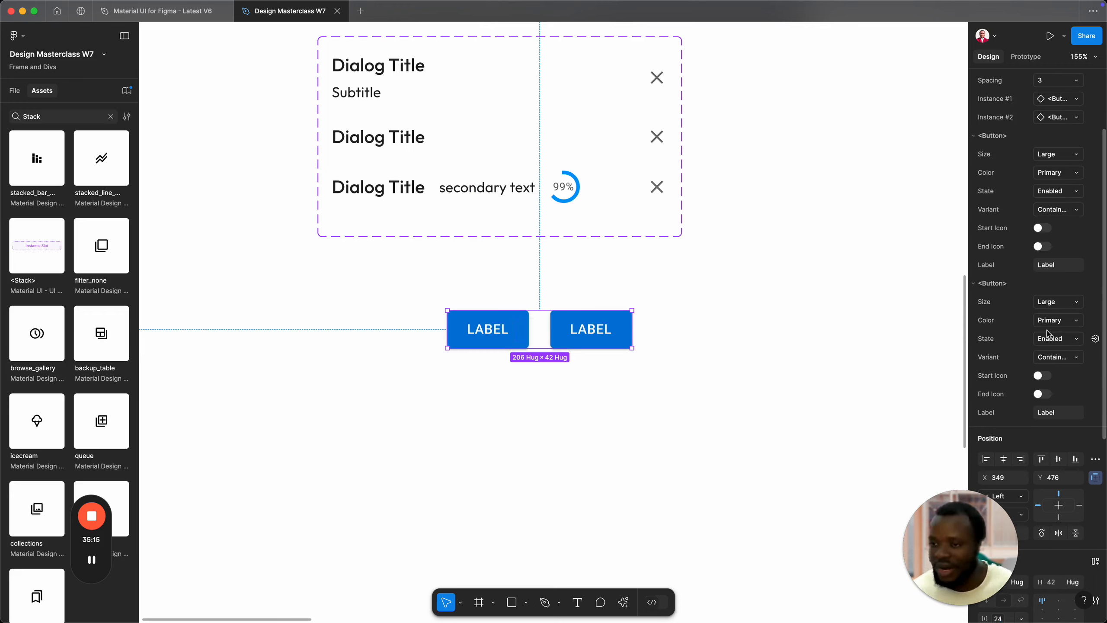
left_click(1064, 360)
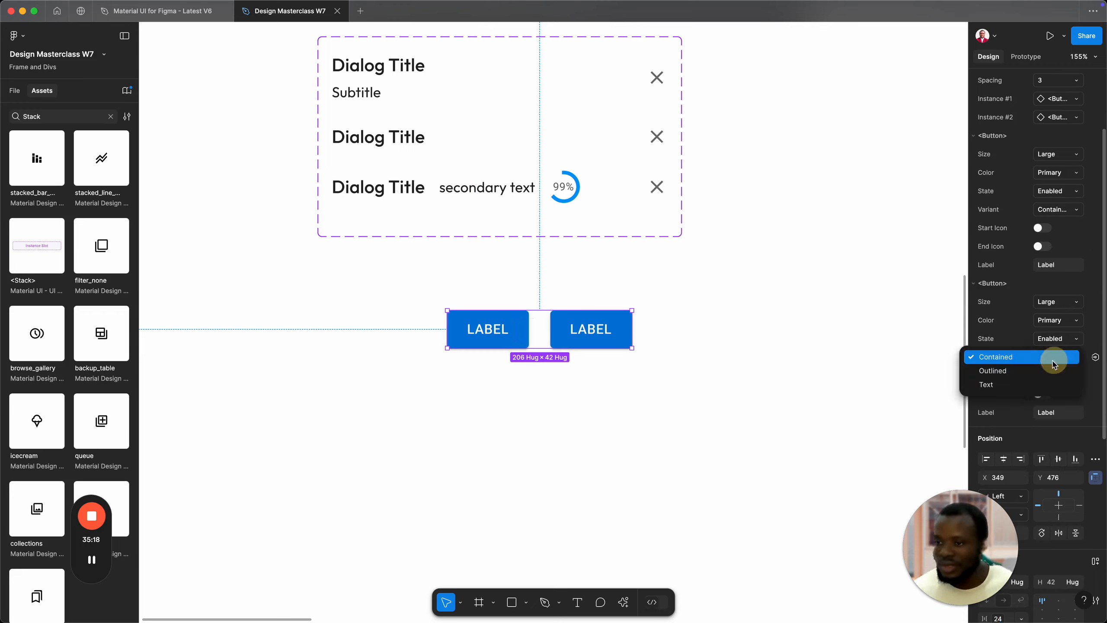
left_click(996, 378)
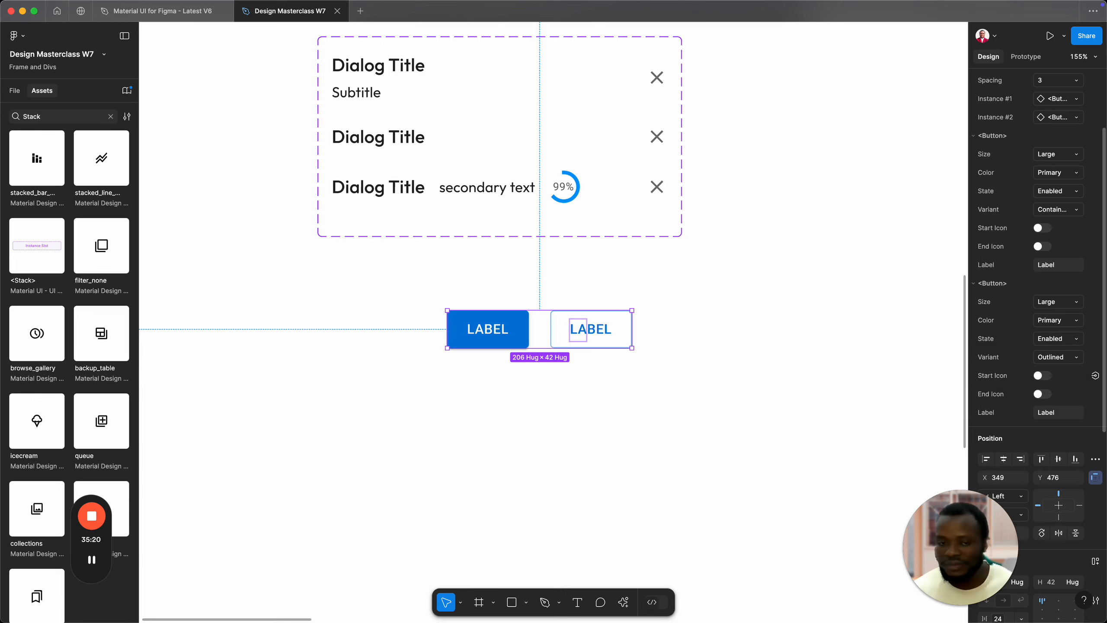
left_click(1055, 356)
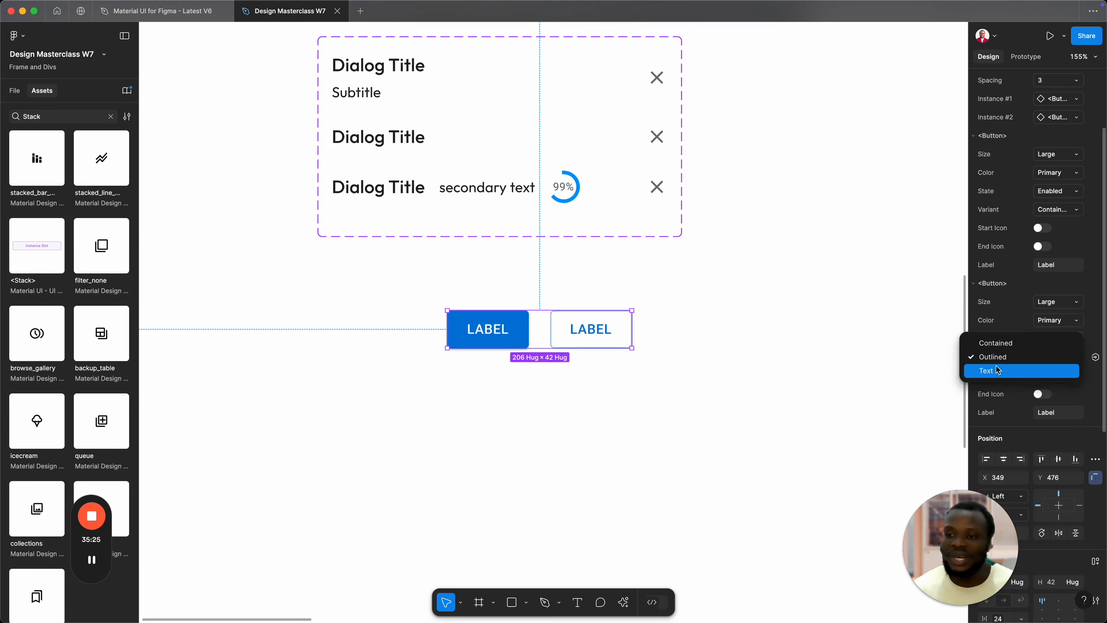
left_click(989, 347)
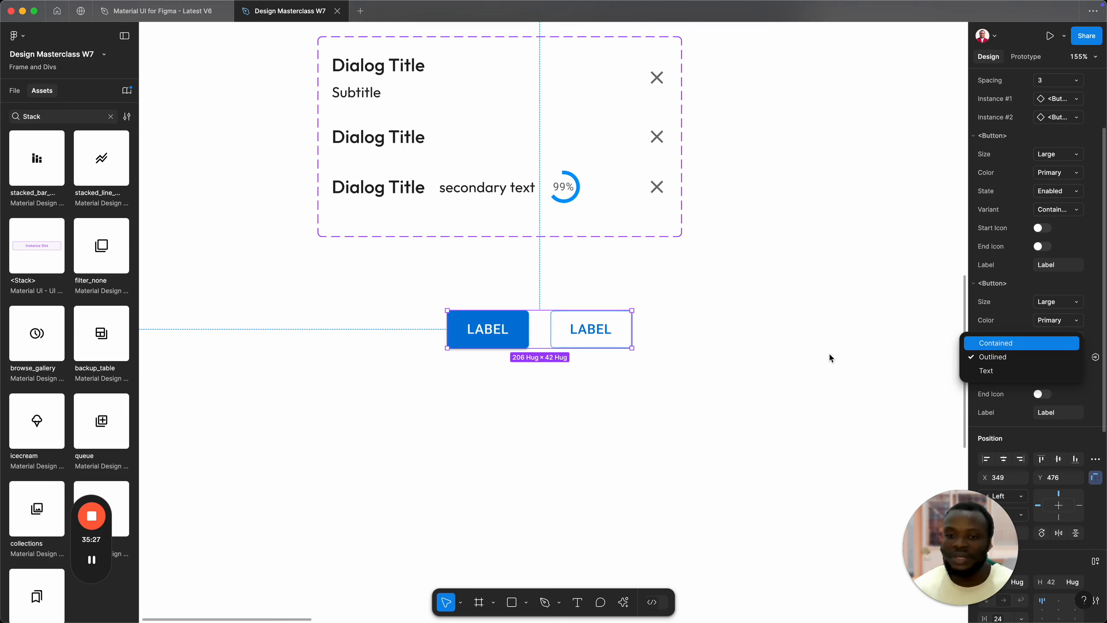
Step: Set the first button's variant to Outlined and its label to Action 1
left_click(1060, 209)
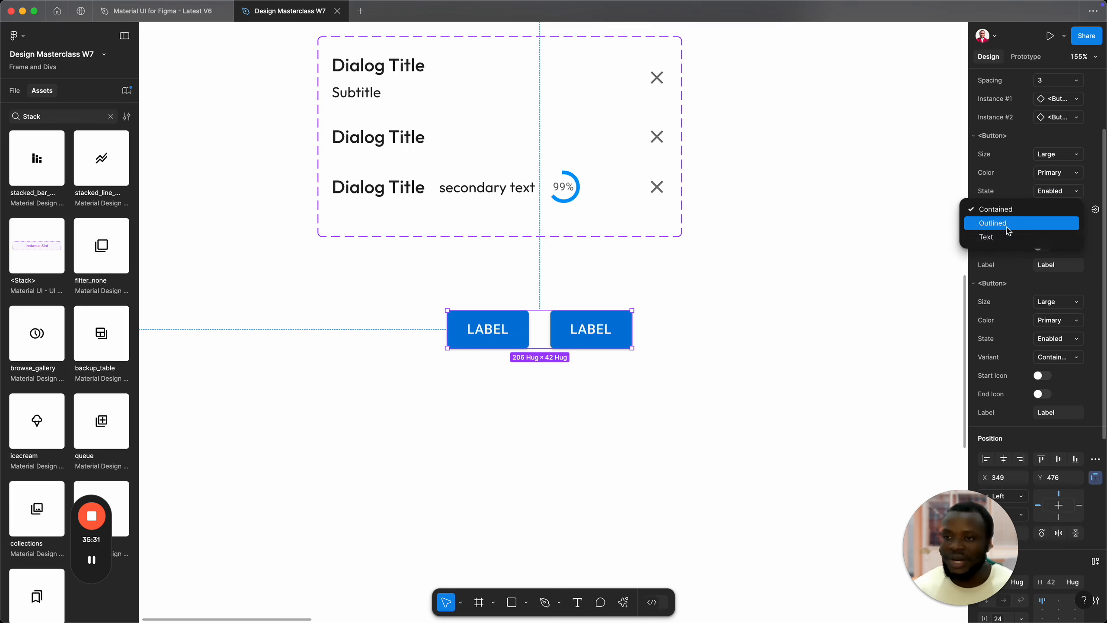
left_click(1007, 230)
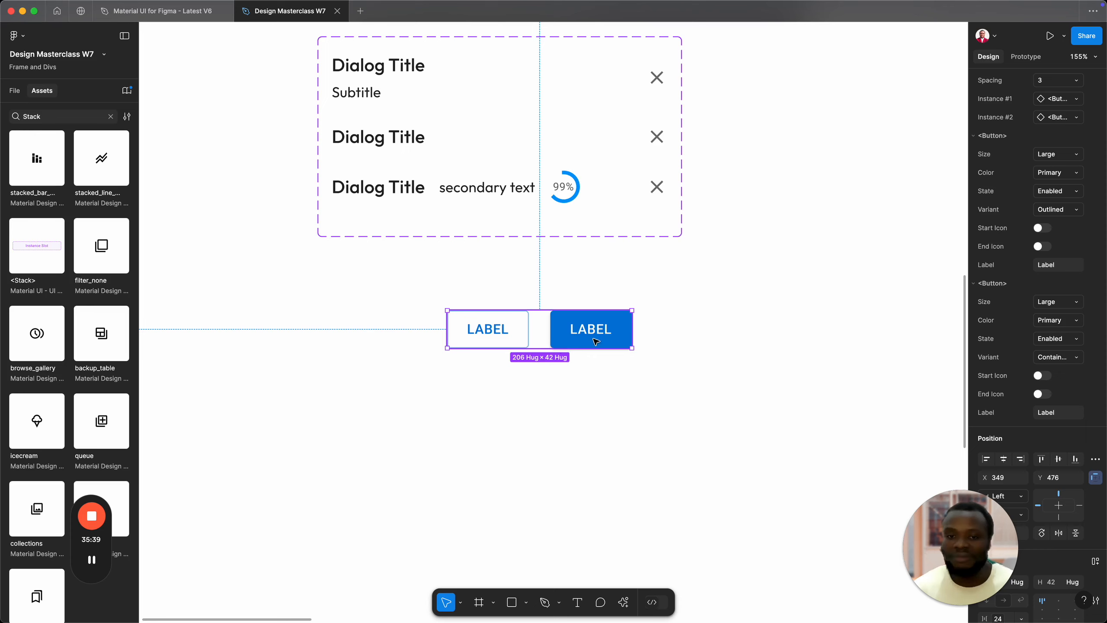
left_click(1041, 268)
type("Ac")
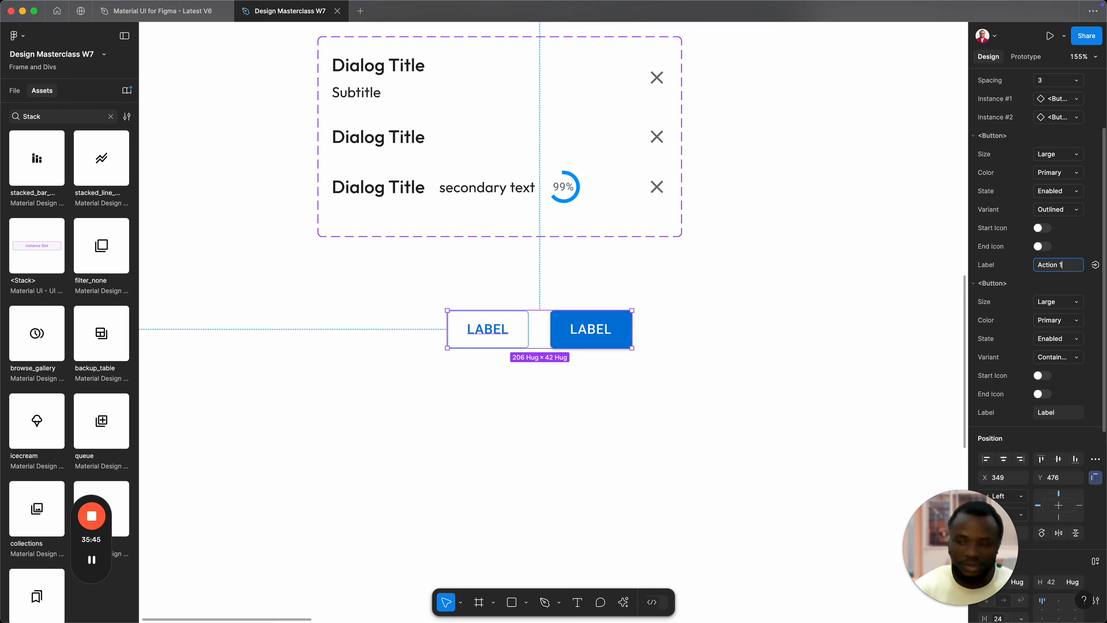
type("tion 1")
Step: Set the second button's label to Action 2
left_click(1063, 415)
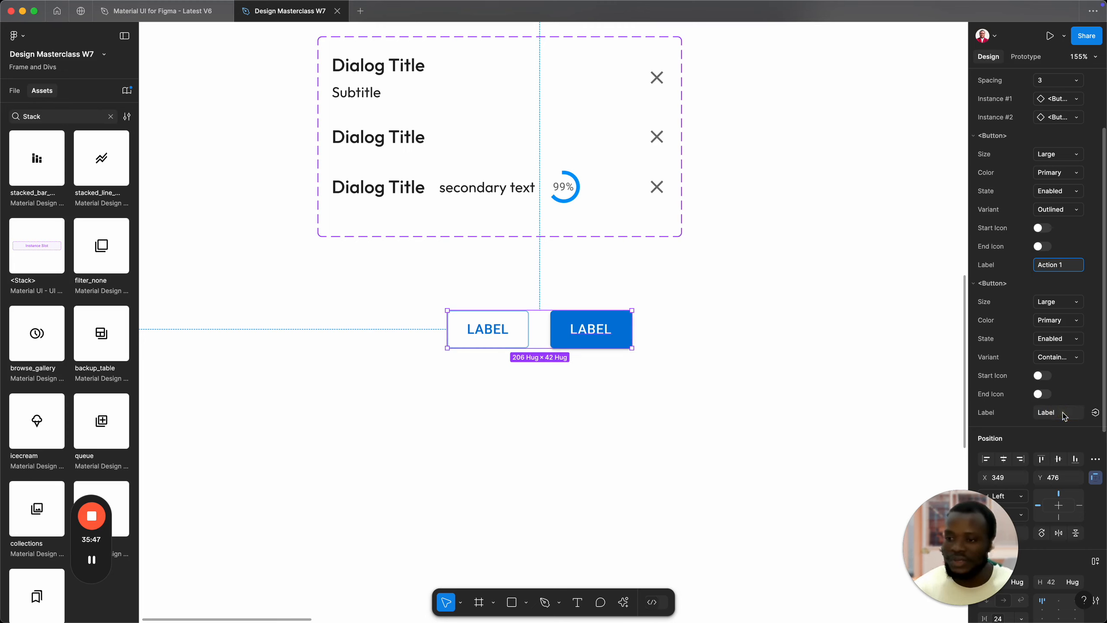
key("BackSpace")
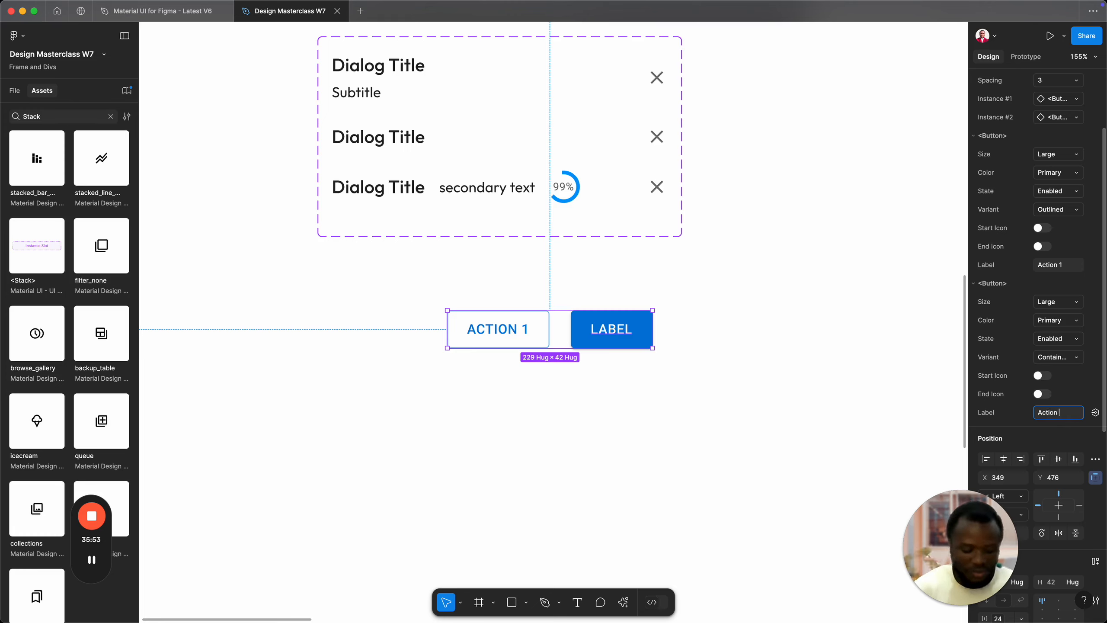
key("Return")
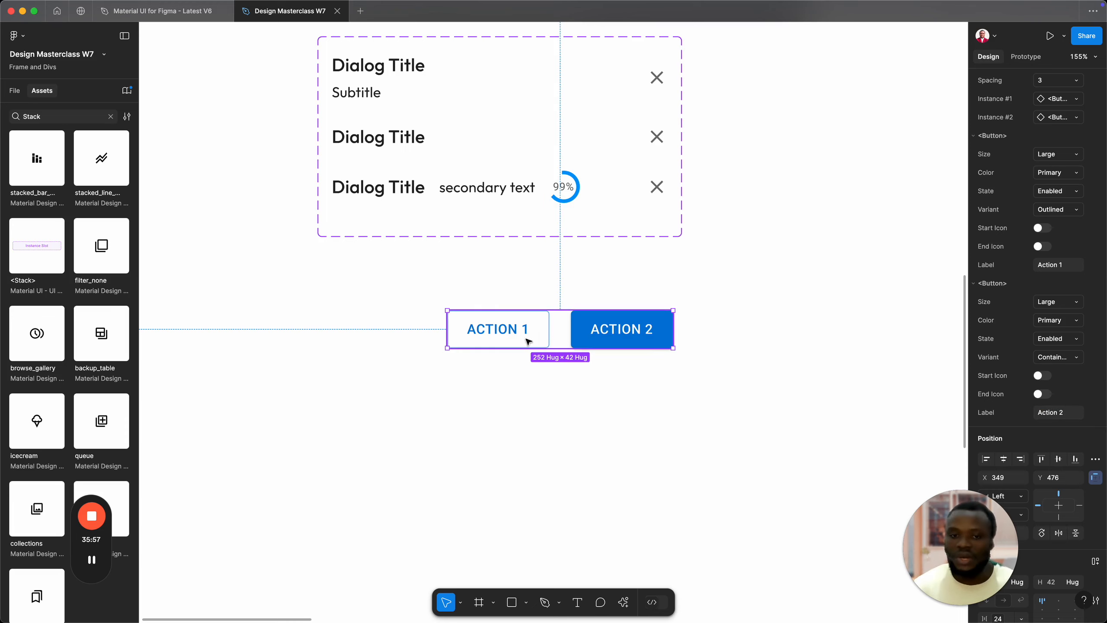
Step: Set the size of both buttons in the Stack to Medium
left_click(1060, 305)
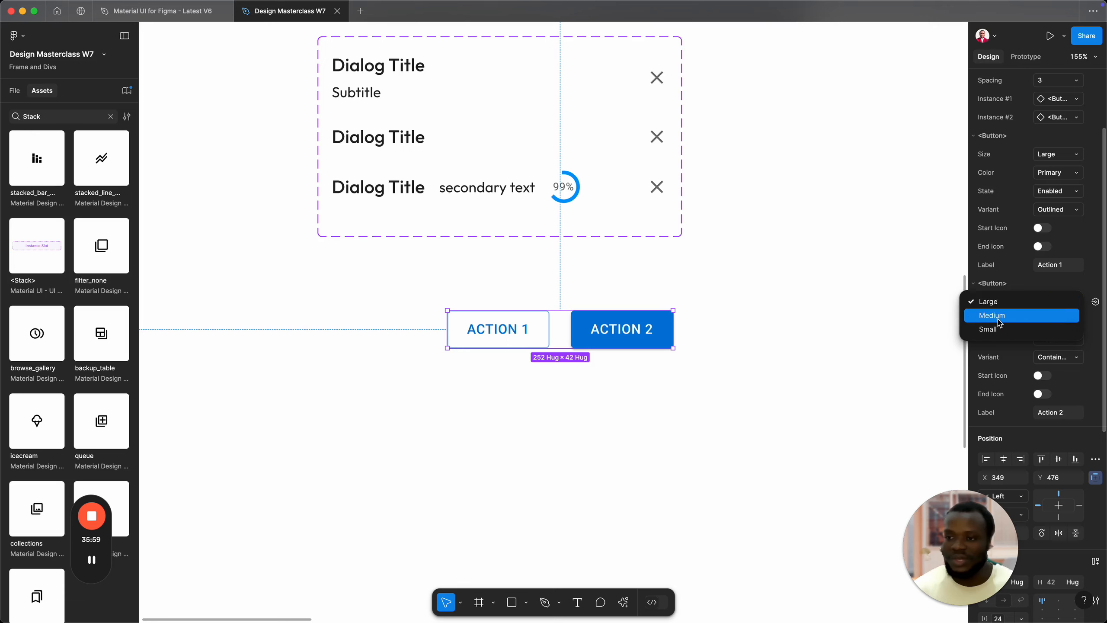
key("Return")
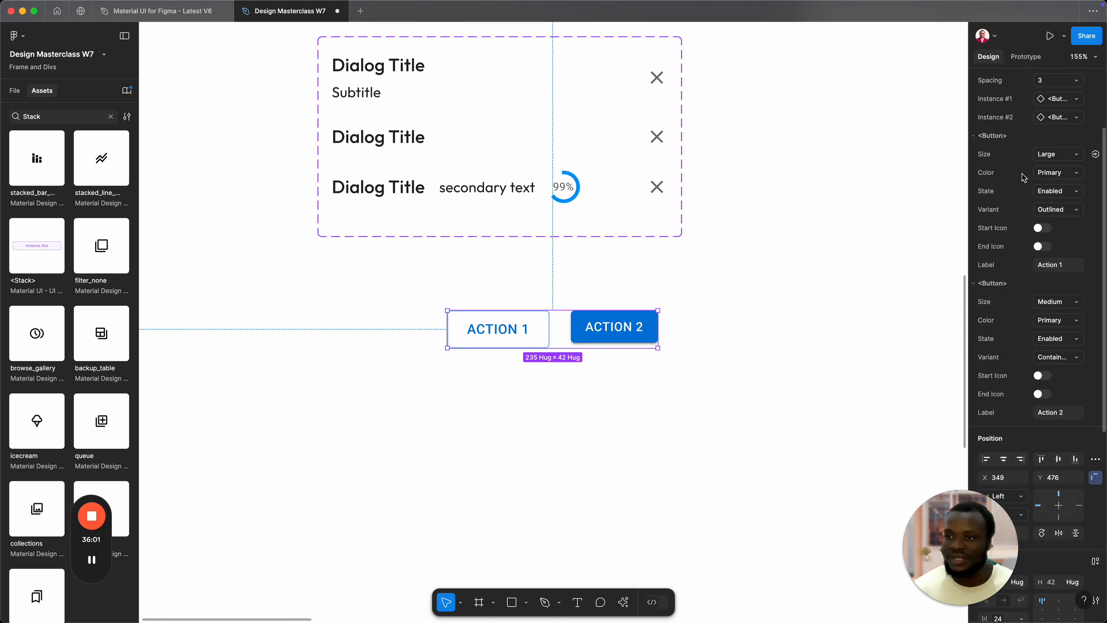
left_click(1073, 158)
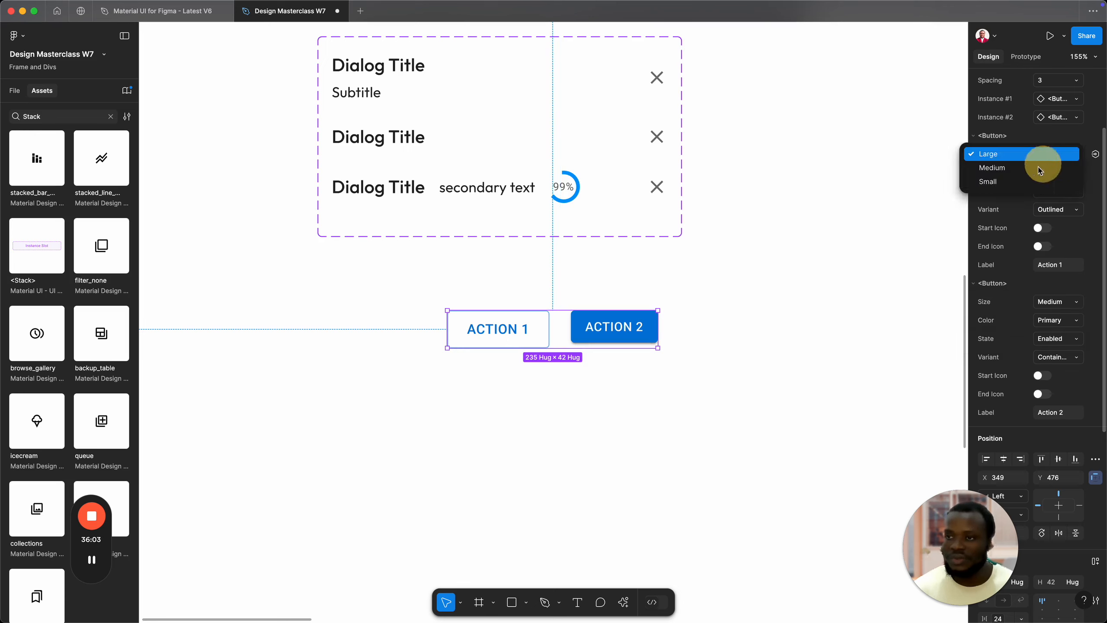
key("Return")
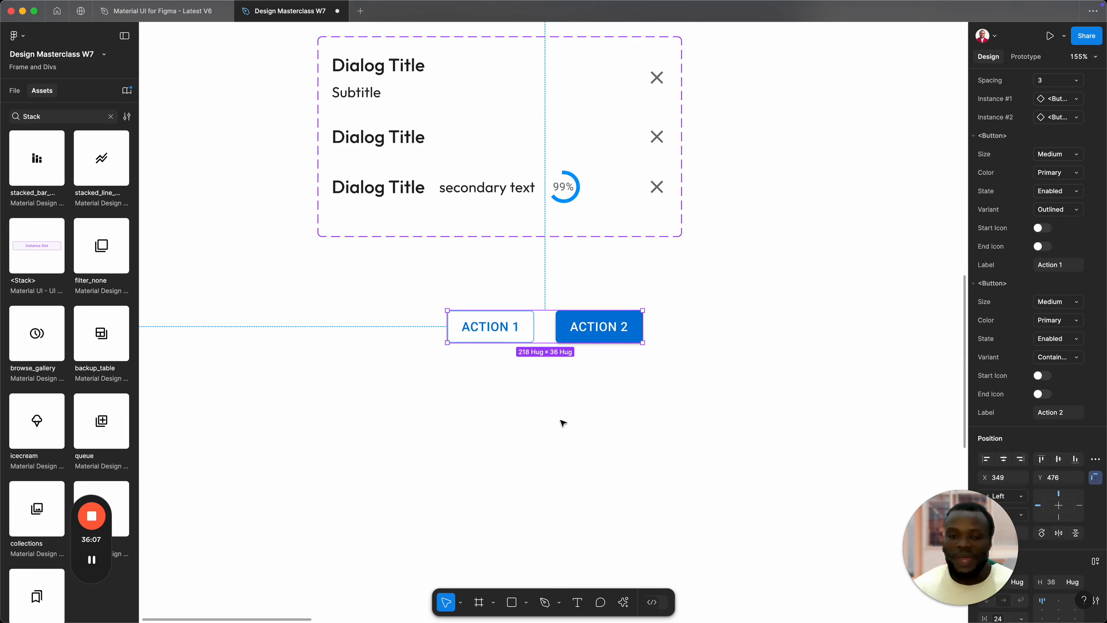
Step: Move the button Stack up and to the left, closer to the DialogHeader component set
left_click(551, 409)
left_click(522, 326)
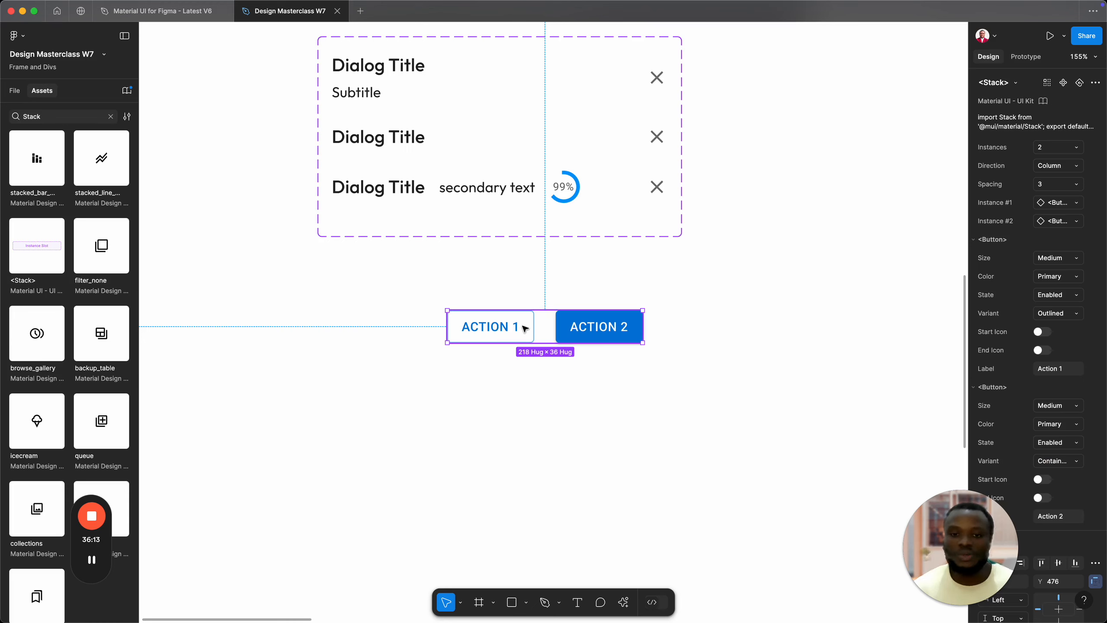
left_click_drag(524, 328, 448, 302)
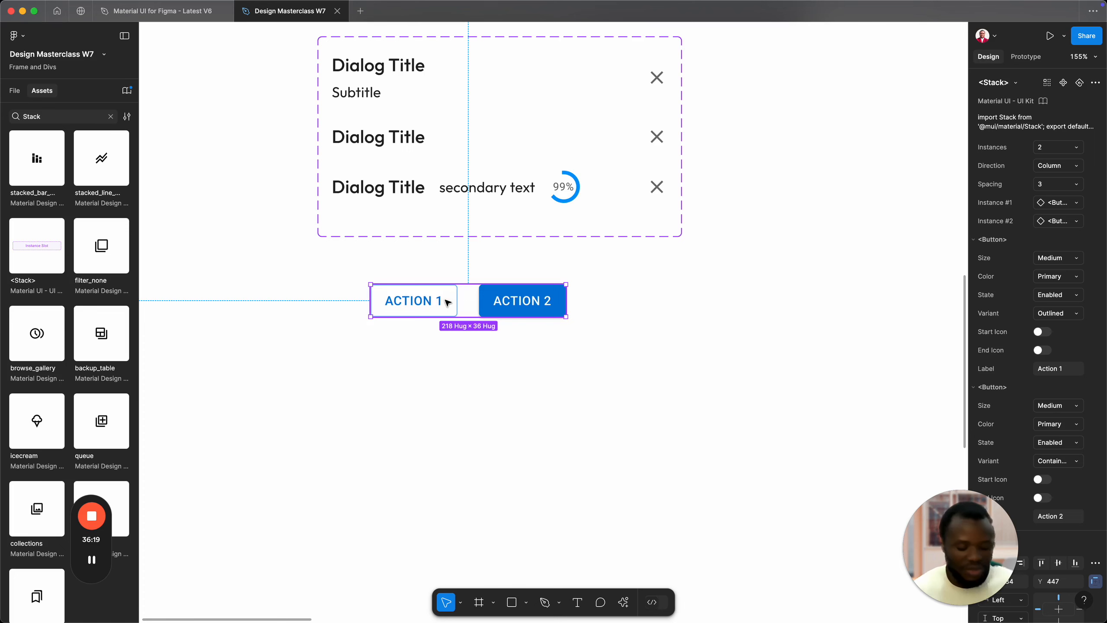
Step: Switch to the Material UI docs, examine the API component list on the Dialog page, and return to the Figma file
key("super+Tab")
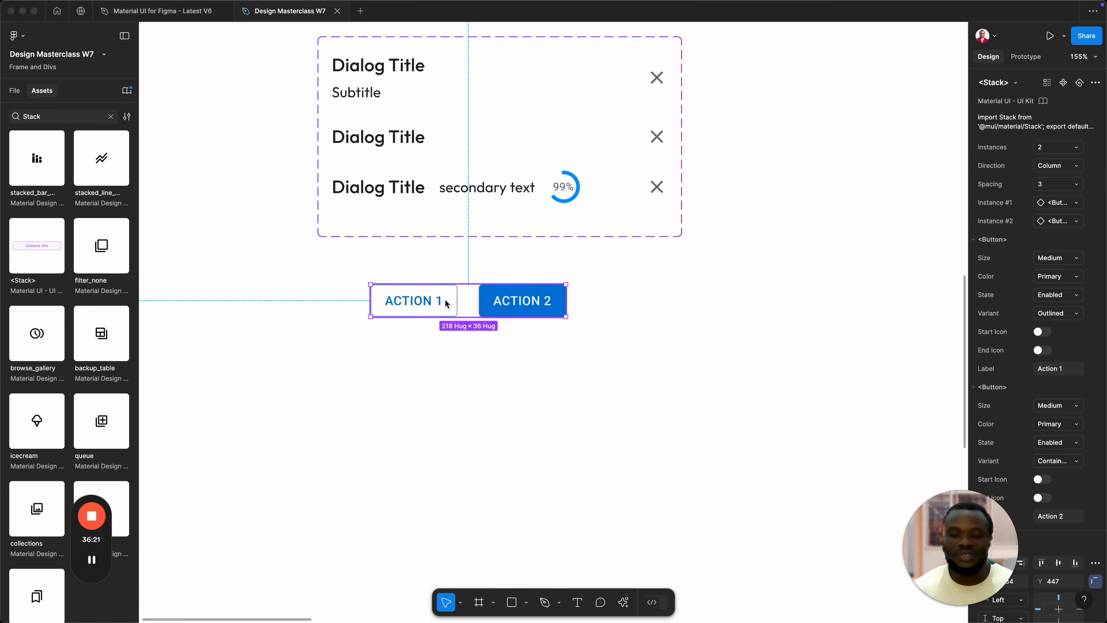
scroll(445, 300, "down", 10)
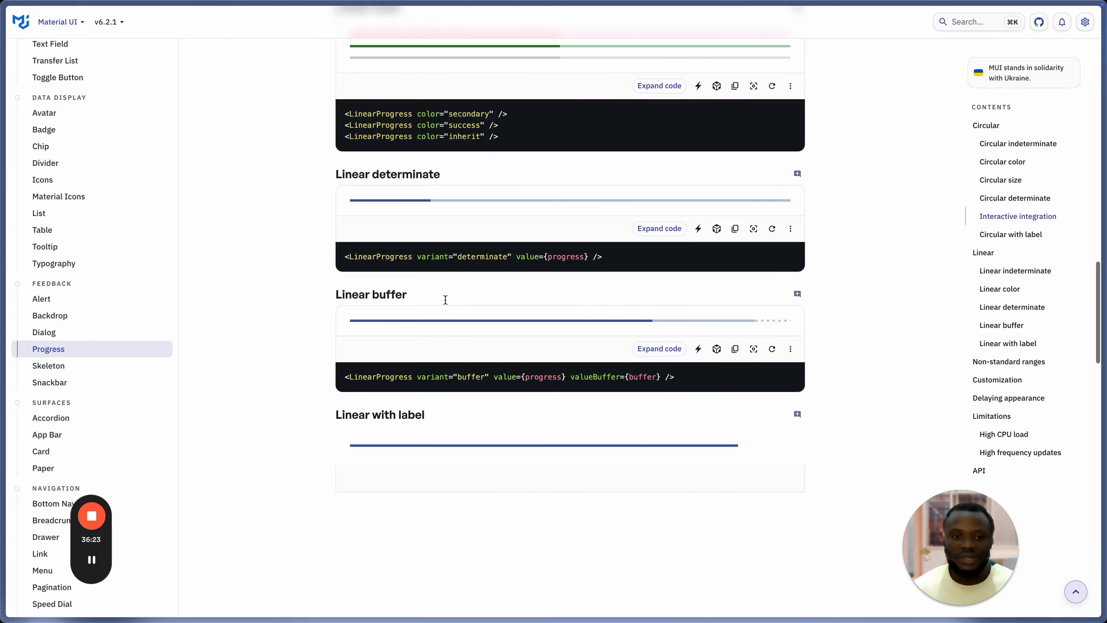
scroll(434, 303, "down", 10)
left_click(50, 330)
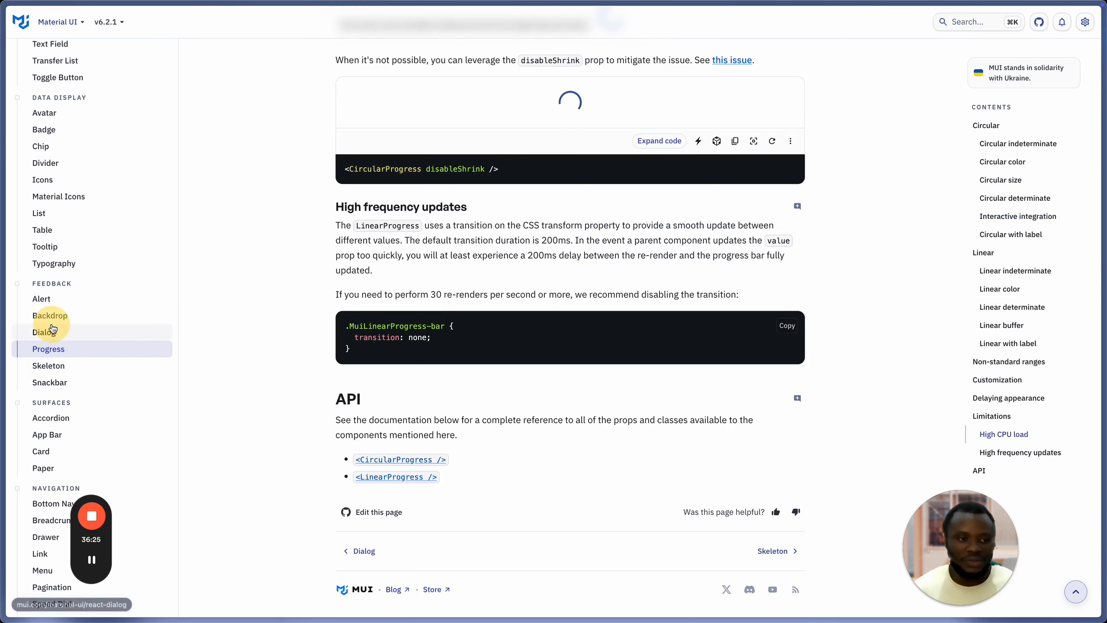
scroll(466, 446, "down", 20)
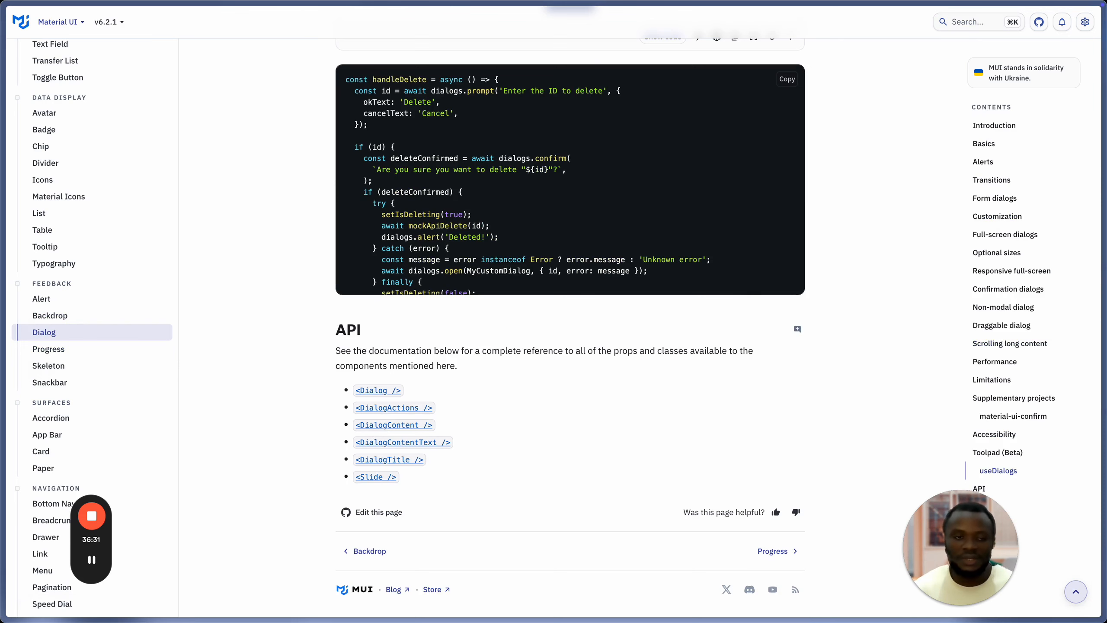
key("super+Tab")
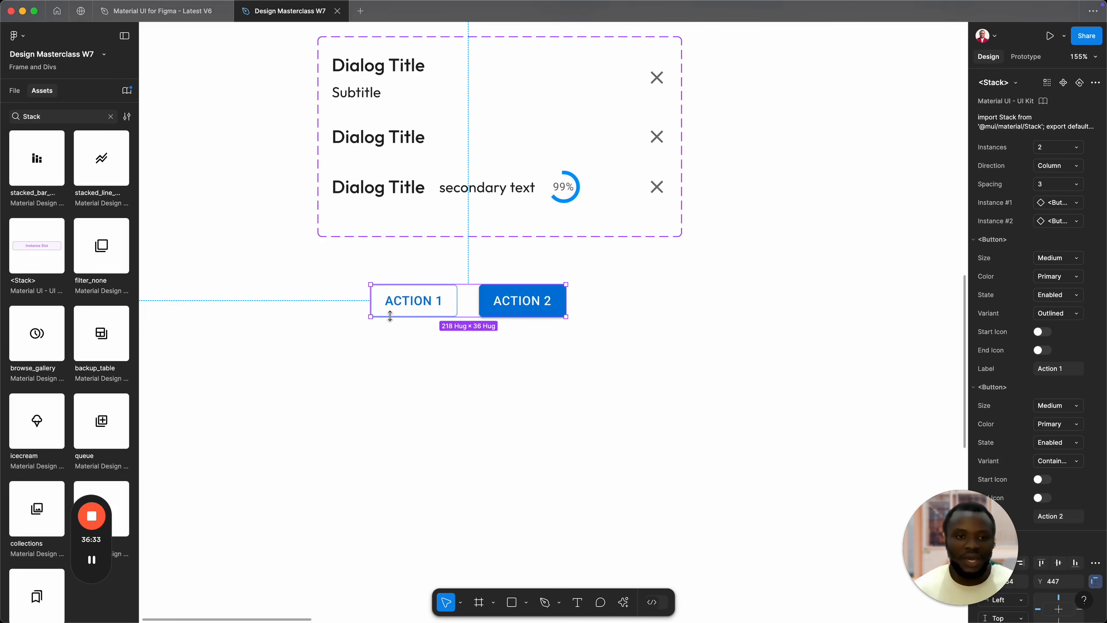
Step: Create a component from the two-button Stack and rename it DialogActions
left_click(15, 90)
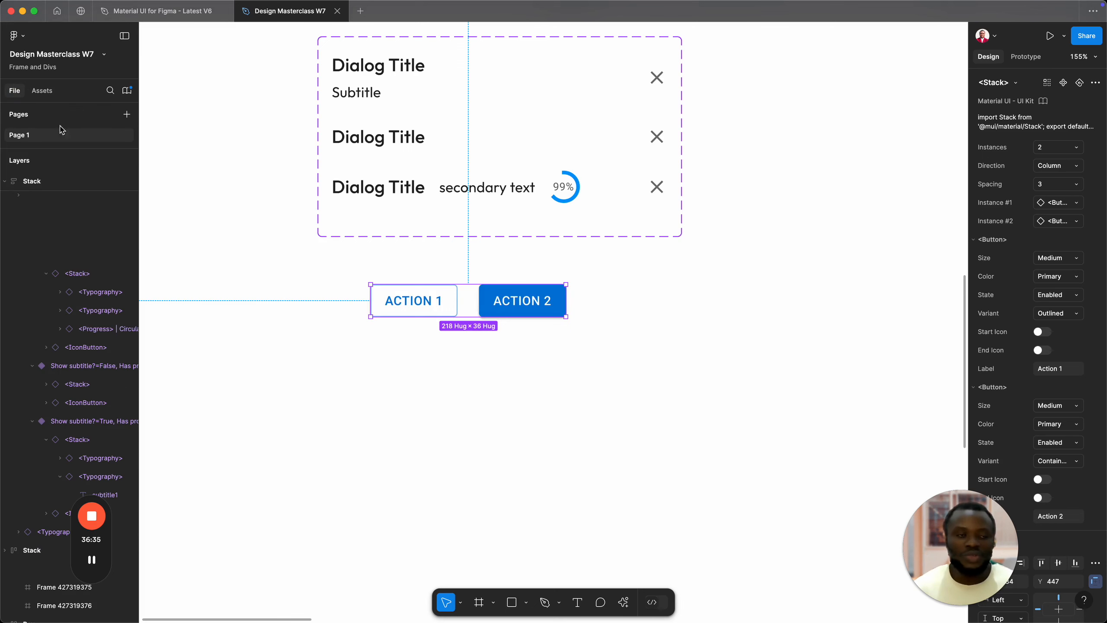
right_click(457, 302)
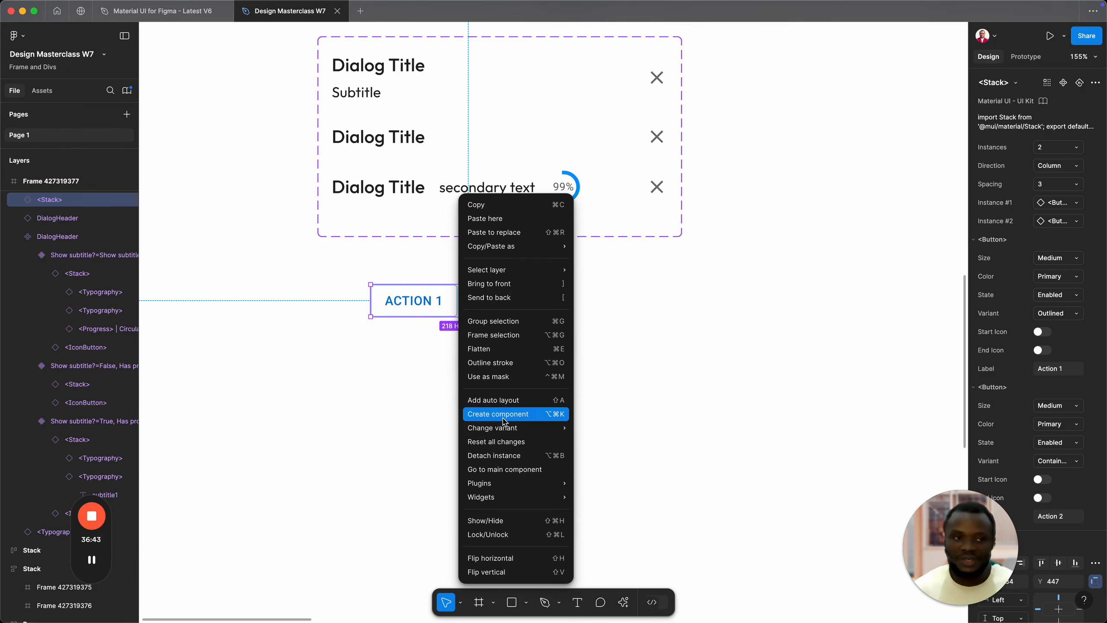
left_click(488, 417)
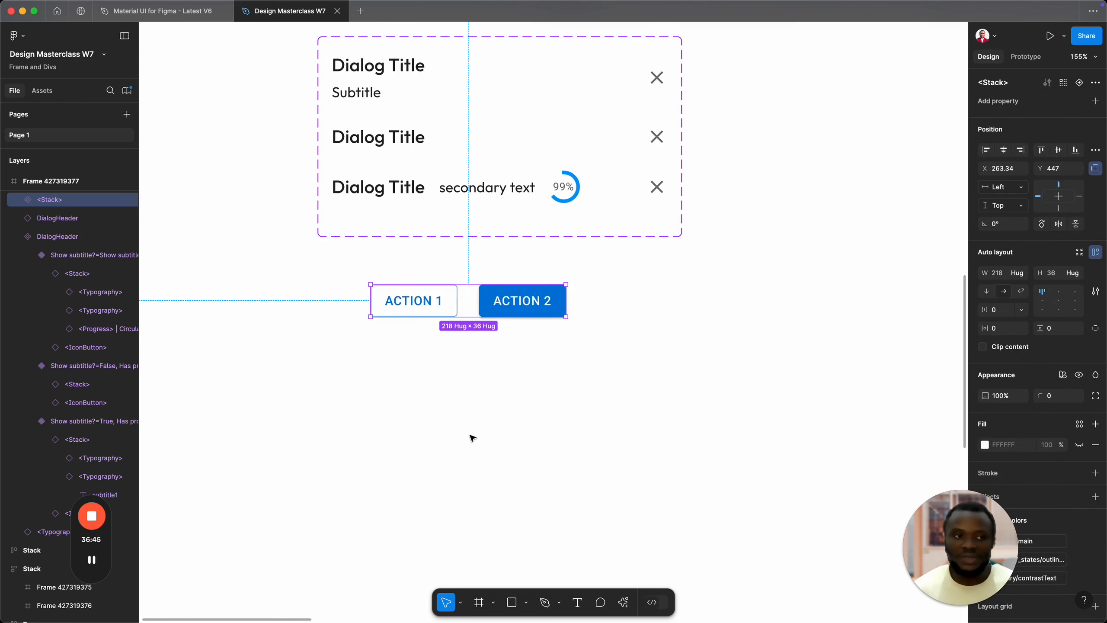
left_click(18, 199)
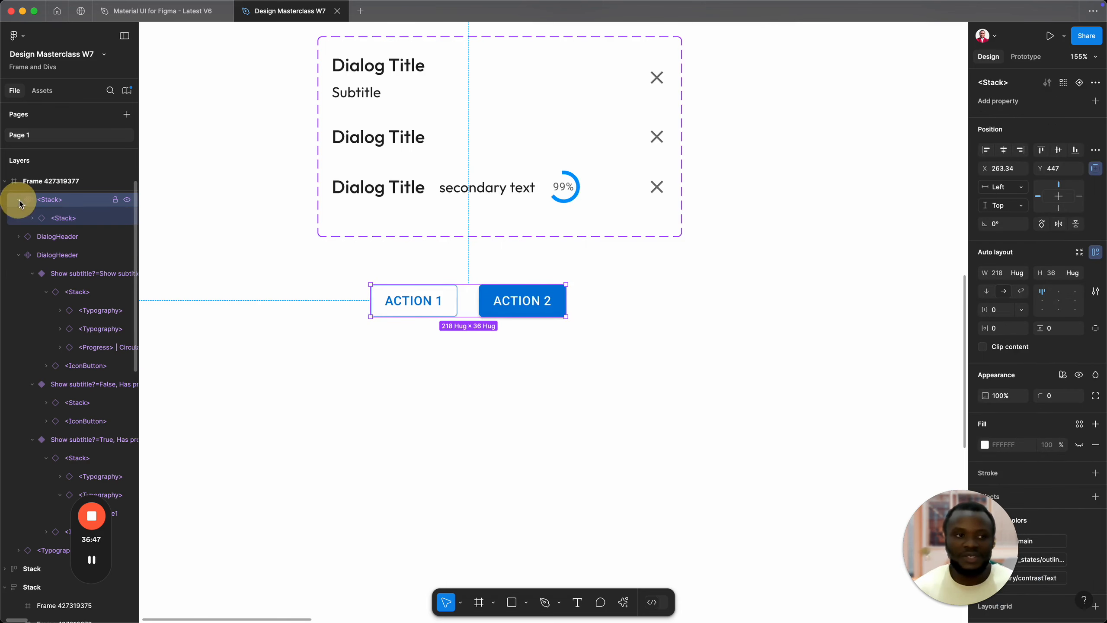
double_click(53, 204)
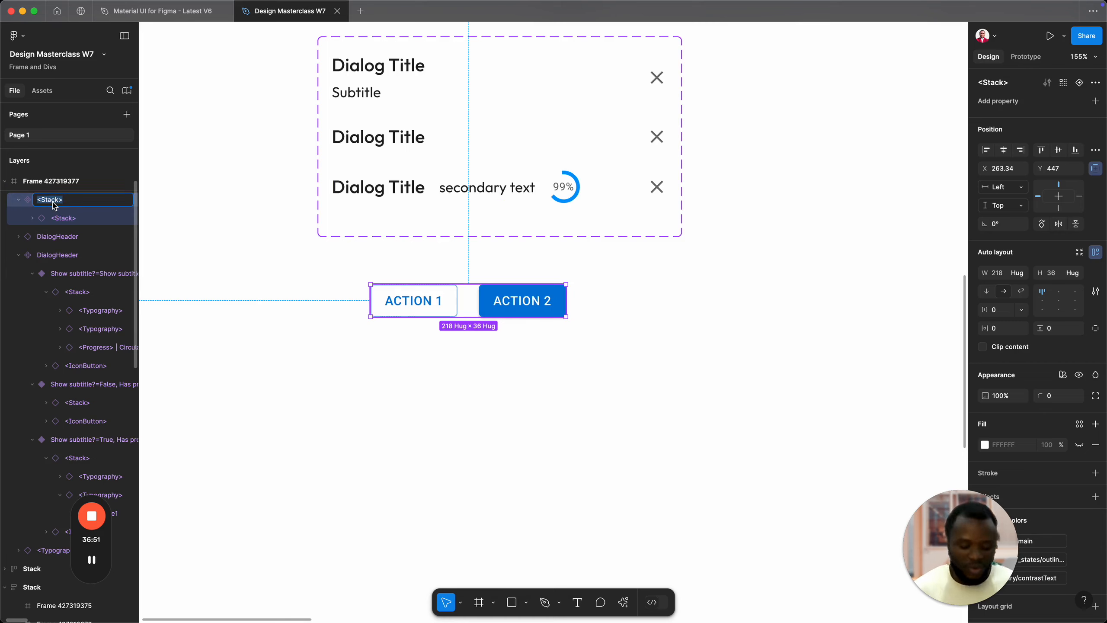
type("DialogActions")
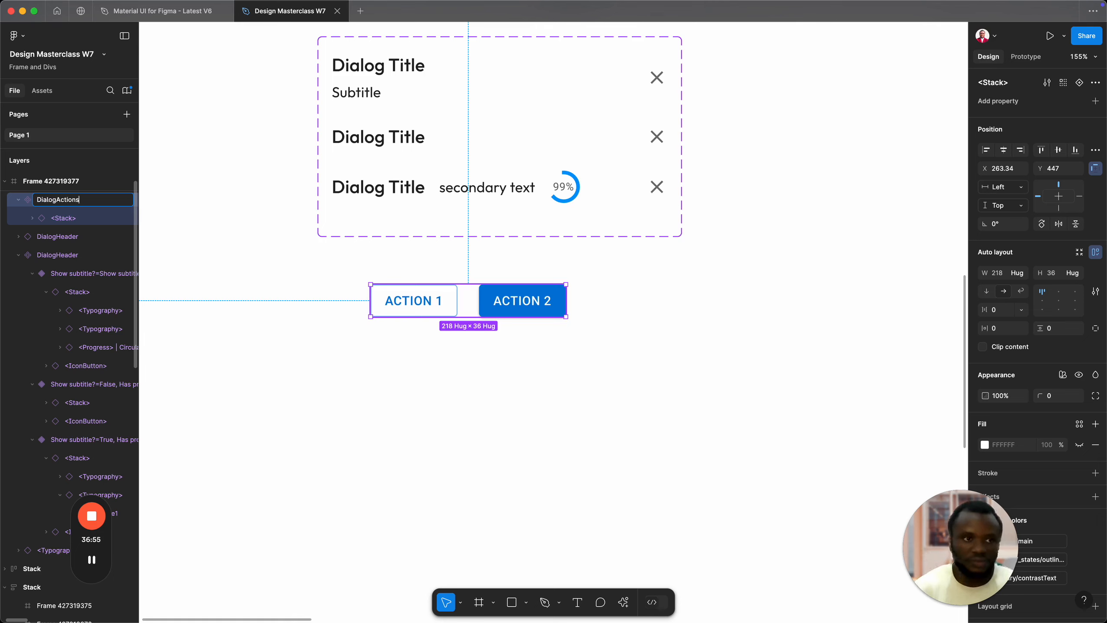
key("Return")
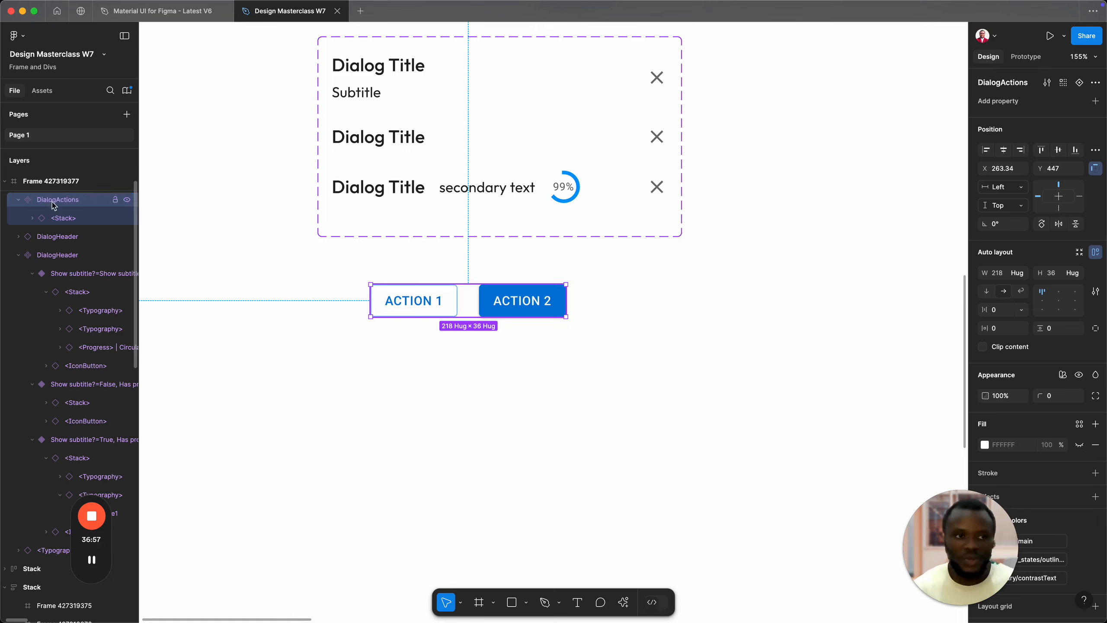
Step: Align the DialogActions component with the left edge of the DialogHeader set and widen it to 399
left_click_drag(418, 305, 371, 292)
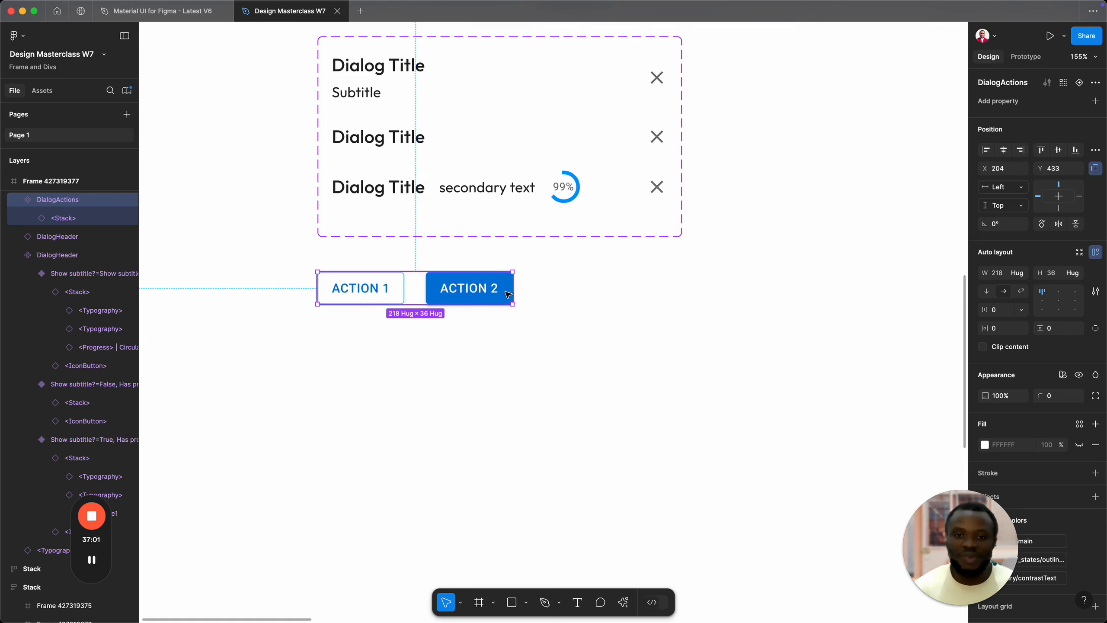
left_click_drag(513, 286, 675, 284)
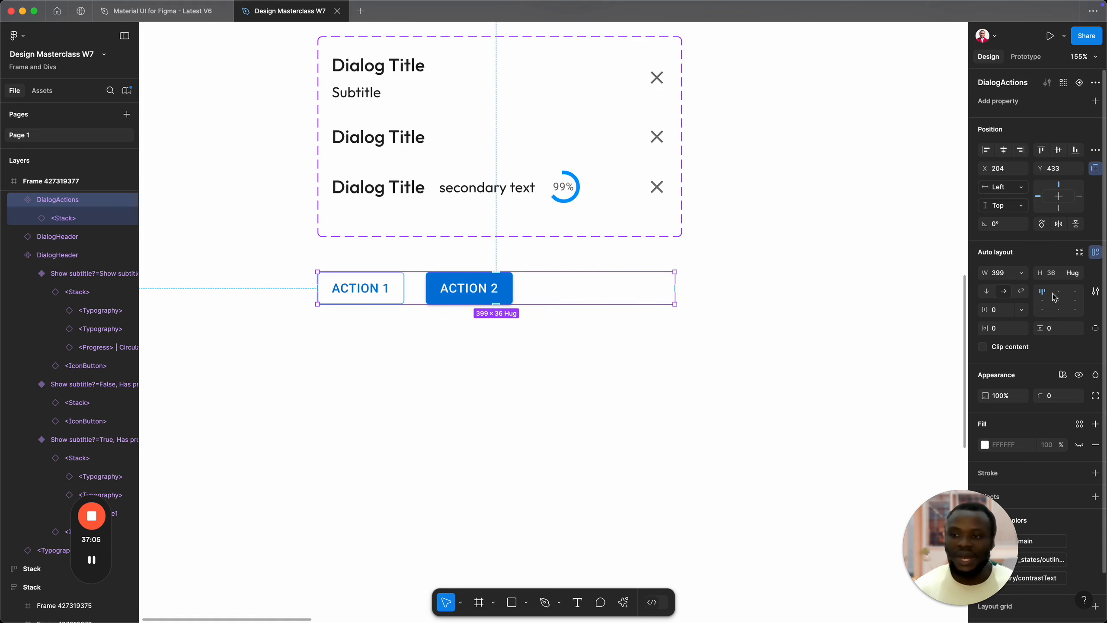
Step: Make the Stack inside DialogActions fill the container width and align its buttons to the right, vertically centered
left_click(470, 287)
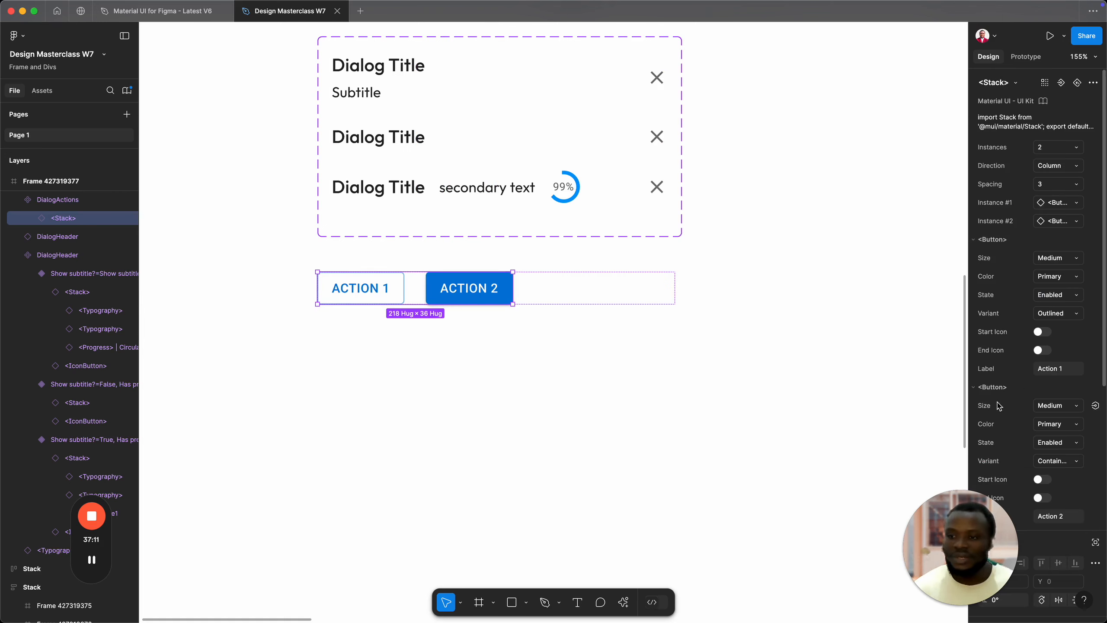
scroll(1000, 398, "down", 10)
left_click(1020, 251)
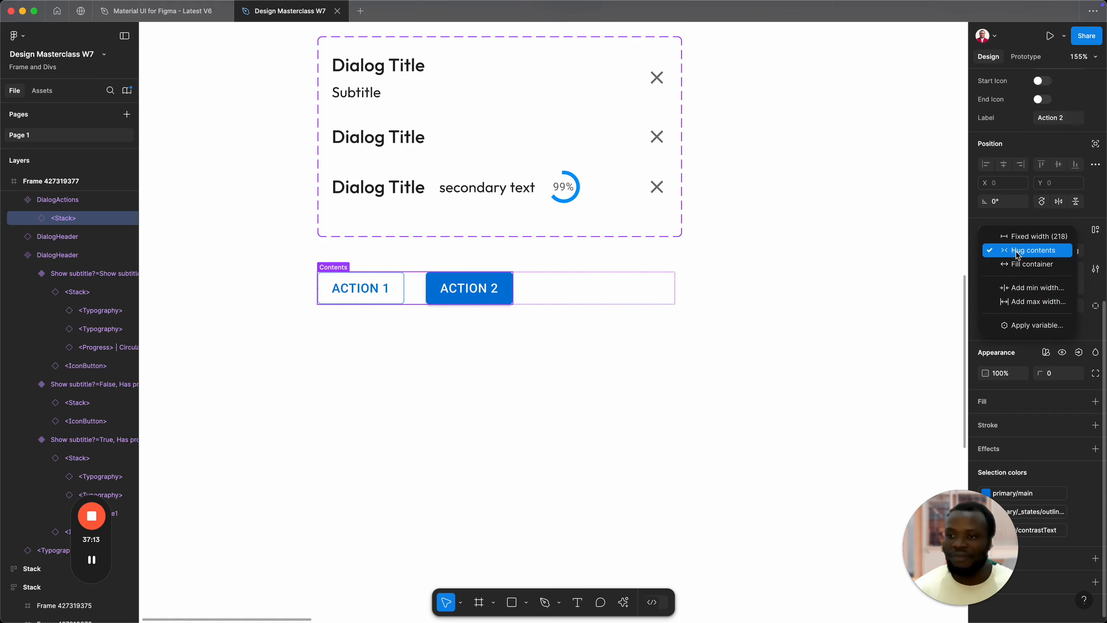
left_click(1025, 266)
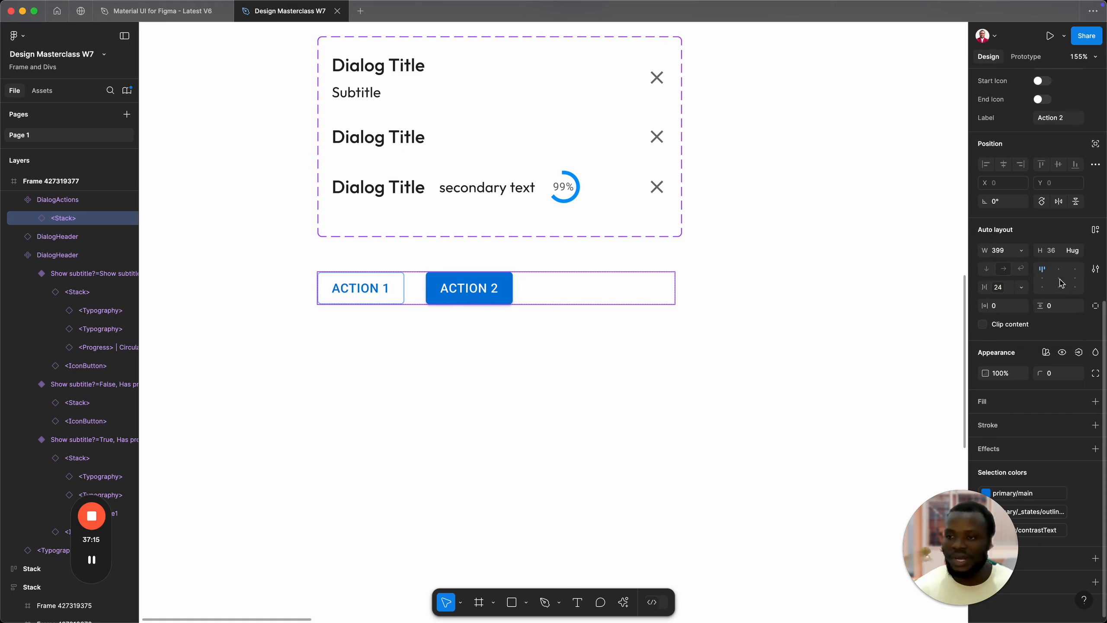
left_click(1075, 278)
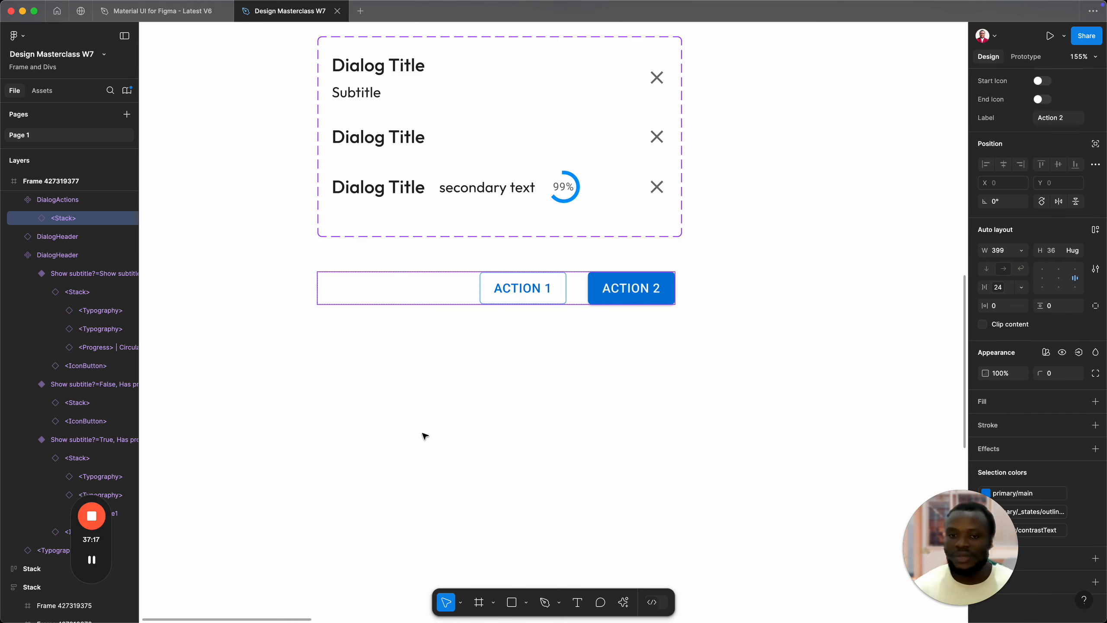
left_click(441, 383)
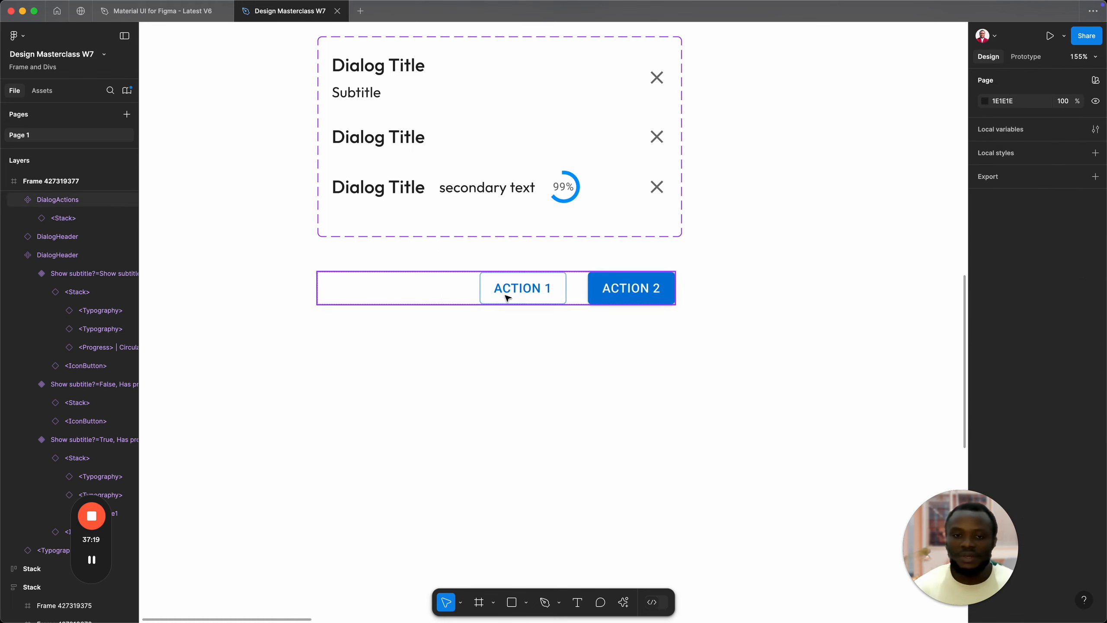
Step: Move DialogActions to X 208, Y 425, and set the color of its Action 1 button to Error
left_click(519, 290)
left_click_drag(519, 292, 513, 291)
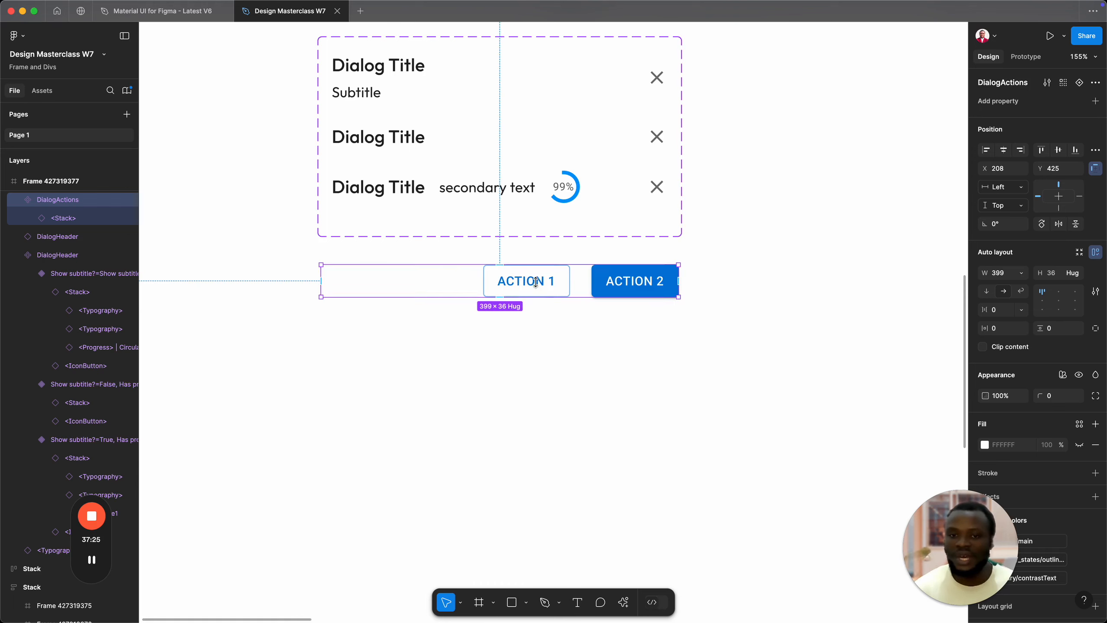
double_click(537, 282)
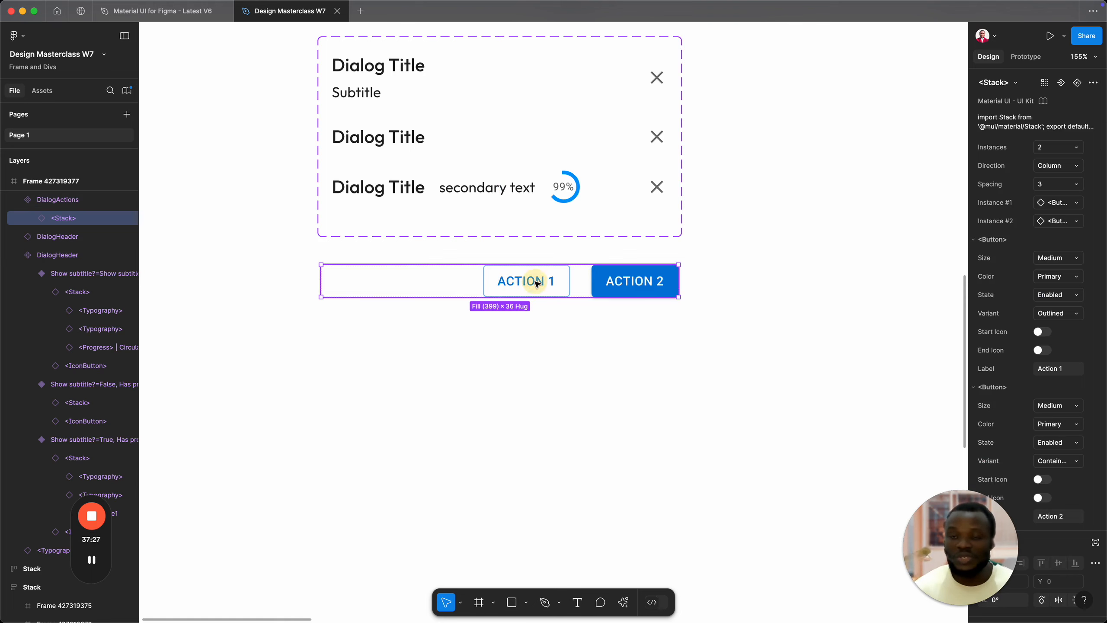
left_click(536, 284)
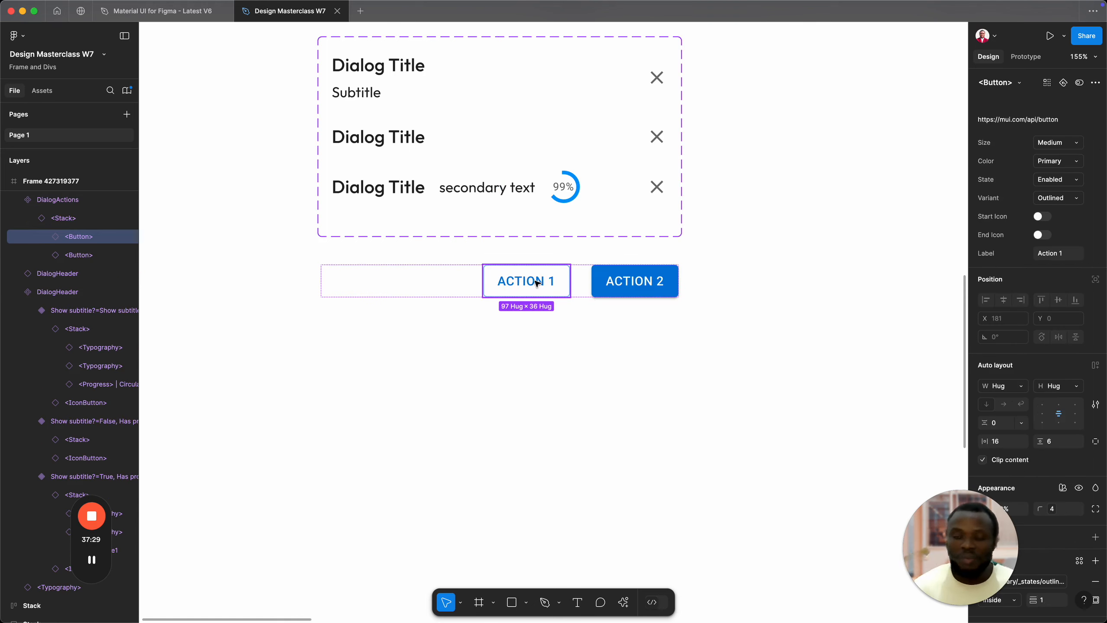
left_click(537, 283)
left_click(559, 280)
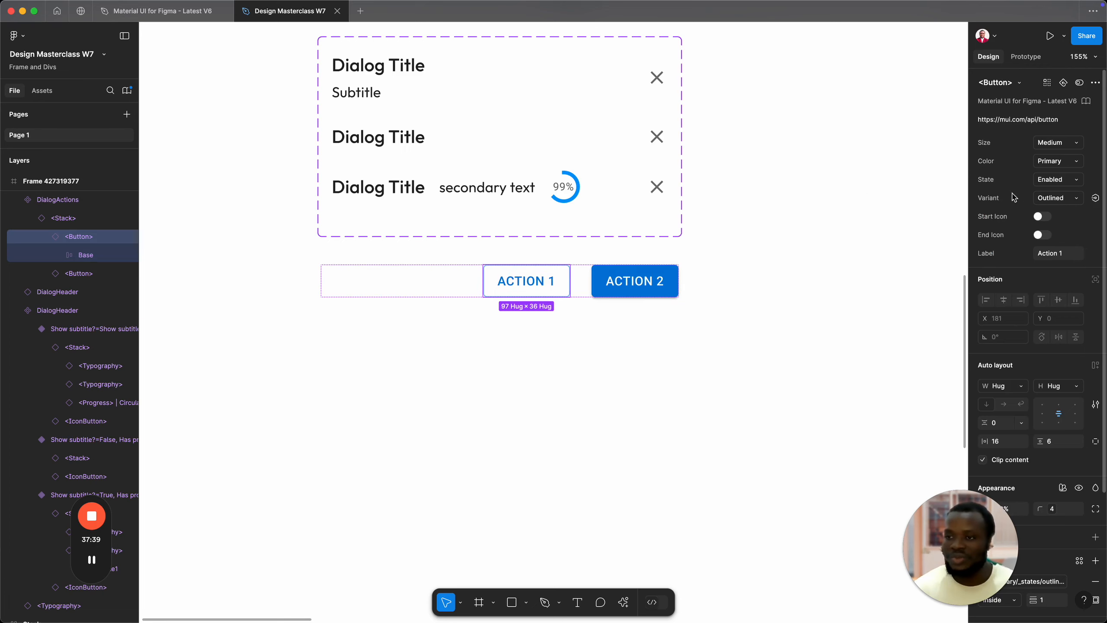
left_click(1057, 162)
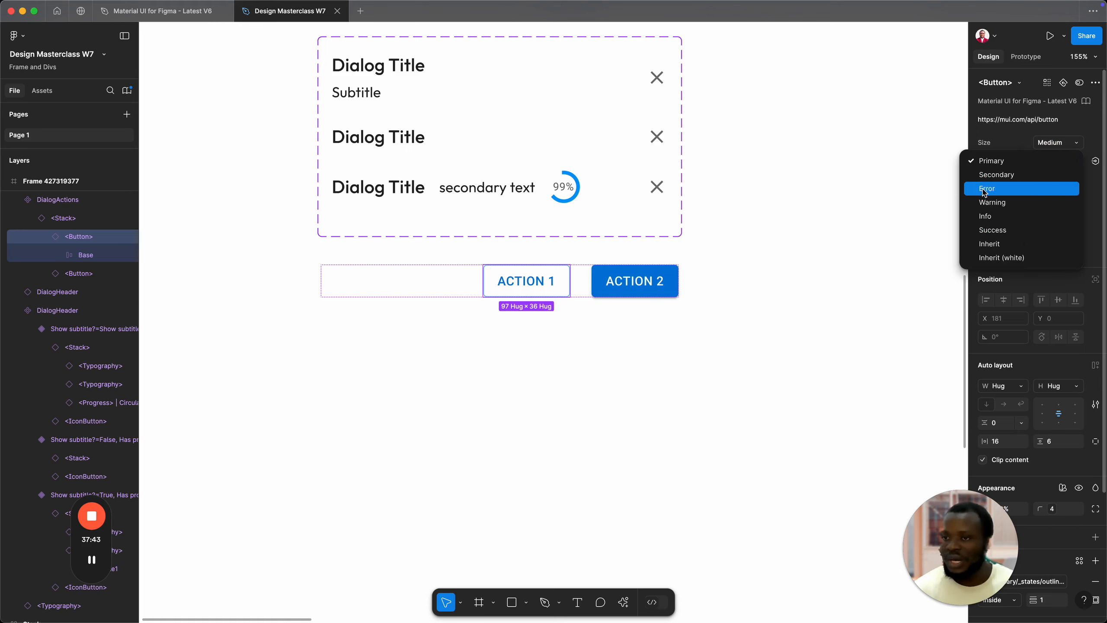
key("Return")
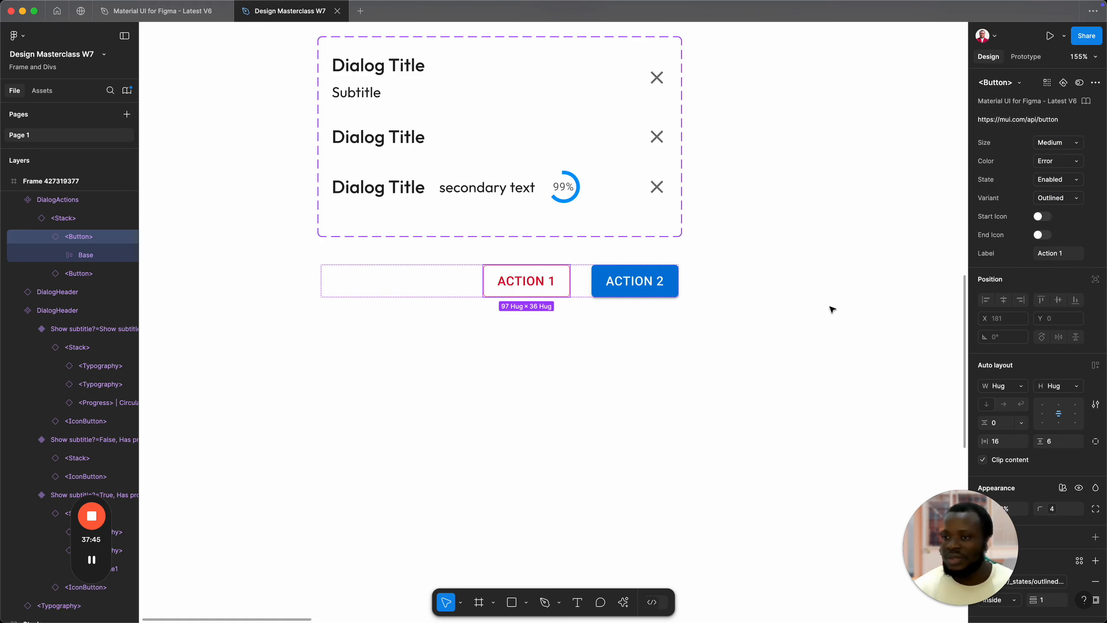
key("Escape")
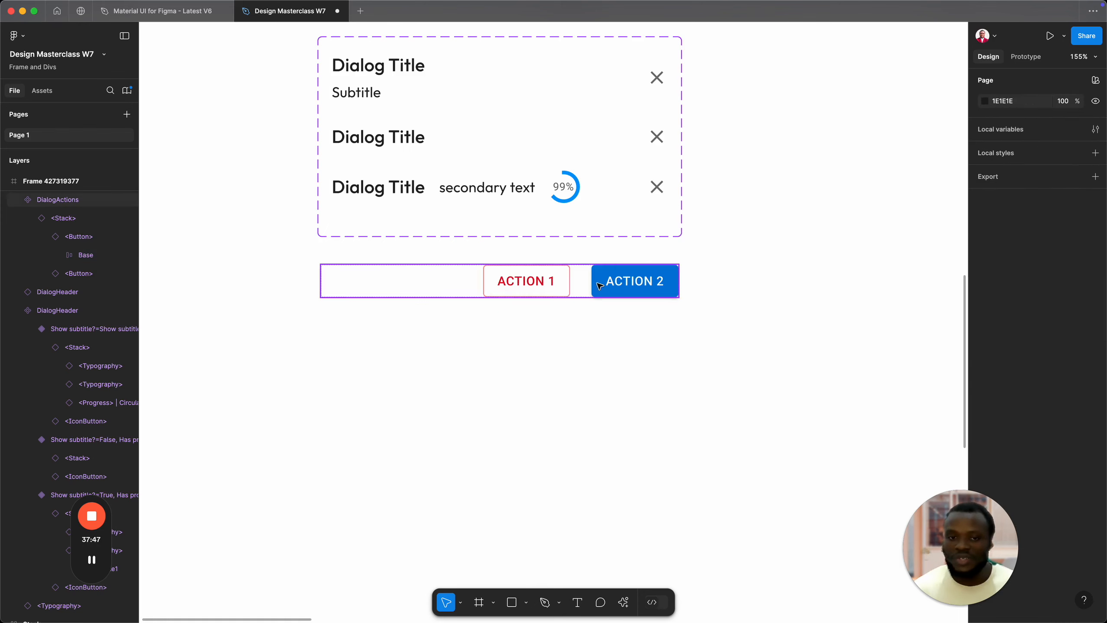
Step: Expose the nested Stack instance's properties on the DialogActions component
left_click(381, 297)
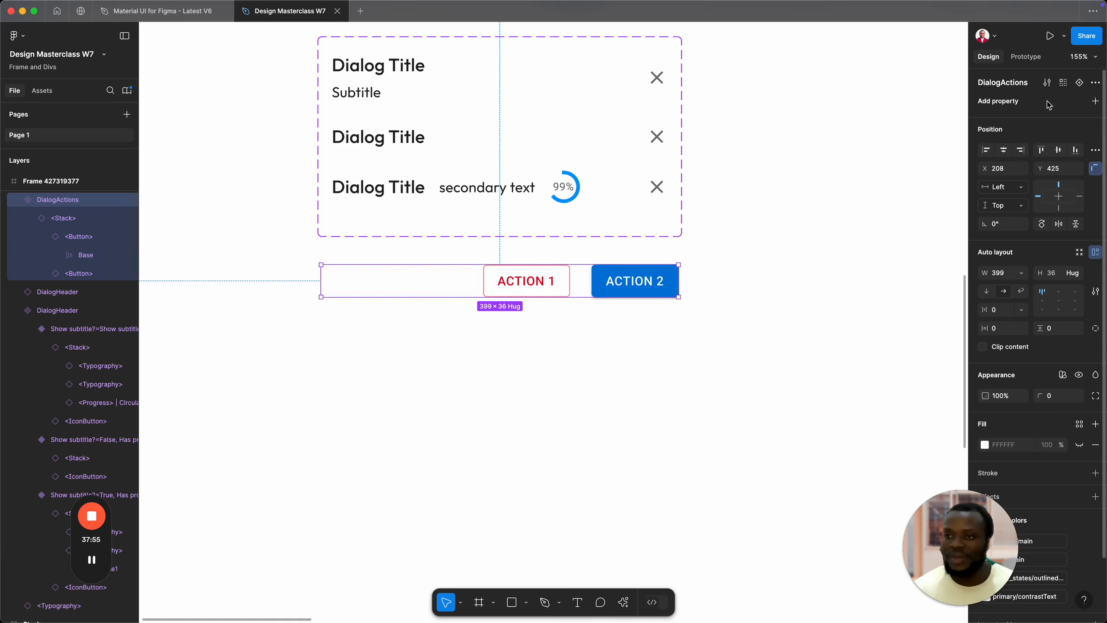
left_click(1095, 101)
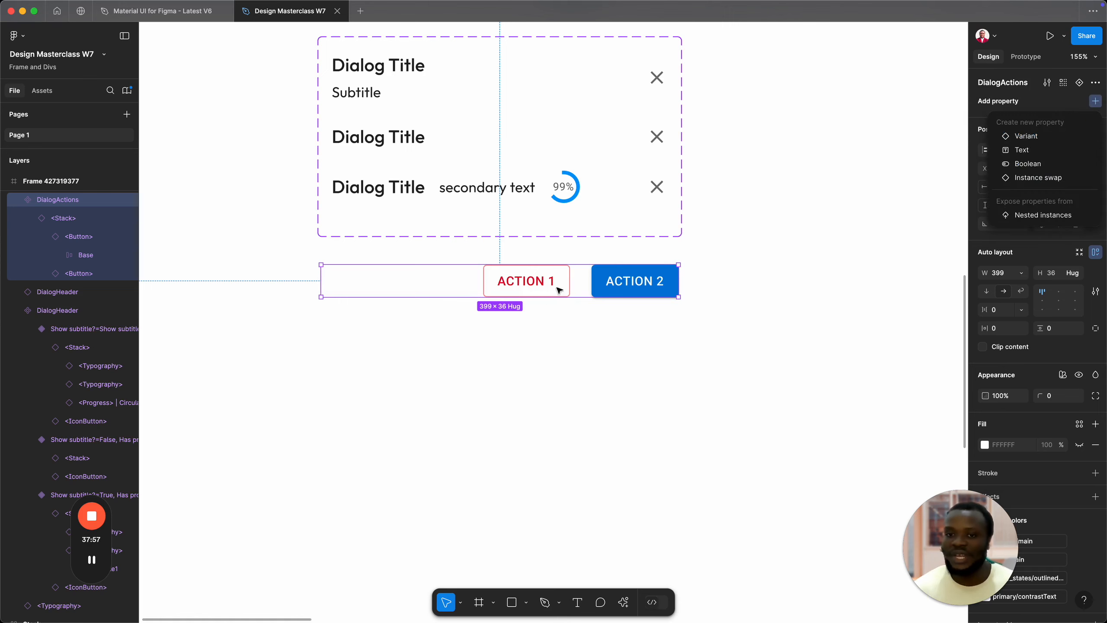
left_click(1051, 220)
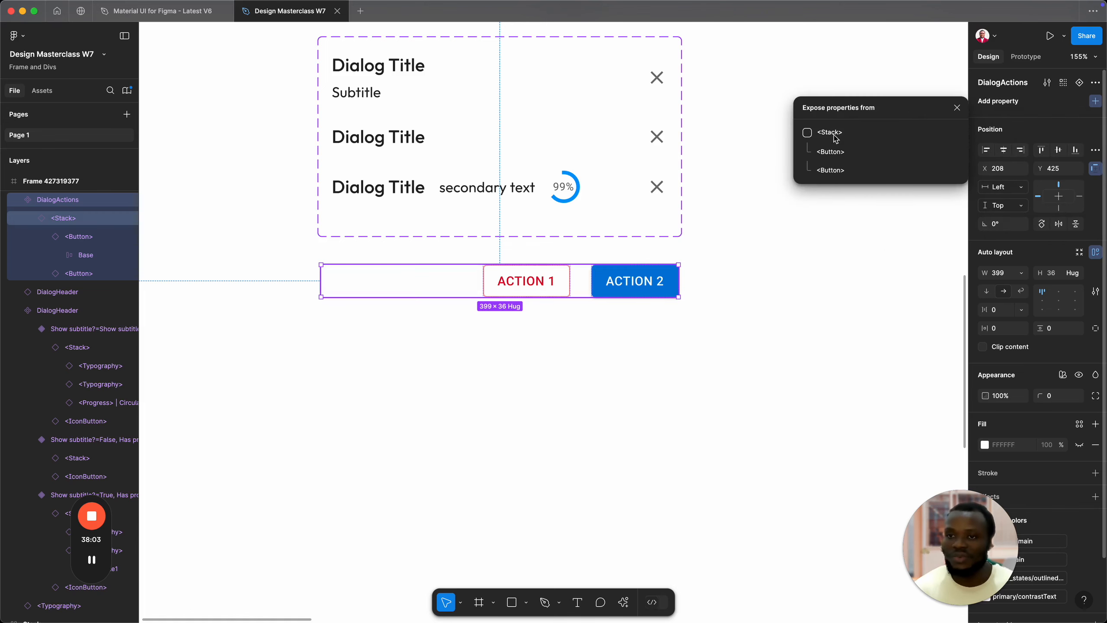
left_click(808, 133)
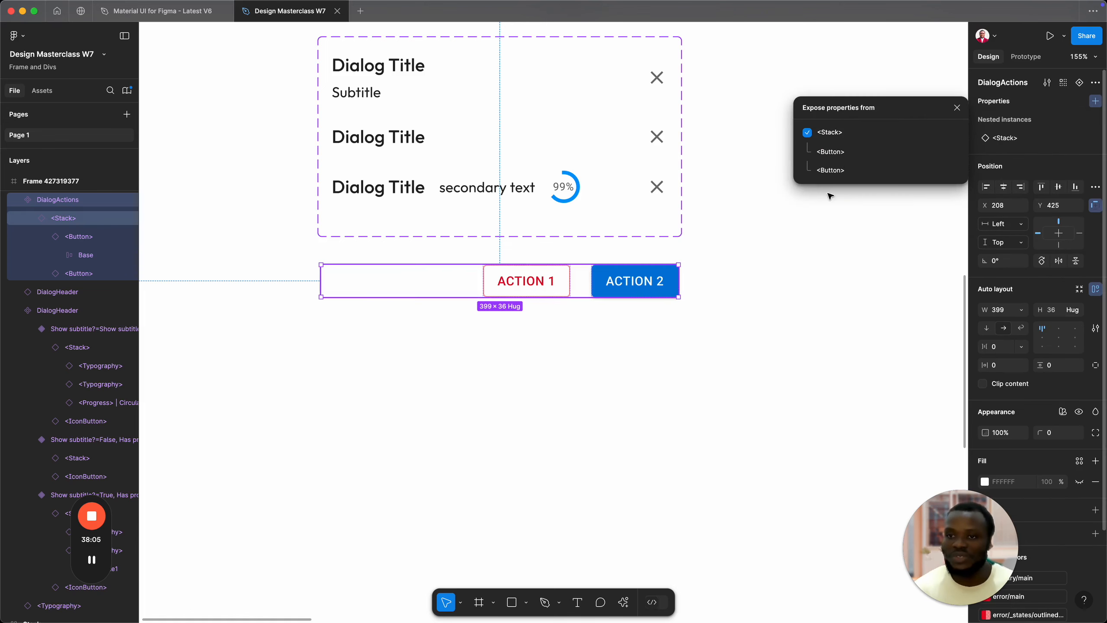
left_click(957, 108)
Step: Paste a copy of DialogActions into the frame as an instance, place it below the main component, and review its exposed properties
left_click(693, 311)
left_click(590, 280)
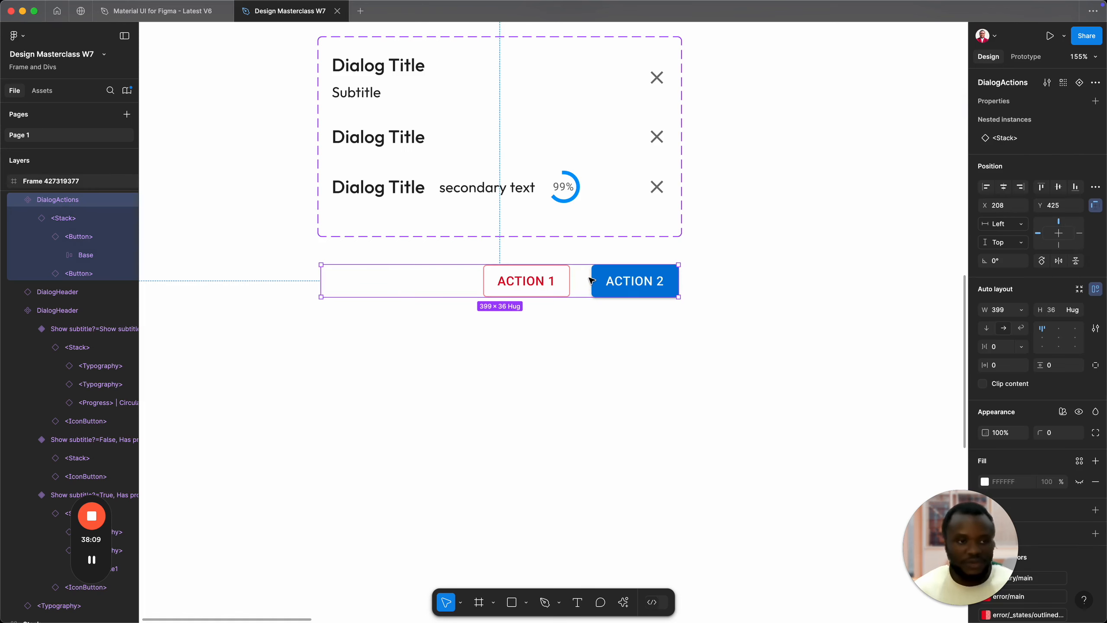
right_click(621, 386)
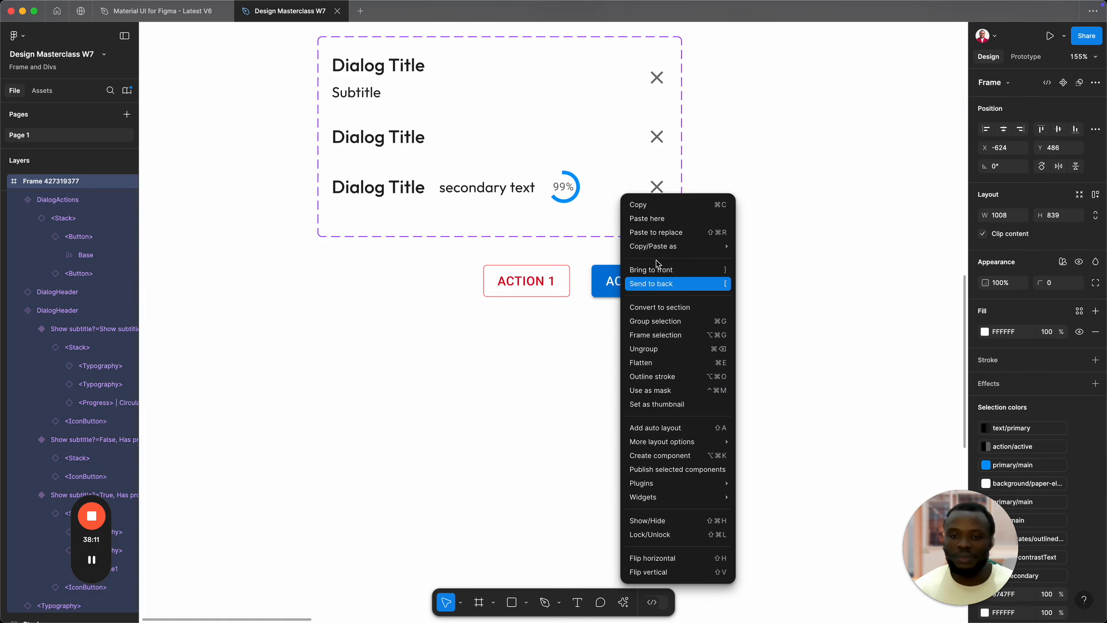
left_click(655, 223)
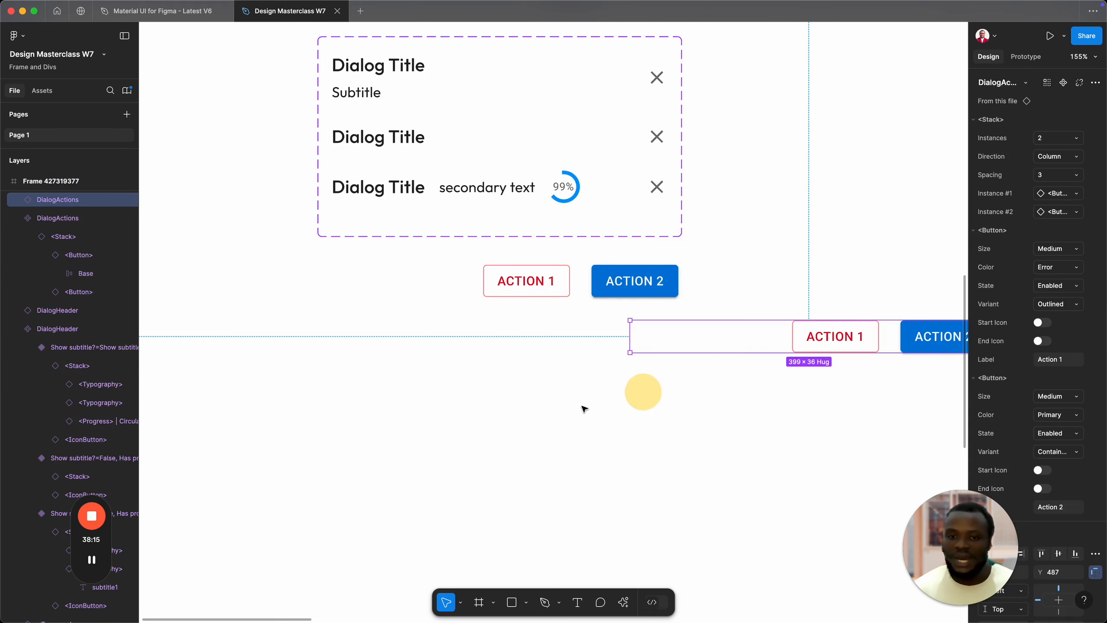
left_click_drag(544, 413, 502, 411)
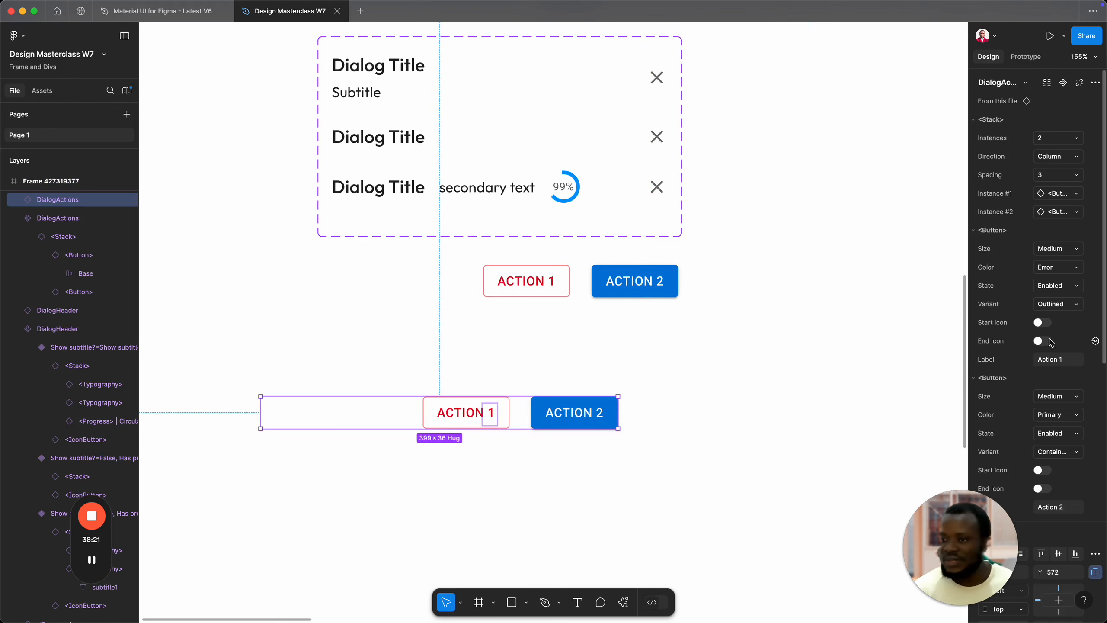
scroll(1048, 344, "down", 3)
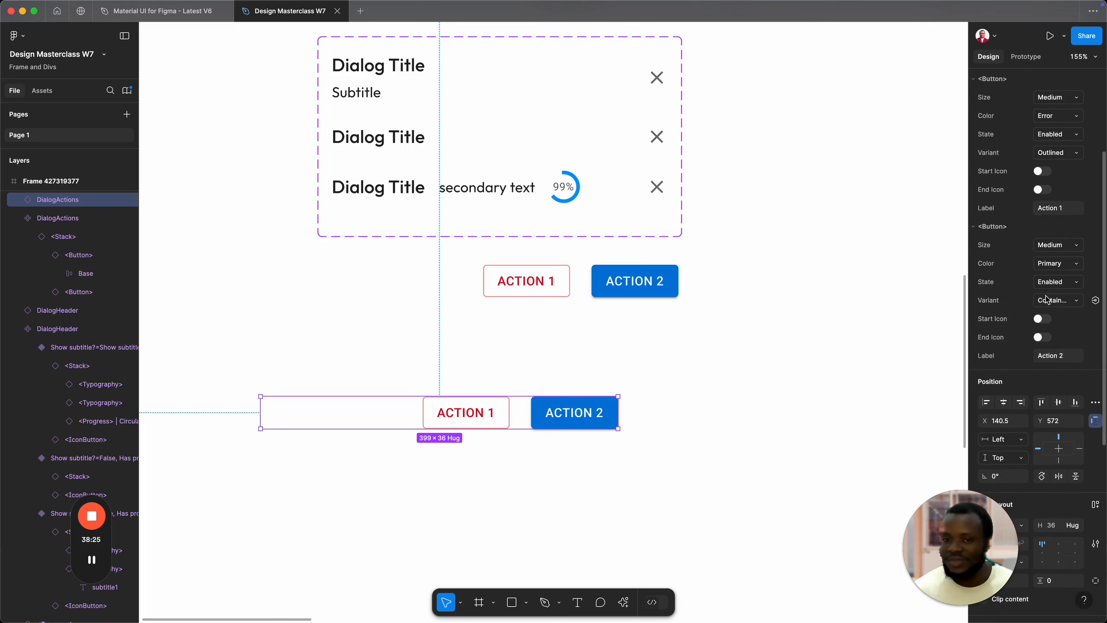
Step: Try the Info color on the Action 1 button of the DialogActions instance, and undo the change
left_click(1057, 139)
left_click(1054, 119)
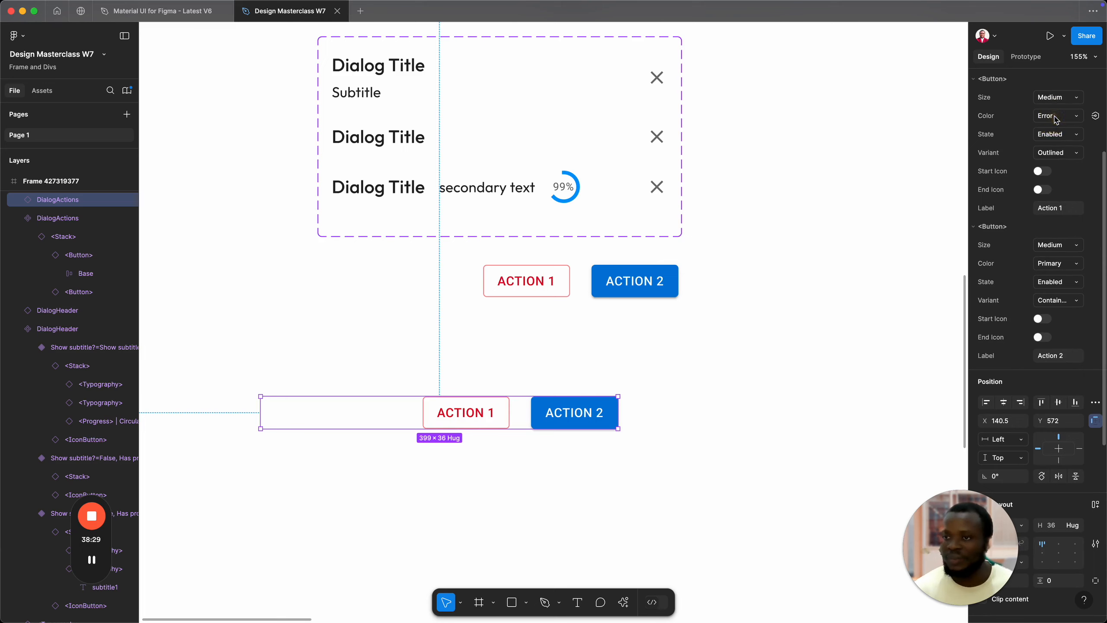
left_click(1050, 116)
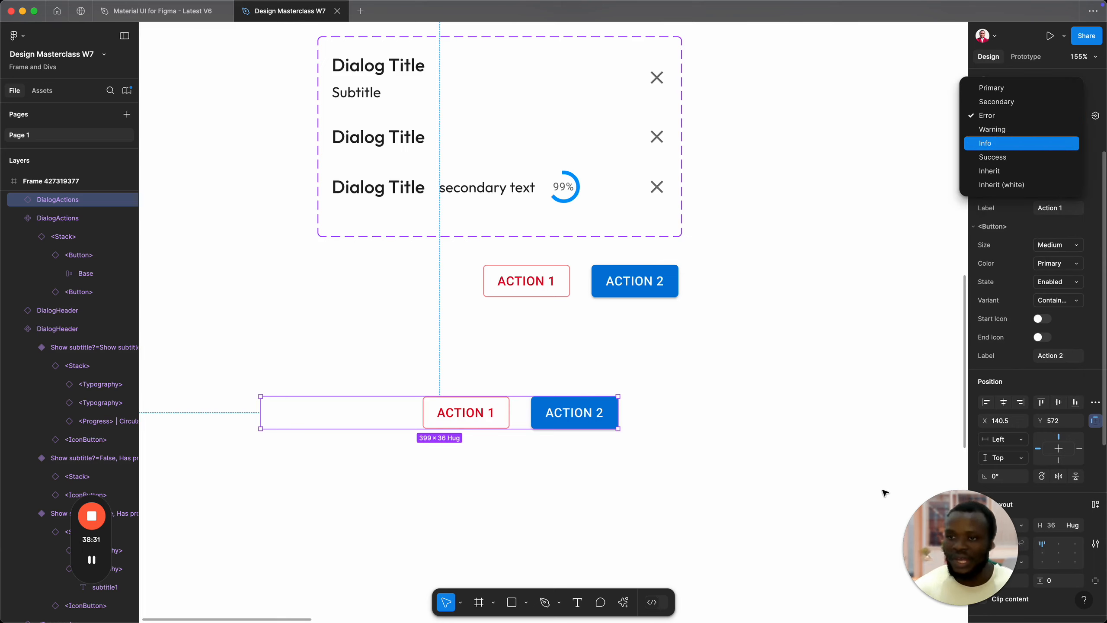
left_click(998, 143)
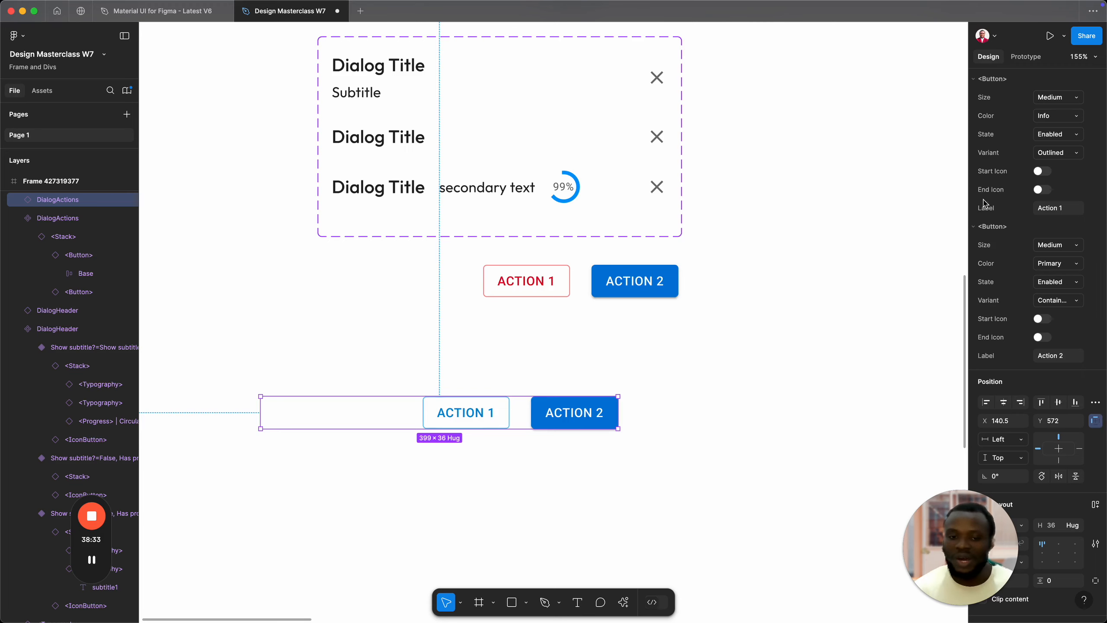
key("super+z")
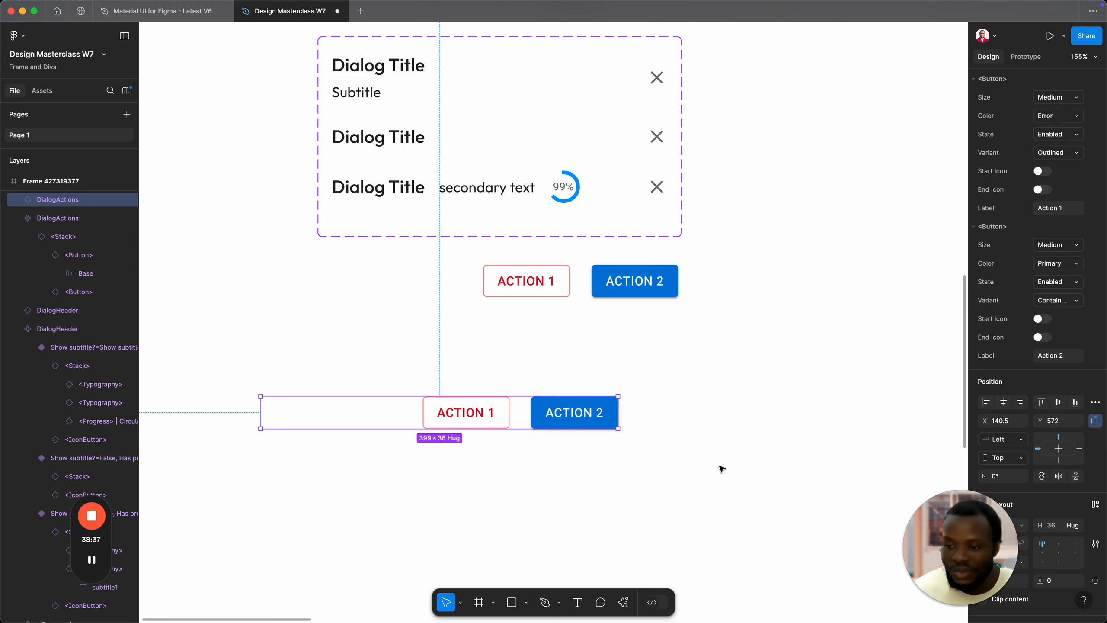
Step: Move the DialogHeader component set to X 36, Y 121, and stack the DialogActions component and its instance beneath it
scroll(722, 467, "down", 5)
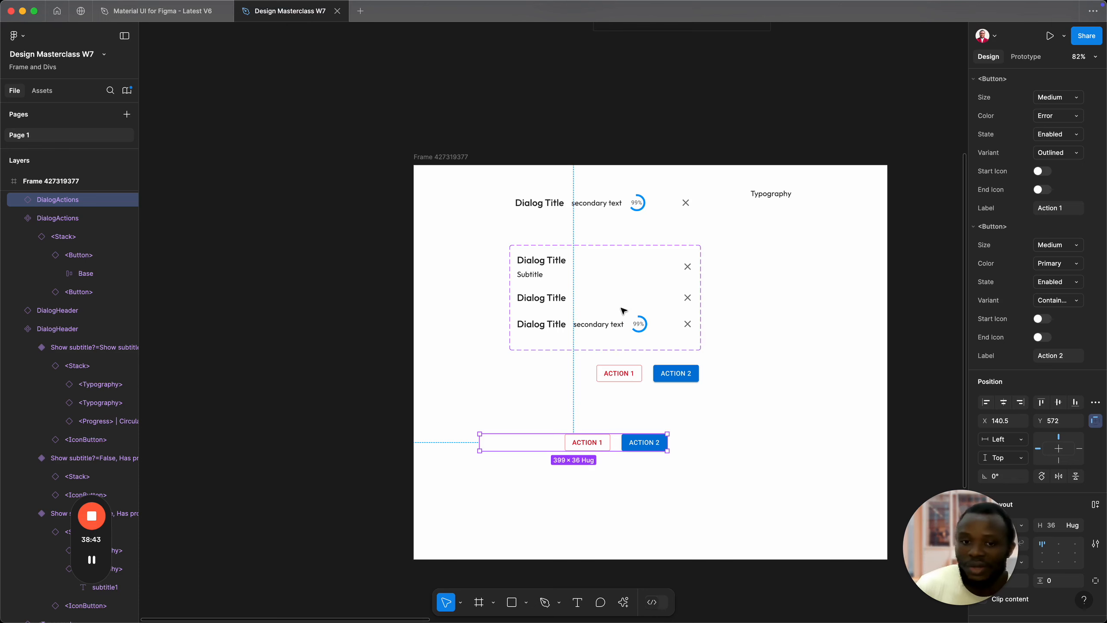
left_click_drag(623, 311, 540, 287)
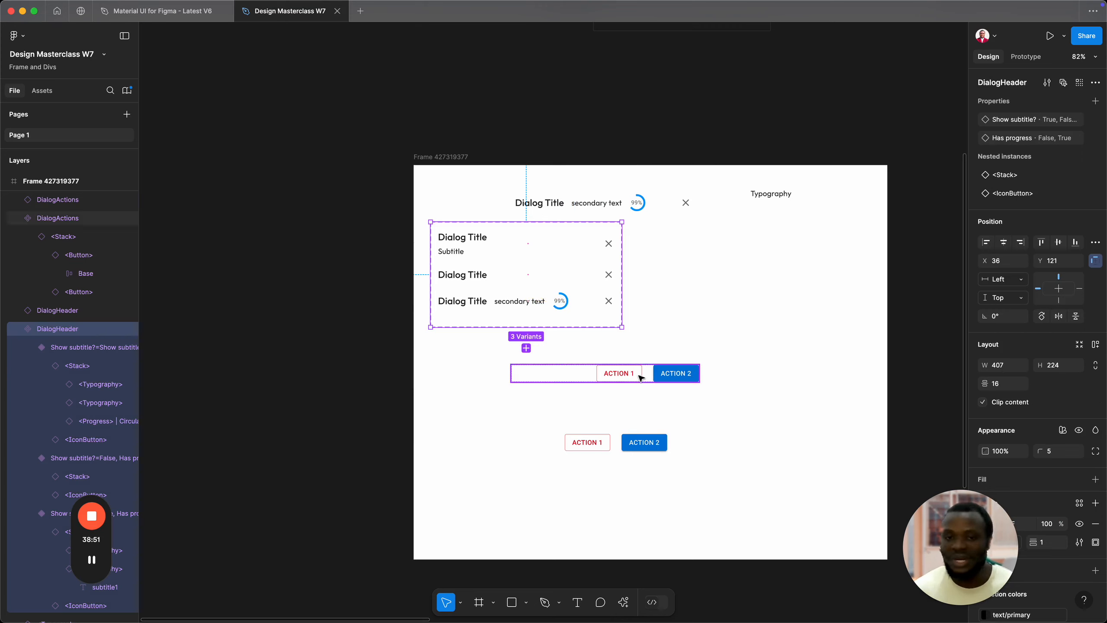
left_click_drag(630, 374, 519, 351)
left_click_drag(649, 448, 526, 393)
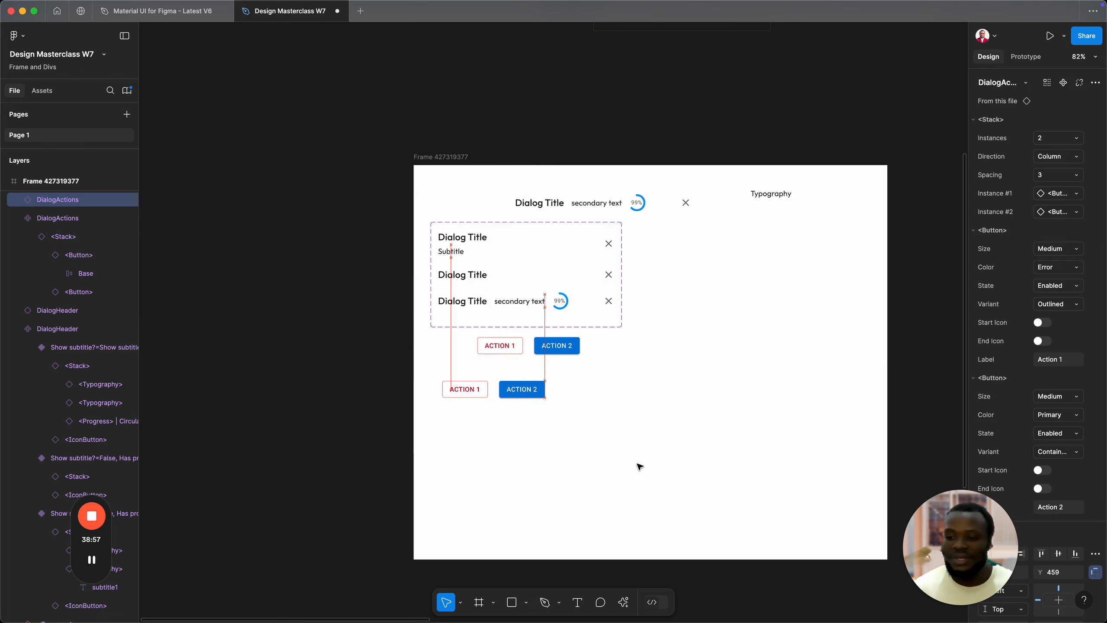
Step: Examine the reference Dialog designs beside the working frame and compare their structure with the header and actions components
scroll(640, 467, "down", 5)
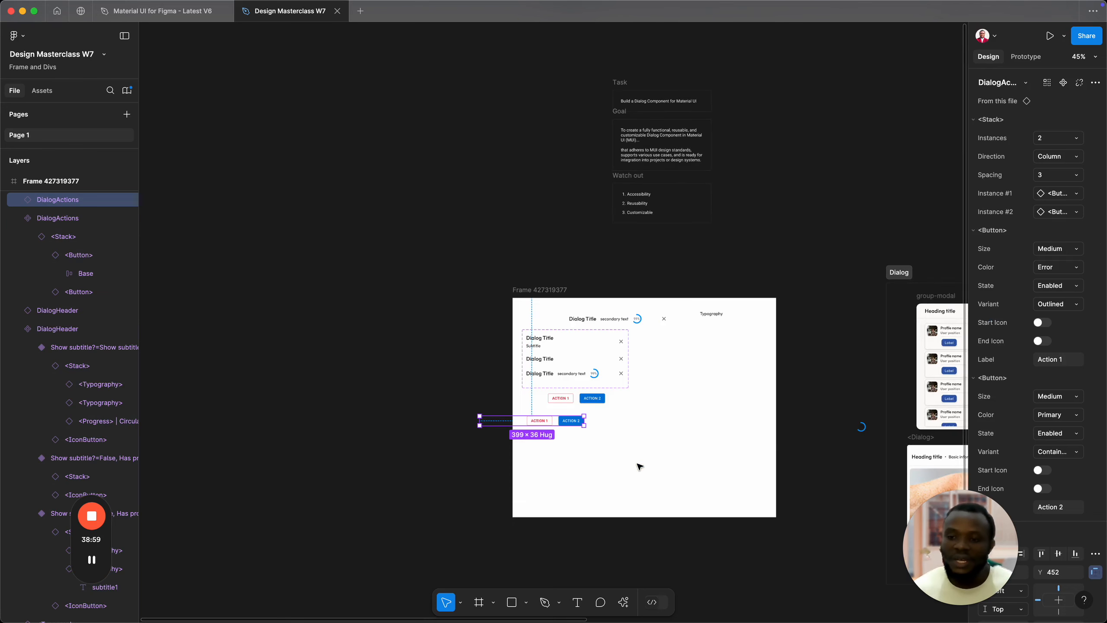
left_click_drag(828, 465, 384, 376)
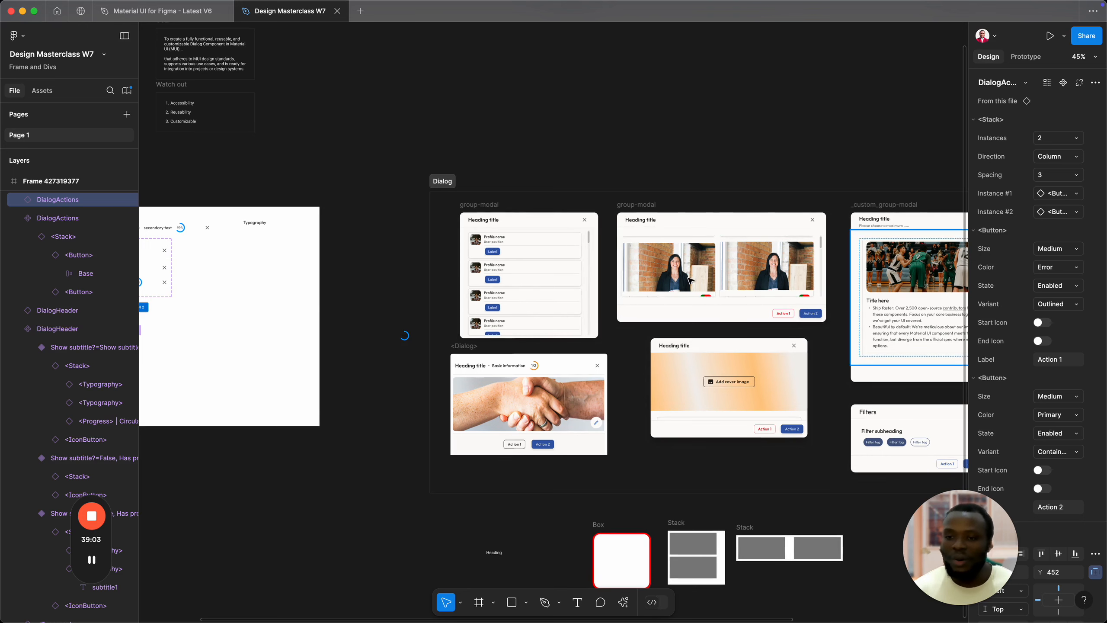
left_click_drag(893, 309, 700, 302)
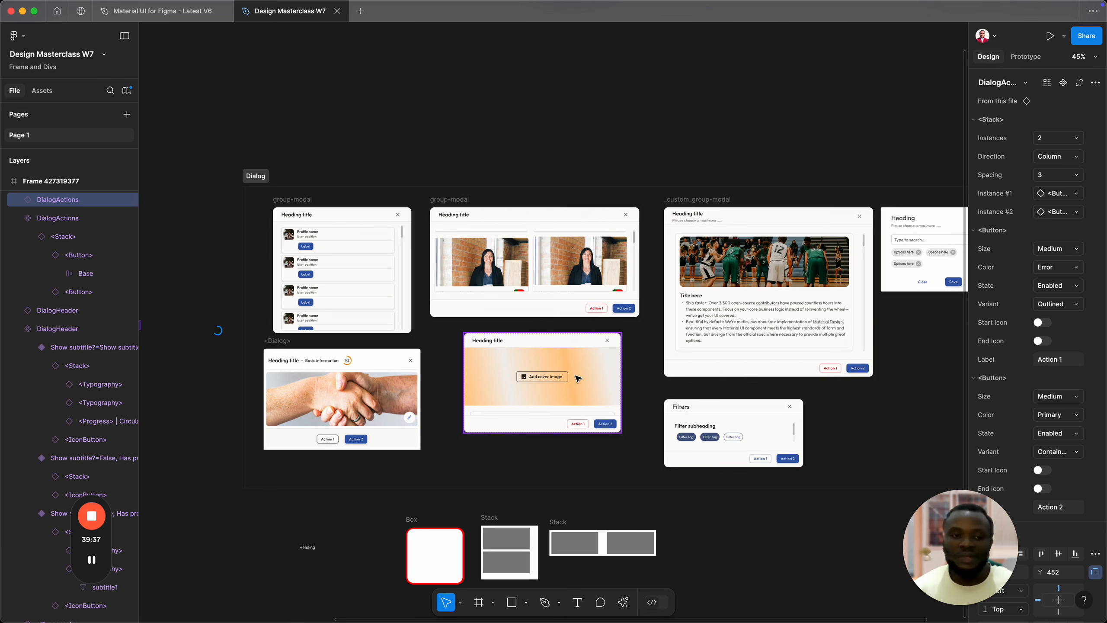
scroll(580, 377, "down", 5)
left_click_drag(403, 383, 678, 367)
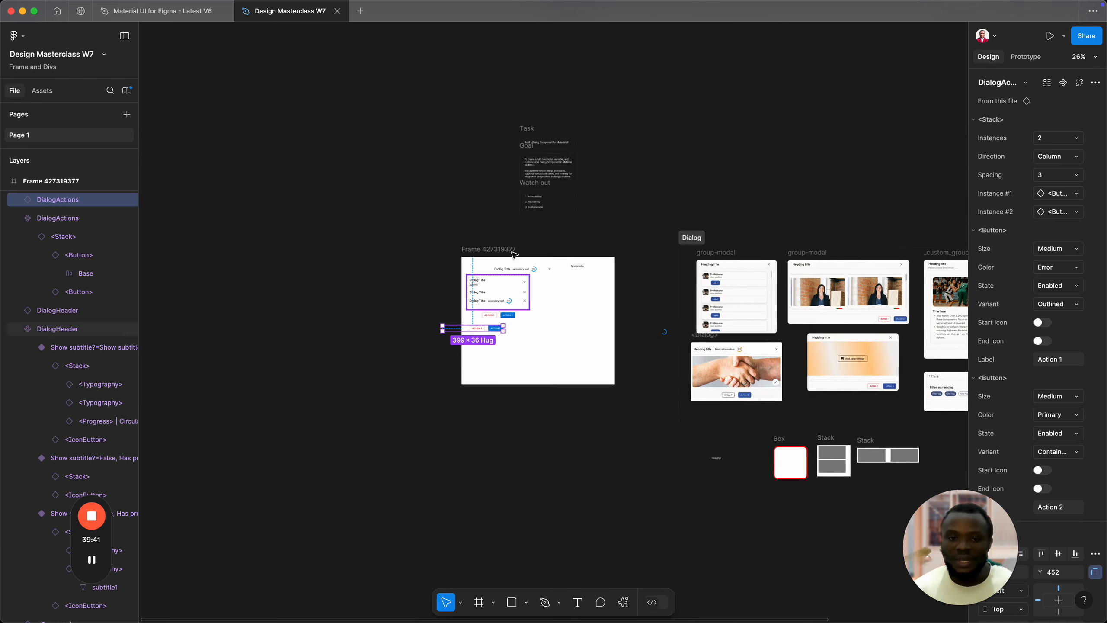
scroll(519, 279, "up", 3)
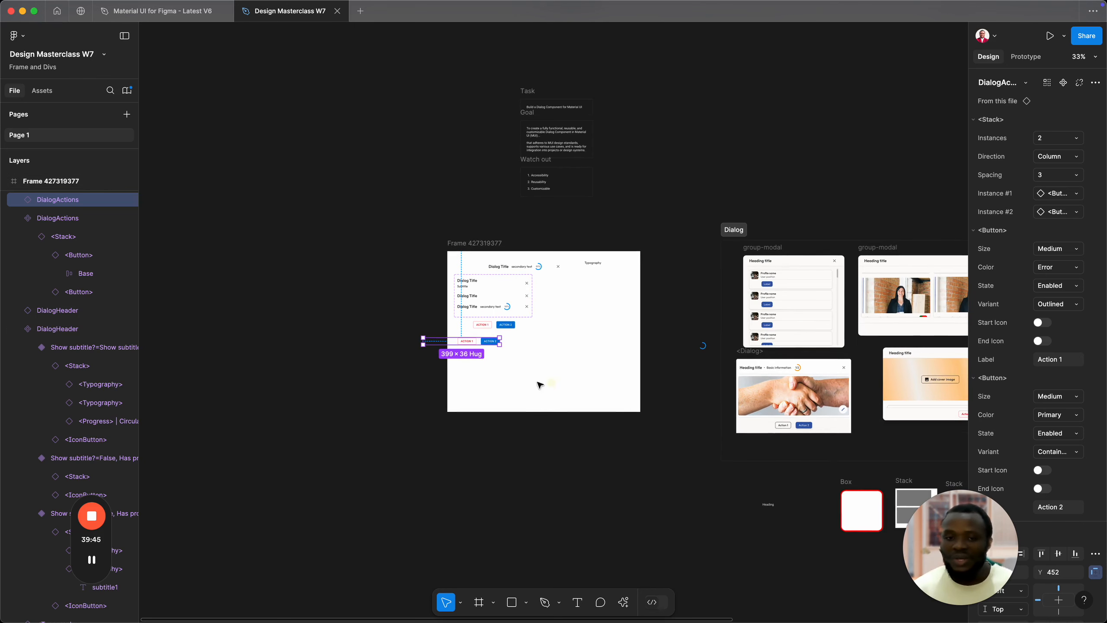
left_click_drag(540, 384, 449, 400)
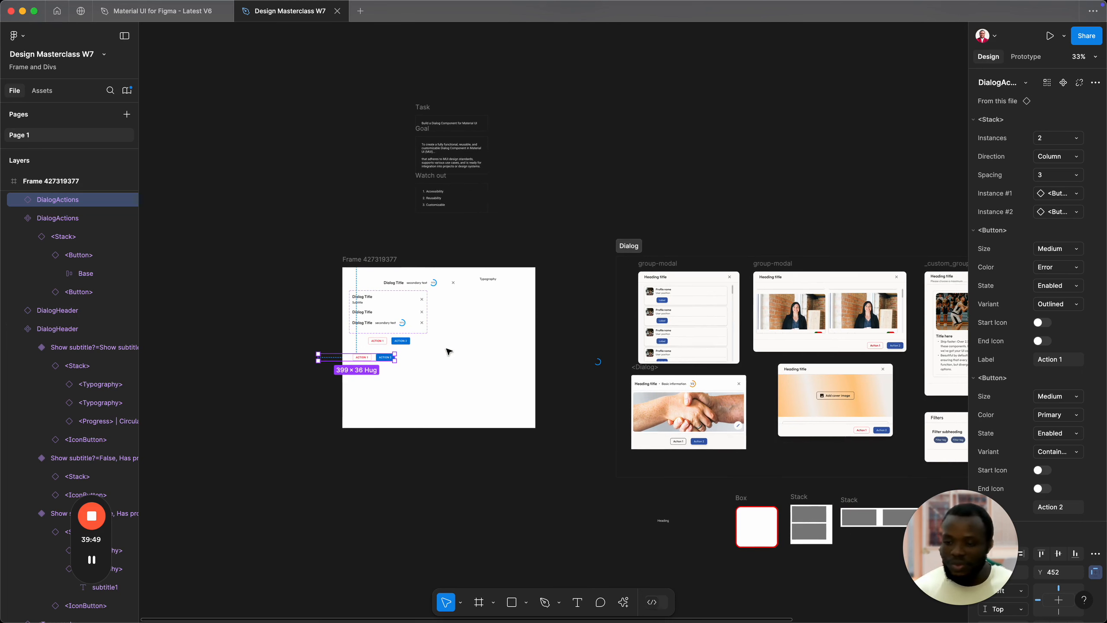
scroll(453, 300, "up", 3)
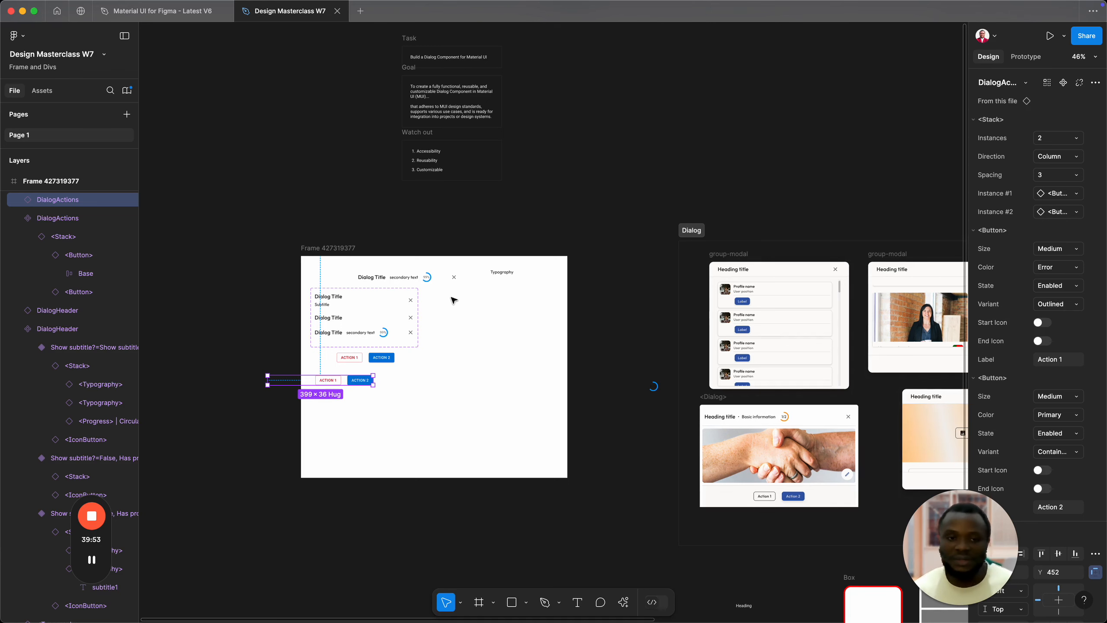
scroll(442, 316, "up", 2)
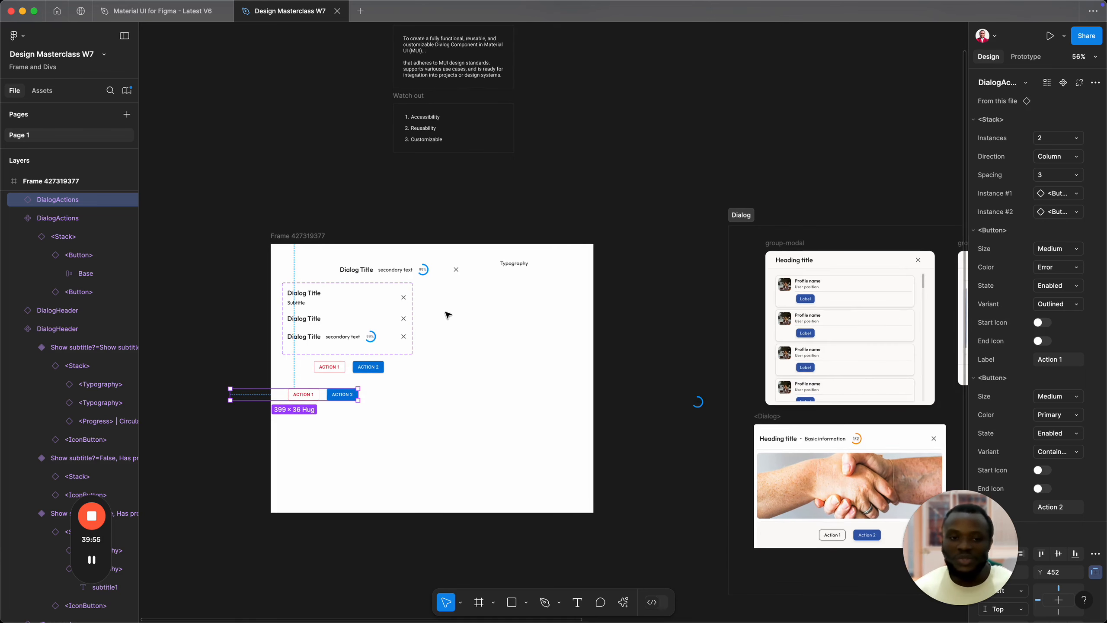
scroll(448, 314, "up", 1)
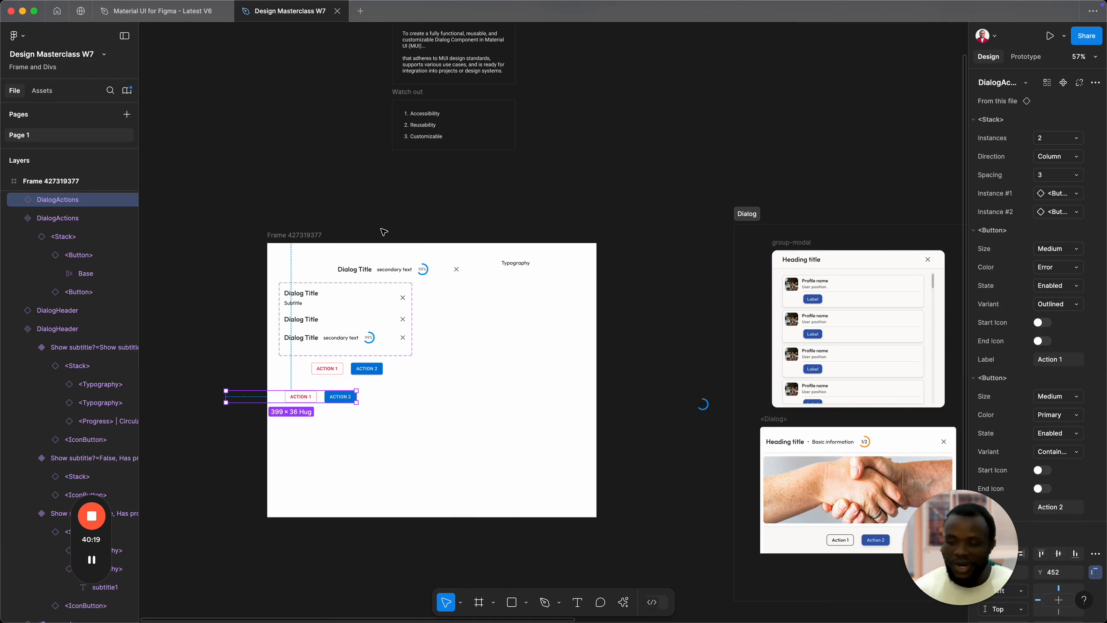
Step: Search the assets for Paper and place a <Paper> instance in the working frame at X 572, Y 356
left_click(39, 90)
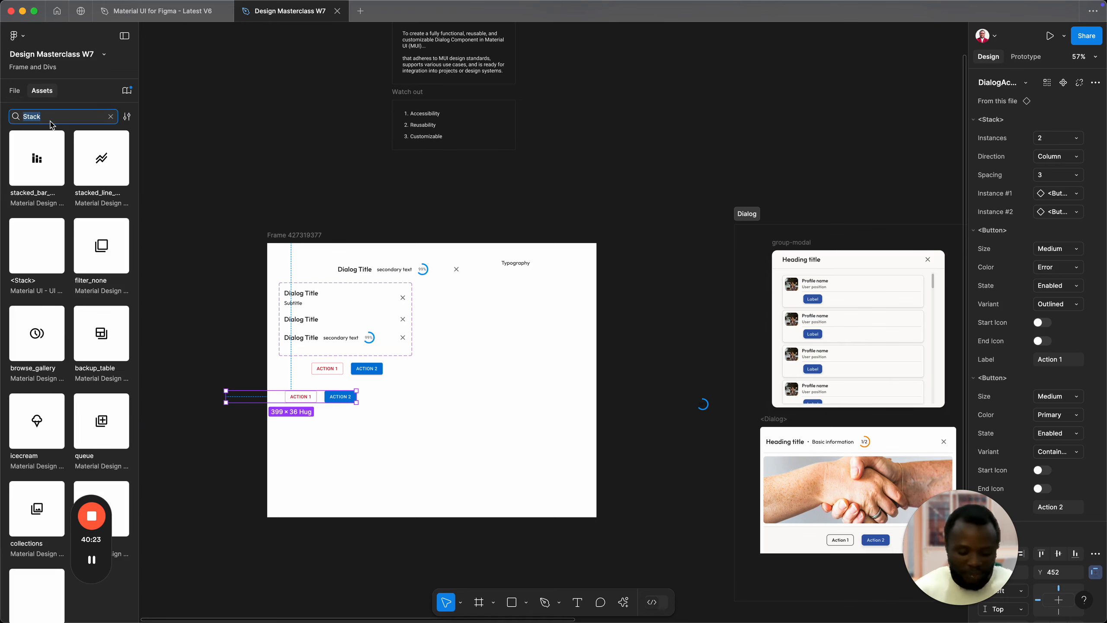
type("Paper")
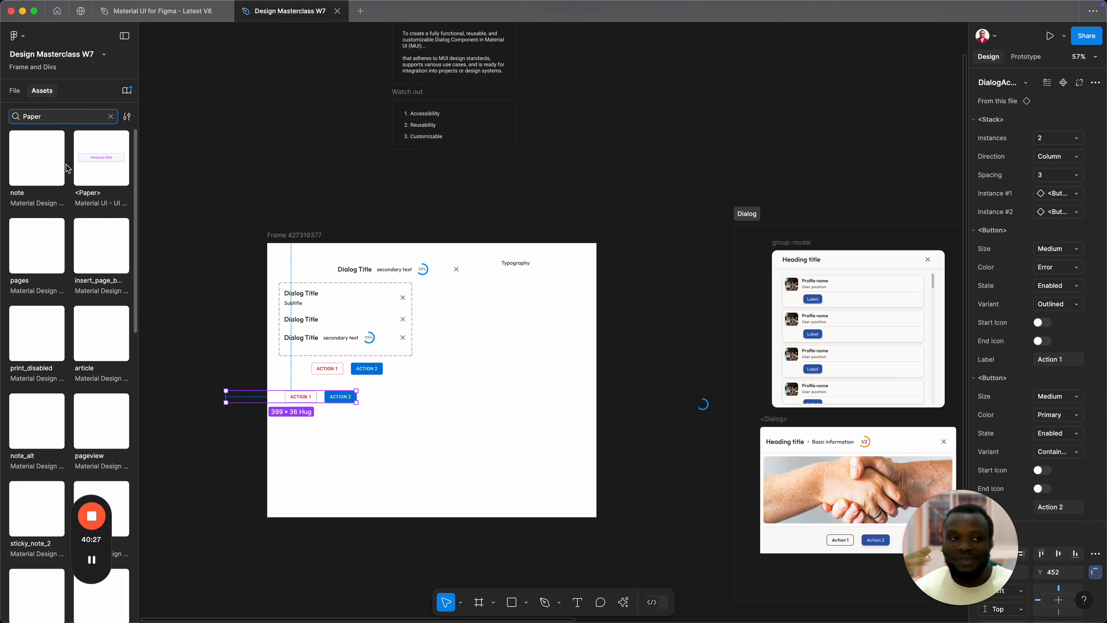
left_click_drag(98, 164, 478, 369)
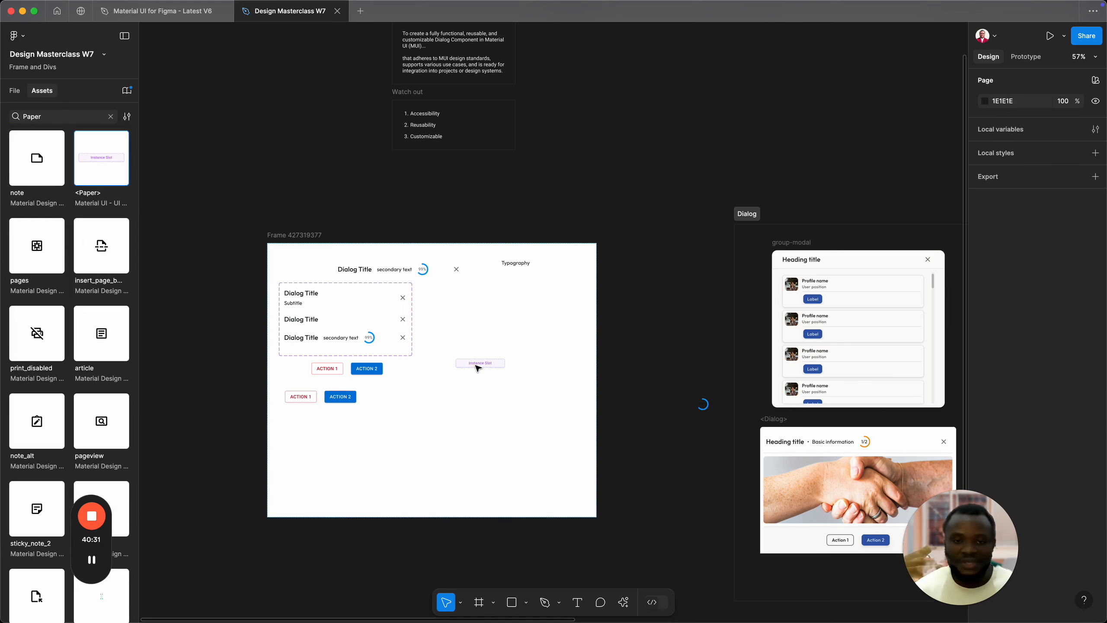
scroll(477, 367, "up", 6)
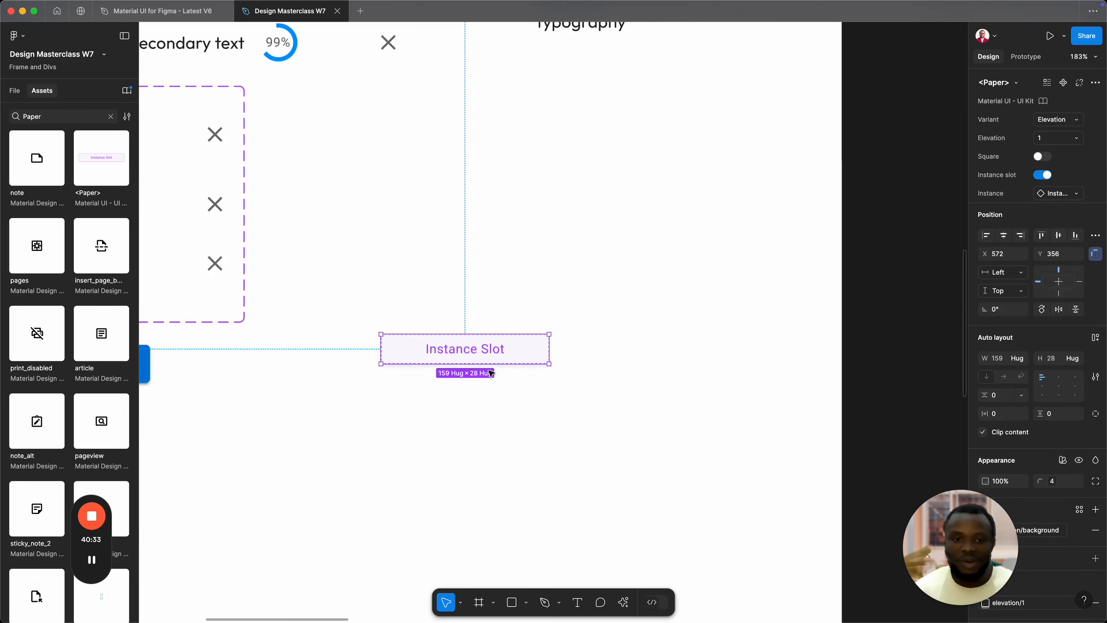
left_click(434, 426)
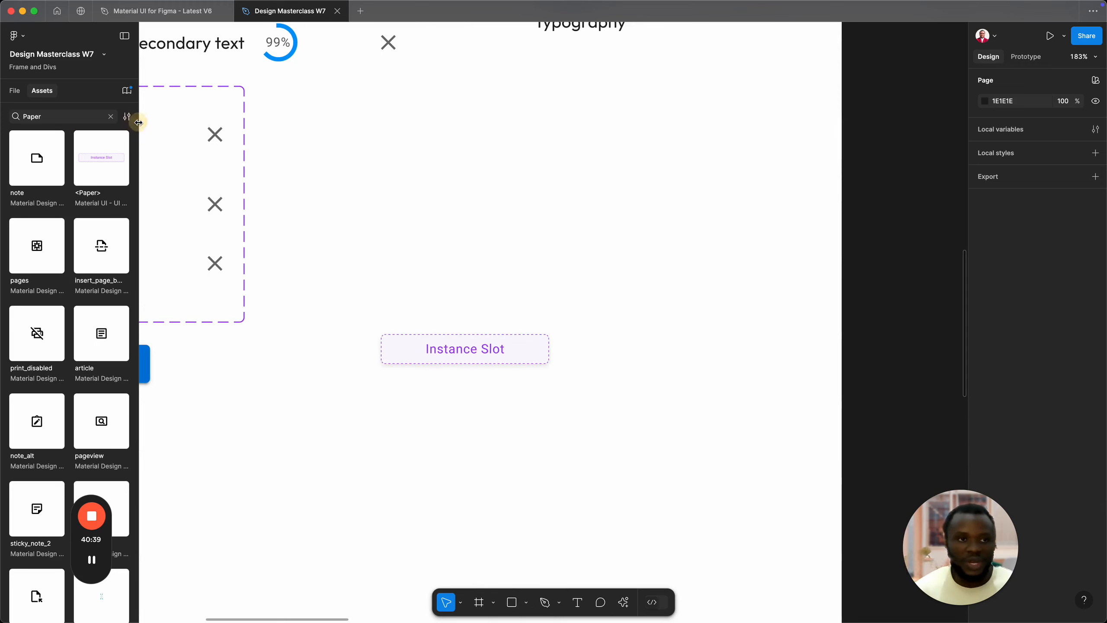
Step: Limit the asset search to the Material UI for Figma - Latest V6 library and search it for <Paper>
left_click(127, 116)
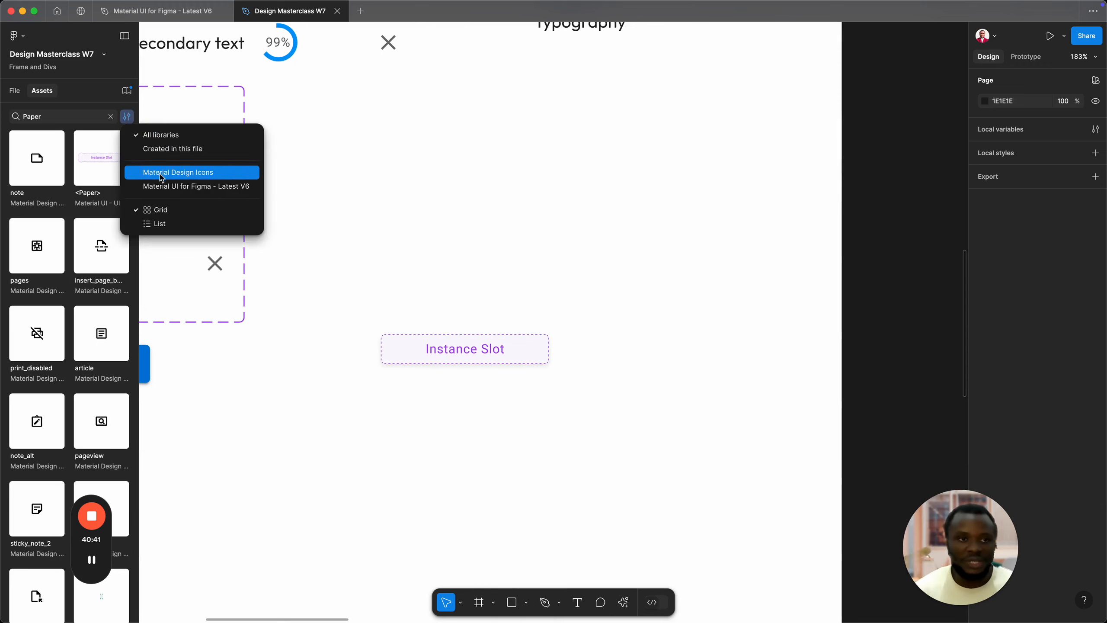
left_click(160, 191)
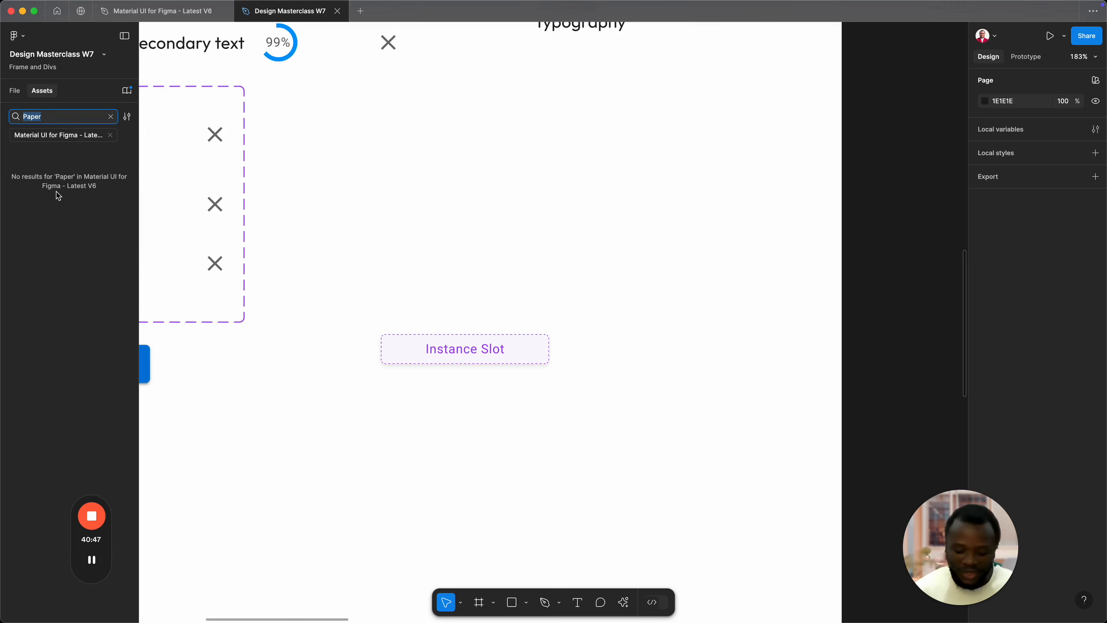
type("Paper")
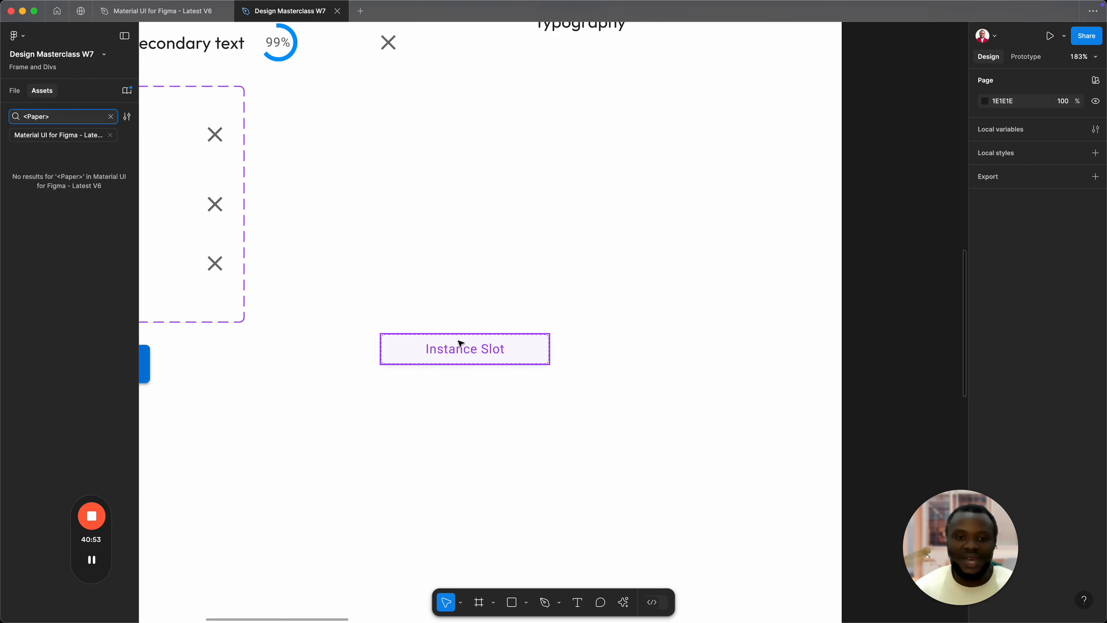
Step: Remove the placed <Paper> instance from the working frame
left_click(452, 353)
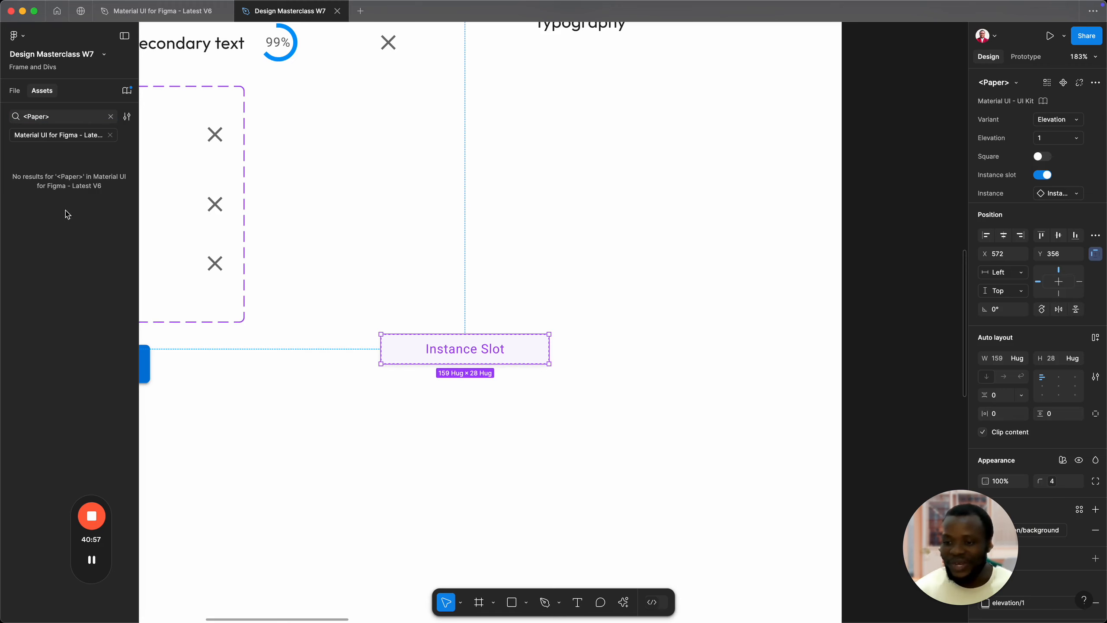
left_click(377, 355)
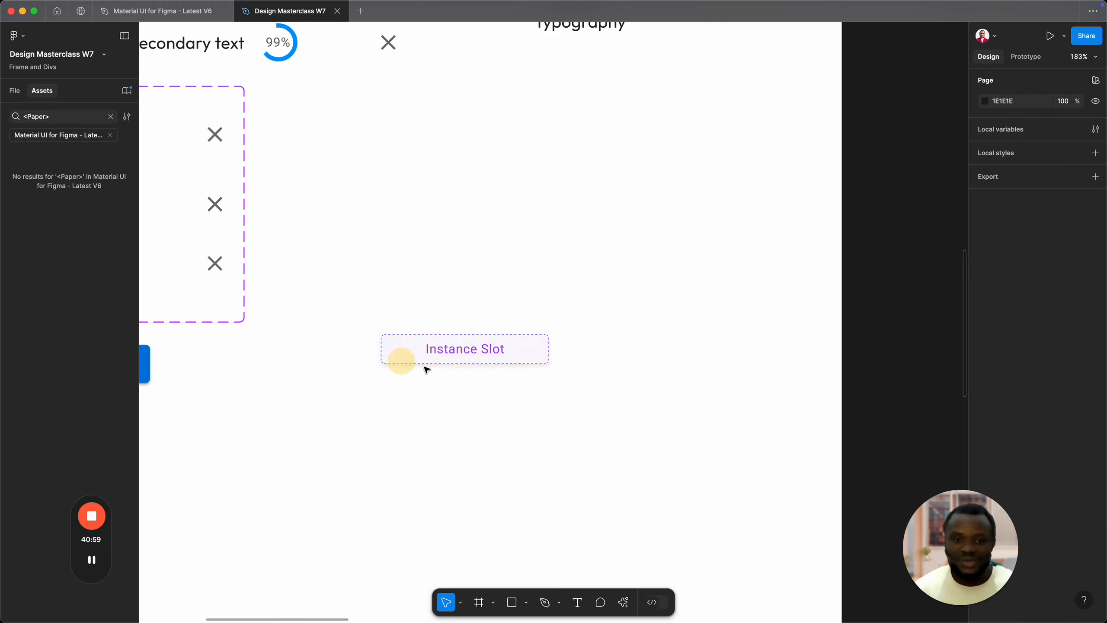
left_click(436, 386)
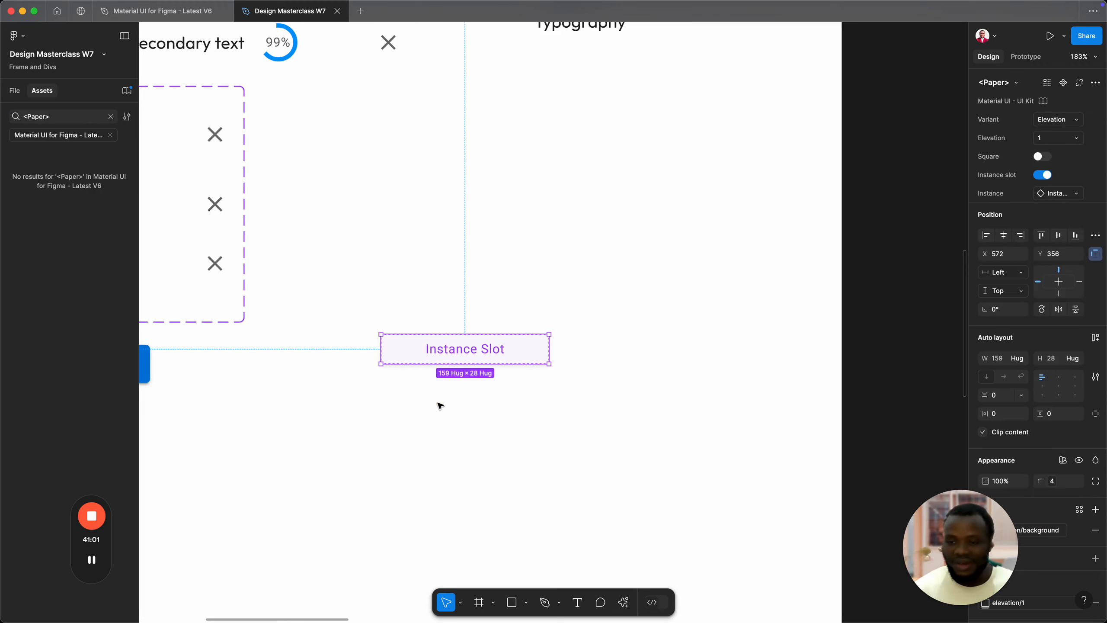
left_click(439, 405)
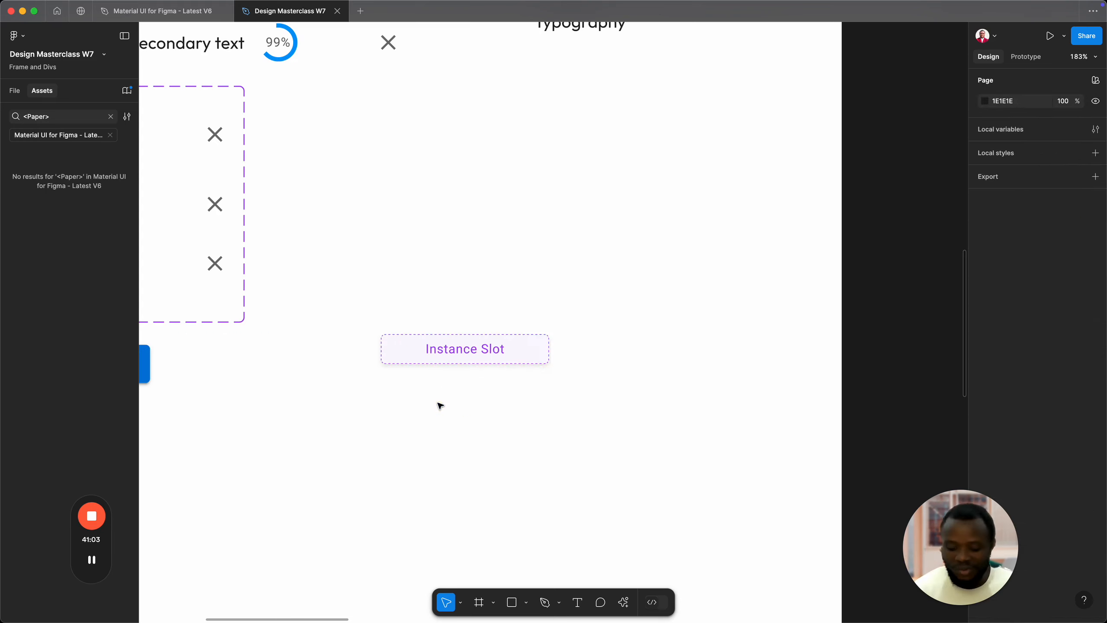
left_click(440, 351)
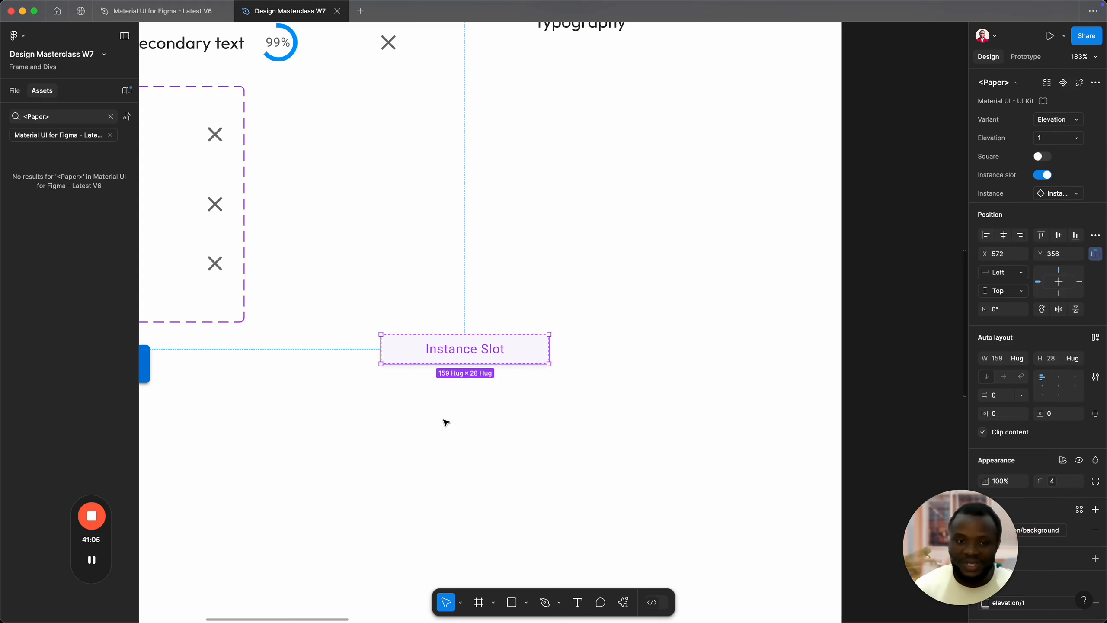
left_click(432, 408)
Step: Draw a nested frame about 251 × 220 in the empty area beside the DialogHeader component set
key("f")
mouse_move(332, 211)
left_mouse_down()
mouse_move(581, 439)
mouse_move(600, 411)
mouse_move(598, 444)
left_mouse_up()
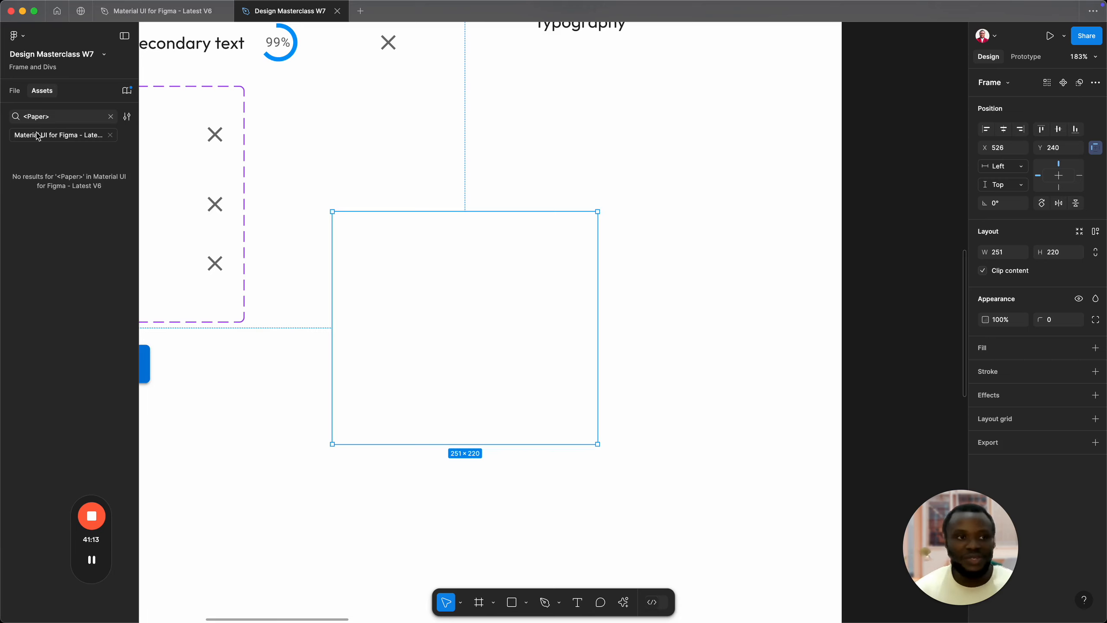
Step: Search the Material UI for Figma - Latest V6 library for <Box>
left_click(42, 113)
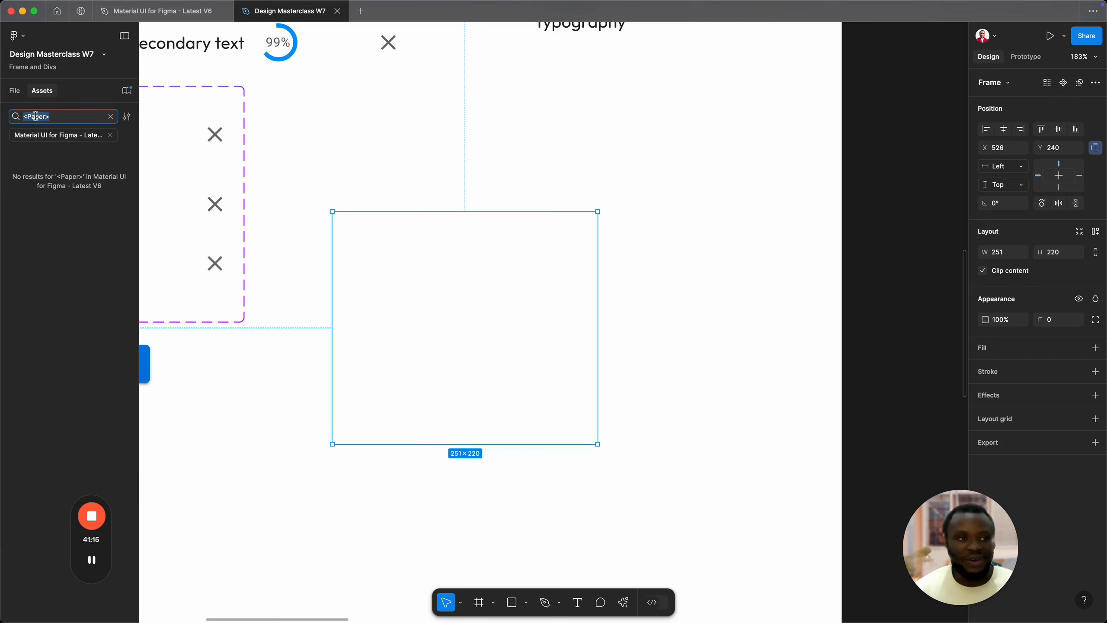
left_click(35, 116)
type("Box>")
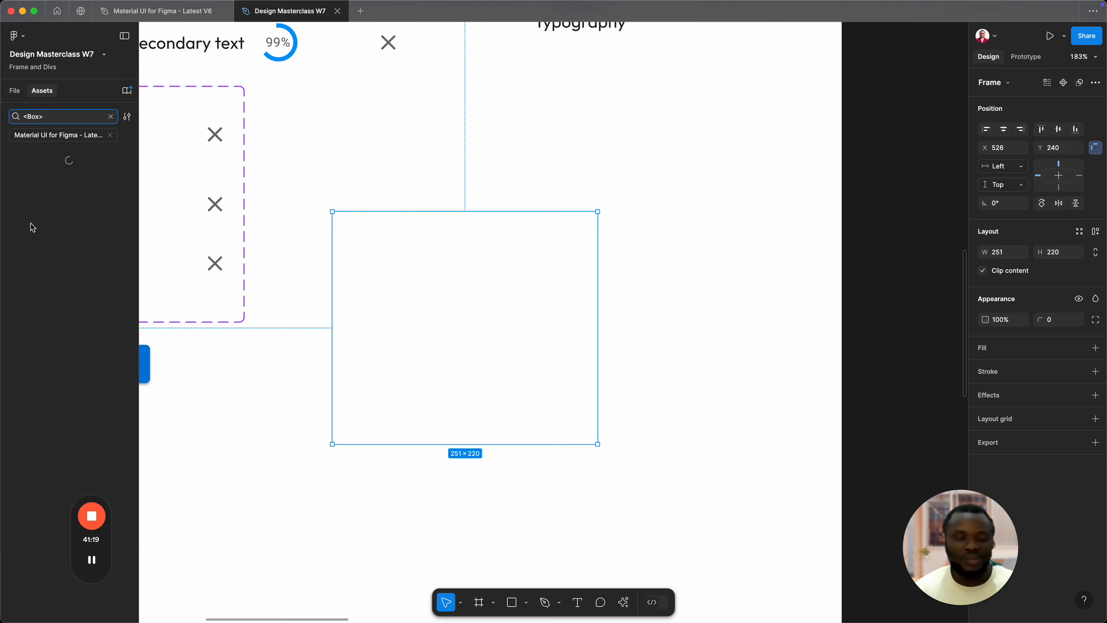
Step: Add auto layout to the new nested frame and resize it to a fixed size of about 255 × 213
left_click(14, 90)
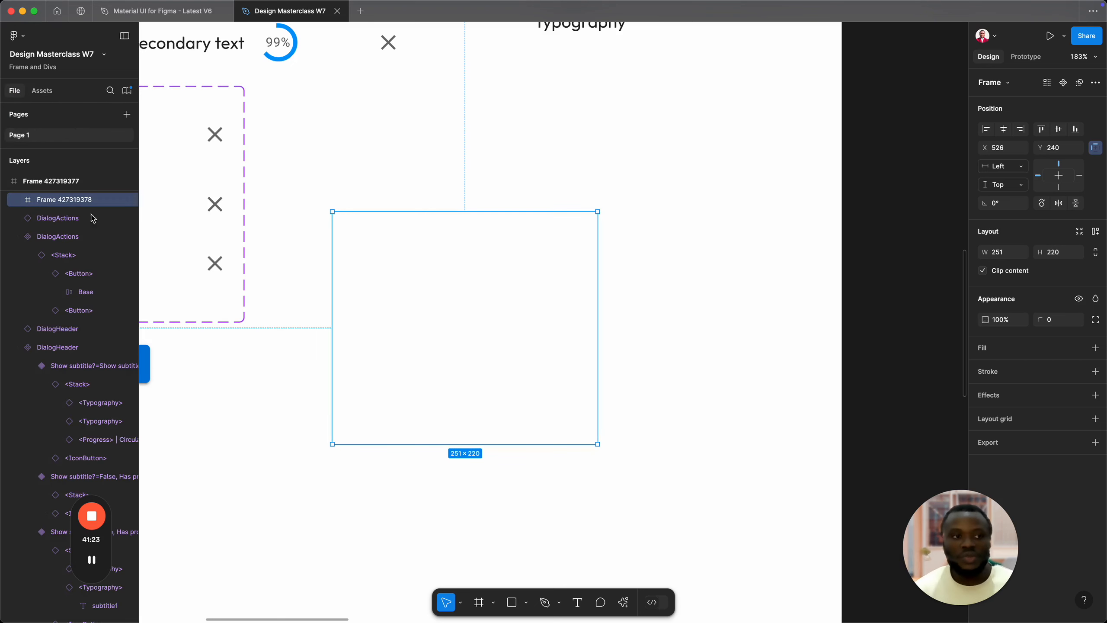
left_click(1096, 231)
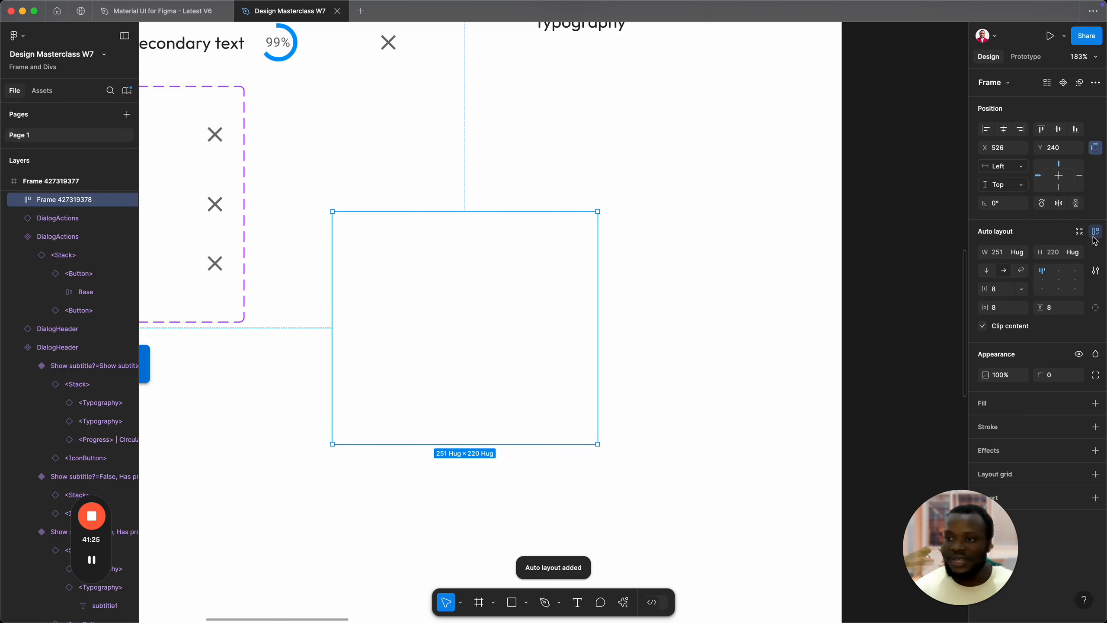
mouse_move(600, 441)
left_mouse_down()
mouse_move(524, 366)
mouse_move(595, 445)
mouse_move(558, 371)
mouse_move(602, 436)
left_mouse_up()
Step: Rename the new auto layout frame as Paper
double_click(87, 201)
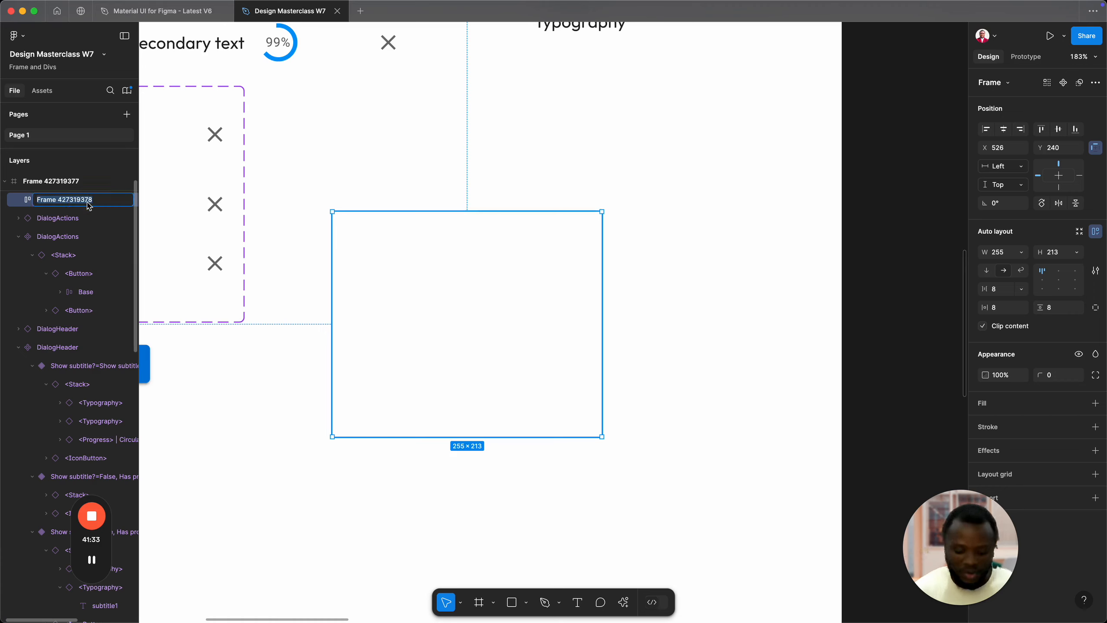
type("Paper")
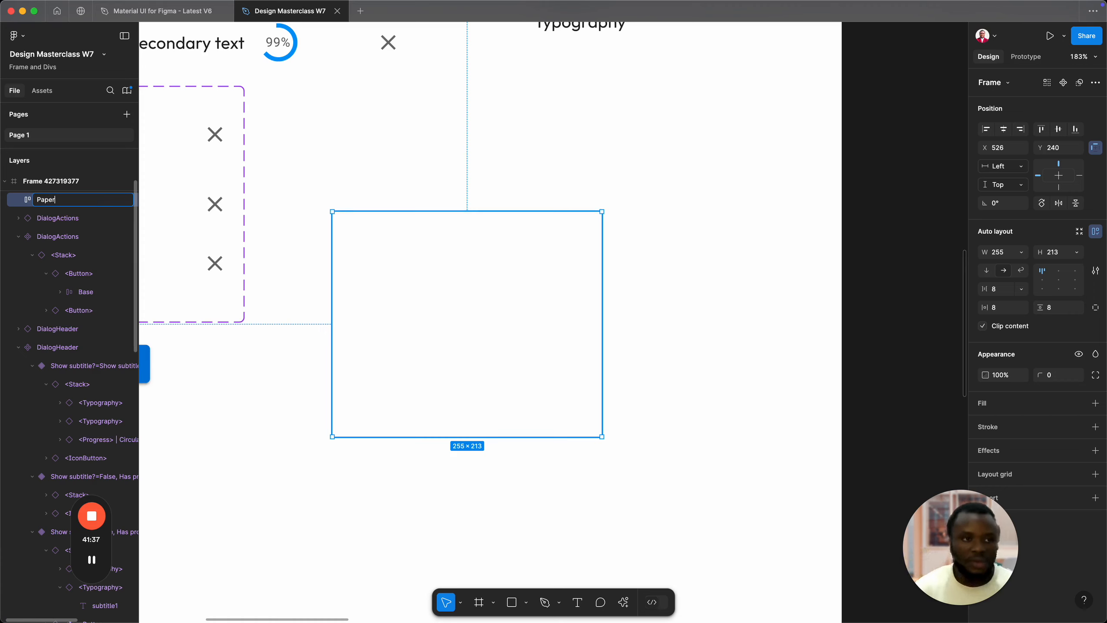
key("Return")
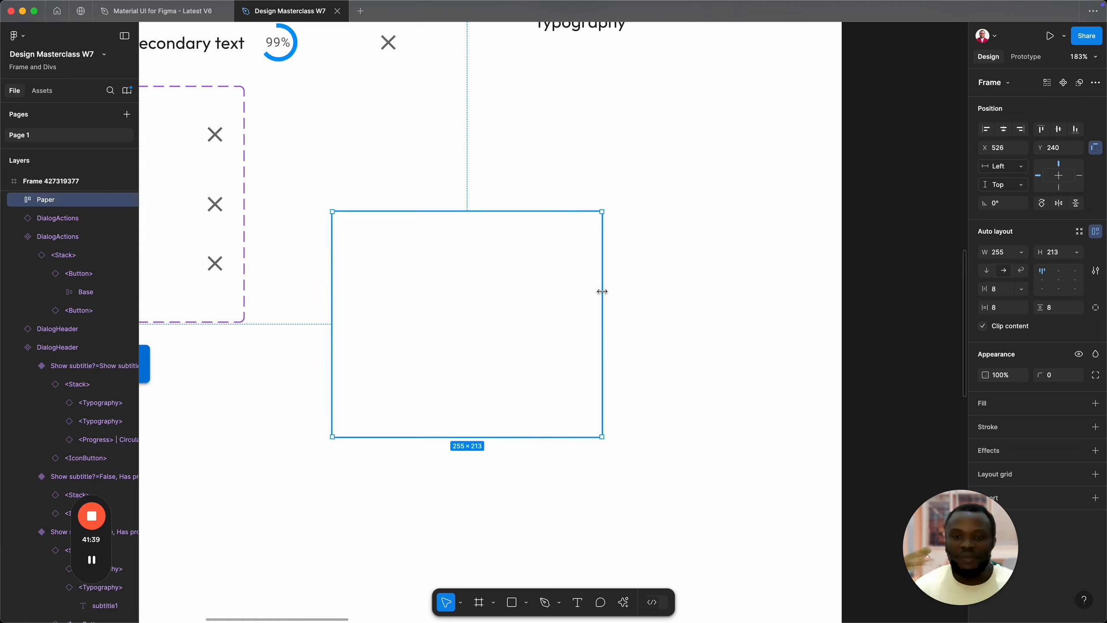
left_click(630, 293)
left_click(551, 320)
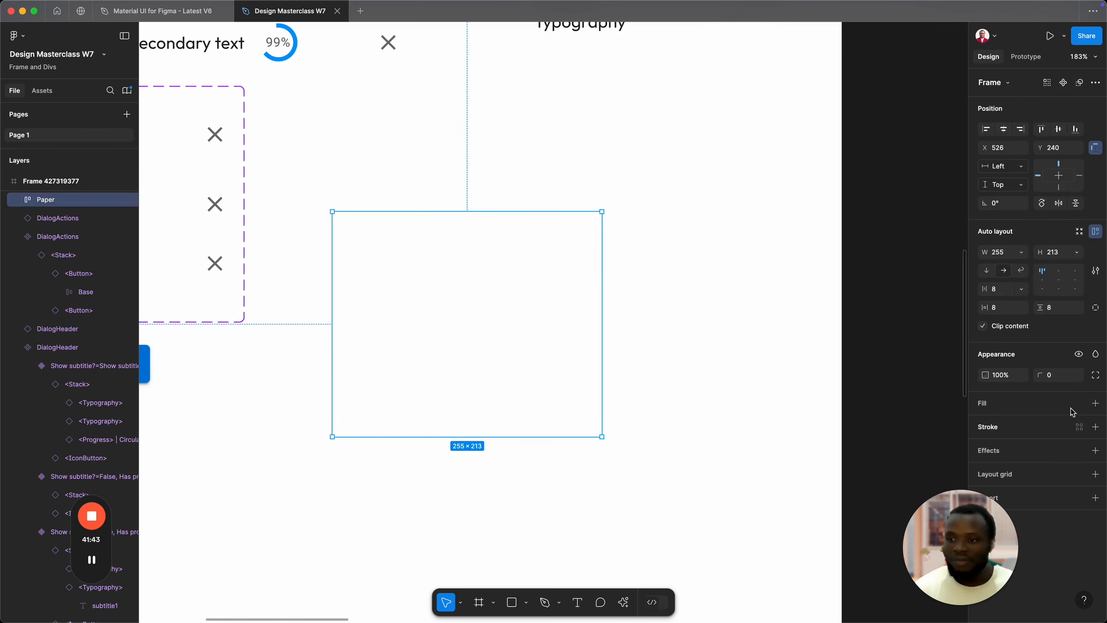
left_click(1075, 407)
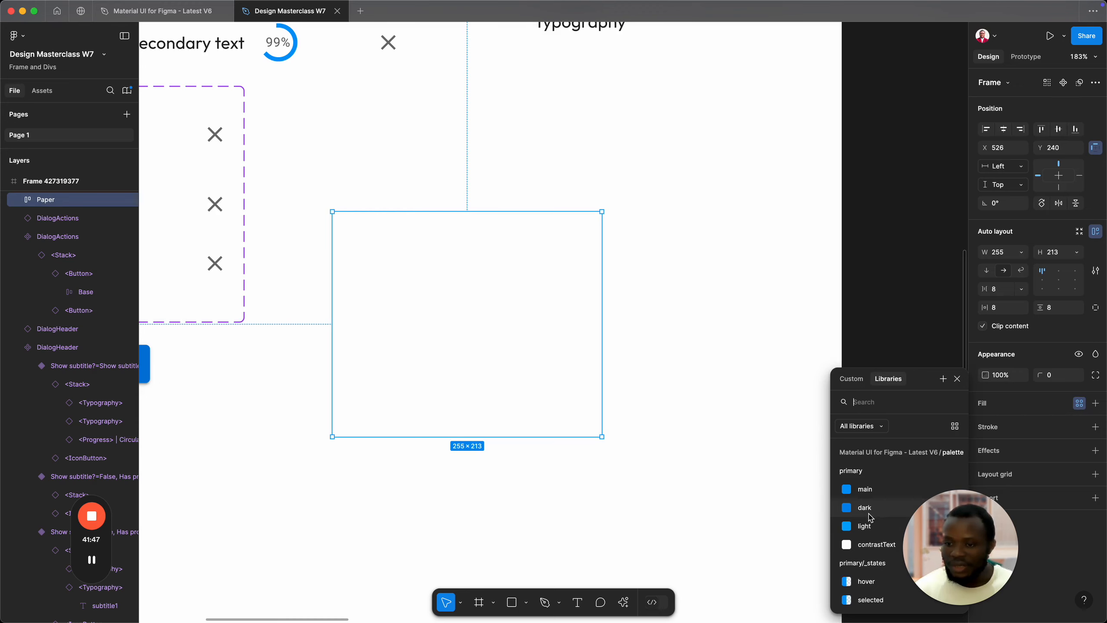
left_click_drag(932, 529, 1007, 529)
scroll(887, 502, "down", 5)
scroll(889, 500, "up", 5)
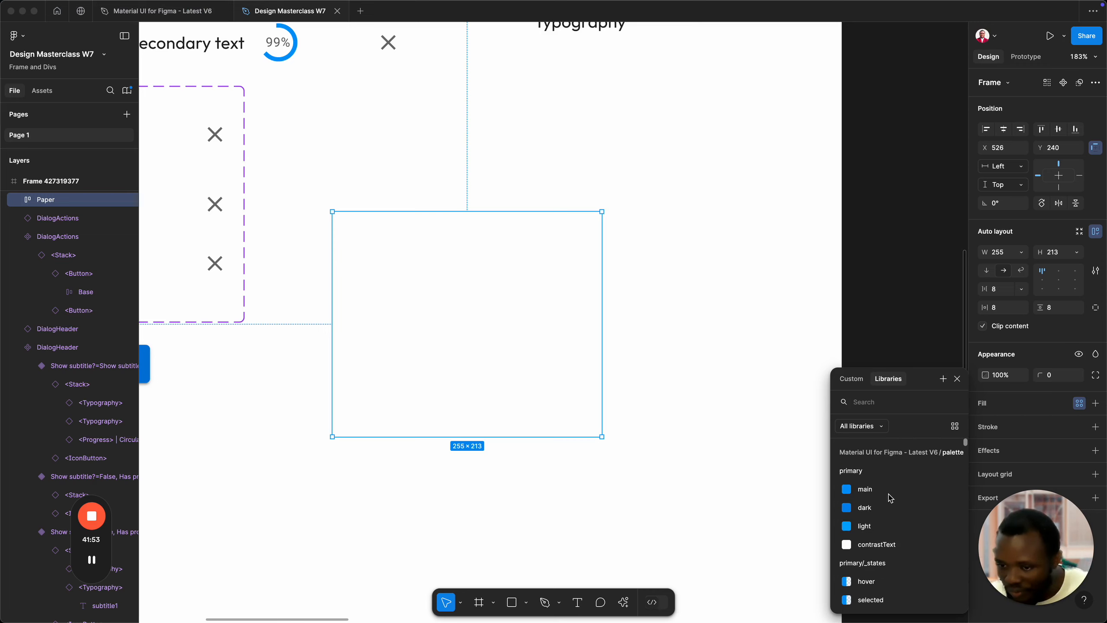
scroll(890, 496, "down", 2)
scroll(895, 514, "down", 5)
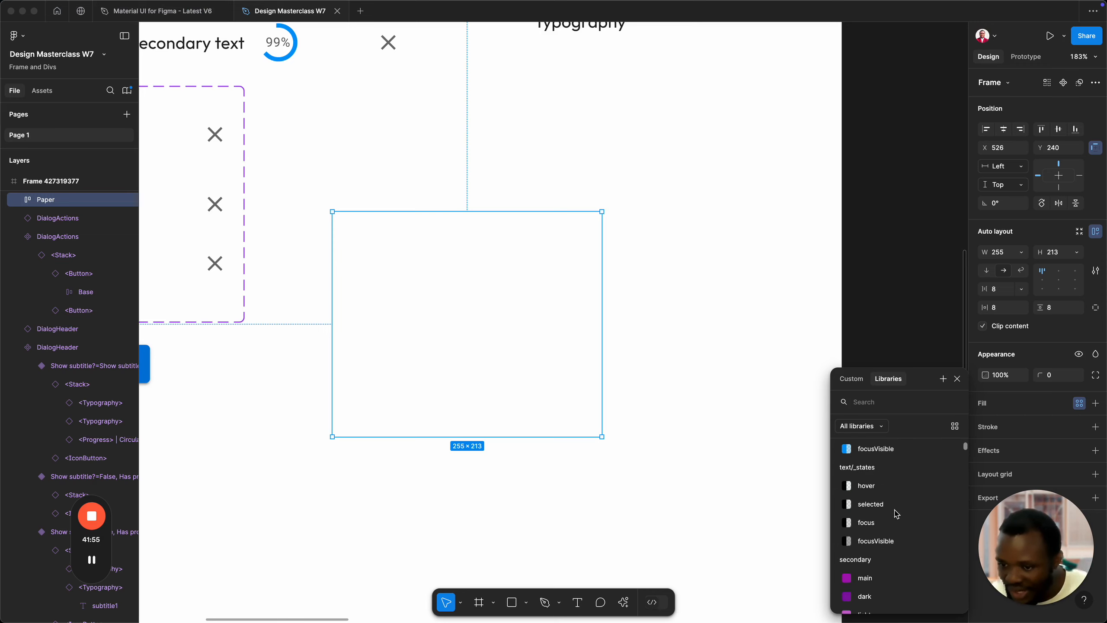
scroll(895, 514, "down", 2)
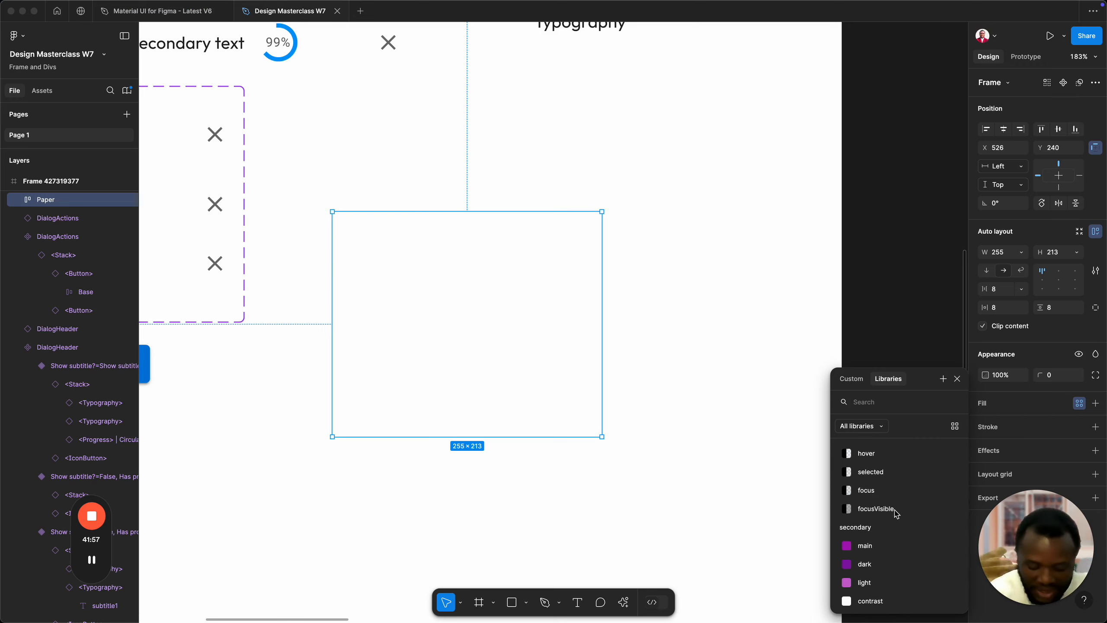
left_click(885, 401)
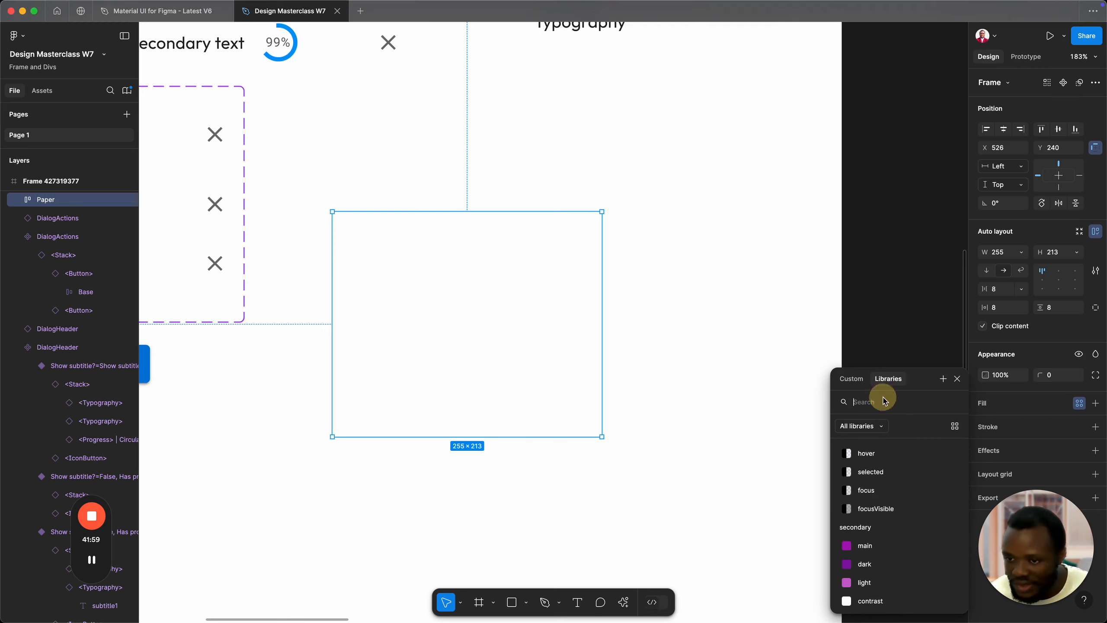
type("out")
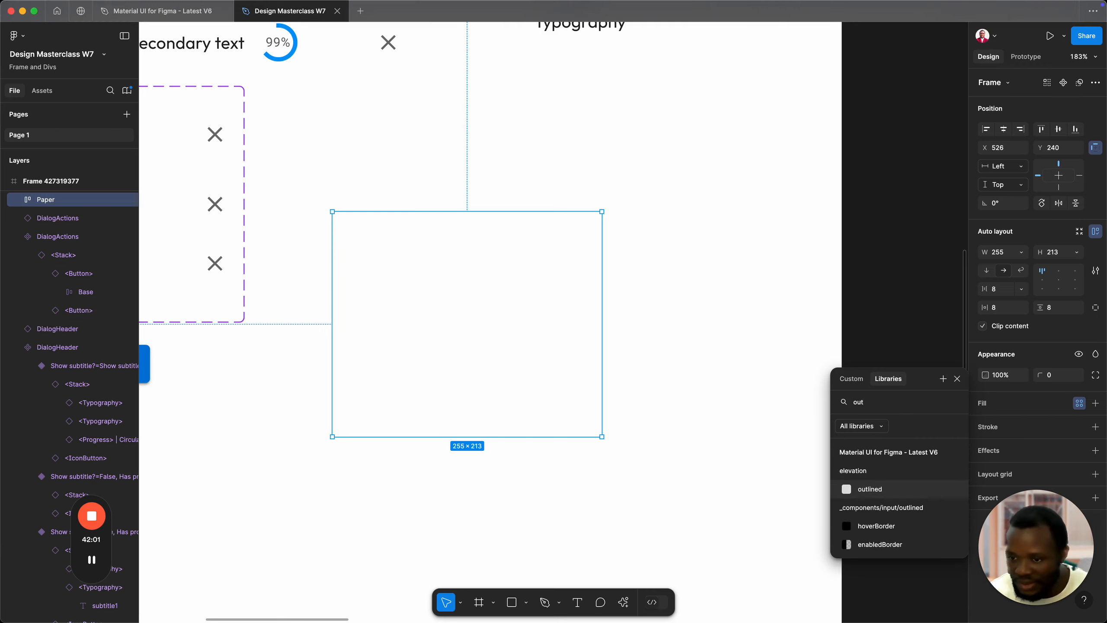
left_click(894, 546)
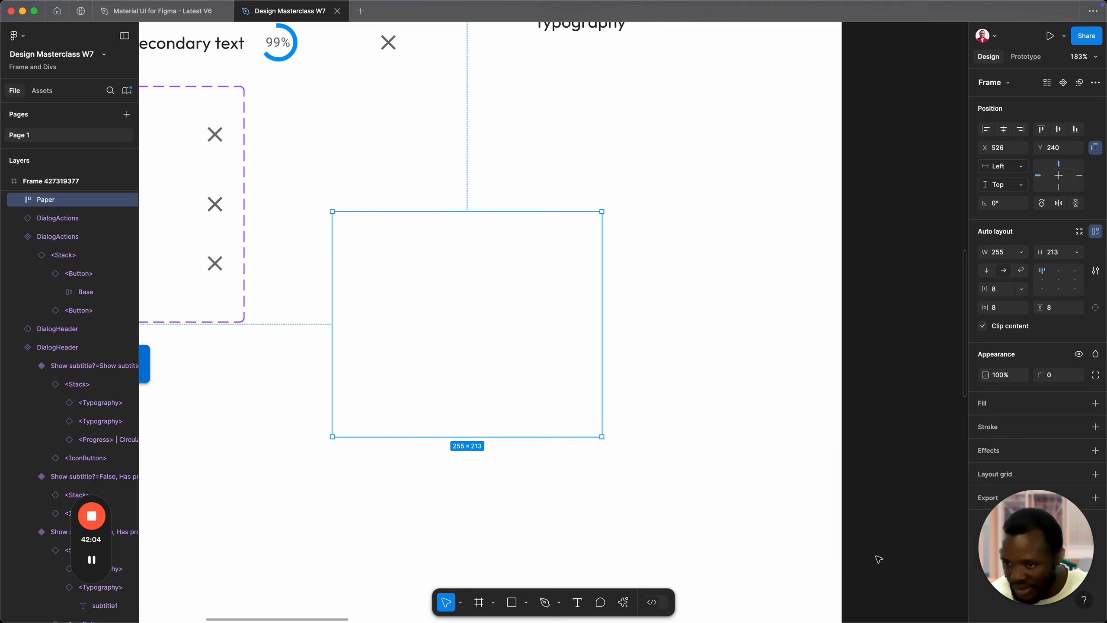
left_click(752, 534)
Step: Add an inside stroke of 1 to the Paper frame using the library's divider colour
left_click(467, 321)
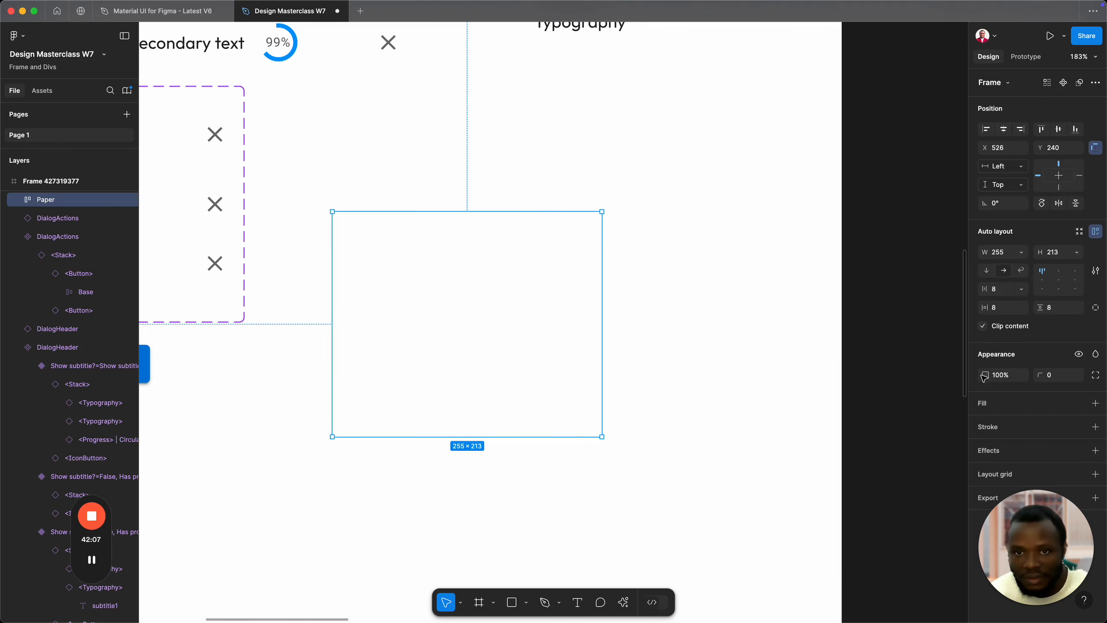
left_click(1080, 426)
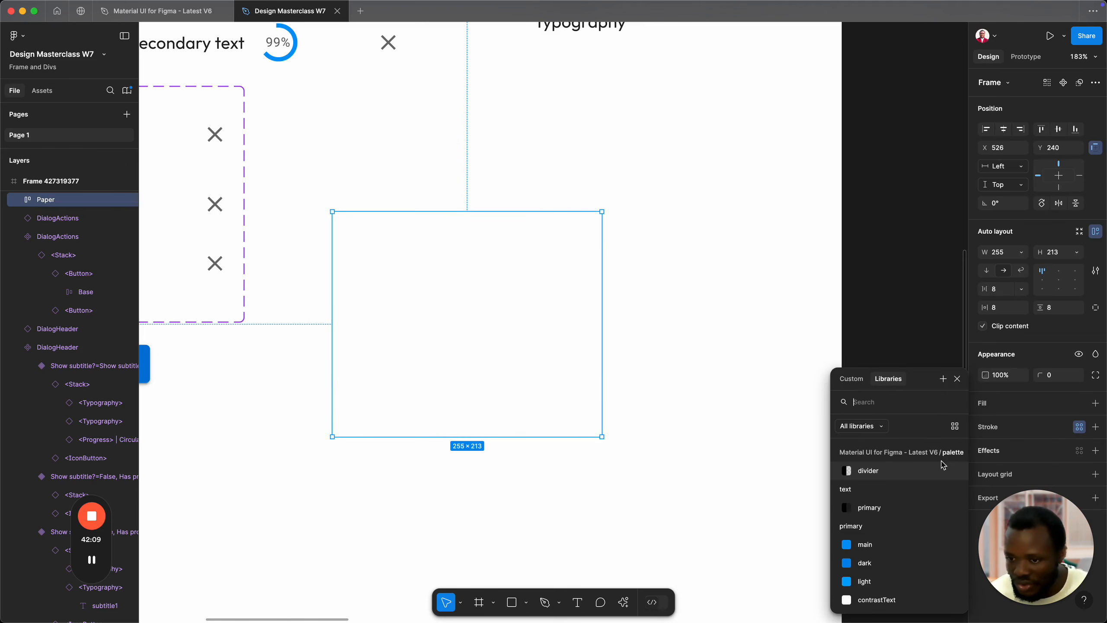
left_click(814, 487)
left_click(798, 482)
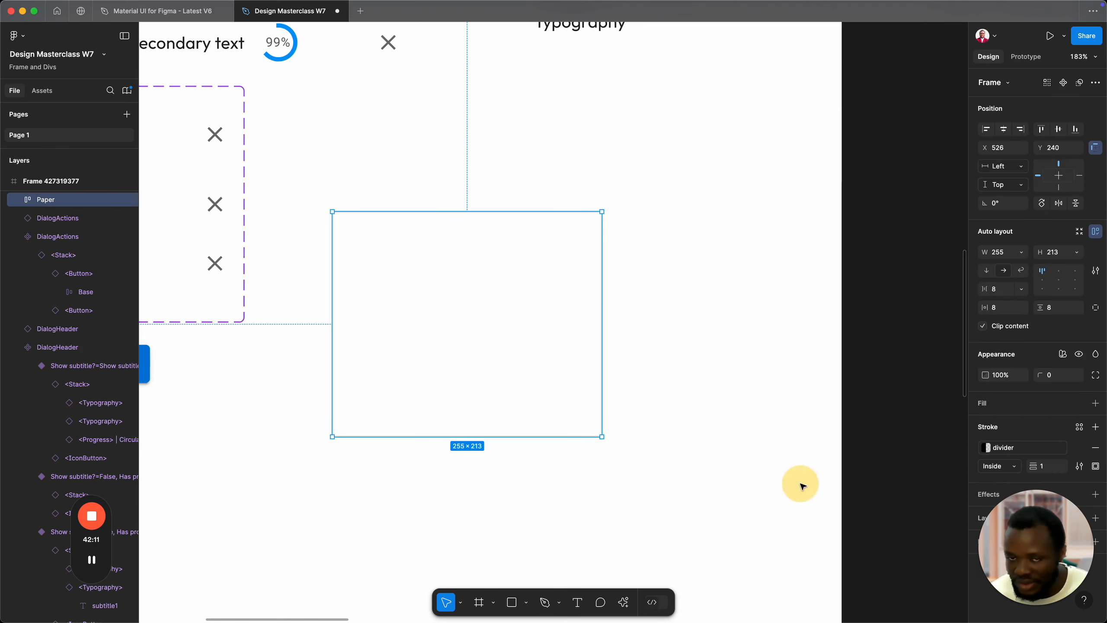
Step: Change the Paper frame's stroke colour to the outlinedBorder variable under common/black_states in the Material UI library
left_click(548, 376)
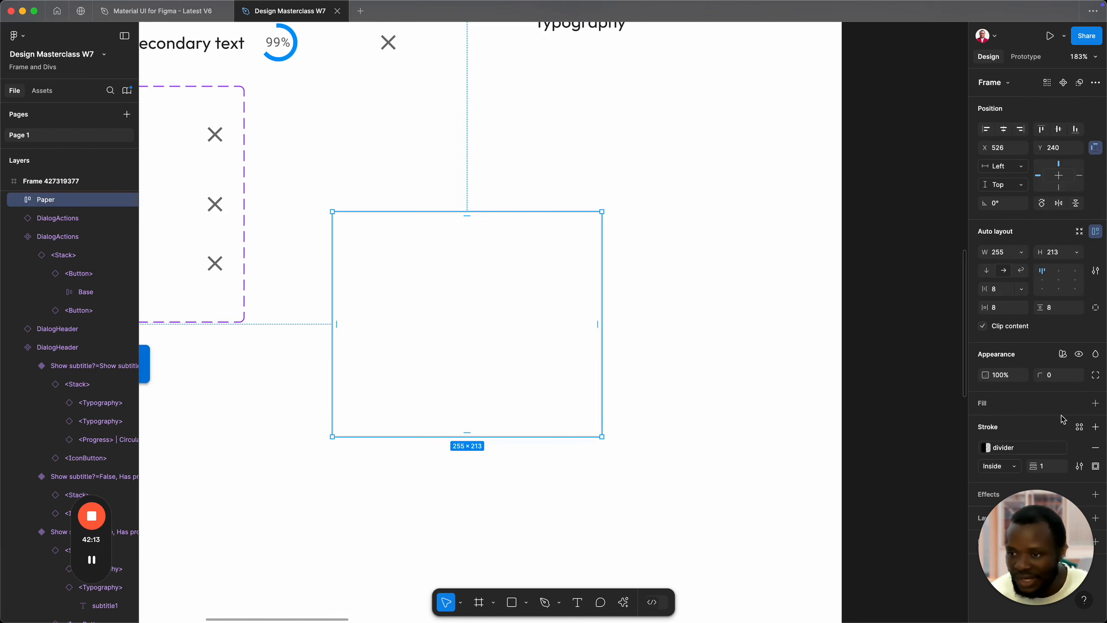
left_click(1077, 449)
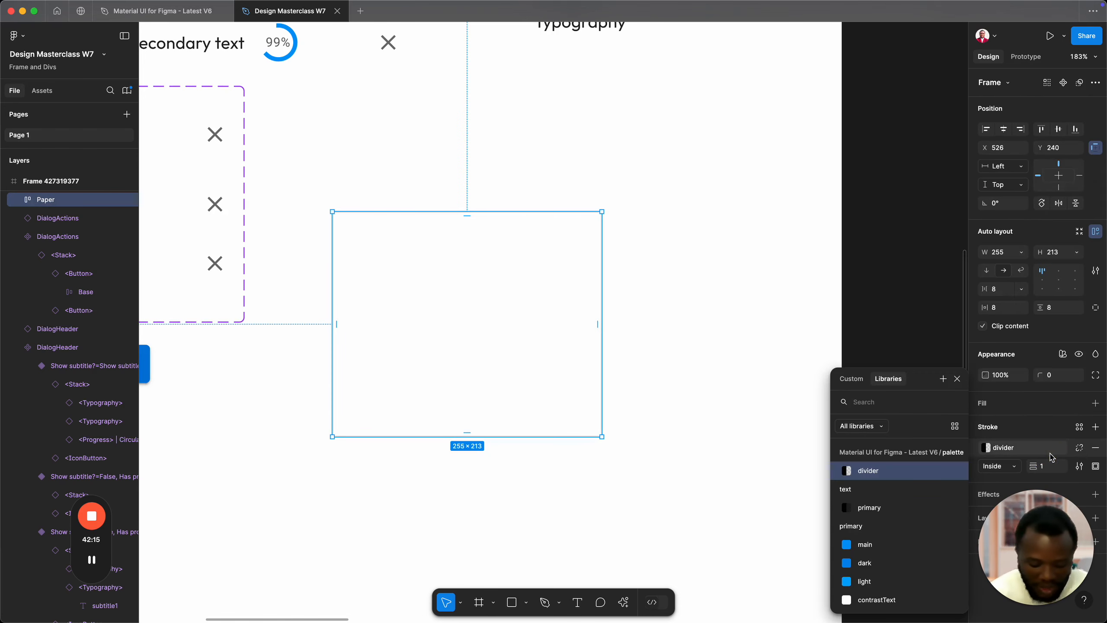
type("outline")
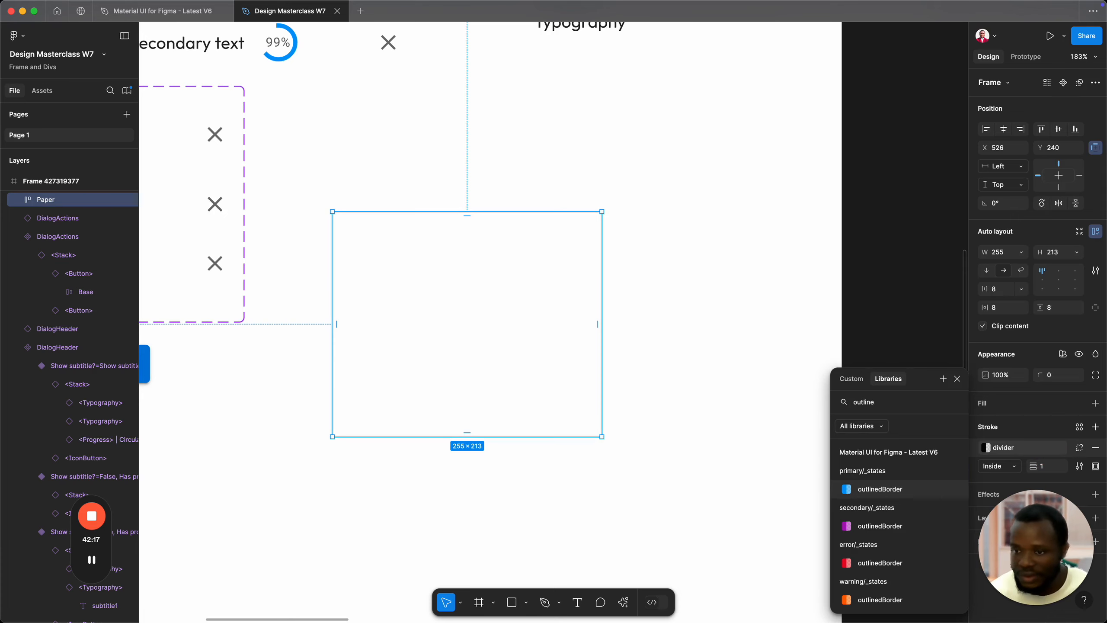
scroll(864, 530, "down", 5)
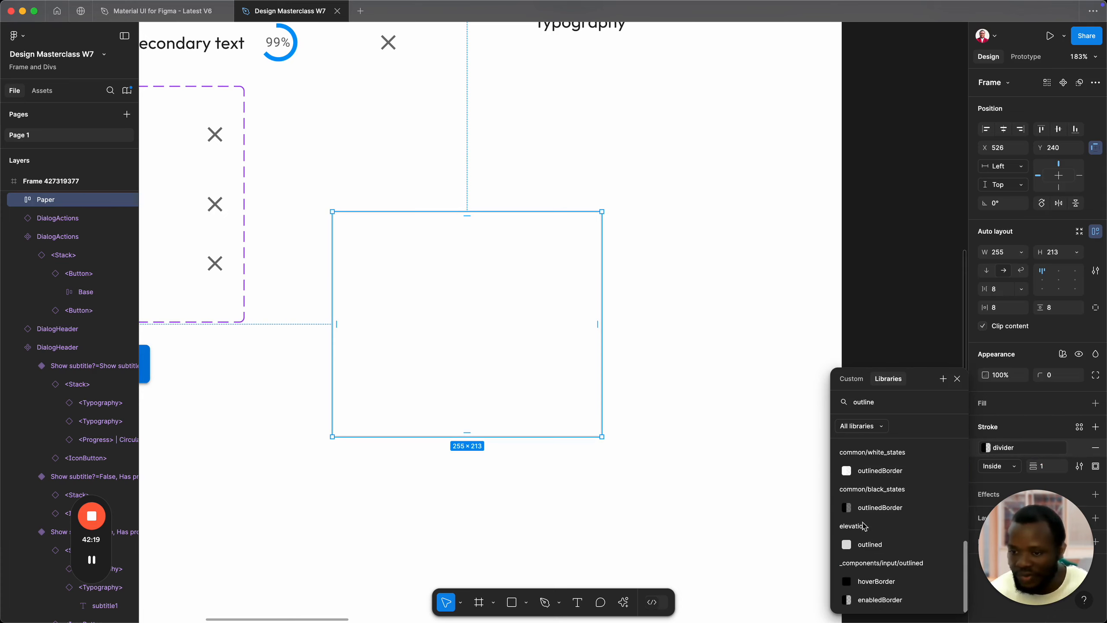
left_click(866, 508)
left_click(658, 467)
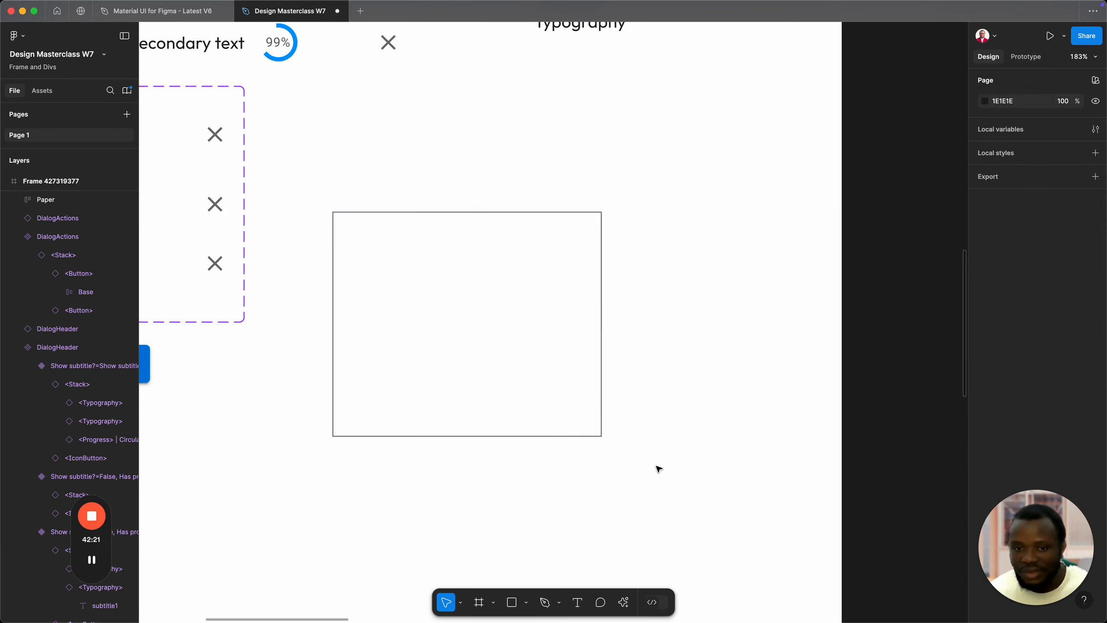
Step: Set the Paper frame's corner radius to the Material UI library's spacing variable 2 (16)
left_click(546, 339)
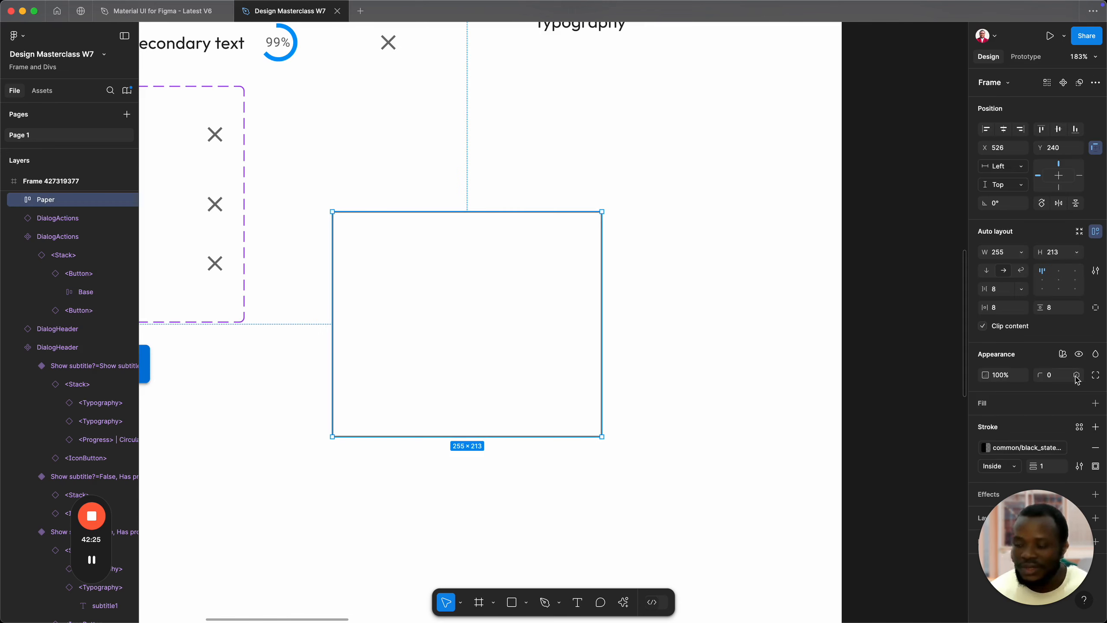
left_click(1076, 376)
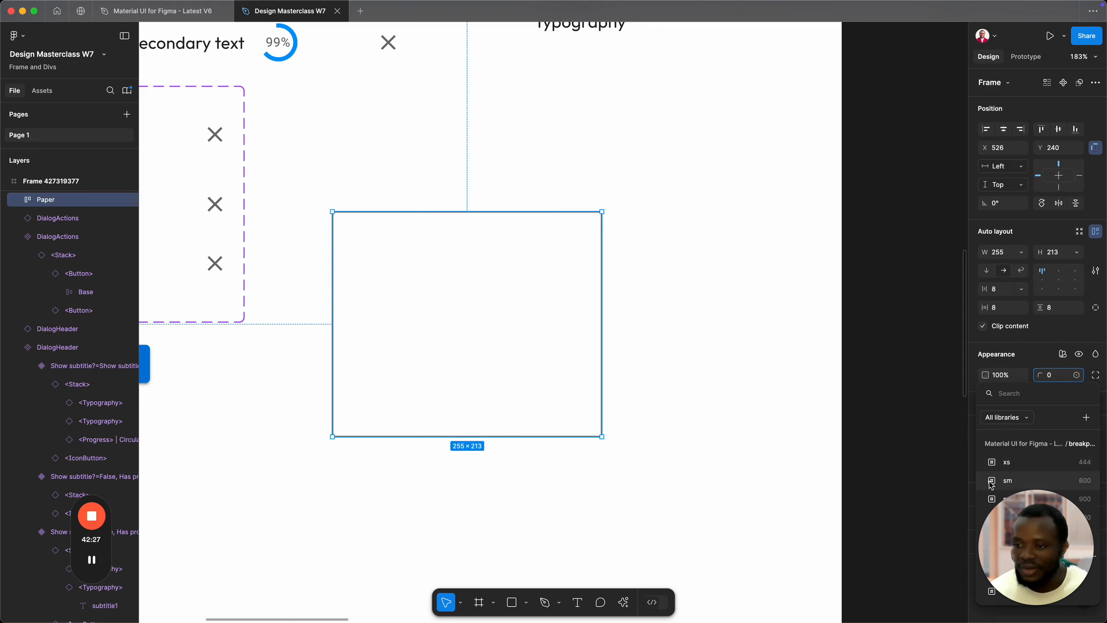
scroll(1034, 547, "down", 2)
left_click(1025, 548)
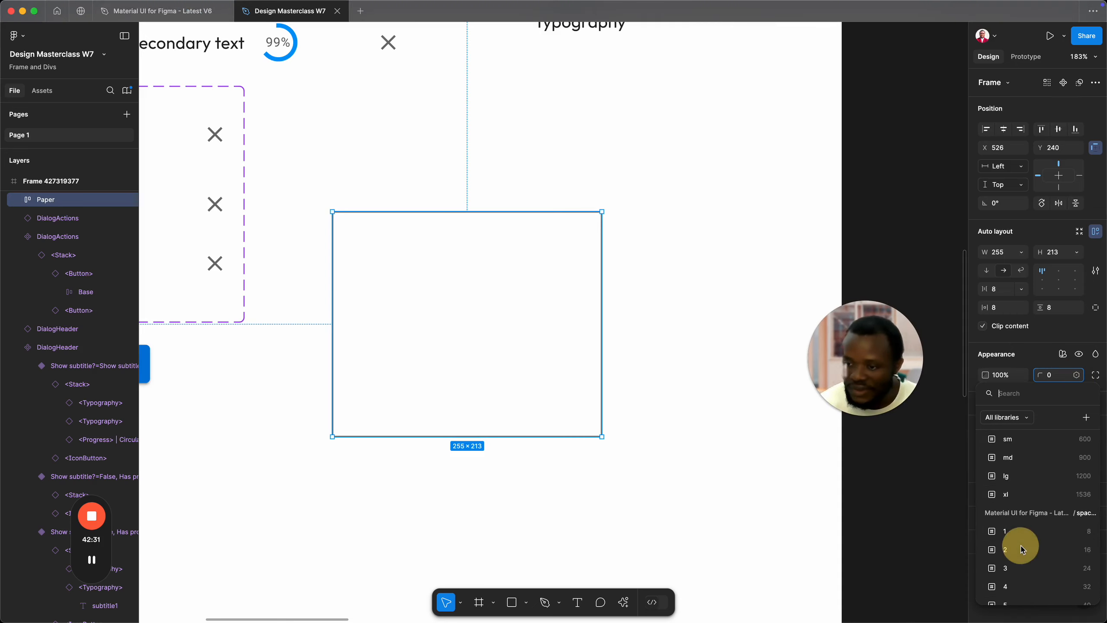
Step: Set the Paper frame's corner radius to 16
left_click(1022, 549)
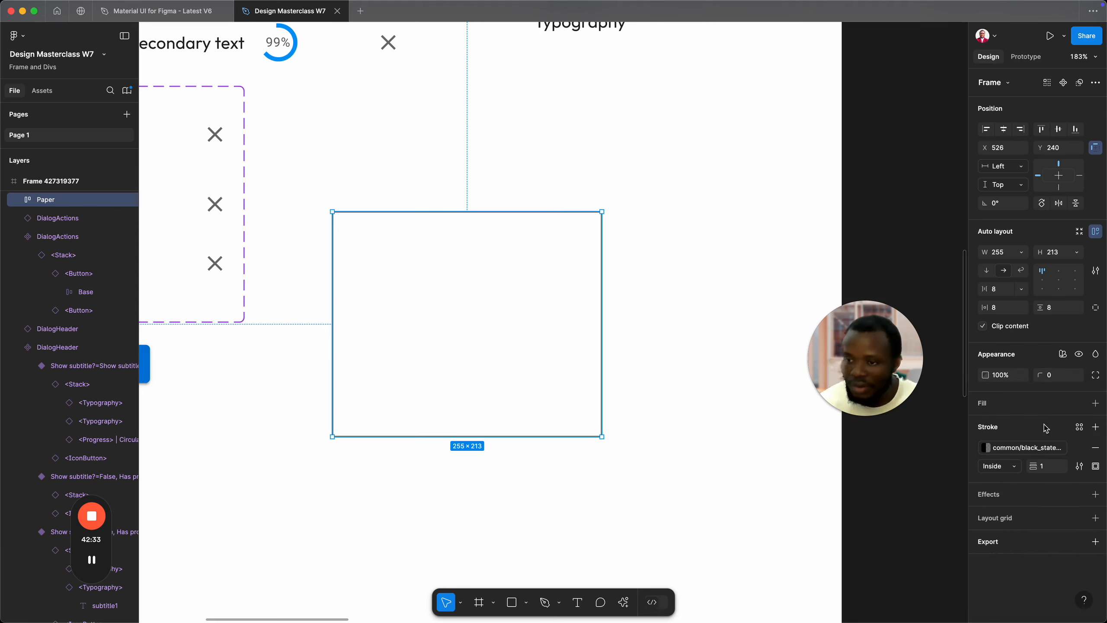
left_click(1055, 375)
type("16")
key("Return")
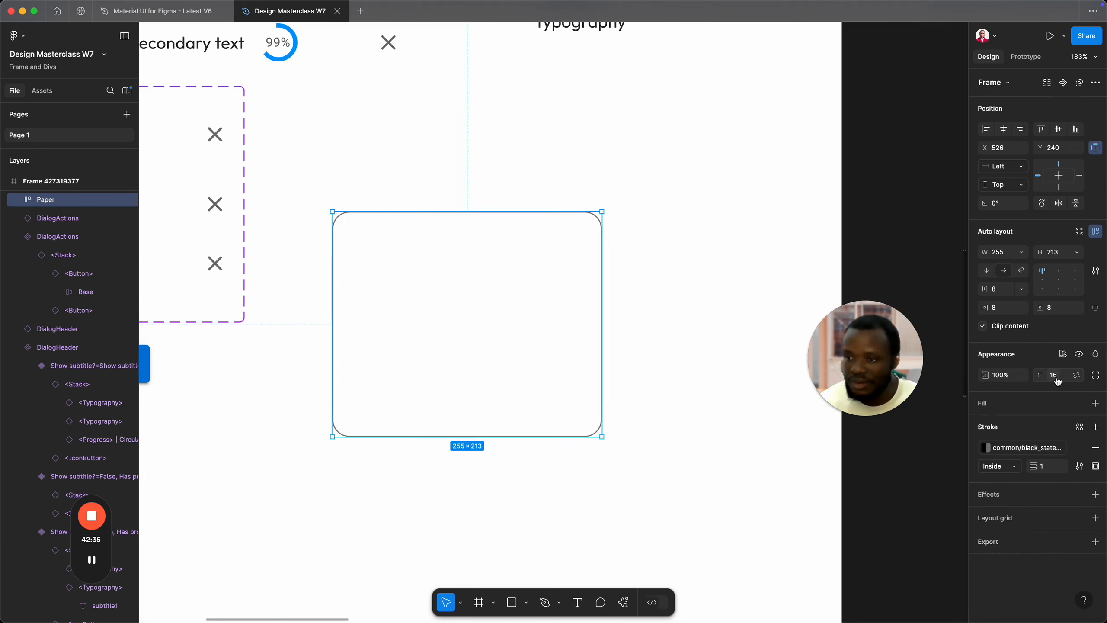
Step: Bind the Paper frame's corner radius to the library spacing variable 1 (8)
left_click(1064, 376)
left_click(1026, 517)
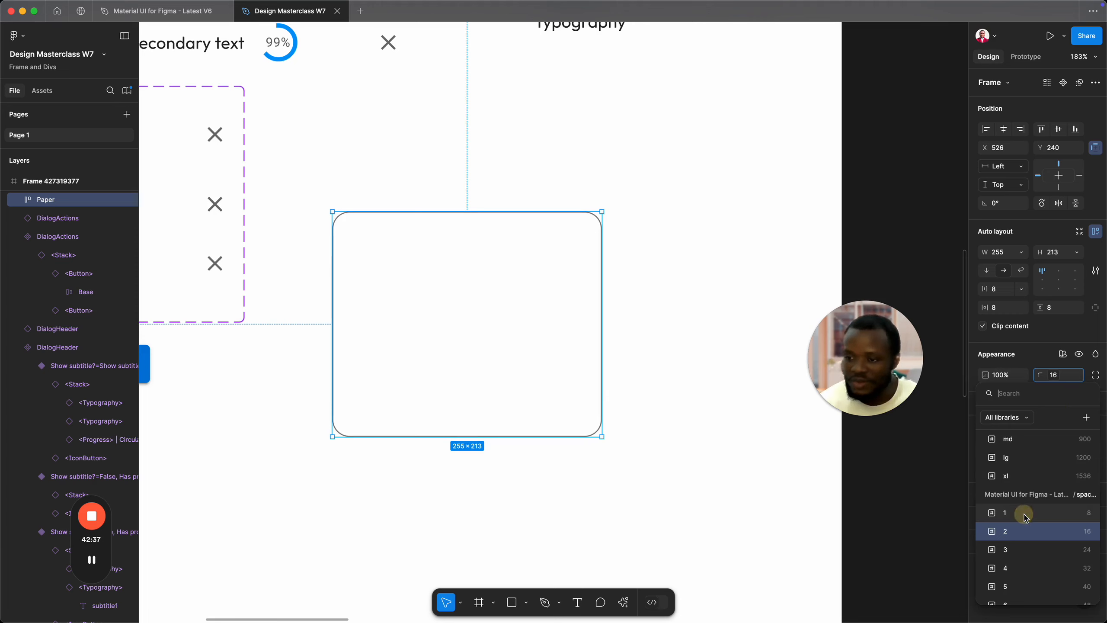
left_click_drag(865, 394, 870, 315)
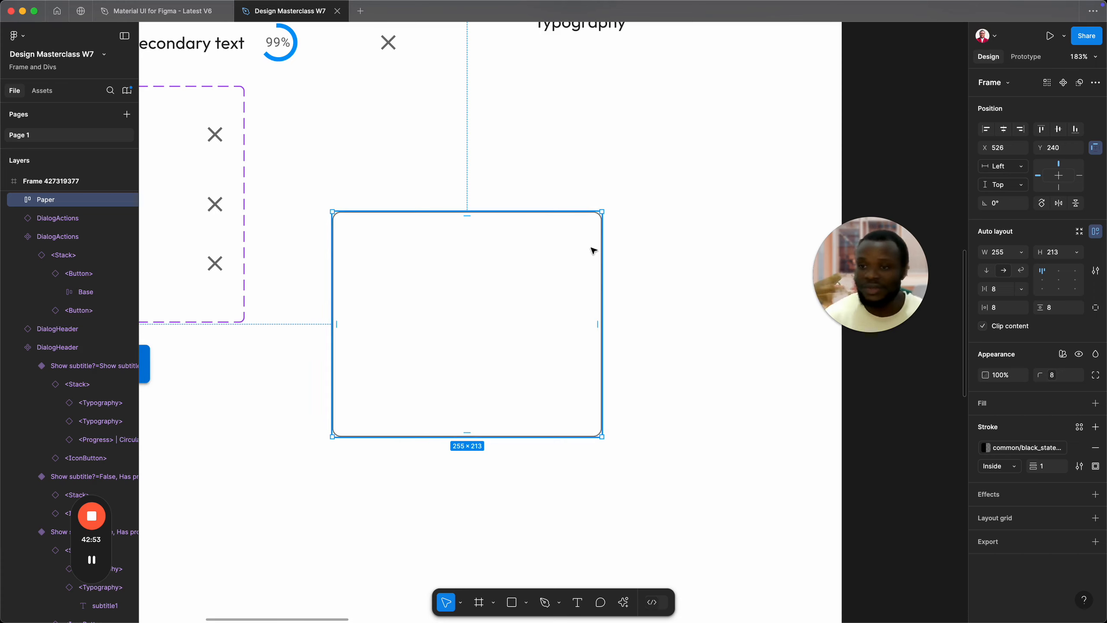
left_click(630, 264)
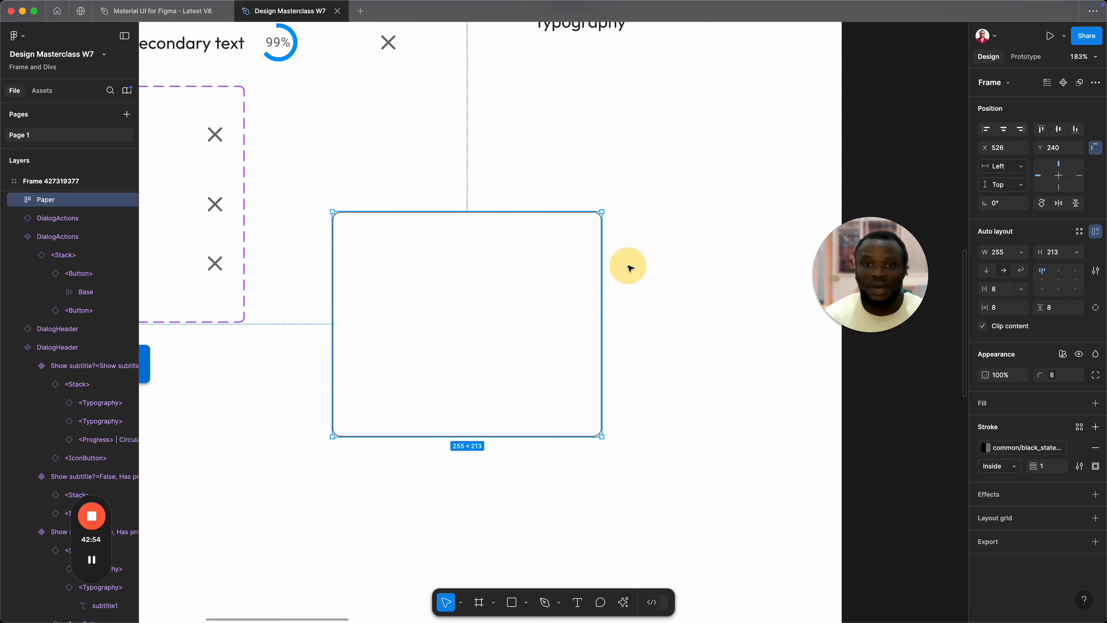
left_click(586, 215)
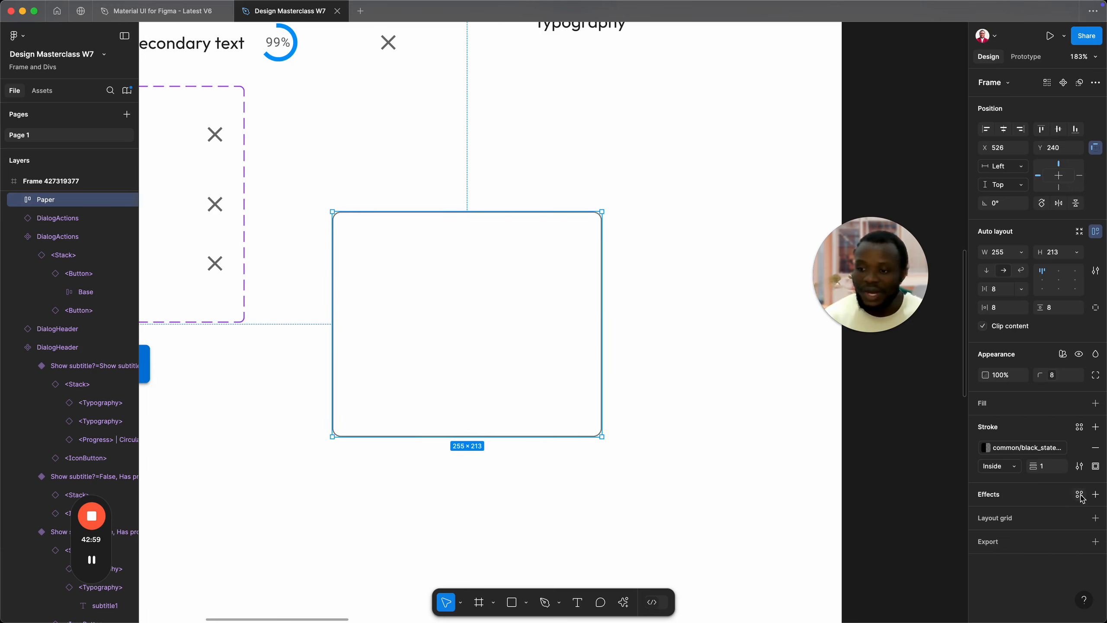
Step: Try the elevation effect styles 5, 20 and 24 on the Paper frame
left_click(1081, 495)
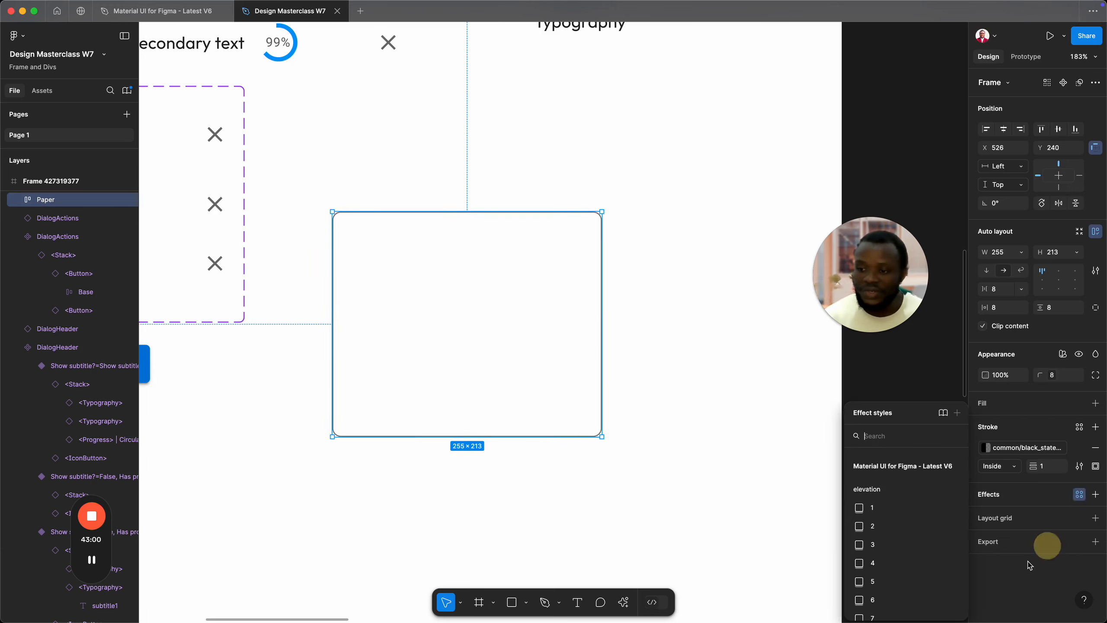
left_click(890, 584)
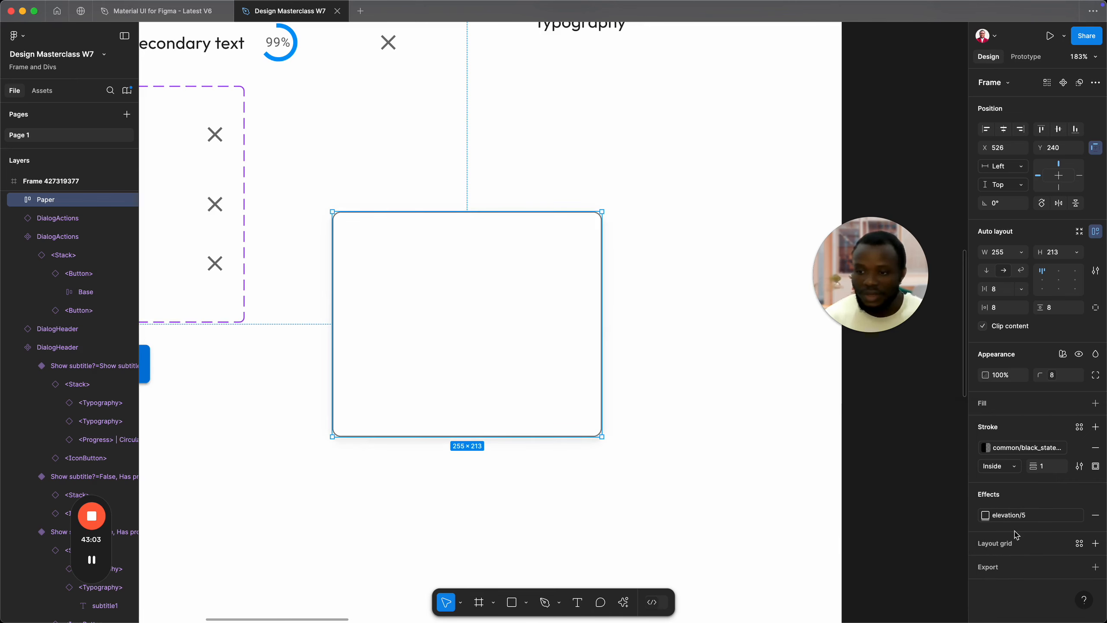
left_click(1011, 516)
scroll(910, 550, "down", 5)
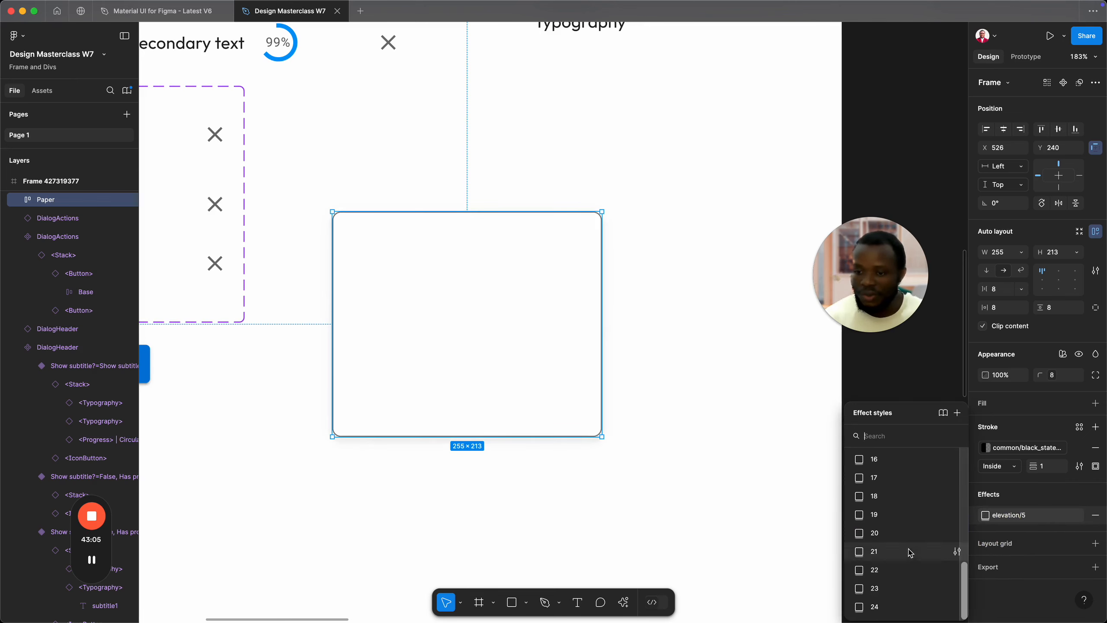
left_click(875, 533)
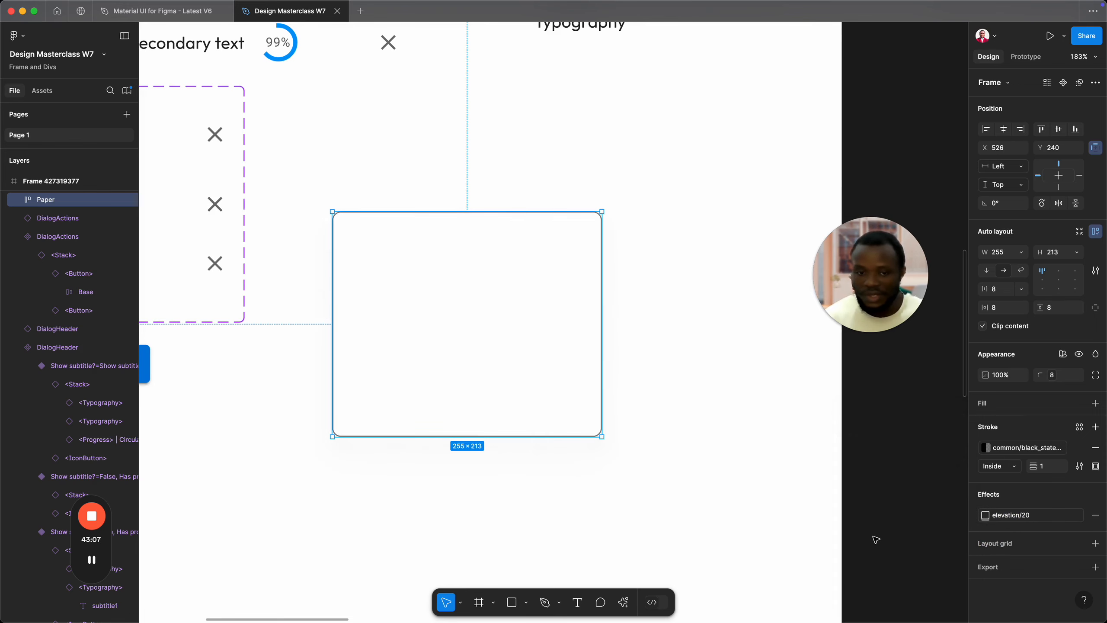
left_click(1013, 520)
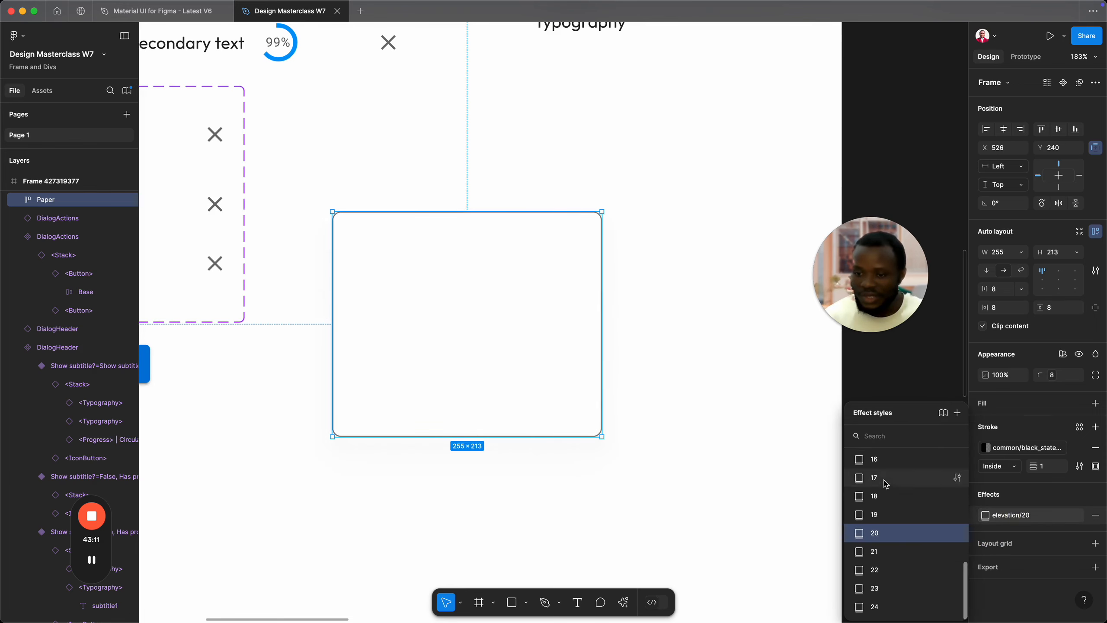
left_click(894, 607)
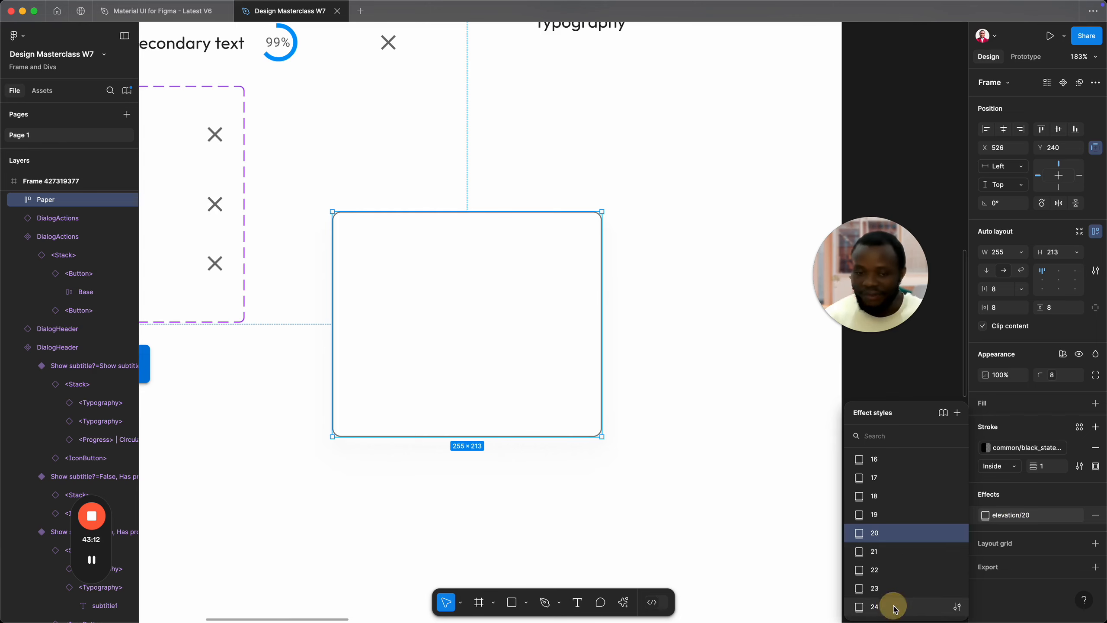
Step: Switch the Paper frame's effect style to elevation/4
left_click(1008, 516)
scroll(901, 480, "up", 10)
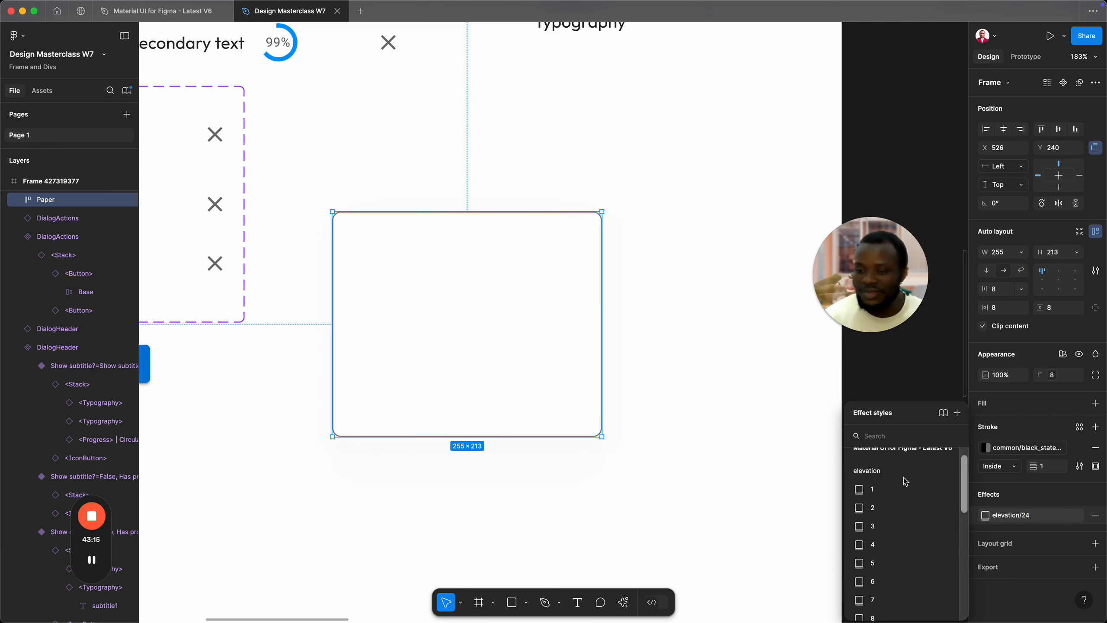
left_click(878, 548)
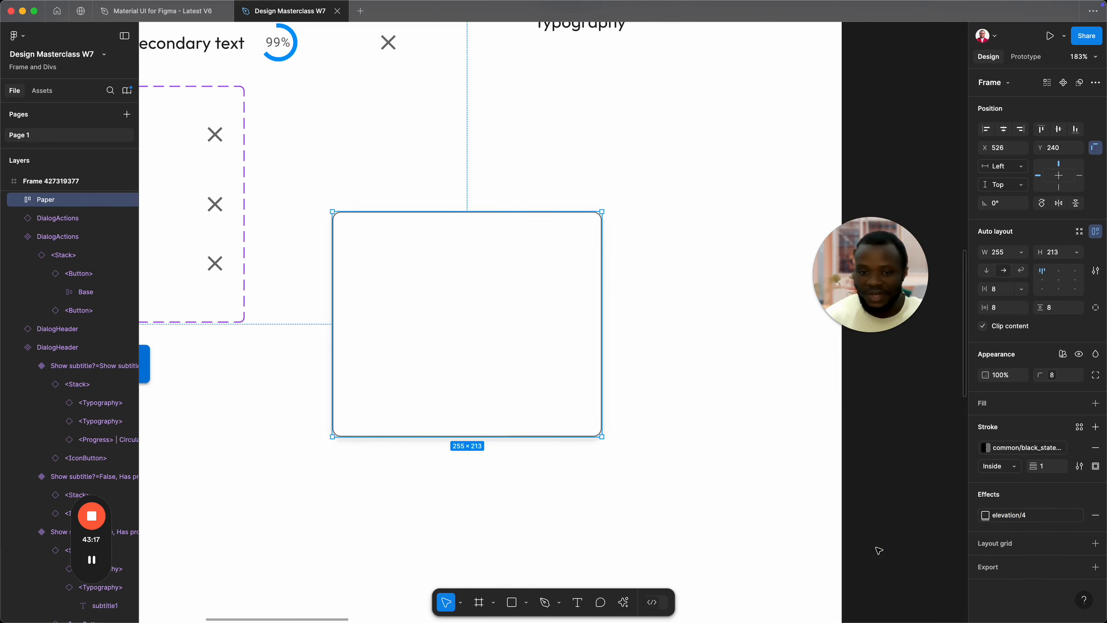
left_click(719, 491)
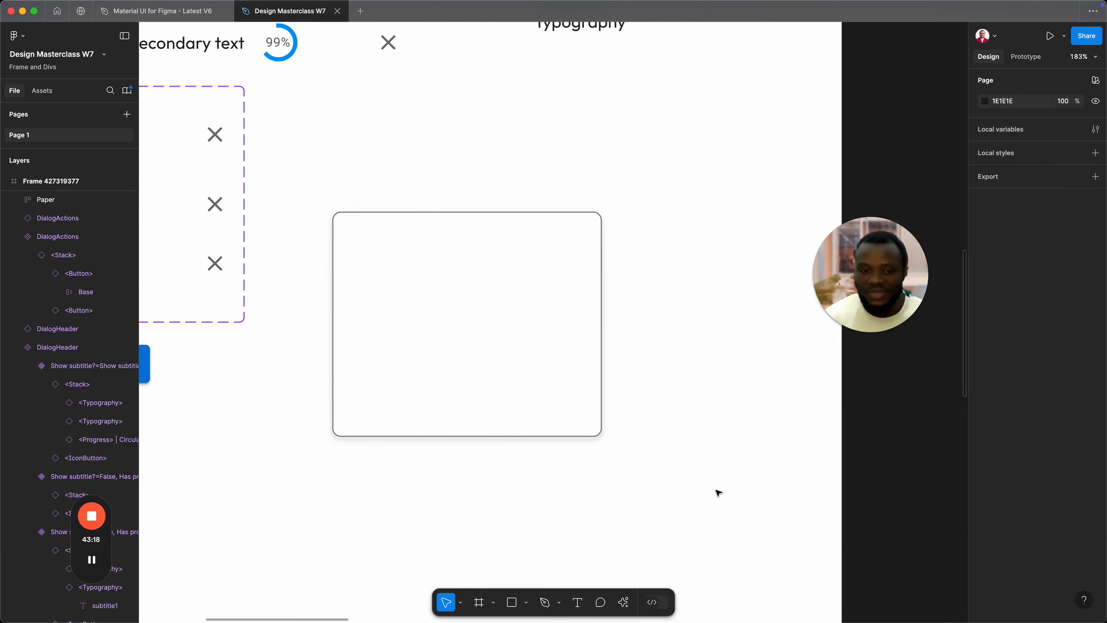
Step: Try the elevation/6 effect style on the Paper frame and return it to elevation/4
left_click(565, 426)
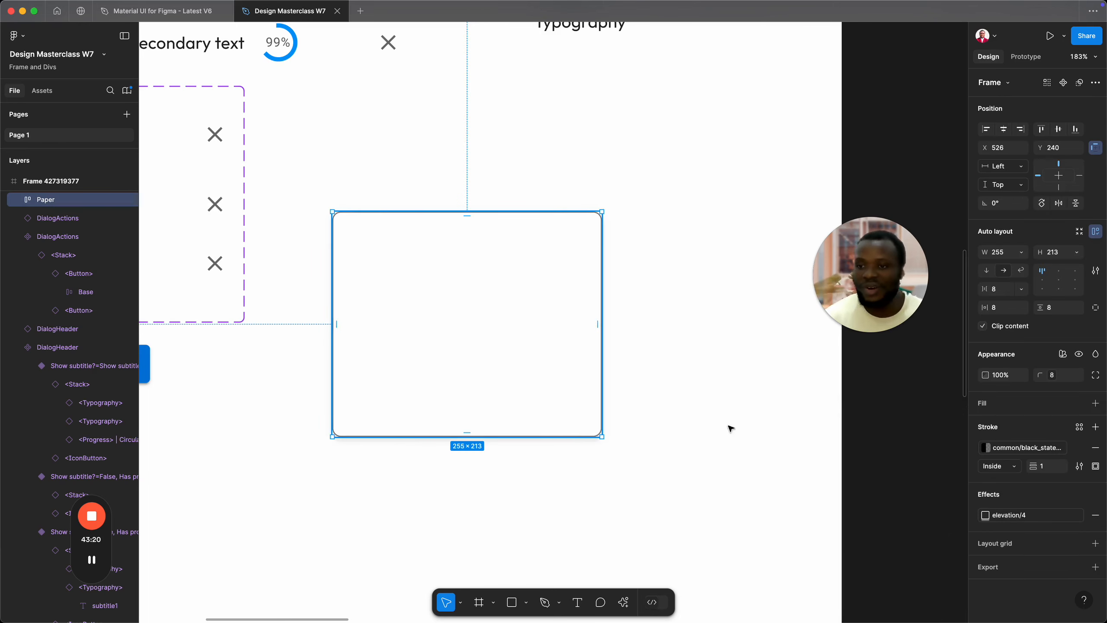
left_click(1005, 520)
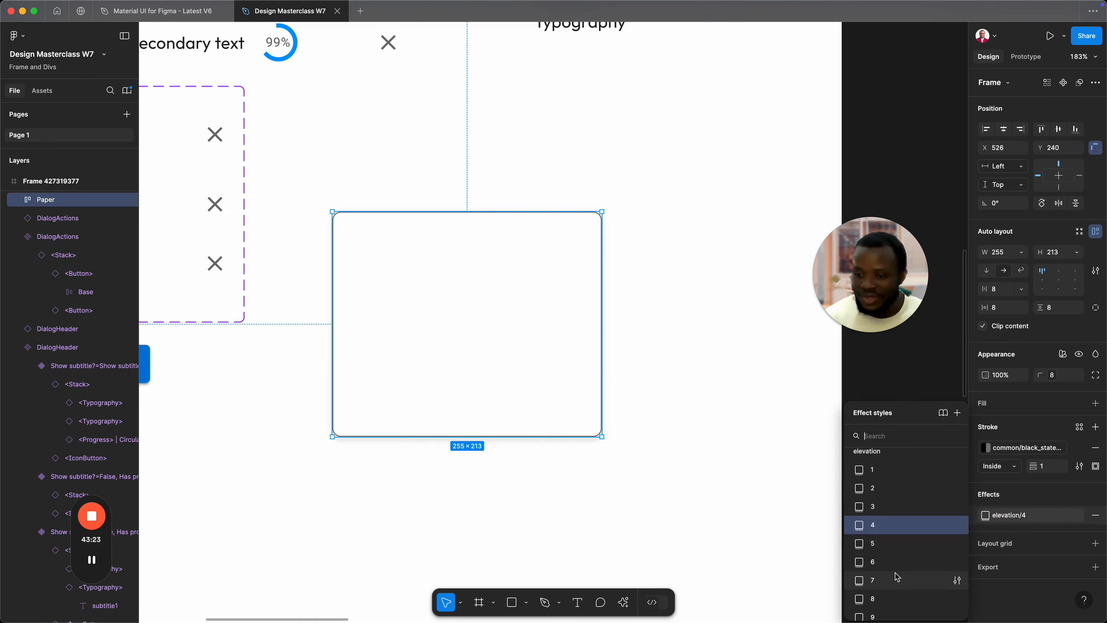
left_click(883, 562)
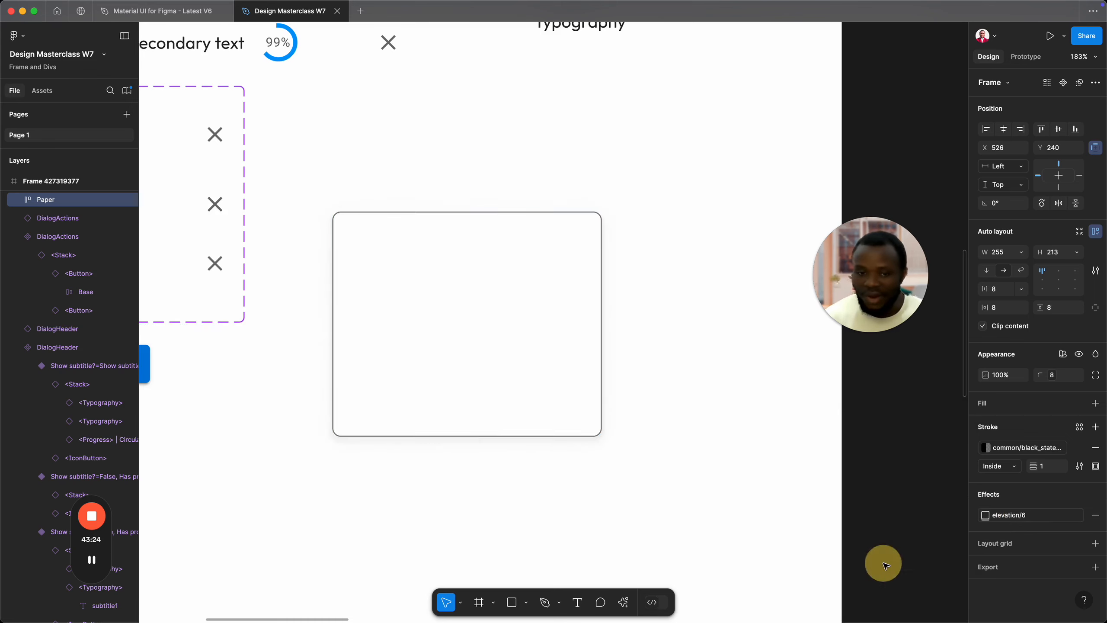
left_click(1005, 517)
left_click(884, 480)
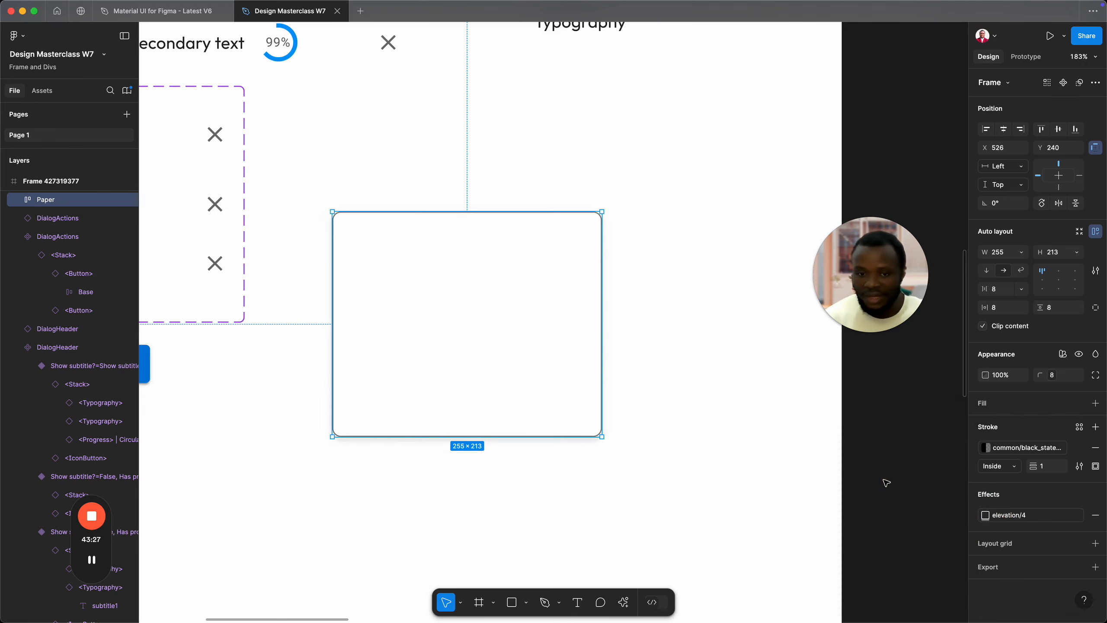
left_click(716, 492)
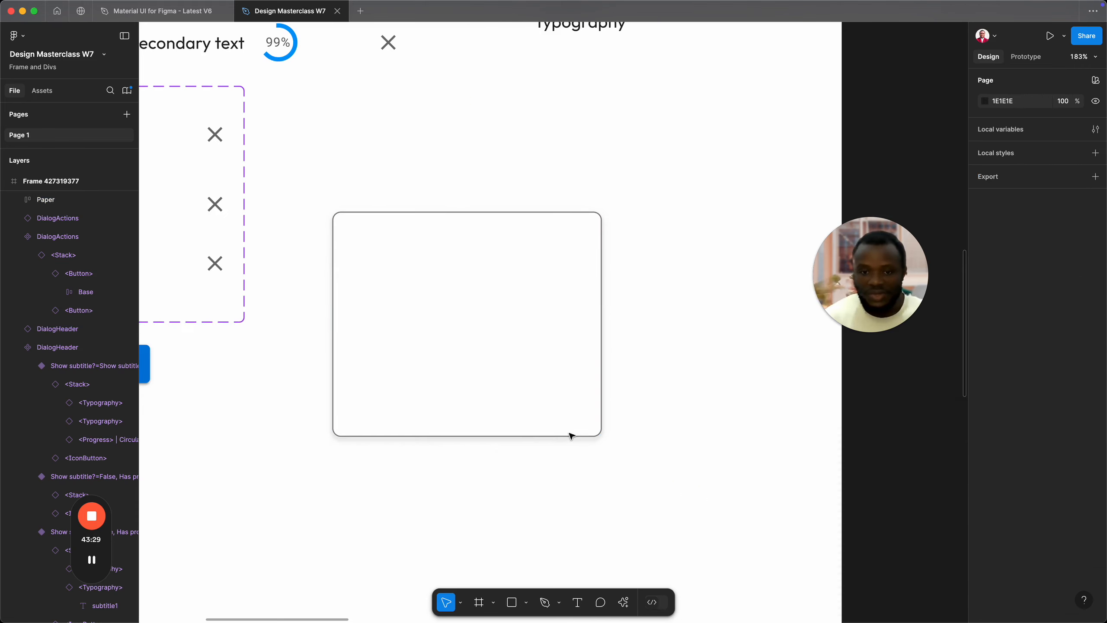
Step: Fill the Paper frame with the library colour style background/paper-elevation-0
left_click(545, 413)
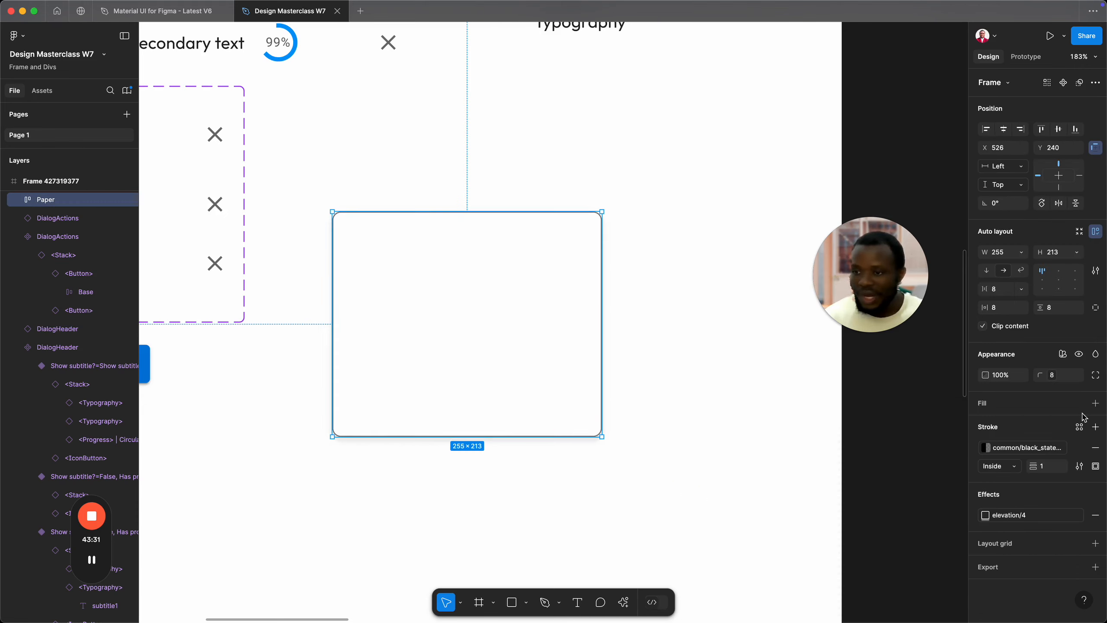
left_click(1079, 404)
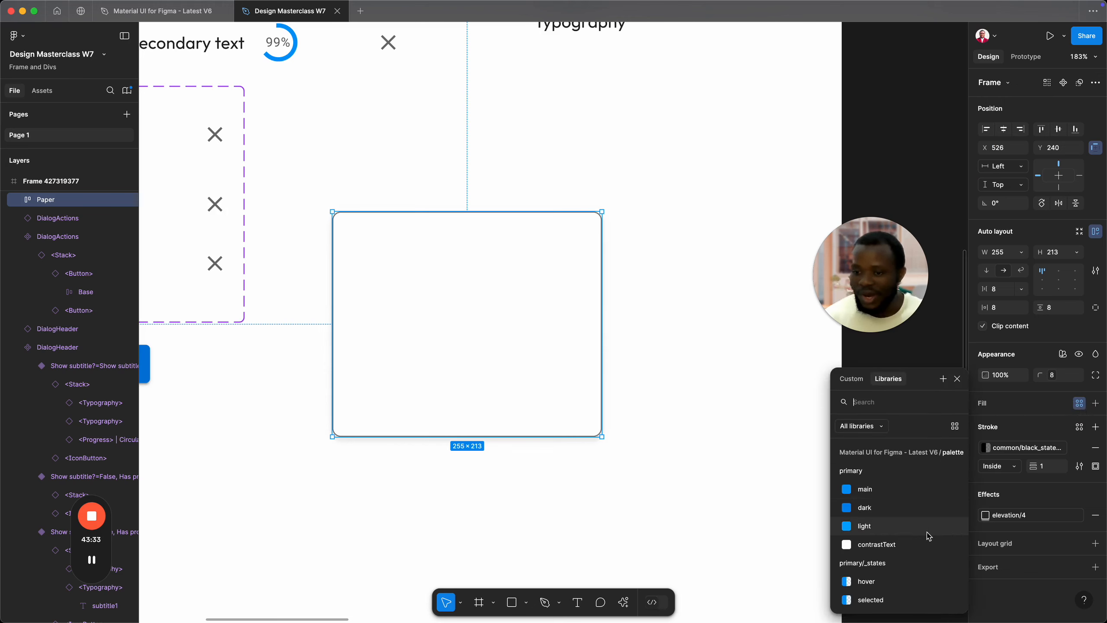
type("pa")
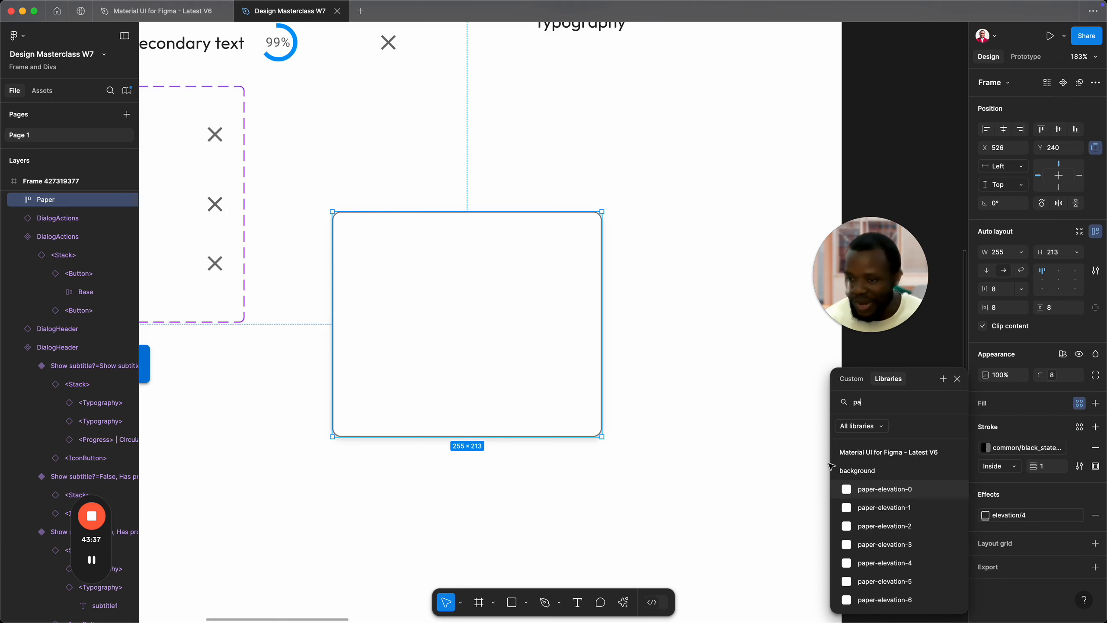
left_click(879, 490)
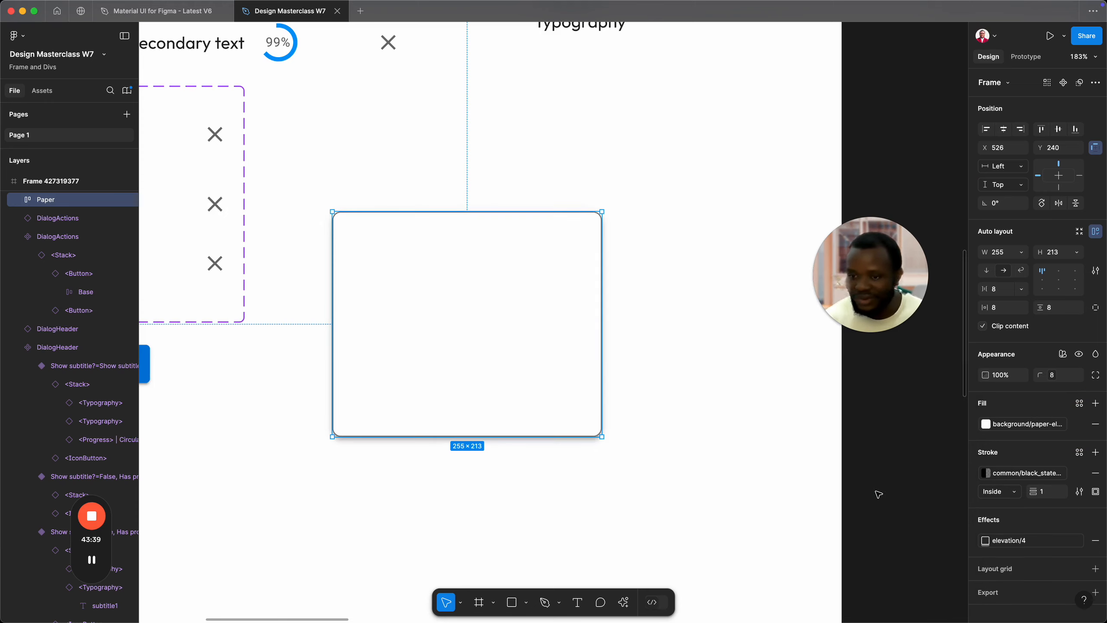
left_click(740, 406)
left_click(557, 381)
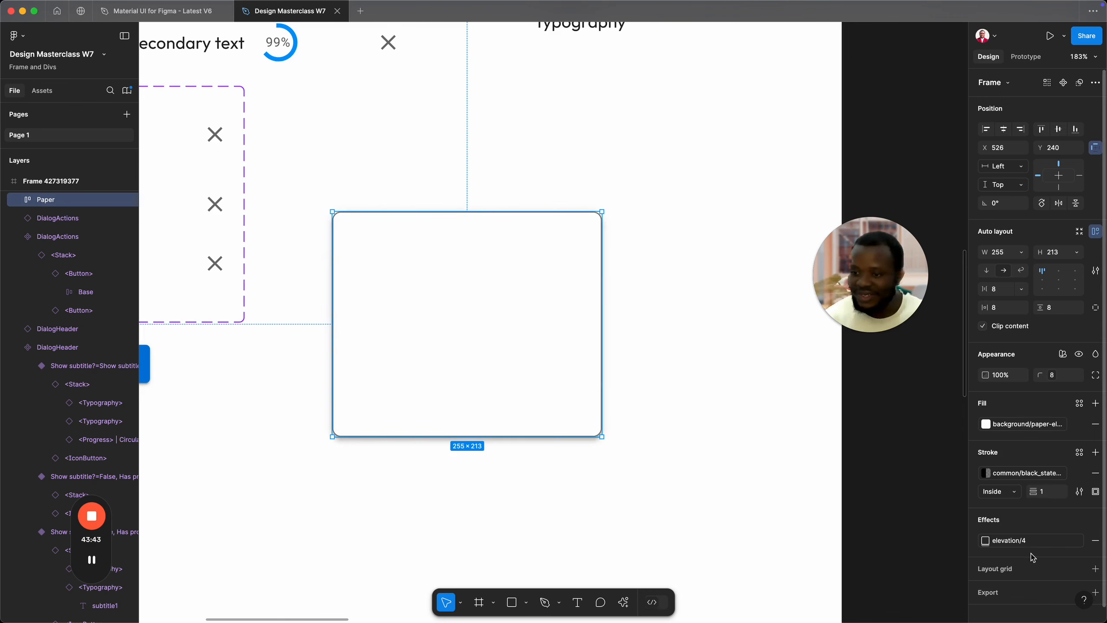
Step: Change the Paper frame's effect style to elevation/7
left_click(1003, 540)
scroll(907, 567, "down", 5)
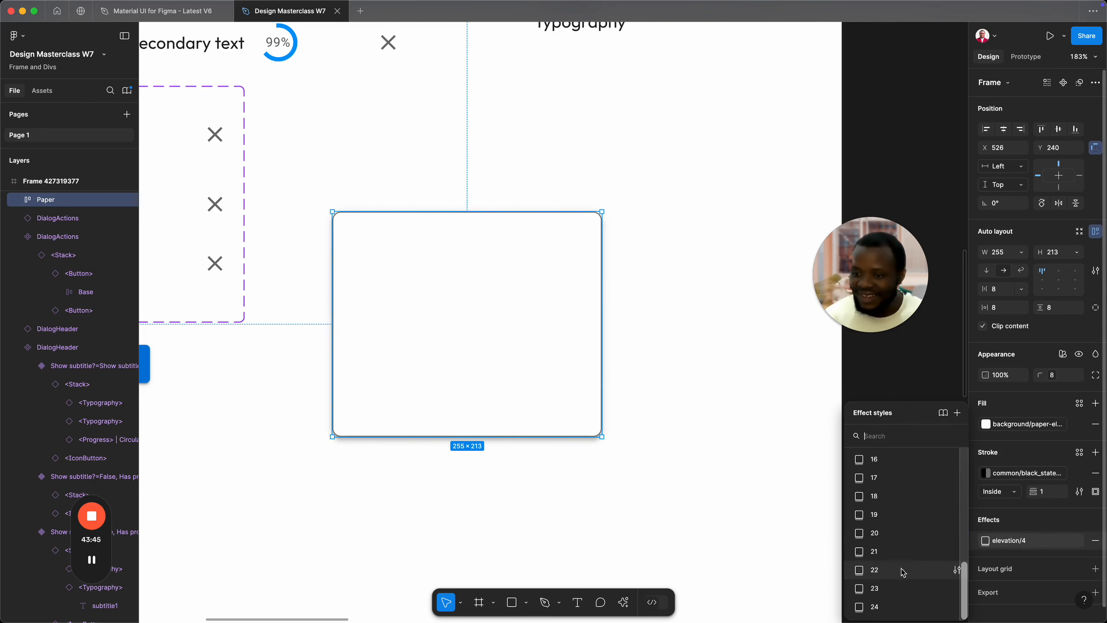
scroll(883, 528, "up", 6)
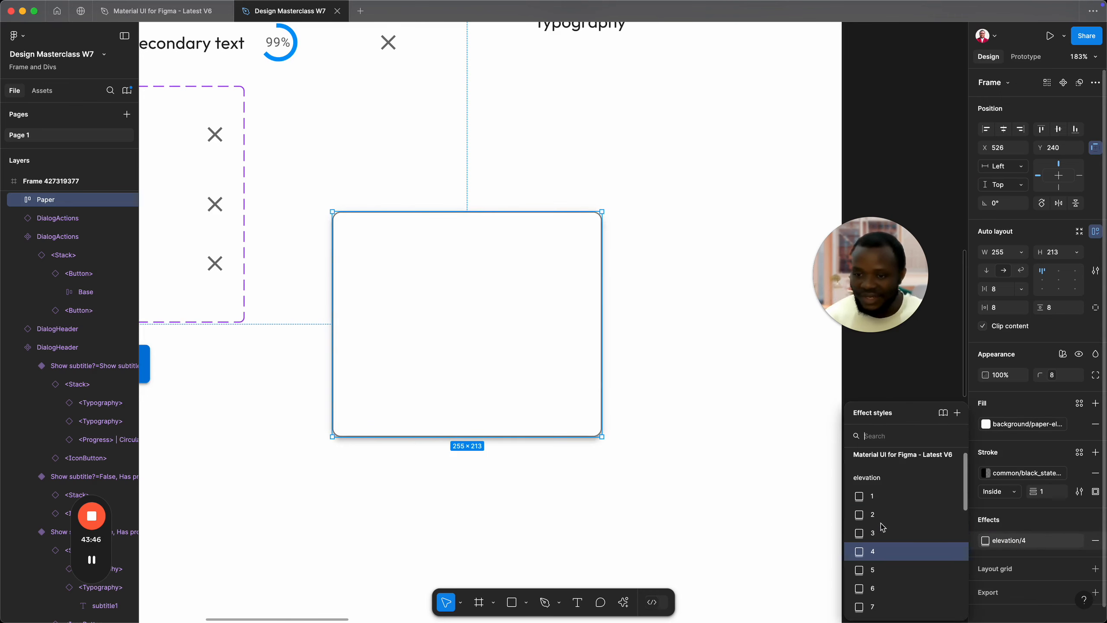
left_click(892, 610)
left_click(680, 489)
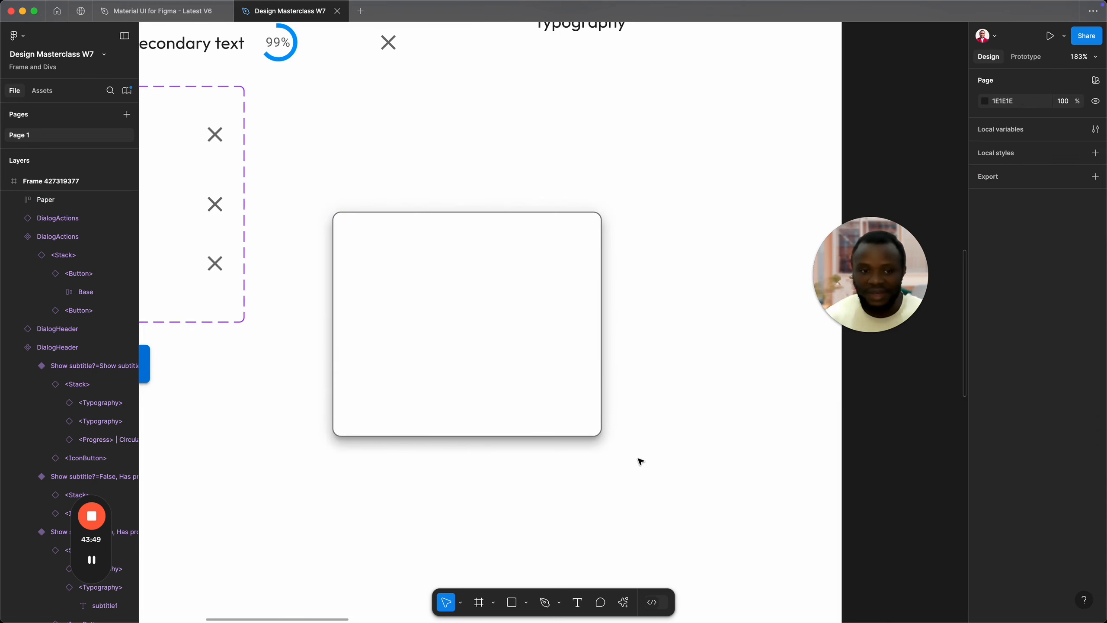
left_click(505, 393)
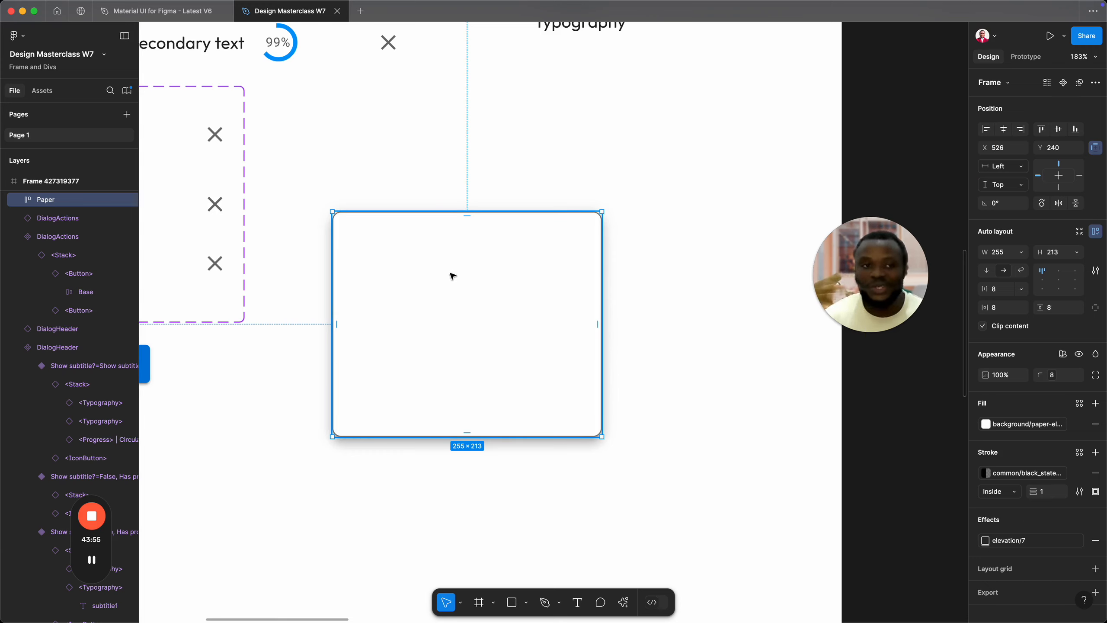
Step: Delete the Paper frame from the canvas frame and undo the deletion
scroll(335, 161, "down", 5)
left_click_drag(334, 167, 386, 276)
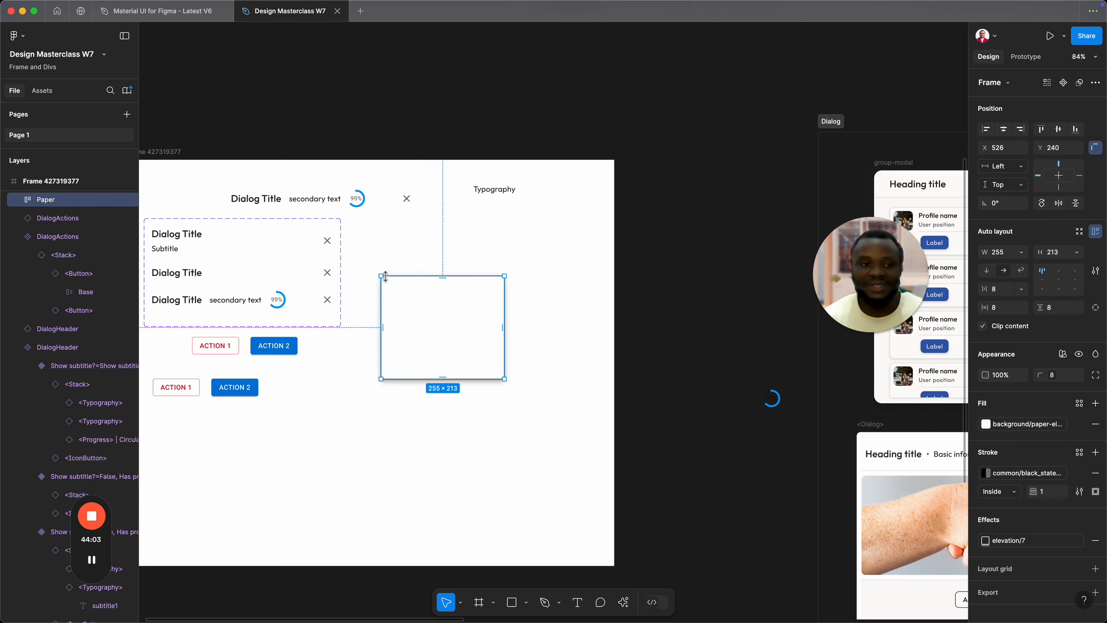
left_click(195, 391)
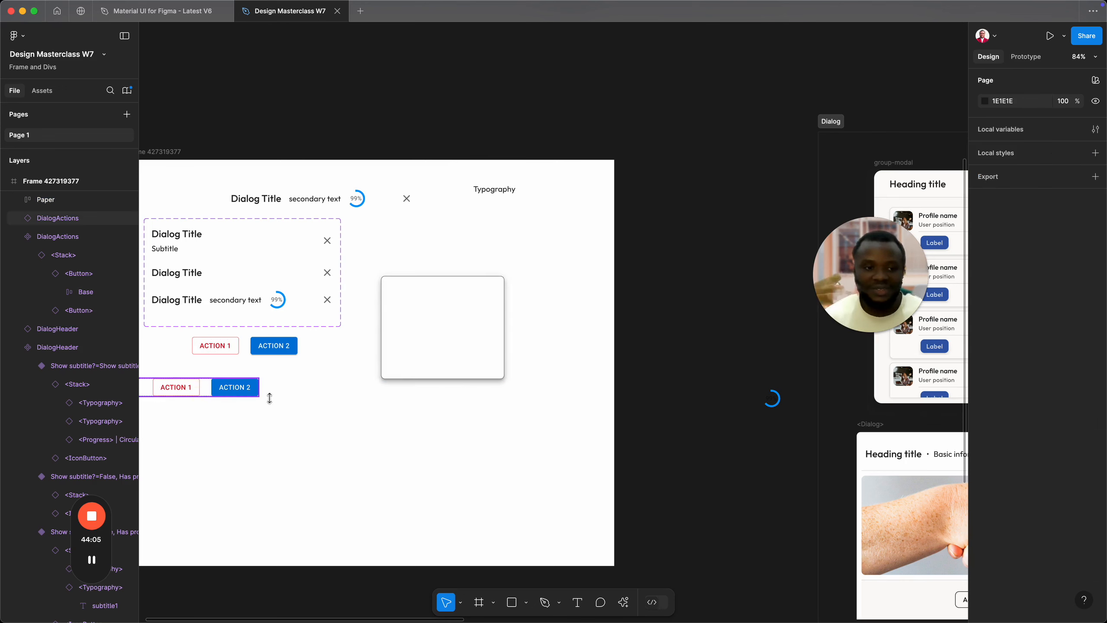
left_click(458, 311)
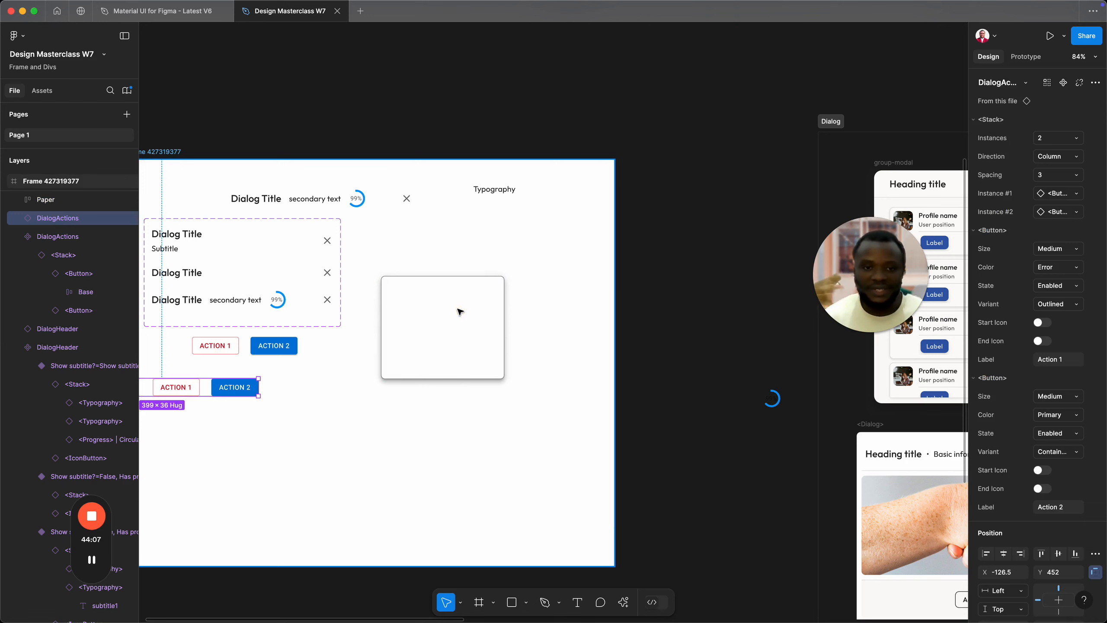
key("Delete")
left_click(458, 310)
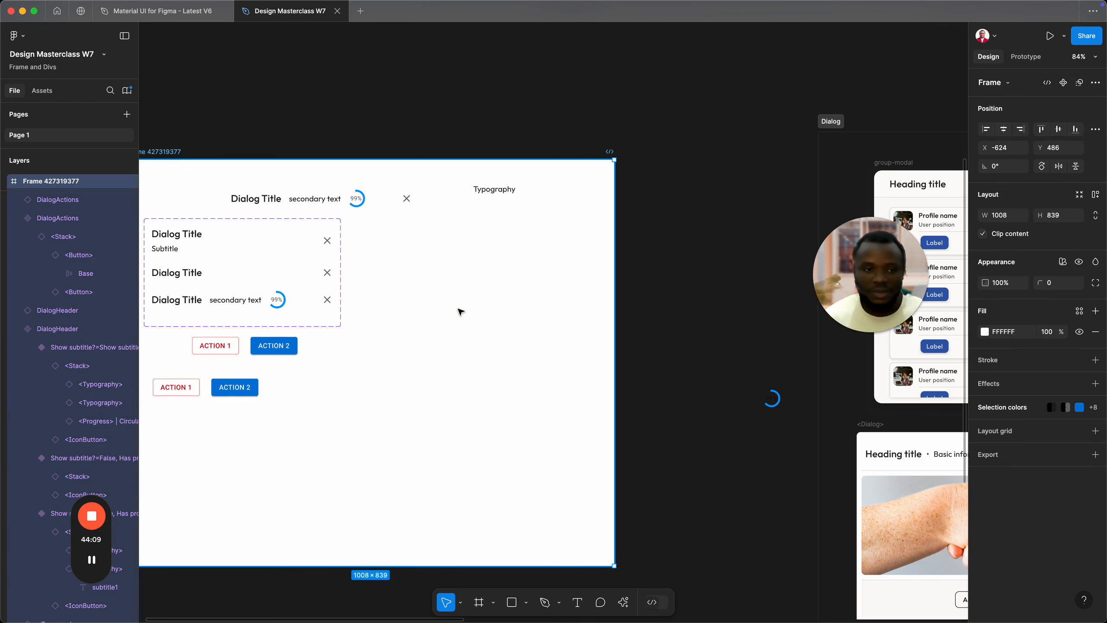
key("Escape")
left_click(217, 392)
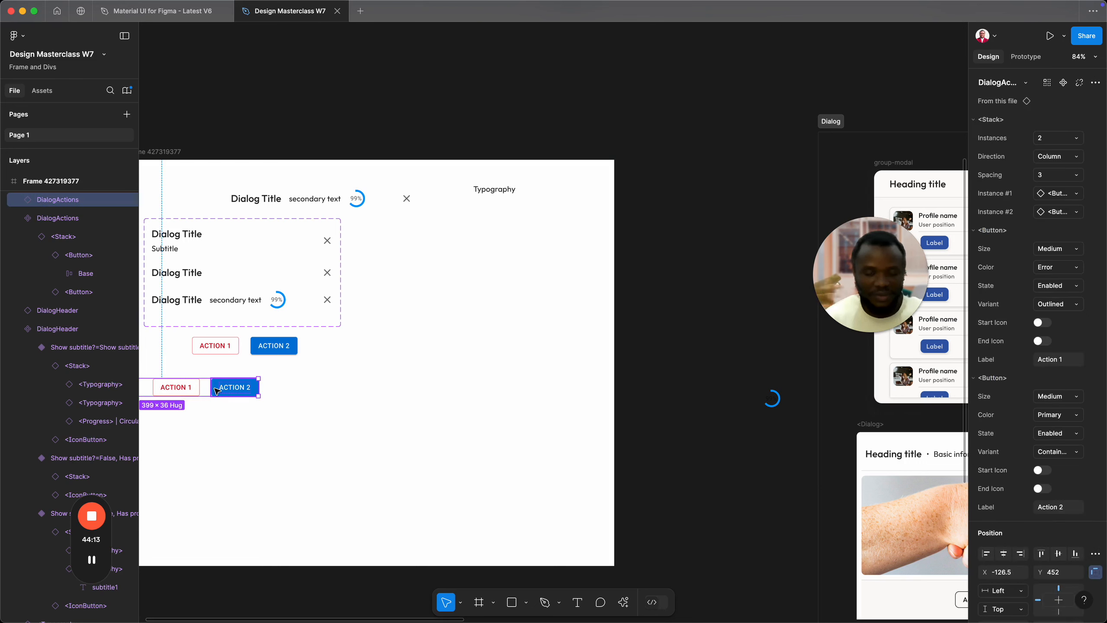
key("ctrl+z")
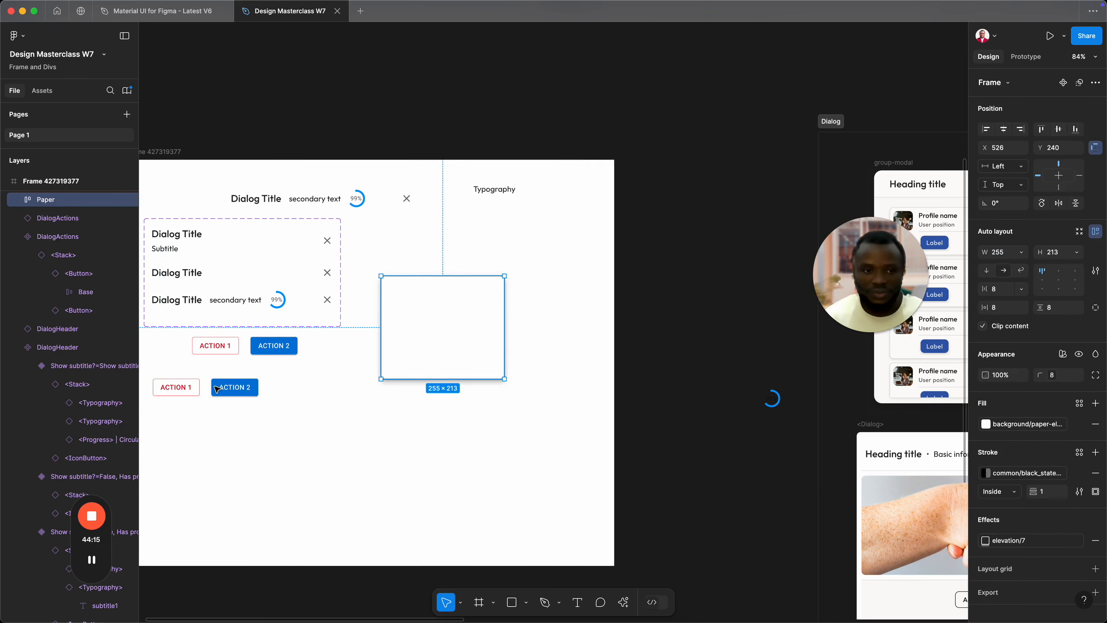
Step: Move the lower DialogActions instance from the canvas into the Paper frame and widen the frame to about 390
left_click(217, 388)
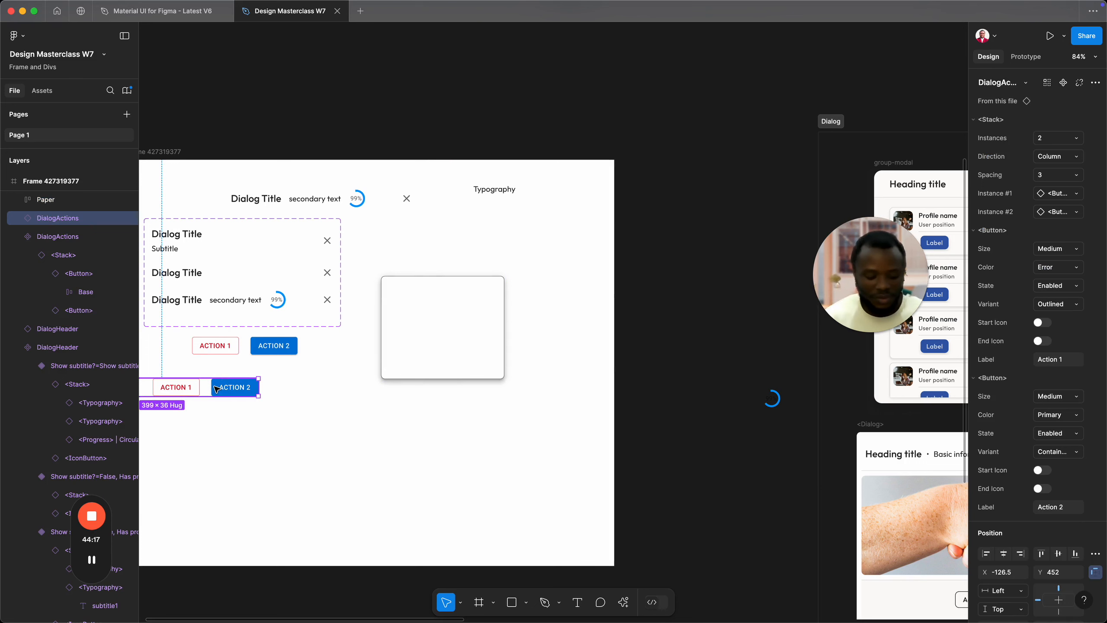
key("Escape")
left_click(479, 327)
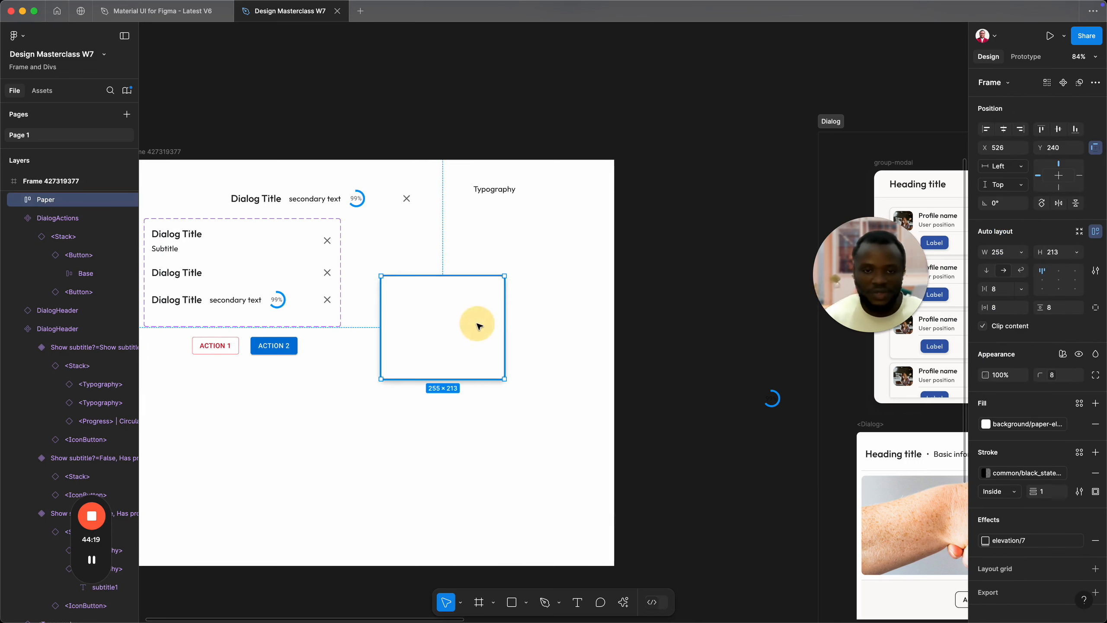
key("ctrl+v")
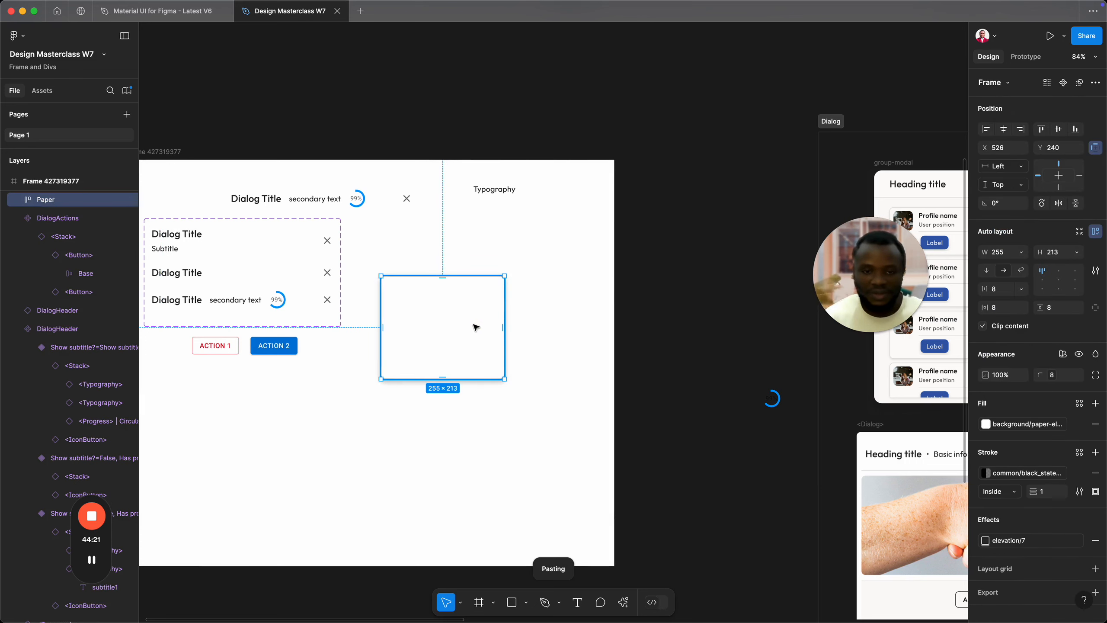
left_click(502, 337)
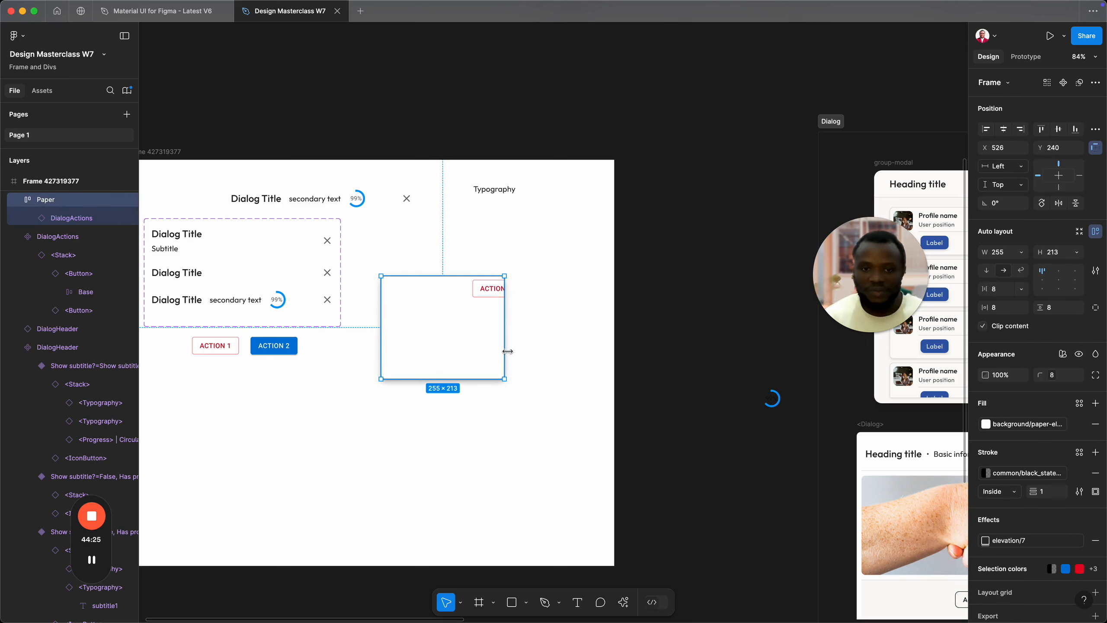
left_click_drag(507, 351, 570, 352)
double_click(502, 292)
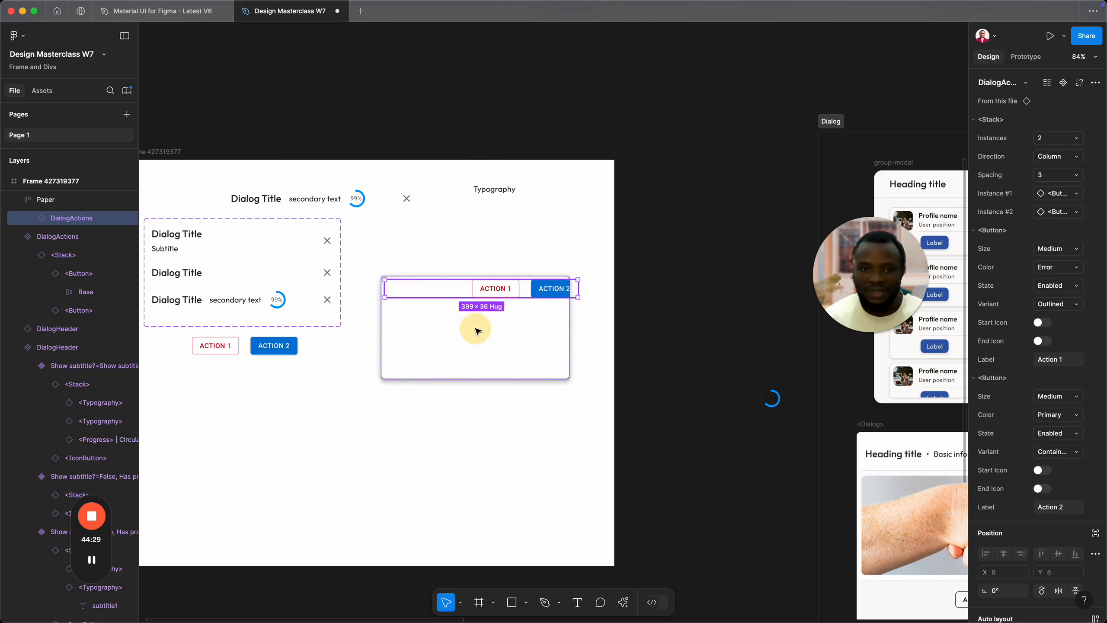
Step: Set the Paper frame's auto layout to vertical and its width to hug contents
left_click(422, 317)
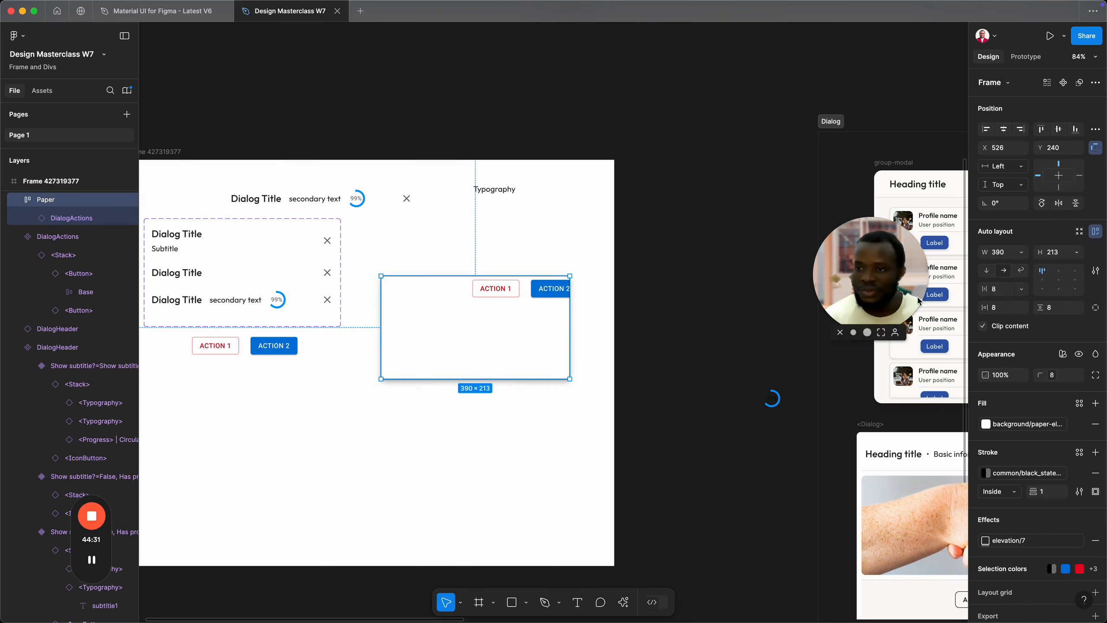
left_click(987, 270)
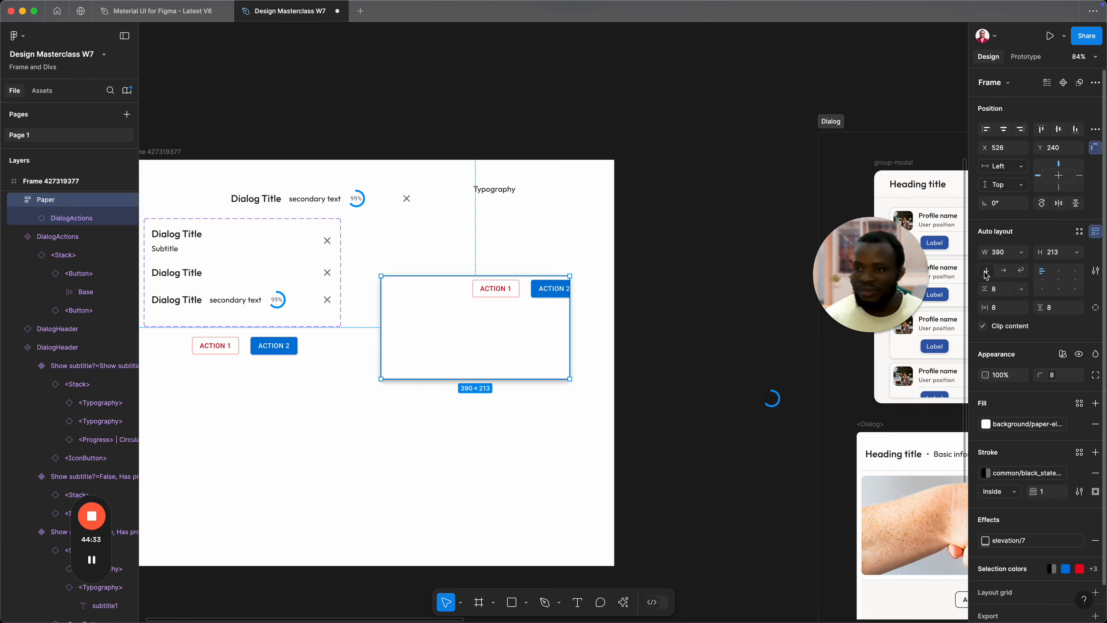
left_click(1022, 253)
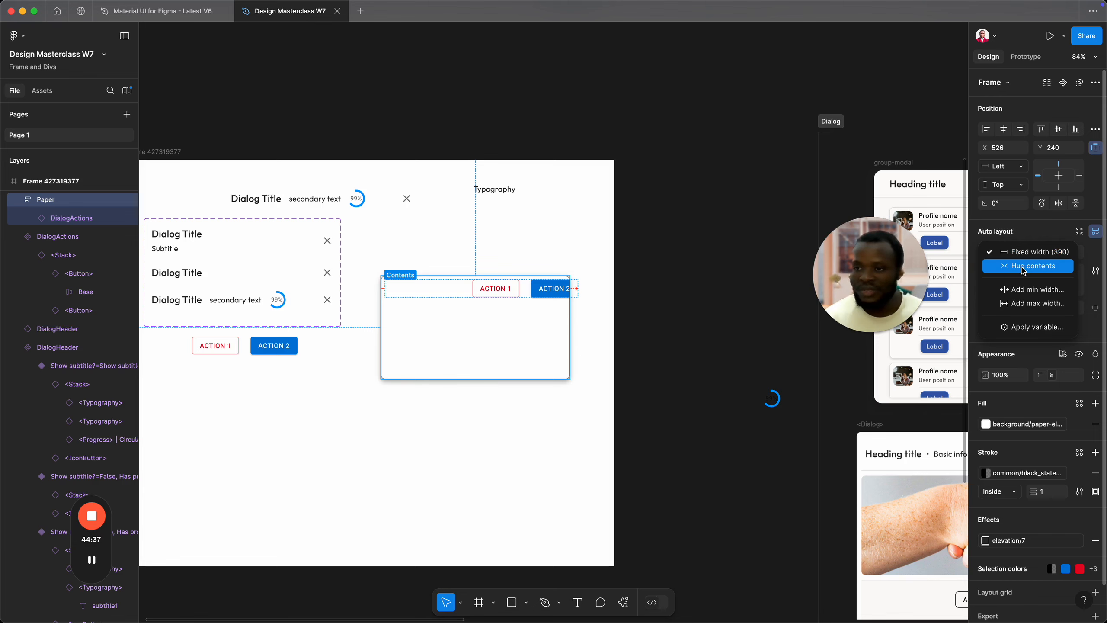
left_click(1023, 266)
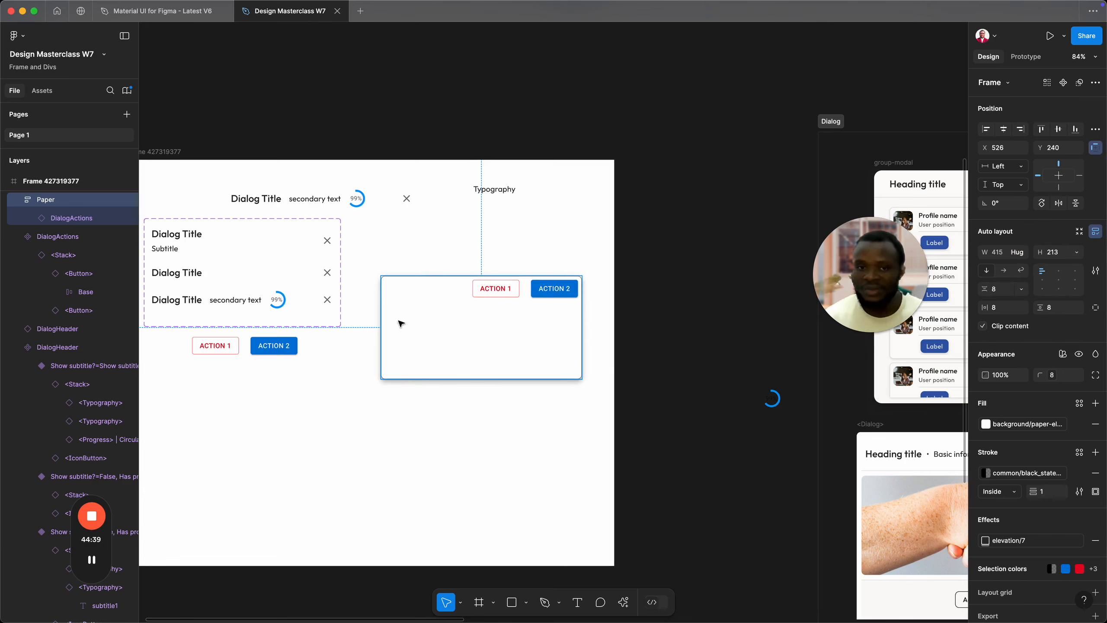
left_click(1023, 252)
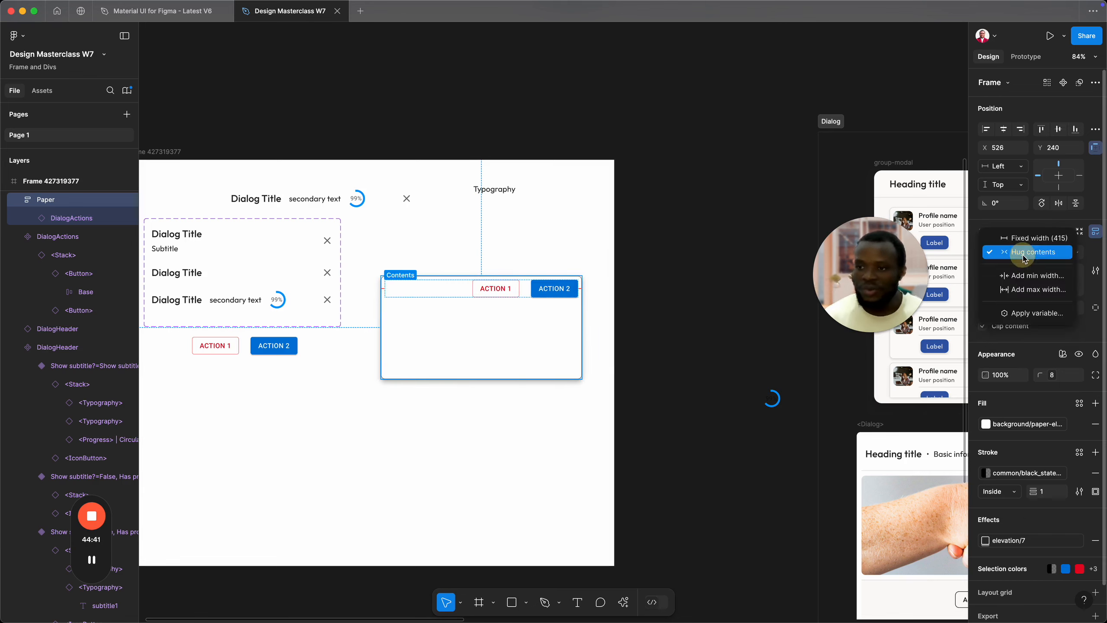
left_click(1024, 251)
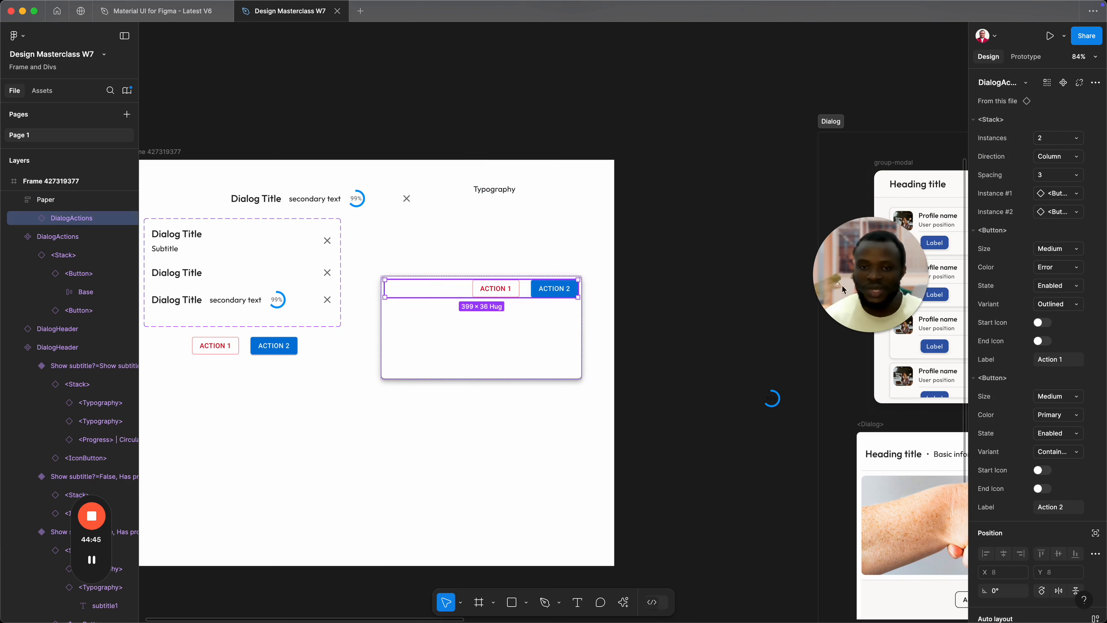
Step: Set the width of the DialogActions instance inside the Paper frame to fill container
scroll(1020, 431, "down", 8)
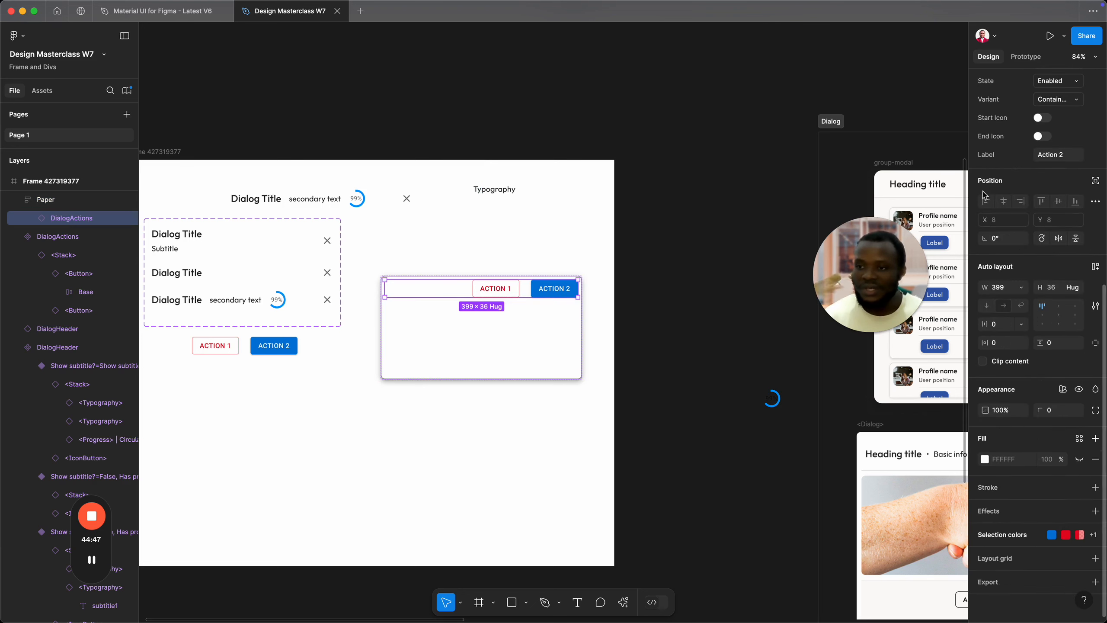
left_click(1021, 290)
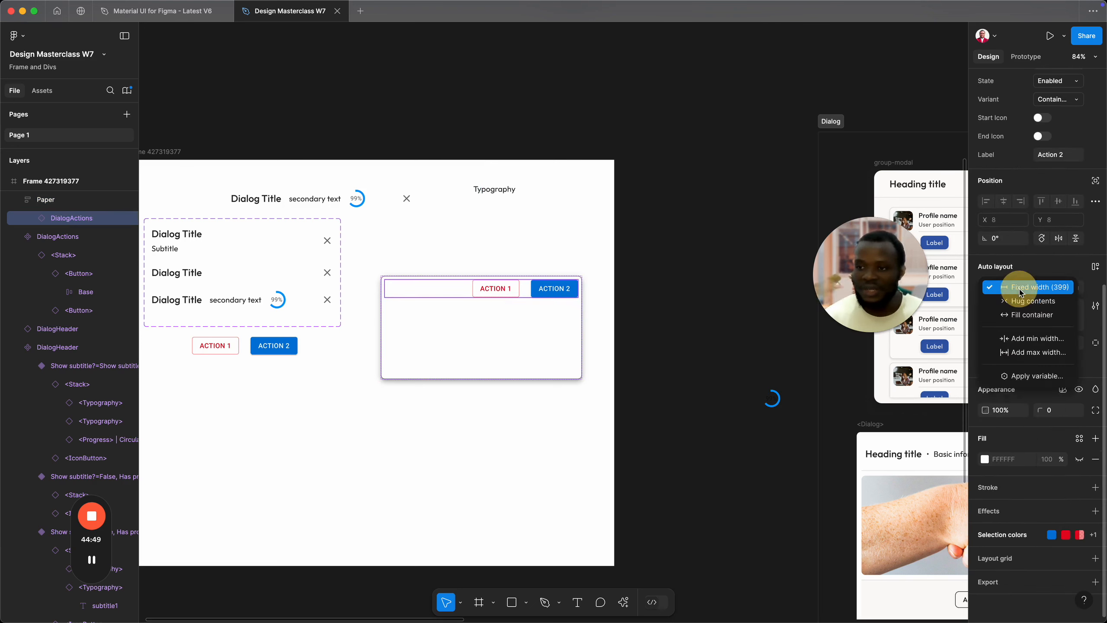
left_click(1022, 314)
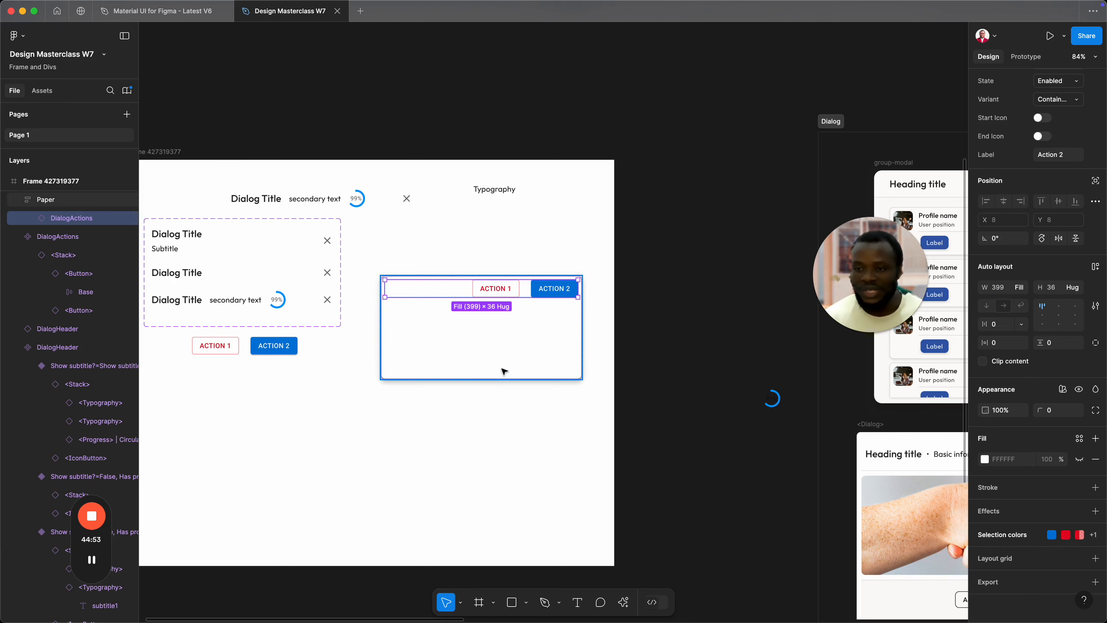
left_click(414, 265)
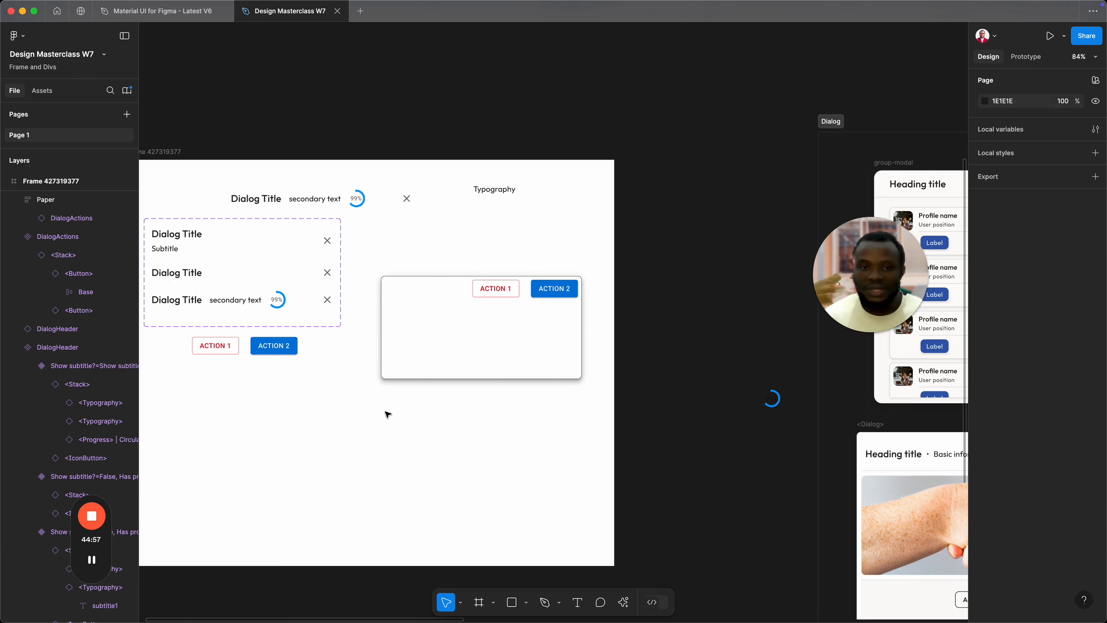
Step: Move the standalone DialogHeader instance from above the component set into the Paper frame
left_click(272, 203)
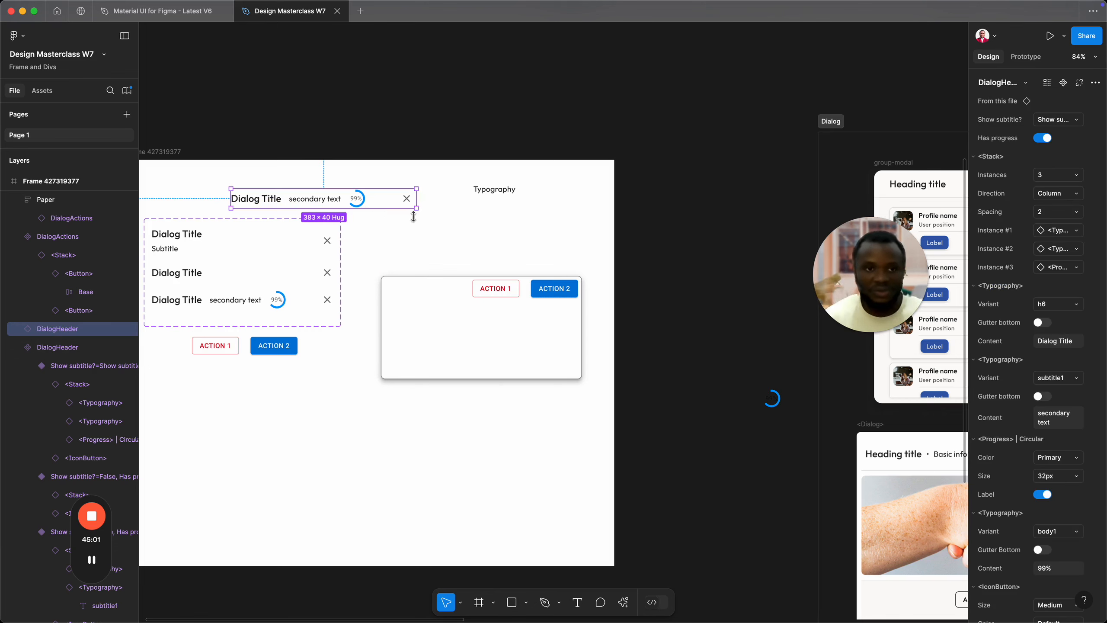
key("Delete")
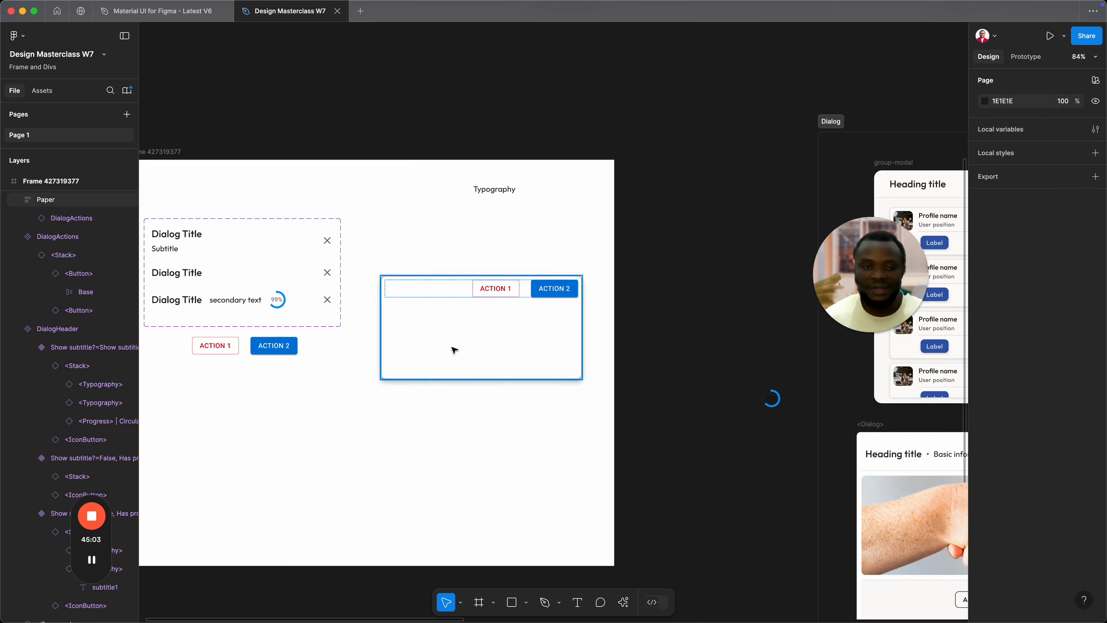
left_click(454, 349)
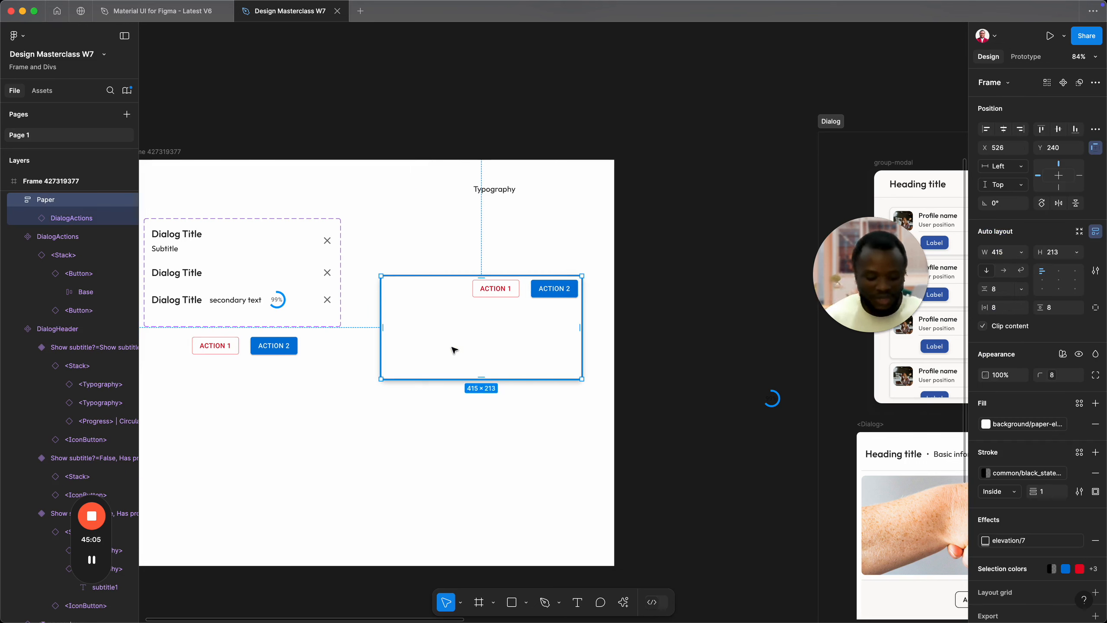
key("super+v")
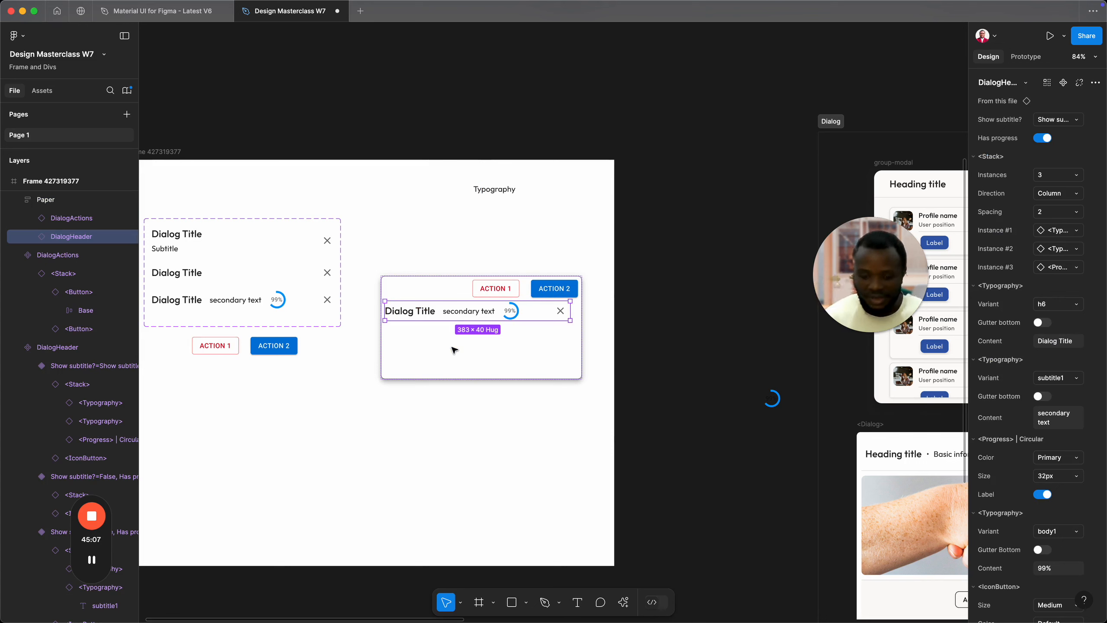
Step: Set the nested DialogHeader's width to fill container and reorder it above DialogActions
scroll(1025, 430, "down", 10)
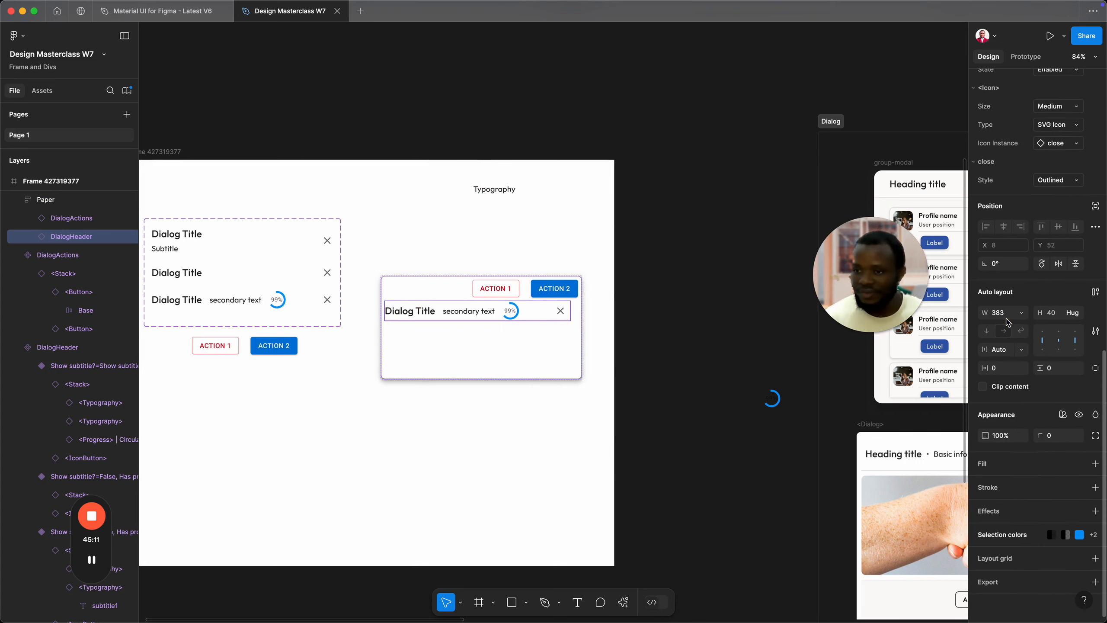
left_click(1022, 314)
left_click(1028, 340)
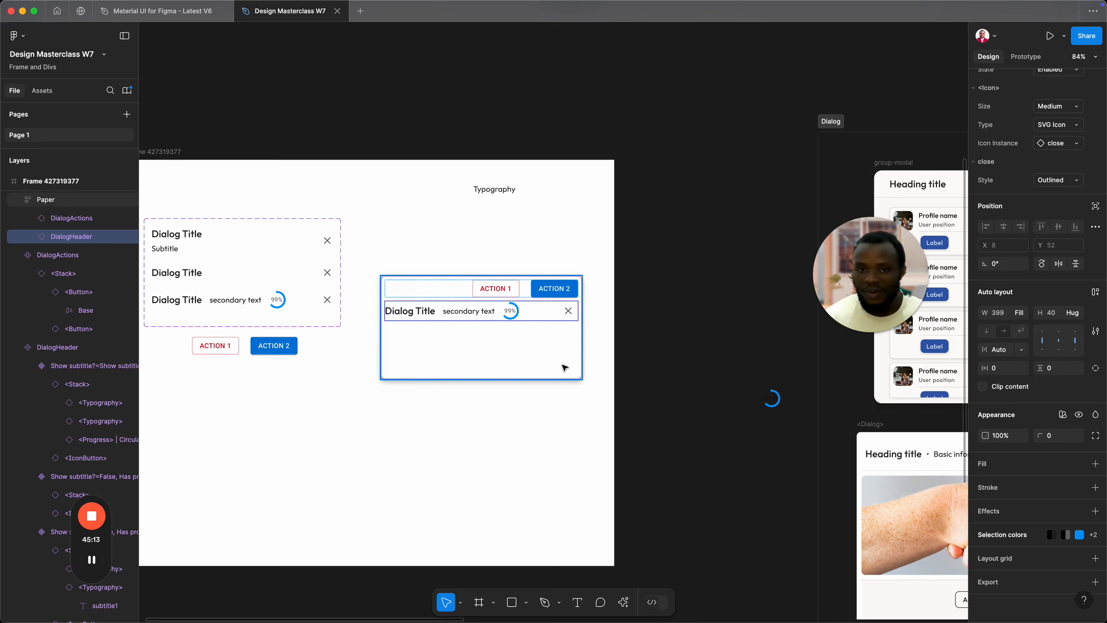
key("Up")
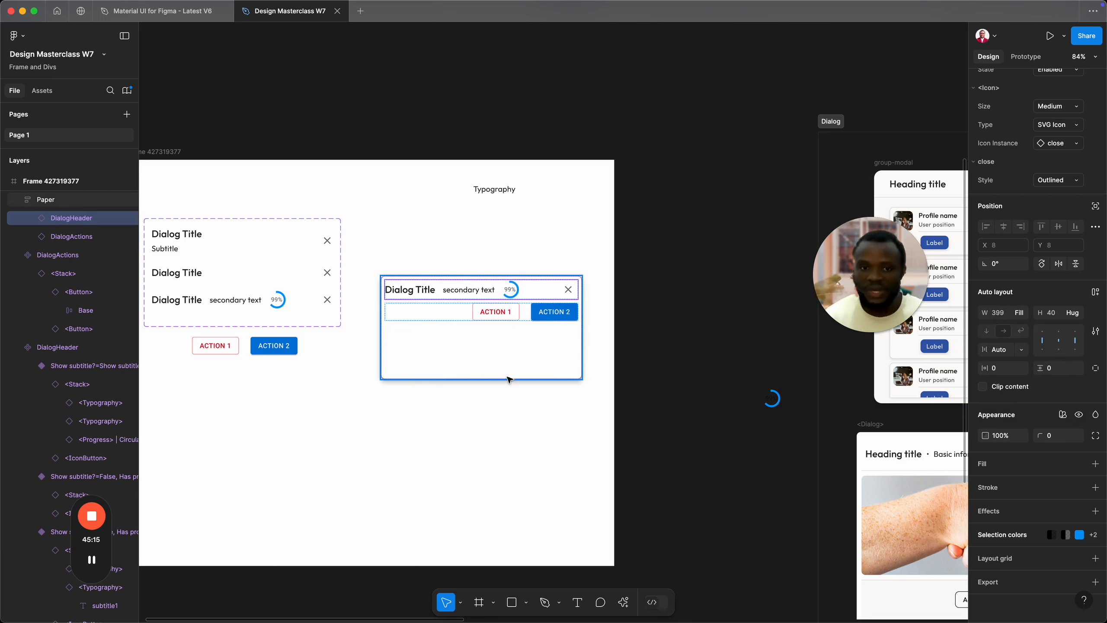
Step: Set the Paper frame's vertical gap to Auto to push the header and actions to opposite ends
left_click(434, 374)
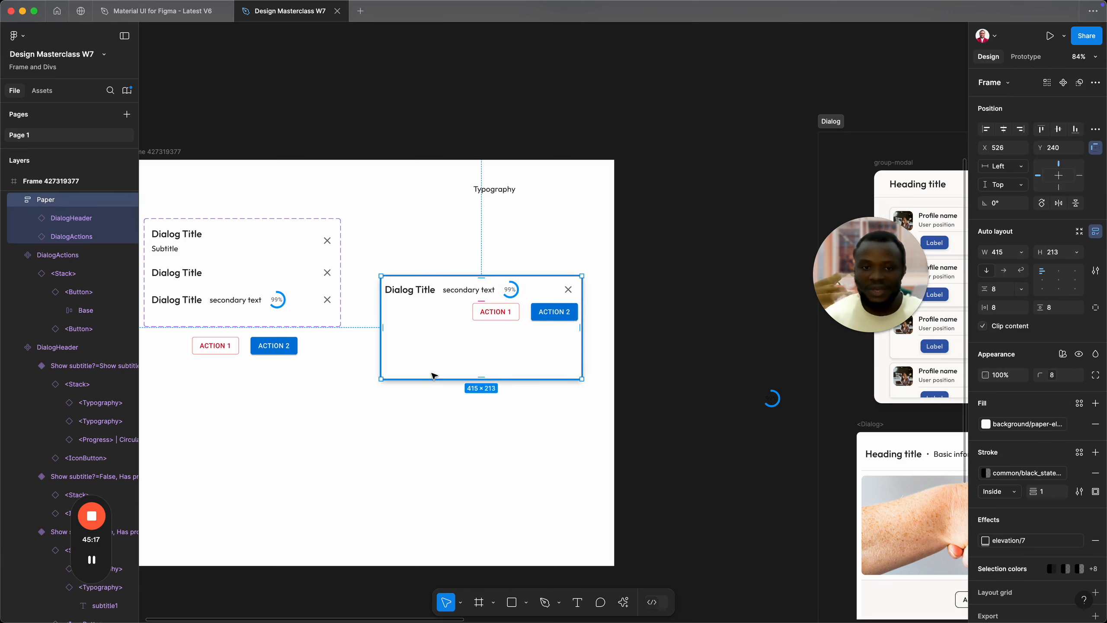
double_click(1042, 275)
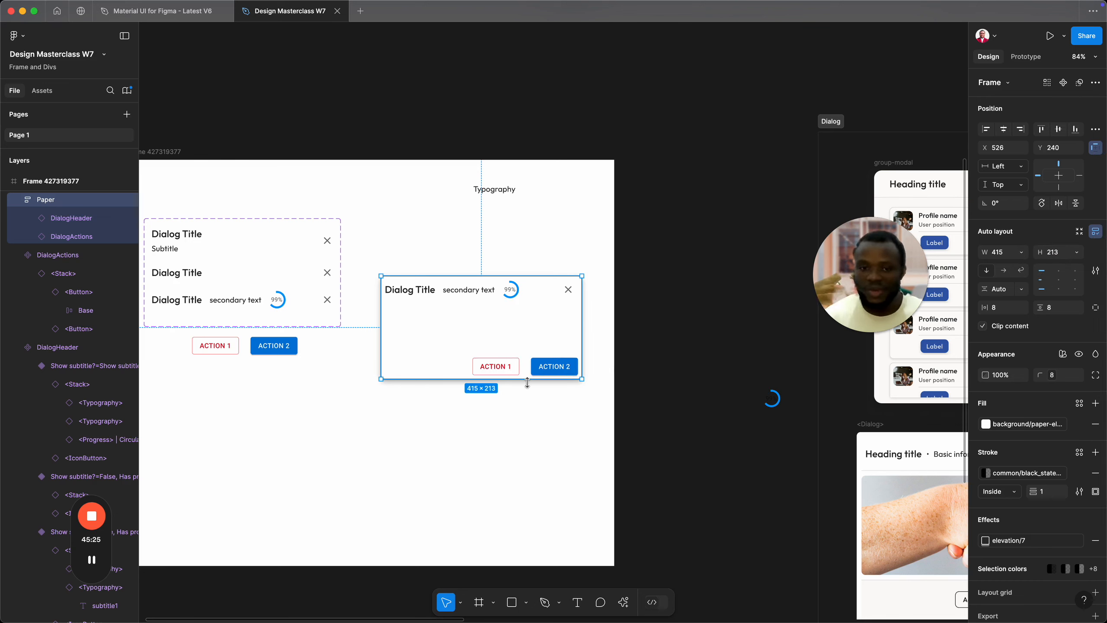
Step: Increase the Paper frame's height to about 256 and move it to about X 435, Y 396
left_click_drag(527, 382, 526, 401)
left_click_drag(552, 334, 386, 412)
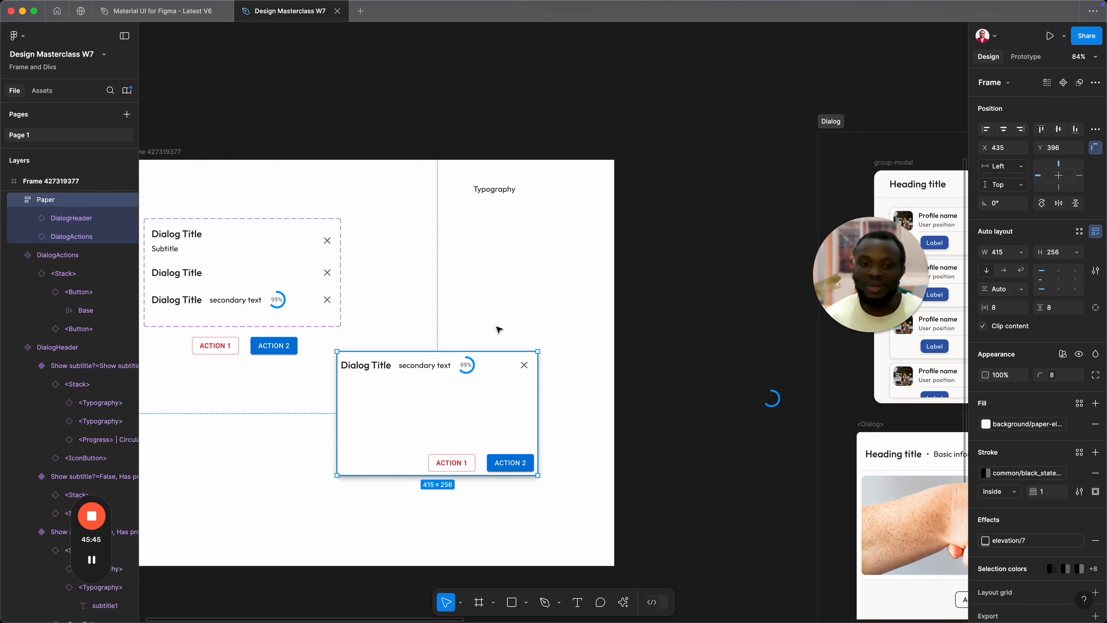
left_click(440, 275)
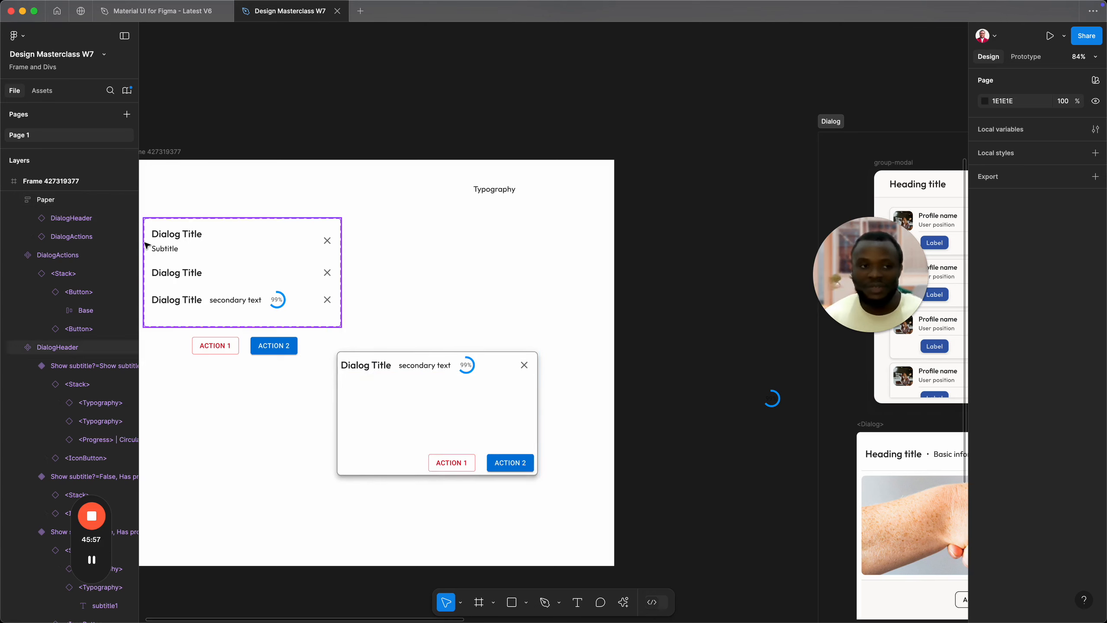
Step: Search the Material UI library assets for "Stack" and for "instance"
left_click(42, 91)
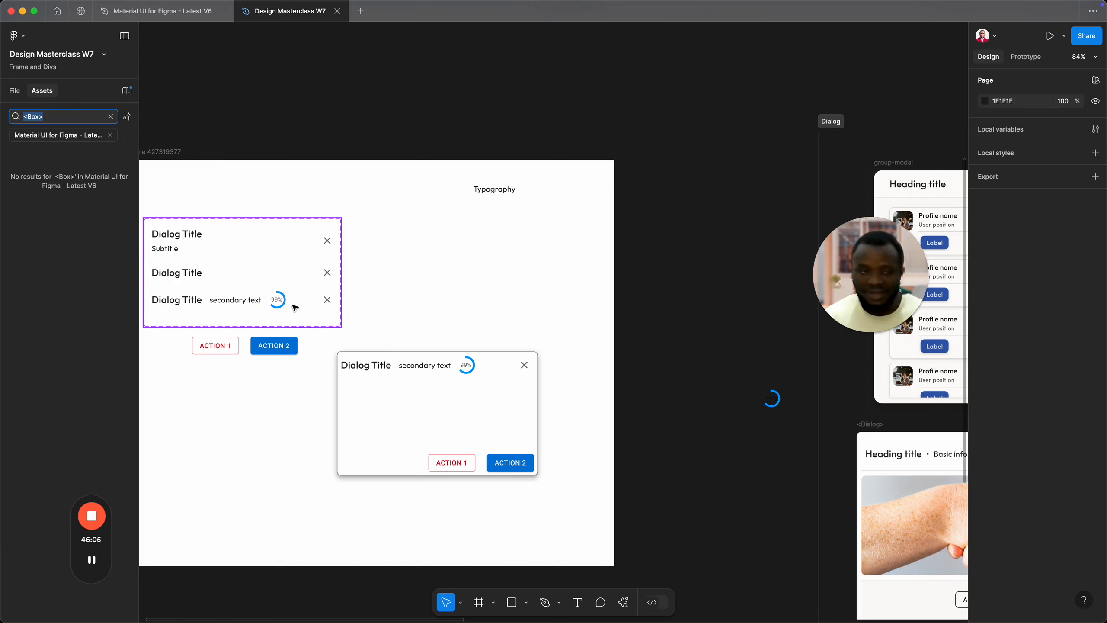
type("St")
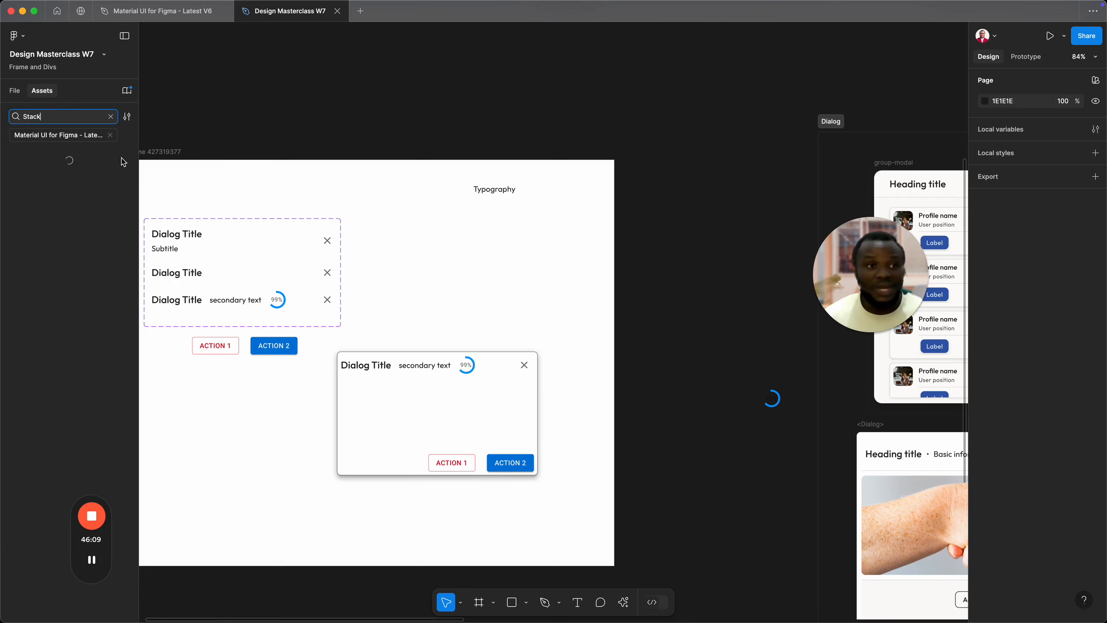
type("ack")
key("super+a")
type("inst")
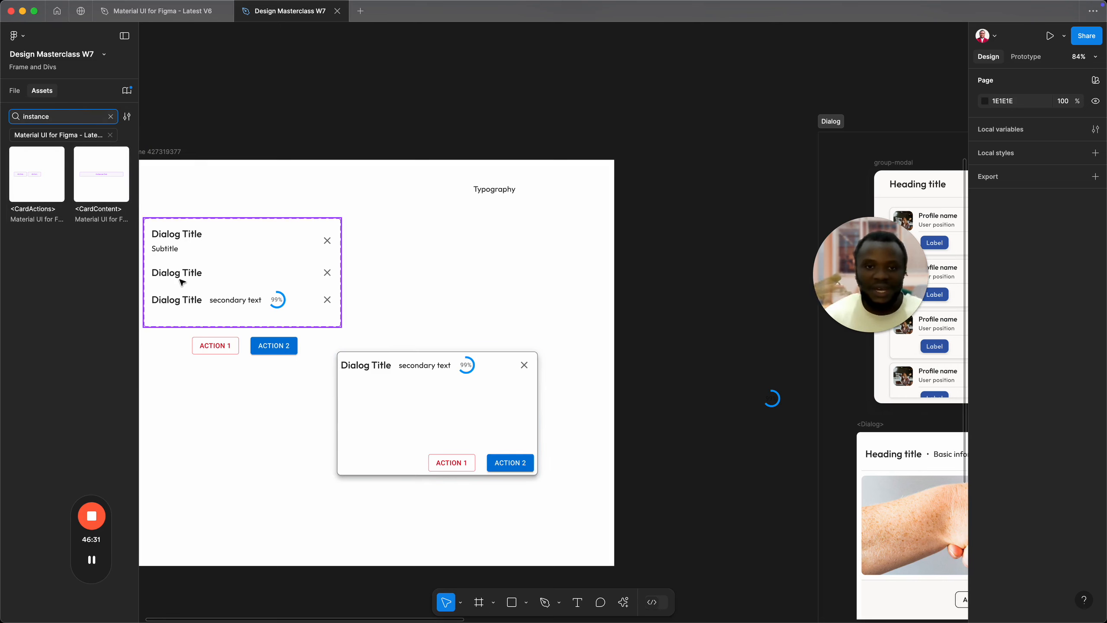
Step: Extend the "instance" asset search to all libraries and place a <Stack> component on the canvas above the Paper frame
left_click(127, 117)
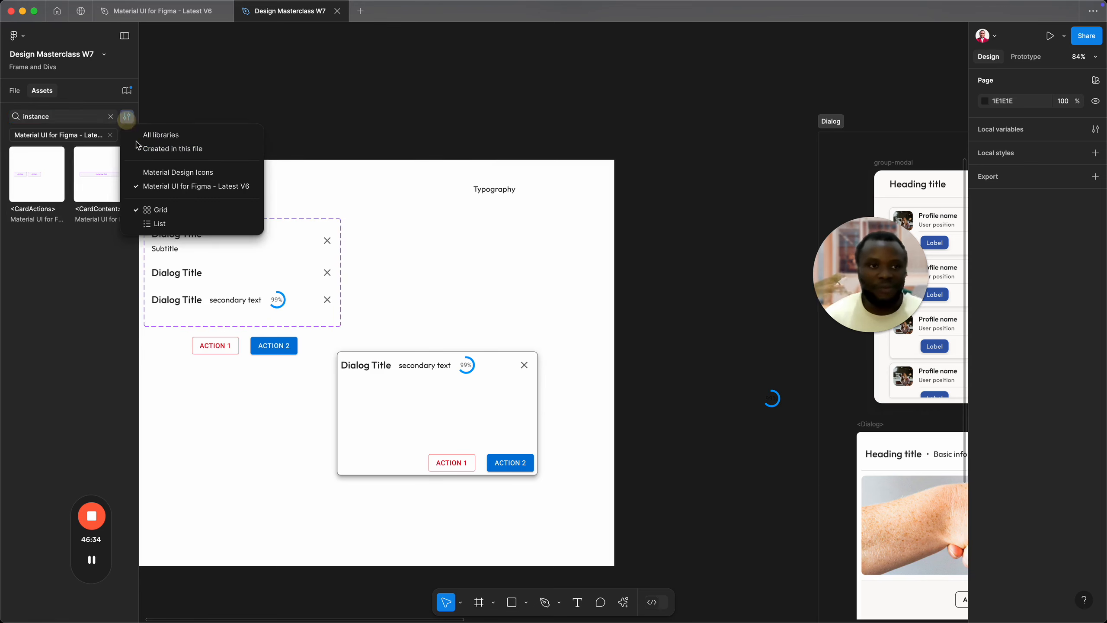
left_click(158, 135)
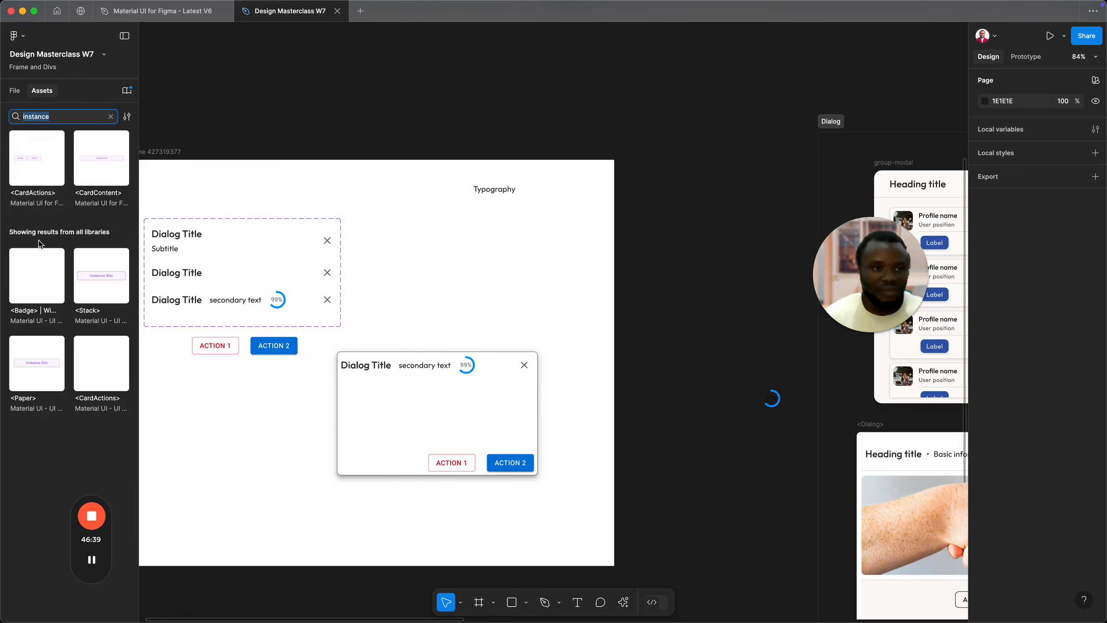
left_click_drag(88, 290, 440, 265)
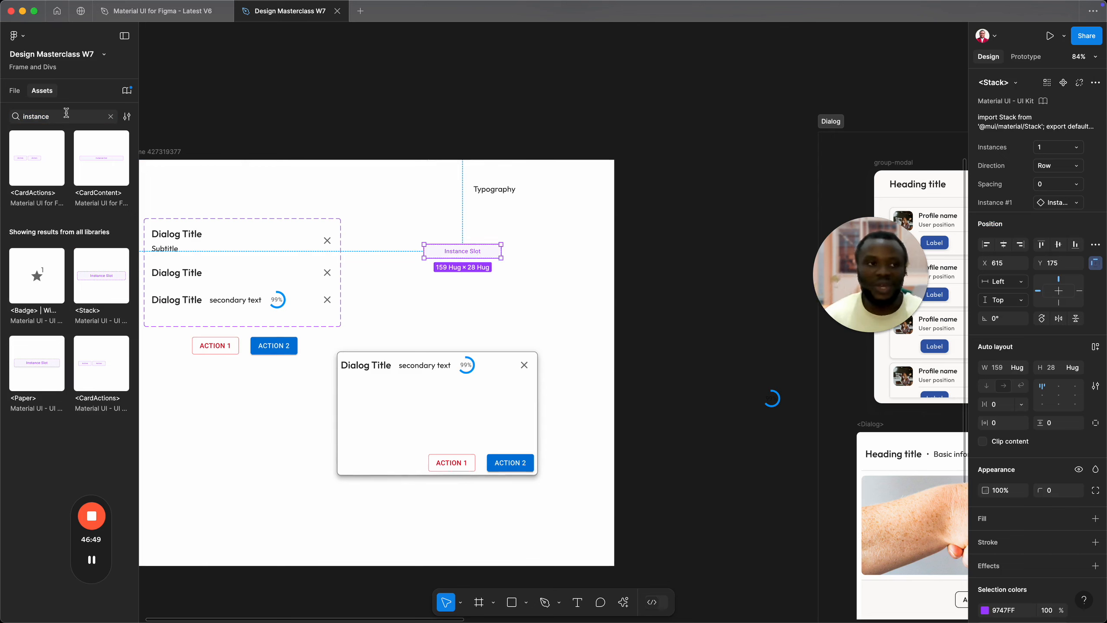
Step: Expand the <Stack> instance in the layer structure to examine its nested instance slot
left_click(14, 91)
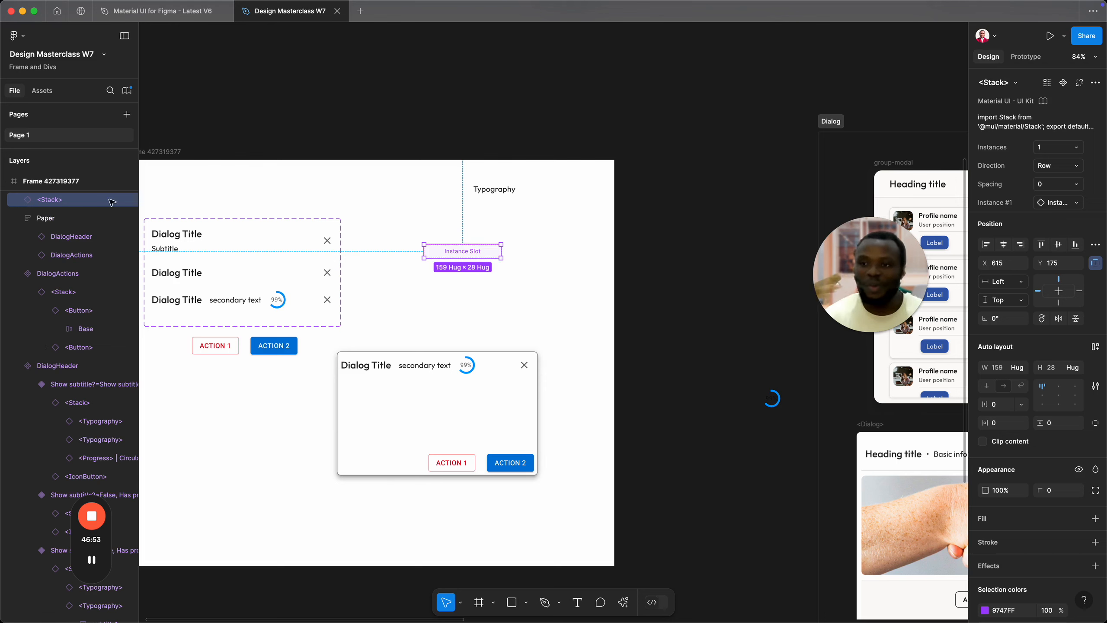
left_click(18, 199)
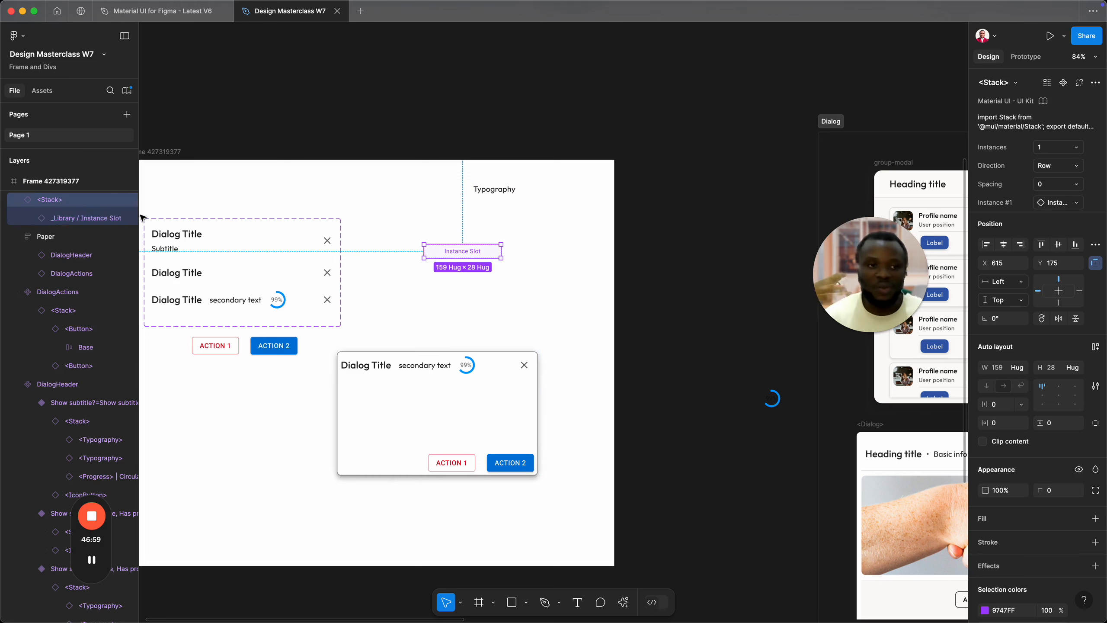
scroll(139, 214, "up", 1)
scroll(138, 216, "down", 1)
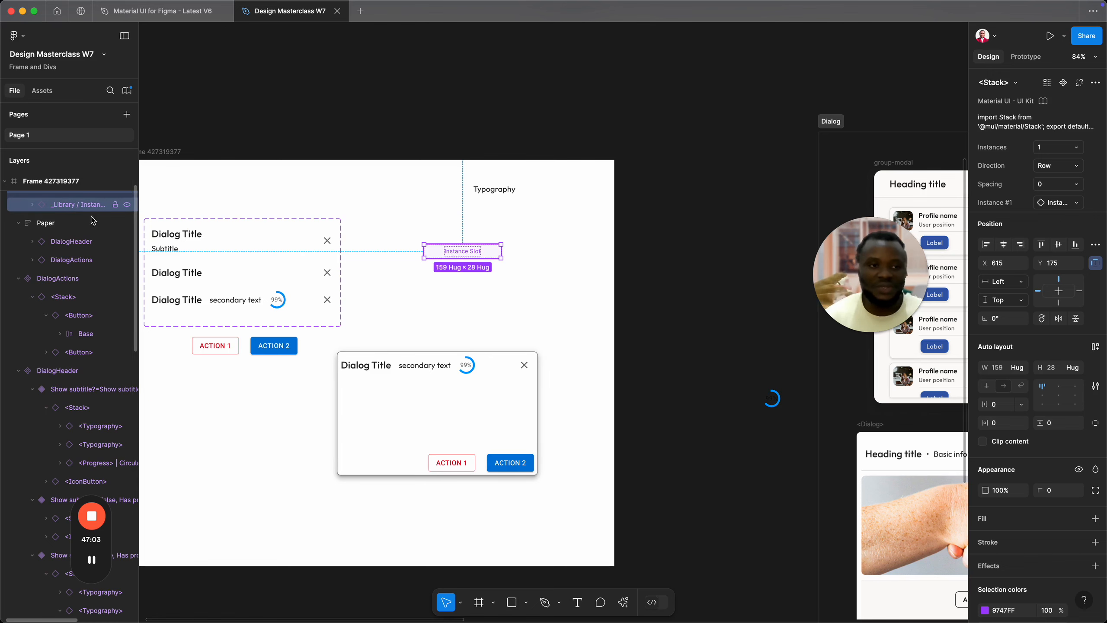
Step: Try detaching the <Stack> instance from its library component, and undo the detachment
right_click(443, 256)
mouse_move(488, 483)
left_click(478, 456)
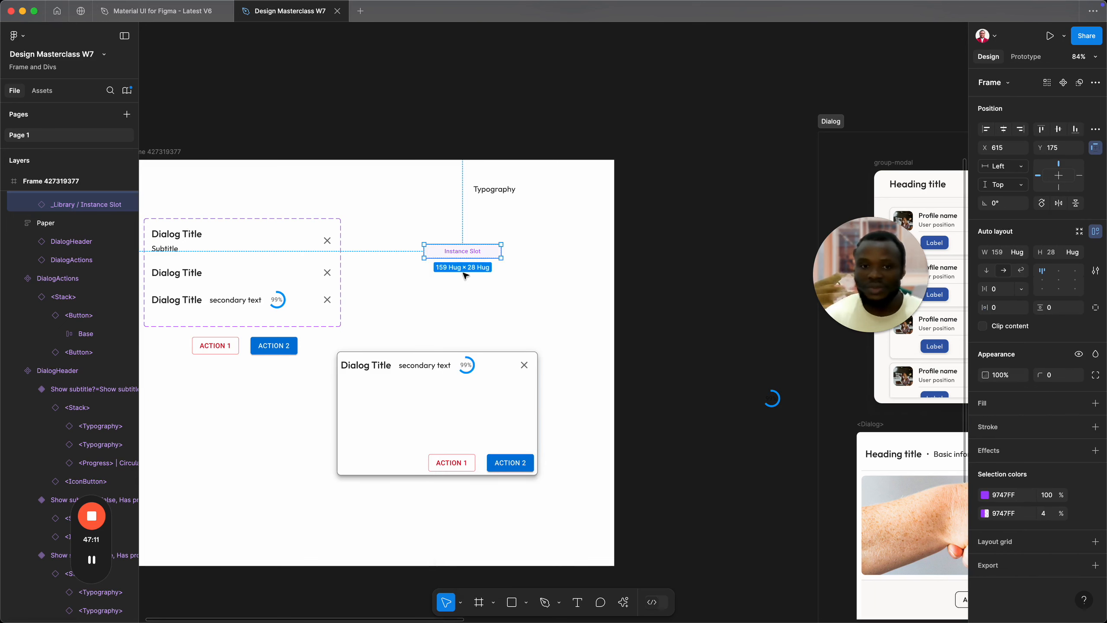
key("super+z")
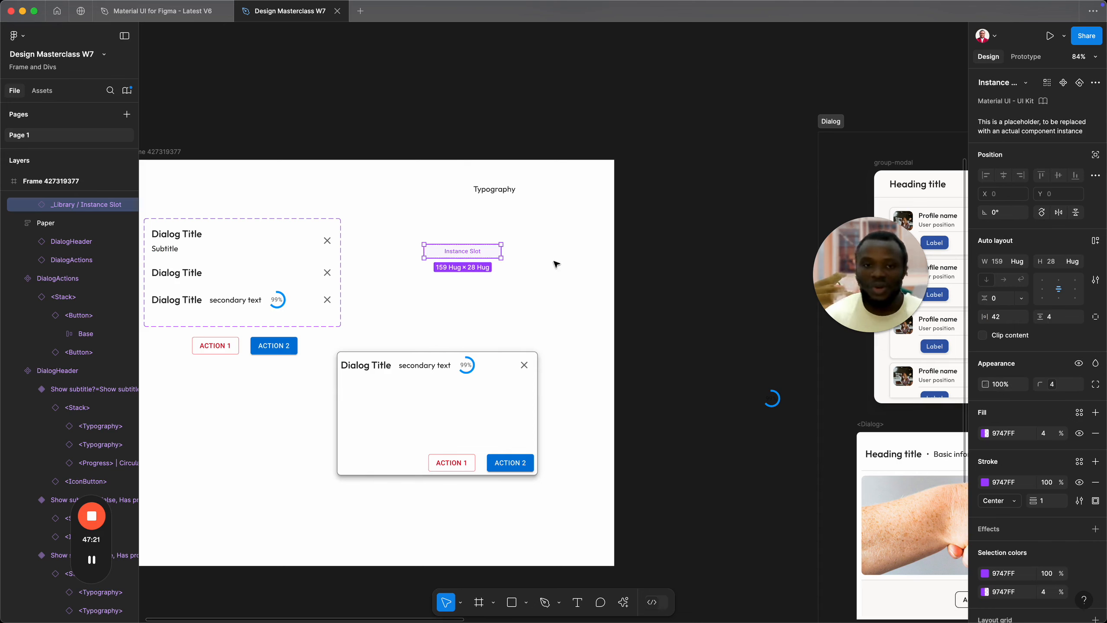
key("shift+a")
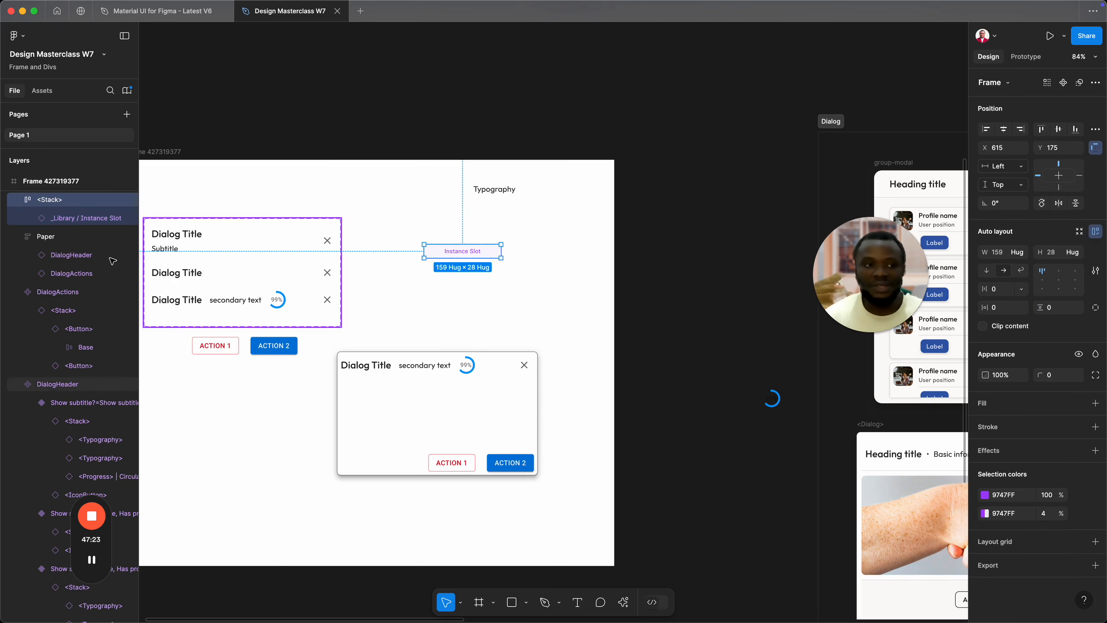
key("super+z")
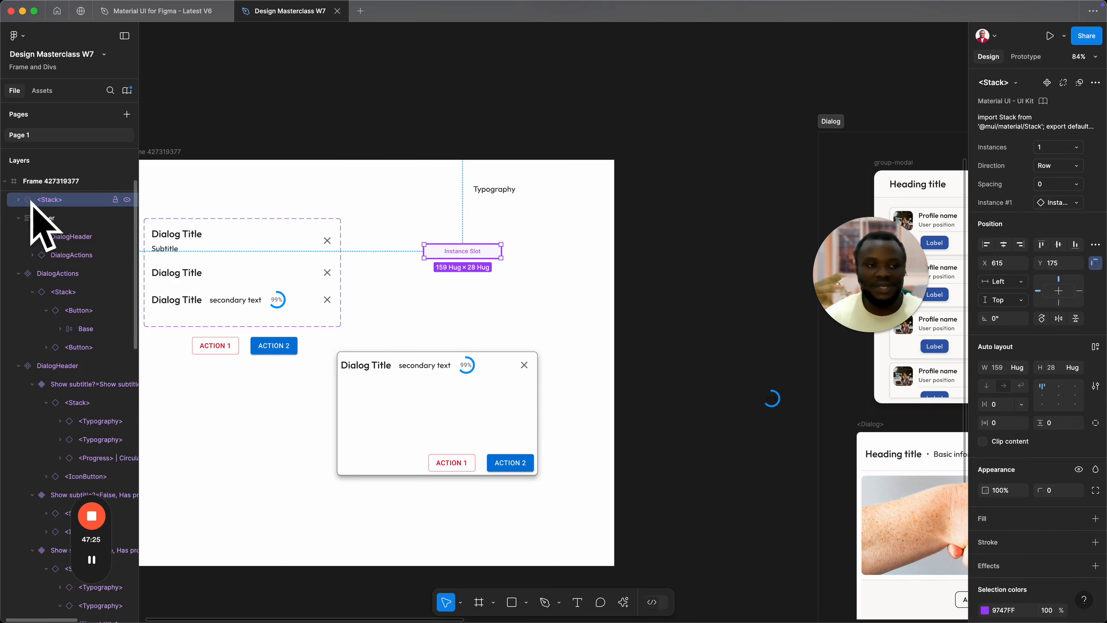
Step: Move the <Stack> instance to about X 547, Y 159 and detach it from its library component
left_click_drag(475, 257, 443, 247)
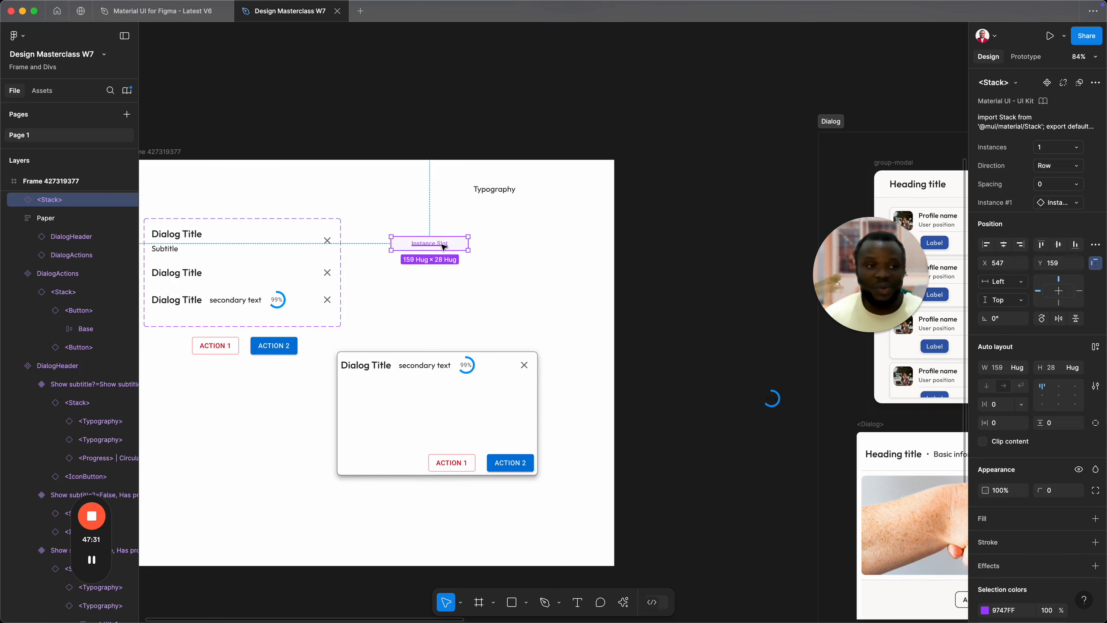
double_click(444, 247)
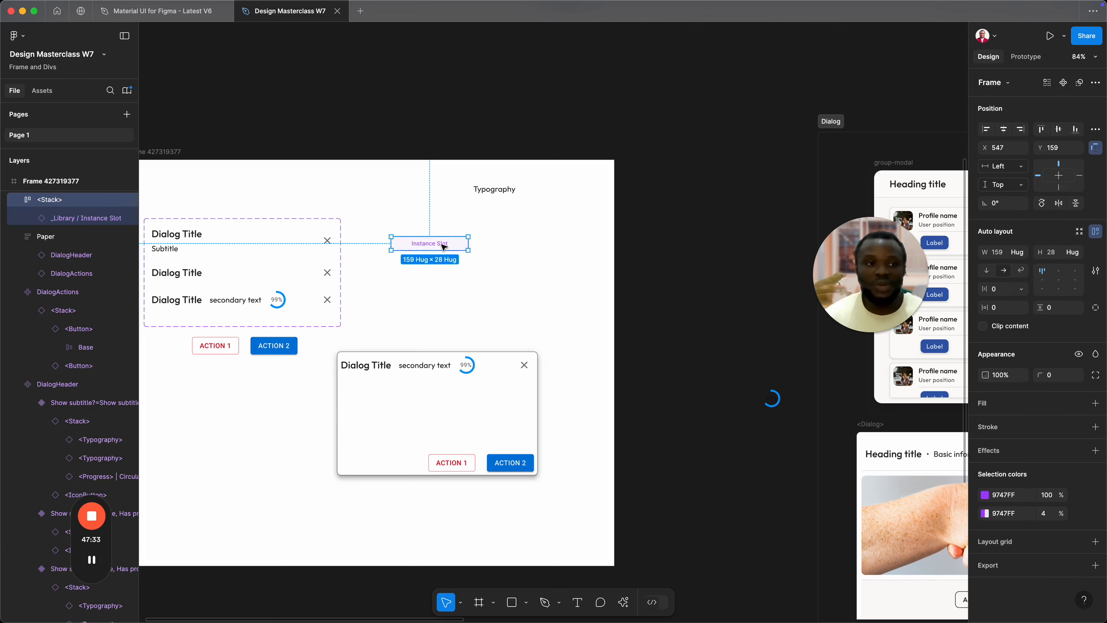
scroll(443, 247, "up", 3)
scroll(444, 247, "up", 4)
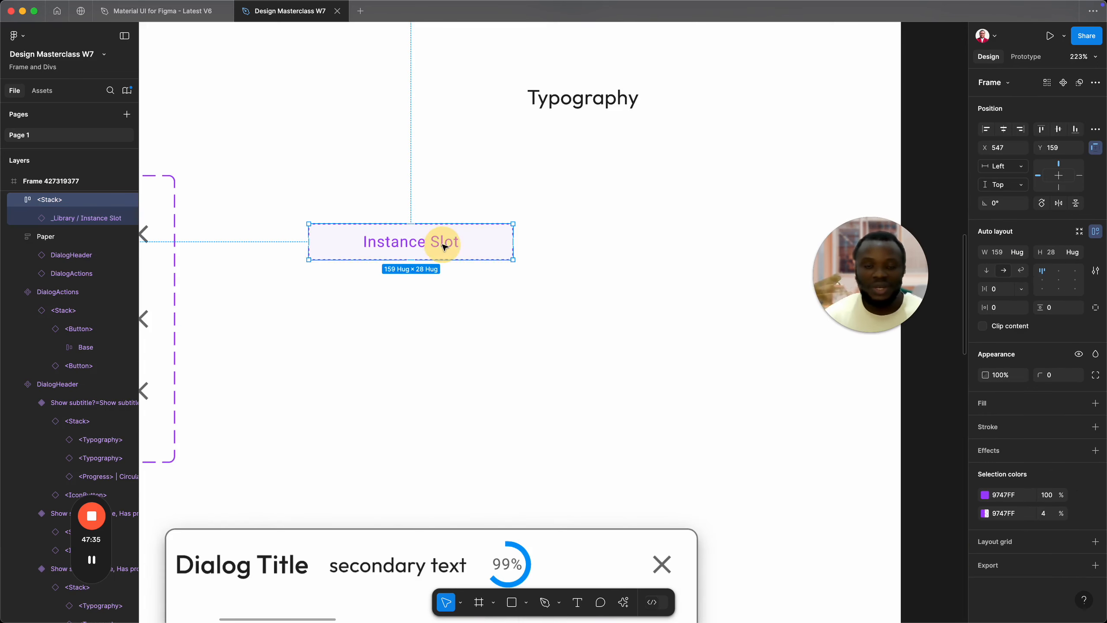
Step: Create a component from the detached <Stack> frame and rename it DialogContent
right_click(442, 241)
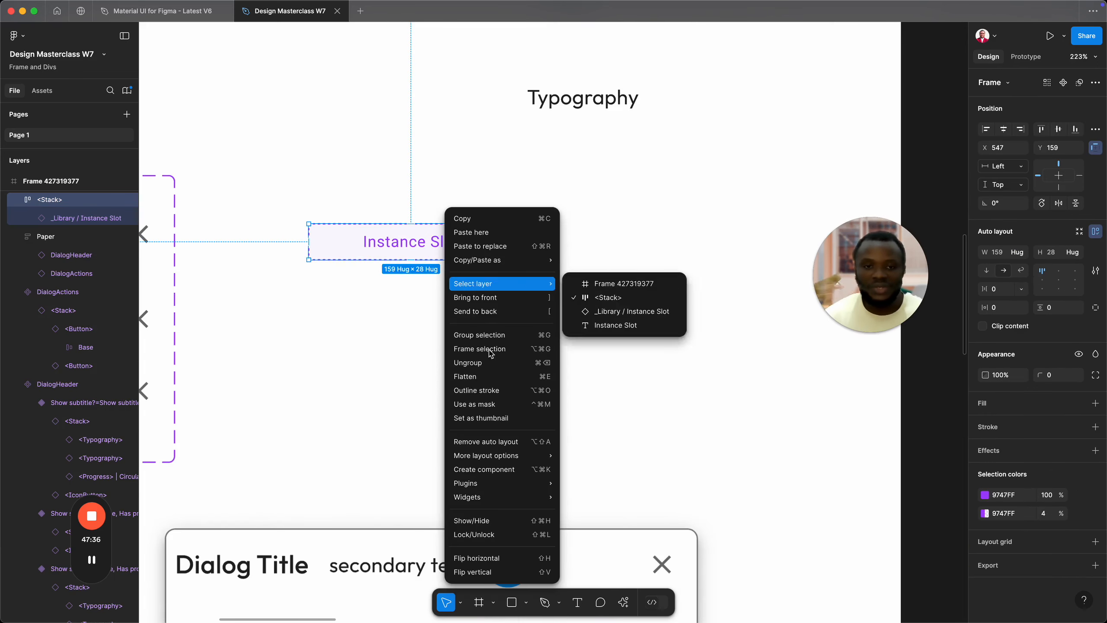
left_click(488, 468)
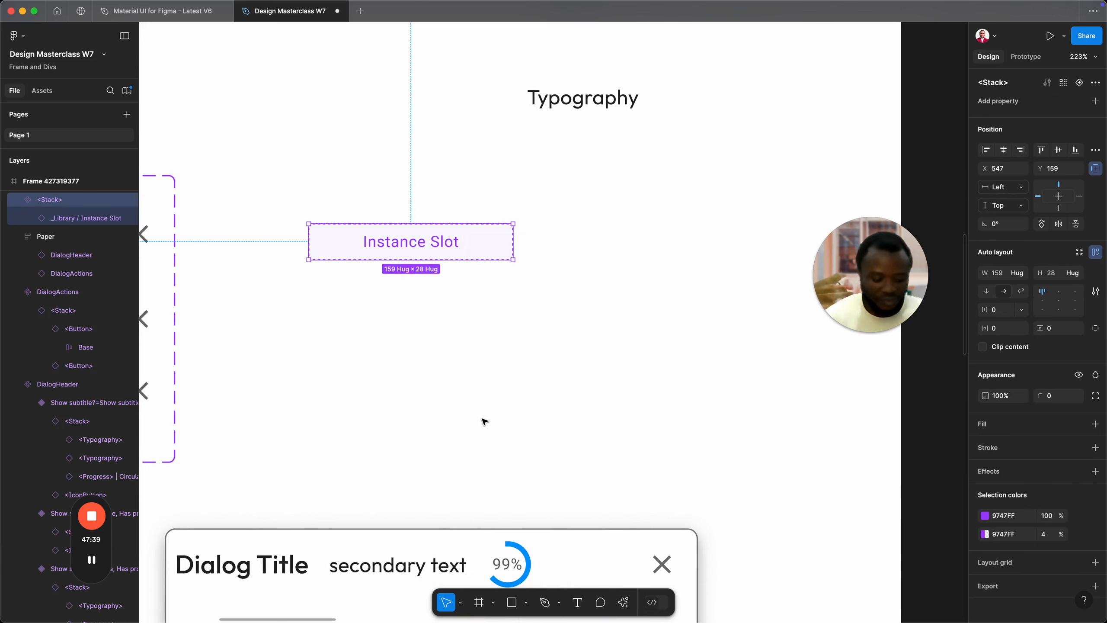
key("super+r")
type("D")
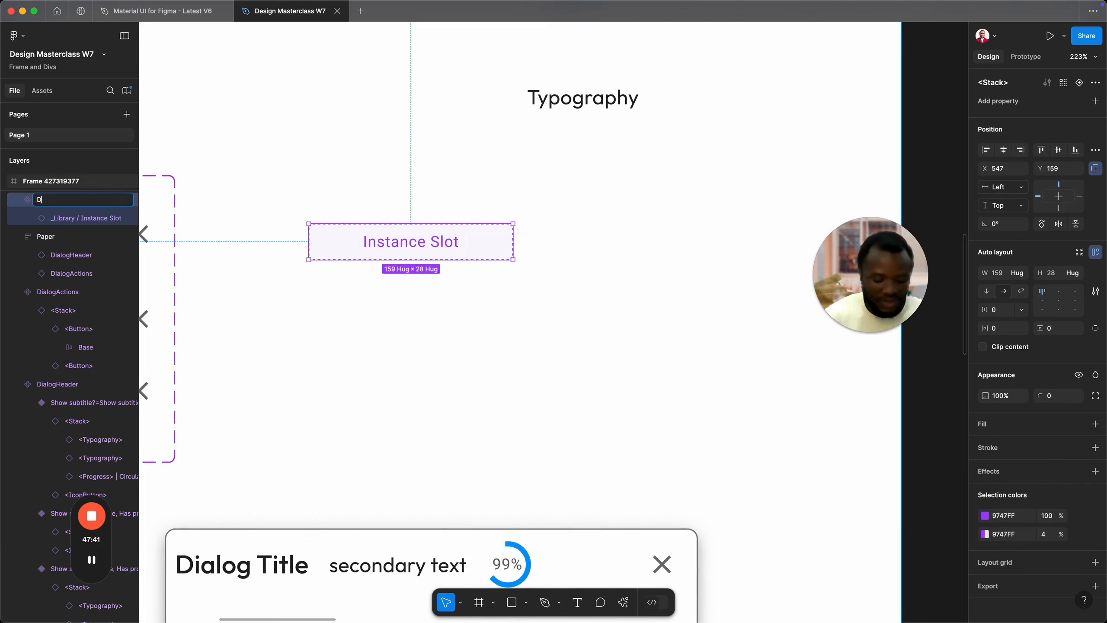
type("ialogCont")
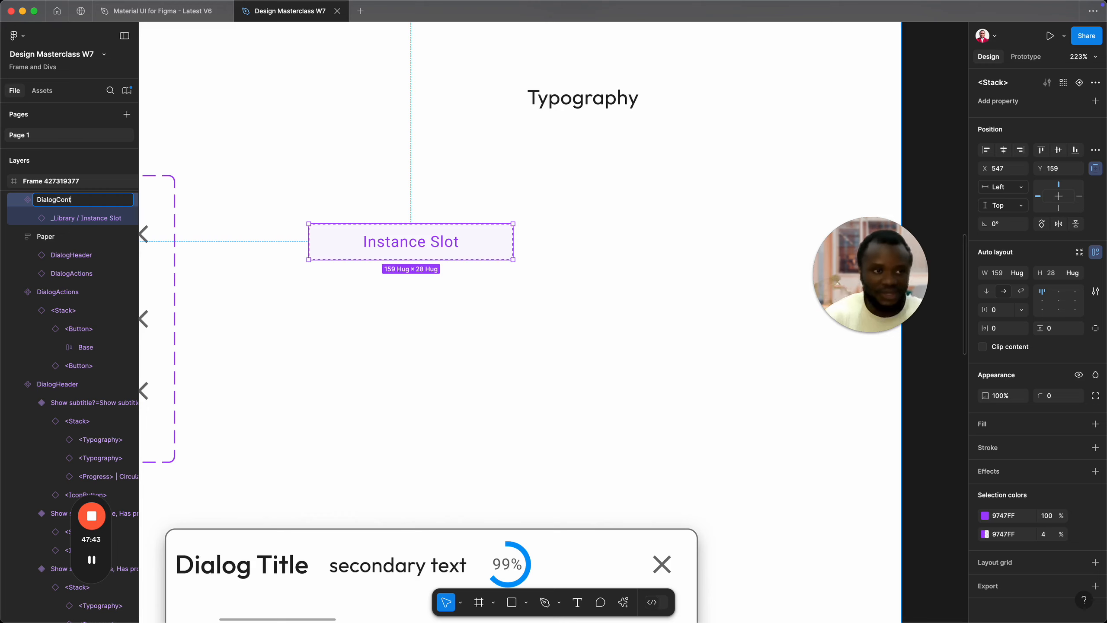
key("Return")
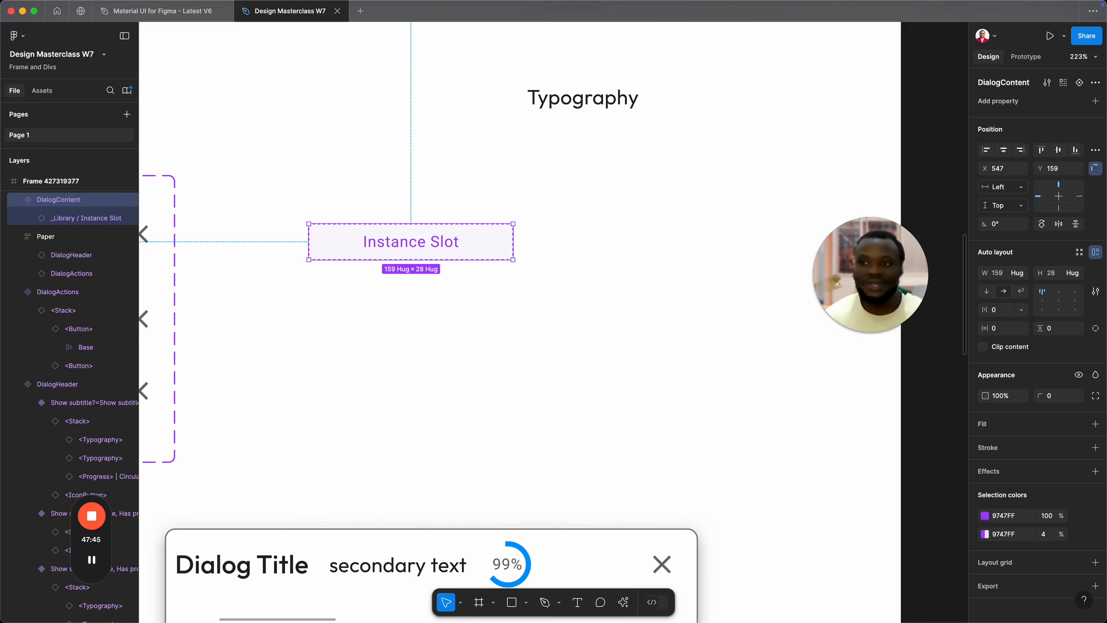
left_click(1096, 101)
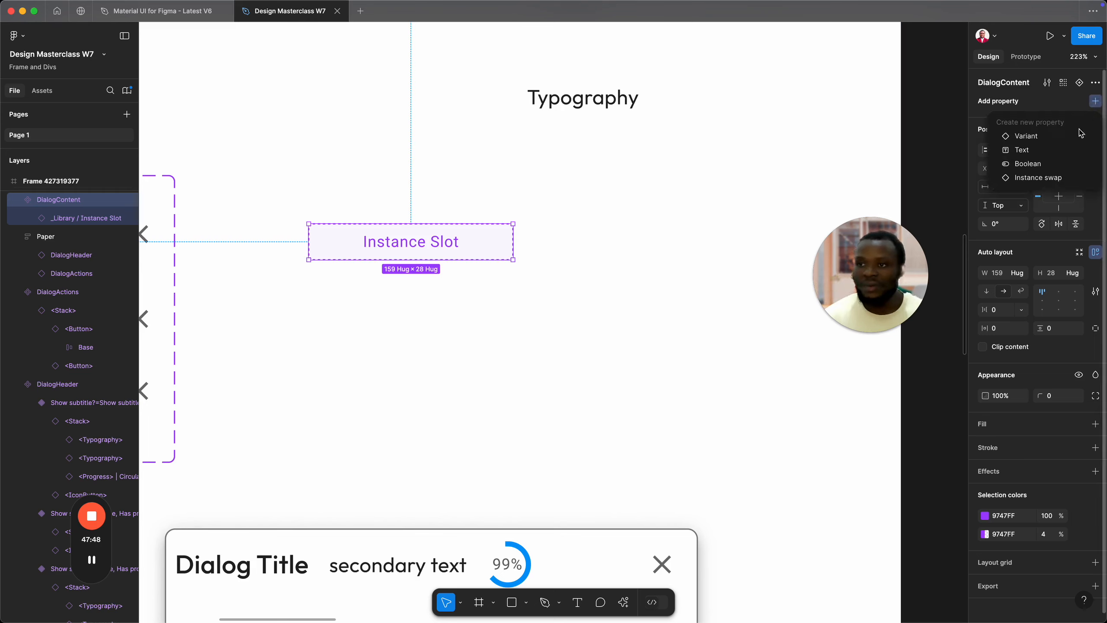
left_click(398, 238)
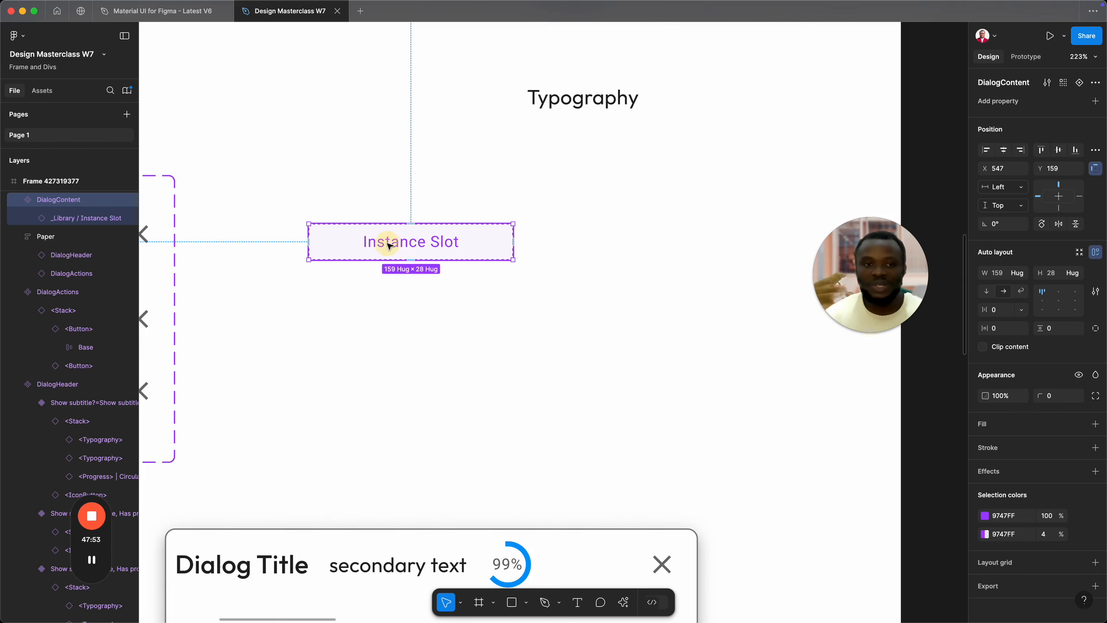
left_click(389, 244)
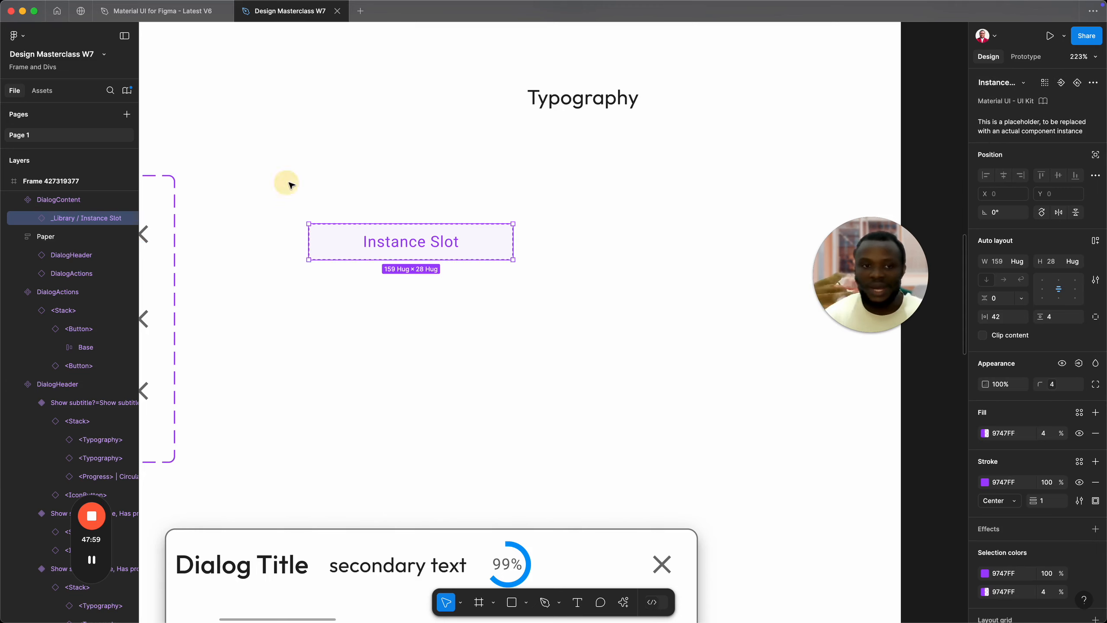
left_click(317, 205)
left_click(331, 249)
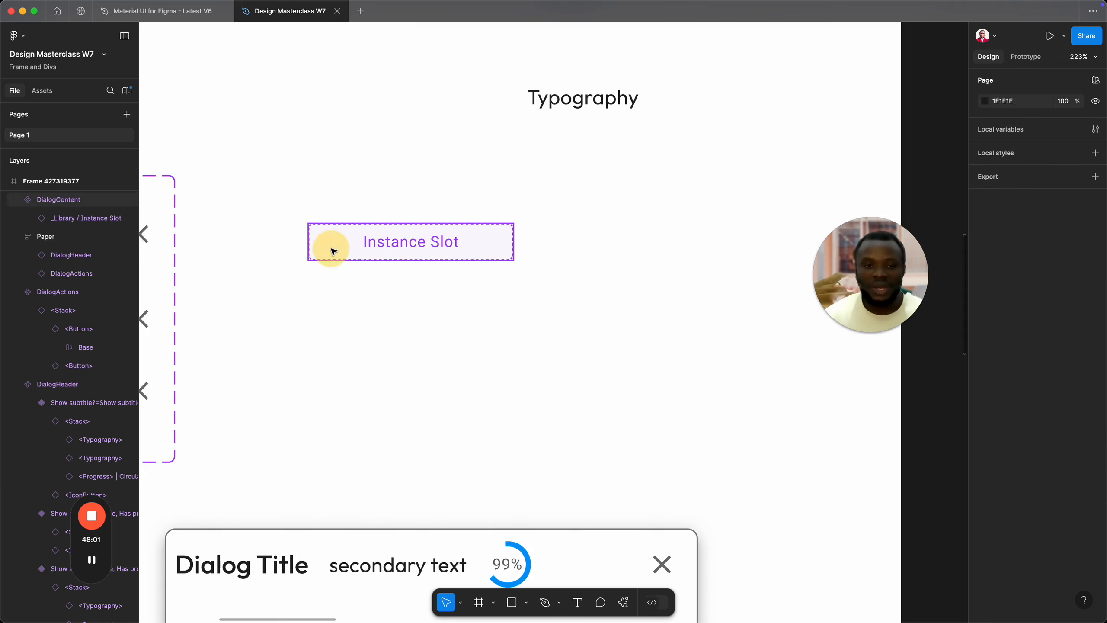
left_click(1096, 100)
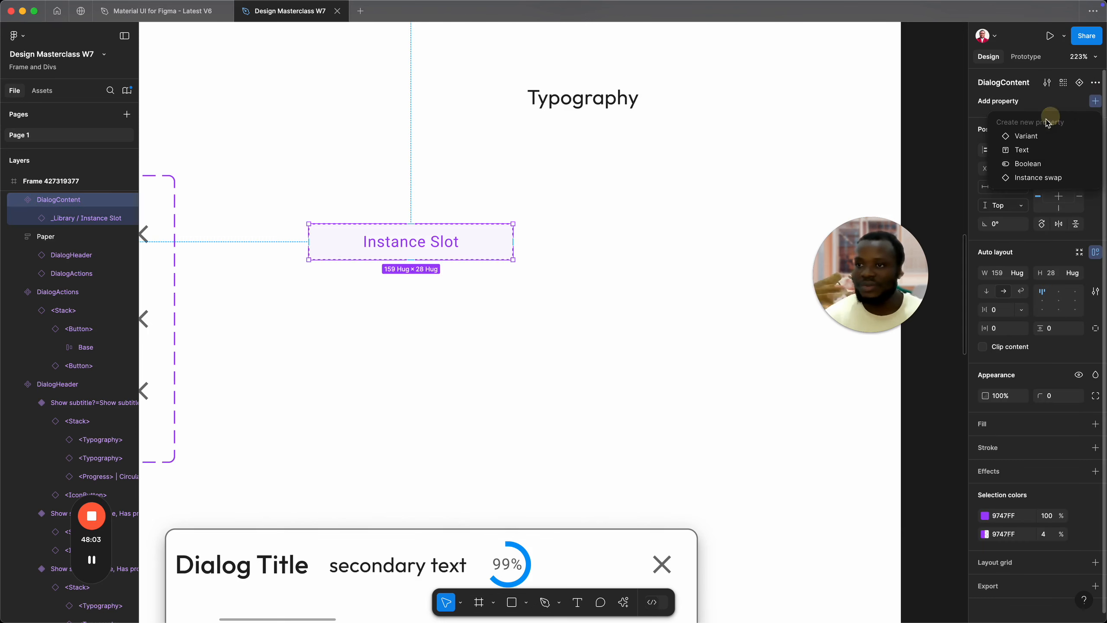
key("Return")
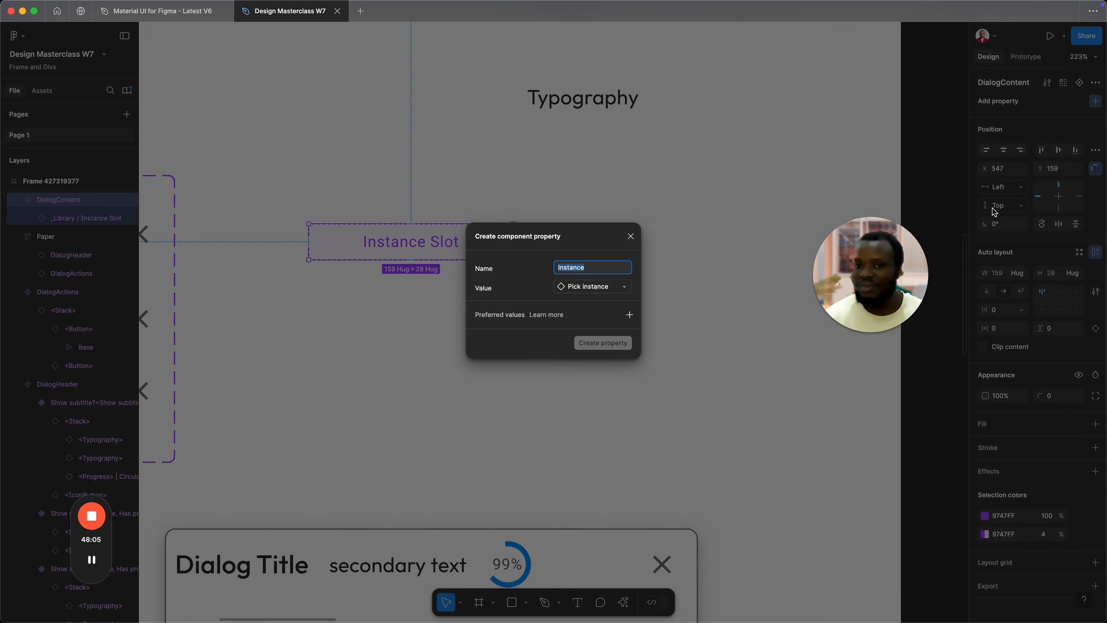
left_click(577, 288)
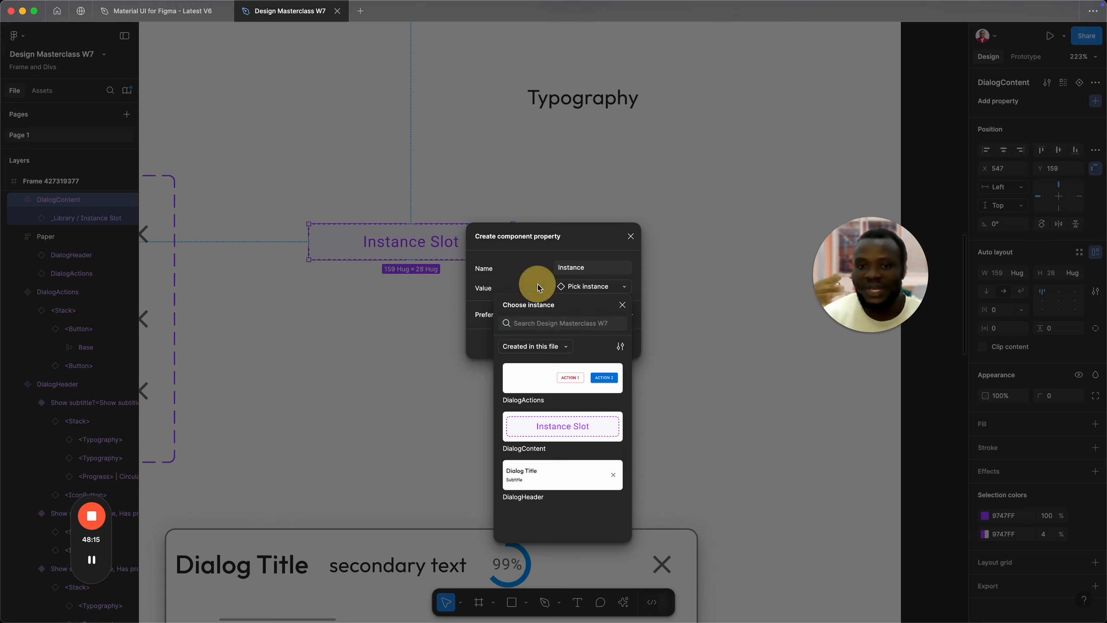
left_click(479, 290)
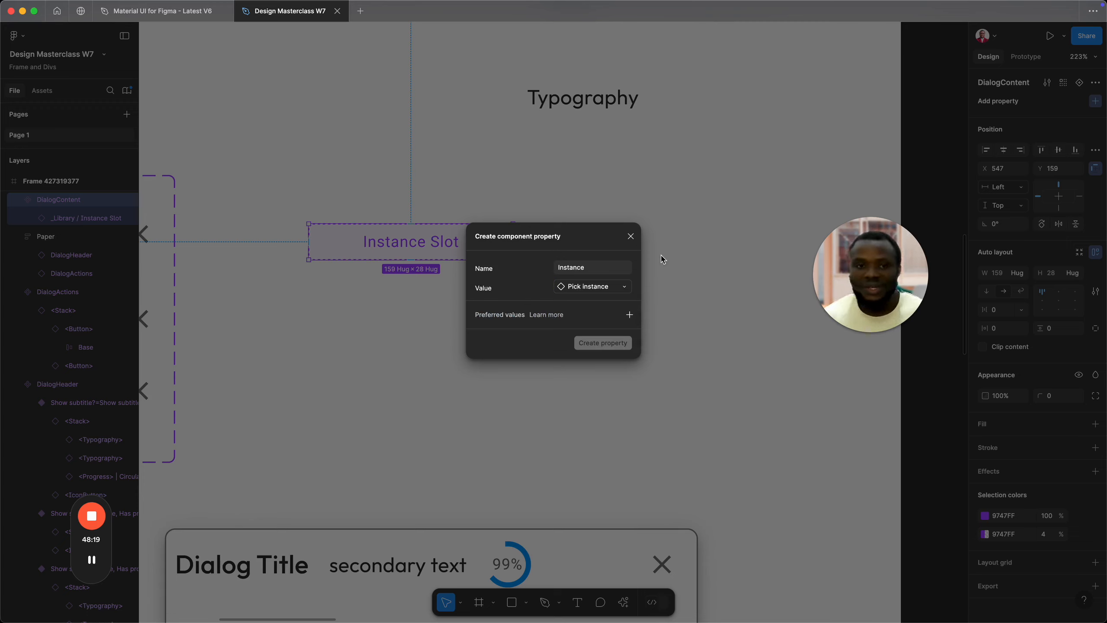
left_click(630, 236)
Step: Copy the instance slot inside DialogContent and paste the copy onto the main frame at X 792, Y 197
left_click(411, 248)
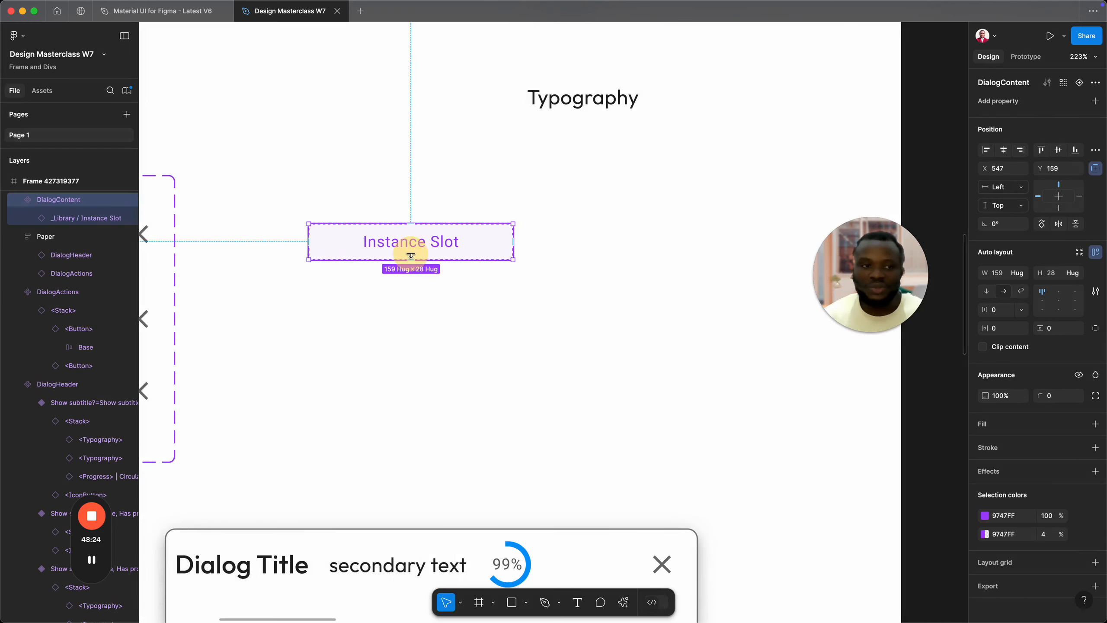
left_click(436, 245)
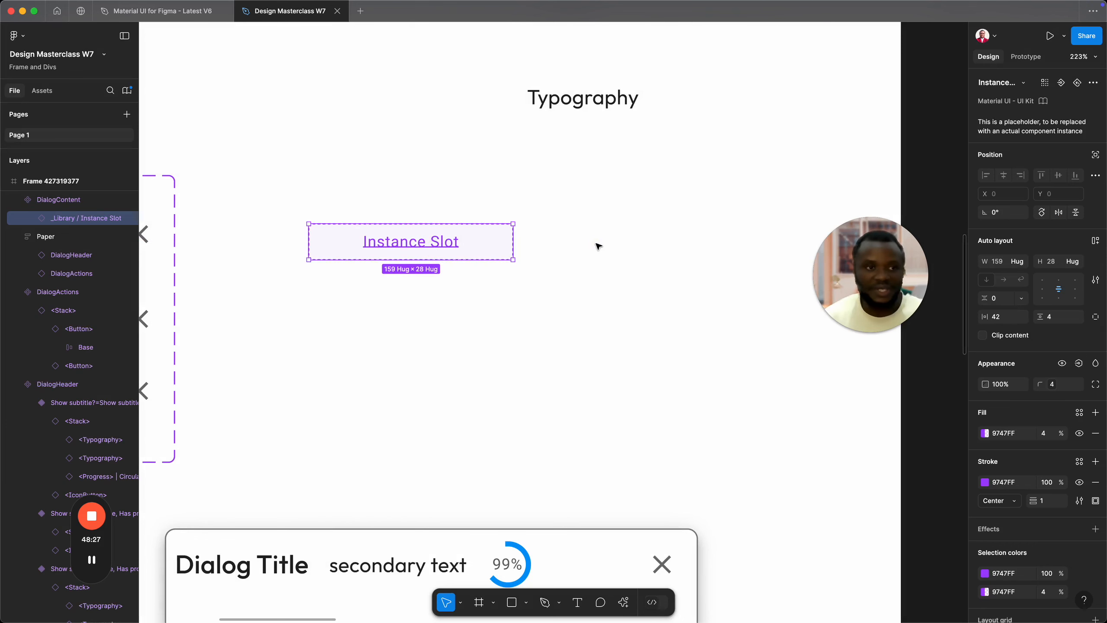
right_click(616, 253)
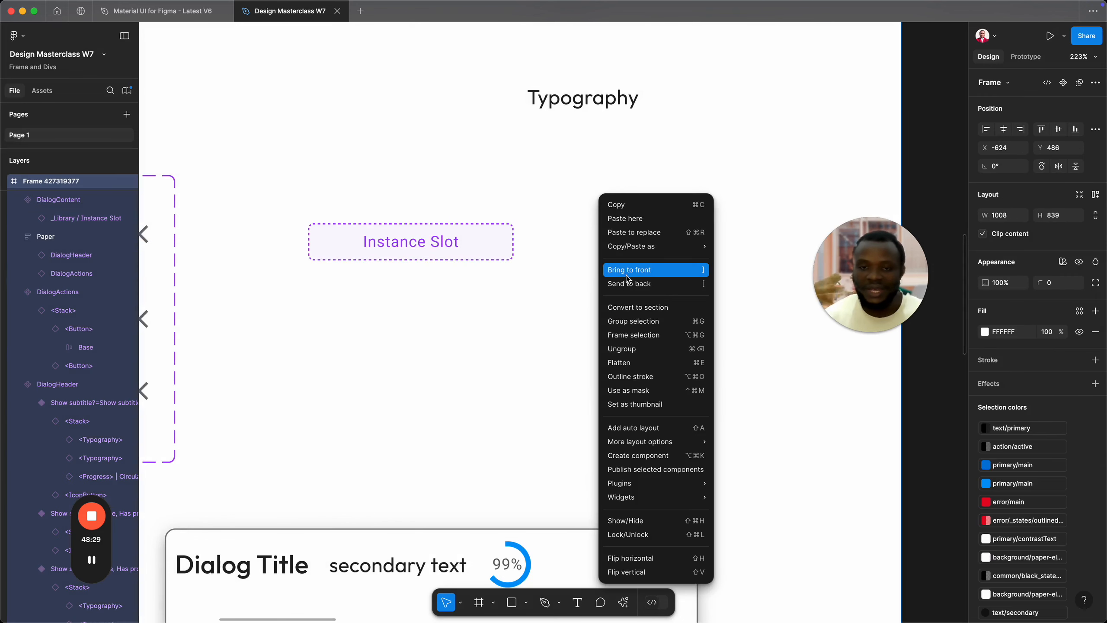
mouse_move(626, 240)
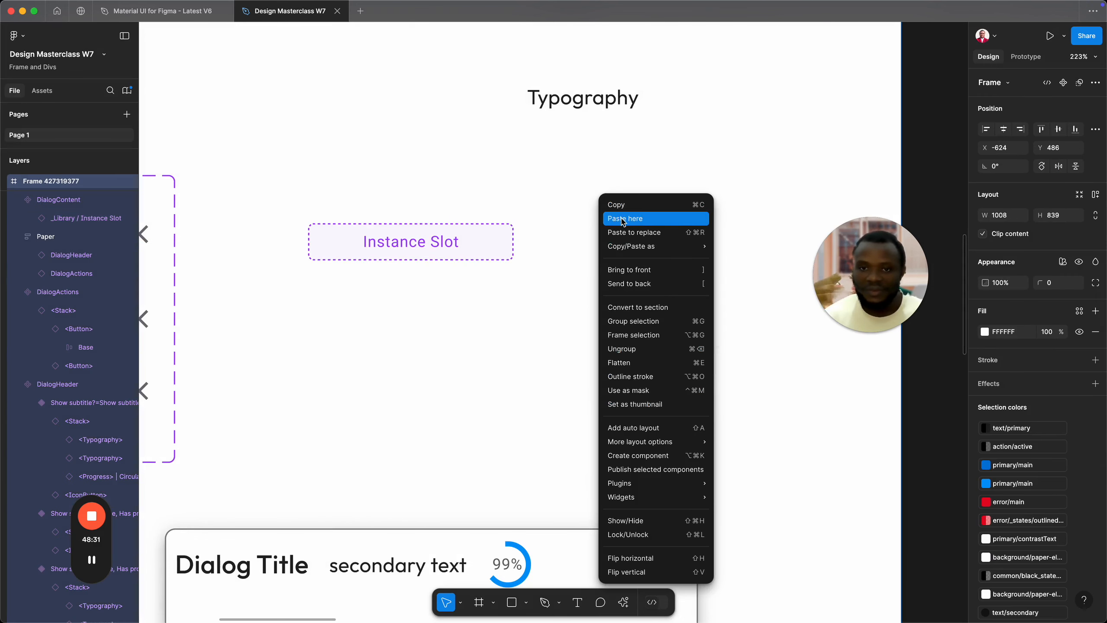
left_click(624, 218)
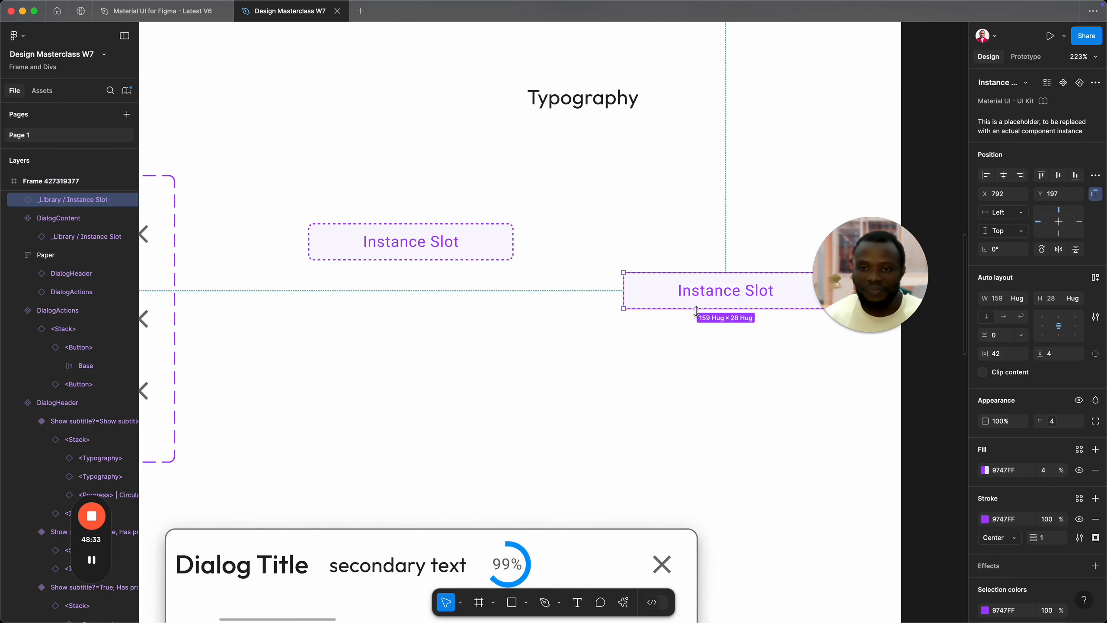
Step: Detach the pasted instance slot from its library and create a local component from it
left_click_drag(700, 303, 581, 321)
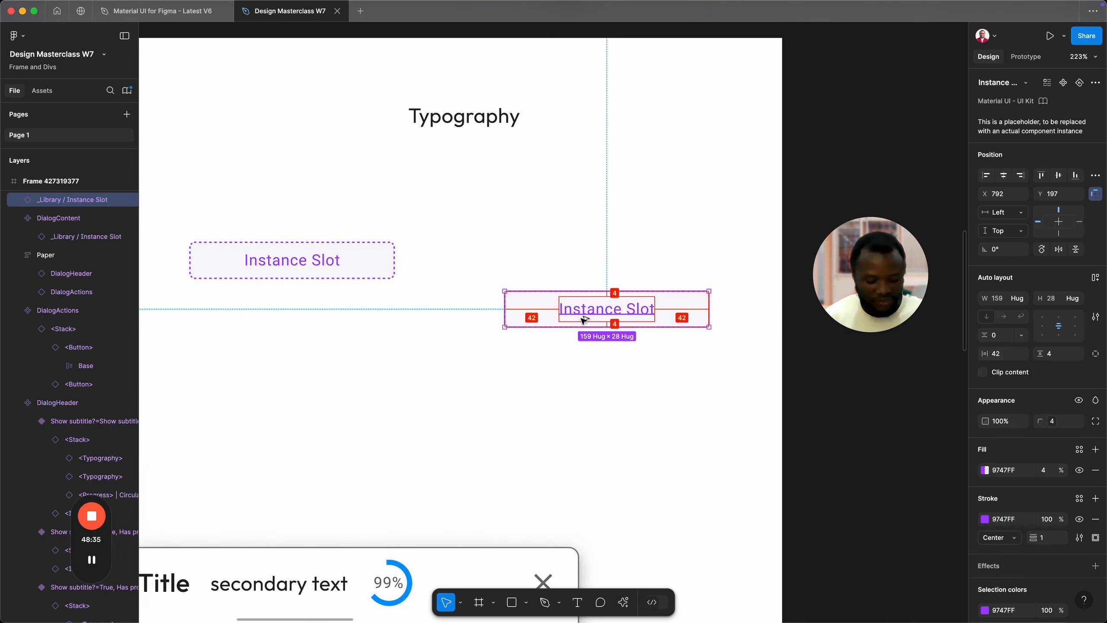
right_click(587, 318)
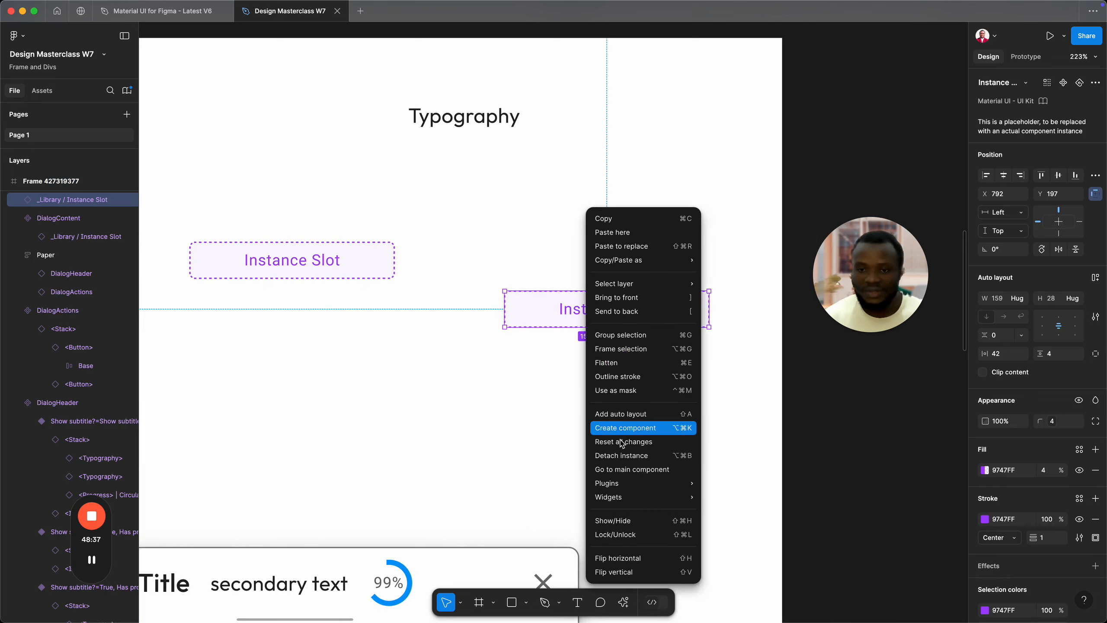
left_click(619, 456)
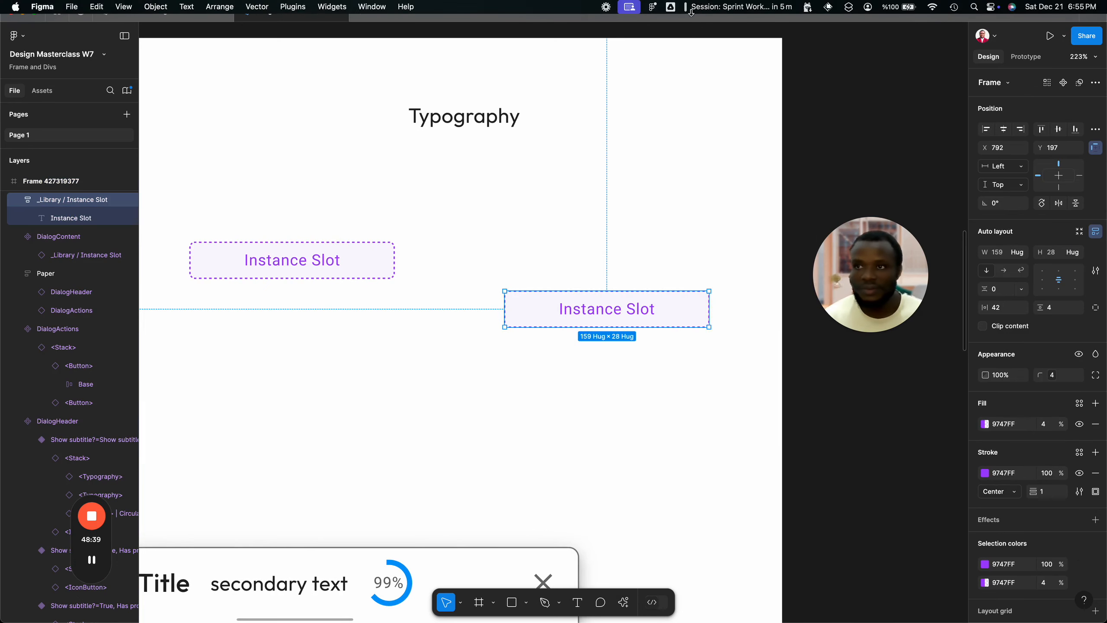
right_click(614, 312)
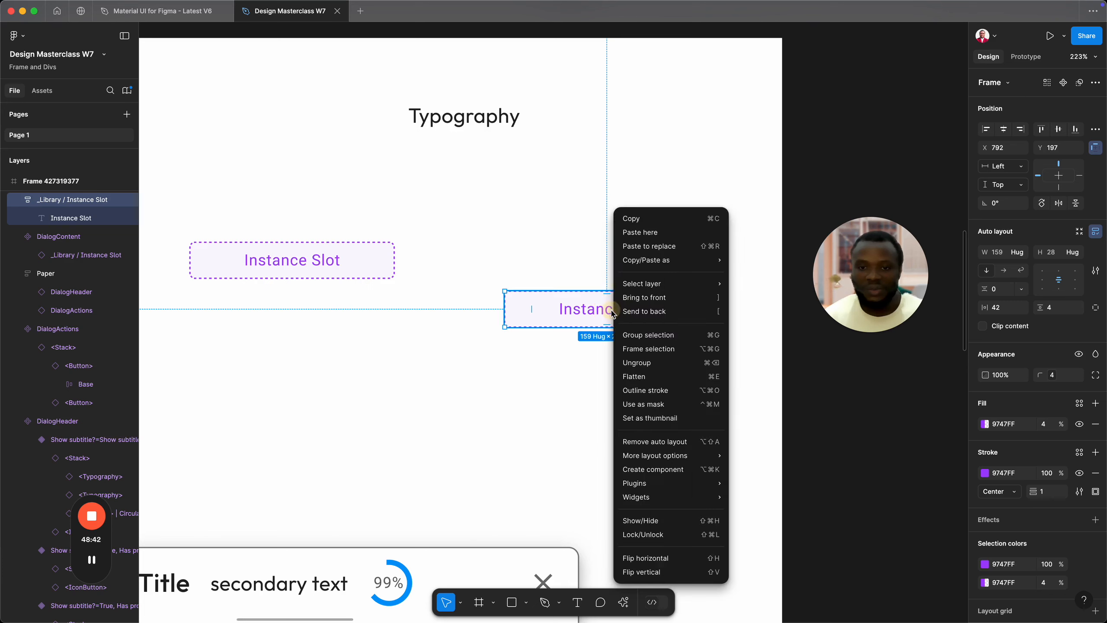
left_click(656, 473)
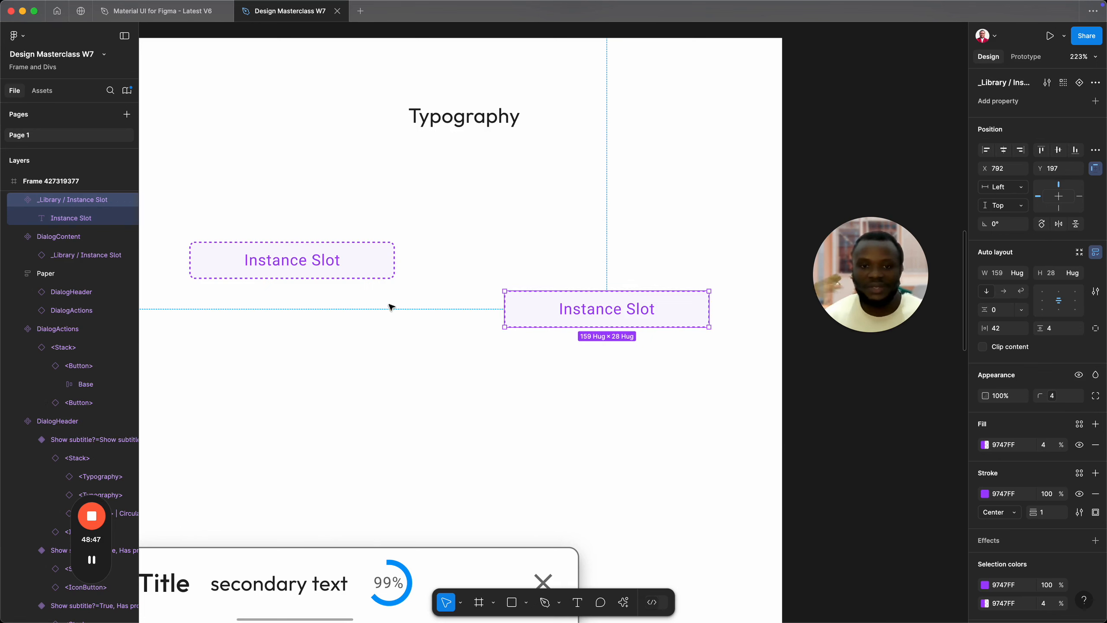
Step: Start a new instance swap property on the DialogContent component, using the local _Library Instance Slot as its value
left_click(242, 260)
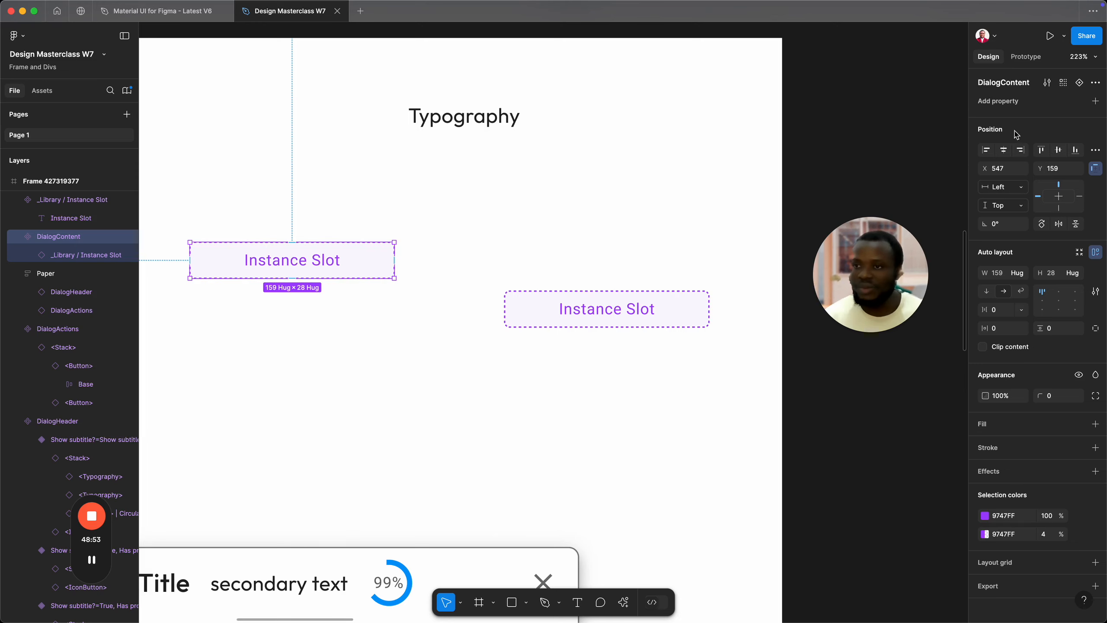
left_click(1095, 101)
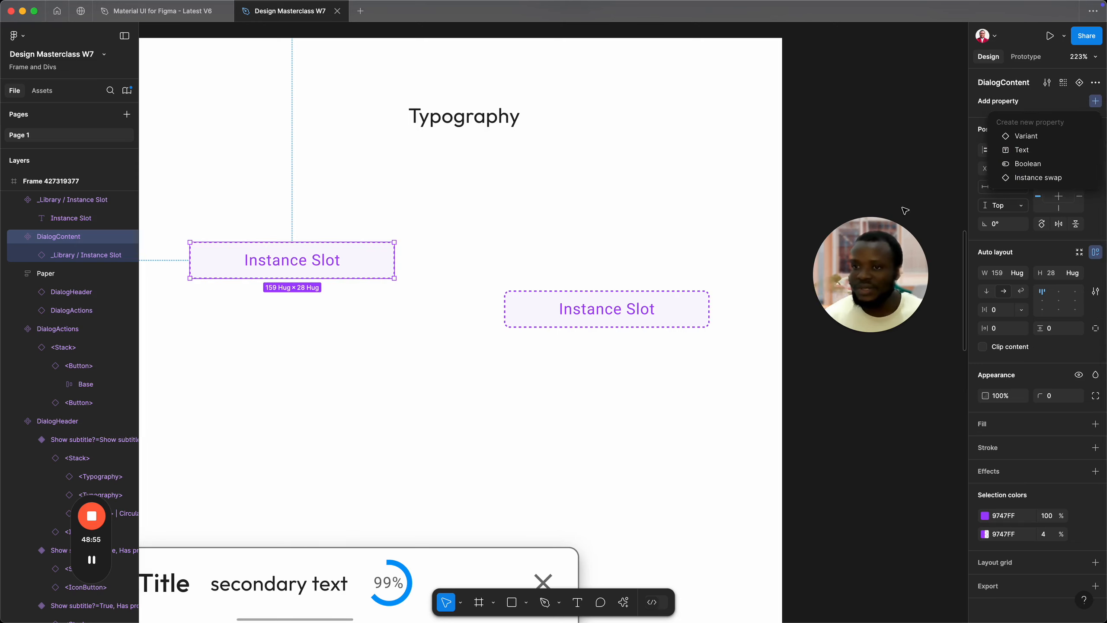
left_click(1037, 177)
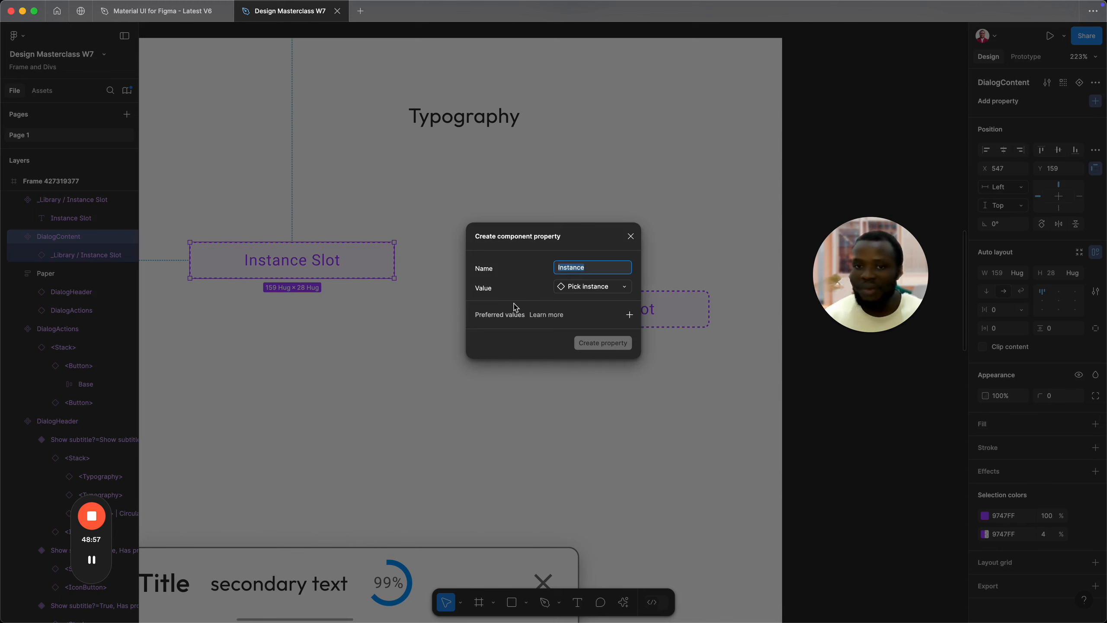
left_click(588, 288)
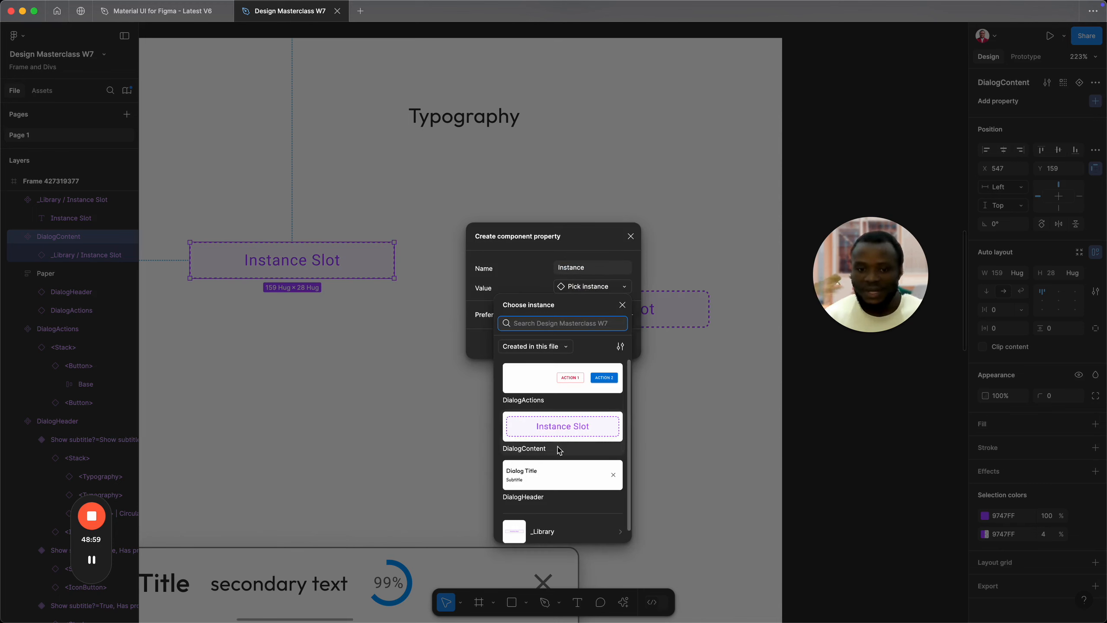
scroll(555, 490, "down", 1)
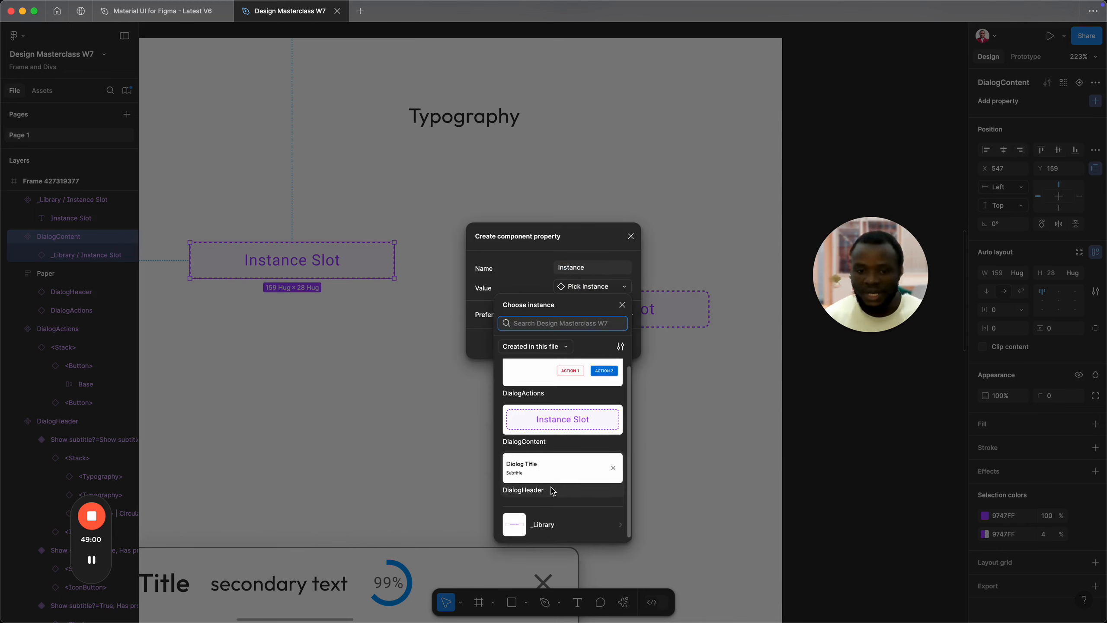
left_click(556, 526)
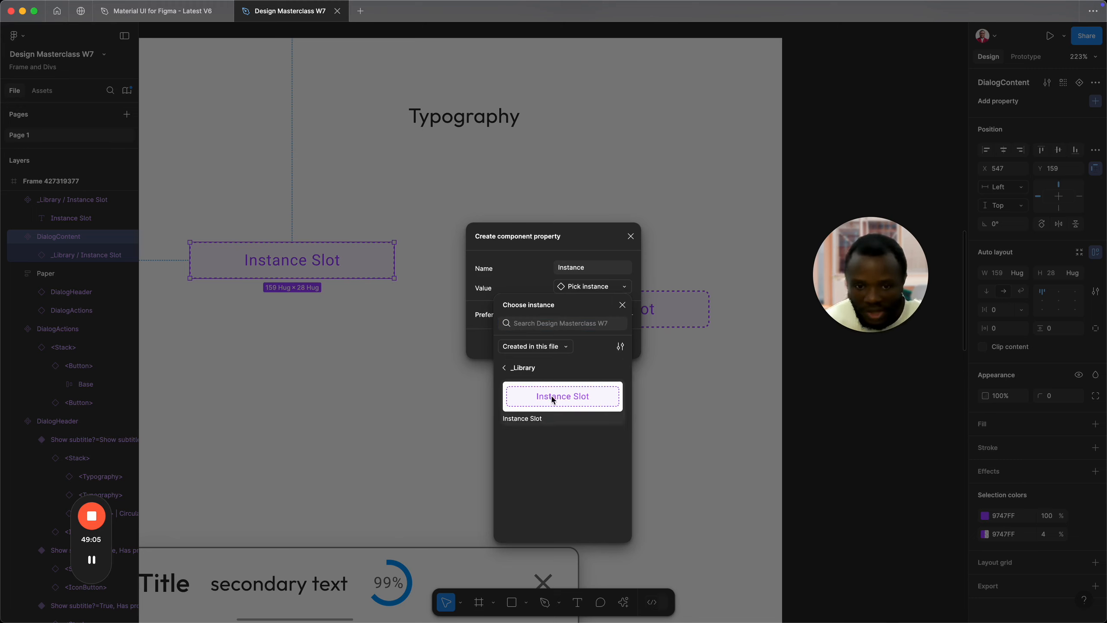
left_click(553, 400)
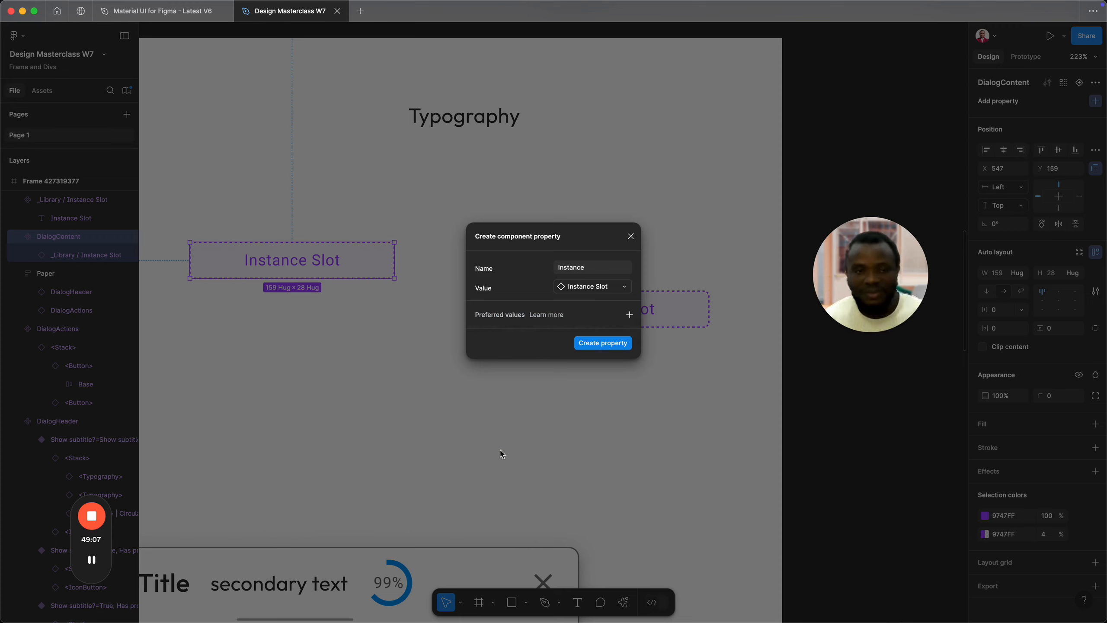
Step: Name the new instance swap property "Swap content" and create it
left_click(596, 271)
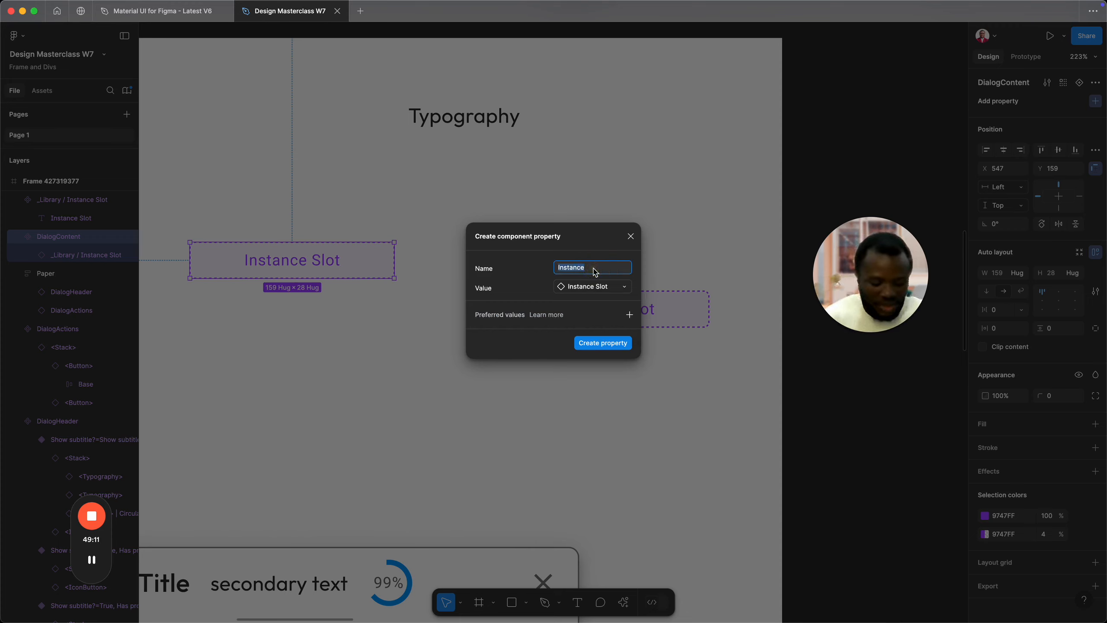
type("Swap conent")
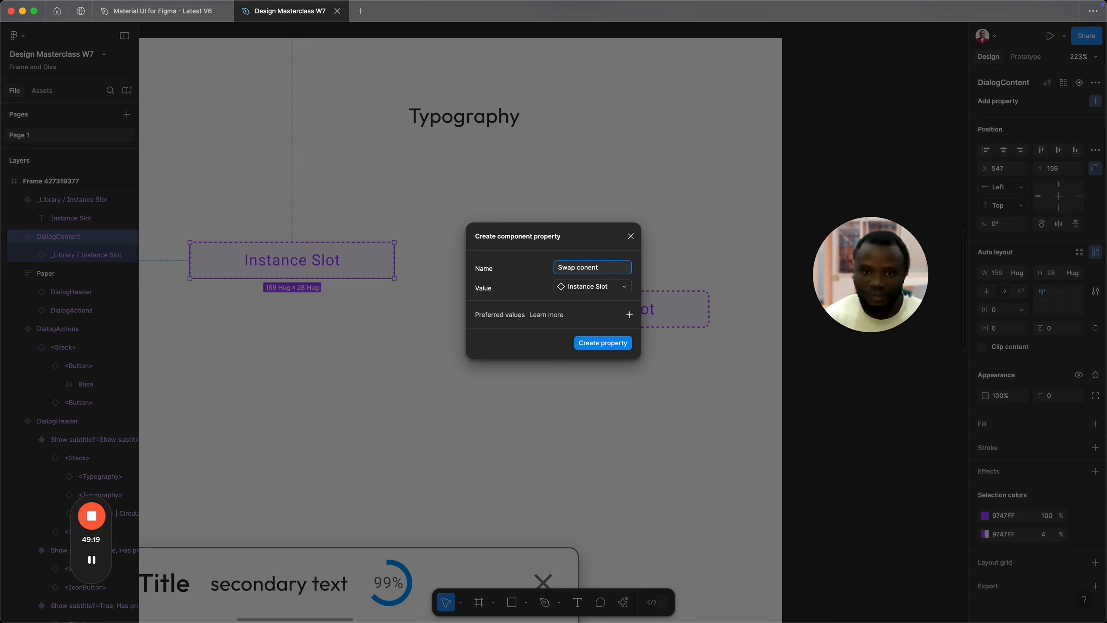
key("BackSpace")
key("BackSpace")
key("BackSpace")
type("tent")
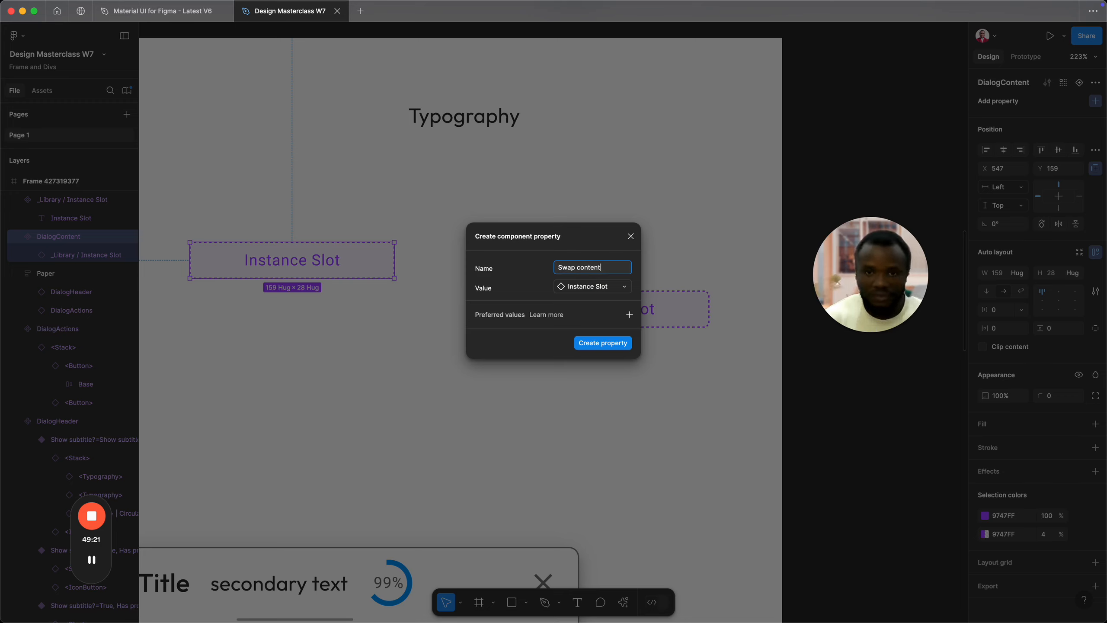
left_click(595, 343)
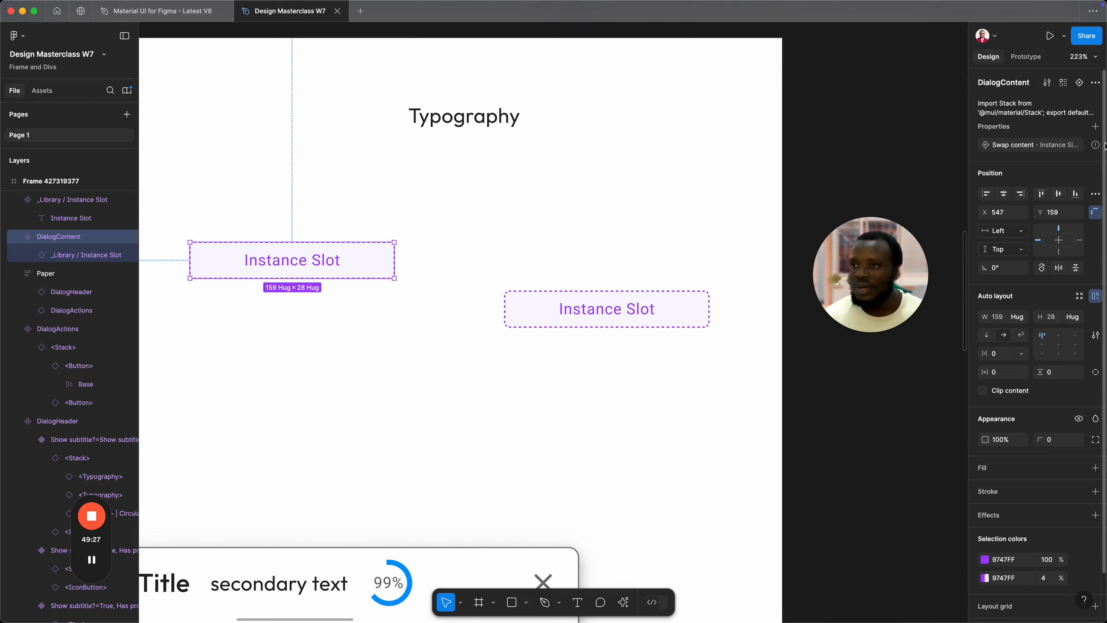
Step: Link the nested Instance Slot inside the DialogContent component to the Swap content property
mouse_move(1097, 147)
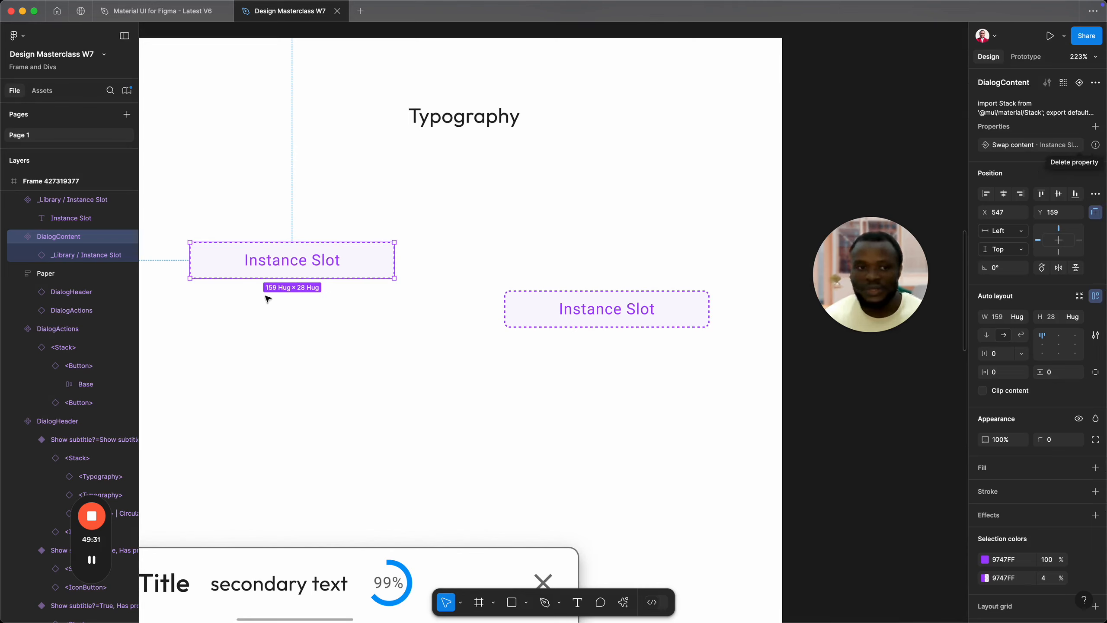
left_click(258, 267)
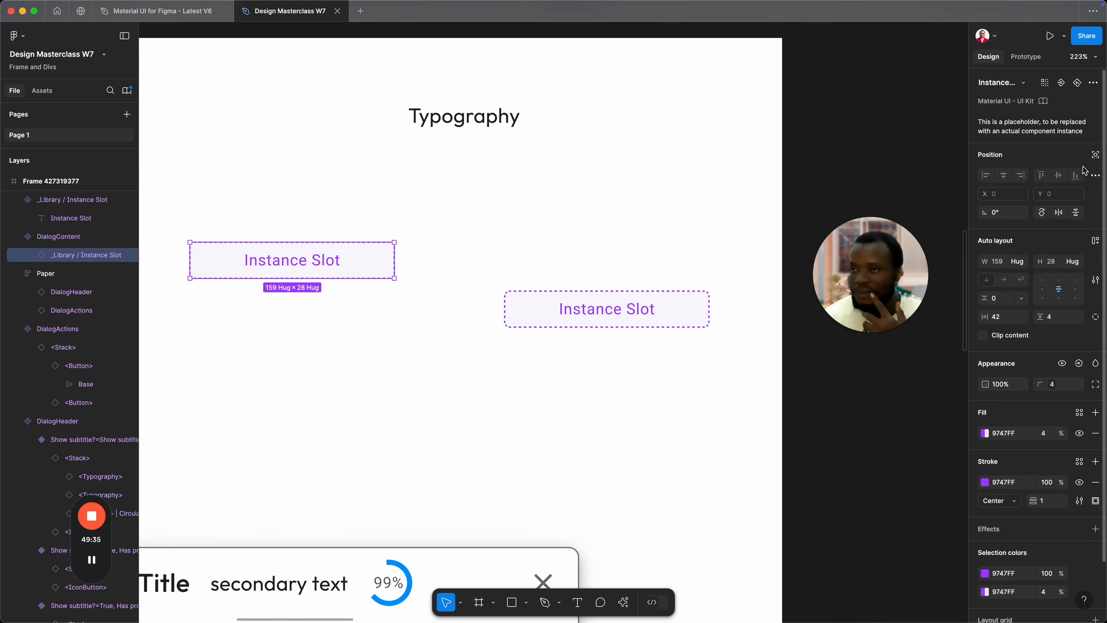
left_click(1062, 84)
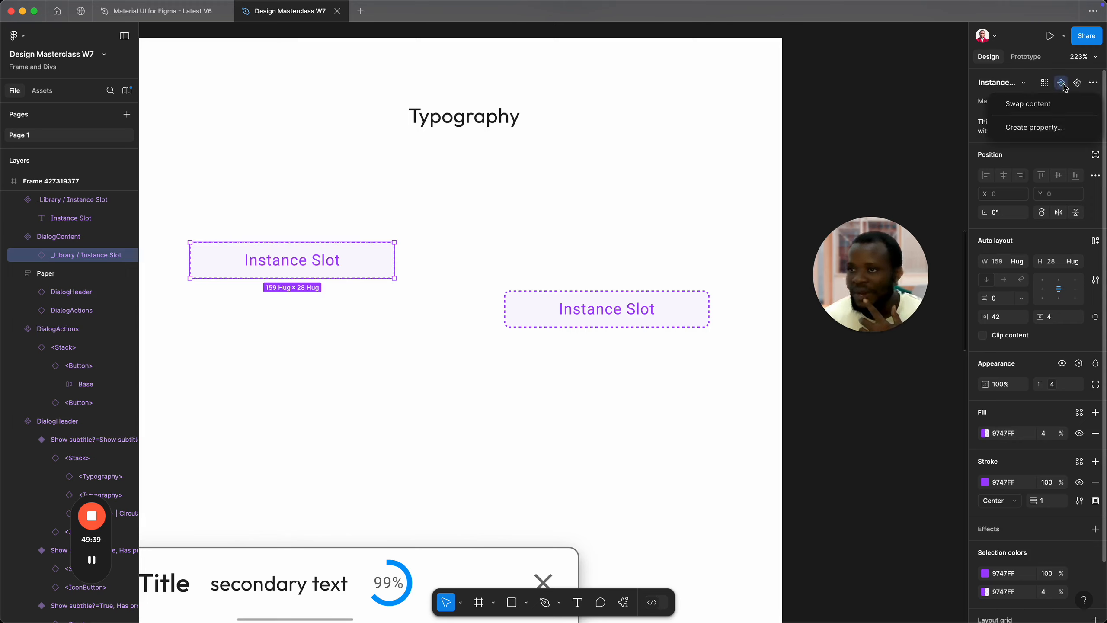
left_click(1053, 104)
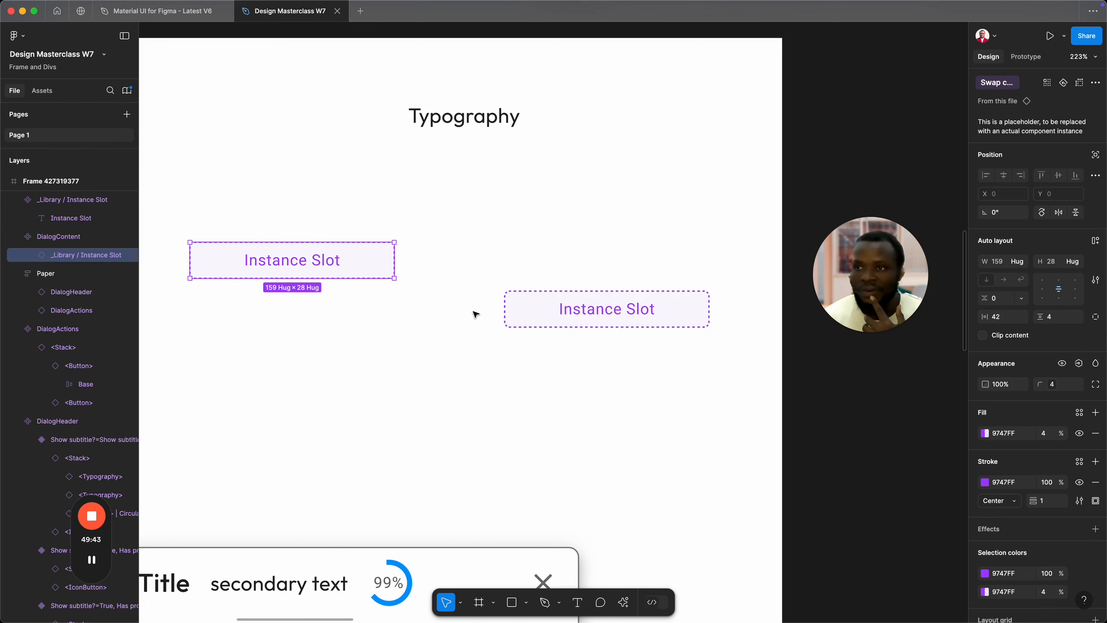
key("Escape")
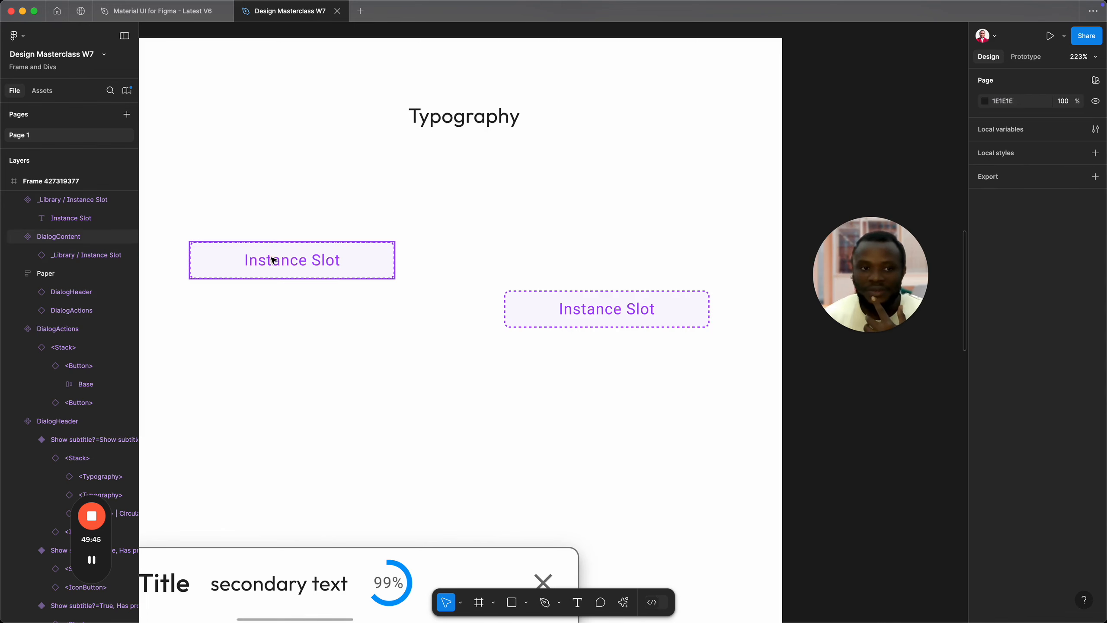
Step: Copy the DialogContent component into the Paper frame and place the instance between DialogHeader and DialogActions
left_click(273, 259)
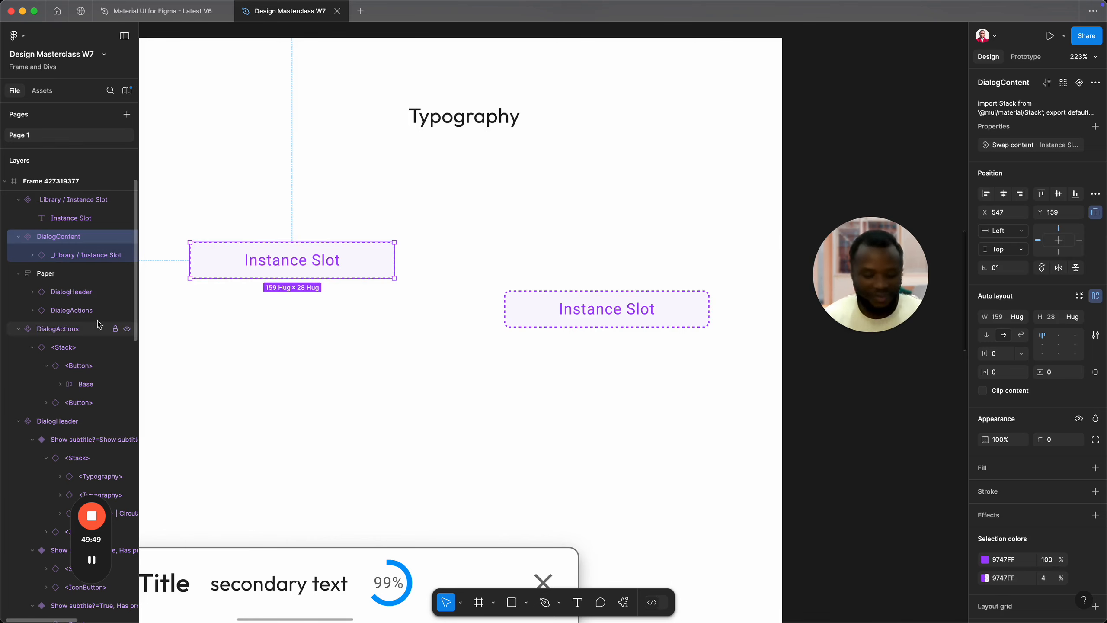
scroll(394, 402, "down", 1)
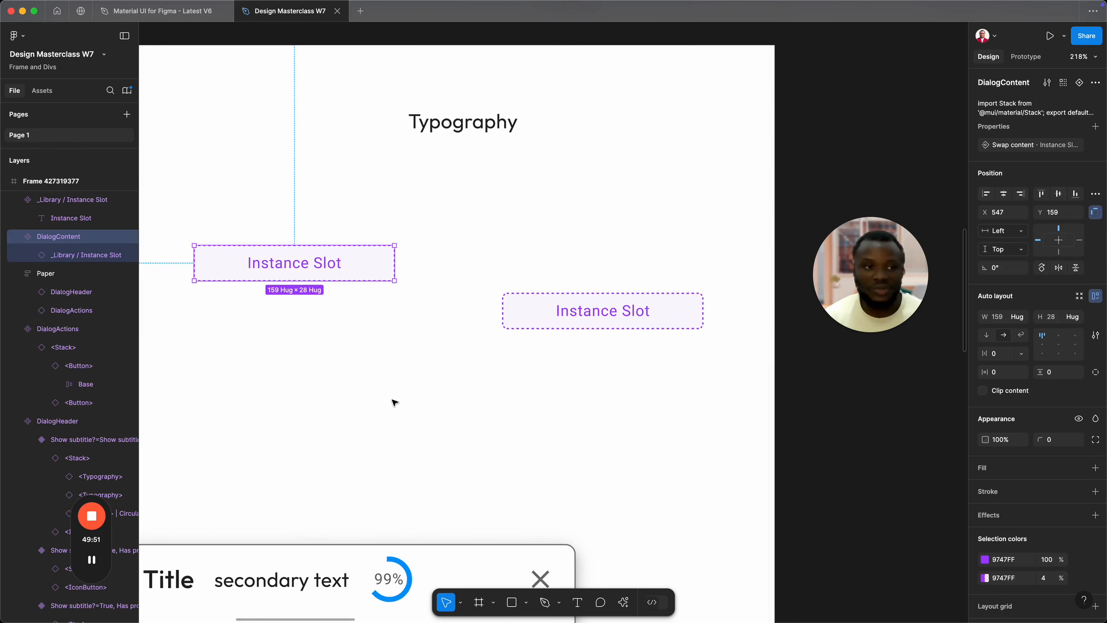
scroll(394, 402, "down", 5)
scroll(390, 415, "down", 5)
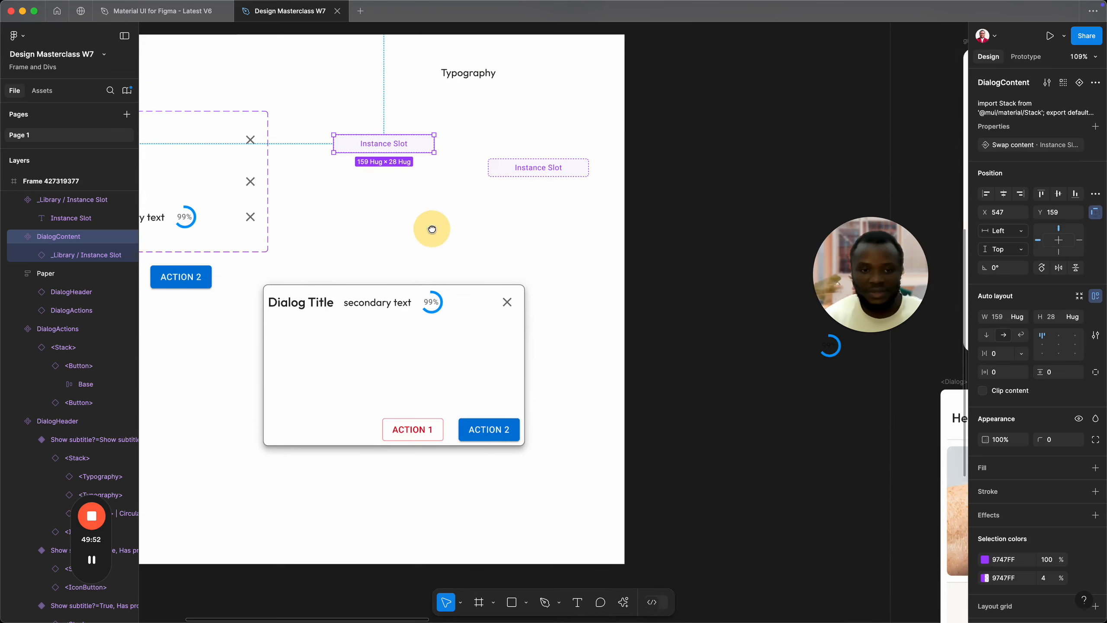
left_click(370, 363)
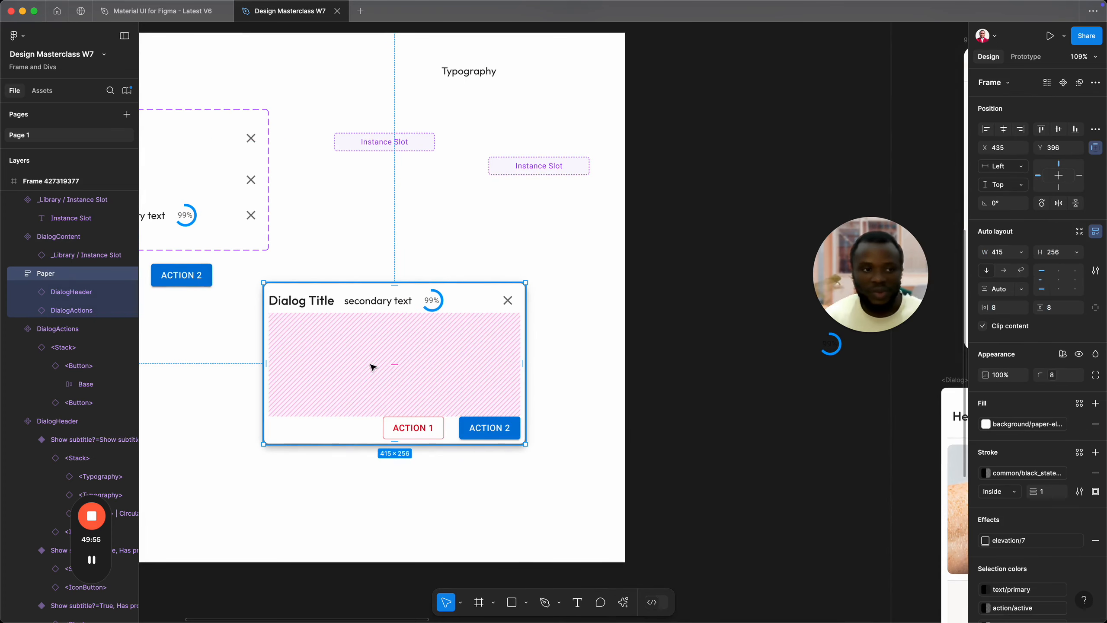
key("ctrl+v")
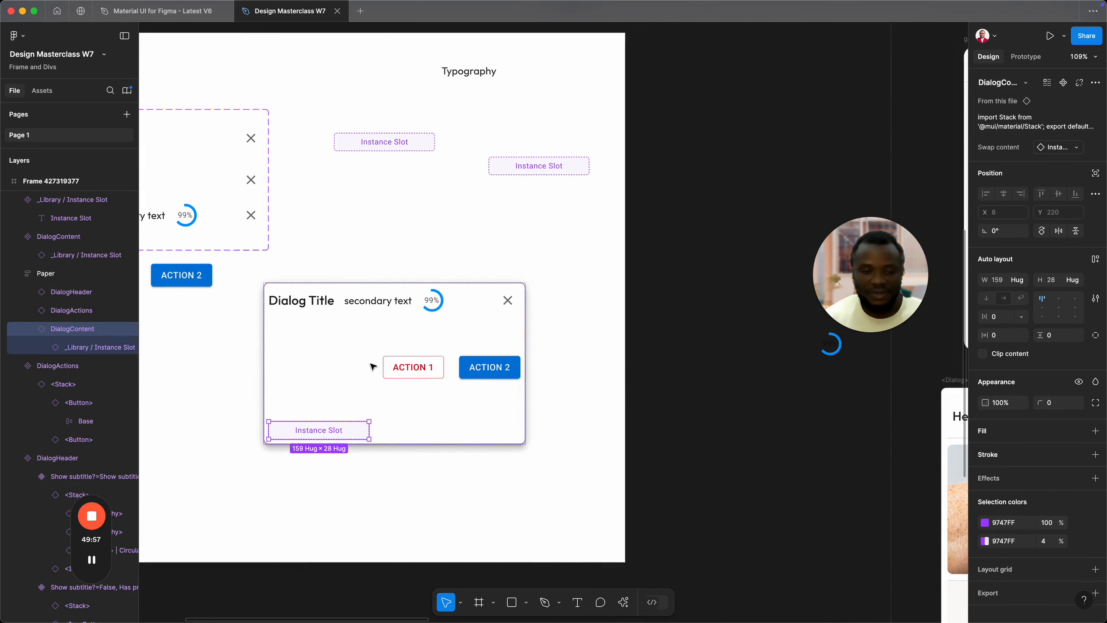
key("Up")
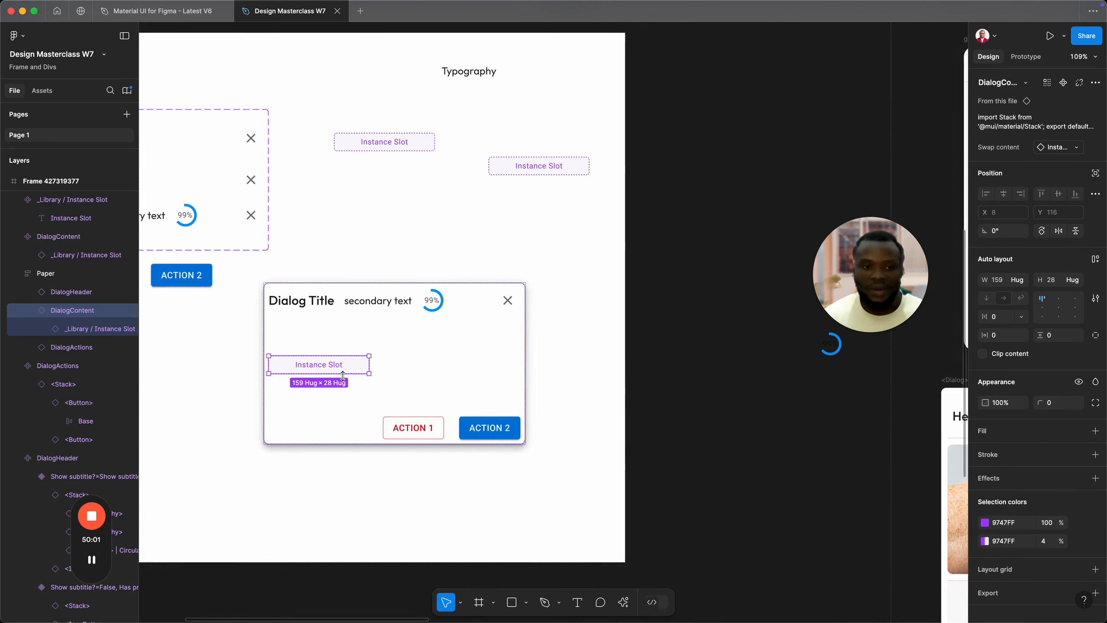
Step: Set the Paper frame's horizontal and vertical padding to 0
left_click(522, 392)
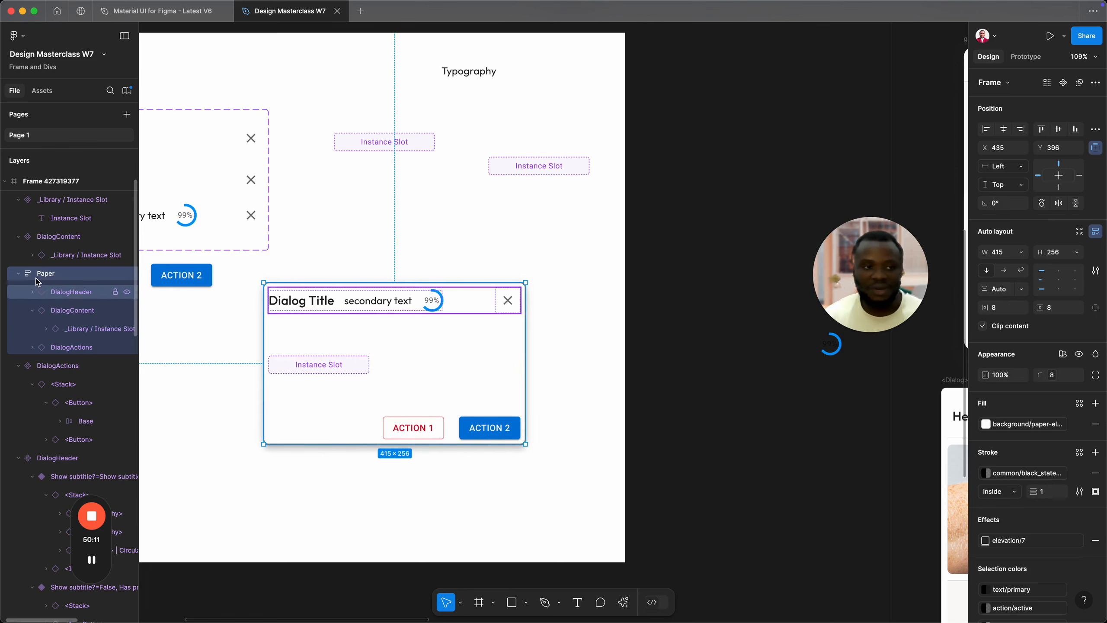
left_click(1000, 311)
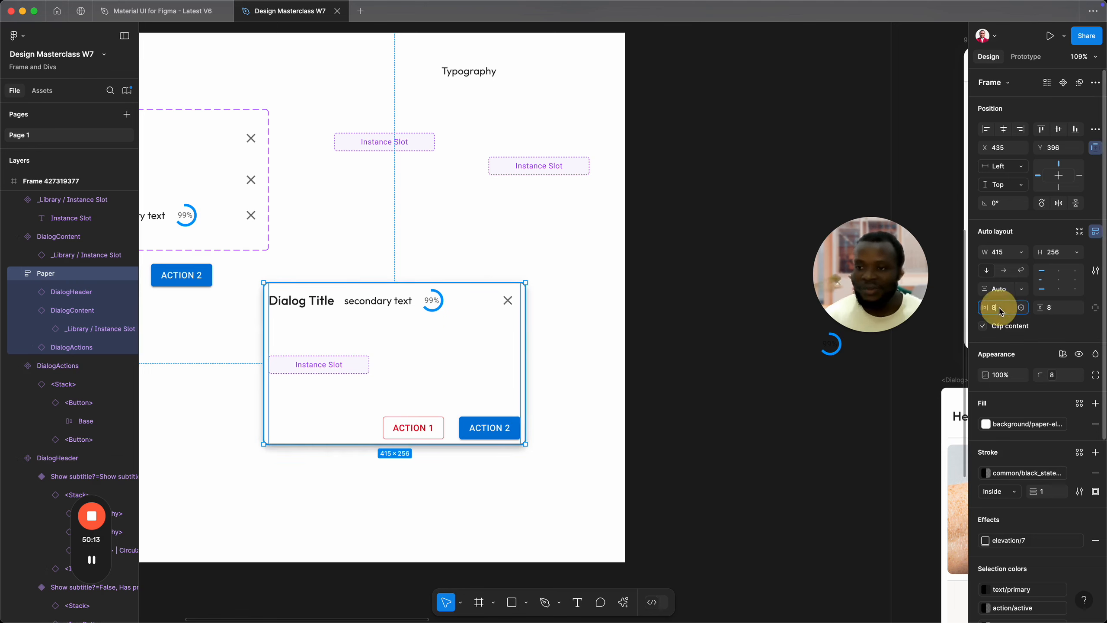
type("0")
key("Return")
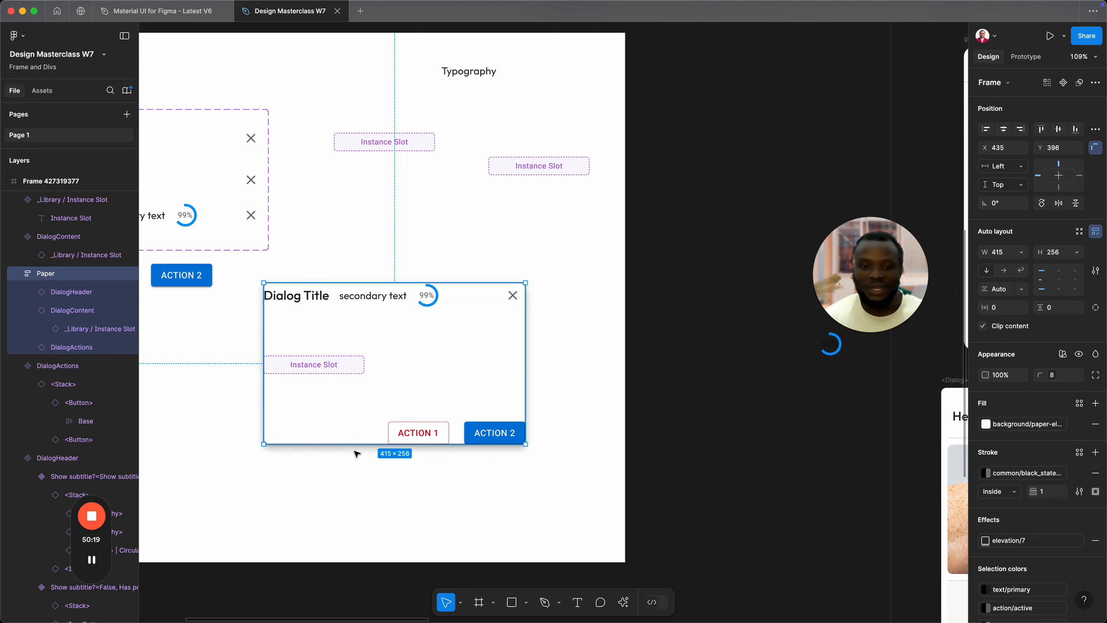
Step: Apply spacing variable 1 (8) to the horizontal and vertical padding of all three DialogHeader variants
left_click_drag(374, 506, 452, 523)
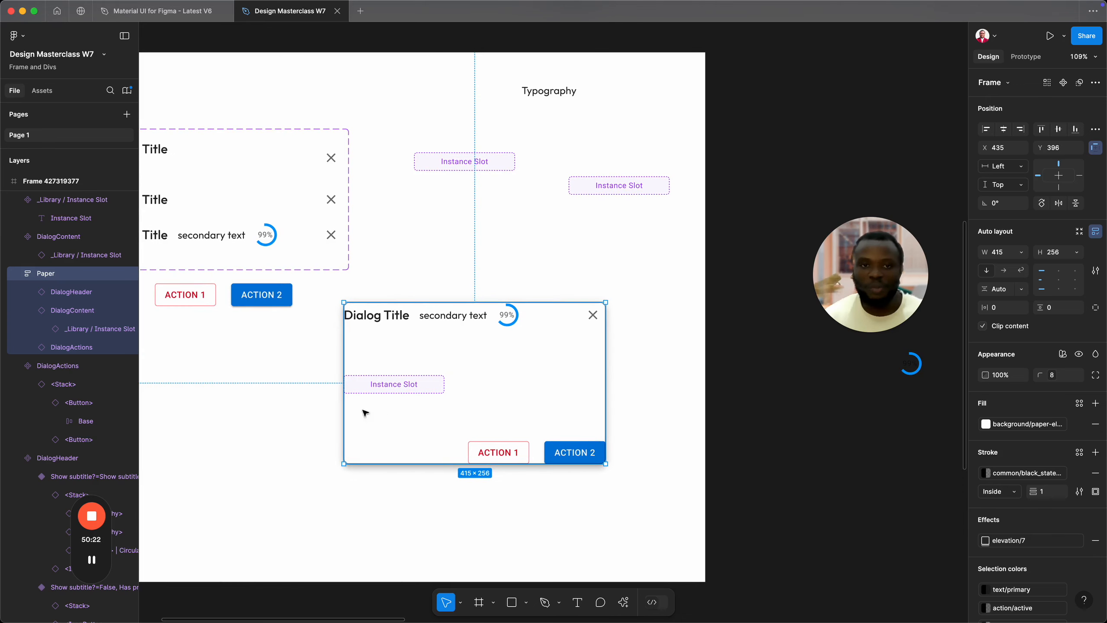
left_click(236, 241)
key("Return")
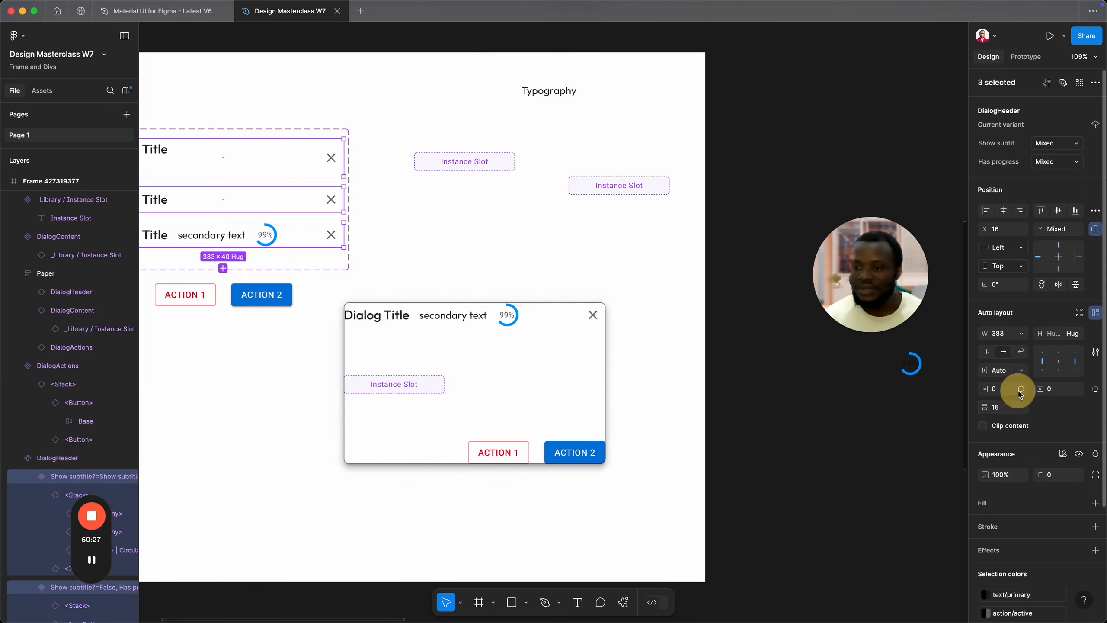
left_click(1021, 389)
left_click(1048, 580)
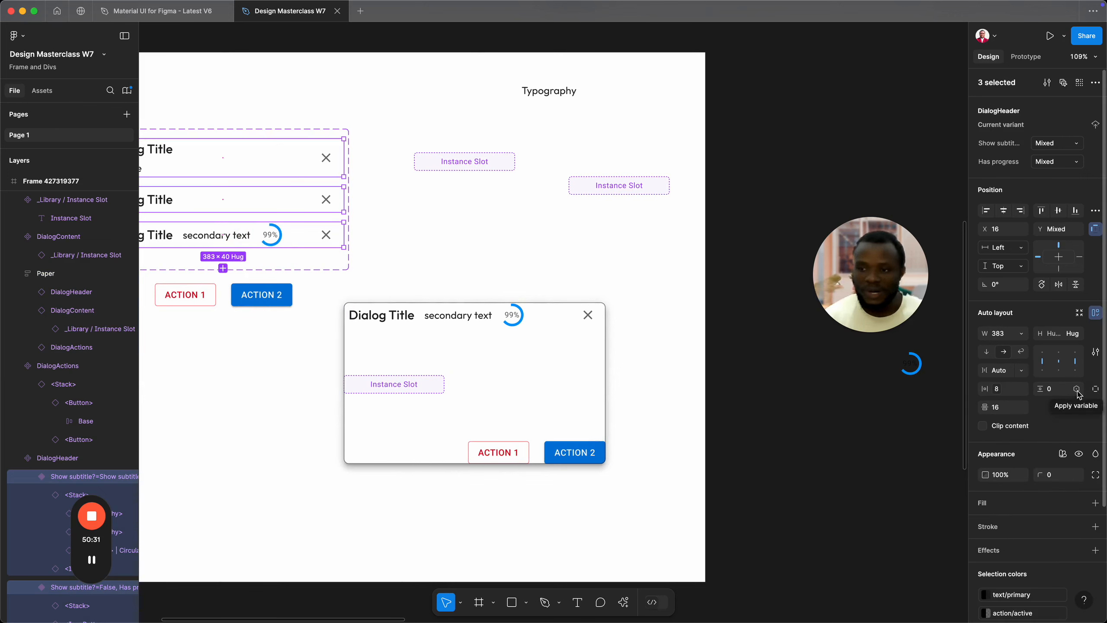
left_click(1076, 389)
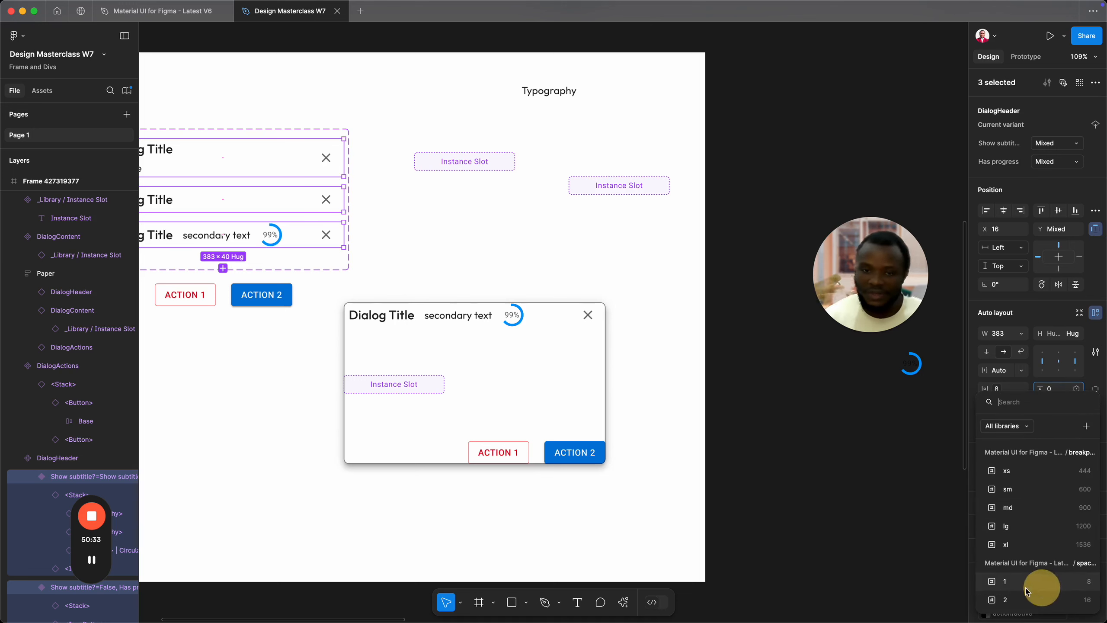
left_click(1055, 583)
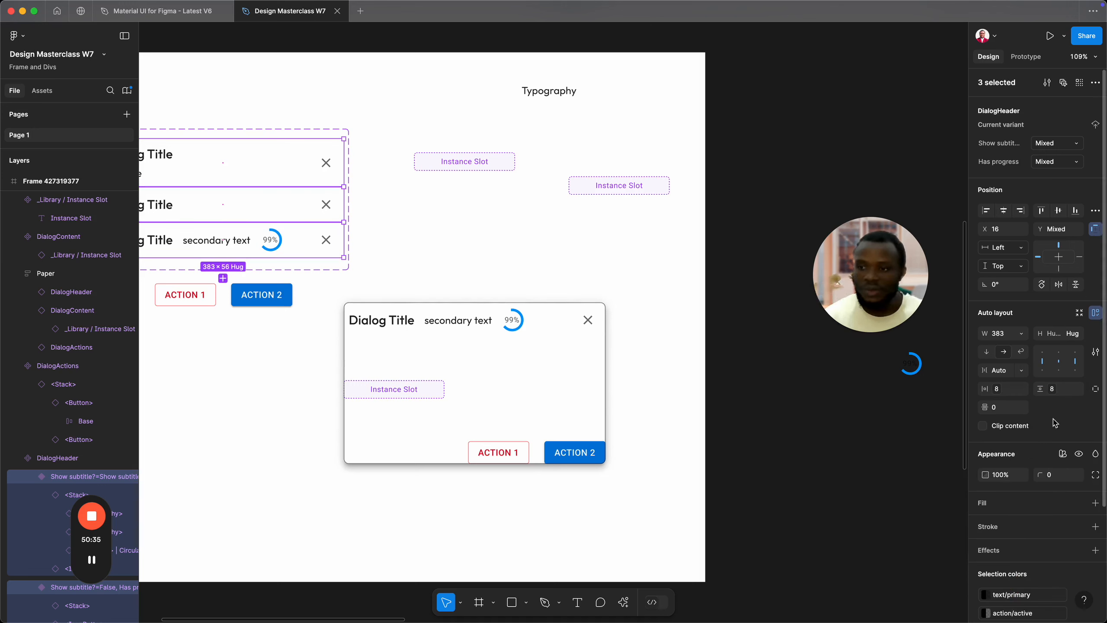
Step: Apply spacing variable 2 (16) to the horizontal and vertical padding of all three DialogHeader variants
left_click(1007, 390)
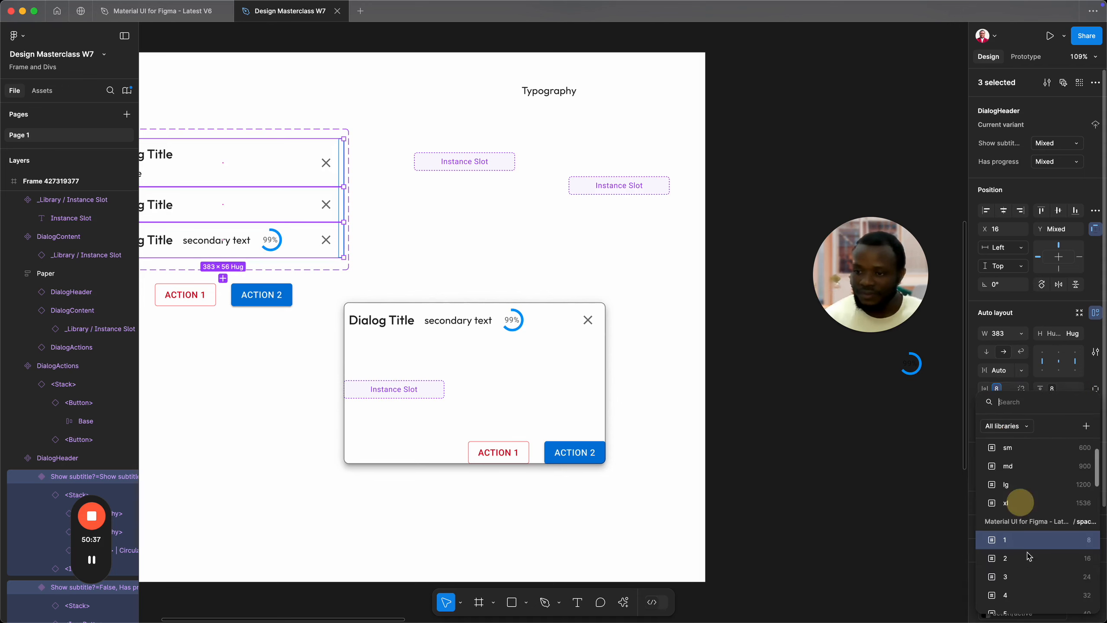
left_click(1029, 566)
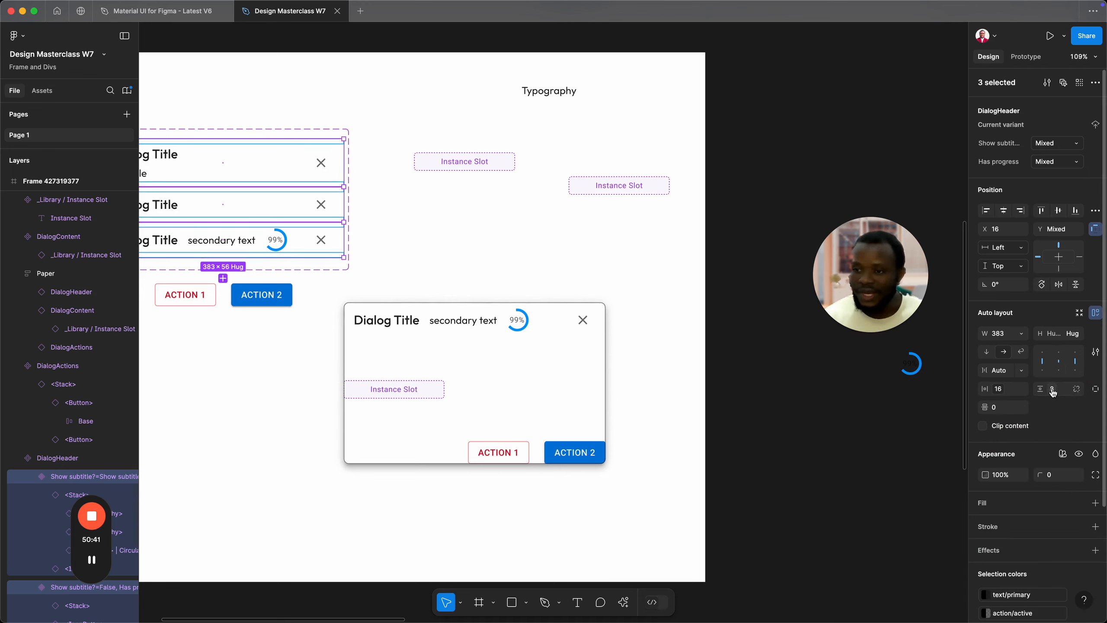
left_click(1053, 393)
left_click(1052, 561)
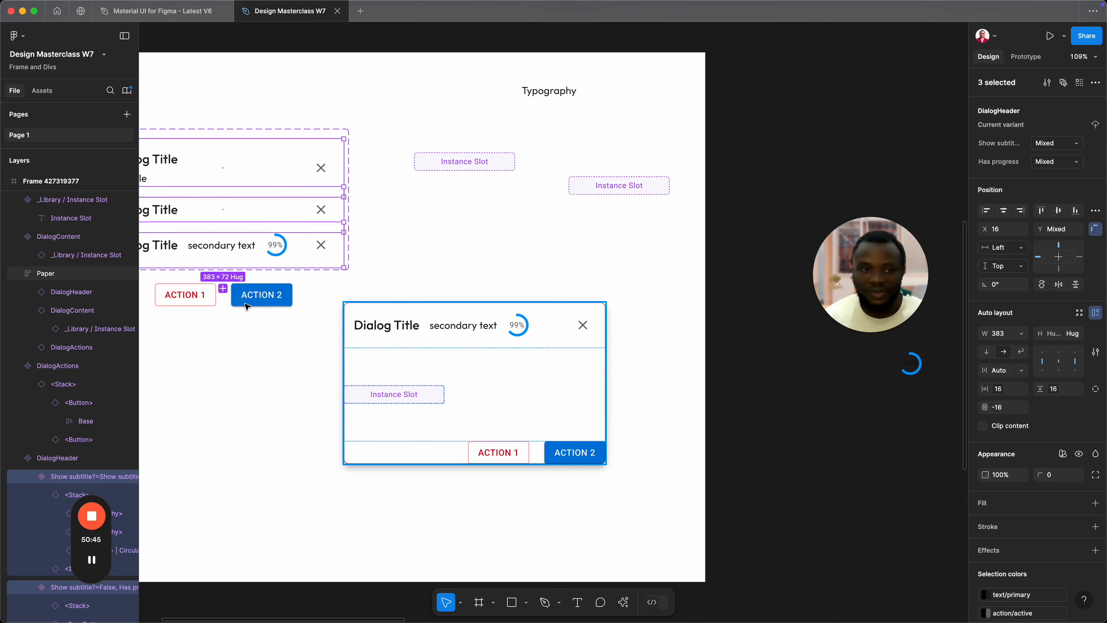
Step: Apply spacing variable 2 (16) to the horizontal and vertical padding of the DialogActions component
left_click(419, 418)
left_click(261, 292)
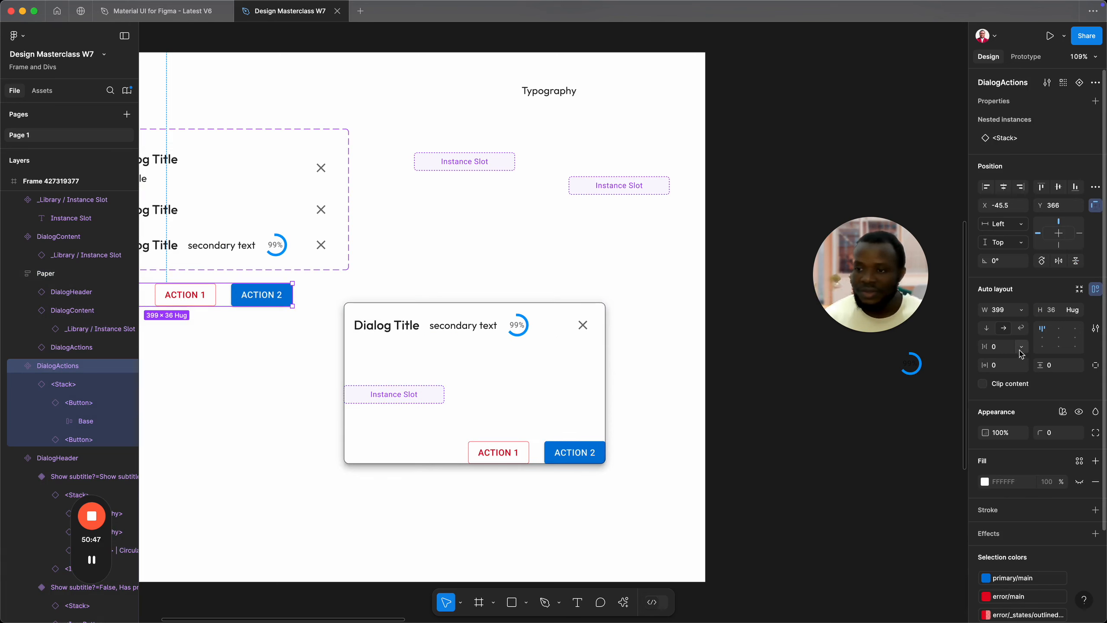
left_click(1021, 365)
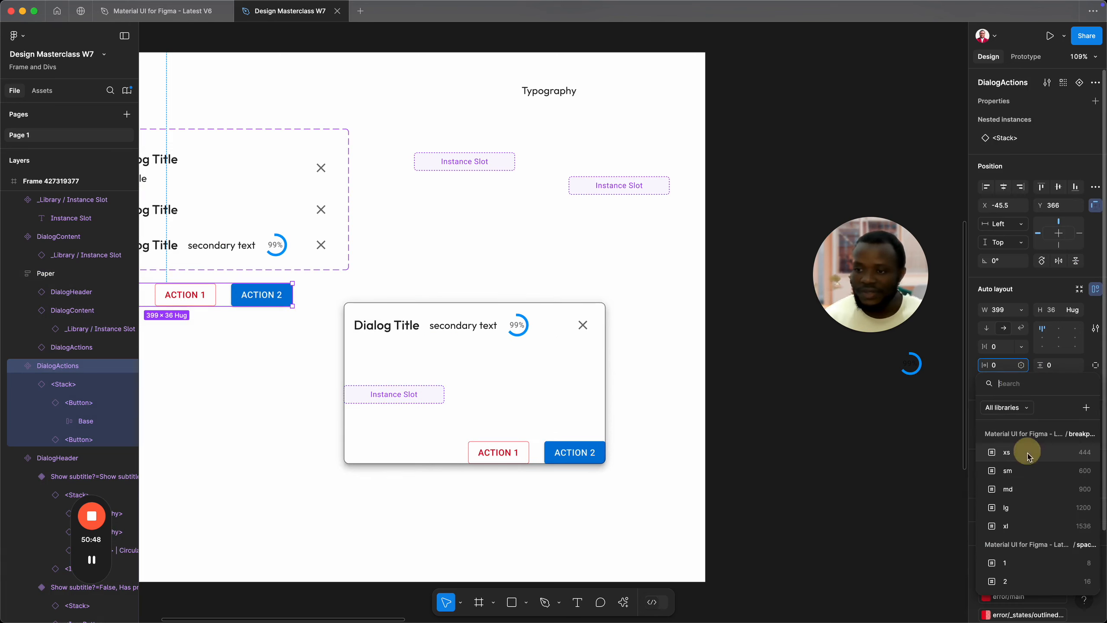
left_click(1030, 581)
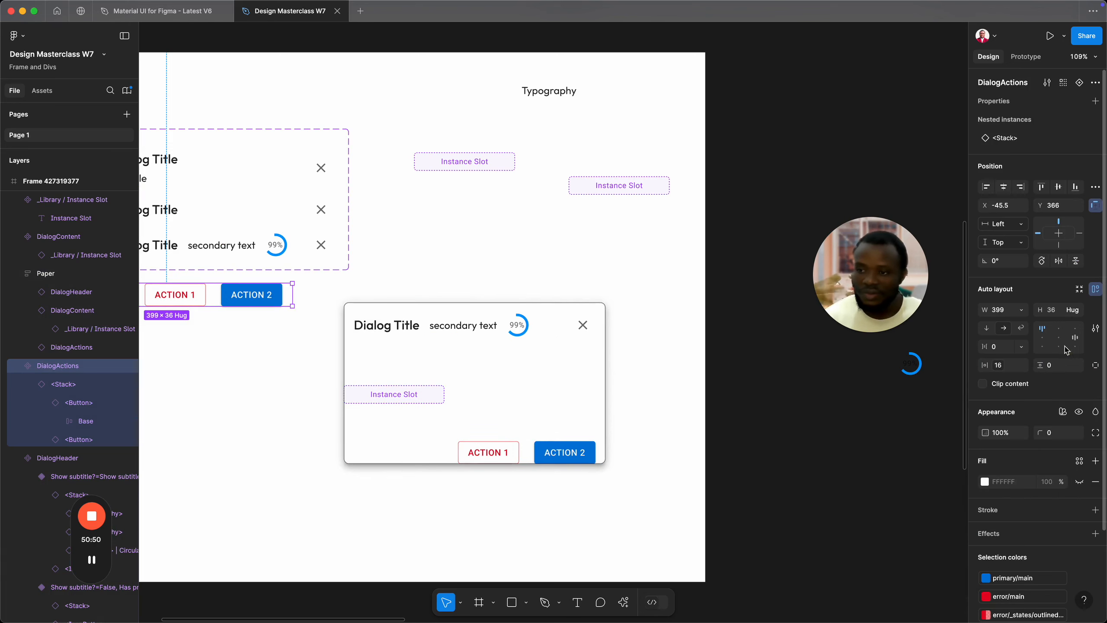
left_click(1076, 367)
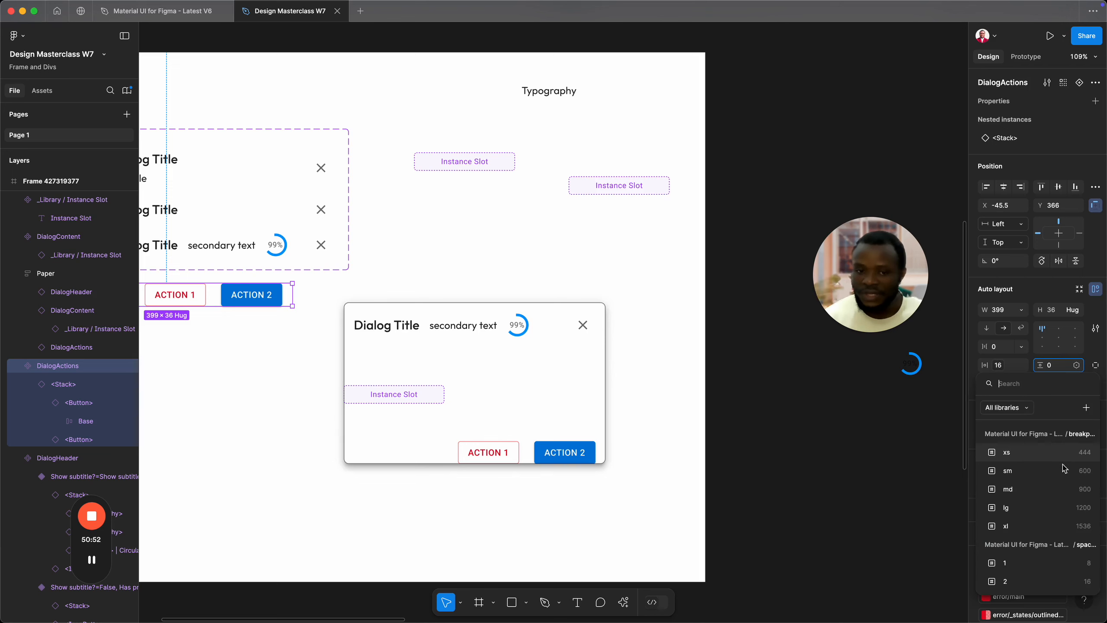
left_click(1056, 581)
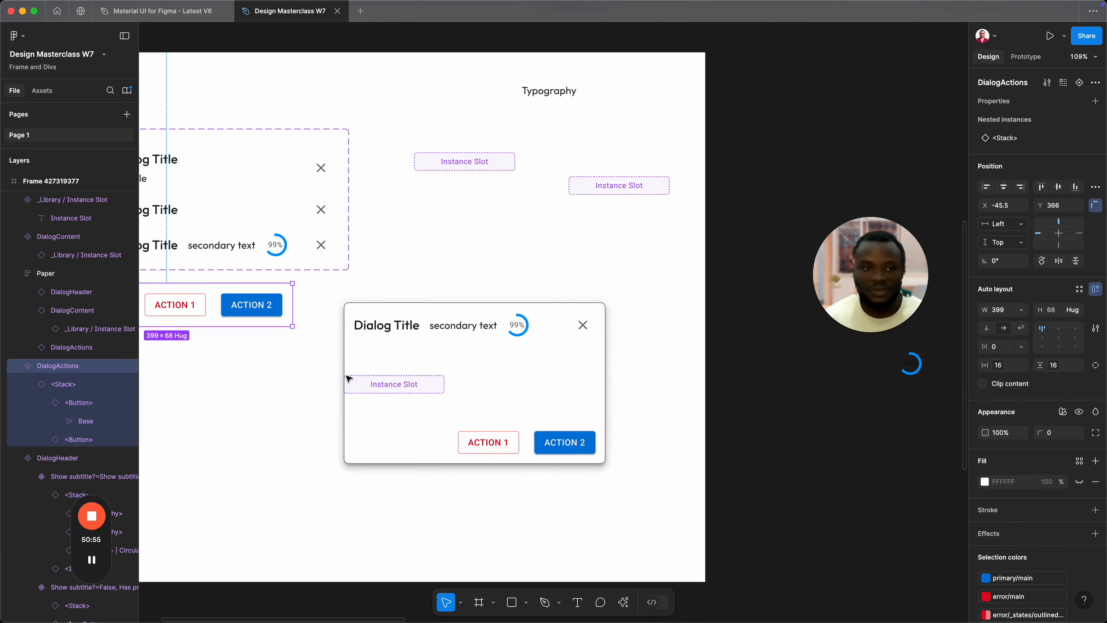
Step: Move the main DialogContent component directly beneath the DialogActions component
left_click(443, 169)
left_click_drag(426, 258, 618, 242)
left_click_drag(676, 131, 547, 314)
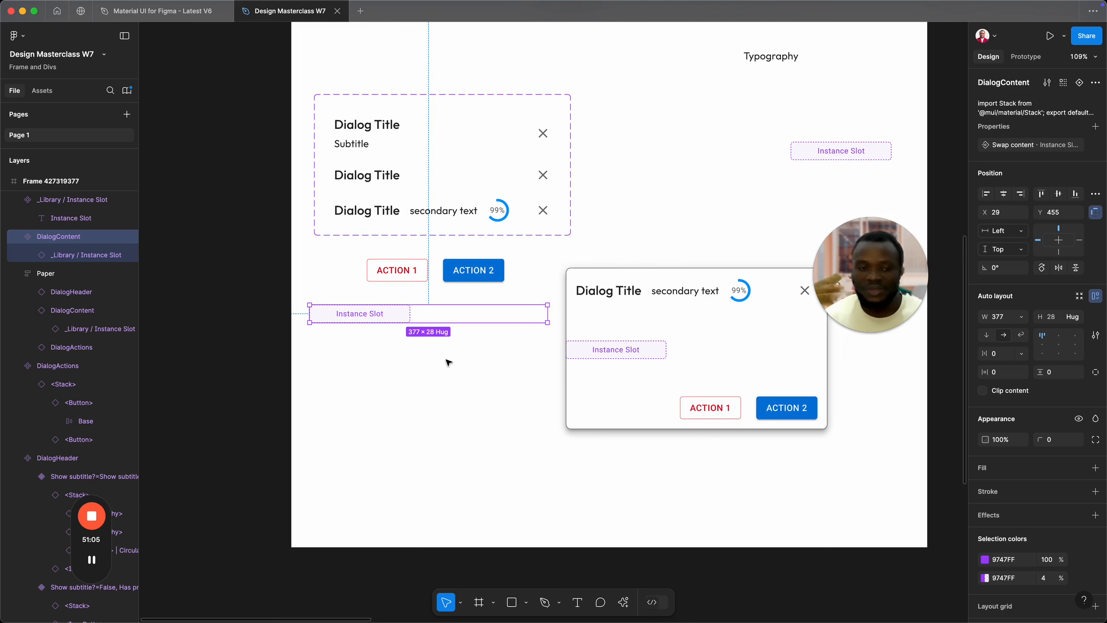
Step: Set the width of the Instance Slot nested in the main DialogContent component to Fill container
left_click(377, 317)
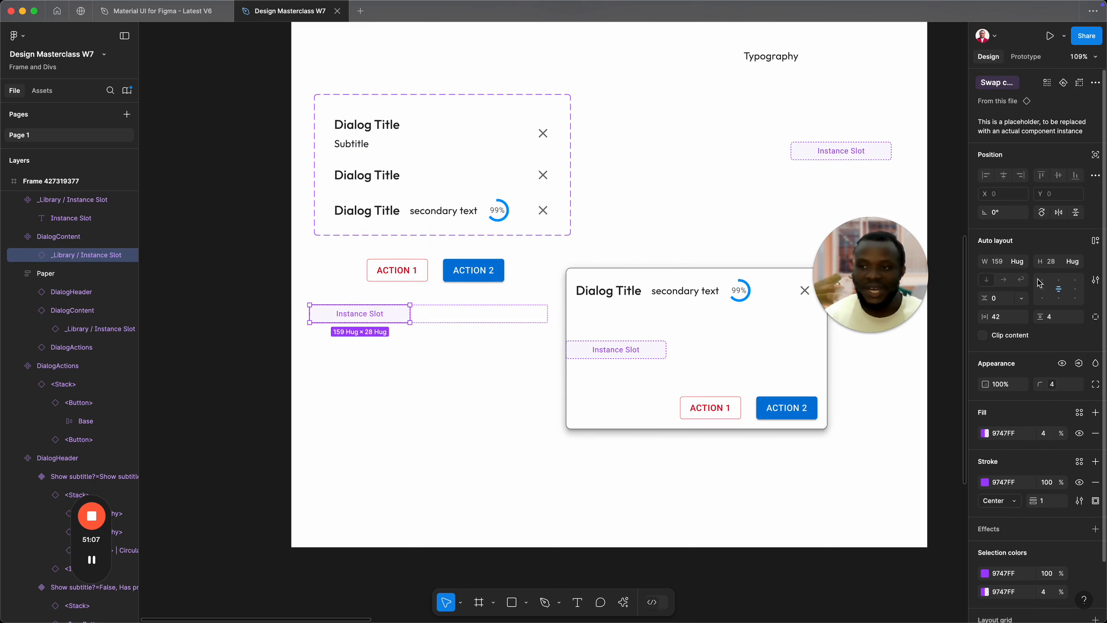
left_click(1024, 265)
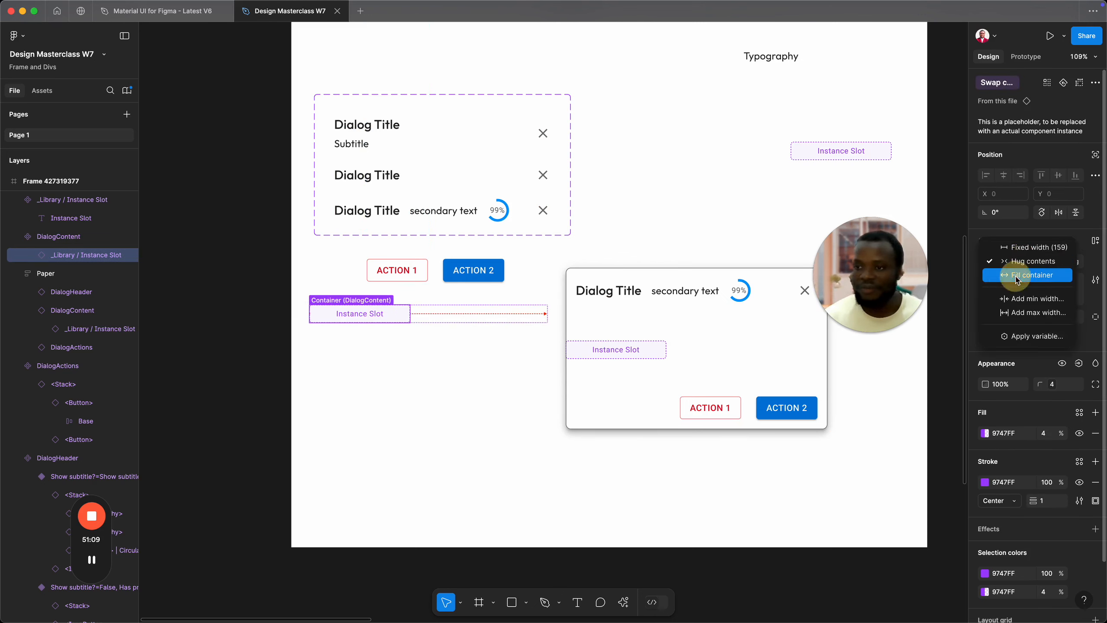
left_click(1003, 279)
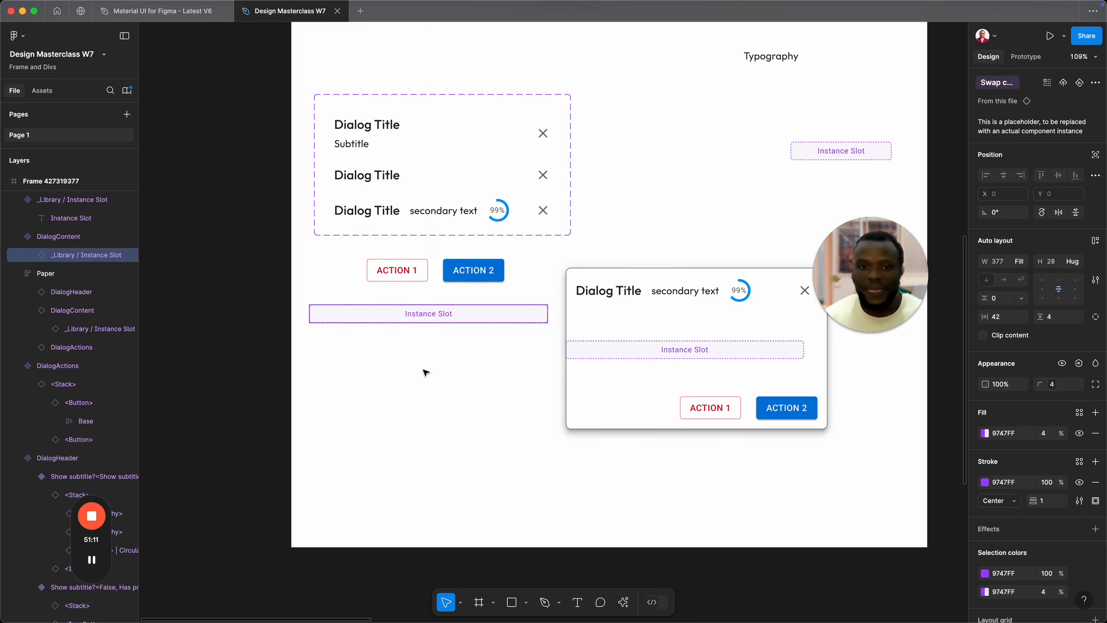
left_click(441, 314)
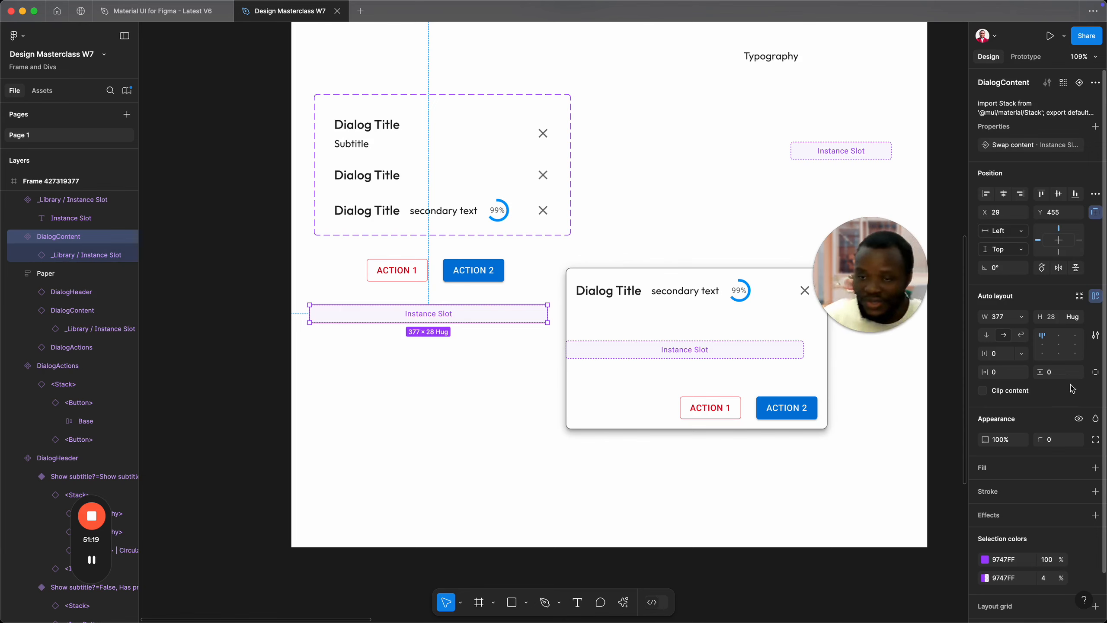
Step: Set all padding and the corner radius of the main Instance Slot component to 0
left_click(830, 150)
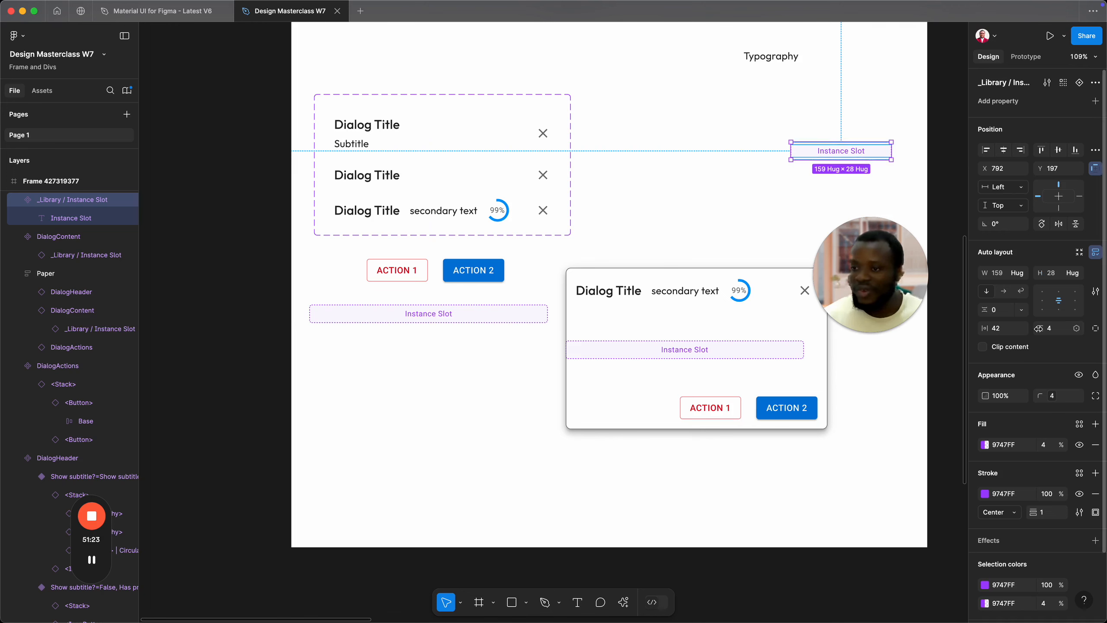
left_click(1066, 334)
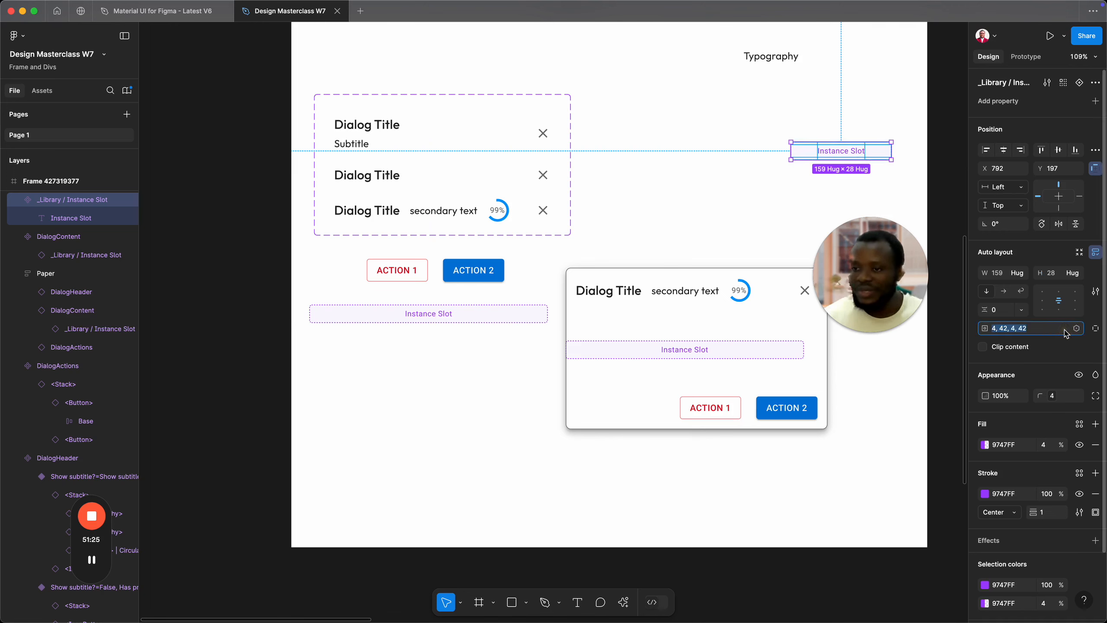
type("0")
key("Return")
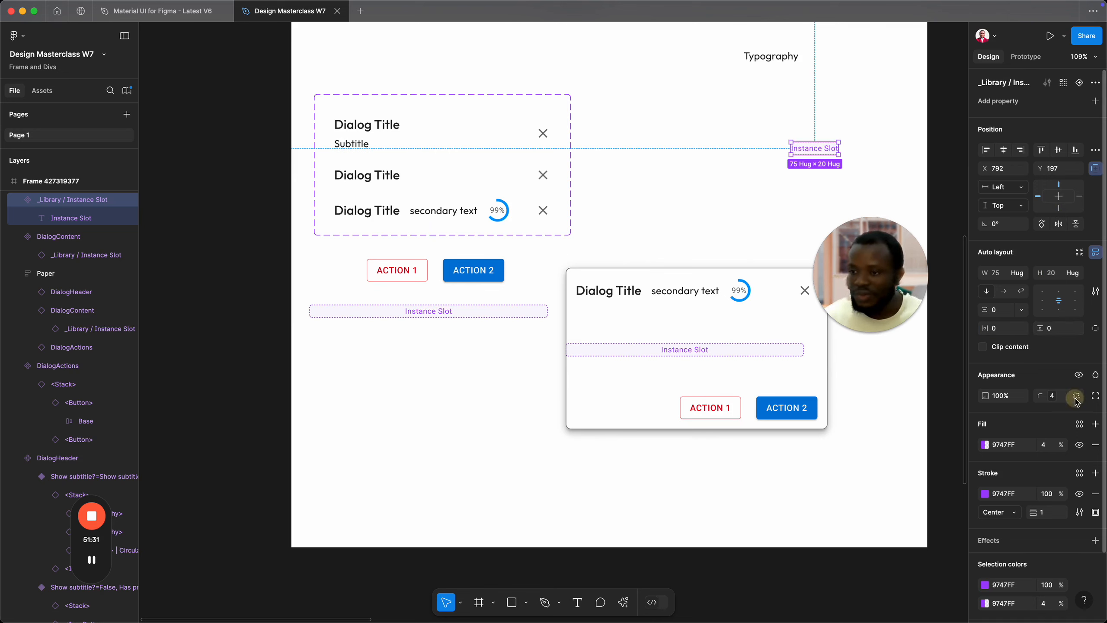
left_click(1060, 400)
type("0")
key("Return")
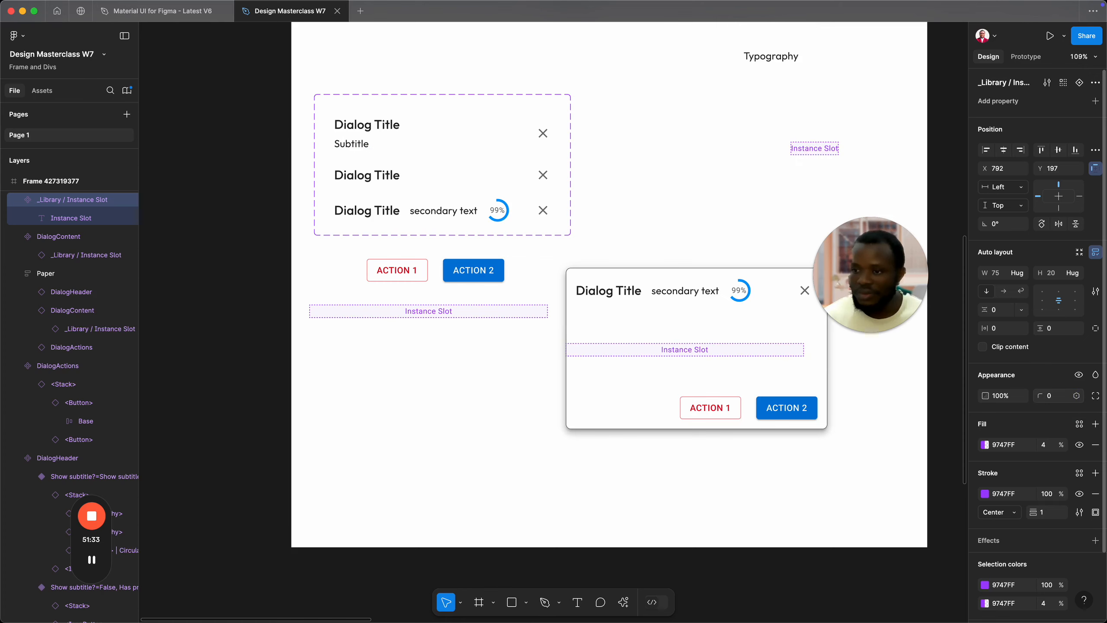
left_click(852, 151)
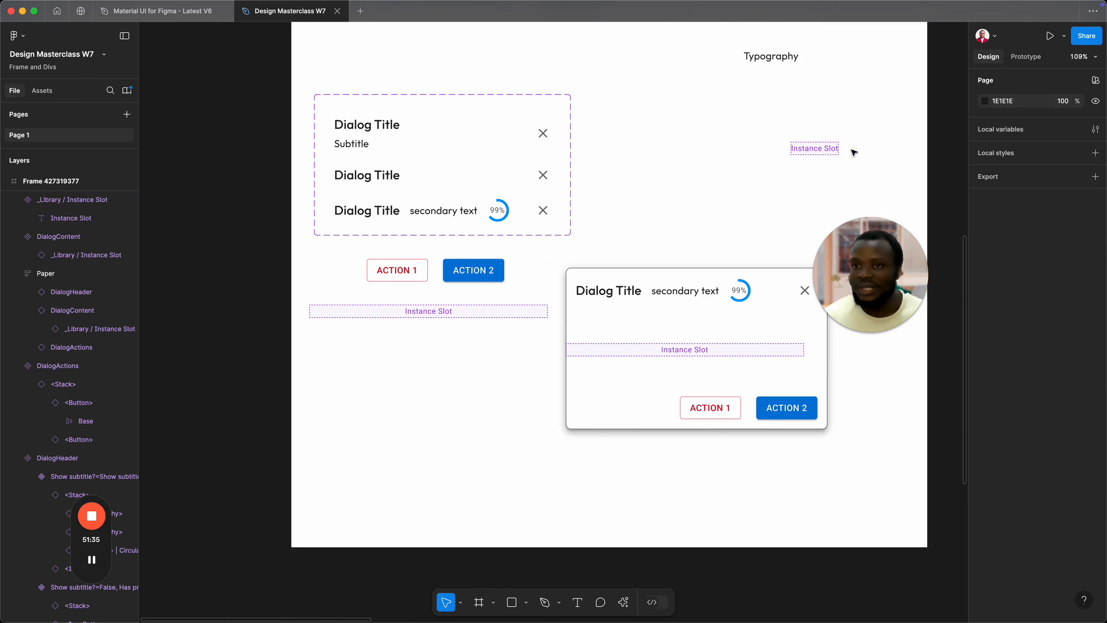
Step: Move the main Instance Slot component closer to the dialog parts and change its text to "Content Placeholder"
left_click_drag(813, 151, 703, 175)
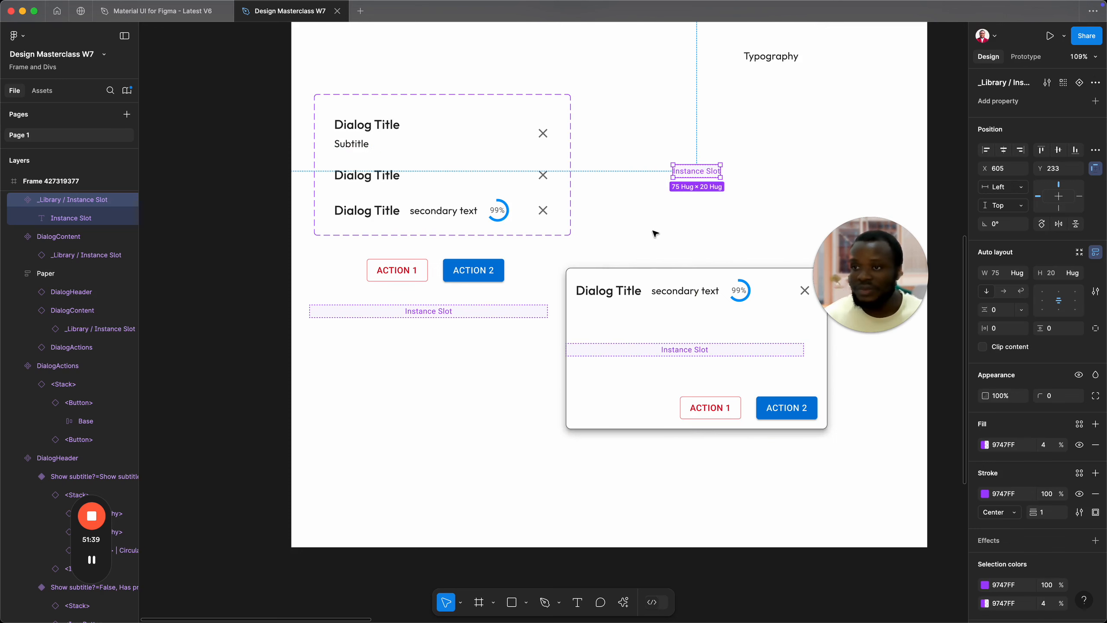
double_click(674, 176)
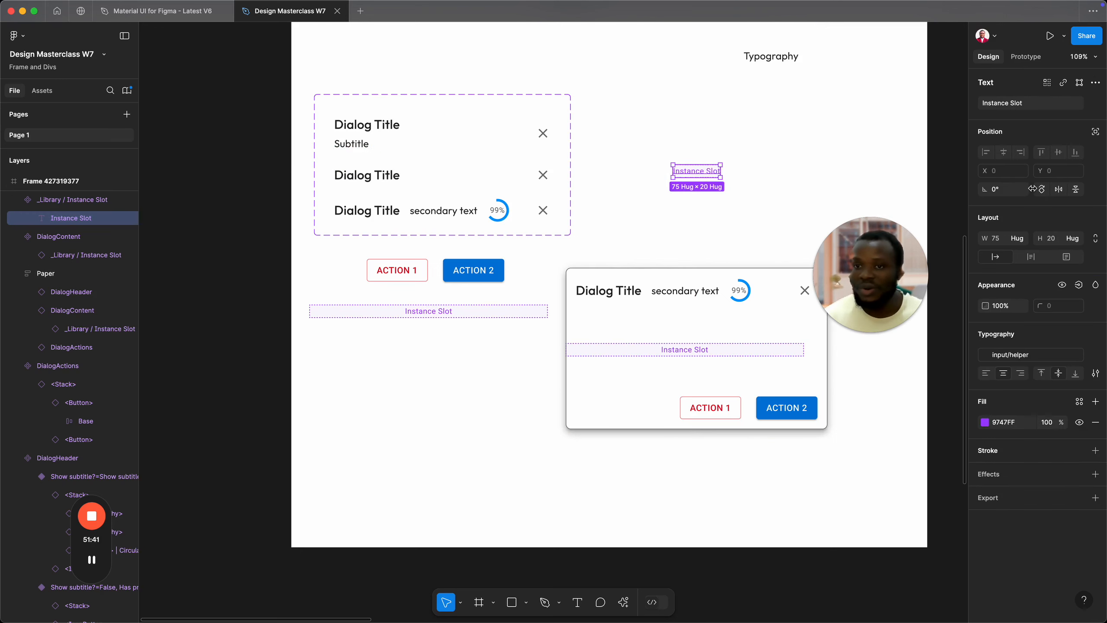
left_click(998, 105)
type("Placeho")
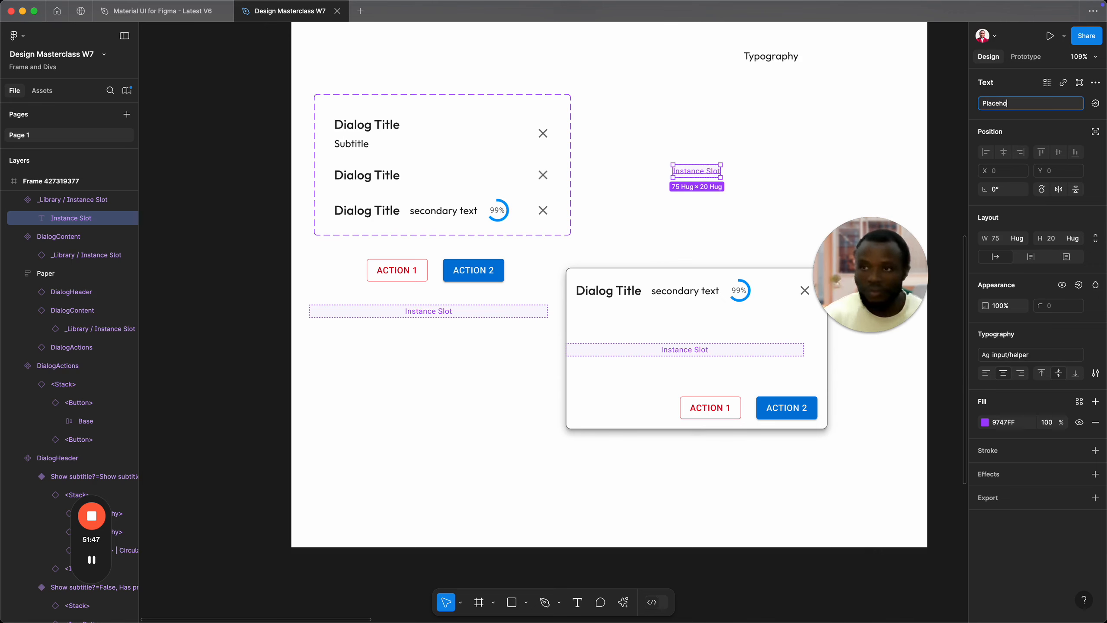
type("lder")
key("Return")
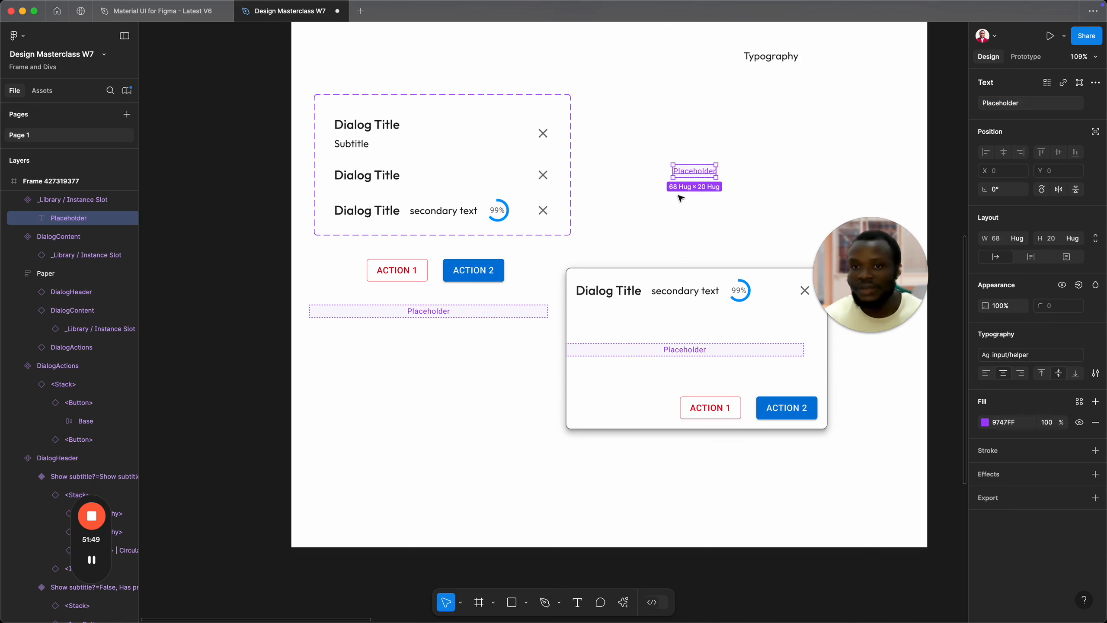
left_click(1003, 104)
left_click(985, 103)
type("Content")
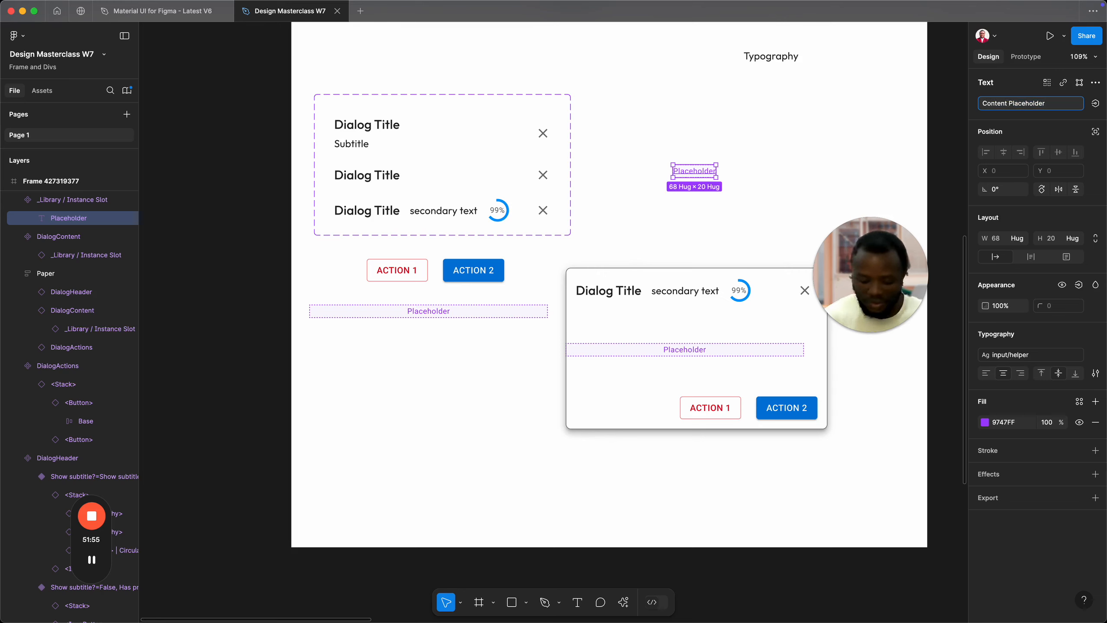
key("Return")
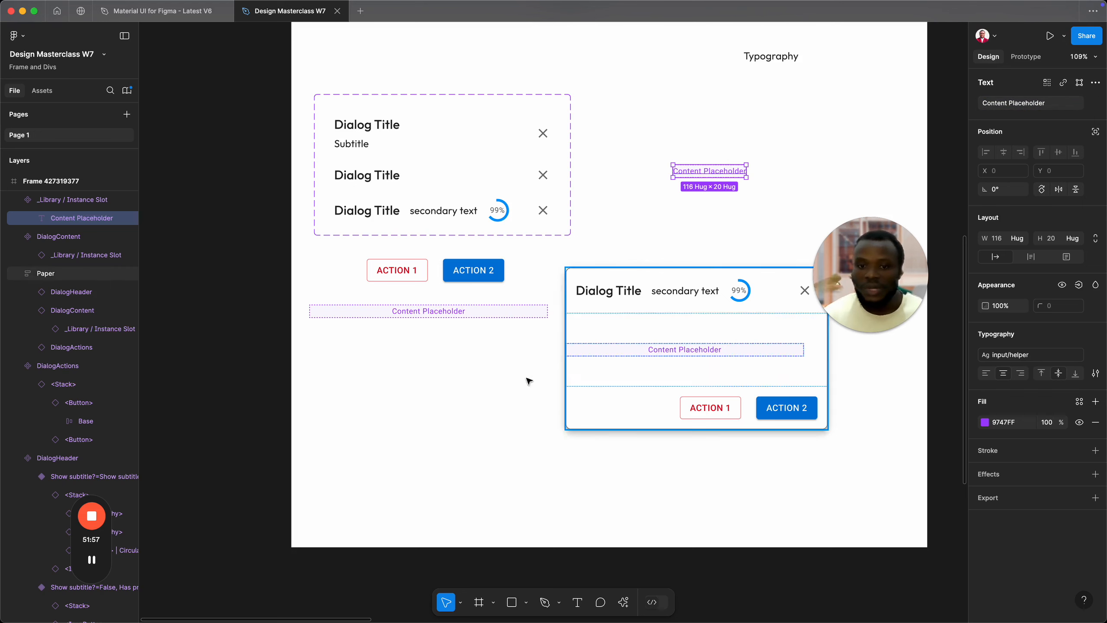
Step: Set both the width and height of the DialogContent instance inside the Paper frame to Fill container
left_click(459, 315)
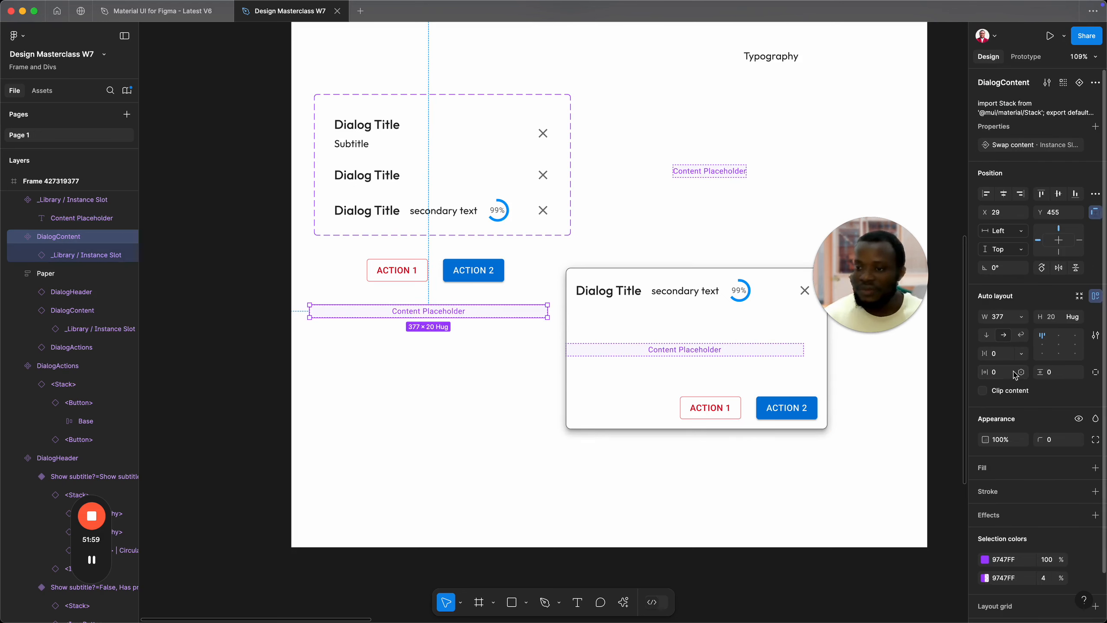
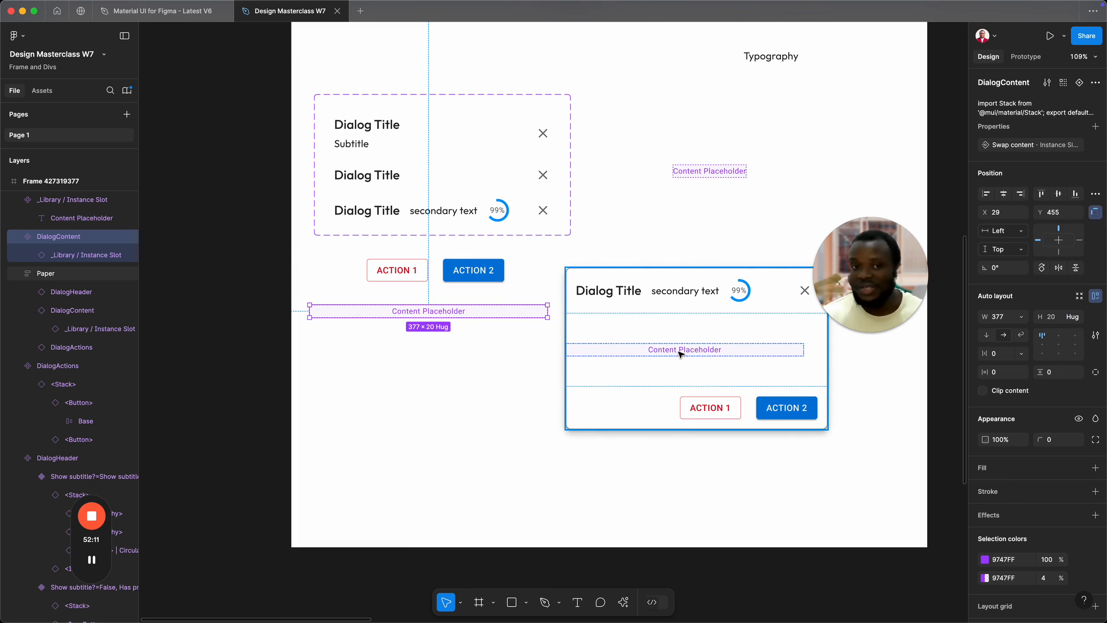
left_click(651, 350)
double_click(651, 349)
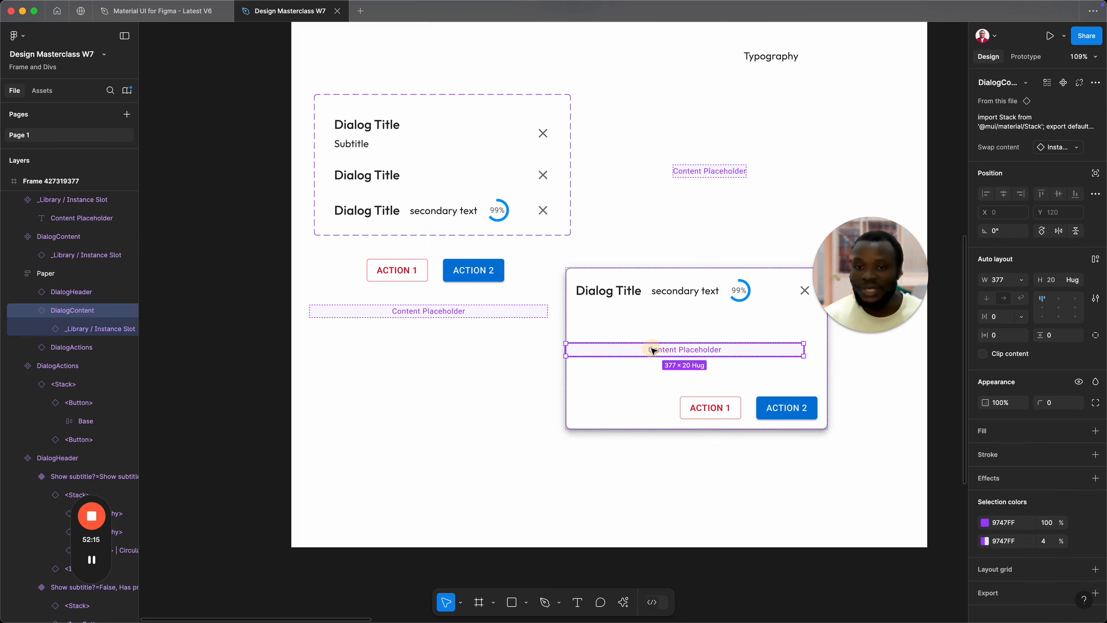
left_click_drag(766, 326, 658, 344)
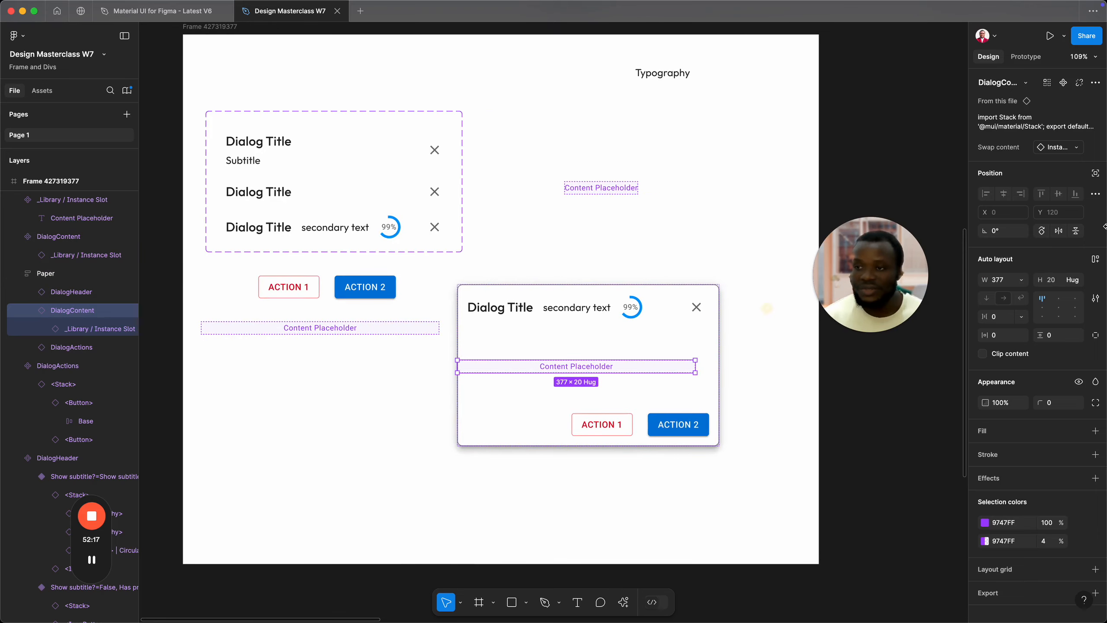
left_click(1022, 280)
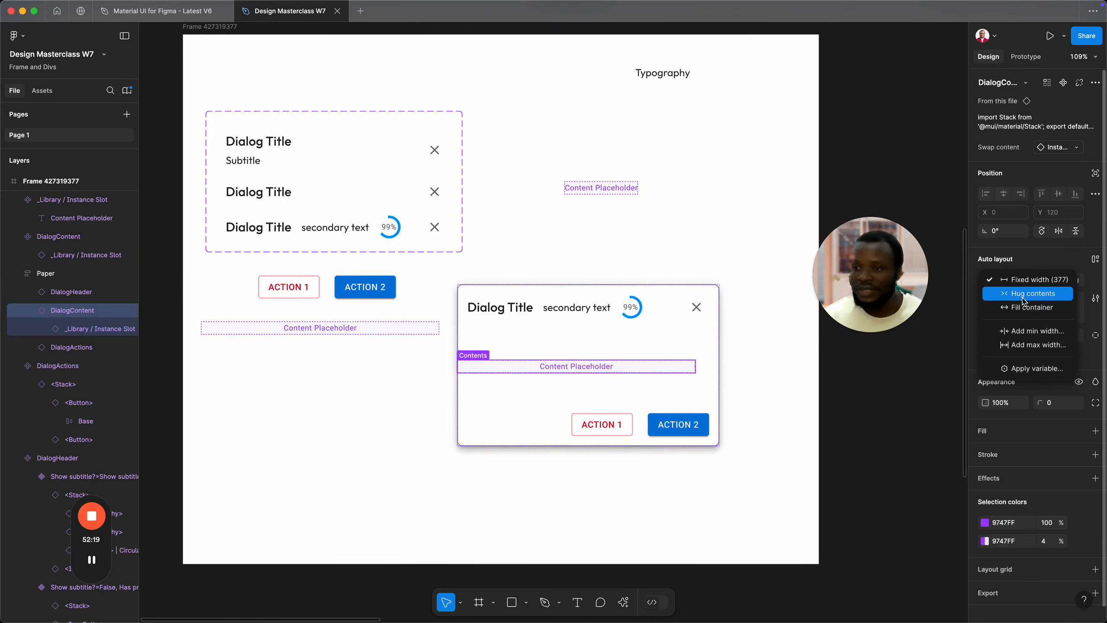
left_click(1024, 308)
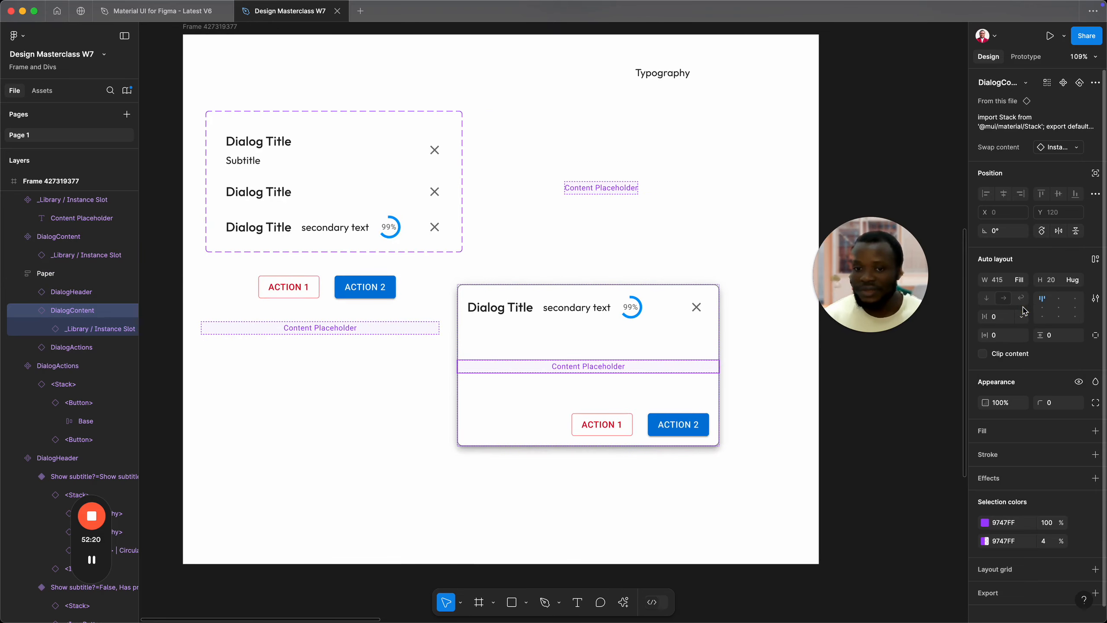
left_click(1070, 283)
left_click(1047, 300)
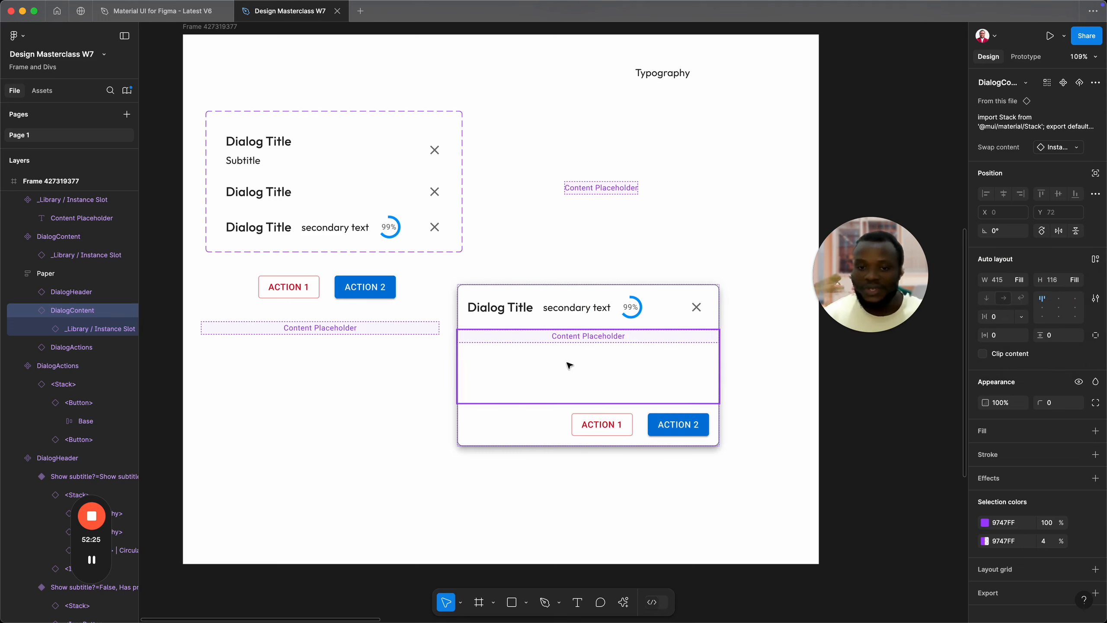
Step: Set the height of the placeholder slot nested in the main DialogContent component to Fill container
double_click(364, 335)
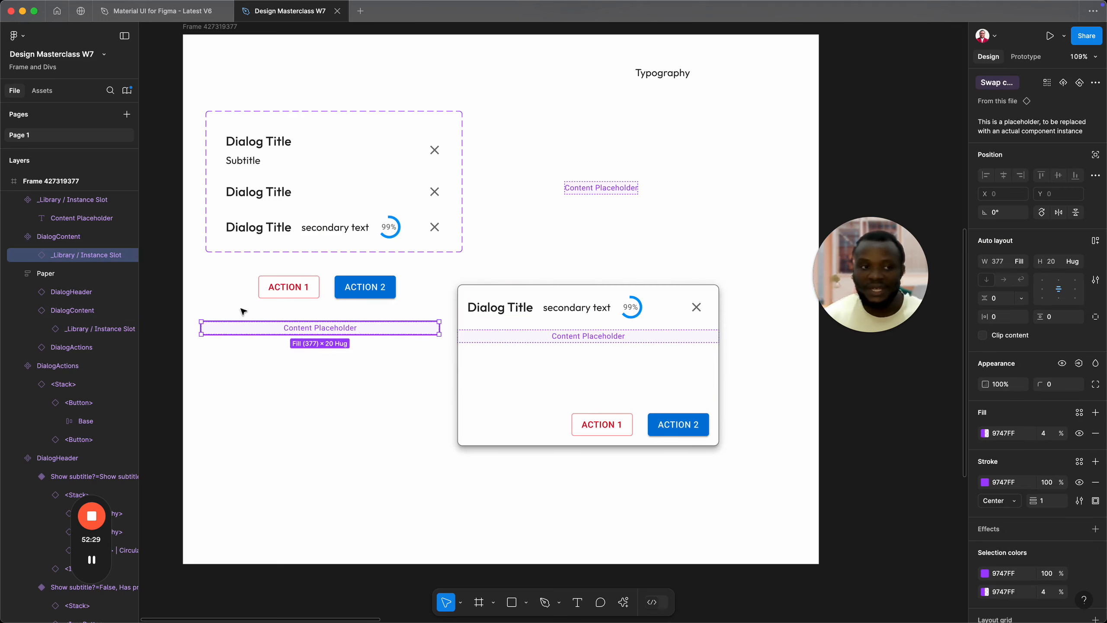
left_click(1078, 264)
left_click(1042, 279)
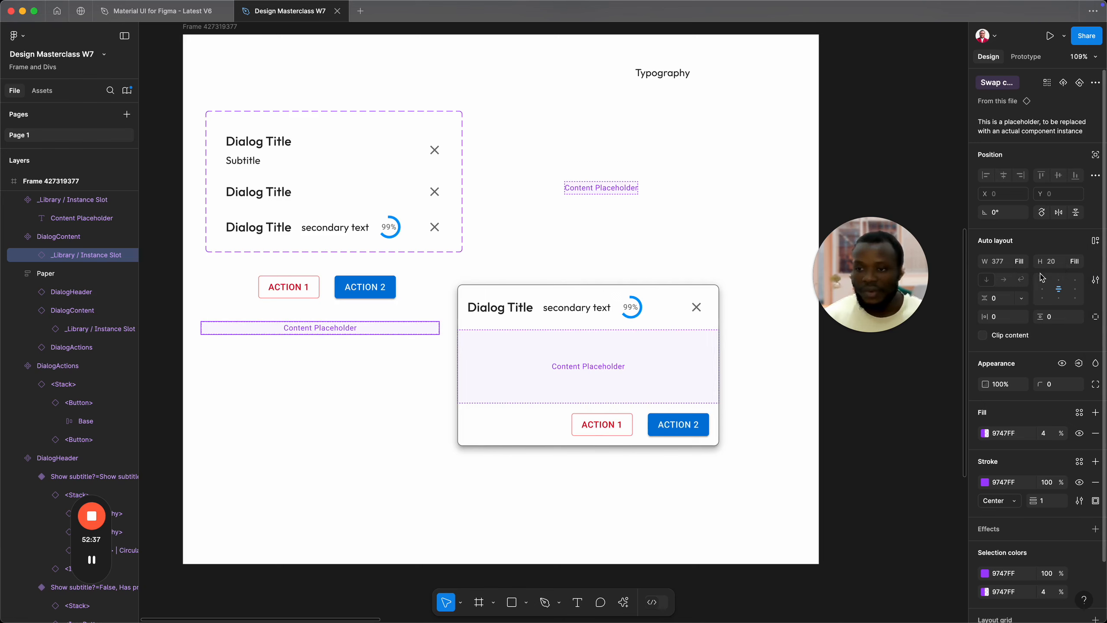
left_click(505, 496)
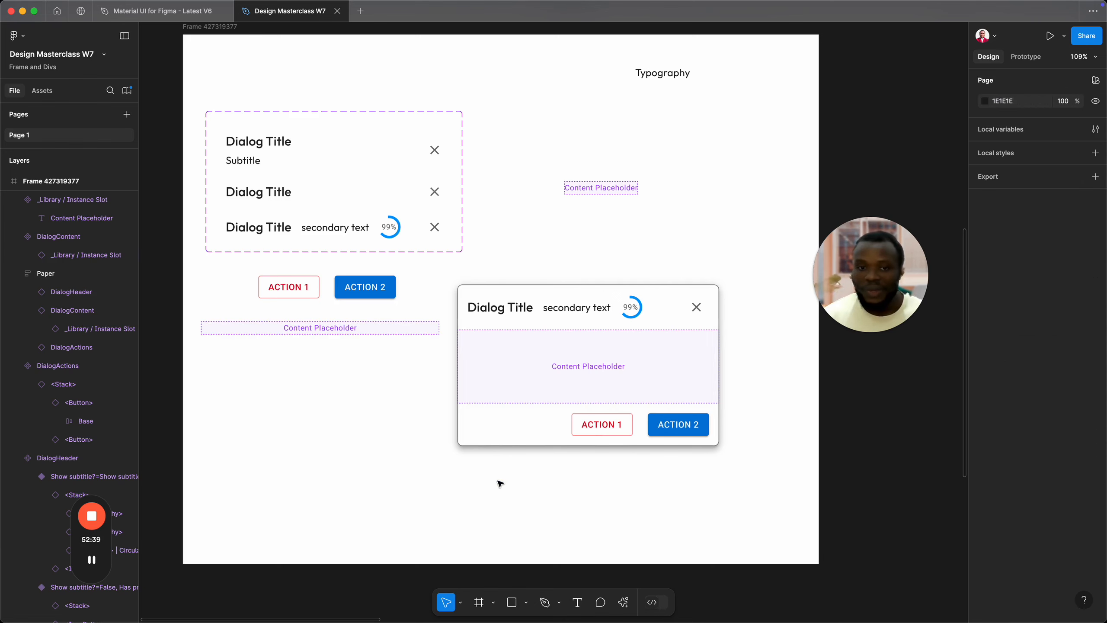
left_click(593, 312)
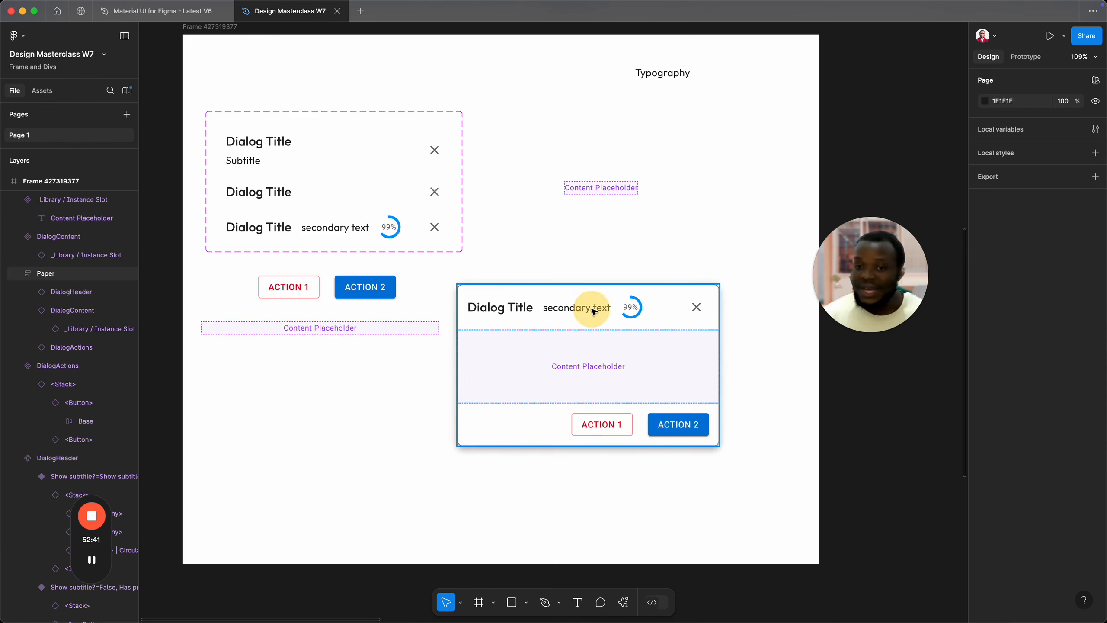
left_click(649, 311)
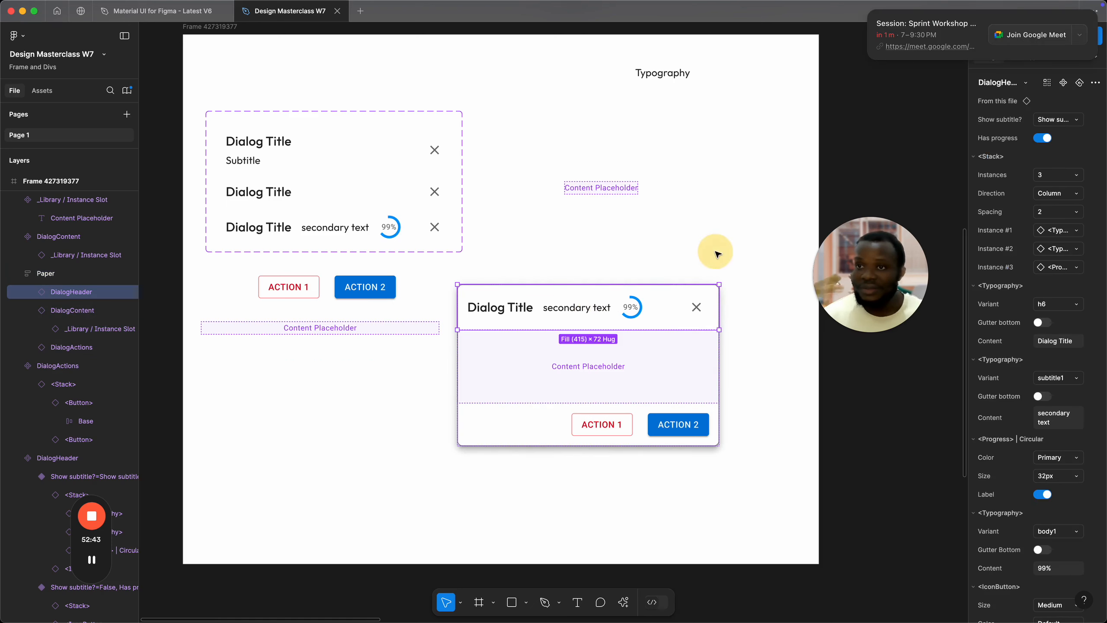
key("Escape")
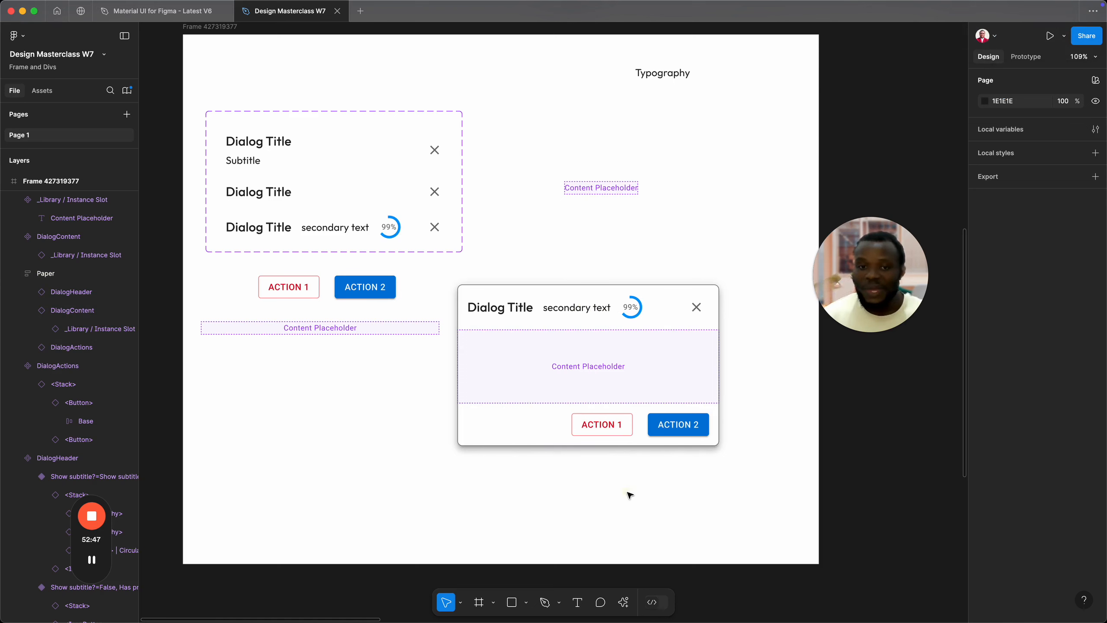
Step: Turn the assembled Paper frame into a main component and rename it "Dialog"
left_click(509, 339)
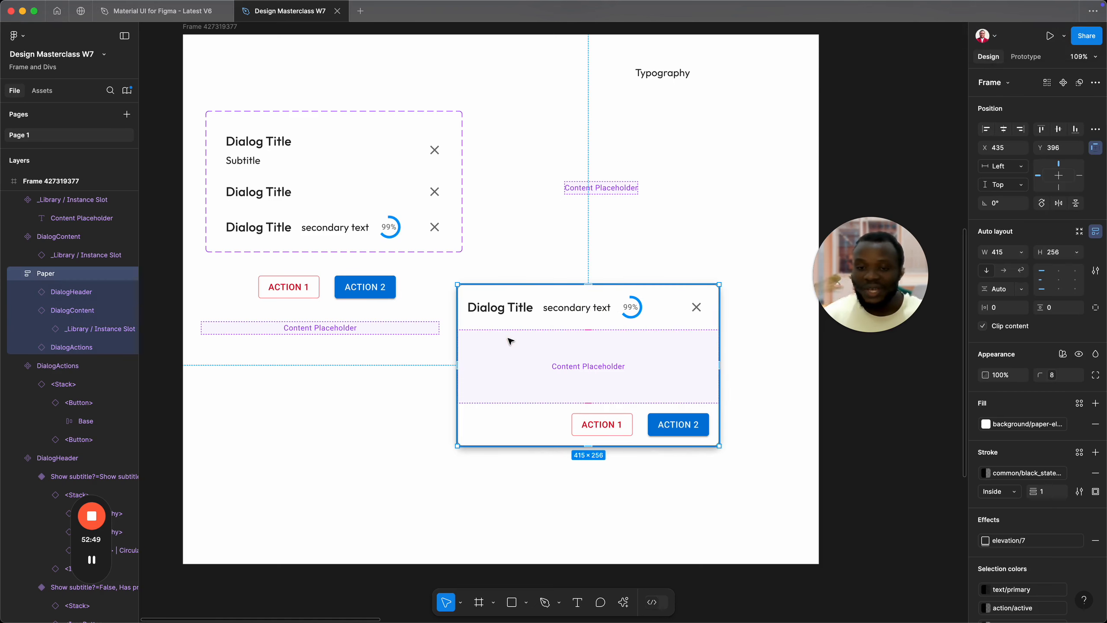
right_click(573, 343)
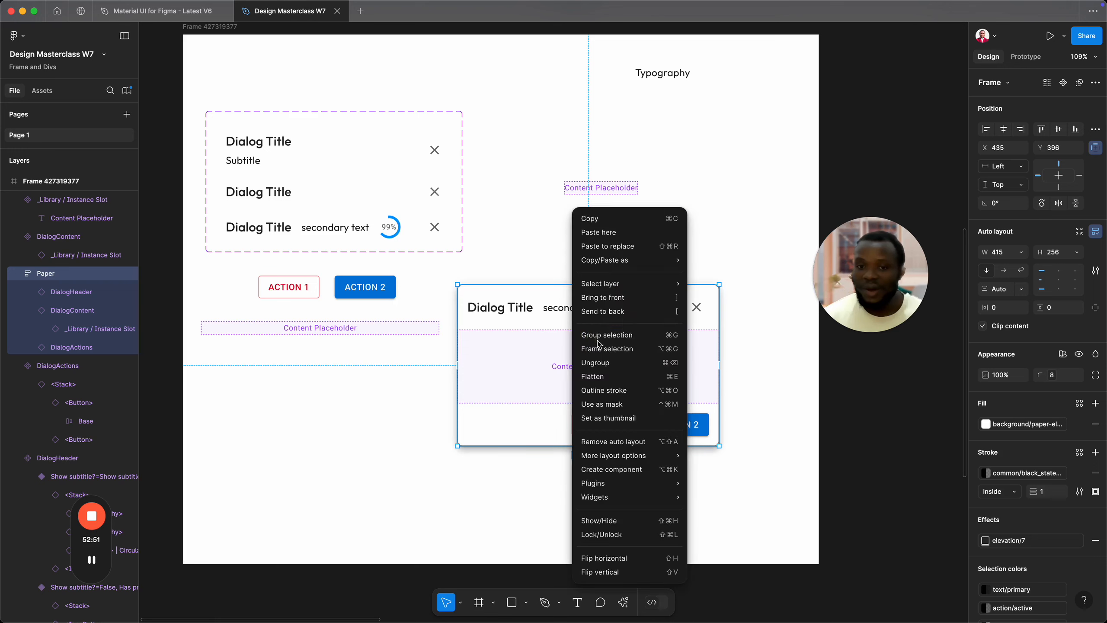
left_click(620, 470)
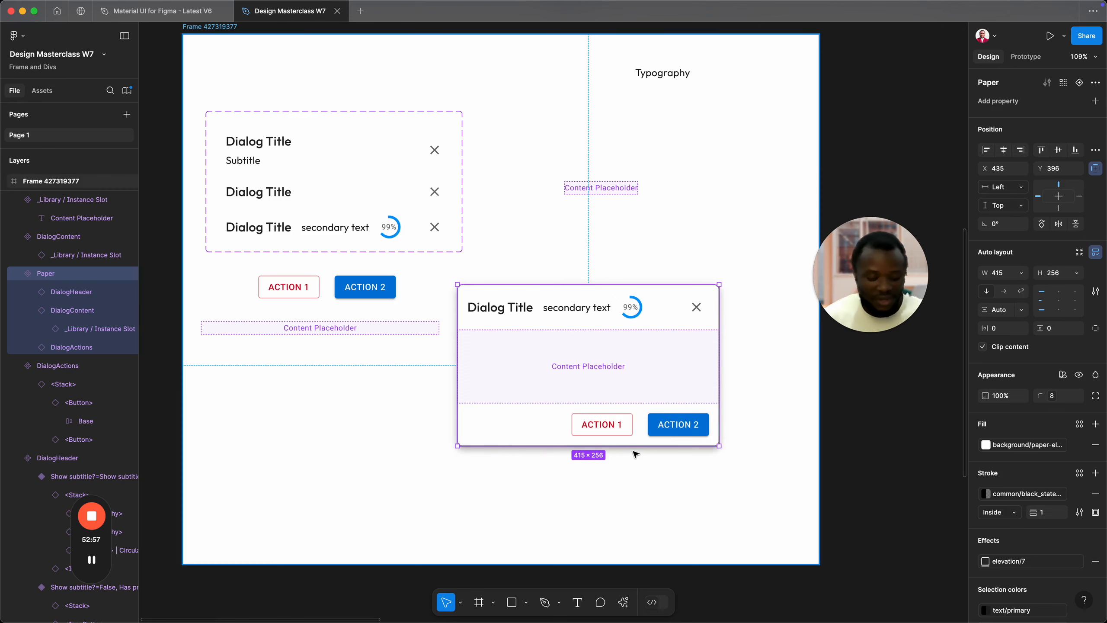
key("super+r")
type("D")
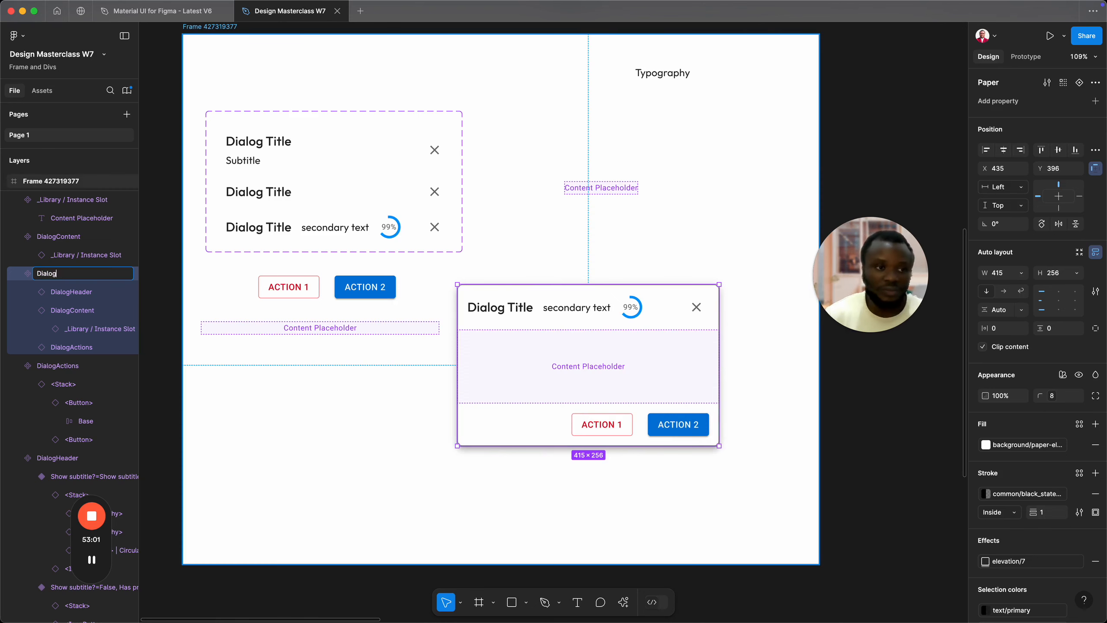
key("Return")
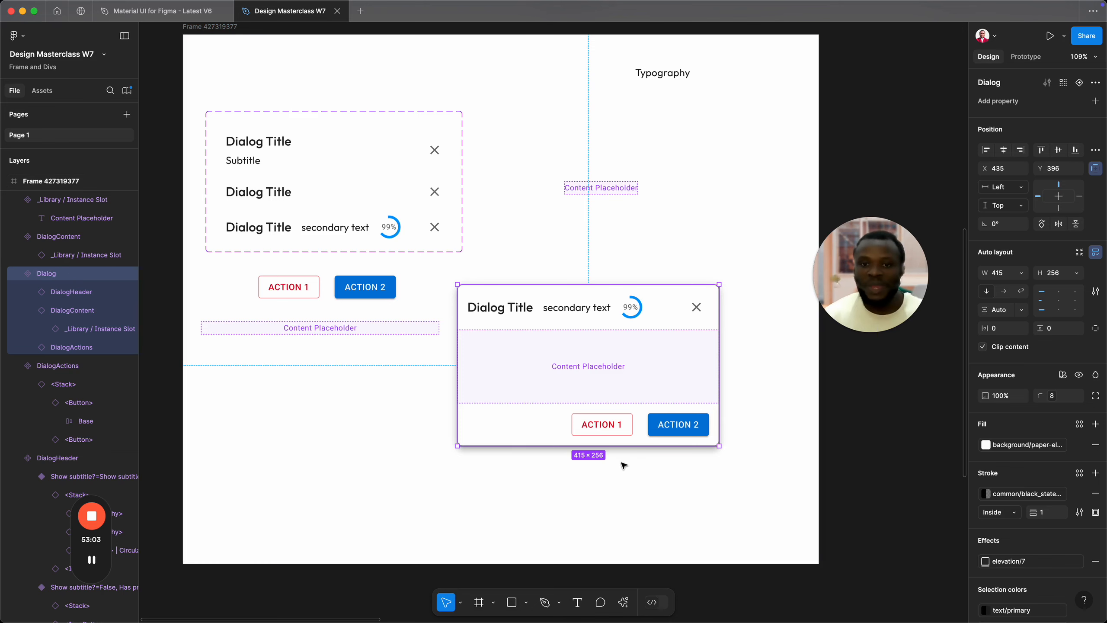
Step: Expose the nested instance properties of DialogHeader, DialogContent and DialogActions on the Dialog component
scroll(516, 437, "down", 3)
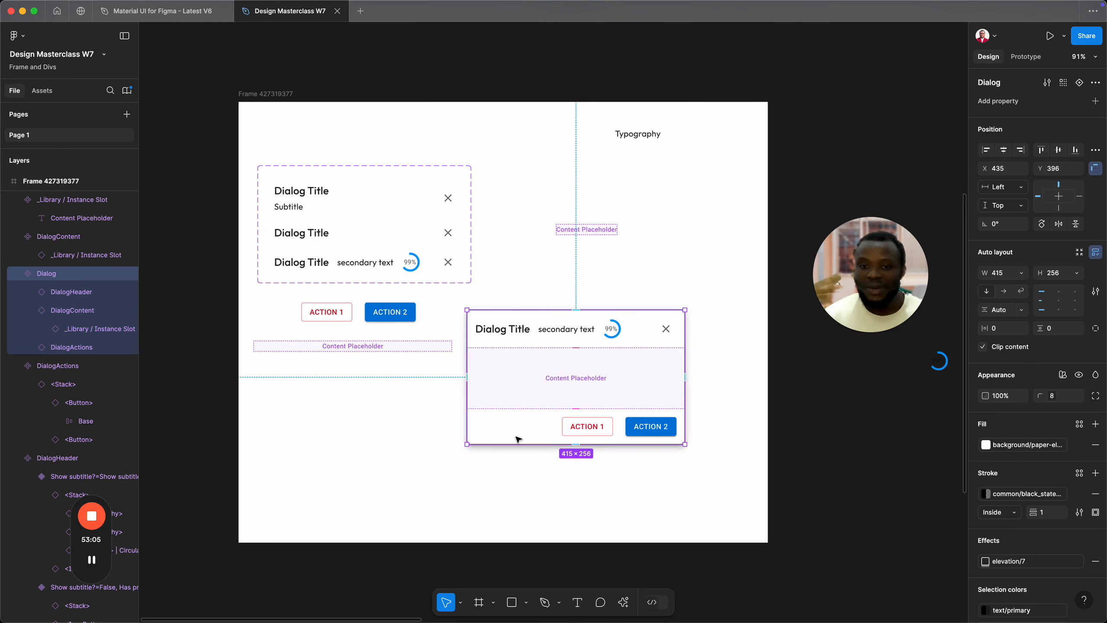
scroll(530, 435, "up", 2)
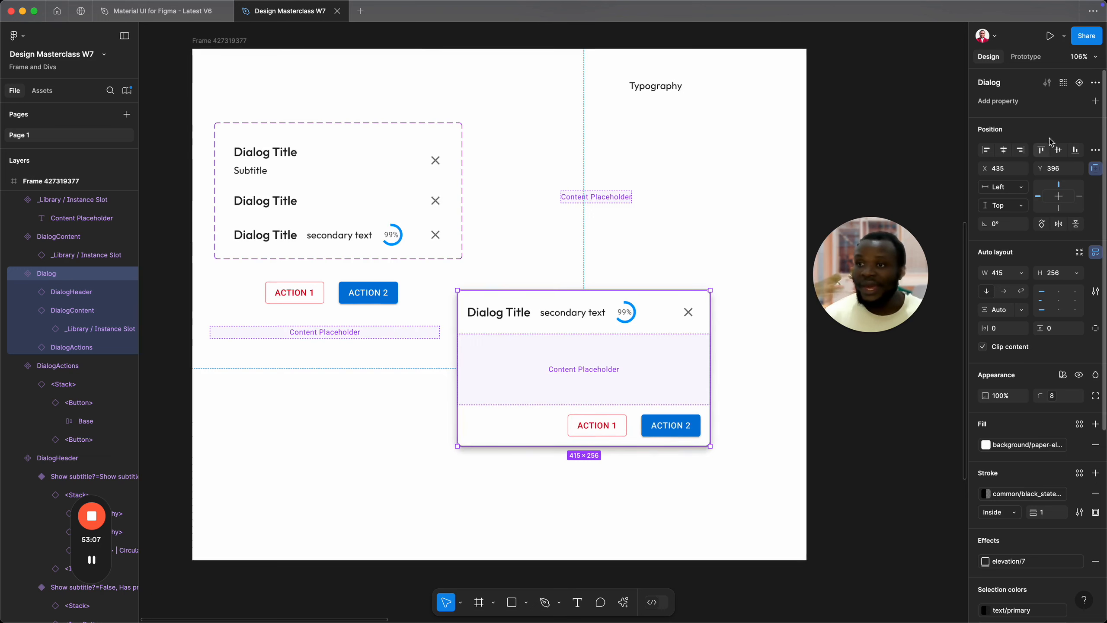
left_click(1095, 102)
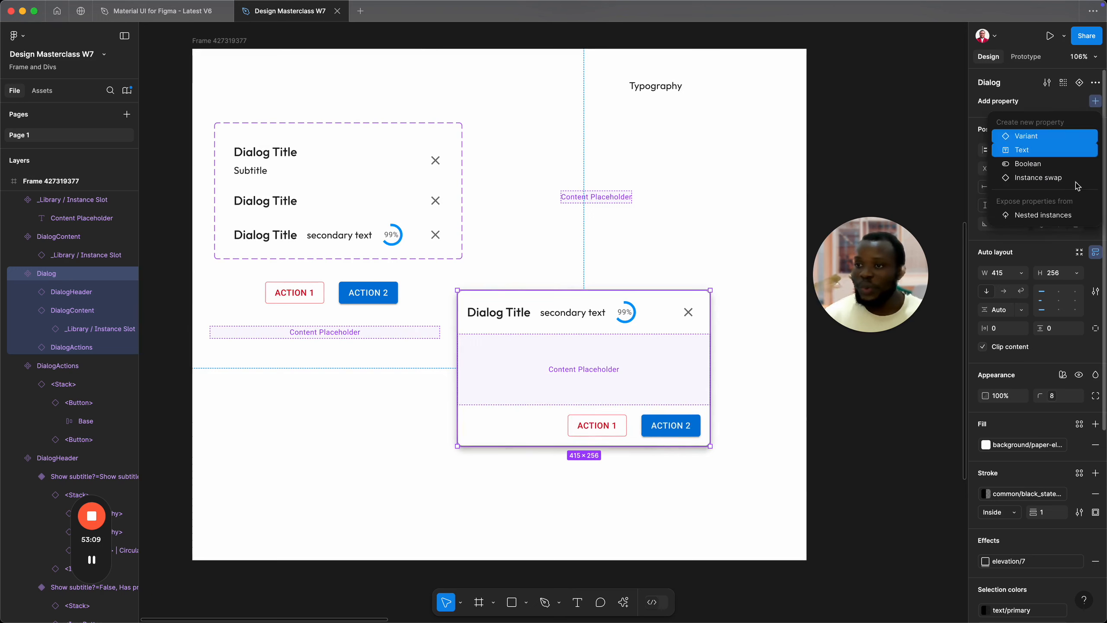
left_click(1062, 215)
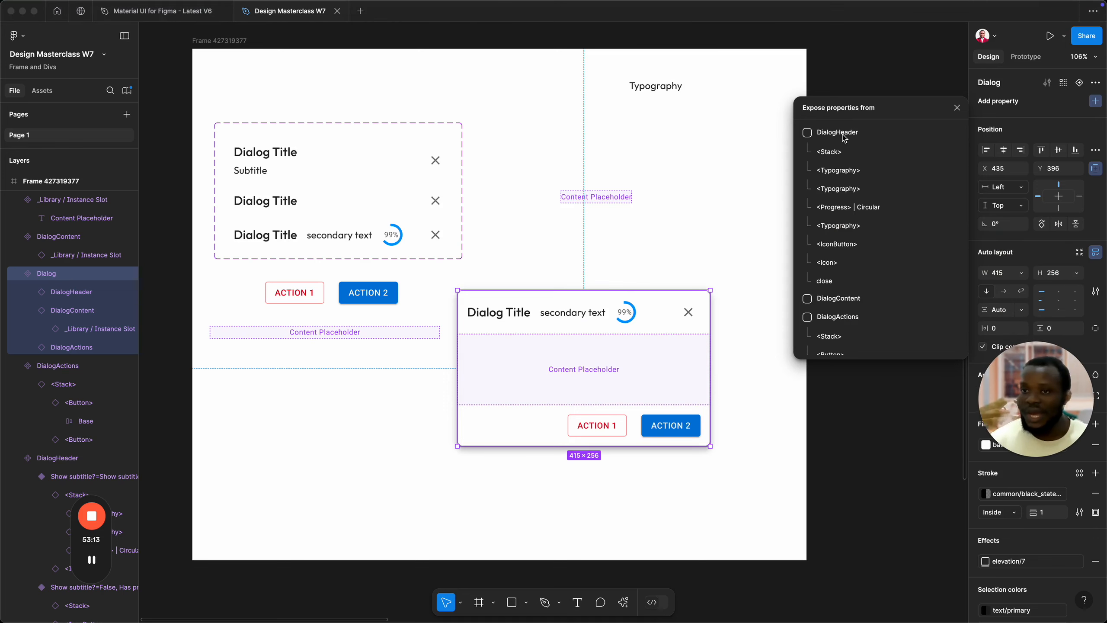
left_click(808, 133)
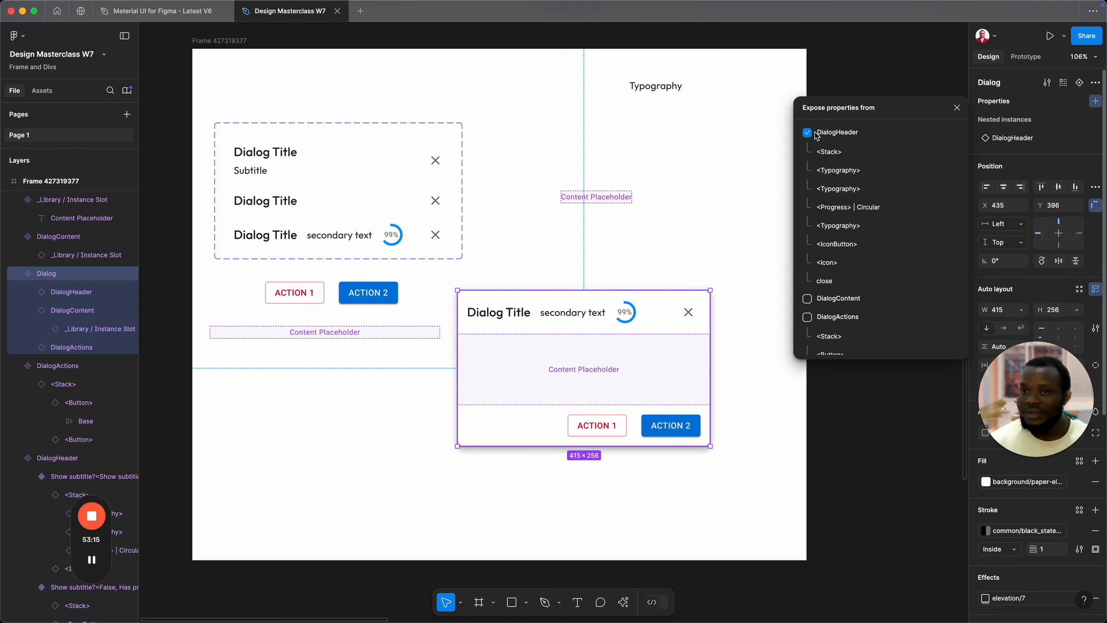
left_click(808, 299)
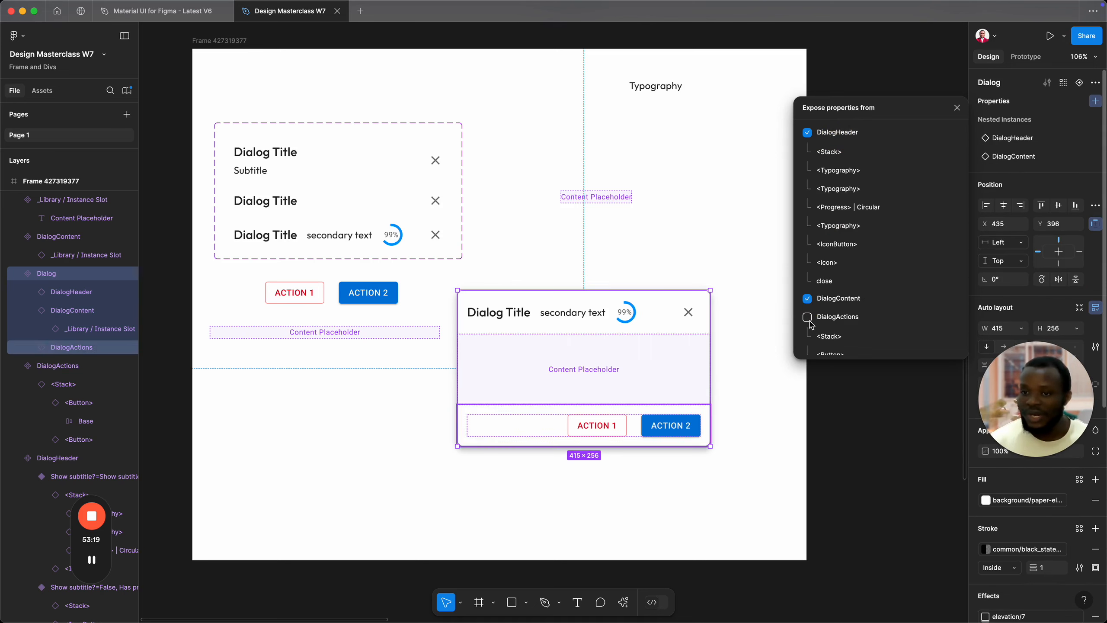
left_click(808, 317)
scroll(811, 320, "down", 2)
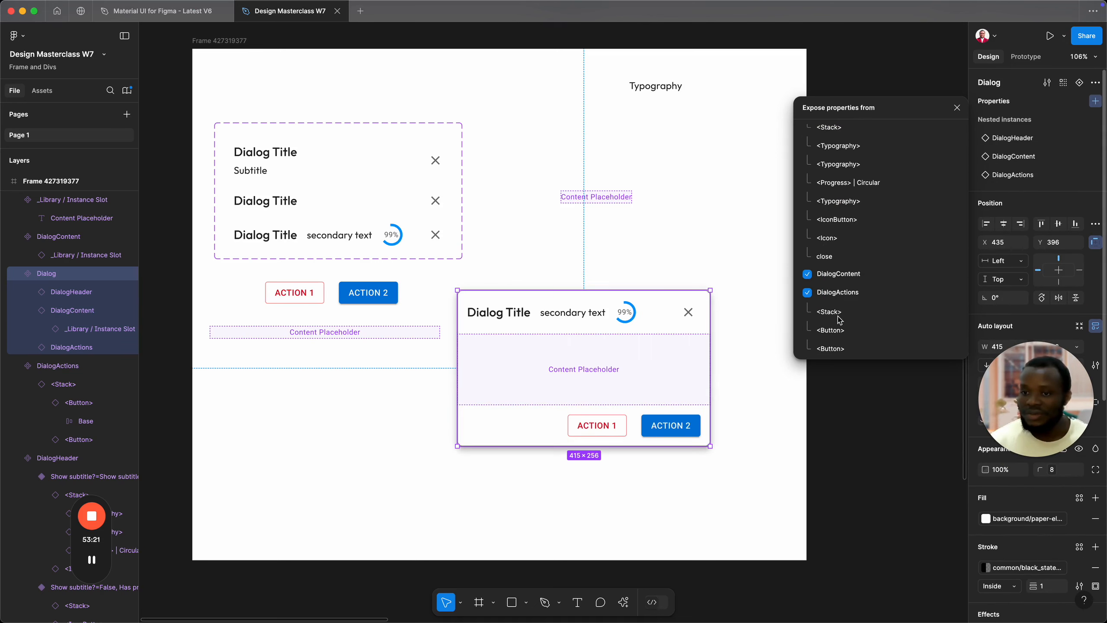
left_click(758, 358)
Step: Draw a new empty frame of about 714 × 422 below the frame holding the dialog components
scroll(758, 358, "down", 5)
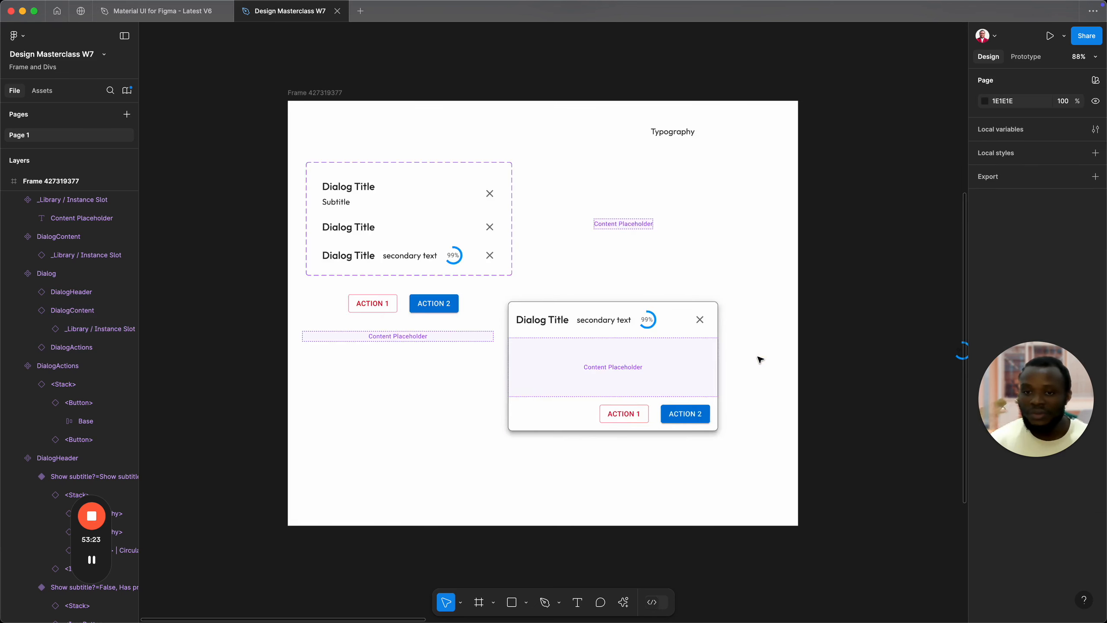
scroll(600, 351, "down", 4)
scroll(600, 351, "right", 2)
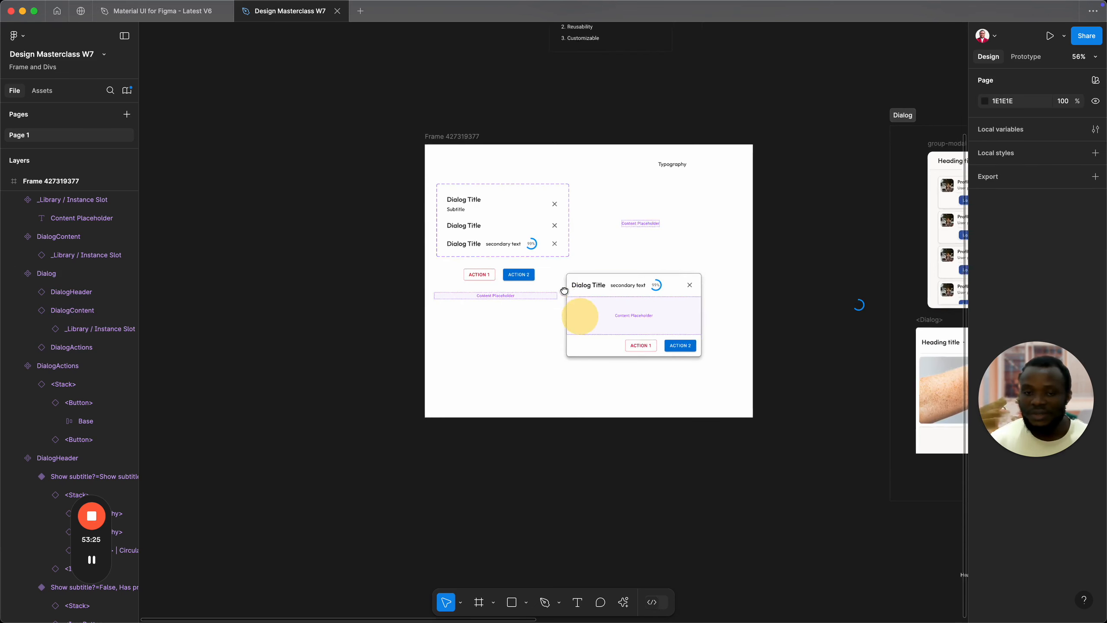
key("f")
left_click_drag(442, 396, 675, 533)
Step: Copy the Dialog component, paste an instance into the new frame and move it near the frame's centre
left_click(581, 237)
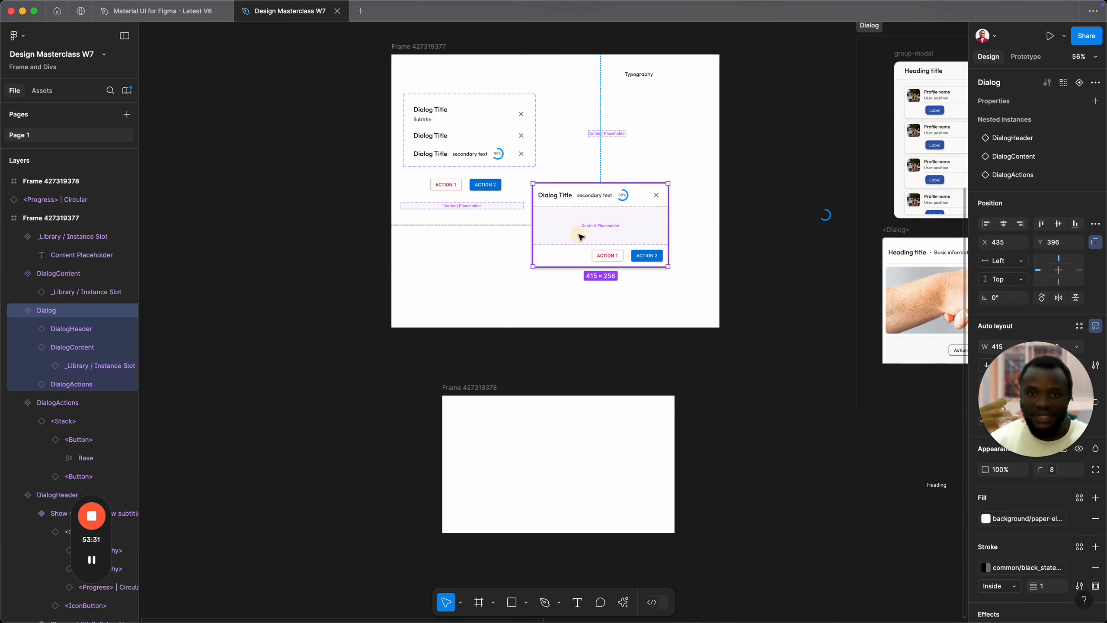
right_click(583, 223)
left_click(617, 237)
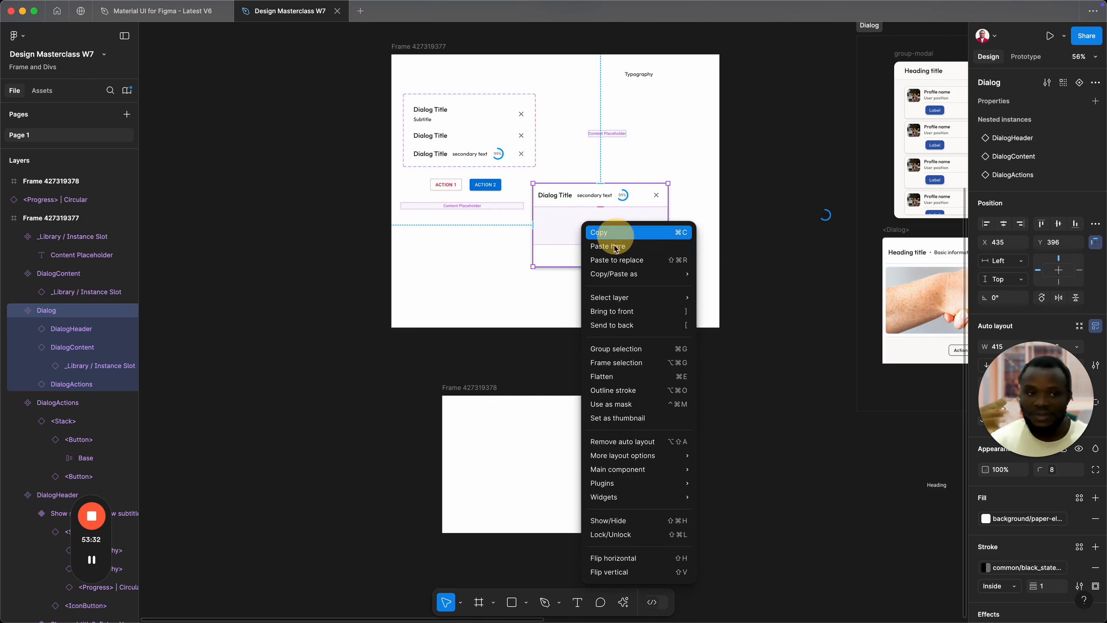
left_click(547, 474)
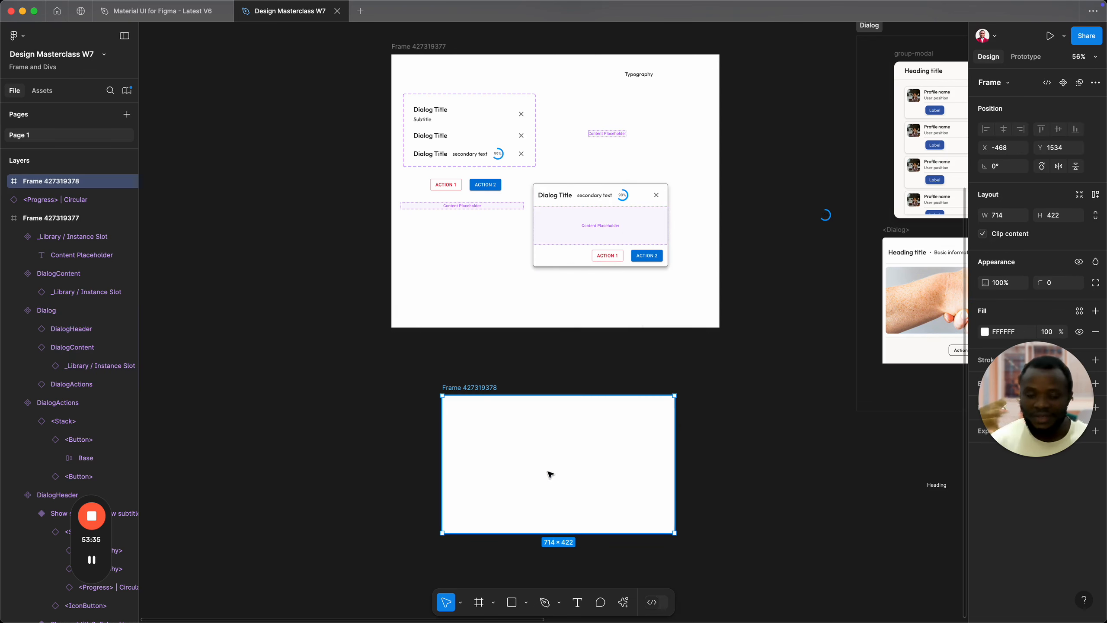
key("ctrl+v")
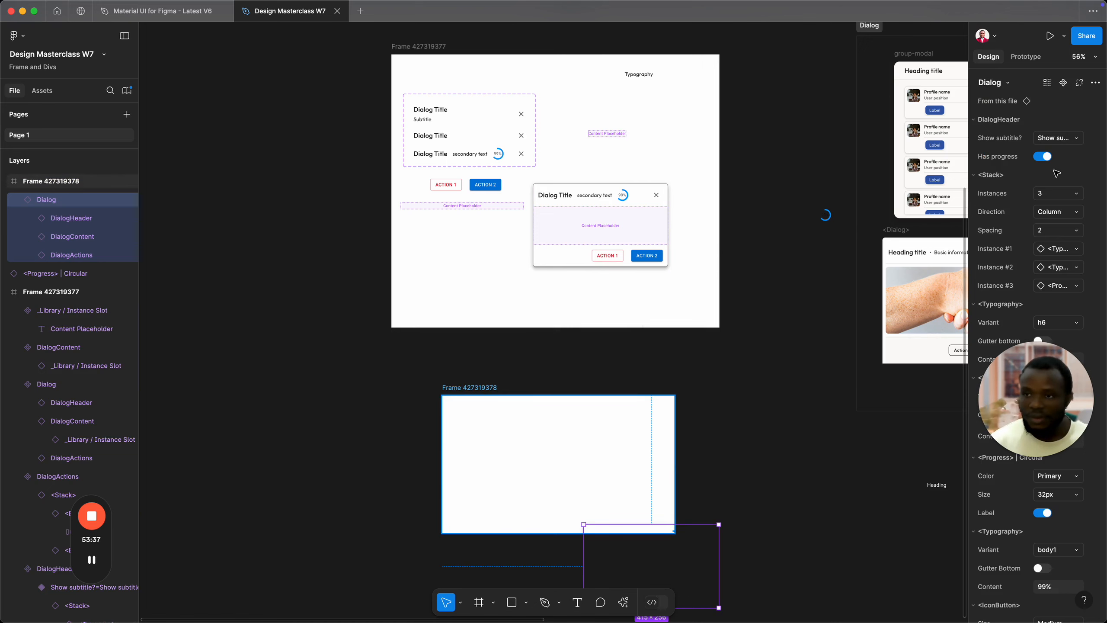
left_click_drag(659, 559, 524, 383)
scroll(574, 471, "up", 5)
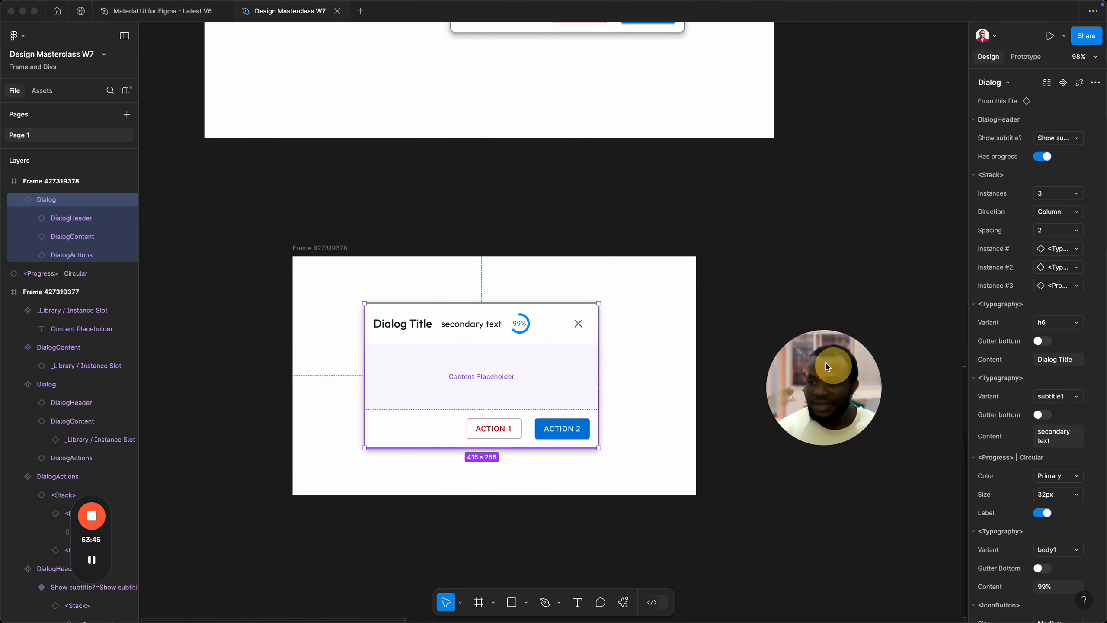
Step: Turn off Has progress for the Dialog instance in the new frame, leaving its subtitle option unchanged
left_click_drag(1036, 399, 796, 266)
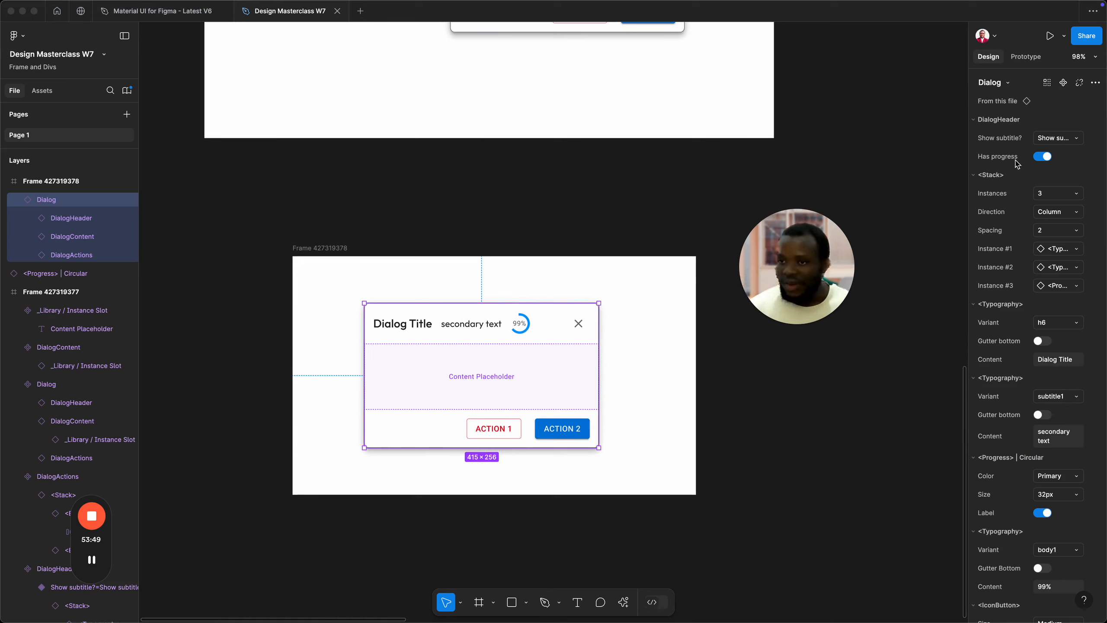
left_click(1037, 161)
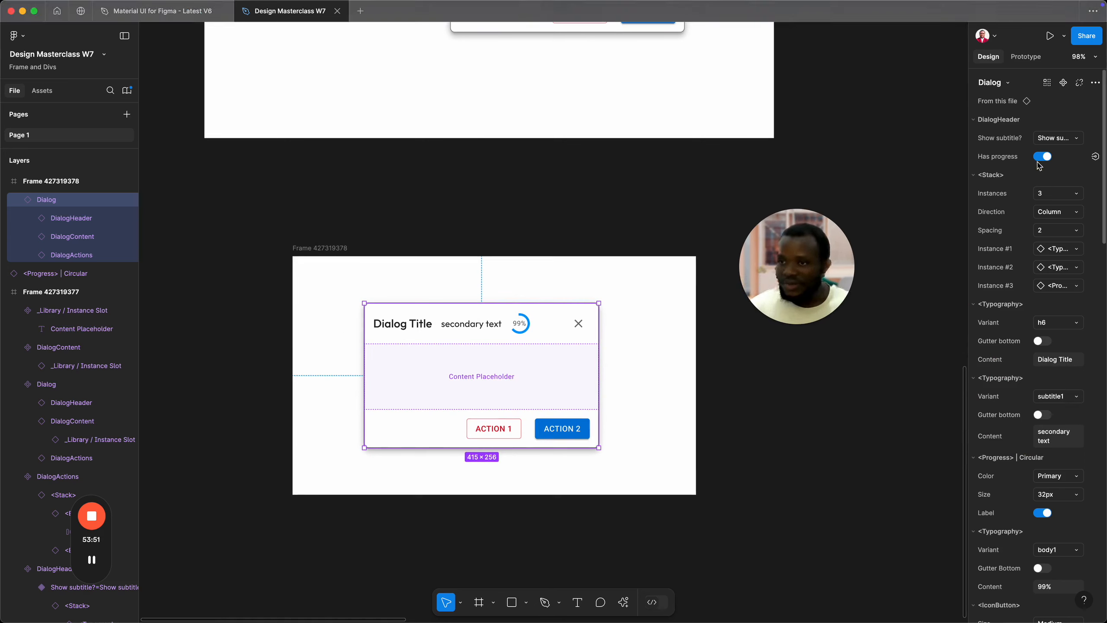
left_click(1042, 157)
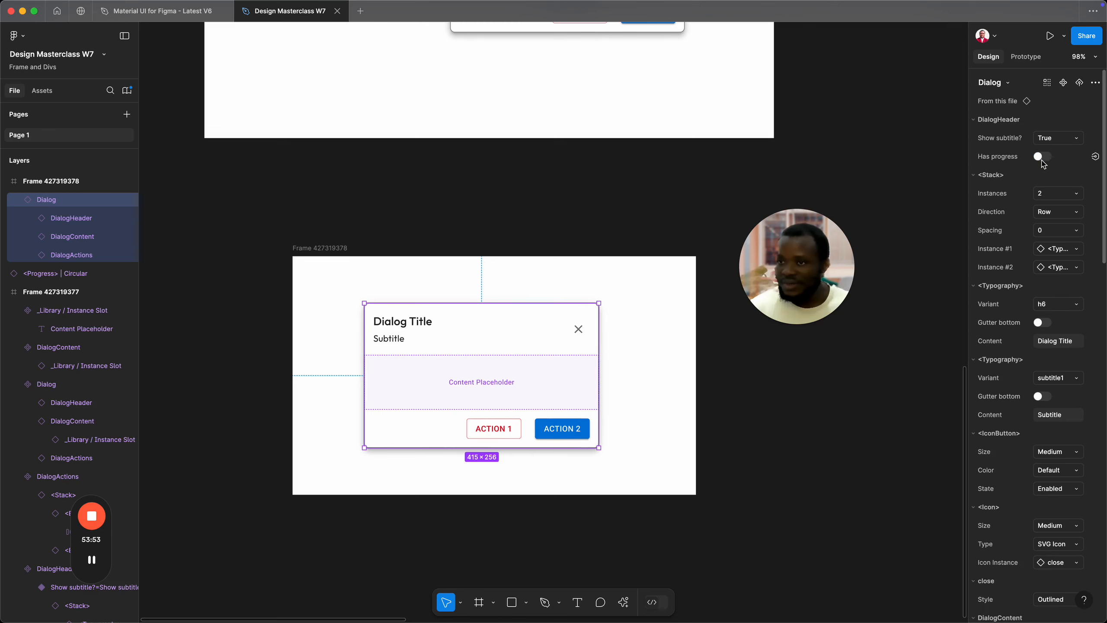
left_click(1072, 143)
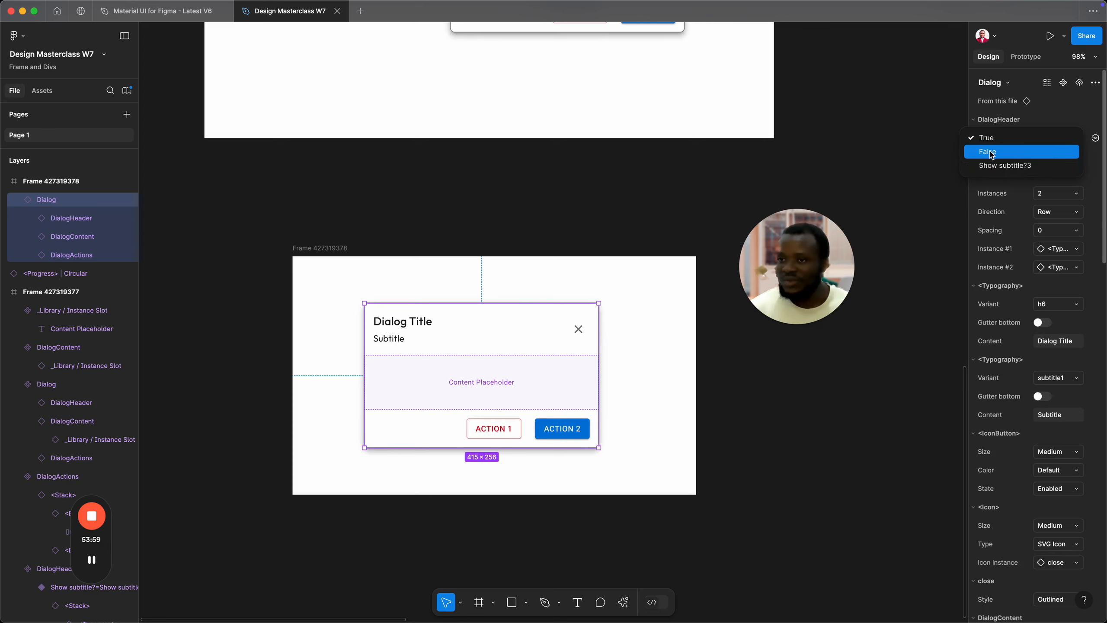
left_click(1092, 177)
Step: Set Has progress to False on the DialogHeader variant with secondary text and the progress ring
scroll(437, 216, "up", 10)
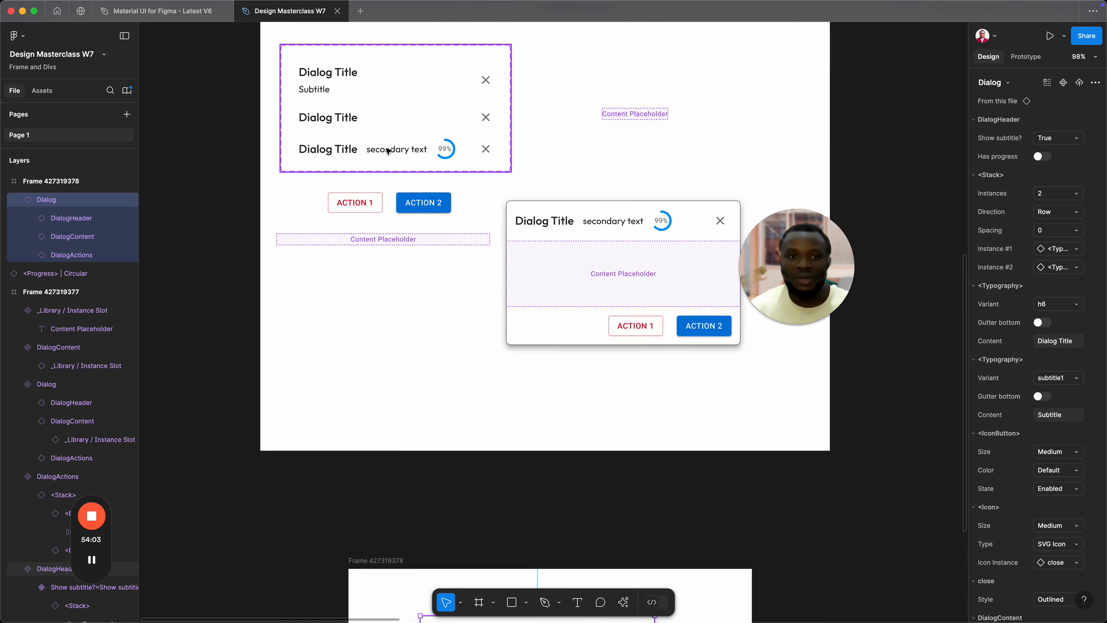
left_click(392, 168)
double_click(388, 151)
double_click(388, 151)
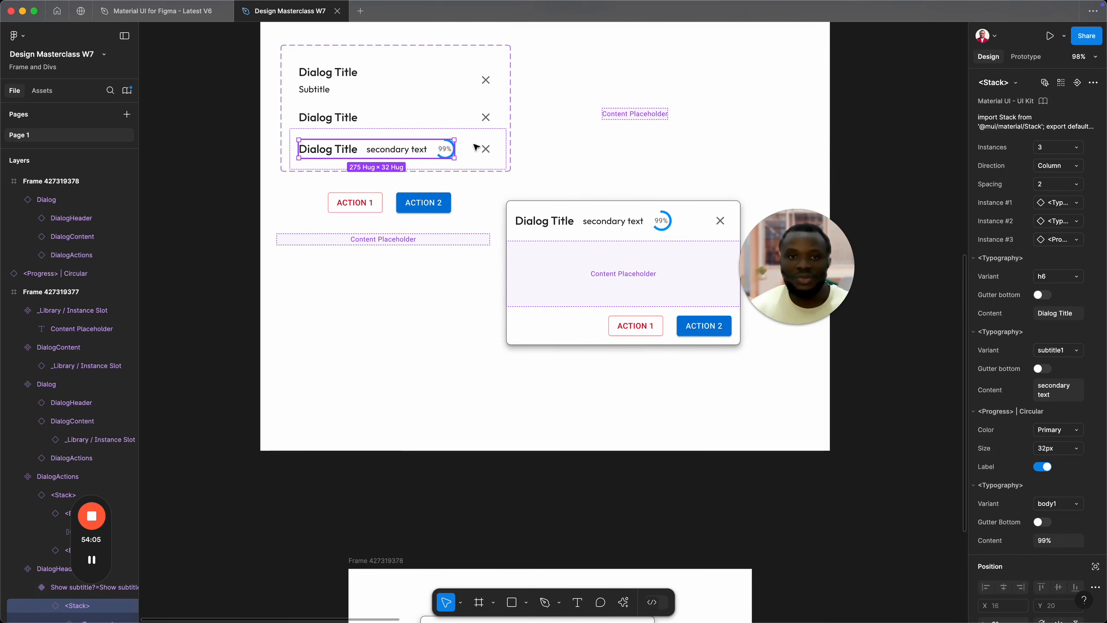
left_click(488, 146)
left_click(461, 134)
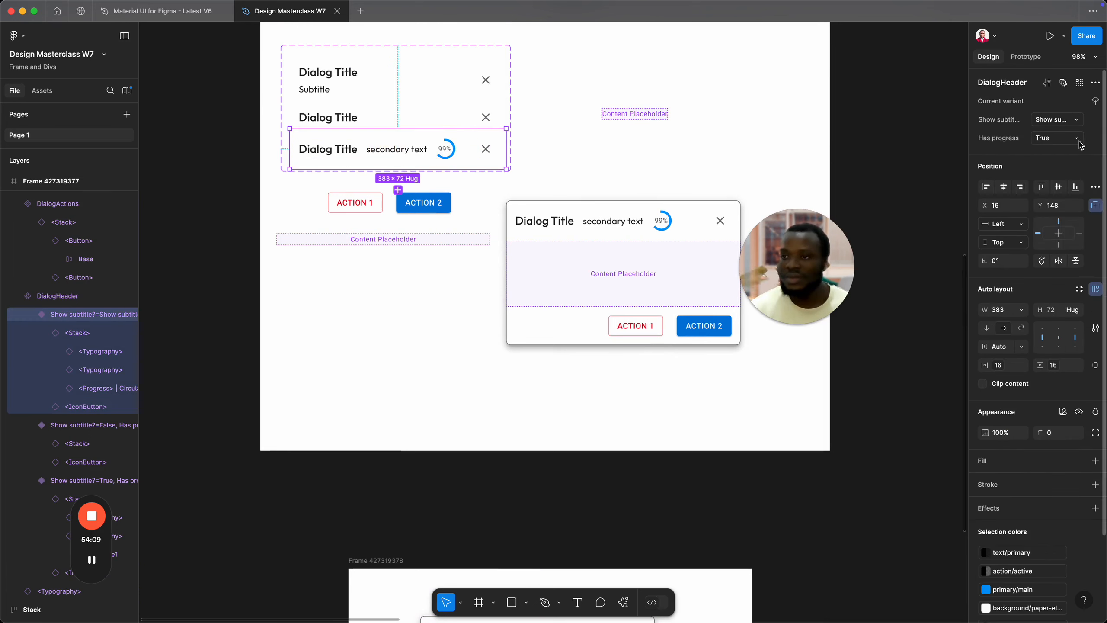
left_click(1077, 139)
left_click(1059, 125)
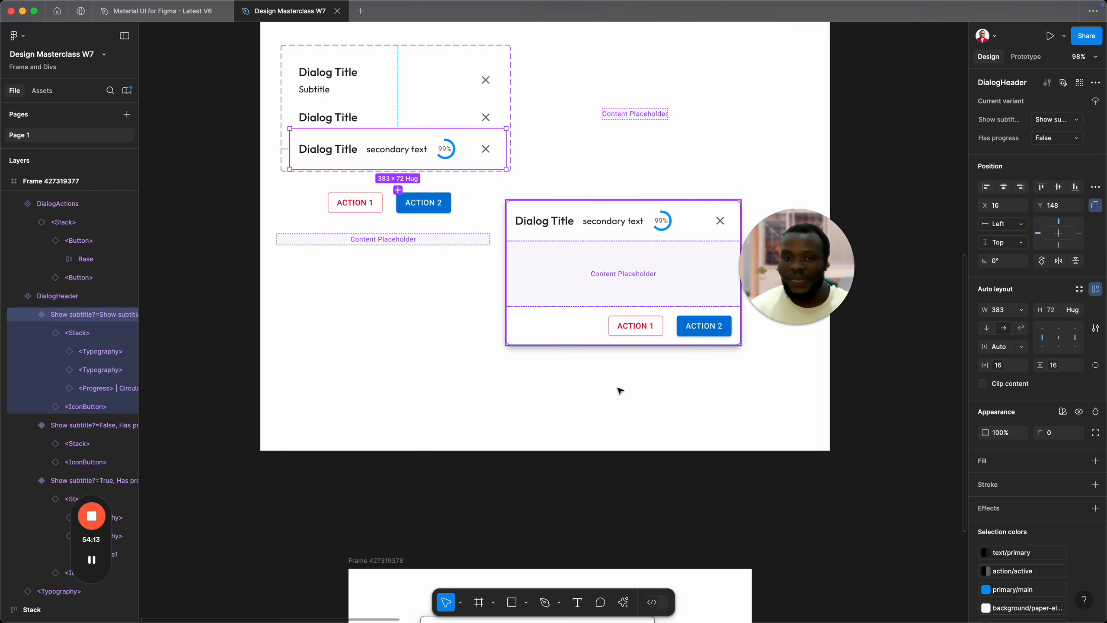
Step: Check the Show subtitle? options of the Dialog instance in the new frame
scroll(619, 390, "down", 5)
left_click_drag(641, 445, 575, 270)
left_click(519, 378)
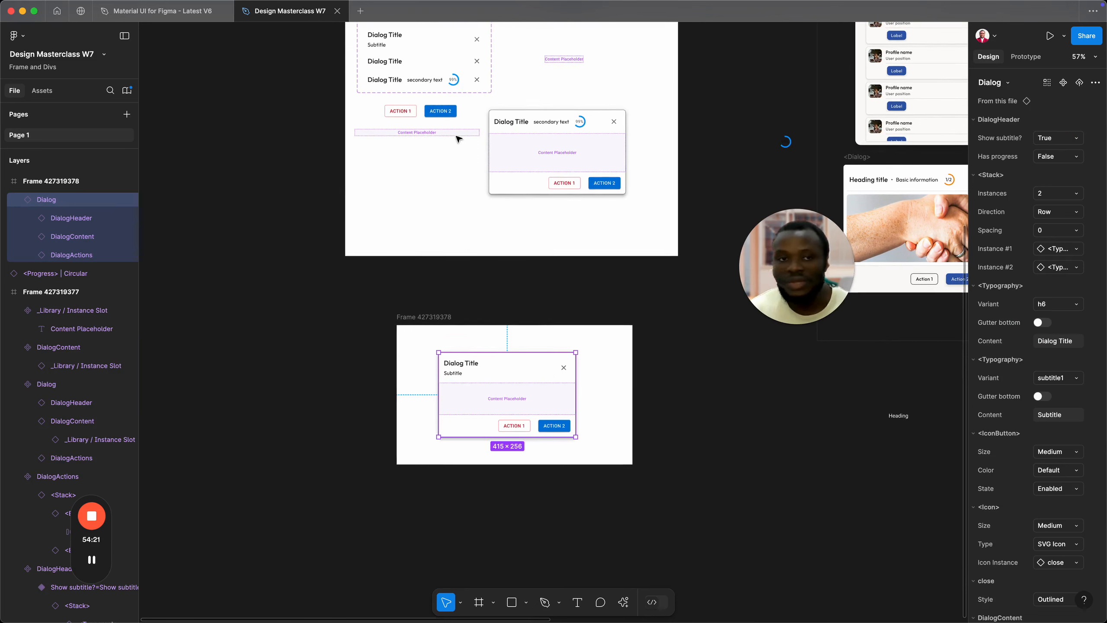
left_click(1074, 138)
left_click(452, 148)
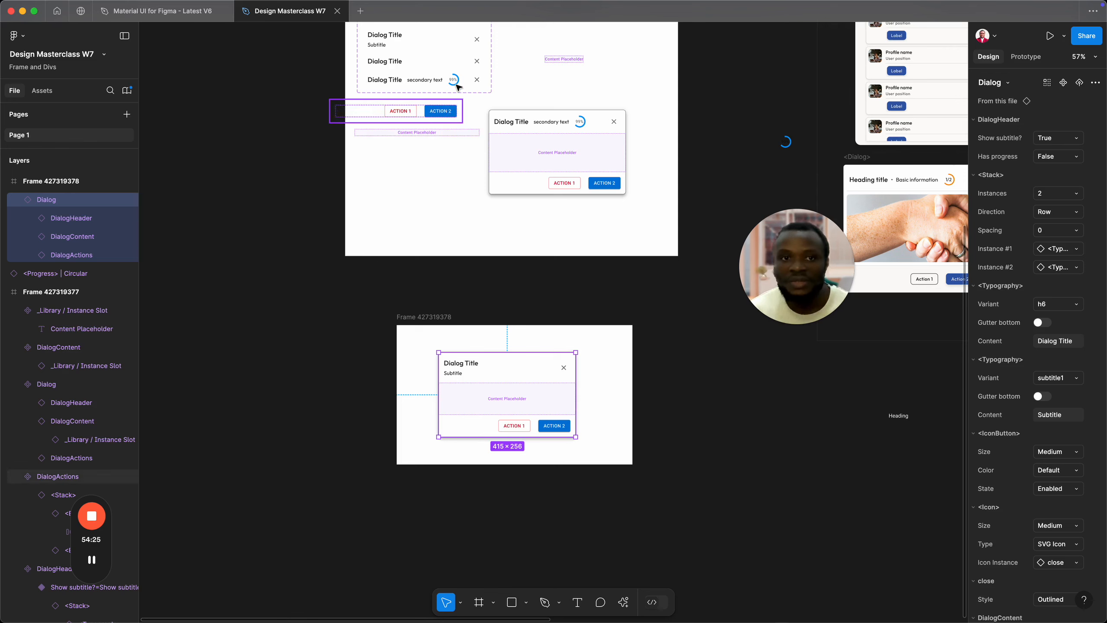
Step: Set Has progress to True on the DialogHeader variant with secondary text and the progress ring
left_click(457, 80)
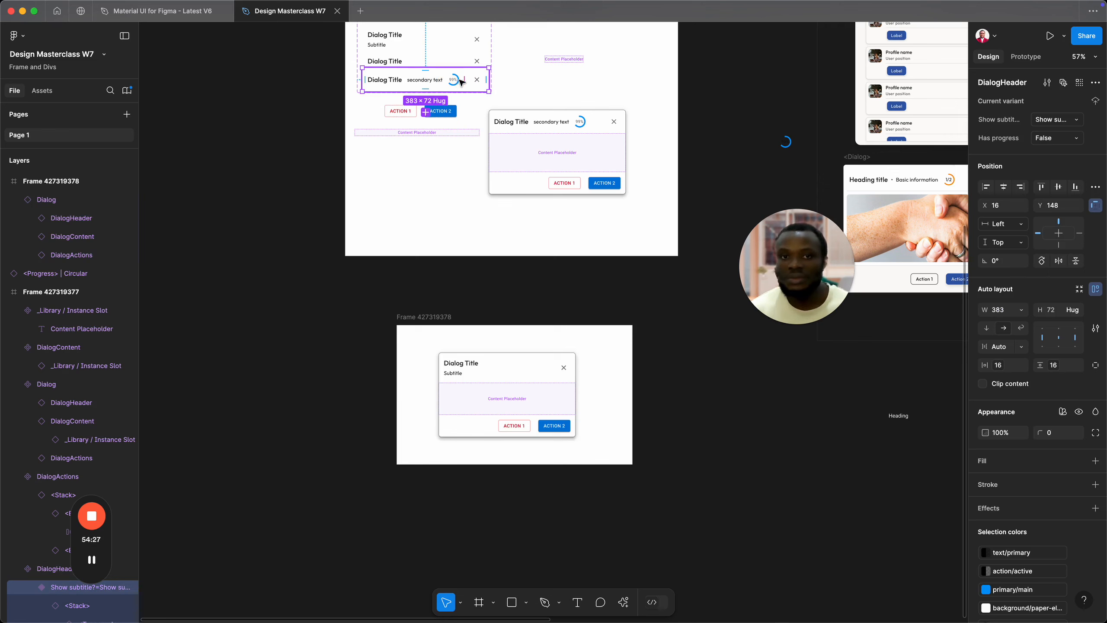
left_click(1076, 138)
left_click(1056, 139)
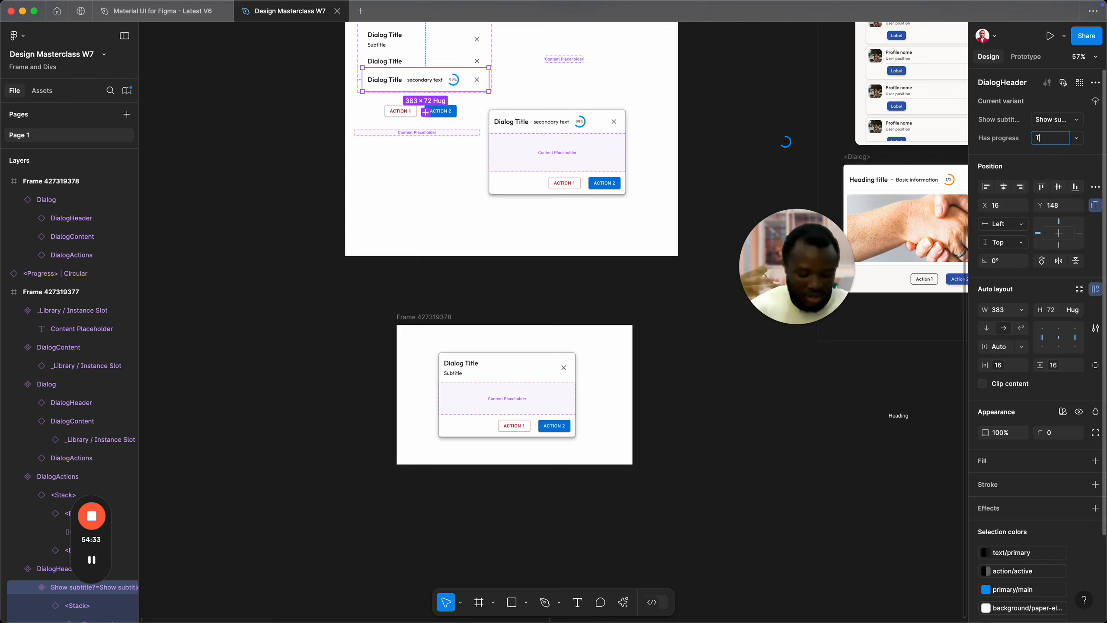
key("Return")
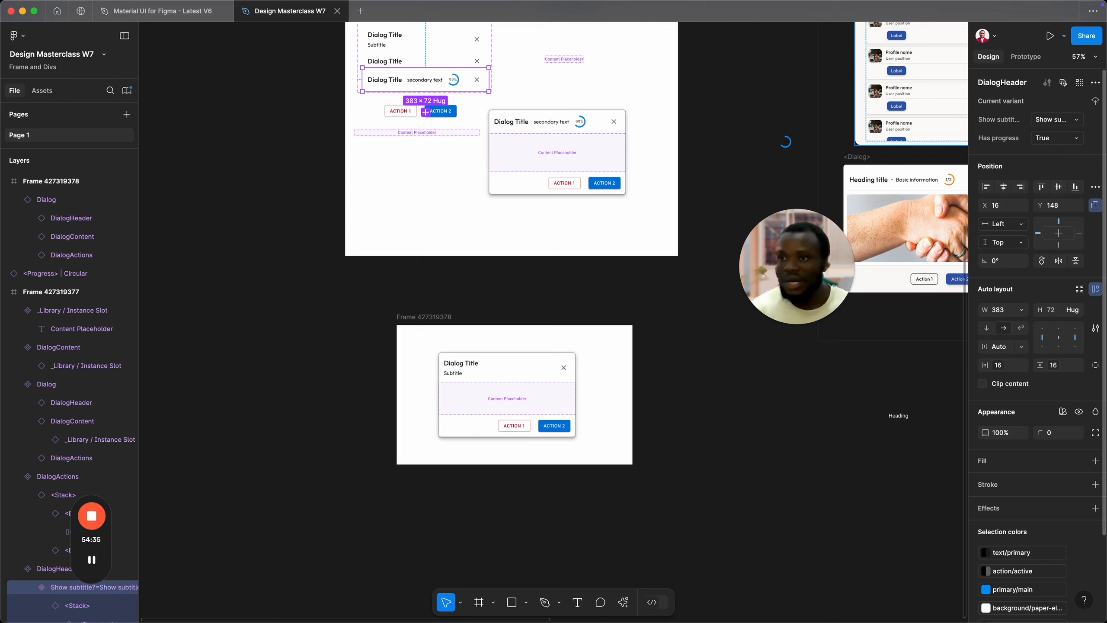
Step: Set Show subtitle? to False on the DialogHeader variant with secondary text and the progress ring
left_click(1077, 124)
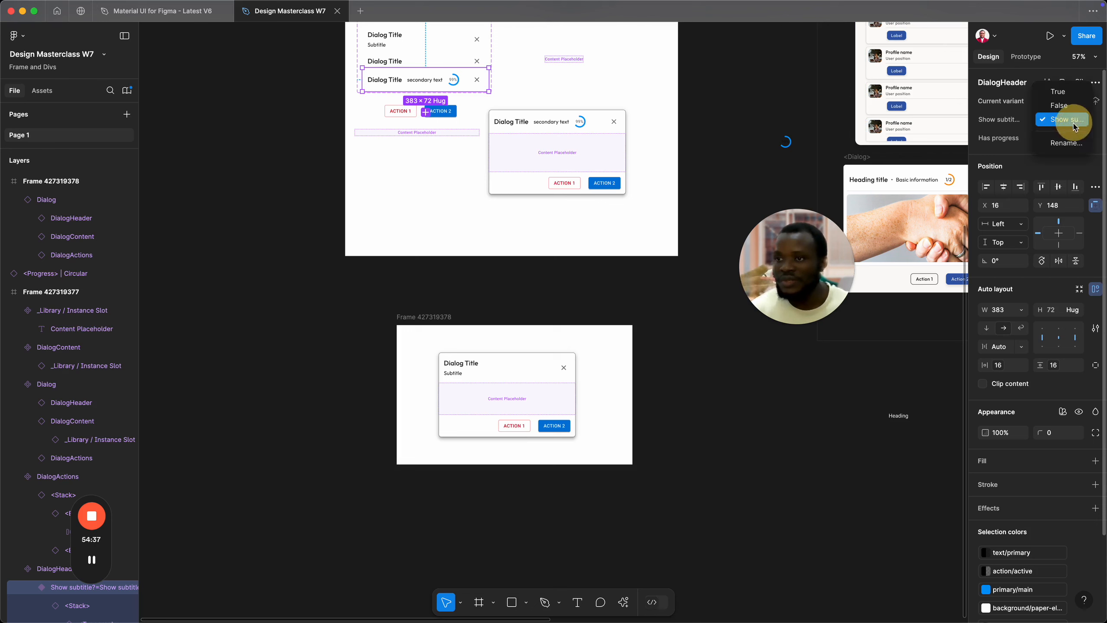
left_click(1055, 92)
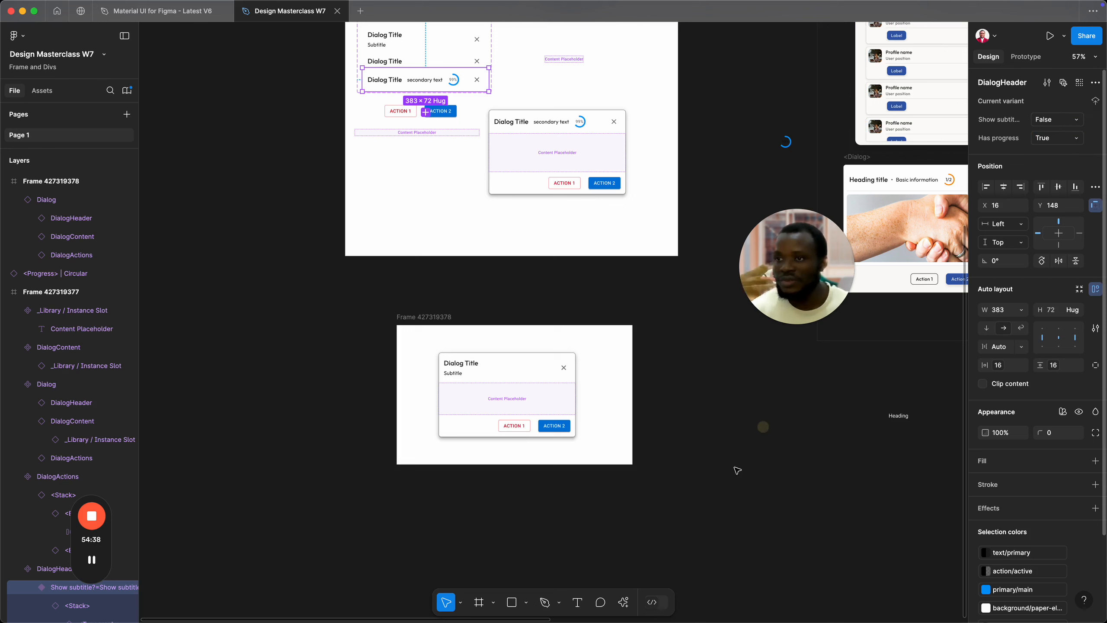
Step: Test the header of the Dialog instance in the new frame by switching on Has progress, followed by Show subtitle?
left_click(504, 417)
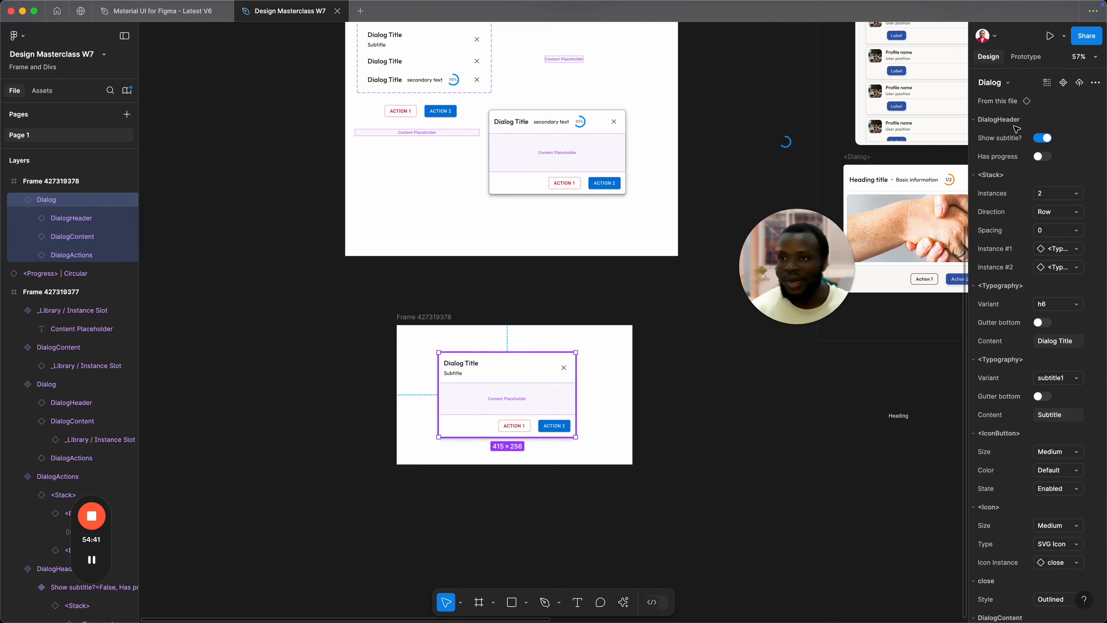
left_click(1041, 161)
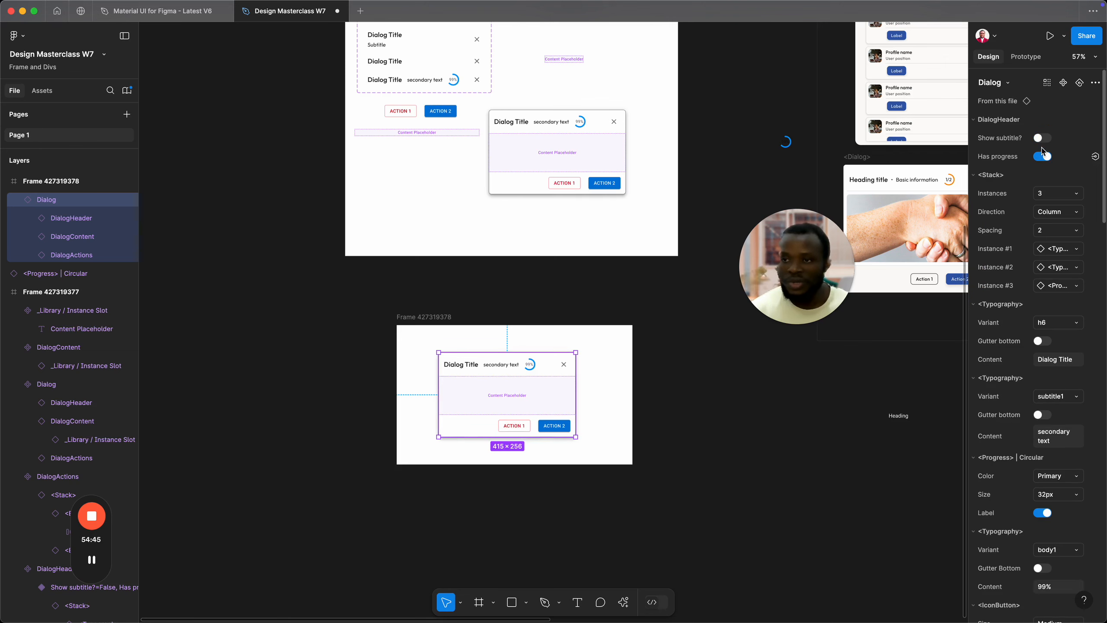
left_click(1043, 138)
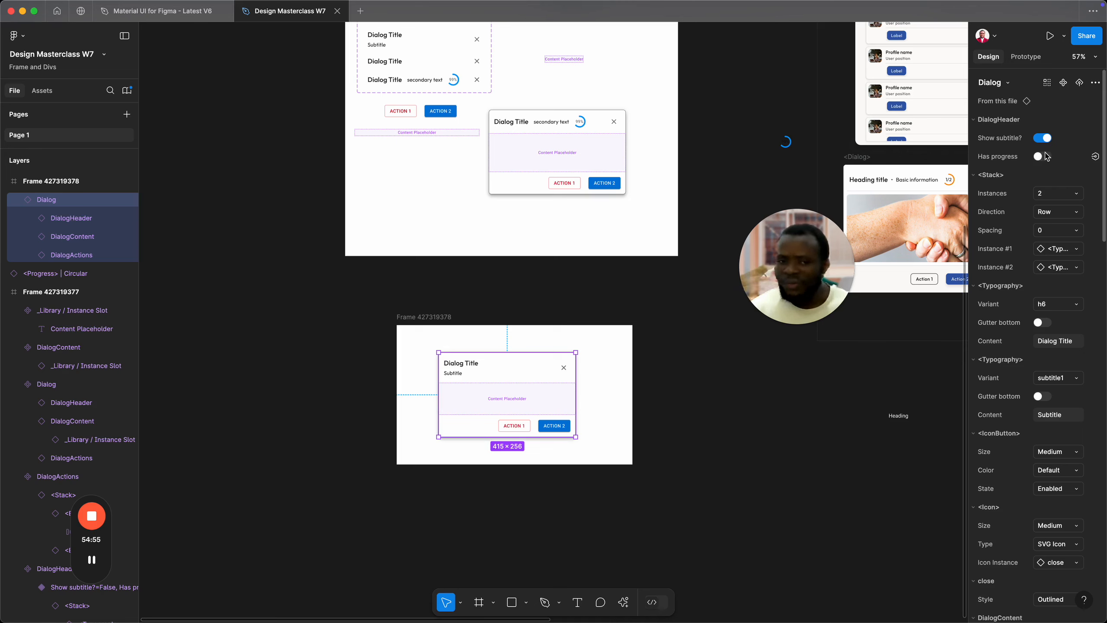
left_click_drag(629, 178, 620, 240)
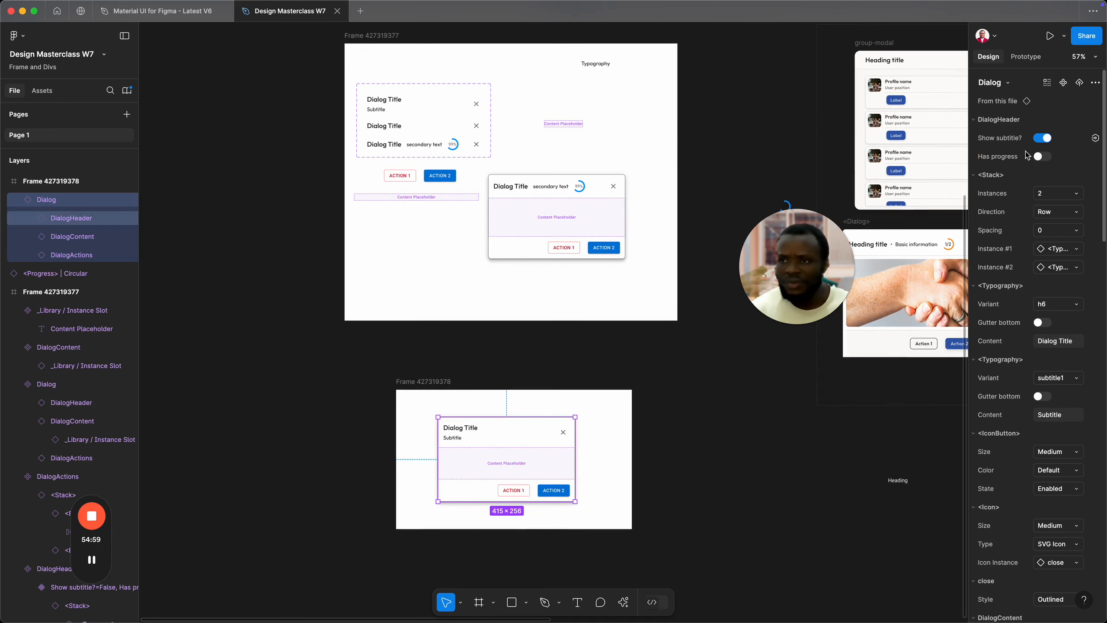
Step: Turn off Show subtitle? on the Dialog instance and set its title text to "Content form"
left_click(1042, 138)
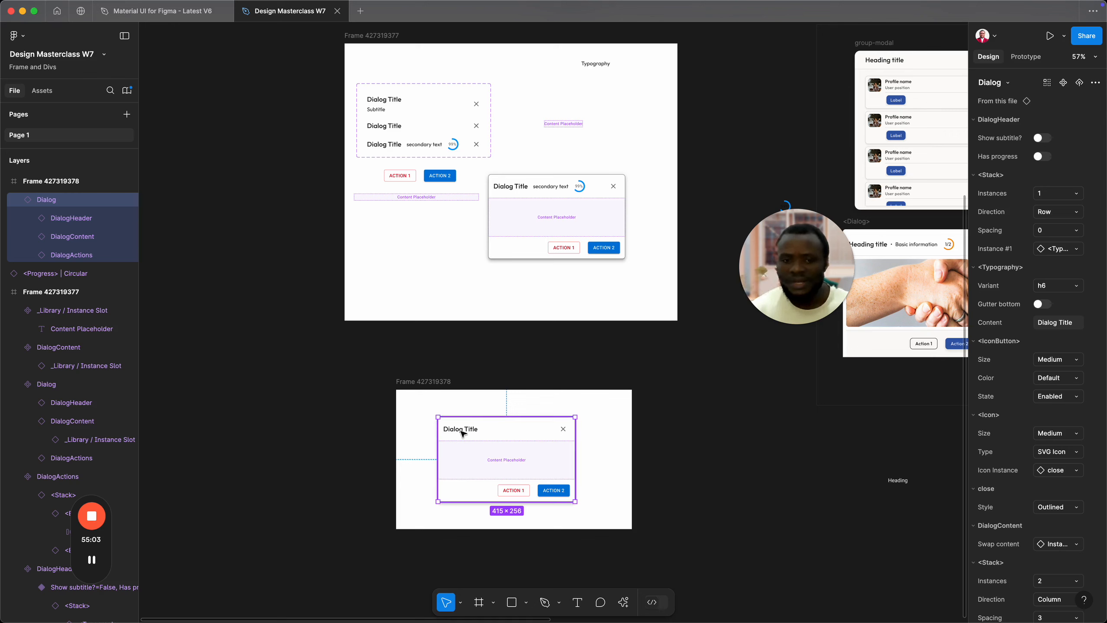
left_click(1056, 322)
type("Content form")
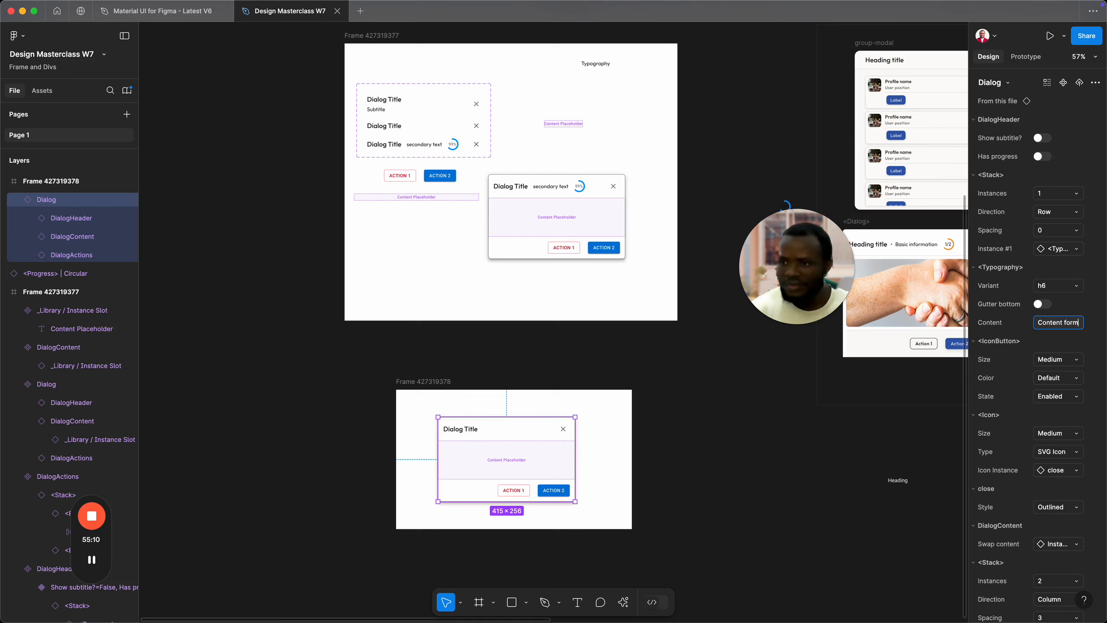
key("Return")
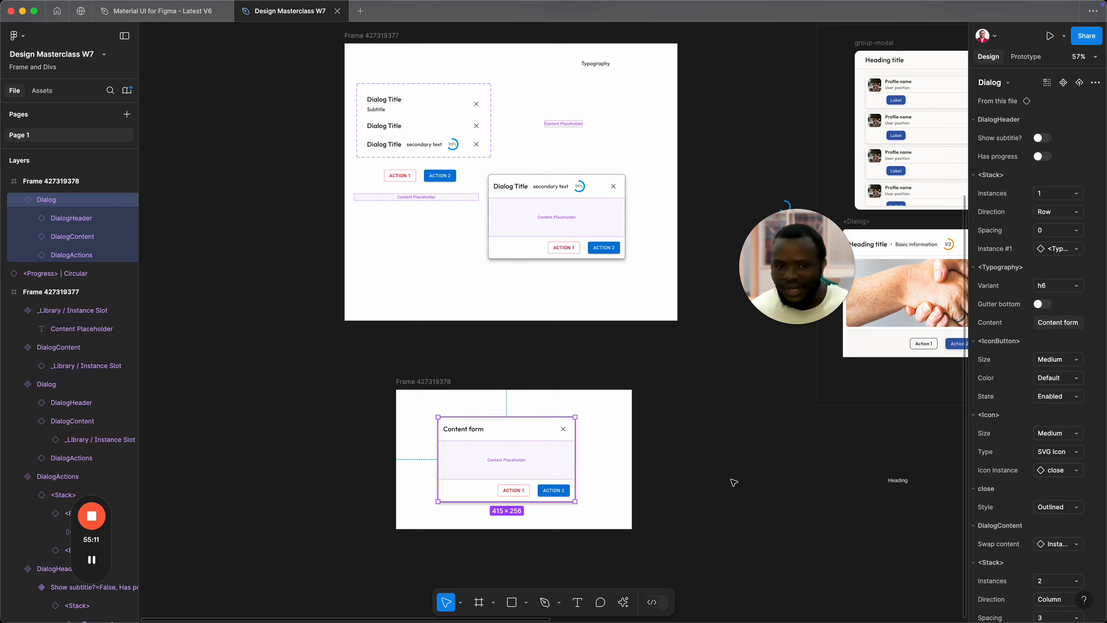
Step: Turn on Show subtitle? for the Dialog instance and set the subtitle text to "Enter your email and phone"
left_click(1043, 139)
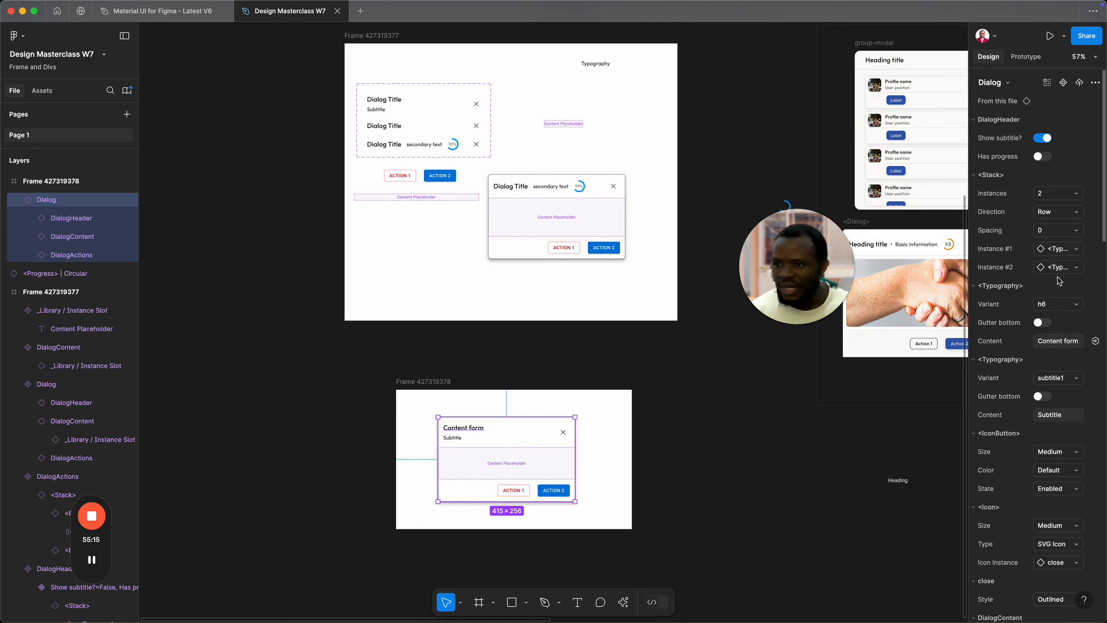
scroll(1048, 511, "down", 3)
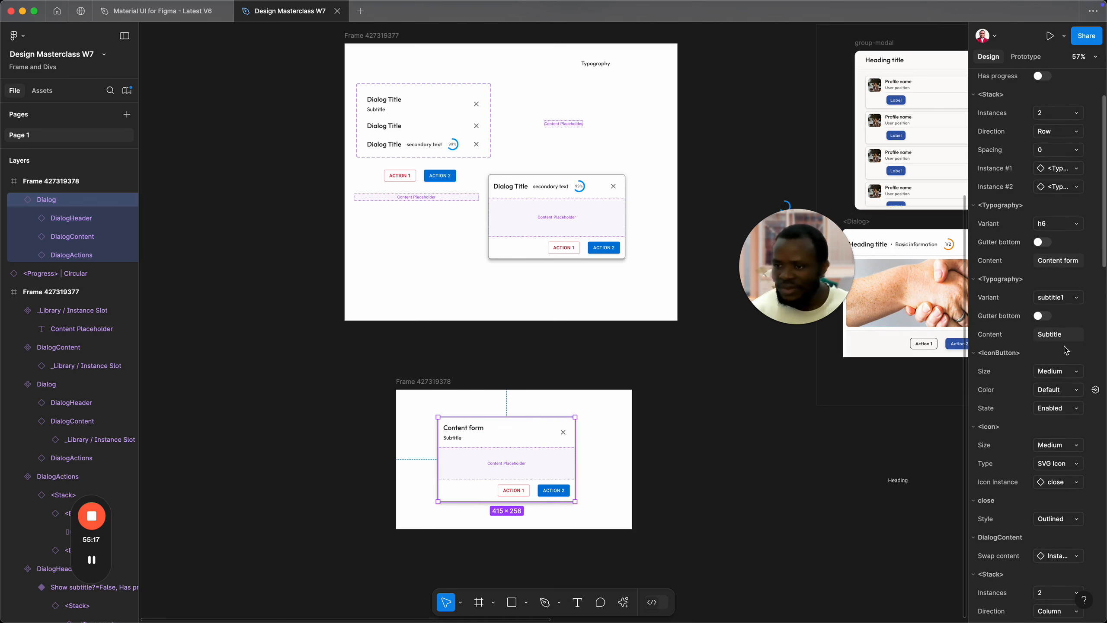
left_click(1062, 334)
type("E")
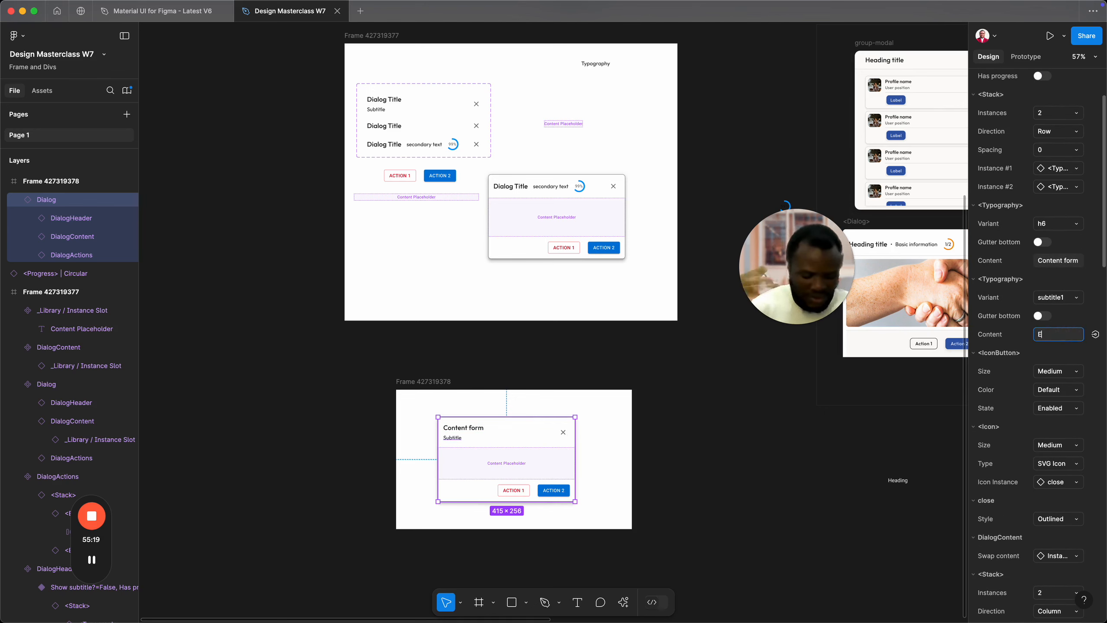
type("nter your e")
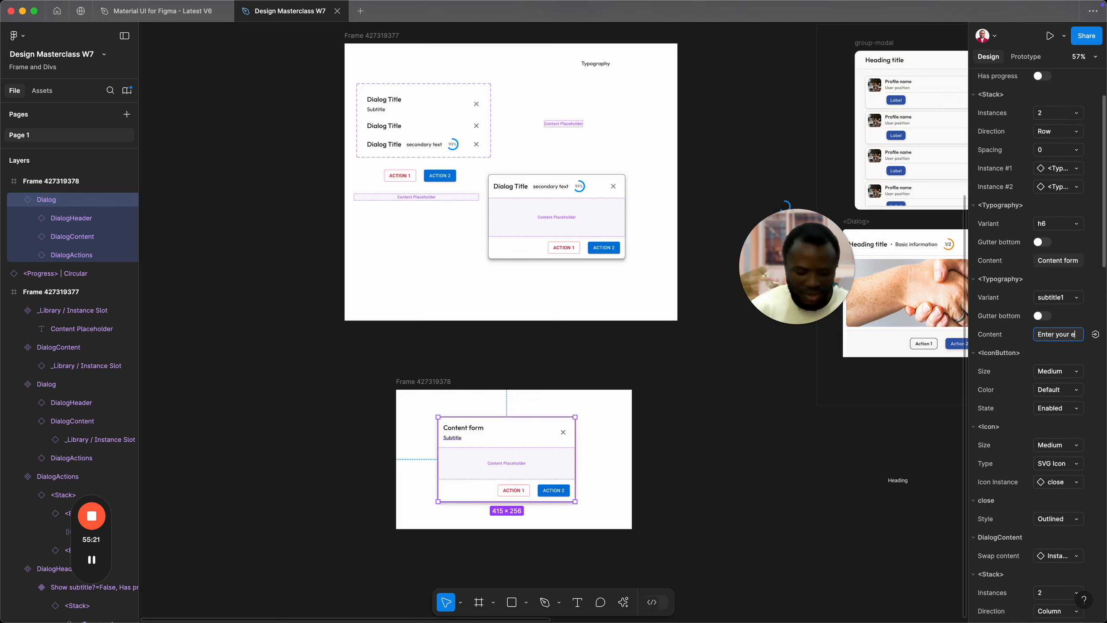
type("mail and p")
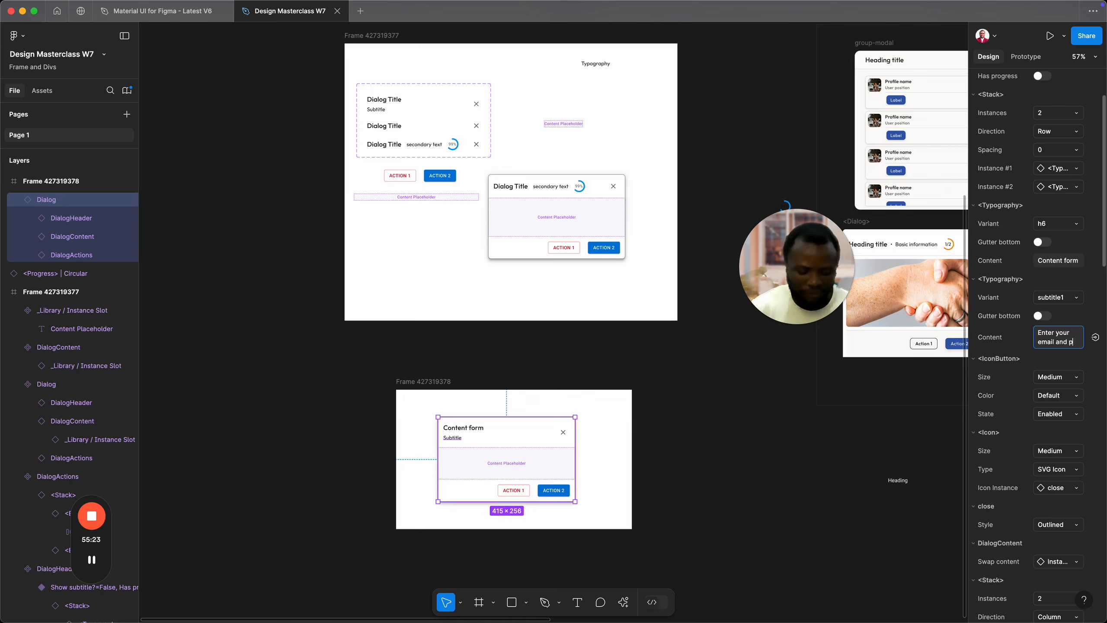
type("hone")
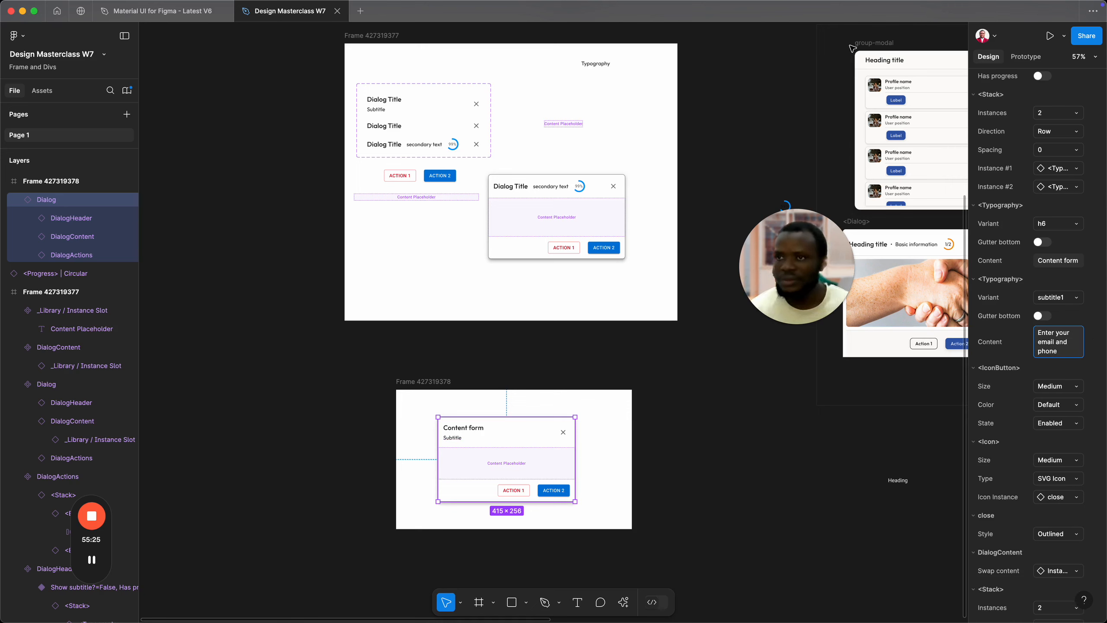
mouse_move(776, 3)
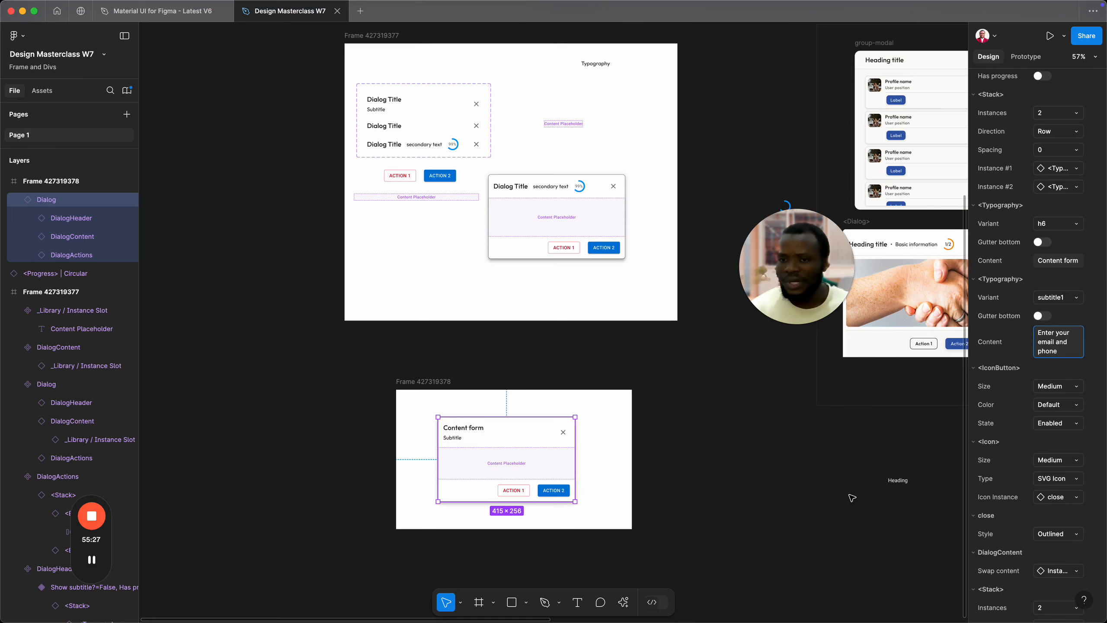
left_click(642, 473)
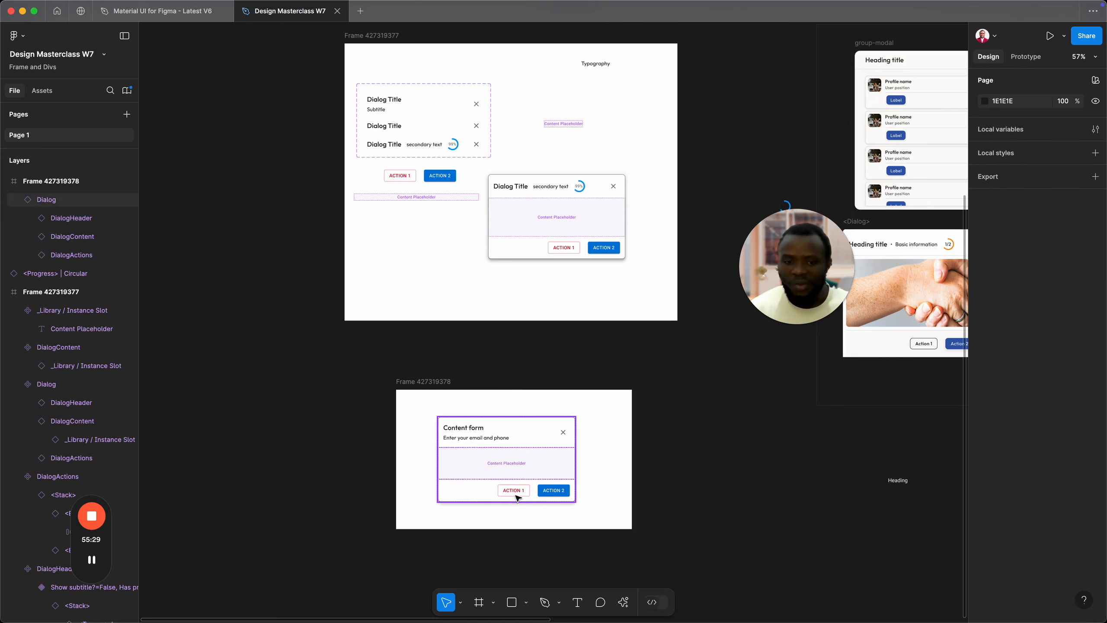
Step: Change the label of the Dialog instance's first action button to "Cancel"
key("shift+0")
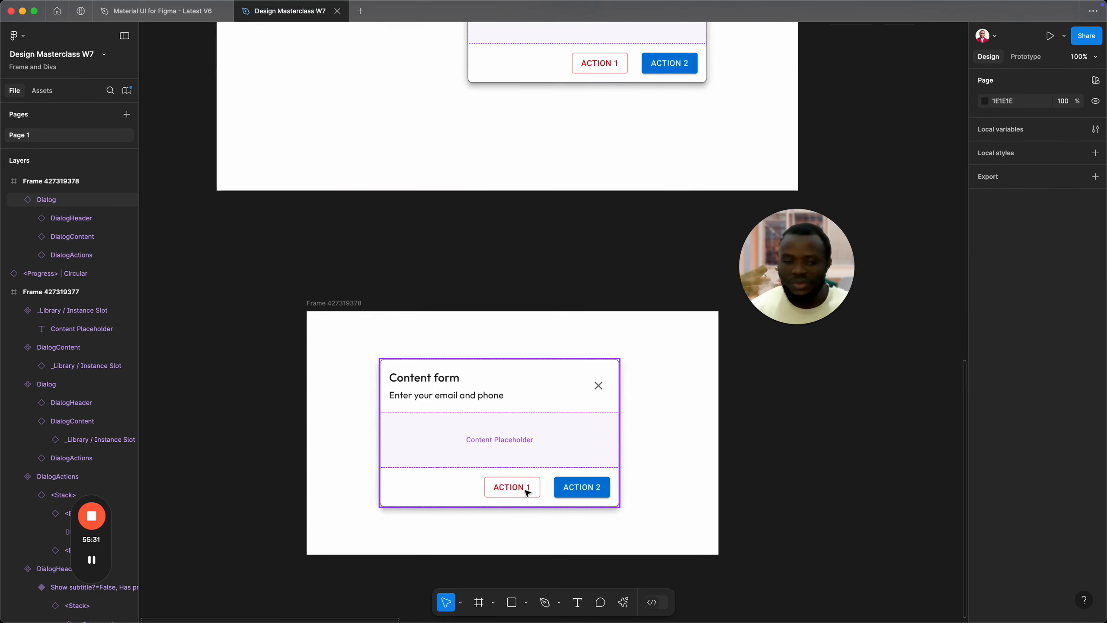
left_click(470, 506)
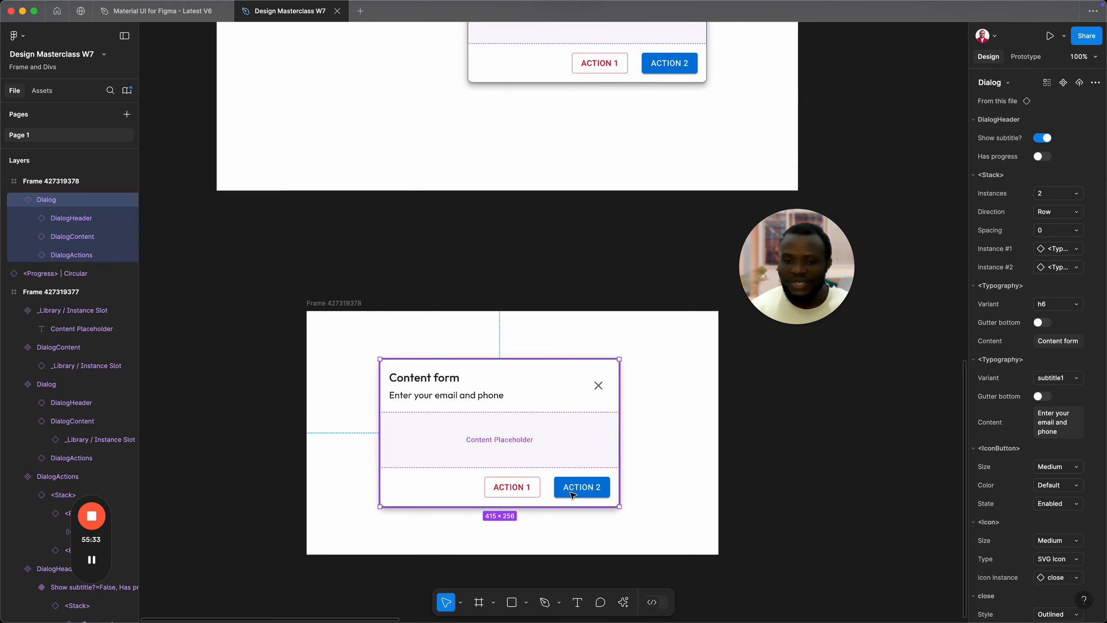
scroll(1049, 529, "down", 10)
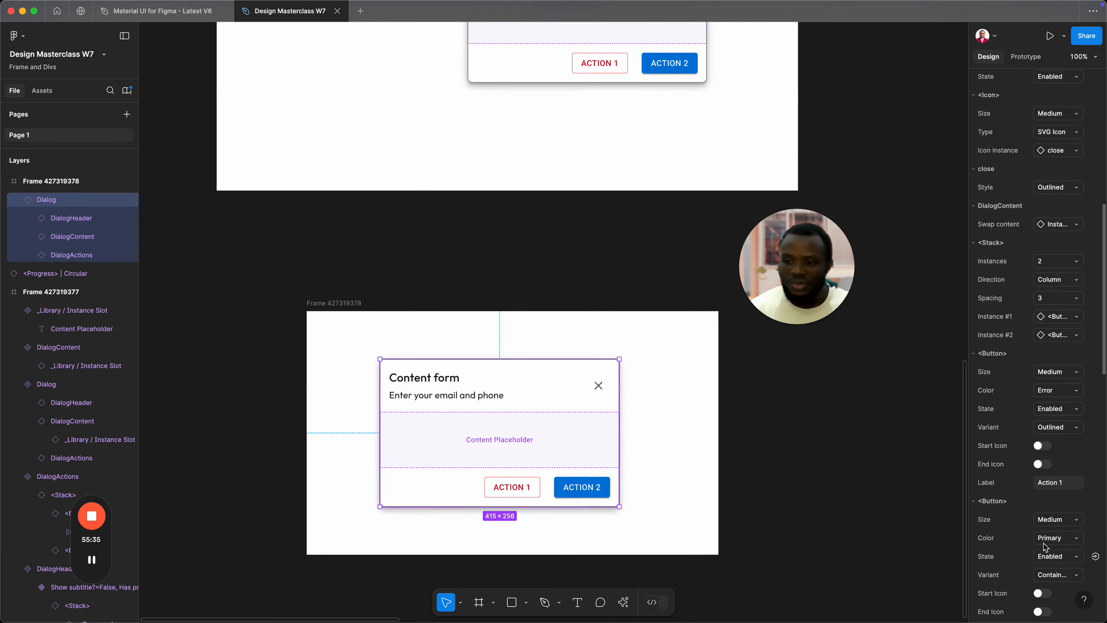
left_click(1064, 484)
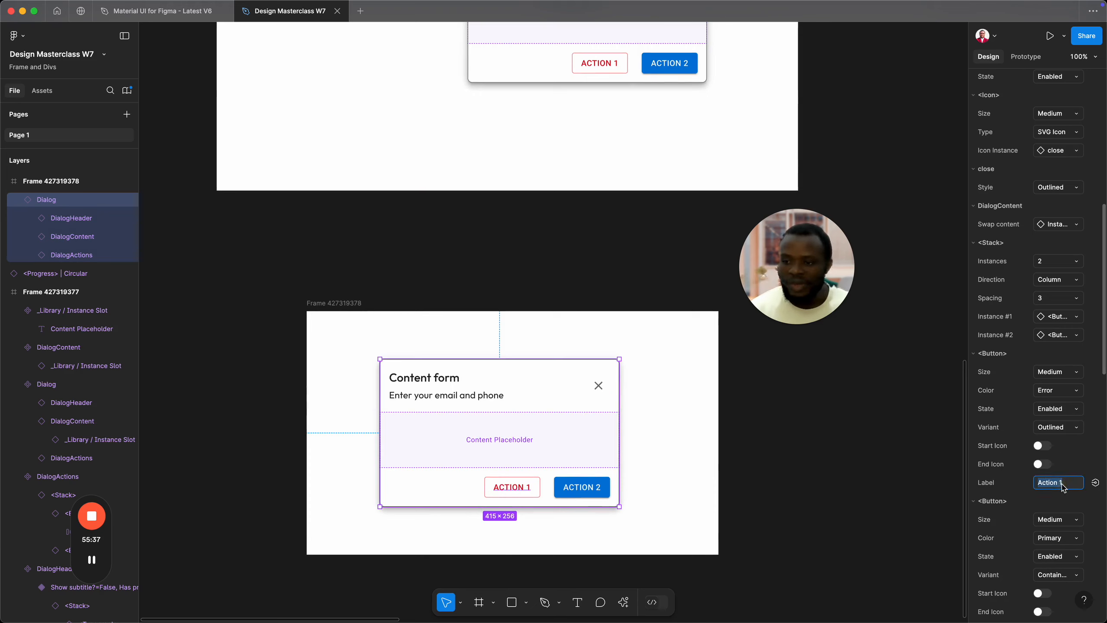
type("Cancel")
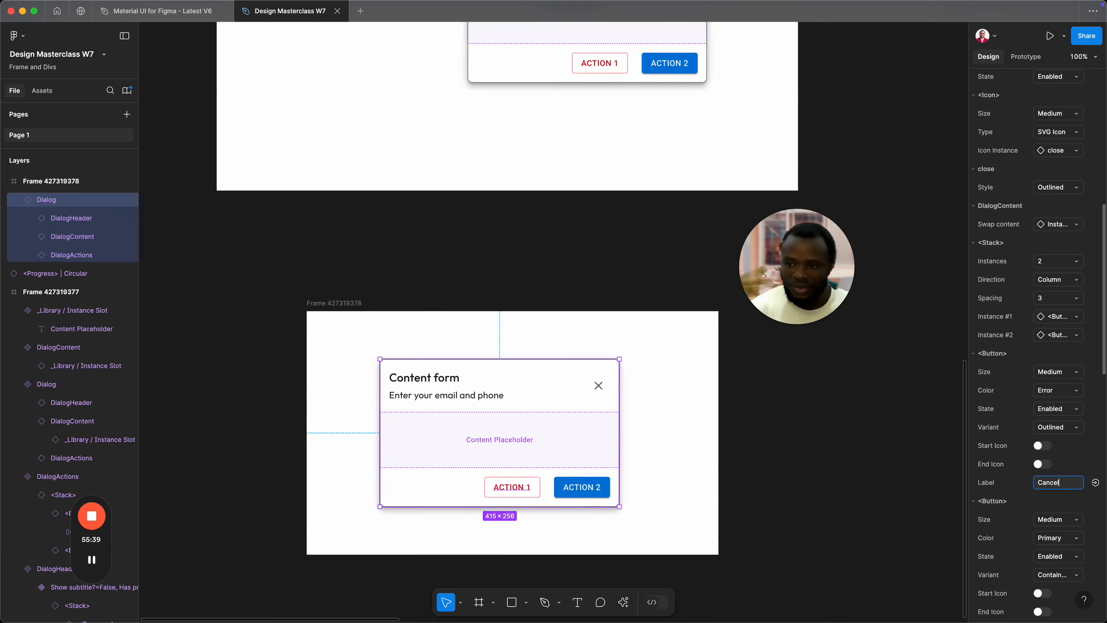
key("Return")
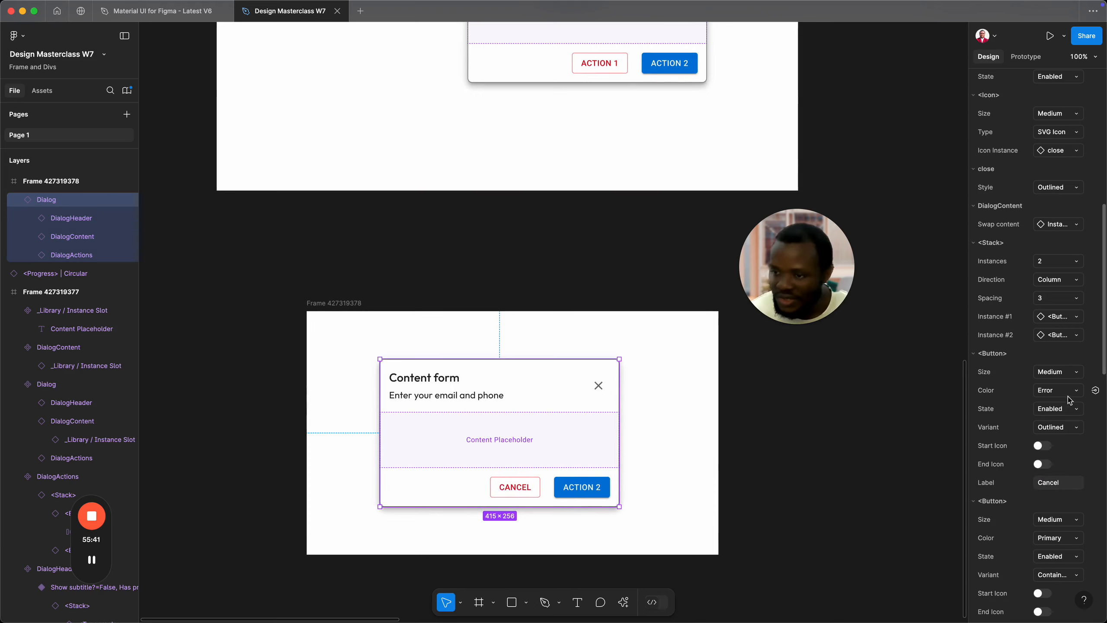
Step: Set the Cancel button's color to Inherit and its variant to Text
left_click(1073, 392)
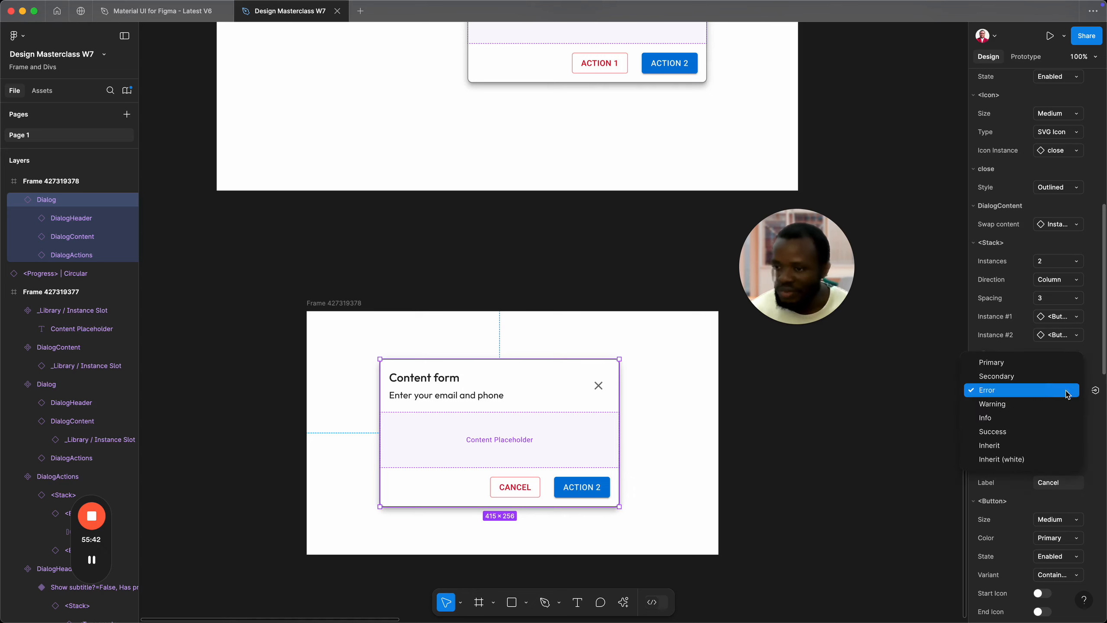
left_click(1002, 445)
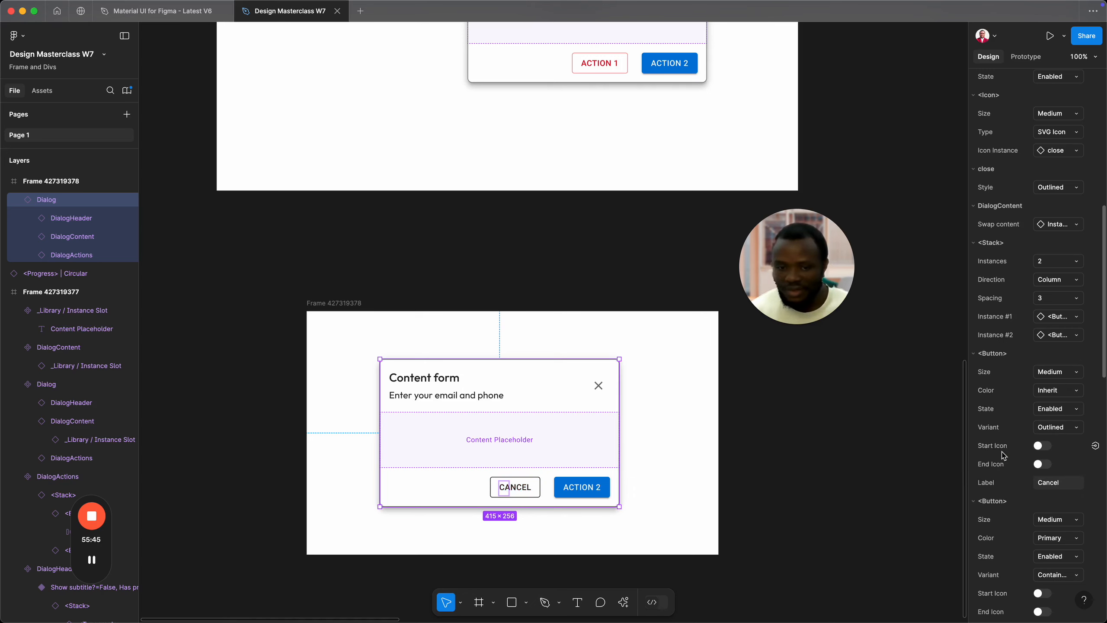
left_click(1054, 427)
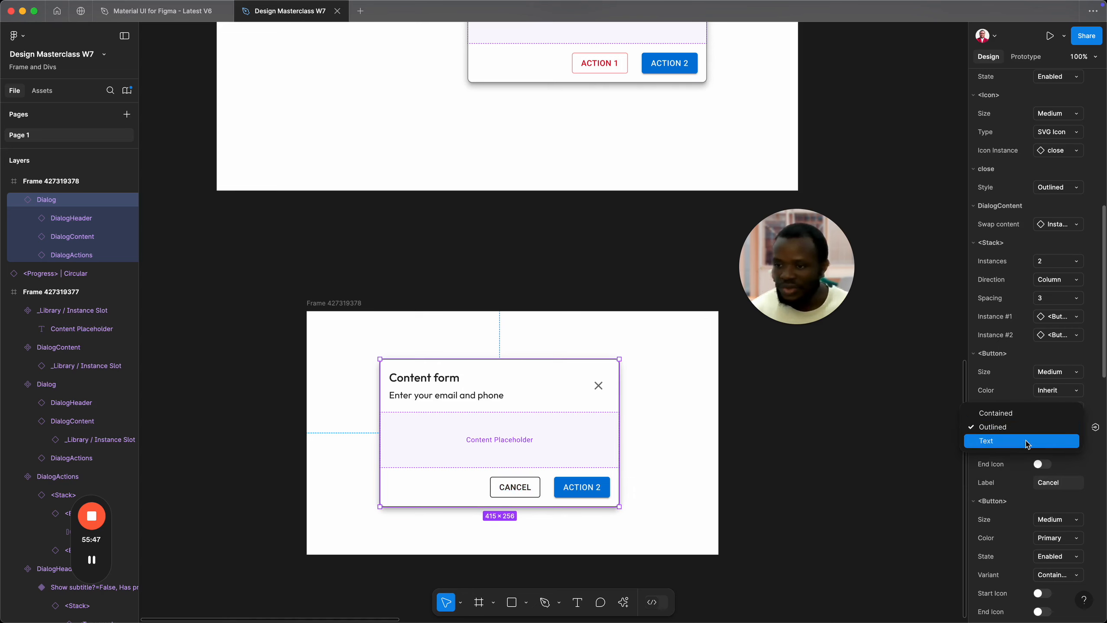
left_click(1021, 438)
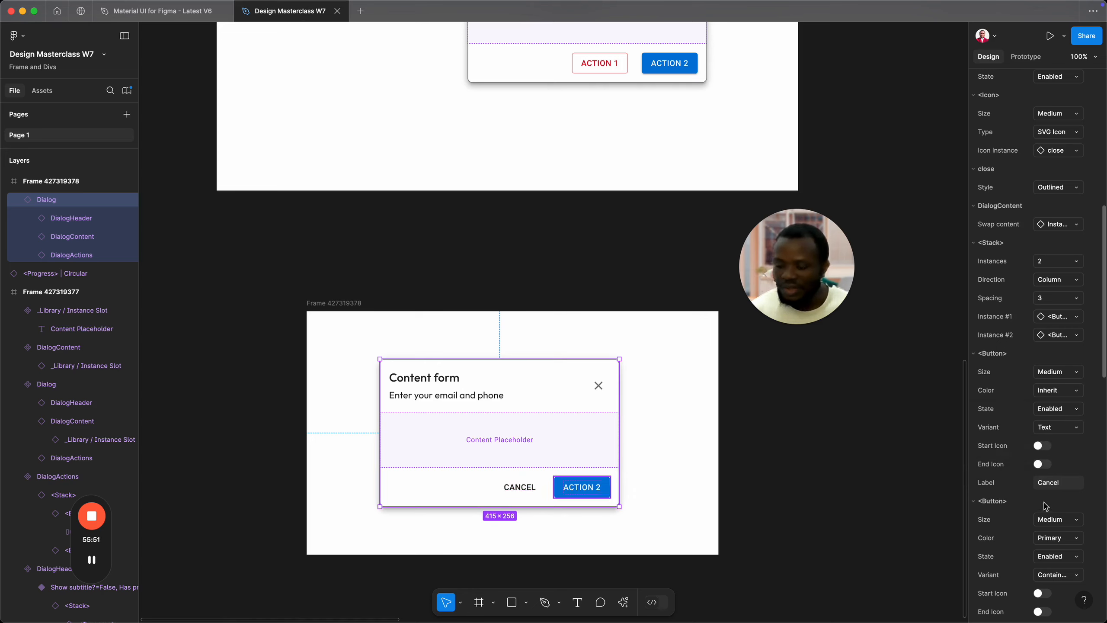
Step: Change the label of the Dialog instance's second action button to "Submit"
scroll(1066, 530, "down", 3)
left_click(1069, 555)
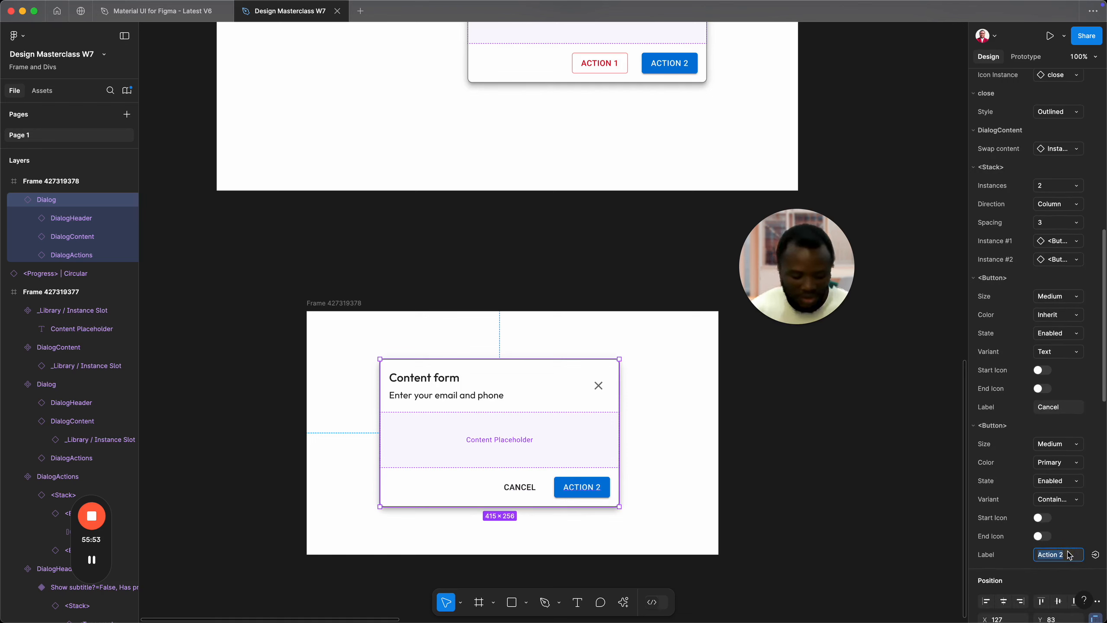
type("Submit")
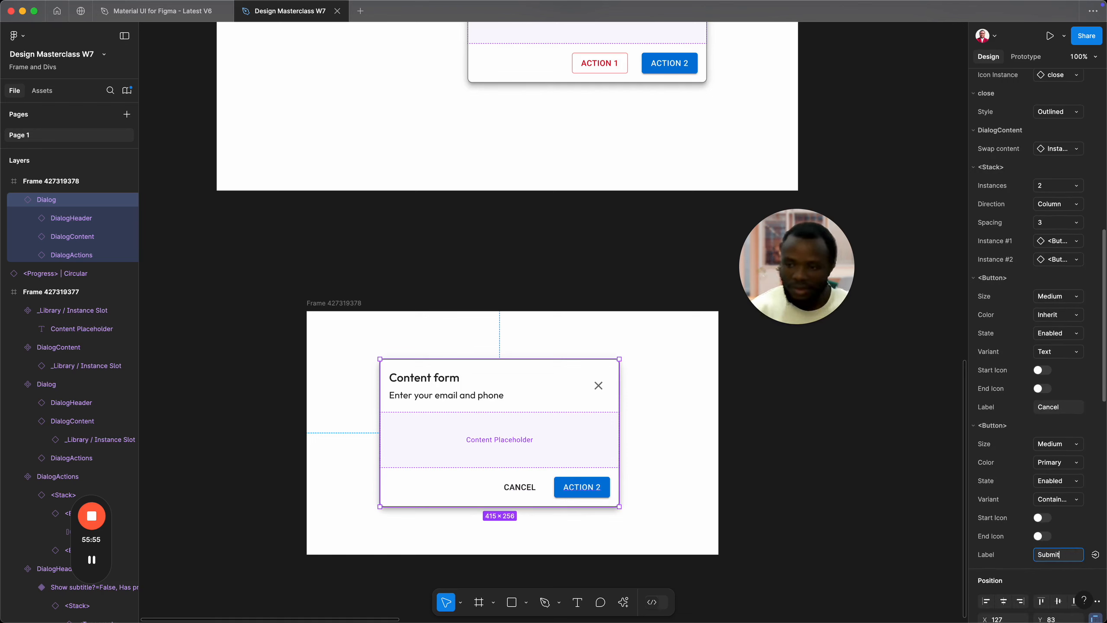
key("Return")
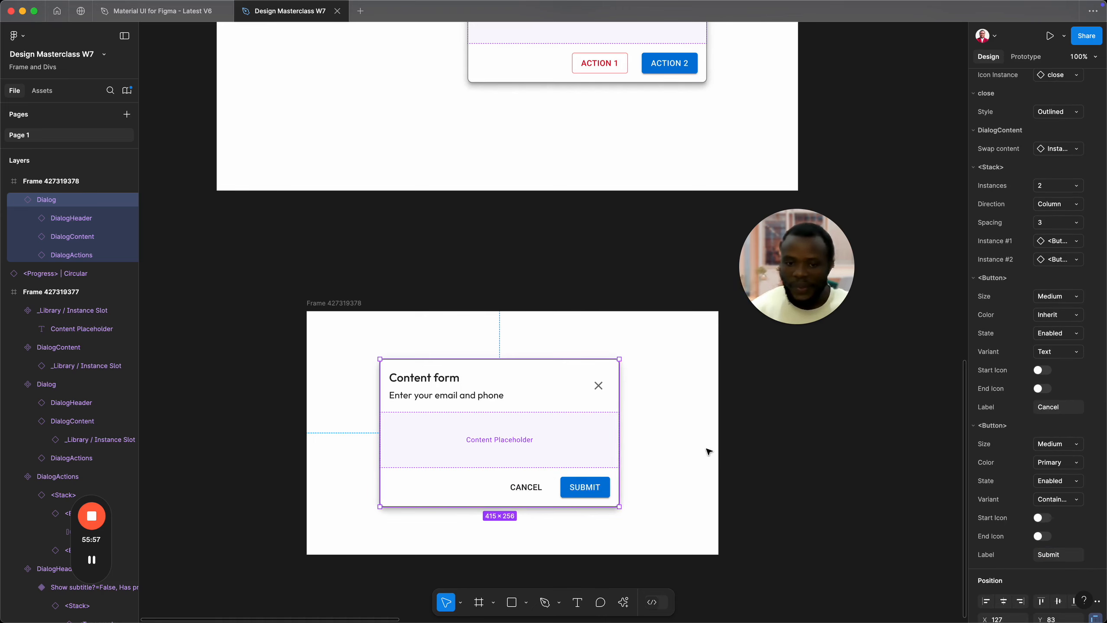
left_click(752, 441)
Step: Draw a new frame of about 216 × 133 on the empty canvas beside the frame holding the Dialog instance
left_click_drag(687, 400, 604, 363)
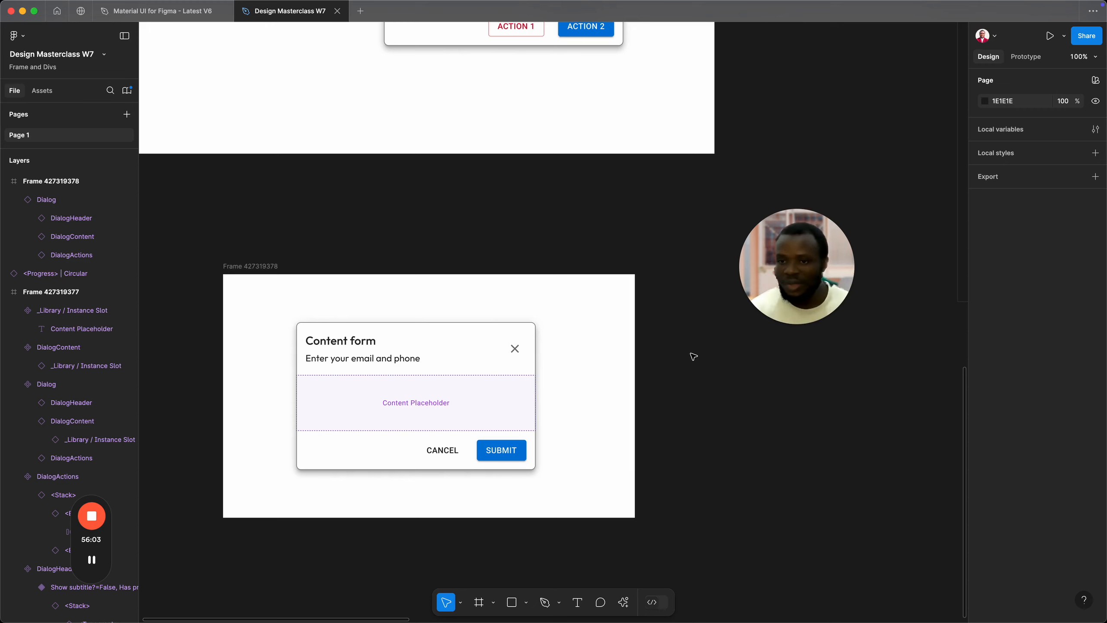
left_click_drag(693, 357, 810, 439)
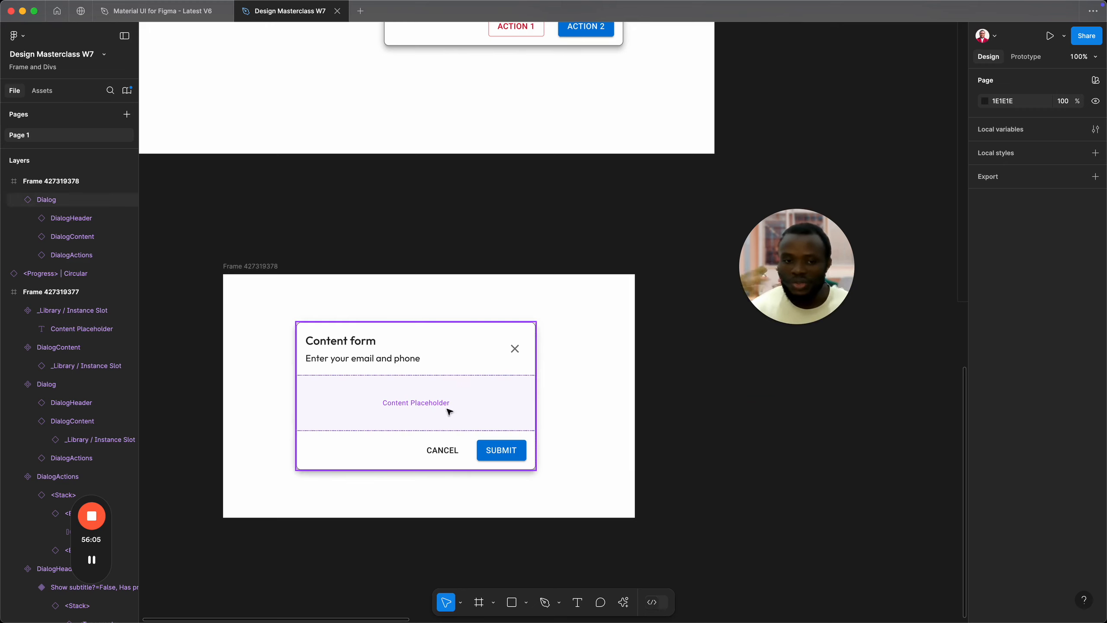
key("f")
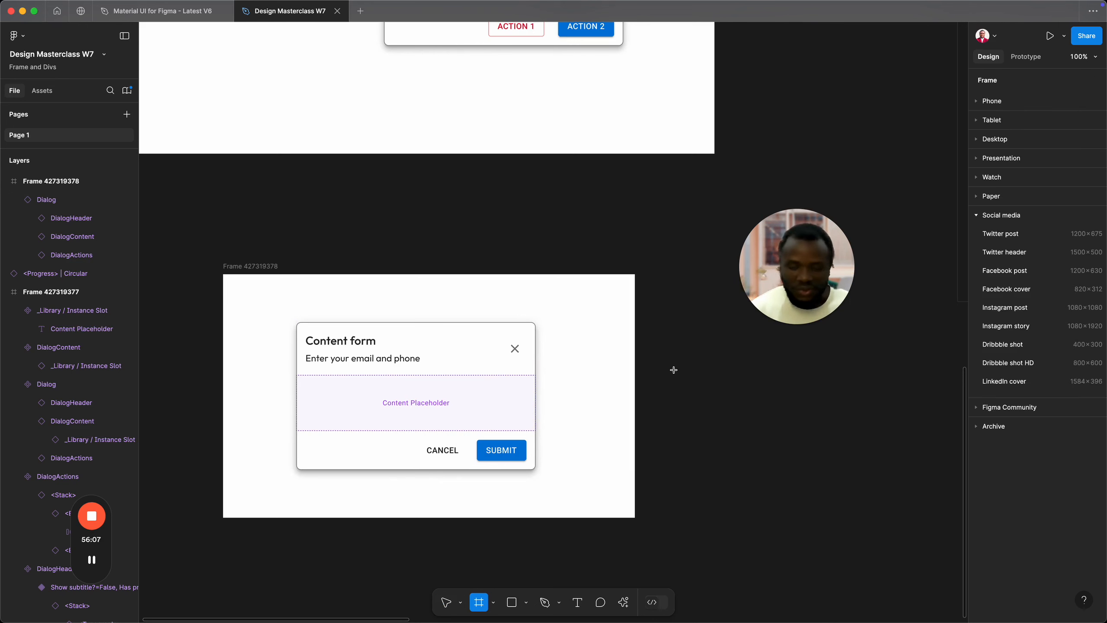
left_click_drag(679, 373, 802, 449)
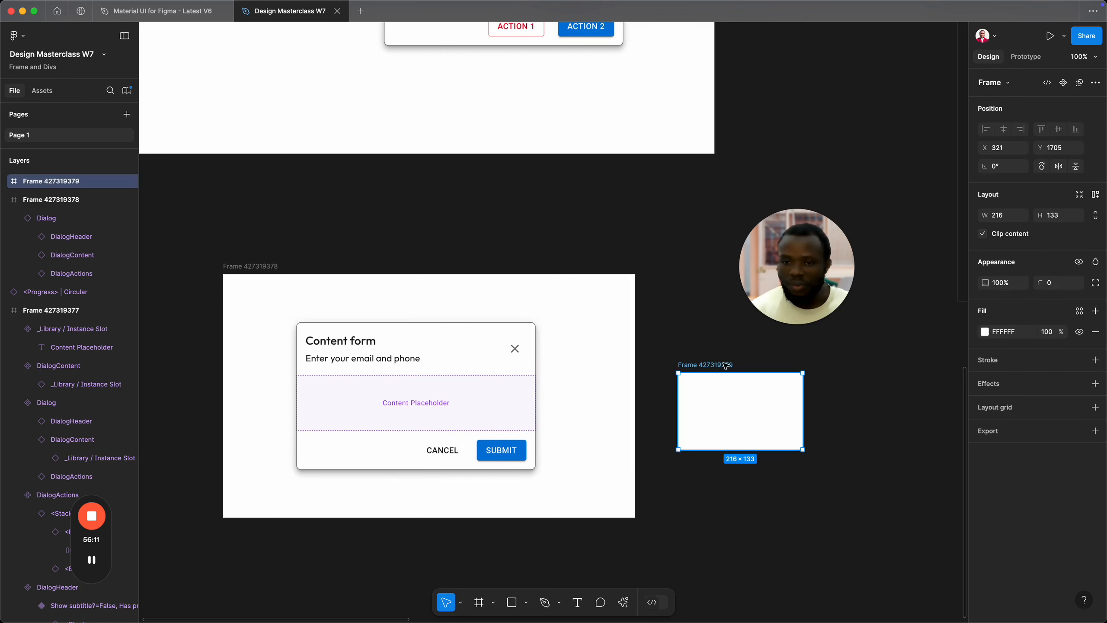
Step: Find the Material UI TextField component in the assets and place an instance inside the new empty frame
left_click(42, 90)
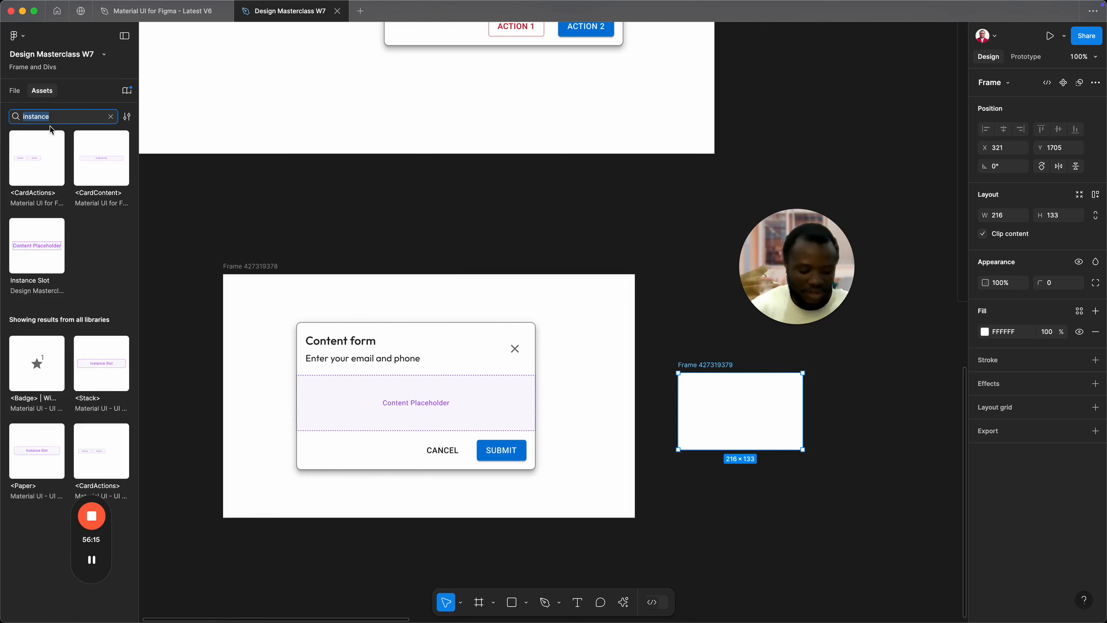
type("In")
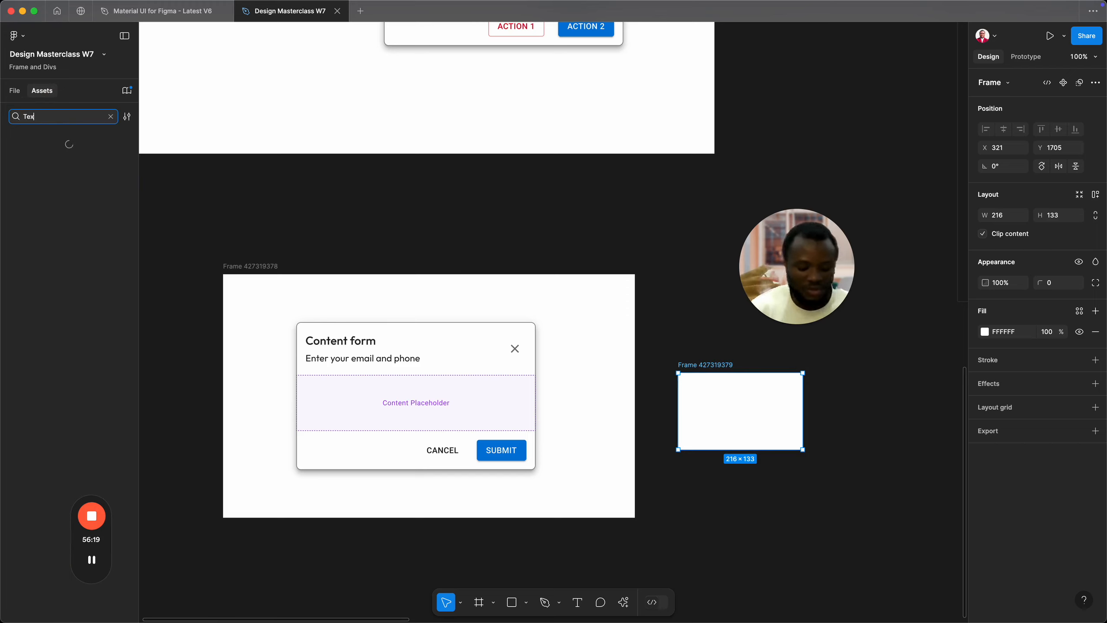
type("d")
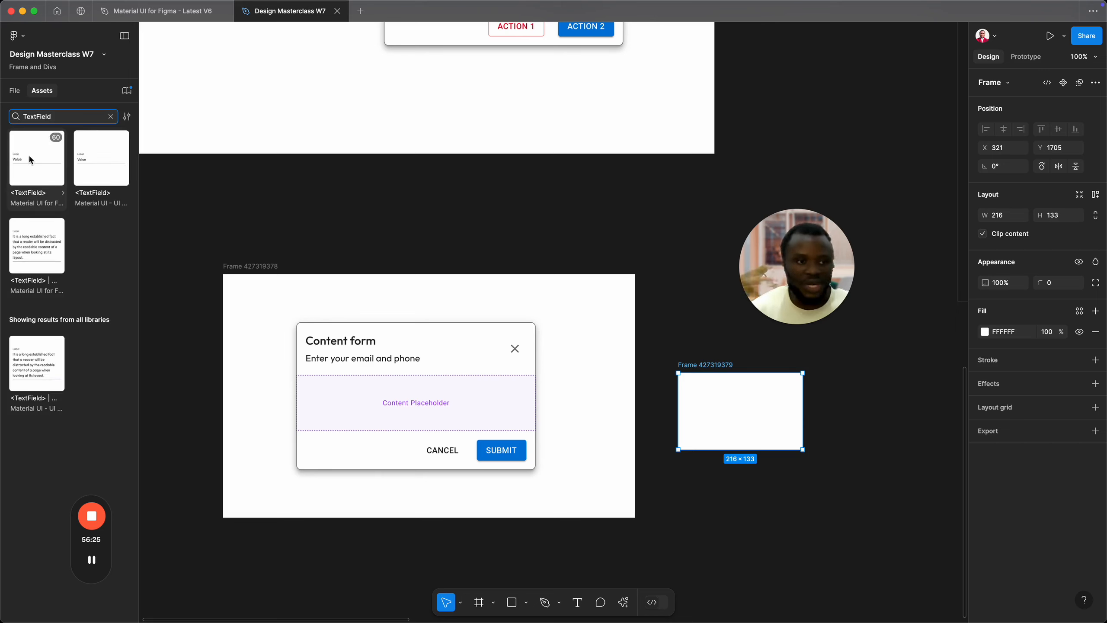
left_click_drag(30, 159, 730, 408)
left_click(737, 383)
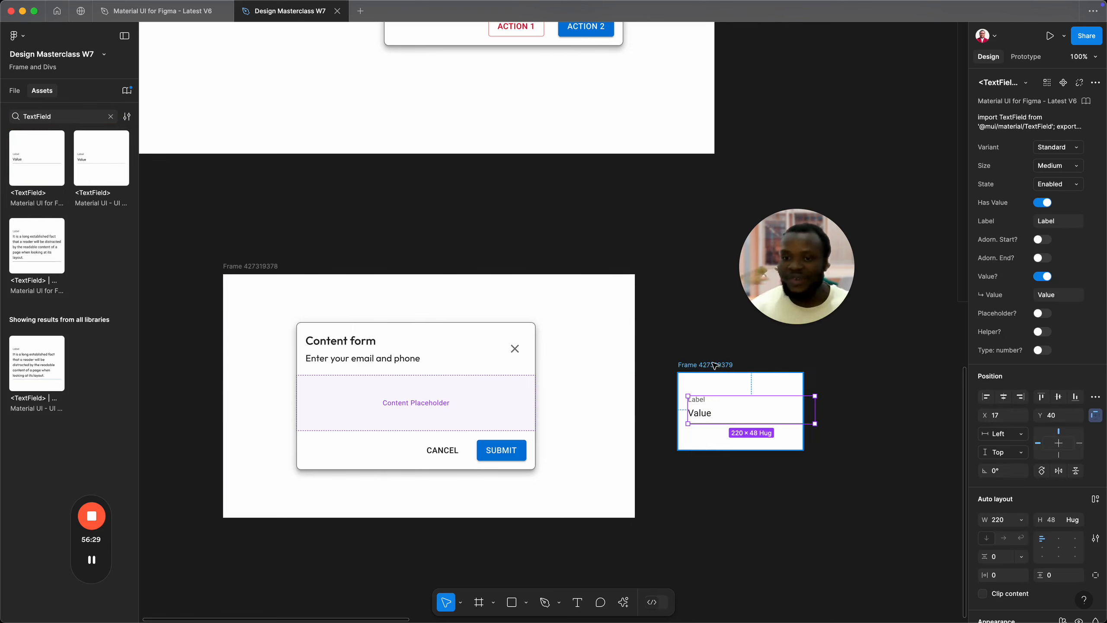
Step: Rename the frame holding the text field as "custom content"
left_click(715, 366)
left_click(715, 365)
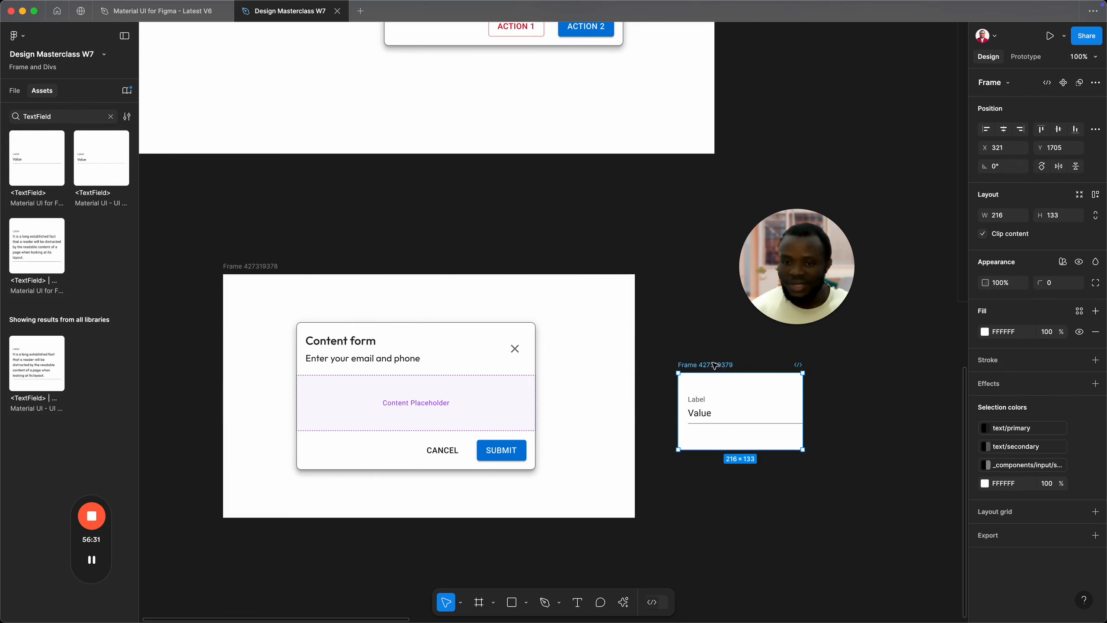
double_click(714, 365)
type("cus")
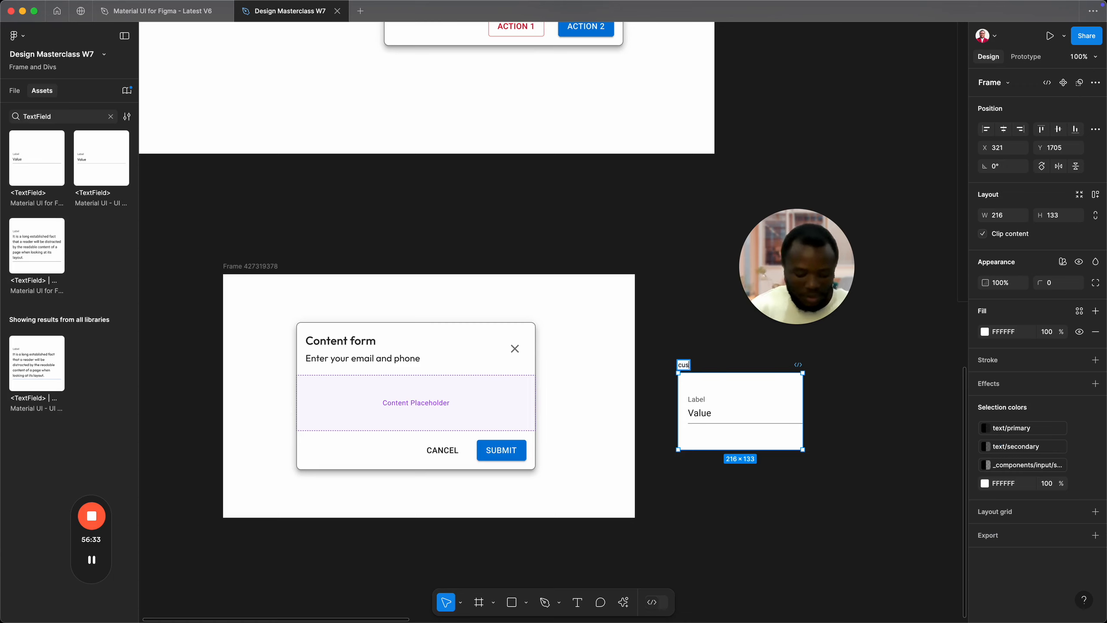
type("tom coent")
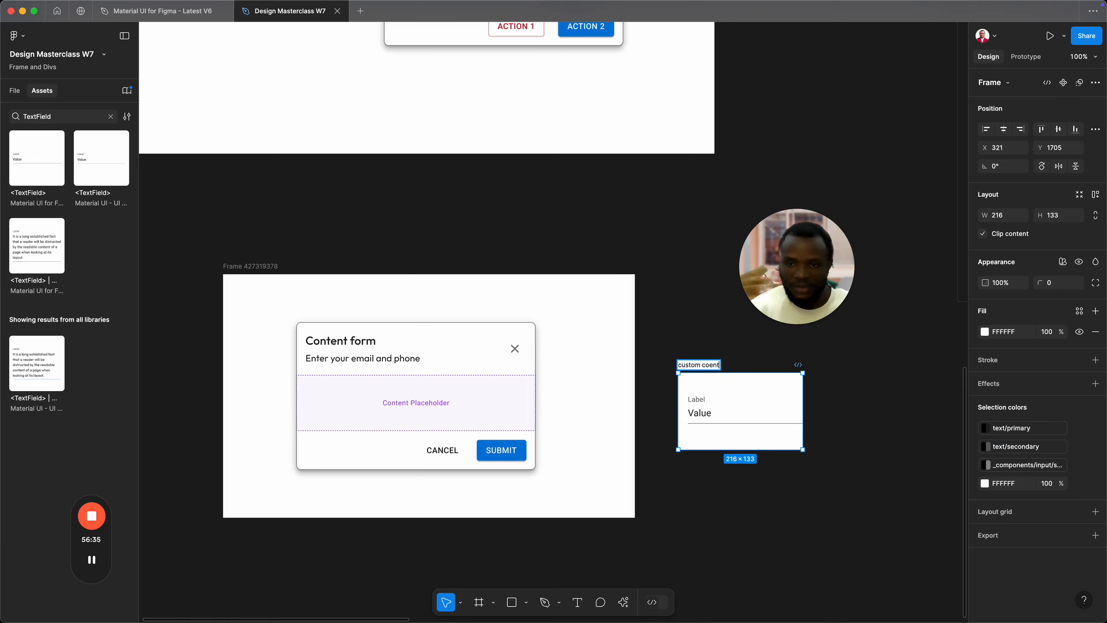
key("BackSpace")
key("BackSpace")
key("BackSpace")
type("ntent")
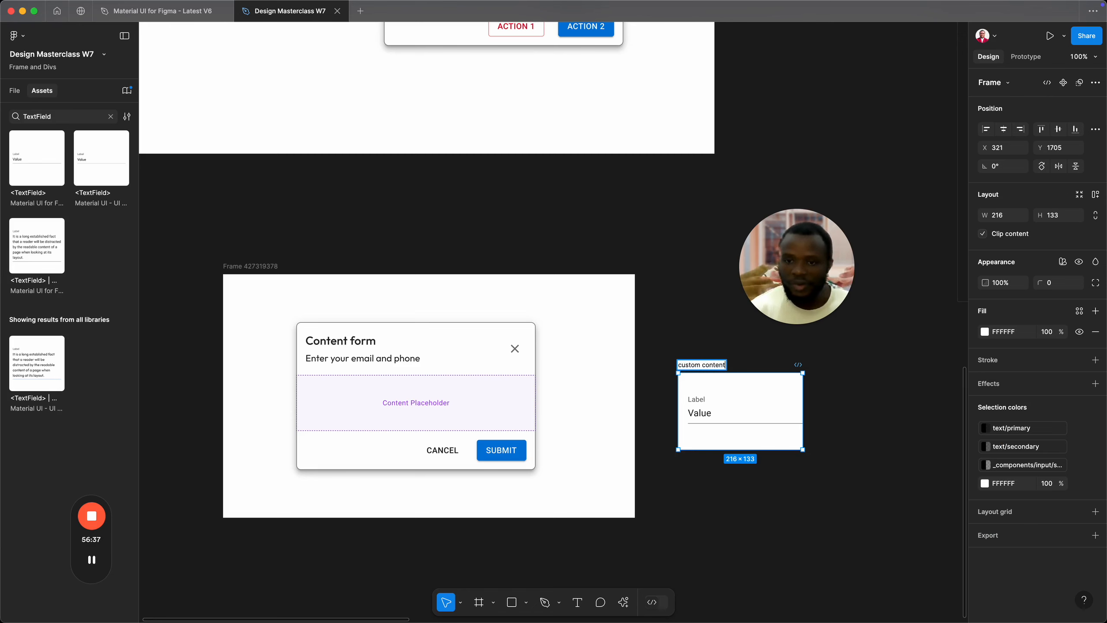
key("Return")
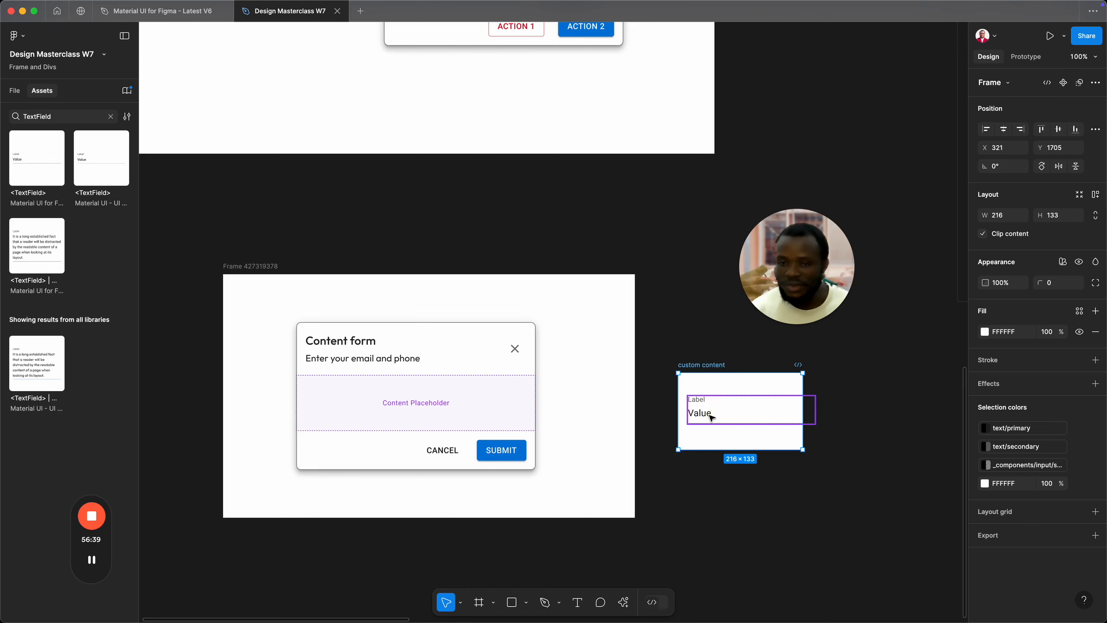
Step: Set the label of the TextField in the custom content frame to "Email"
left_click(725, 415)
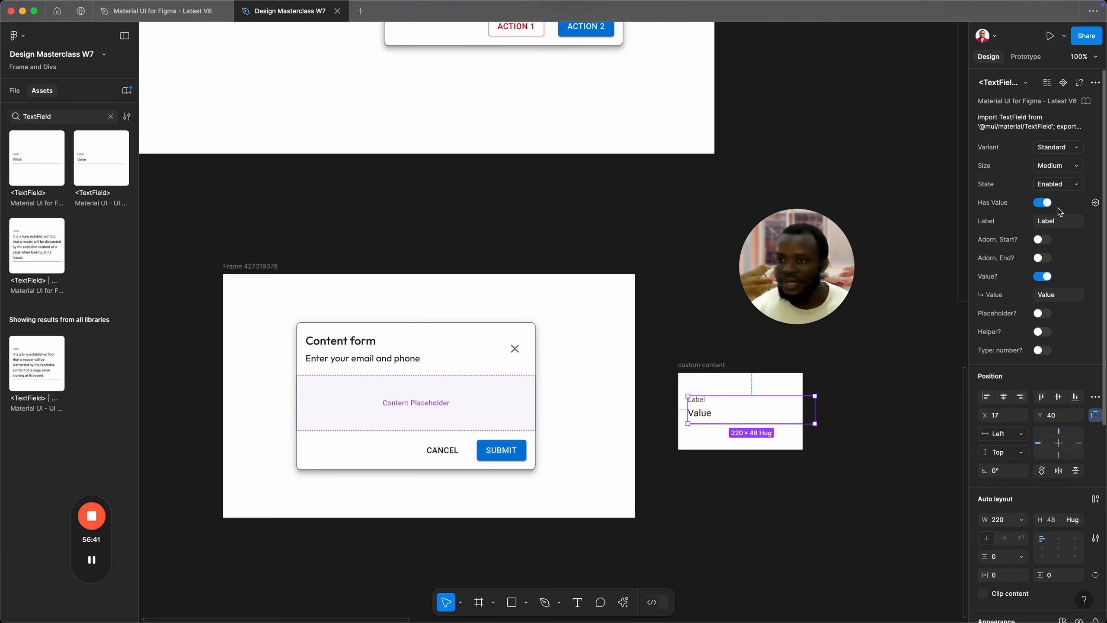
left_click(1055, 221)
type("Emai")
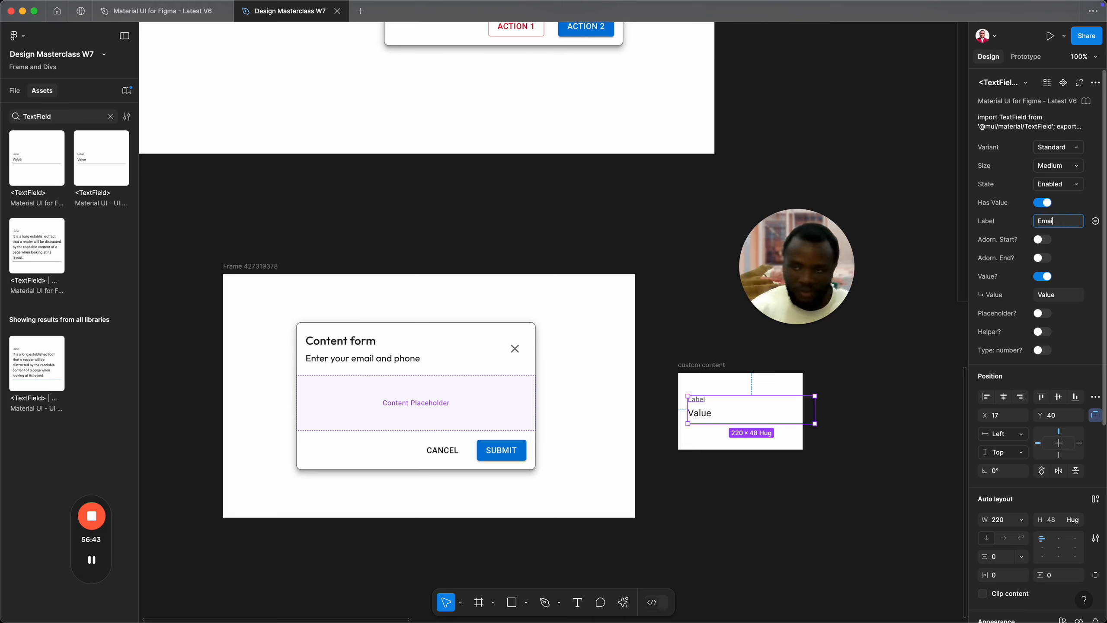
type("l")
key("Return")
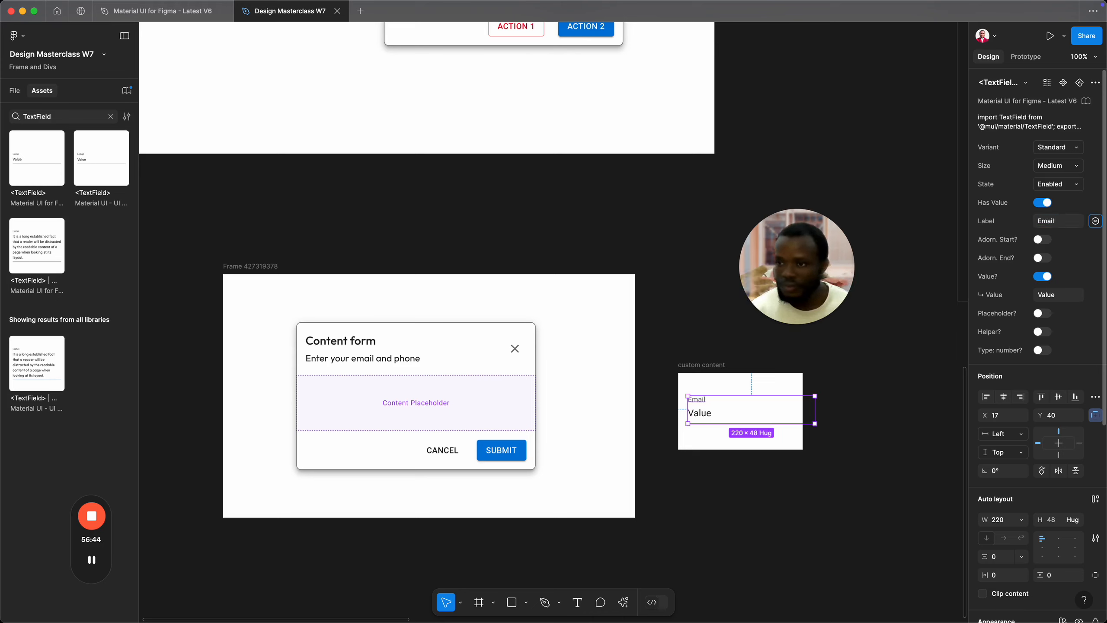
Step: Turn off the Email field's value and enable its placeholder with the text "Enter your email"
left_click(1055, 296)
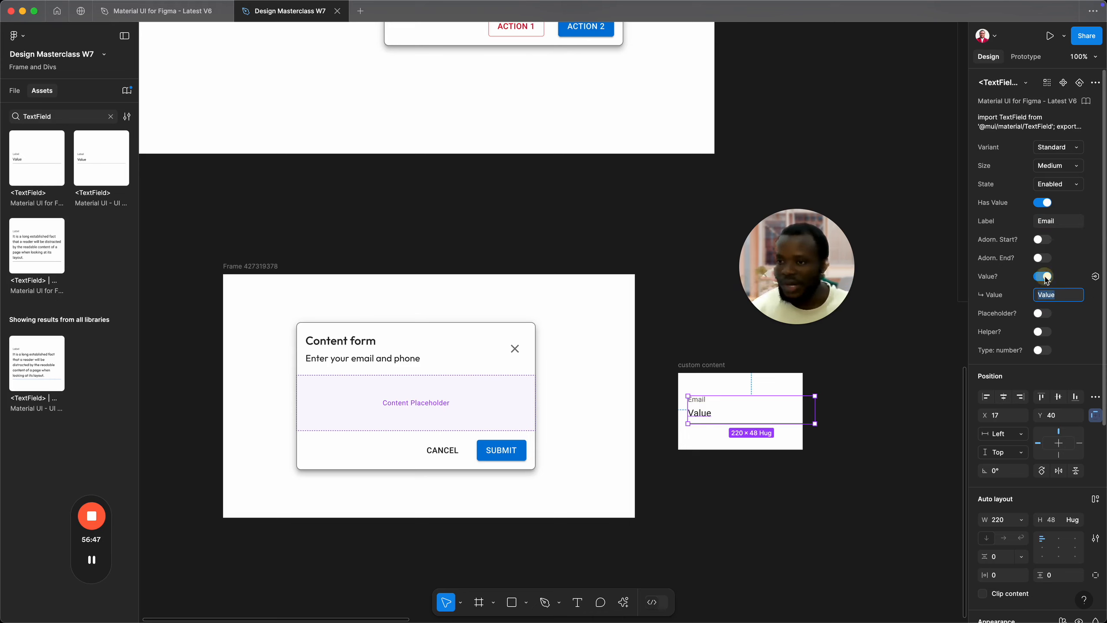
left_click(1044, 276)
left_click(1044, 295)
left_click(1063, 315)
type("Enter your email")
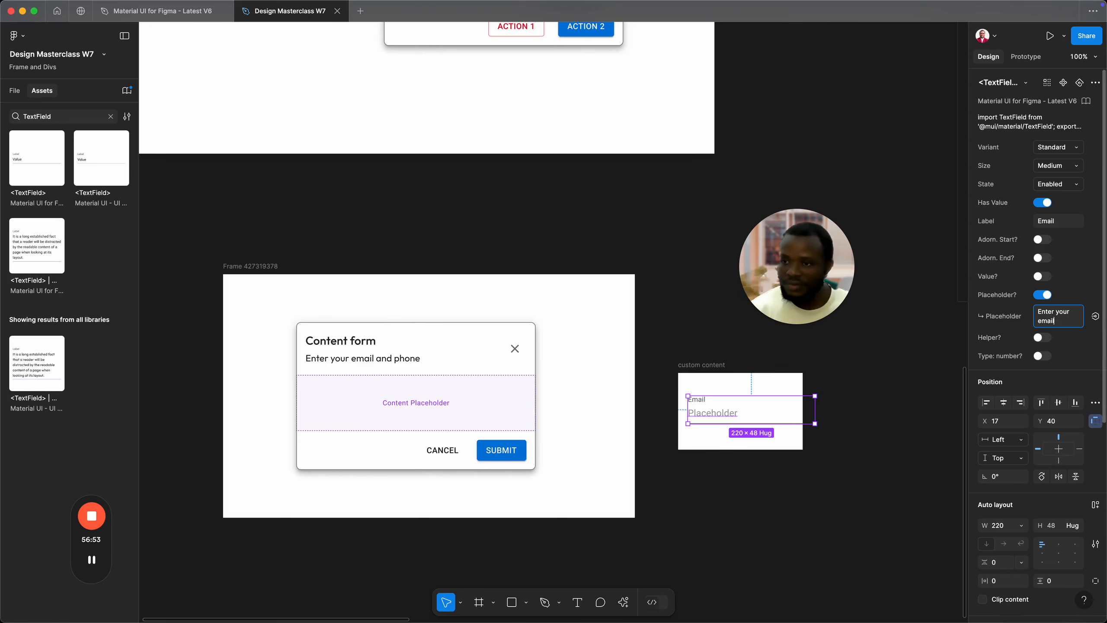
key("Return")
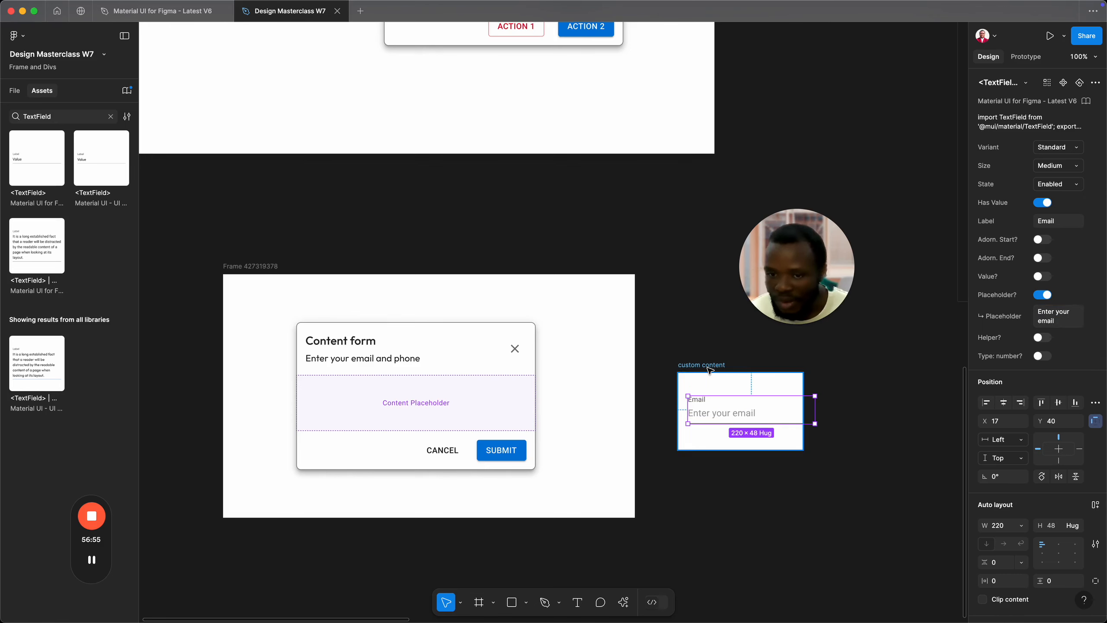
Step: Turn the custom content frame into a component and add auto layout with horizontal padding of 16 from spacing variable 2
left_click(704, 366)
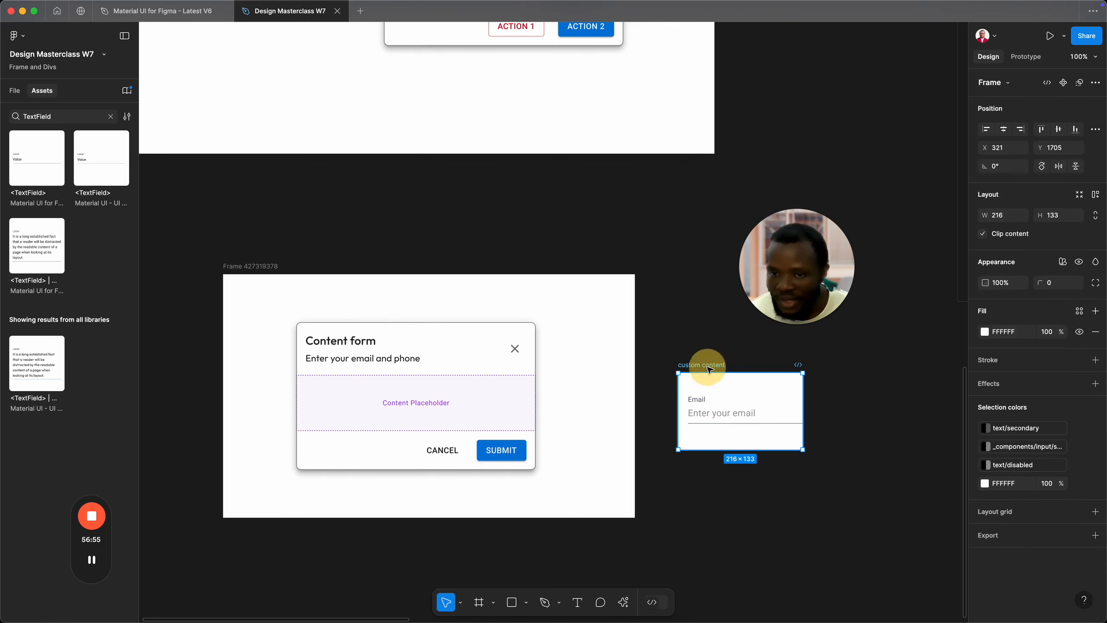
left_click(1064, 82)
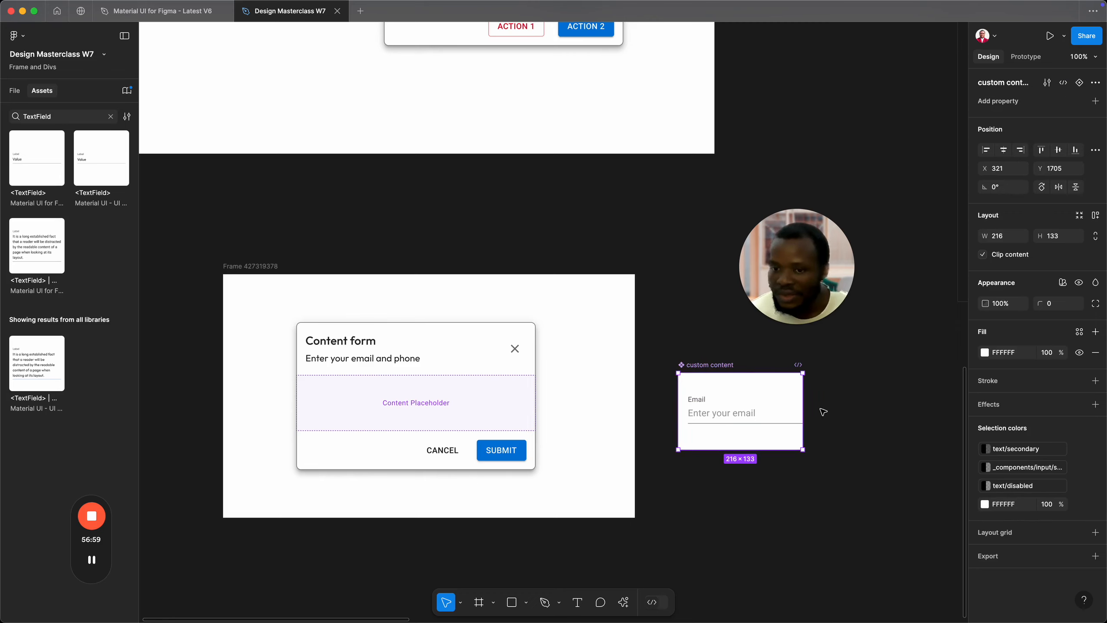
left_click(1096, 215)
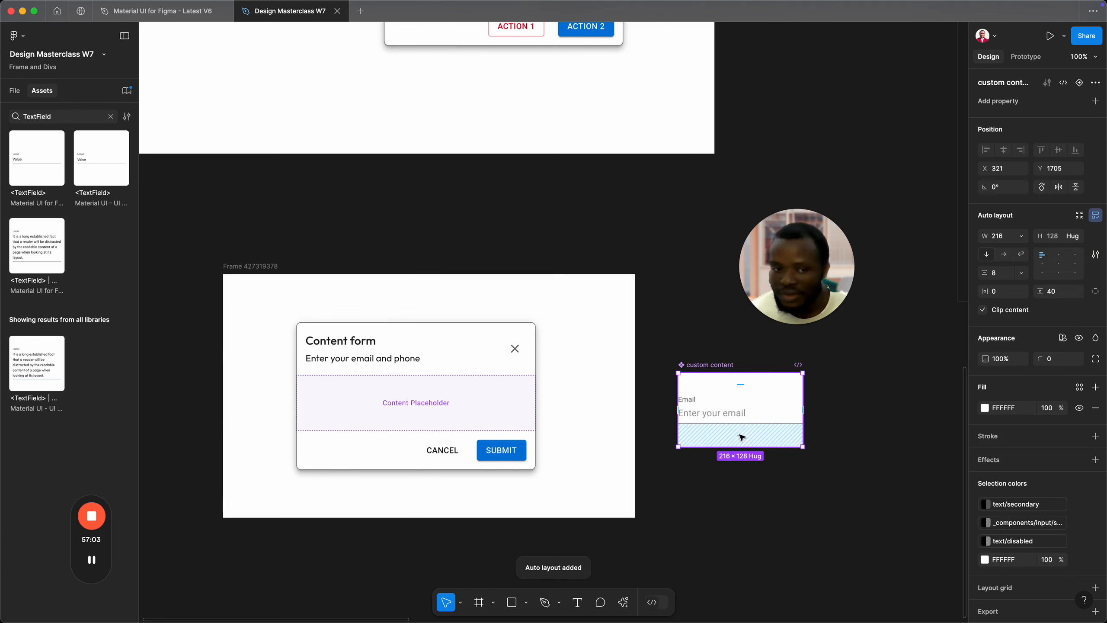
left_click(1021, 291)
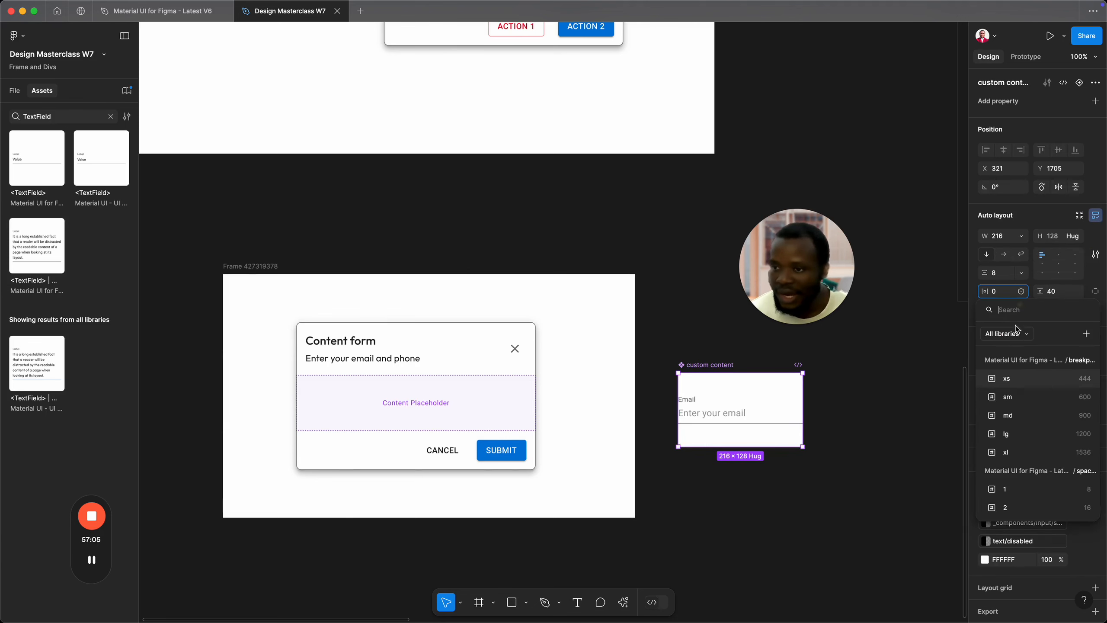
left_click(1024, 507)
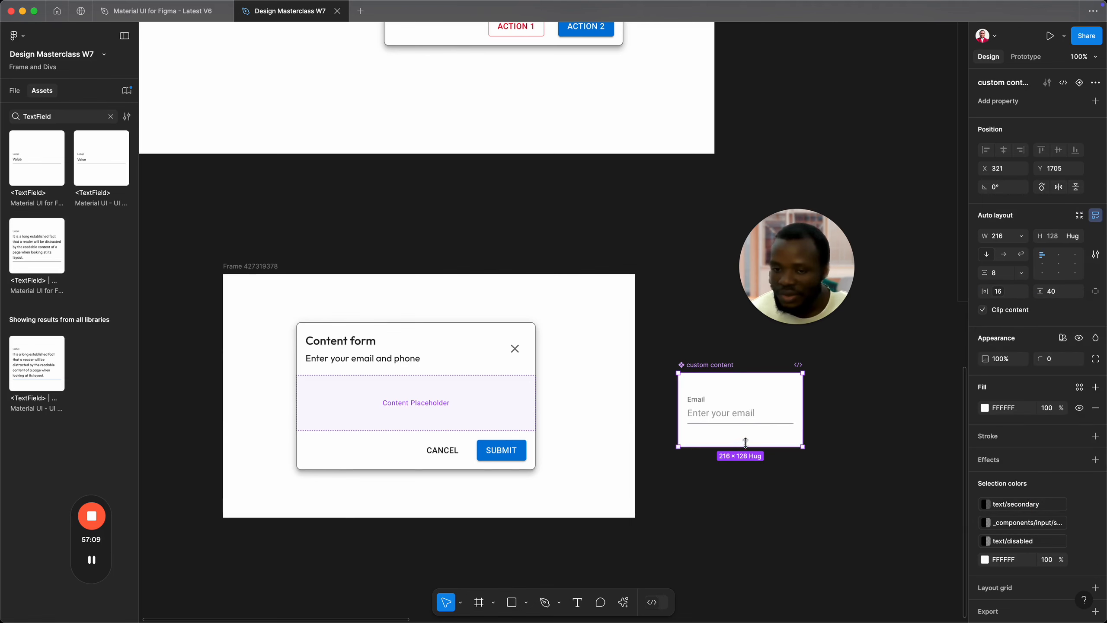
Step: Duplicate the Email text field inside the custom content component and label the copy "Phone number"
scroll(736, 414, "up", 2)
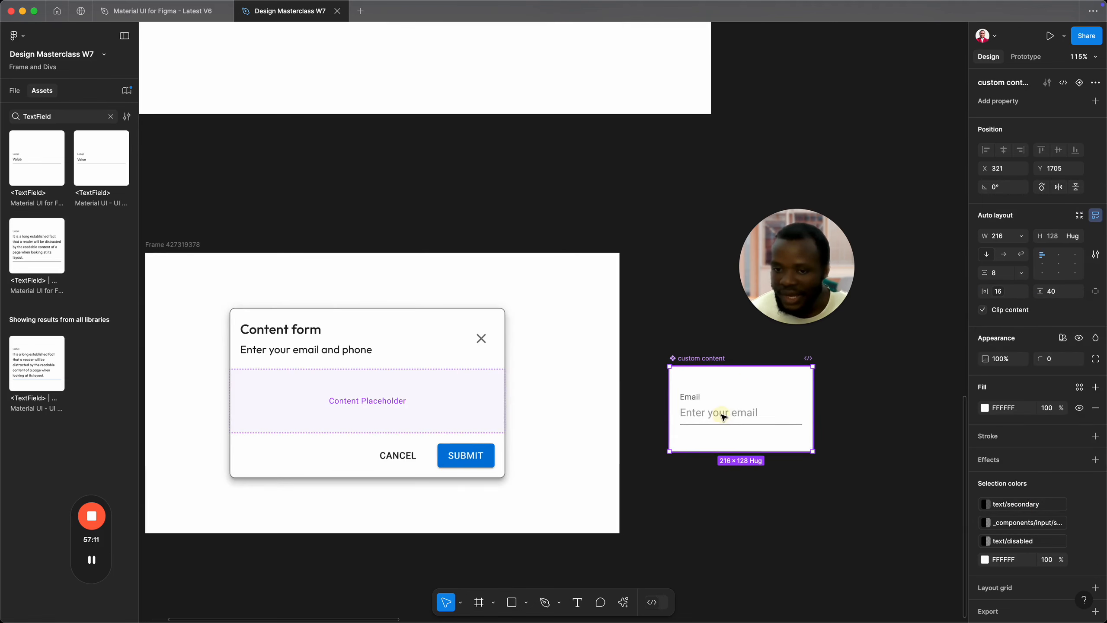
double_click(724, 417)
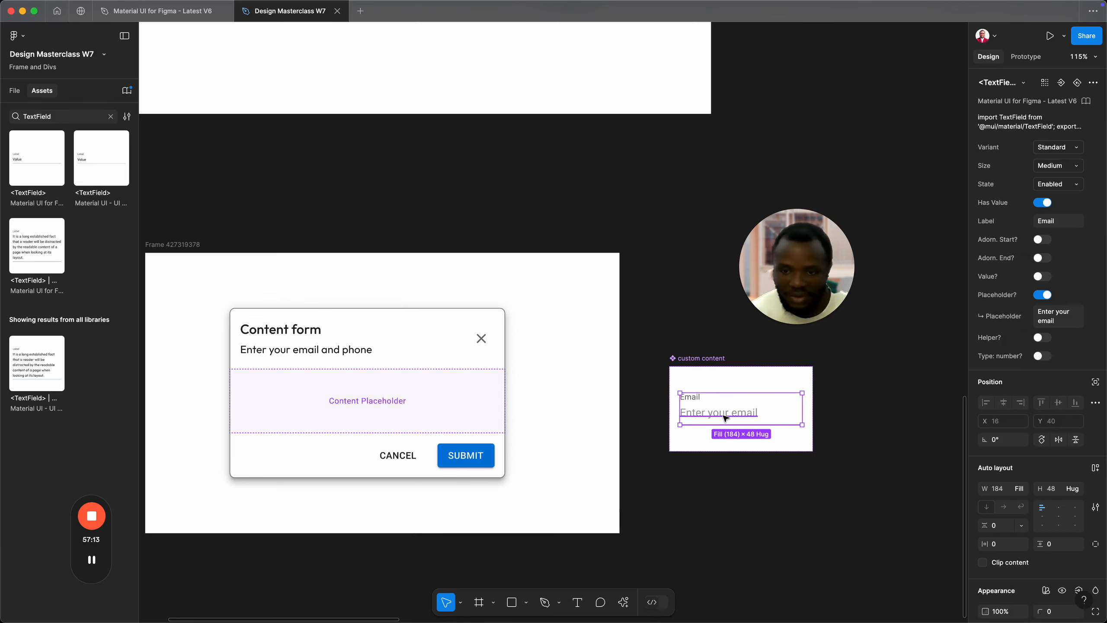
key("super+d")
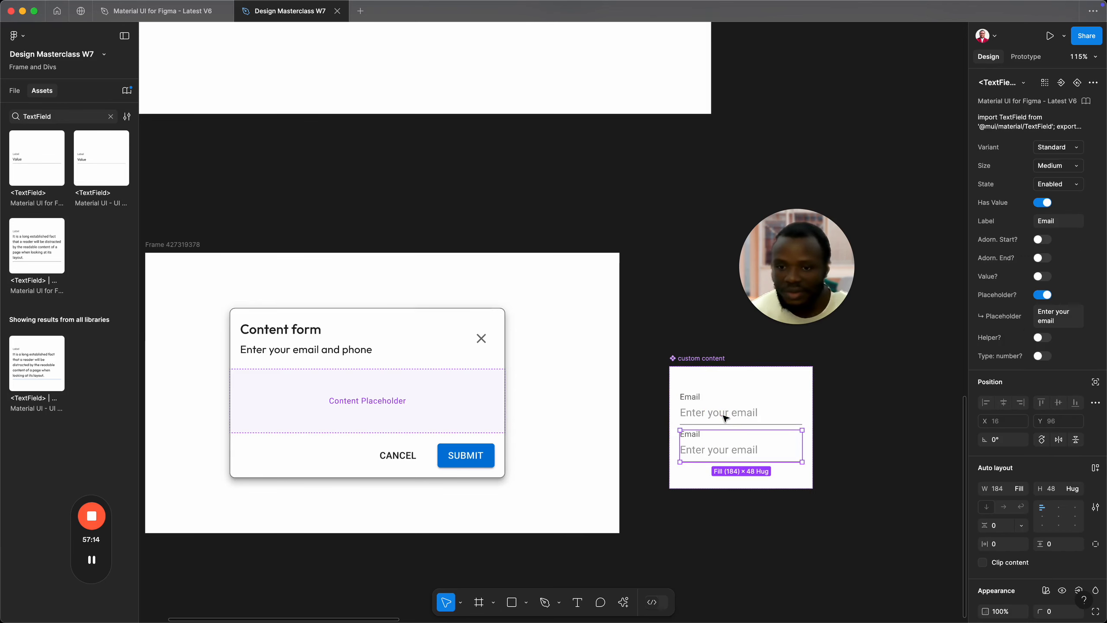
left_click(1042, 223)
type("Ph")
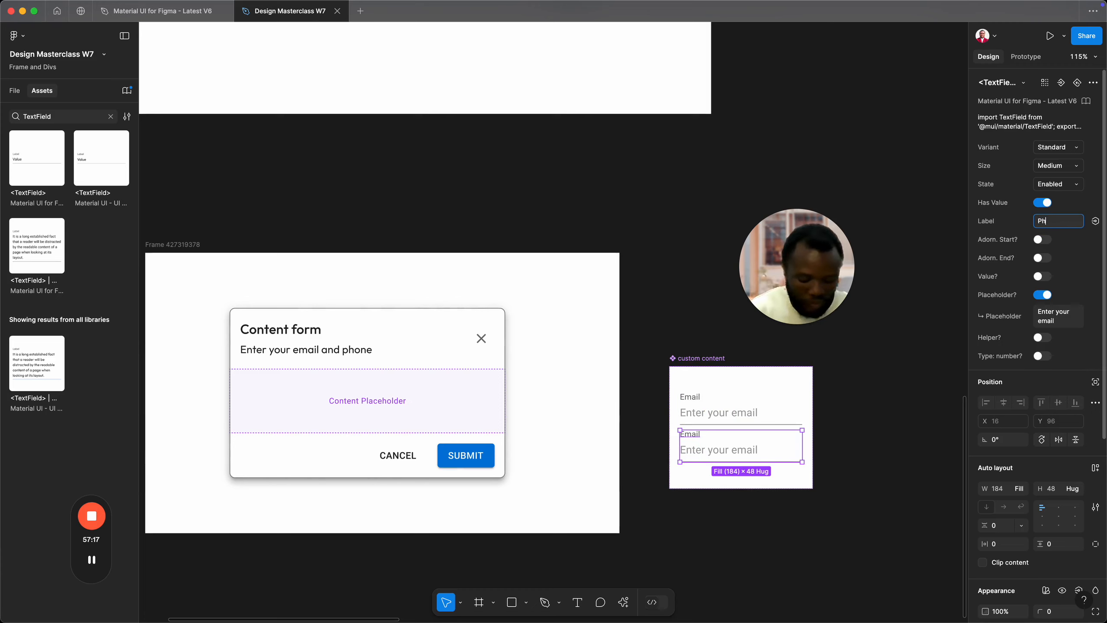
type("one nu")
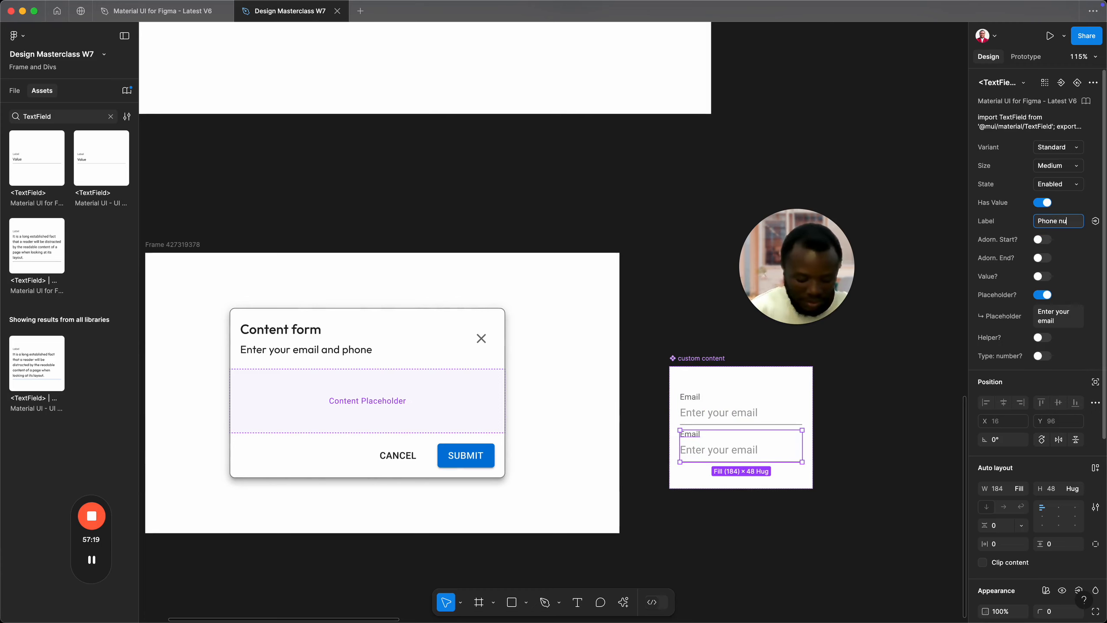
type("mber")
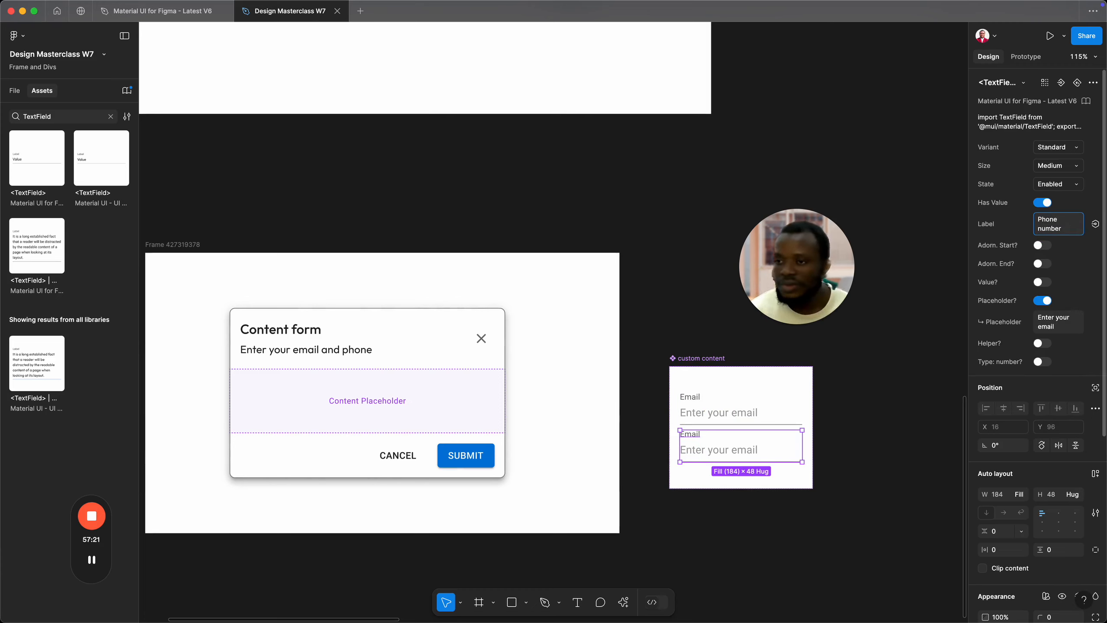
Step: Set the placeholder of the Phone number field to "Enter phone number"
left_click(1058, 322)
type("Phone number")
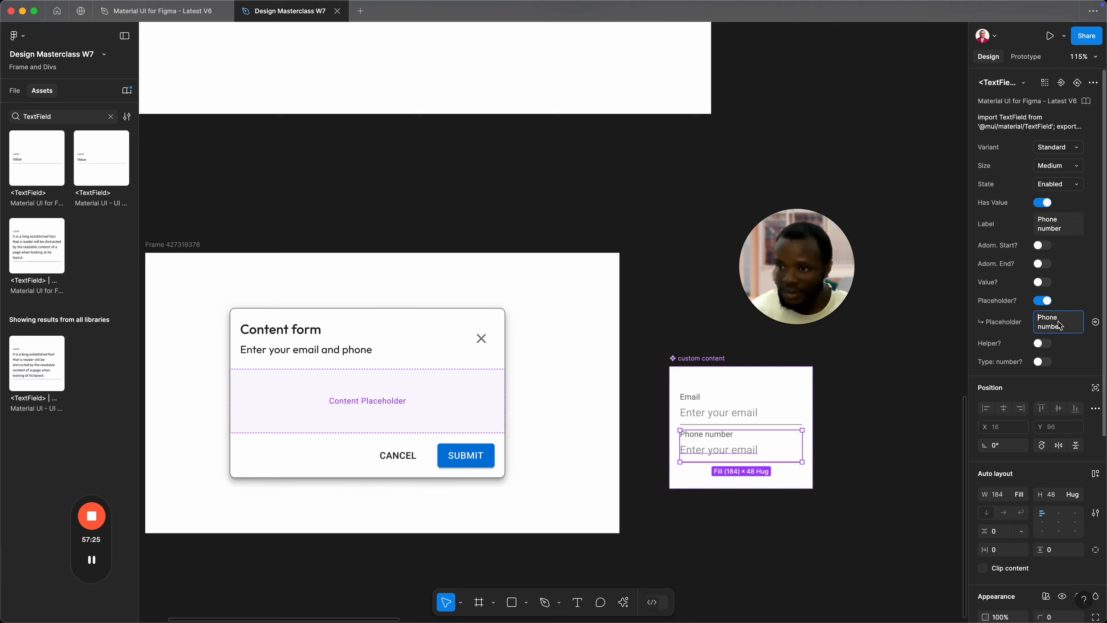
key("Delete")
type("Enter")
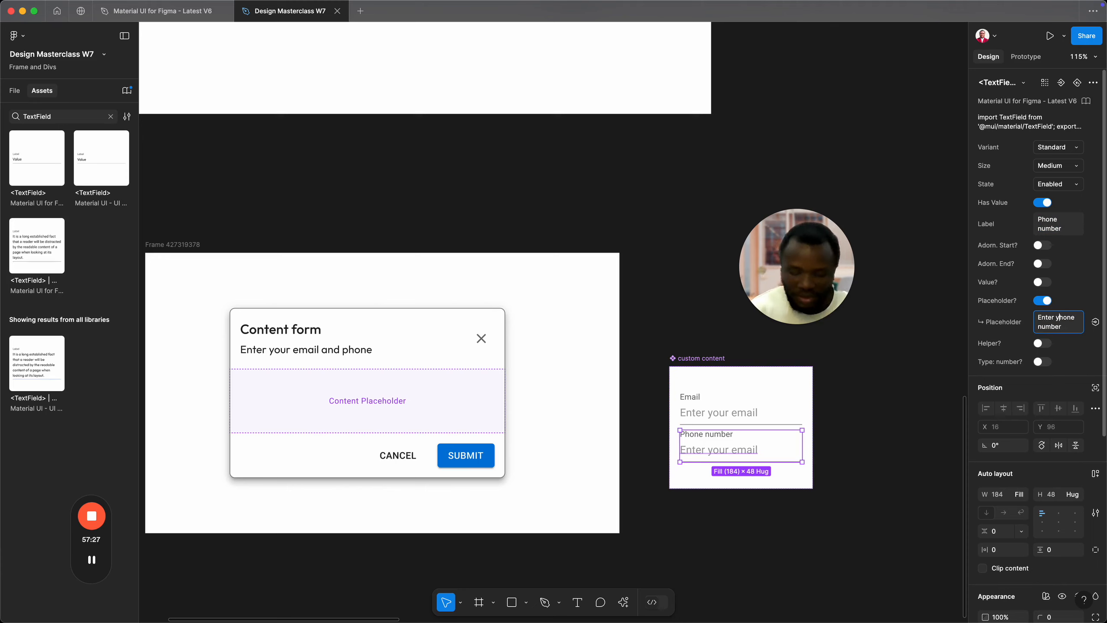
key("Return")
left_click(1060, 318)
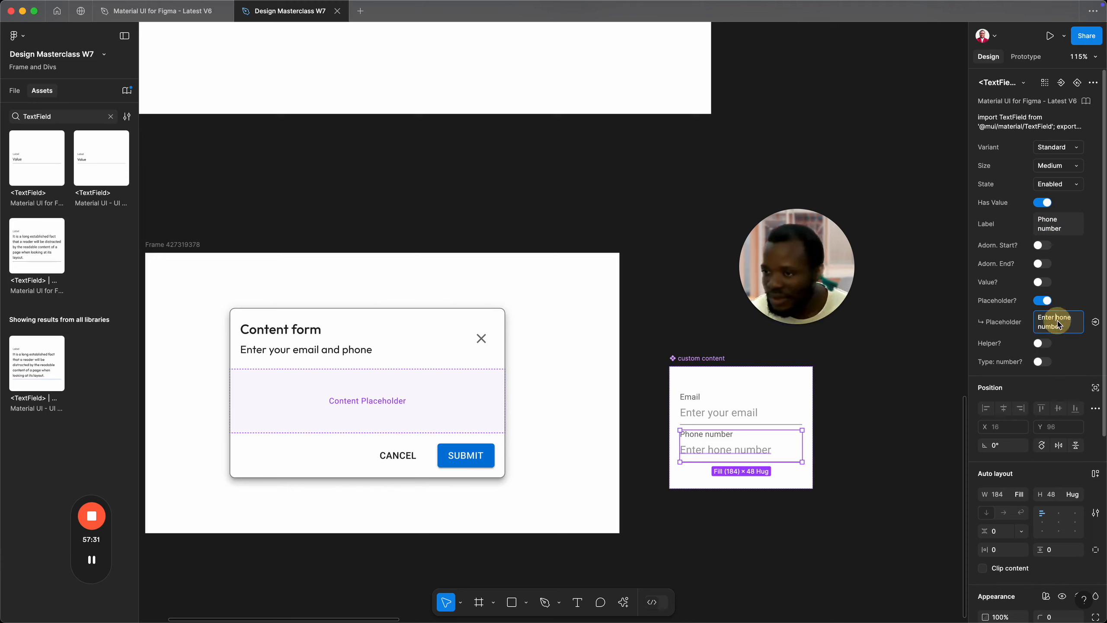
type("p")
key("Return")
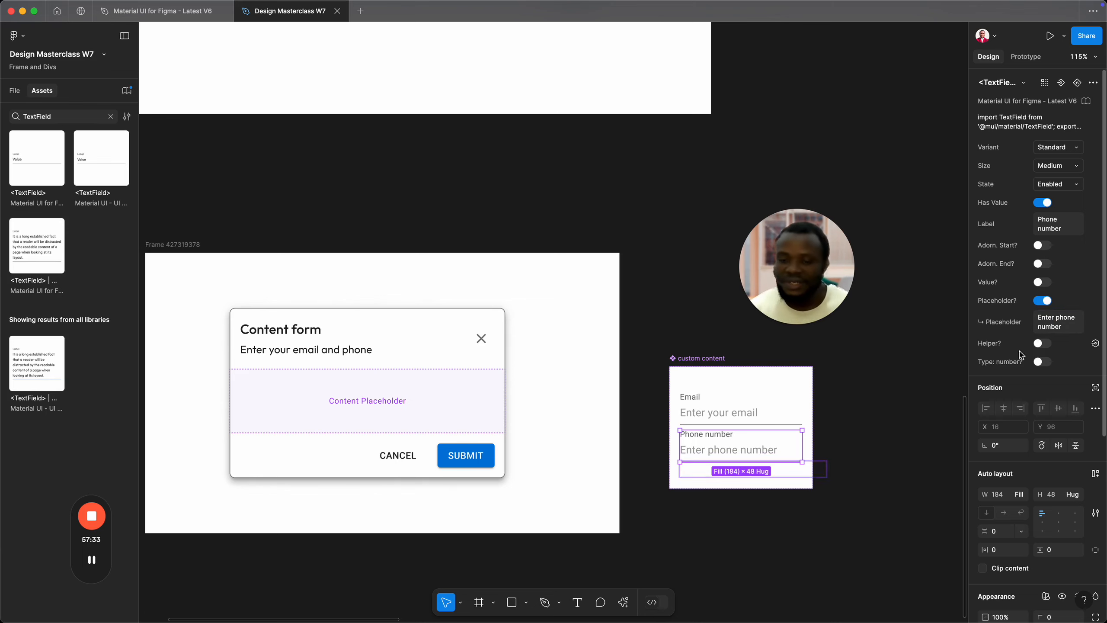
Step: Move the custom content component to about X 287, Y 1720 and set its vertical gap to 16 from spacing variable 2
left_click(711, 363)
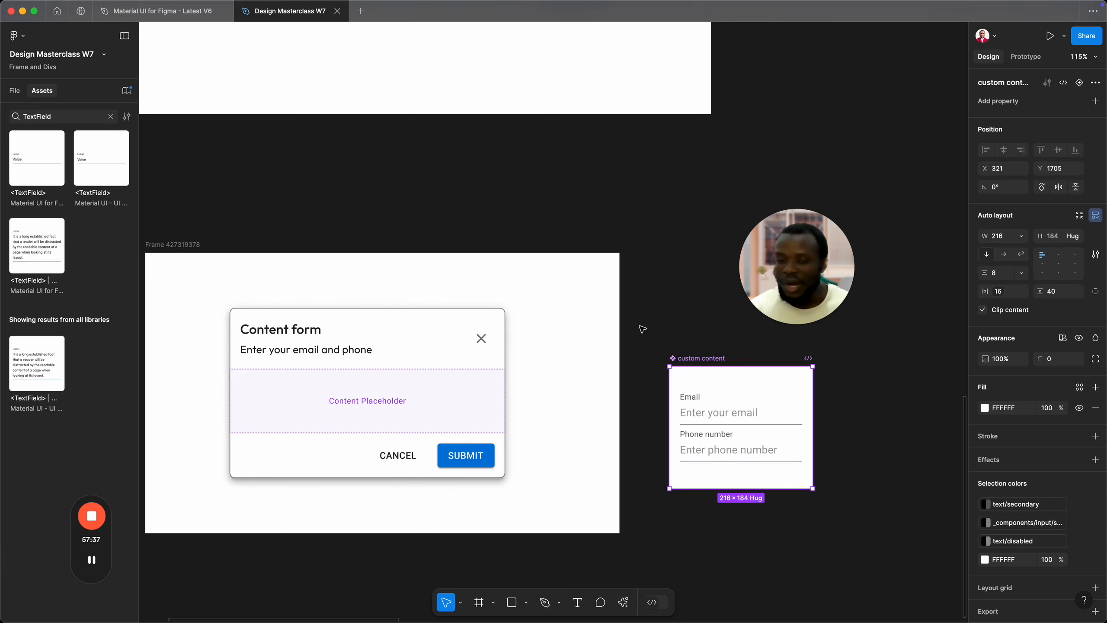
left_click_drag(707, 362, 684, 370)
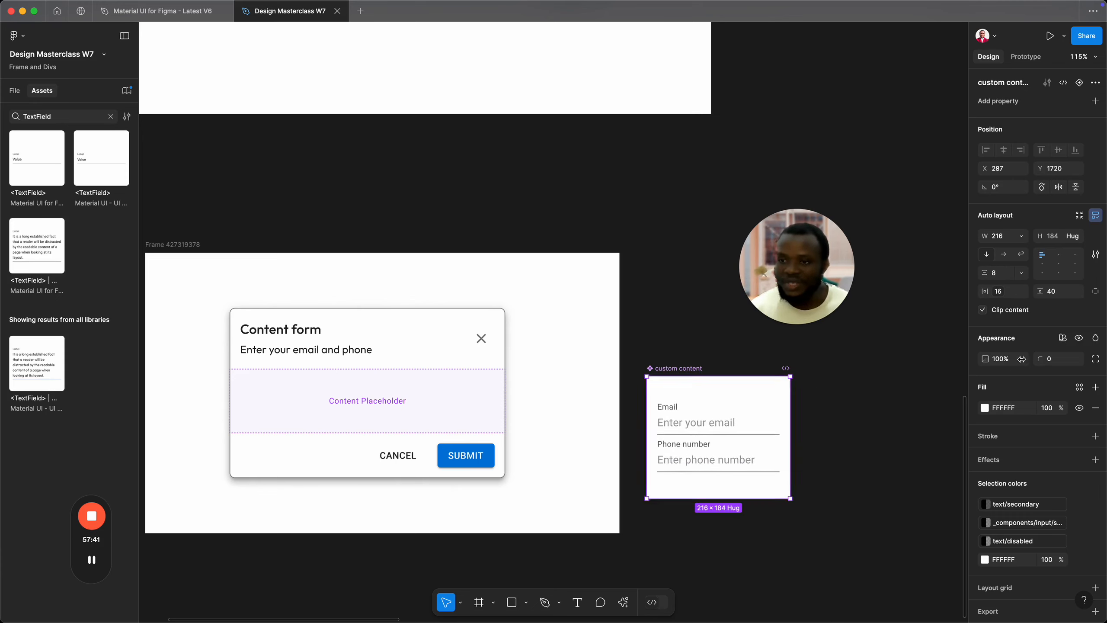
left_click(1020, 274)
left_click(1017, 311)
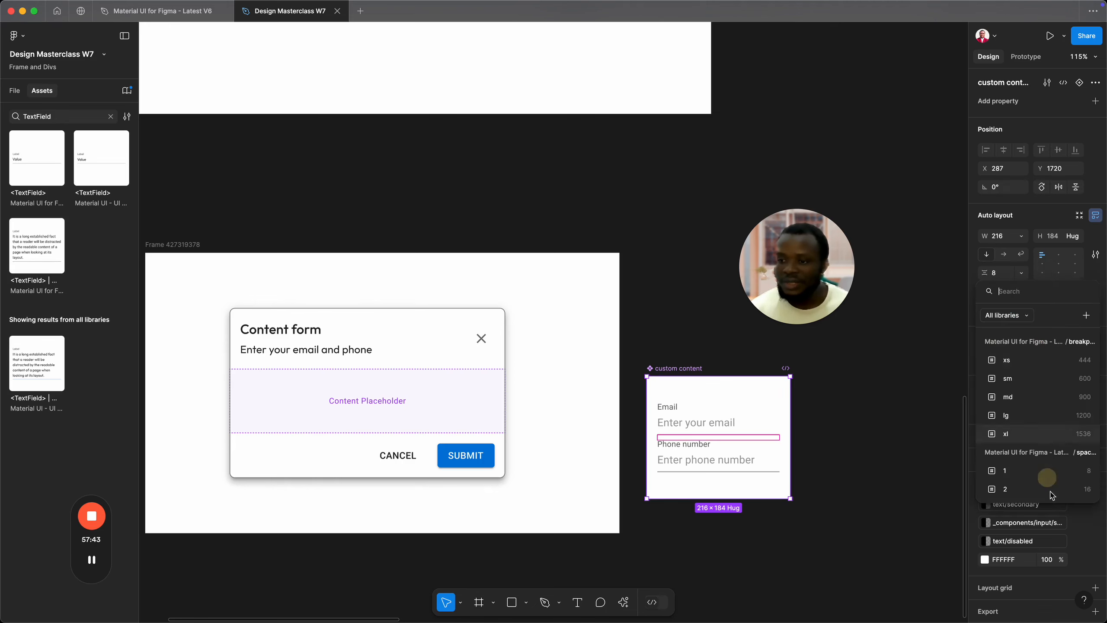
left_click(1040, 489)
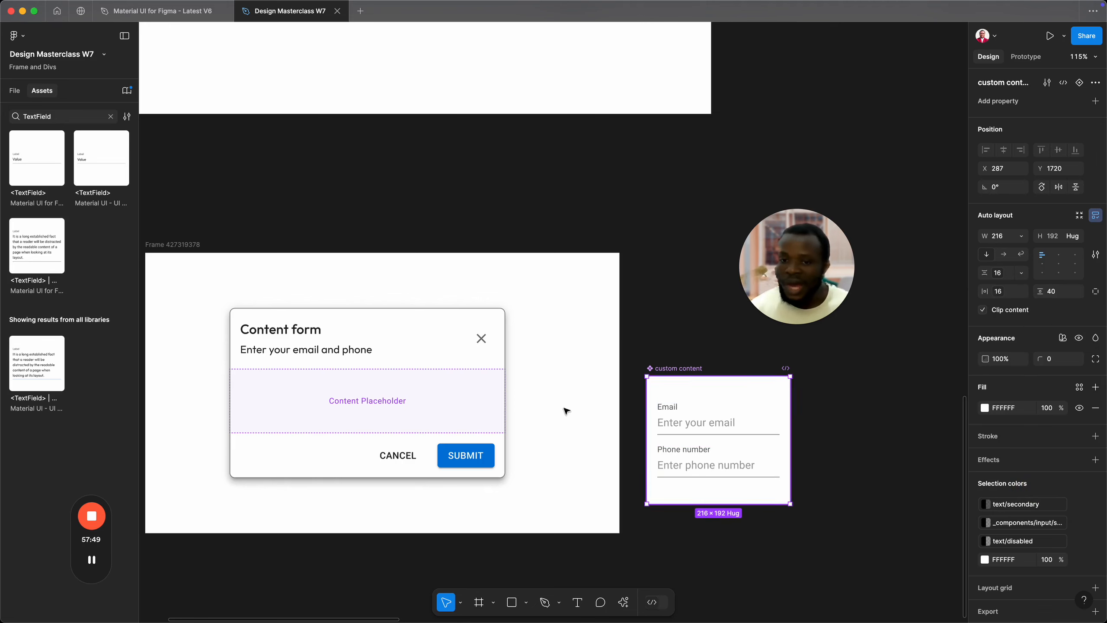
Step: Swap the content placeholder of the Content form dialog instance for the custom content component
left_click(387, 347)
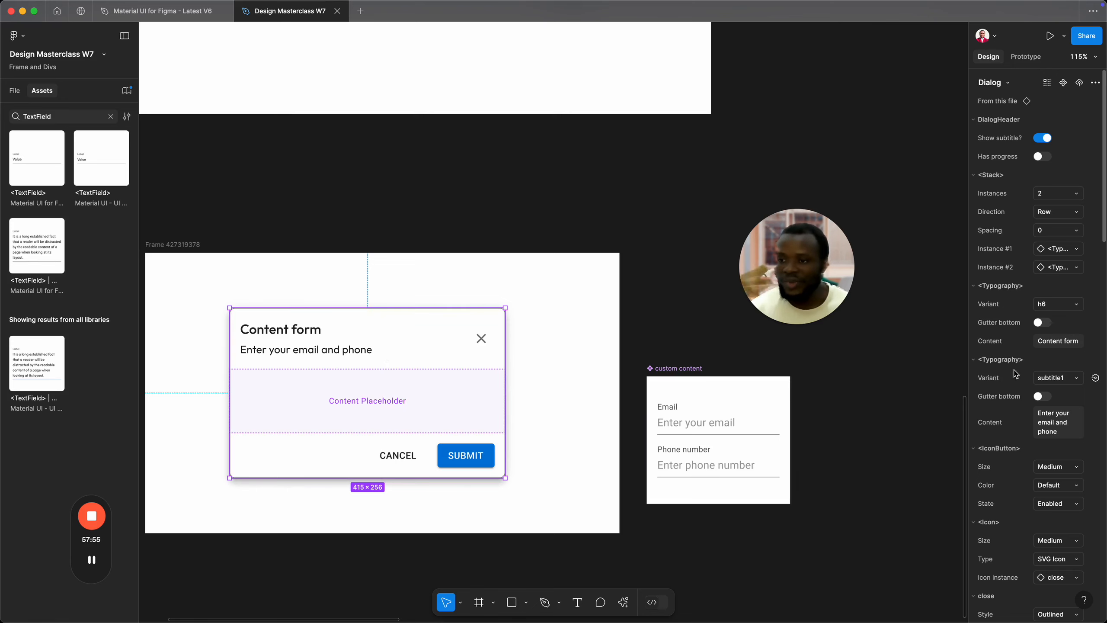
scroll(1014, 372, "down", 10)
scroll(1010, 358, "up", 8)
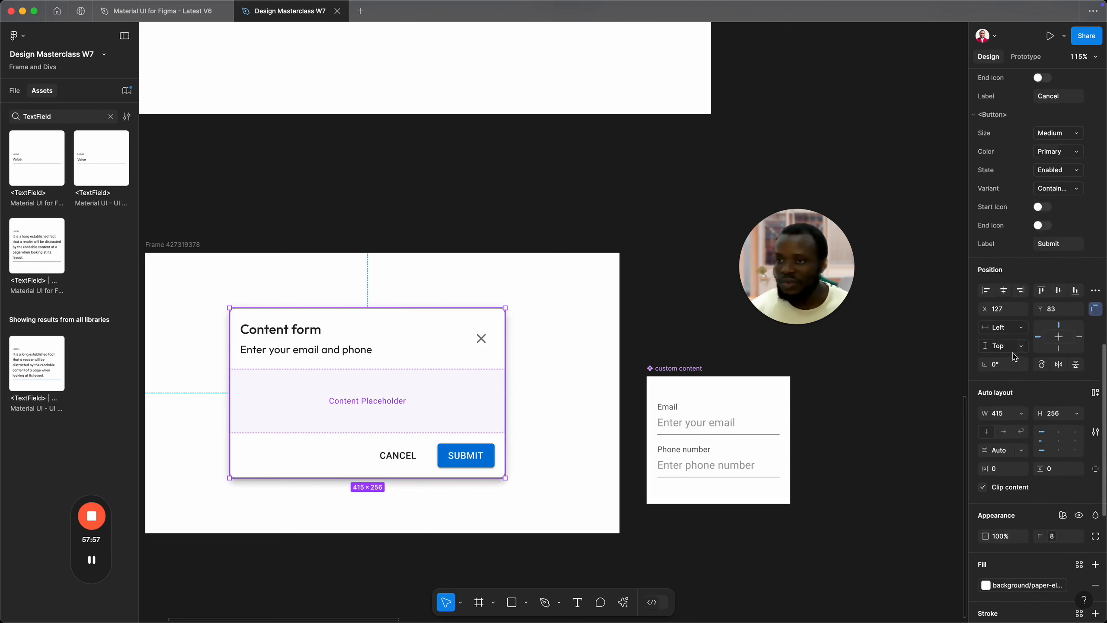
scroll(1016, 349, "up", 3)
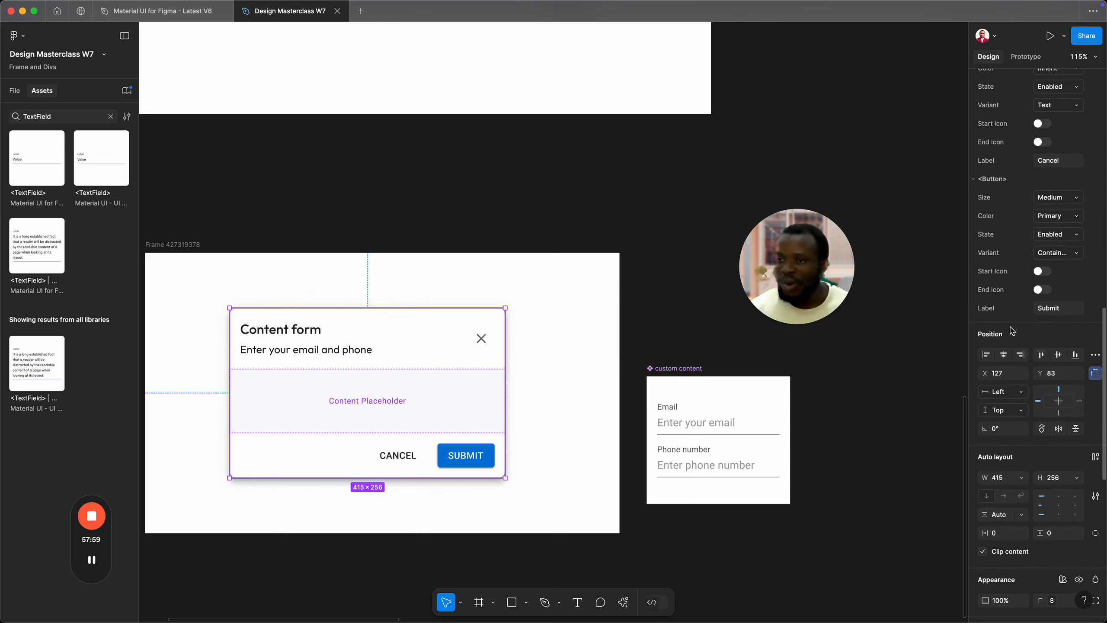
scroll(1013, 318, "up", 10)
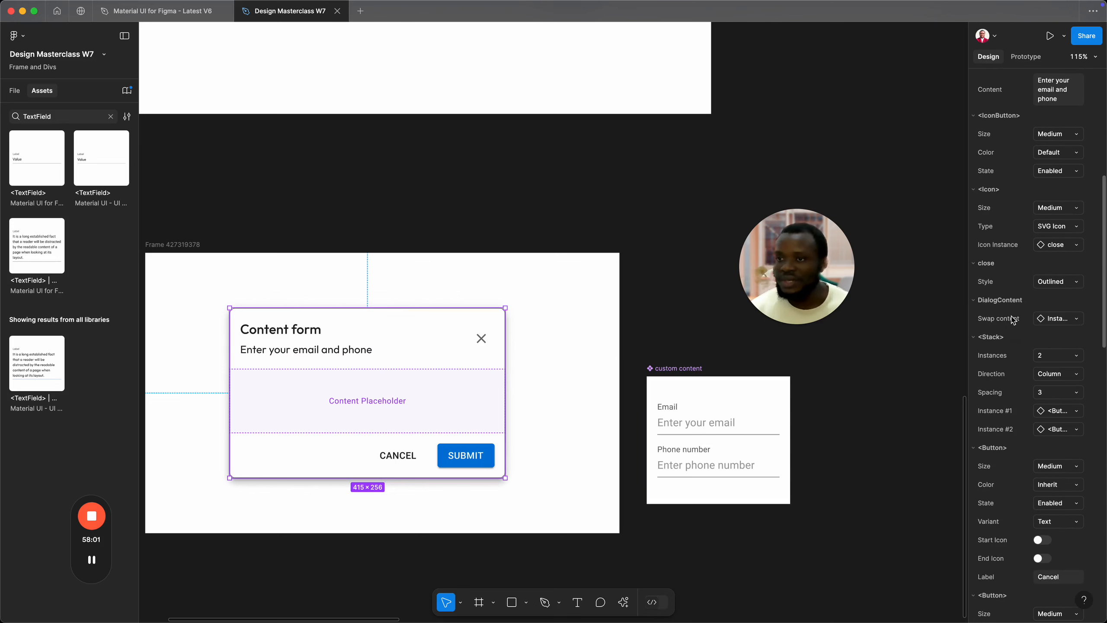
scroll(1013, 319, "down", 3)
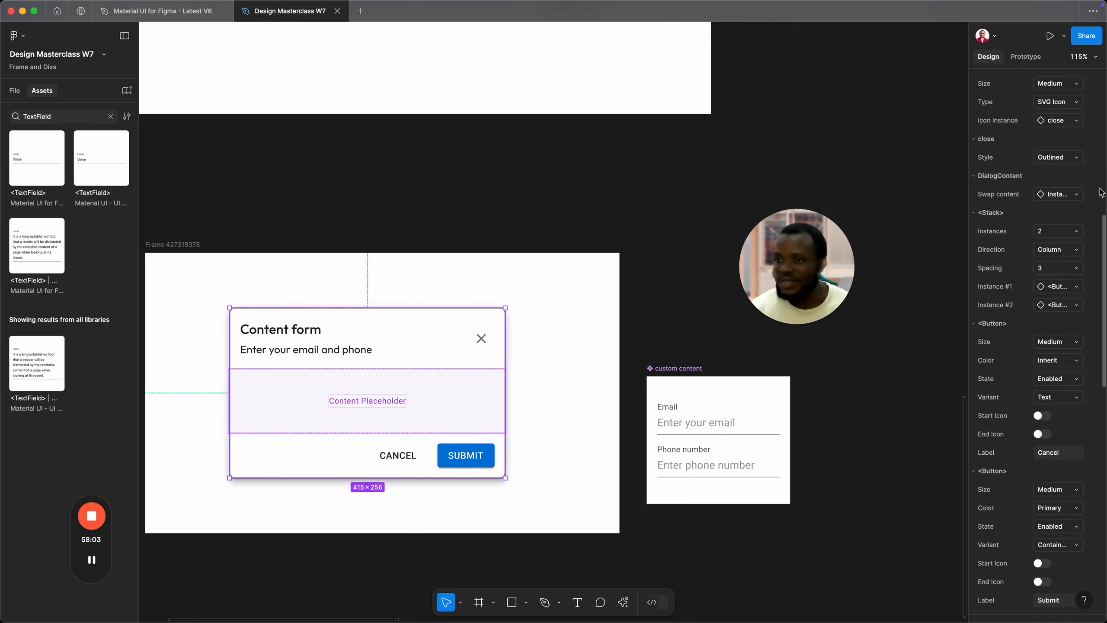
left_click(1058, 194)
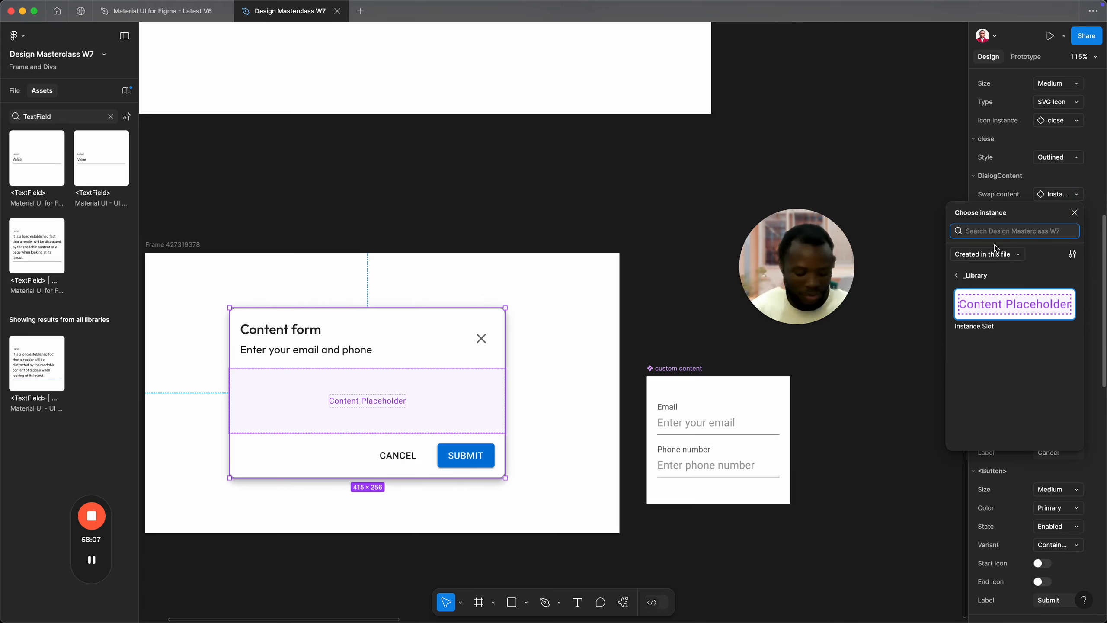
type("custom")
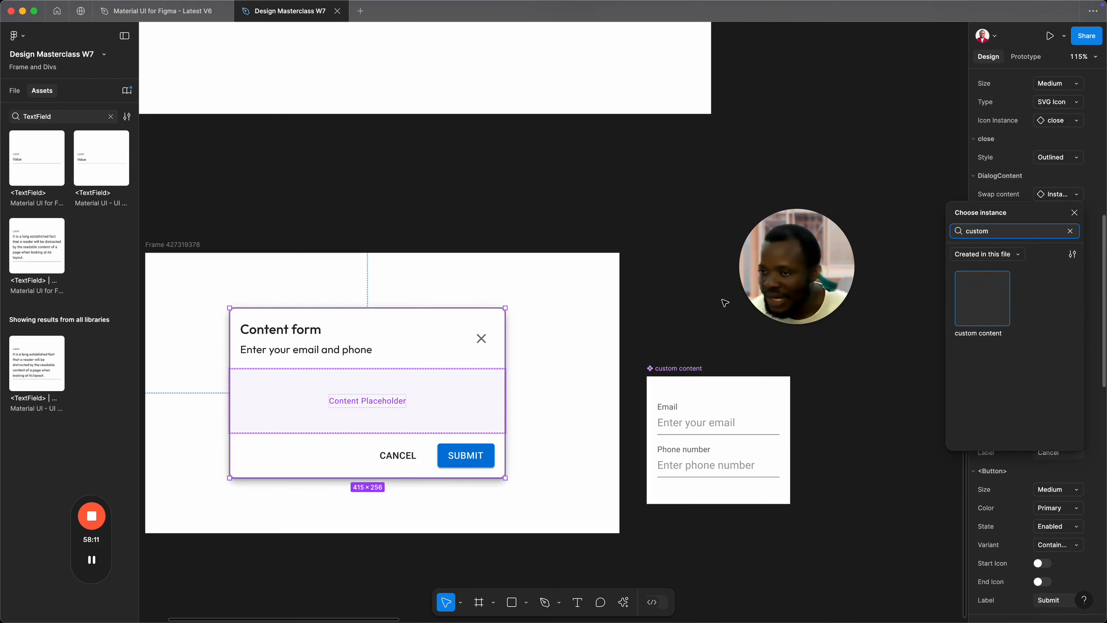
left_click(974, 311)
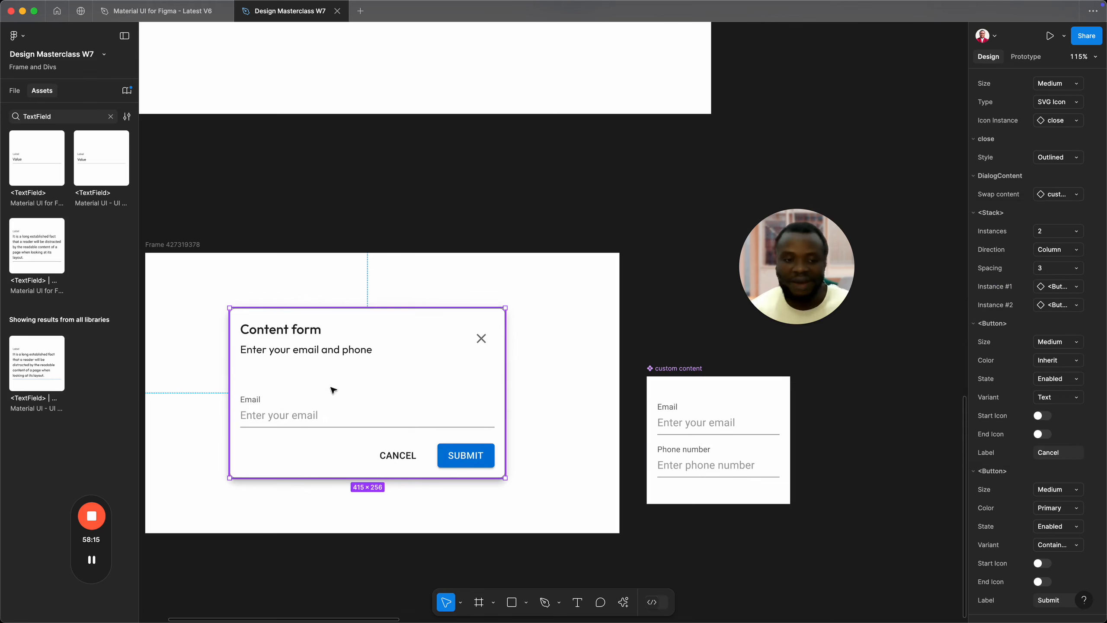
Step: Set the main Dialog component's height to hug its contents
left_click(524, 435)
left_click(374, 445)
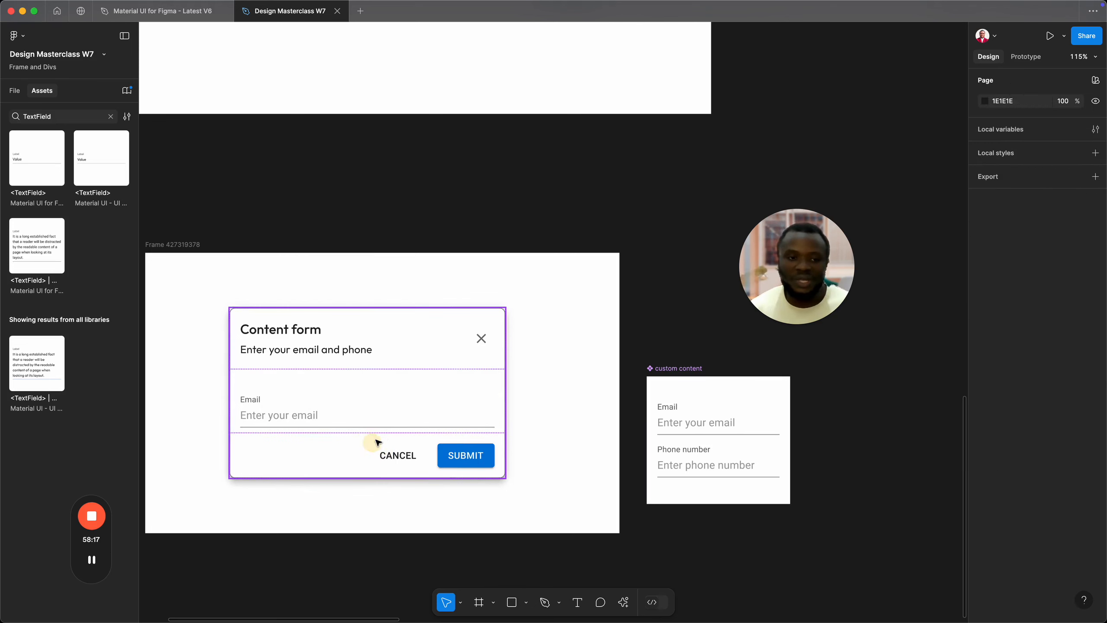
left_click(383, 439)
scroll(382, 440, "down", 3, "ctrl")
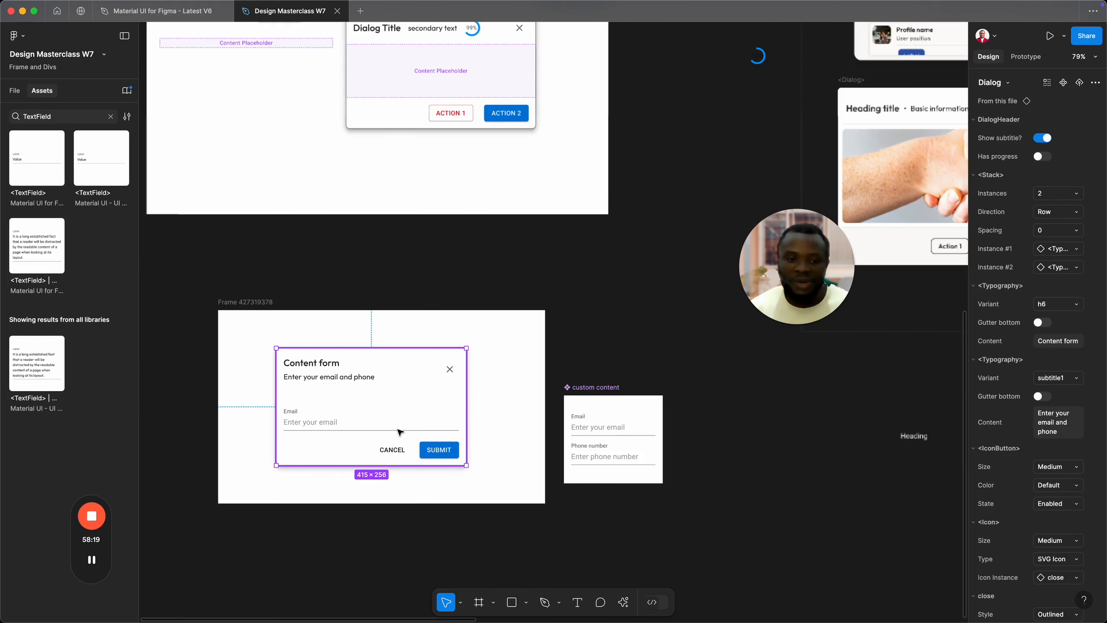
scroll(400, 430, "down", 2, "ctrl")
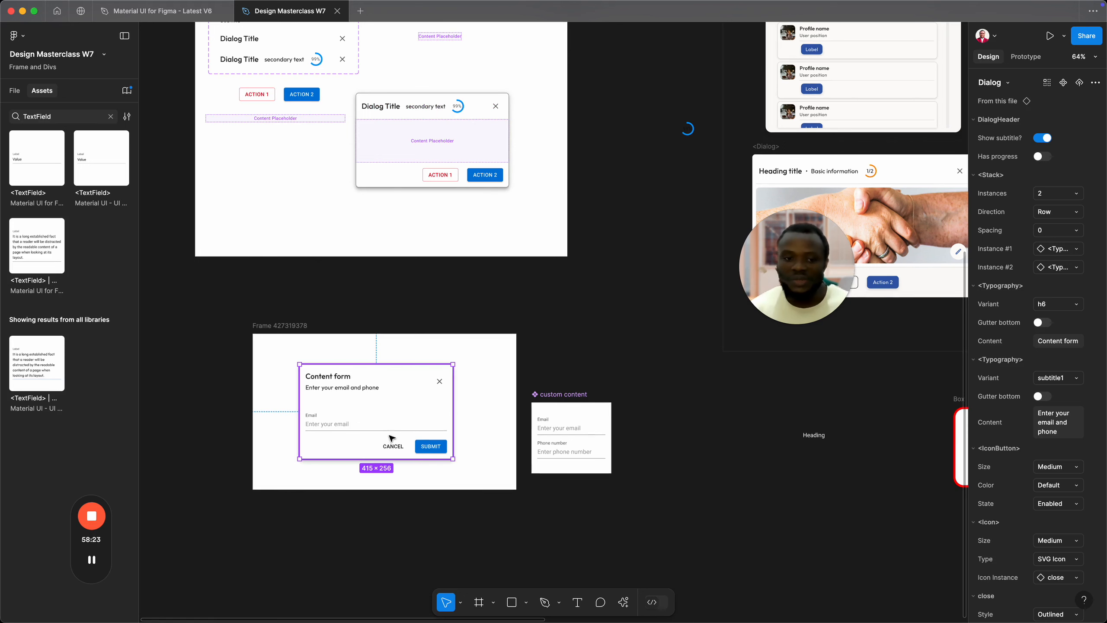
left_click(456, 175)
left_click(355, 431)
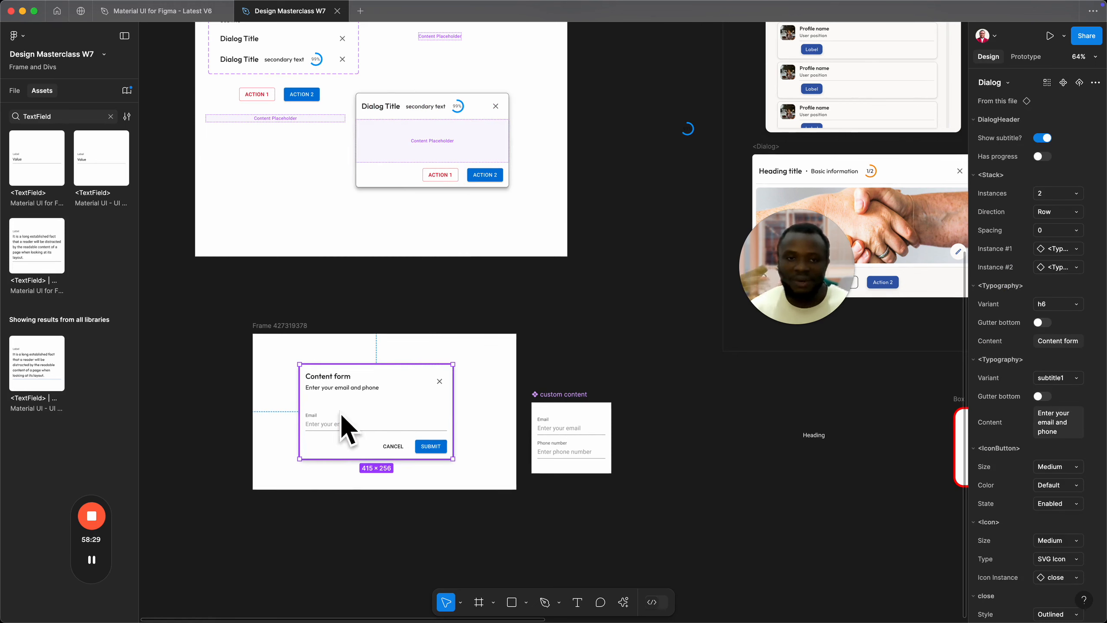
left_click(433, 138)
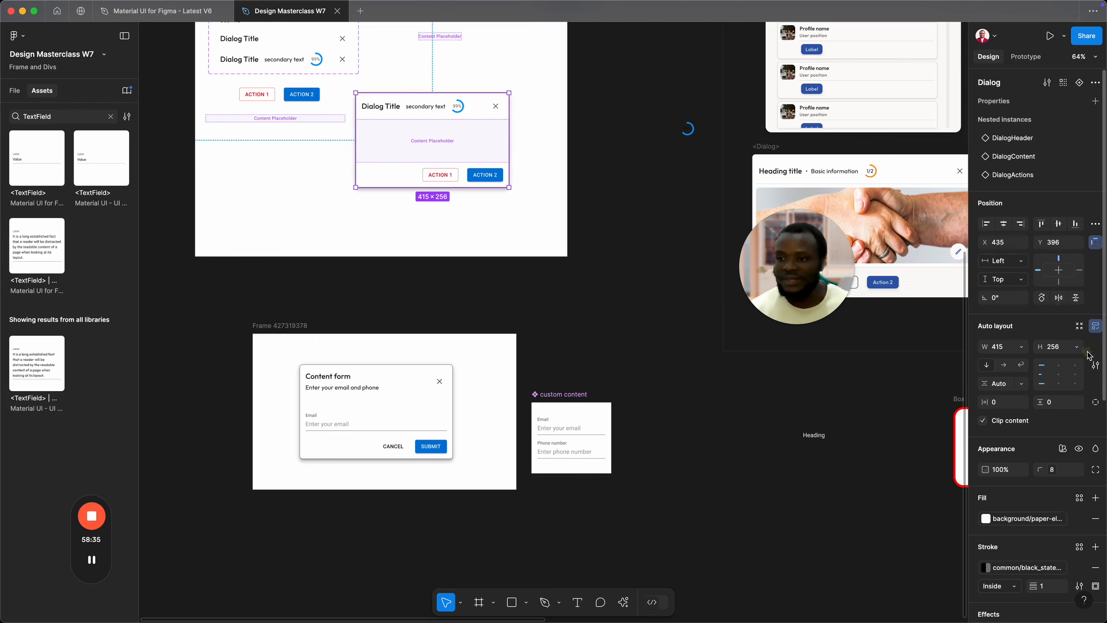
left_click(1076, 348)
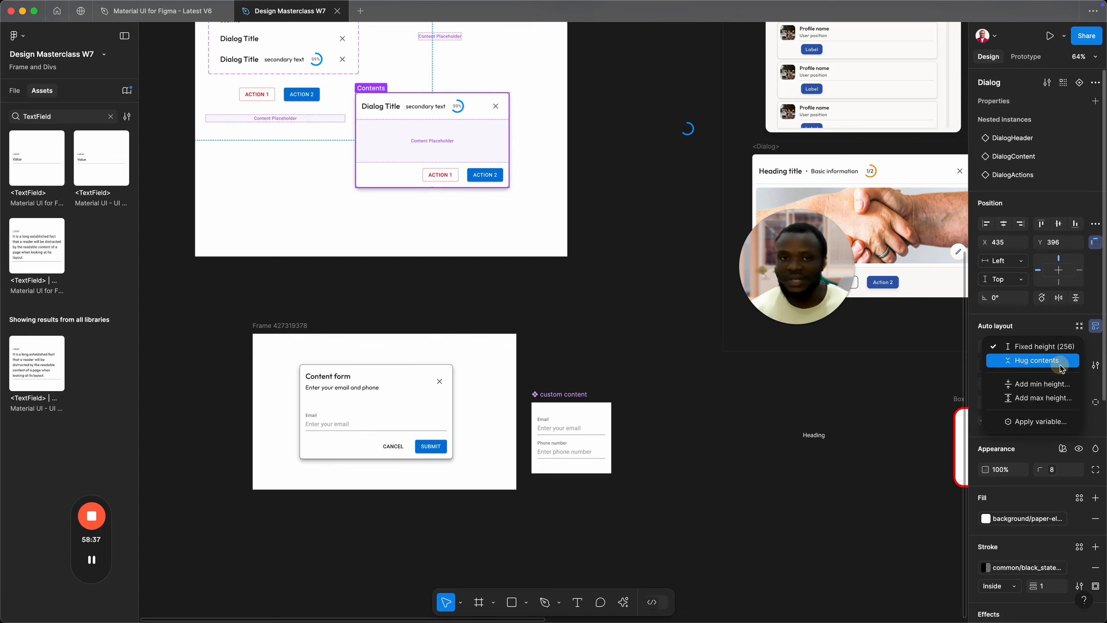
left_click(1061, 365)
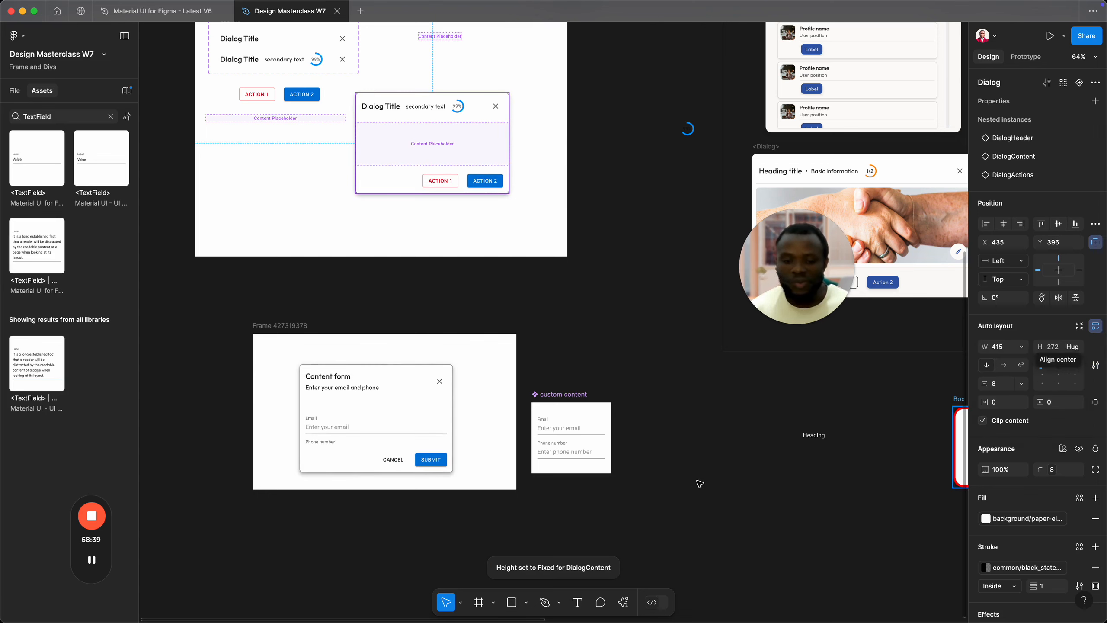
Step: Set the height of DialogContent inside the Content form dialog instance to hug its contents
left_click(456, 144)
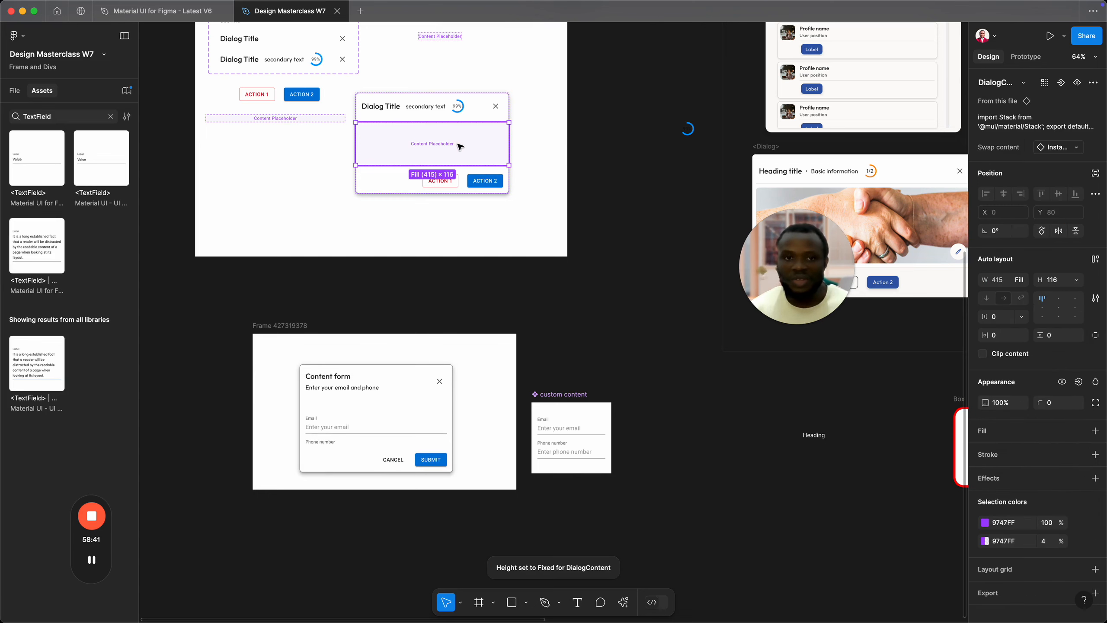
left_click(1077, 279)
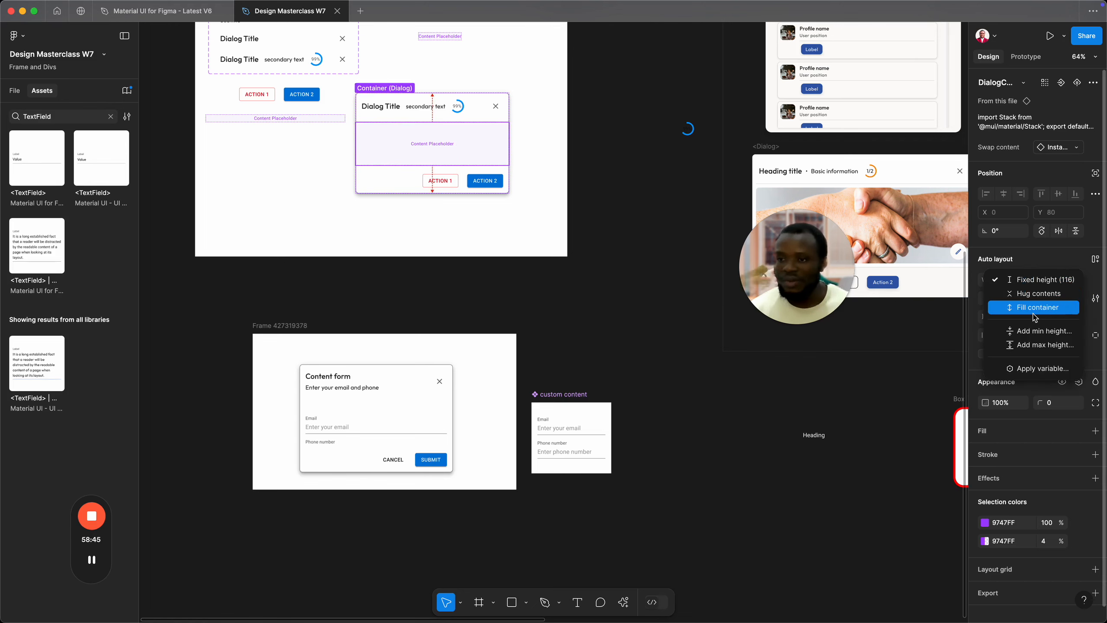
left_click(356, 421)
left_click(357, 421)
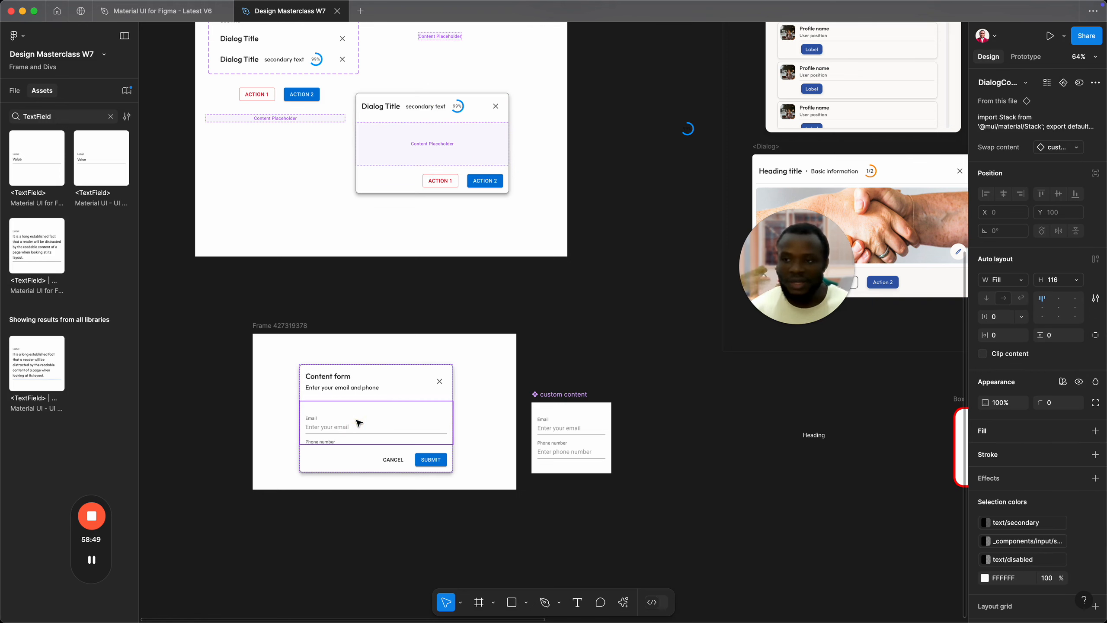
left_click(1075, 281)
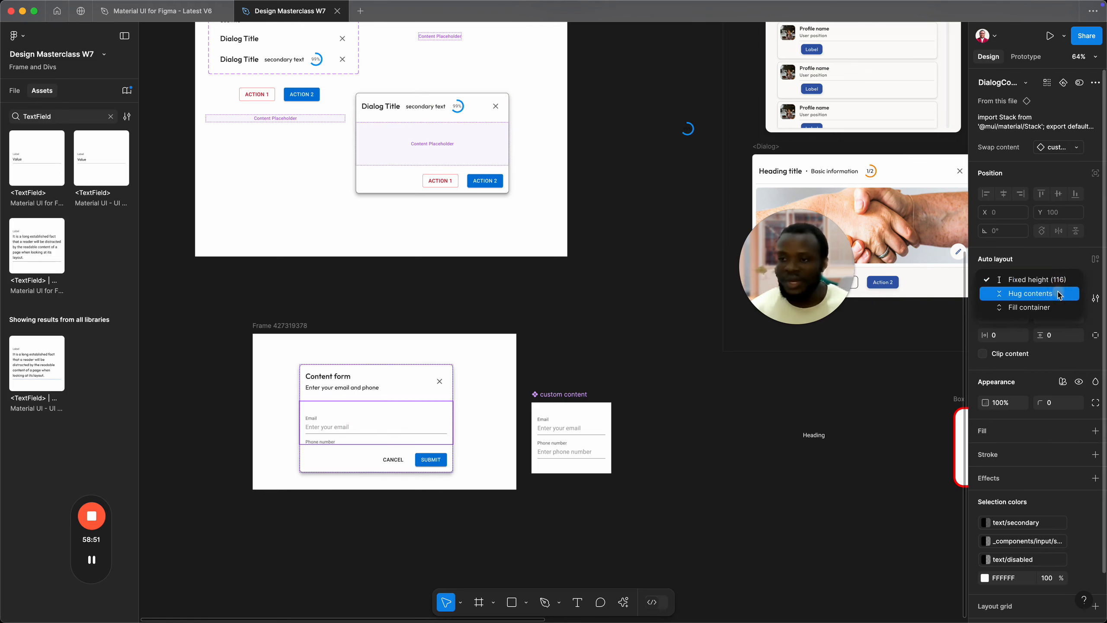
left_click(1064, 291)
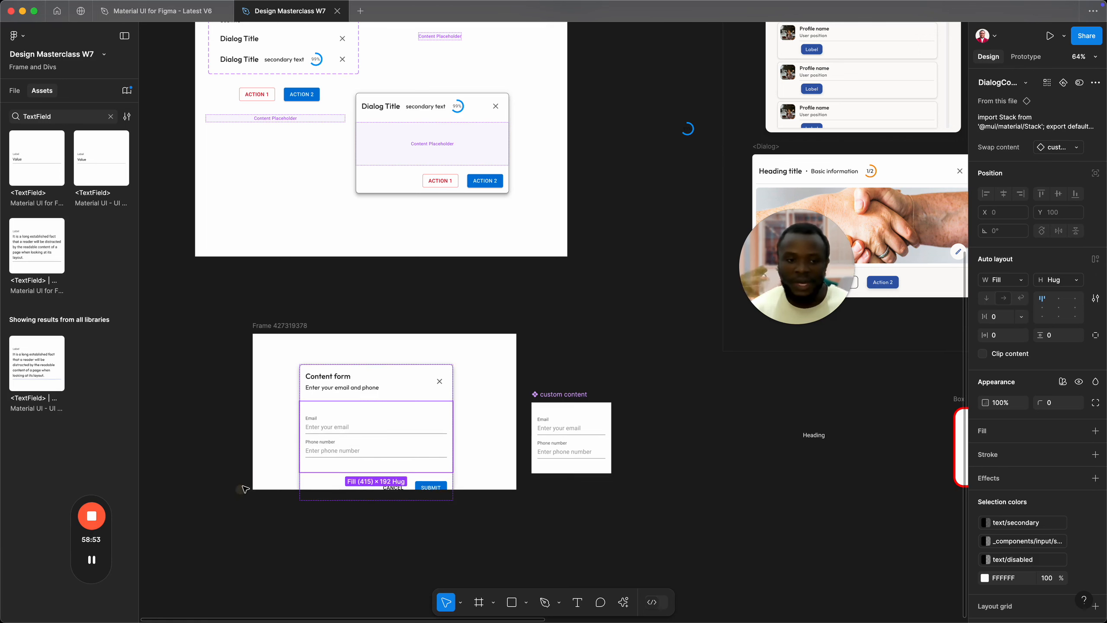
Step: Move the Content form dialog upward within its frame so the whole form fits inside
left_click(383, 408)
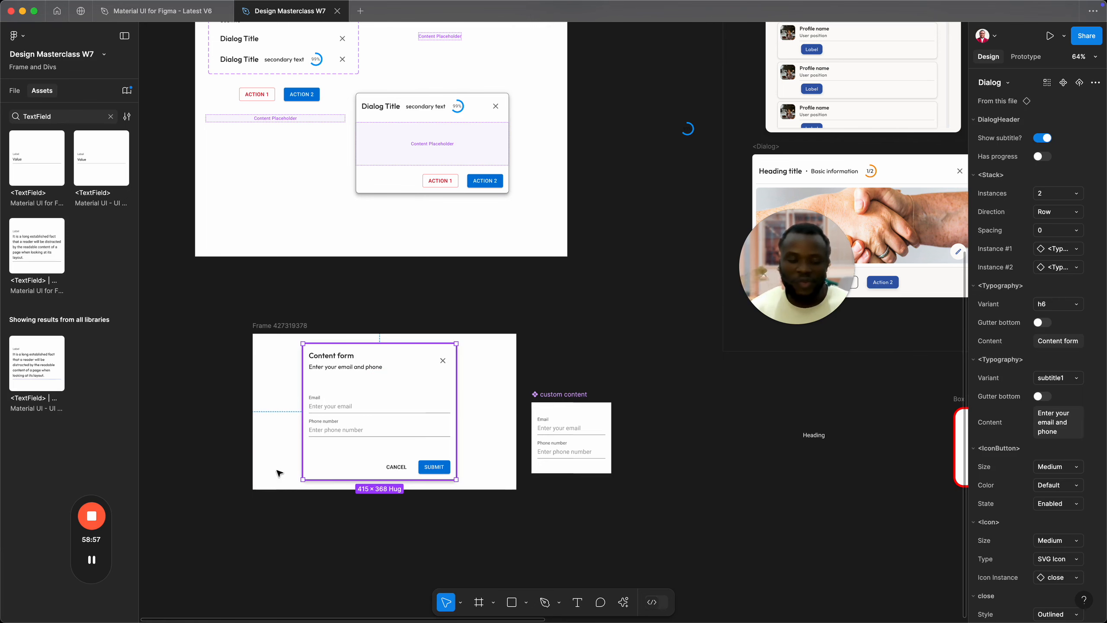
scroll(279, 473, "up", 5)
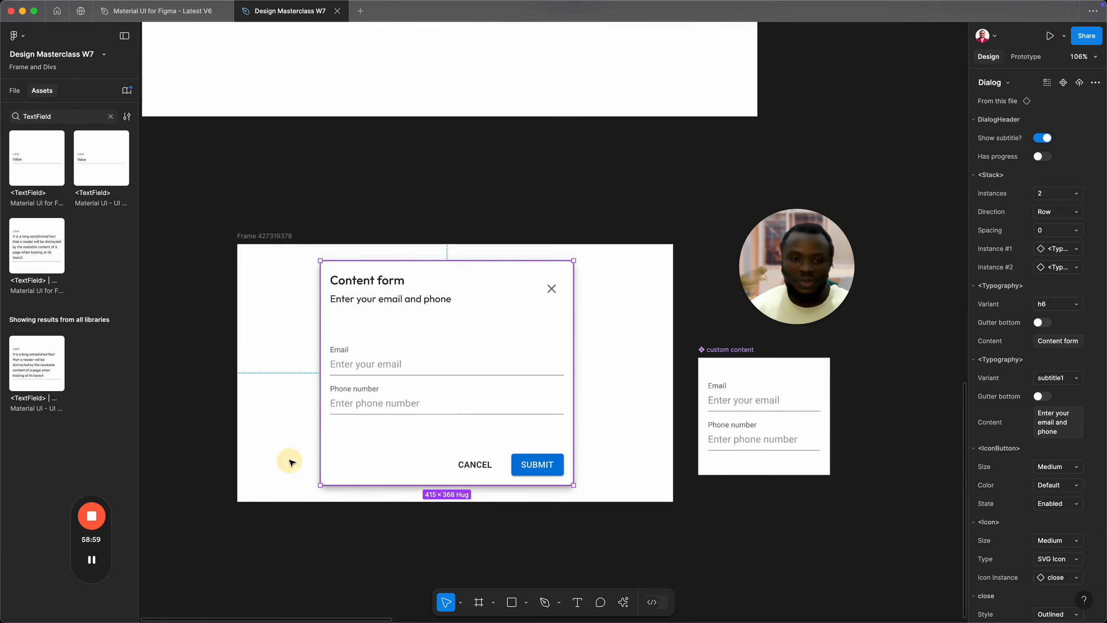
left_click(291, 462)
left_click(383, 393)
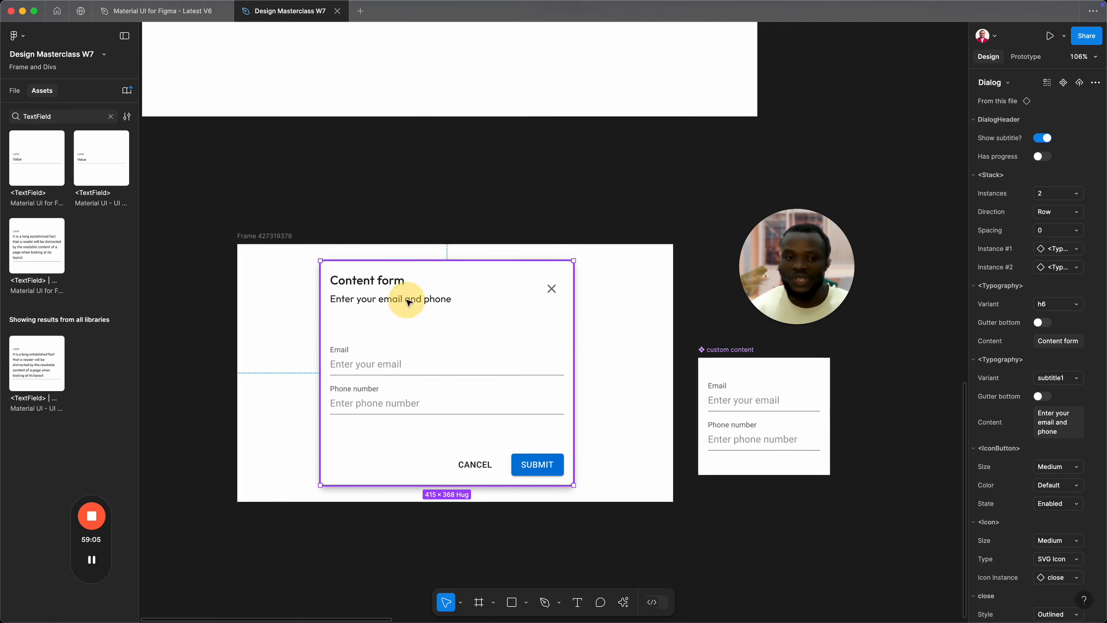
left_click(428, 297)
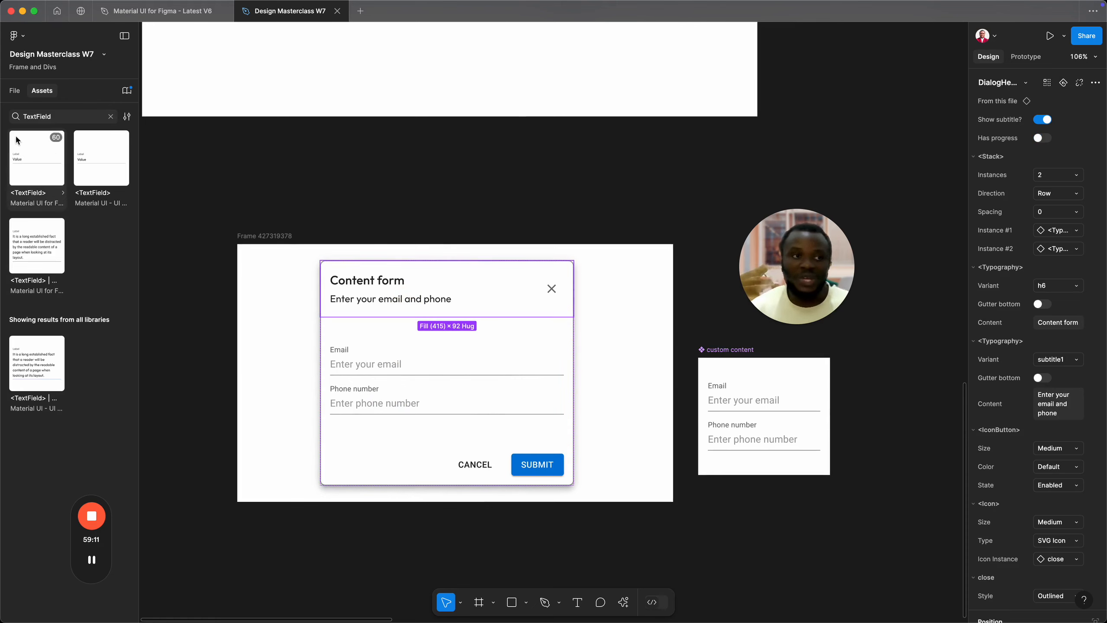
Step: Create a boolean visibility property named Show DialogHeader, with value True, for the DialogHeader inside the main Dialog component
left_click(14, 91)
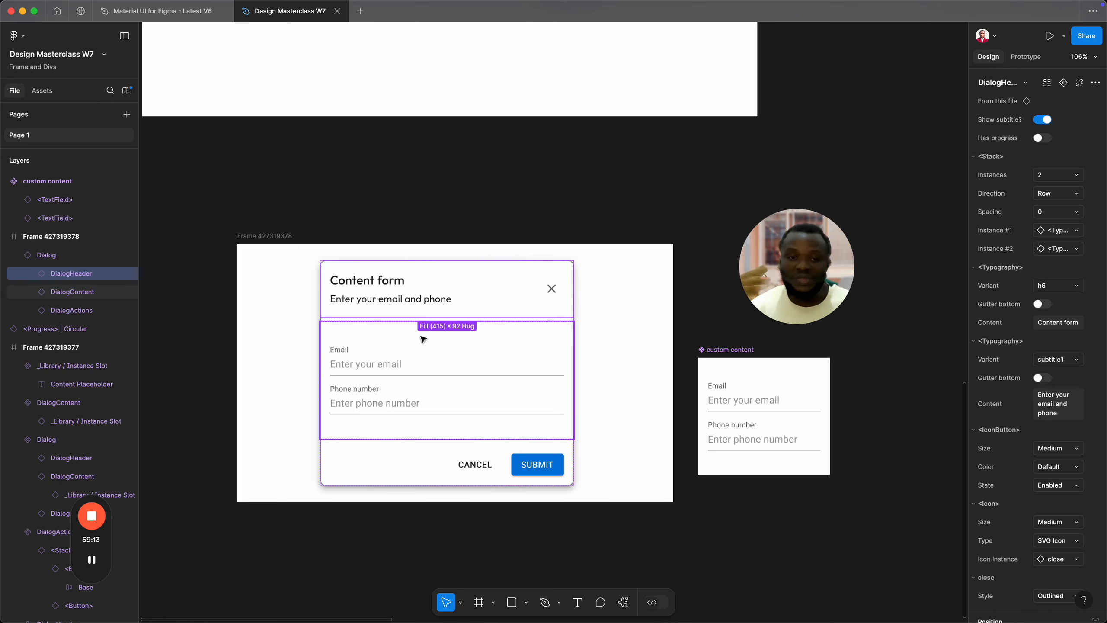
scroll(422, 339, "down", 5)
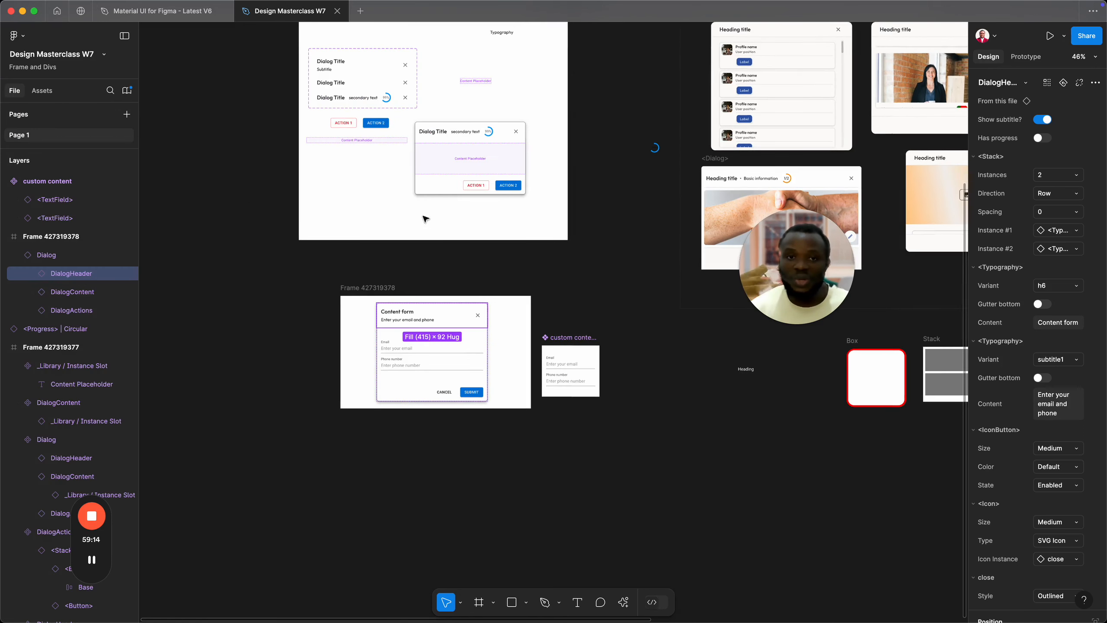
left_click(449, 155)
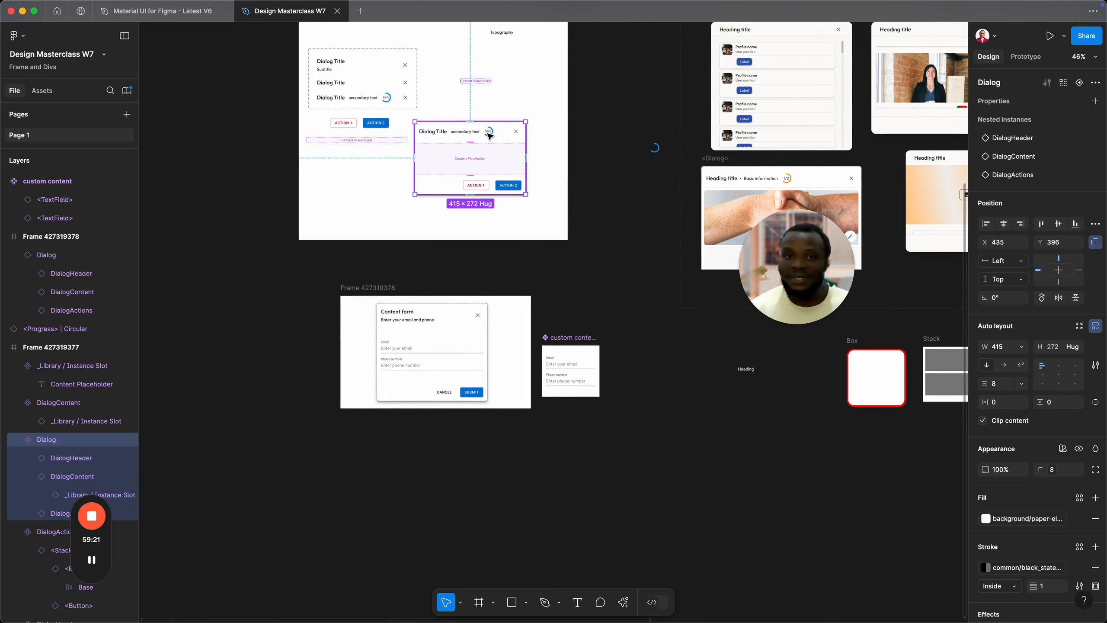
scroll(489, 135, "up", 5)
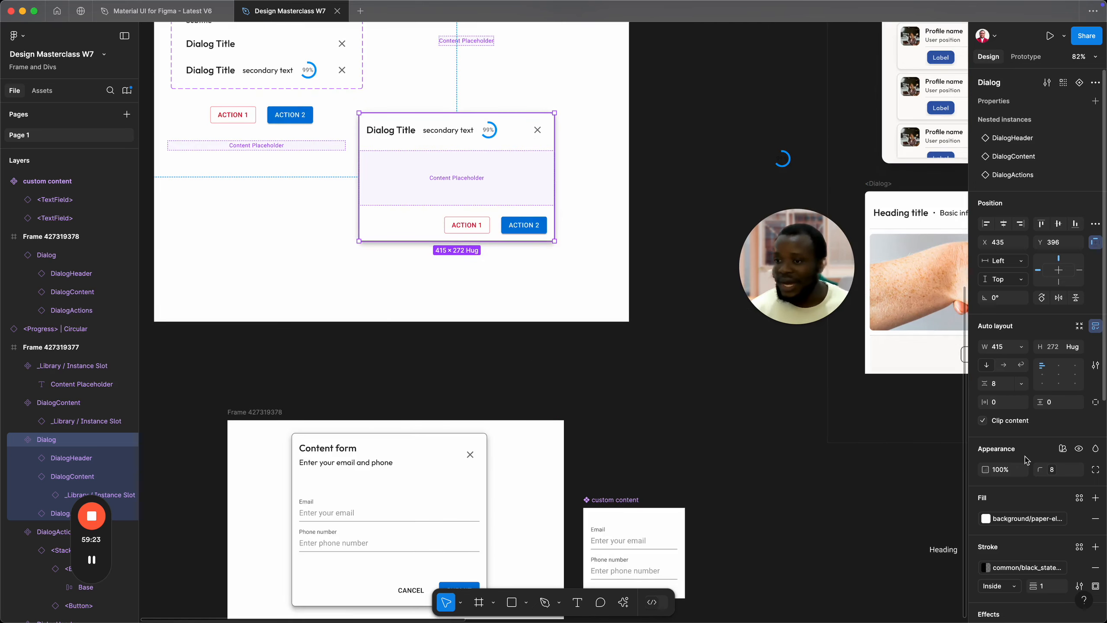
scroll(1040, 463, "down", 1)
mouse_move(1077, 463)
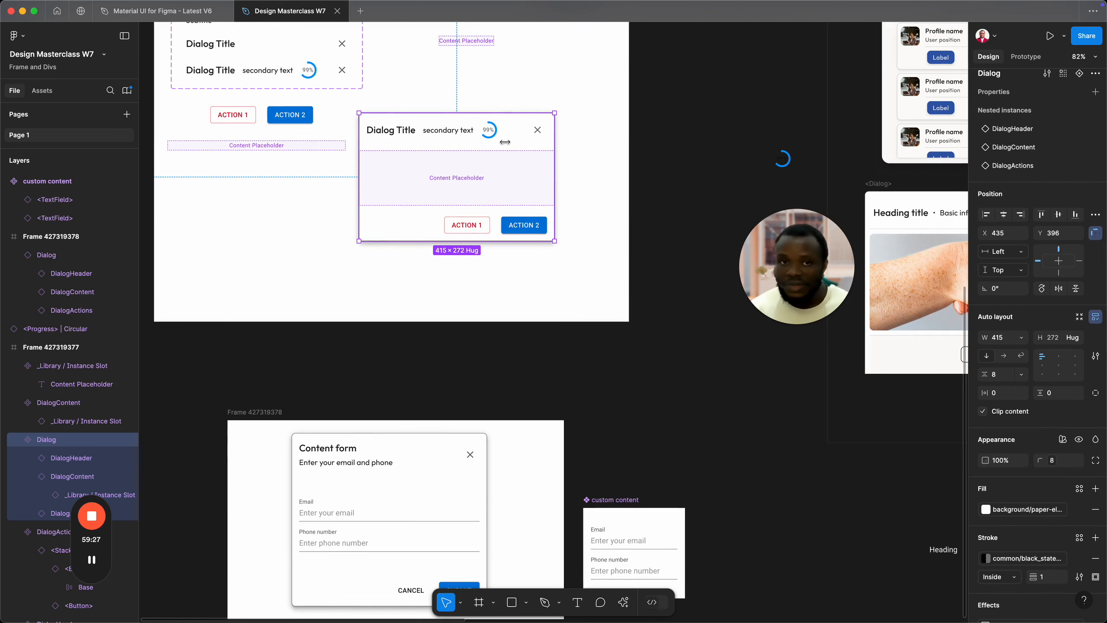
left_click(469, 131)
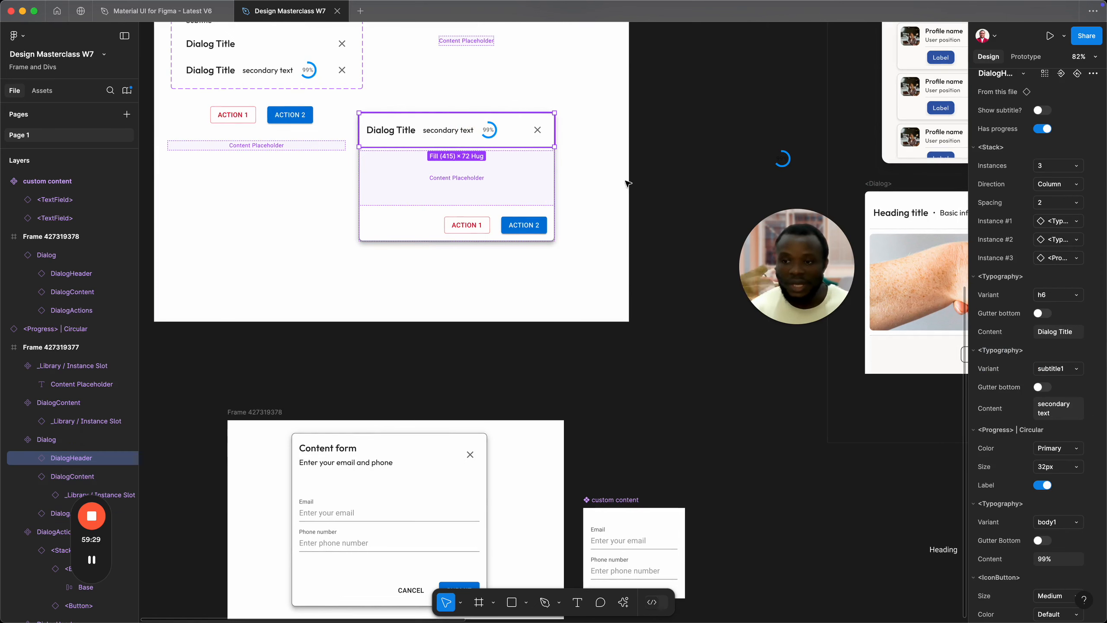
scroll(1006, 466, "down", 10)
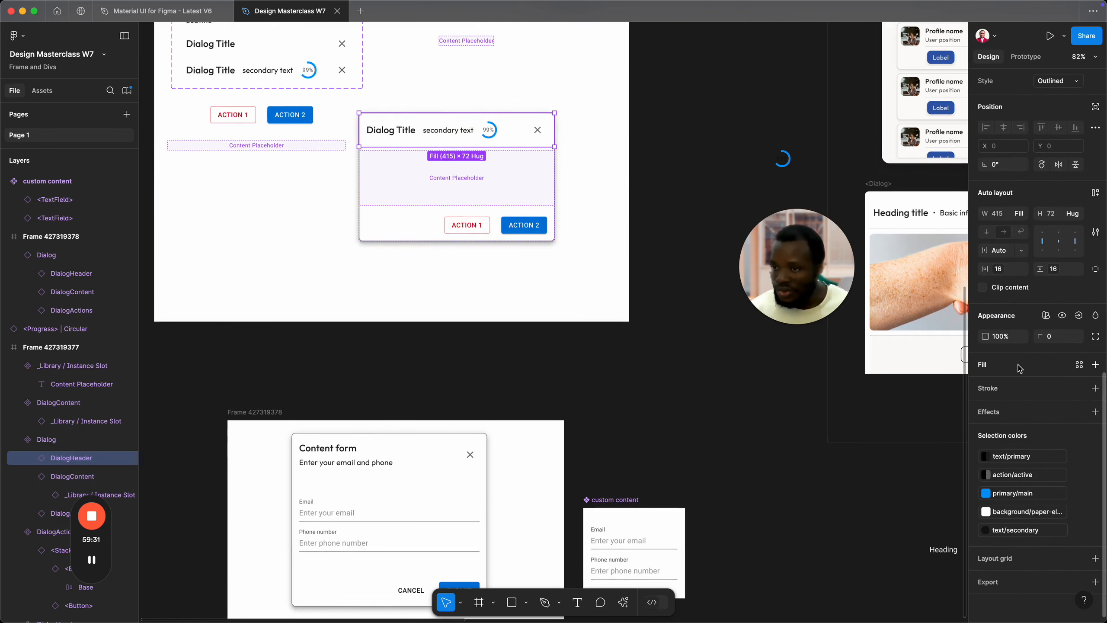
left_click(1079, 315)
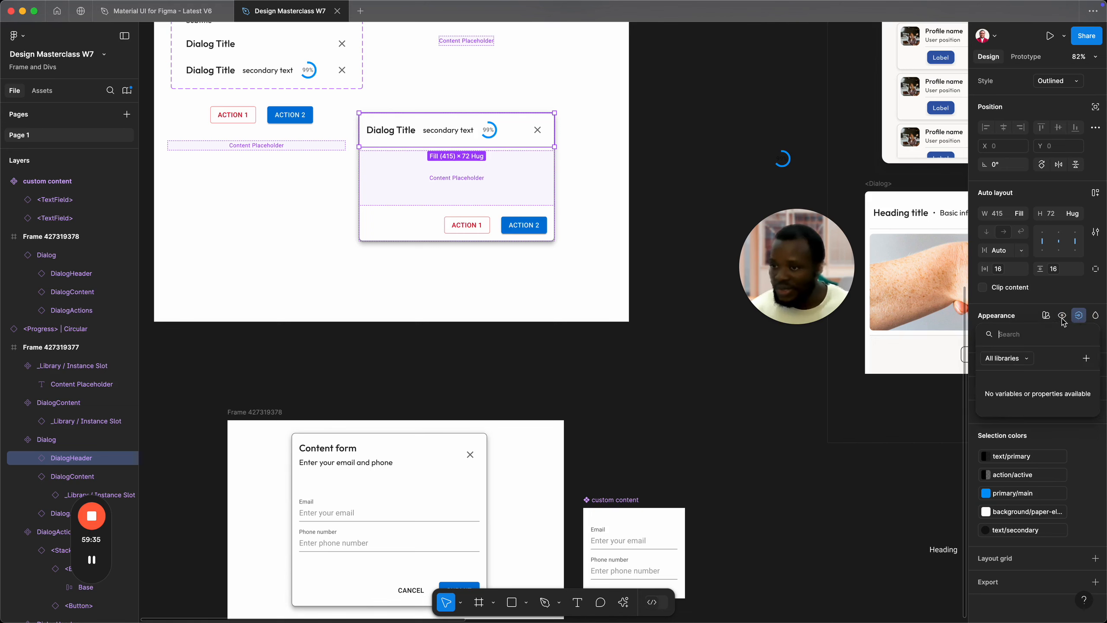
left_click(1088, 362)
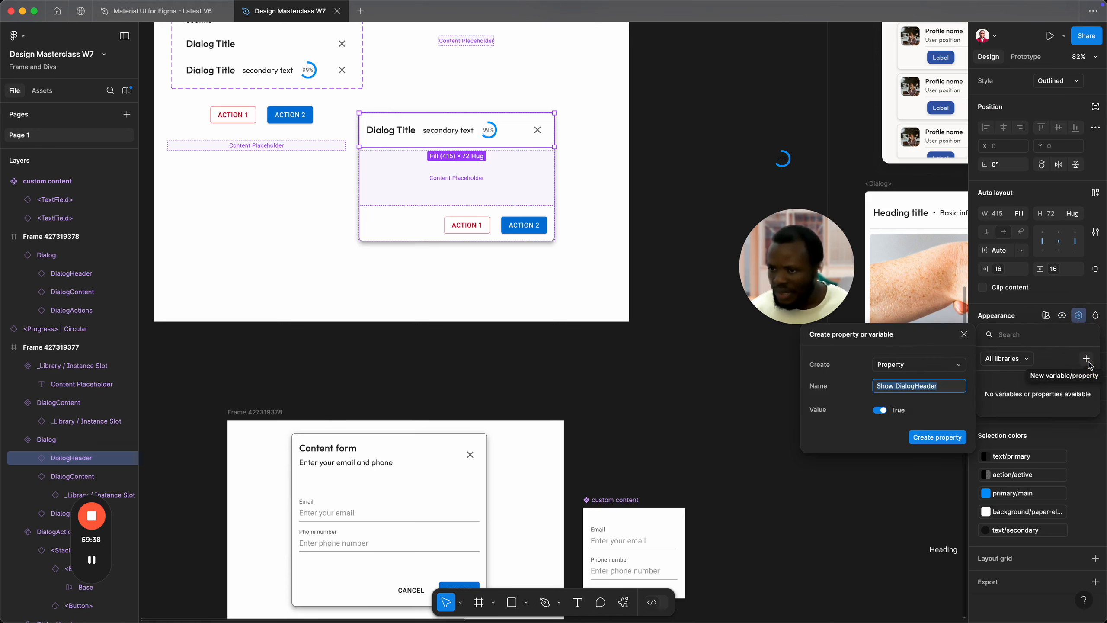
left_click(900, 369)
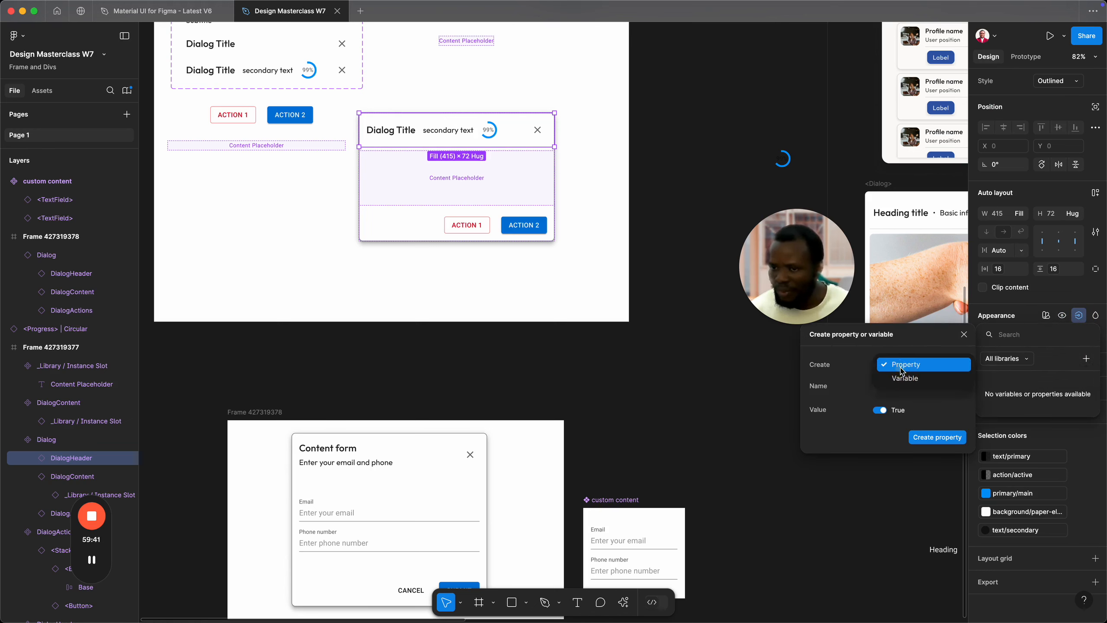
left_click(901, 369)
left_click(902, 384)
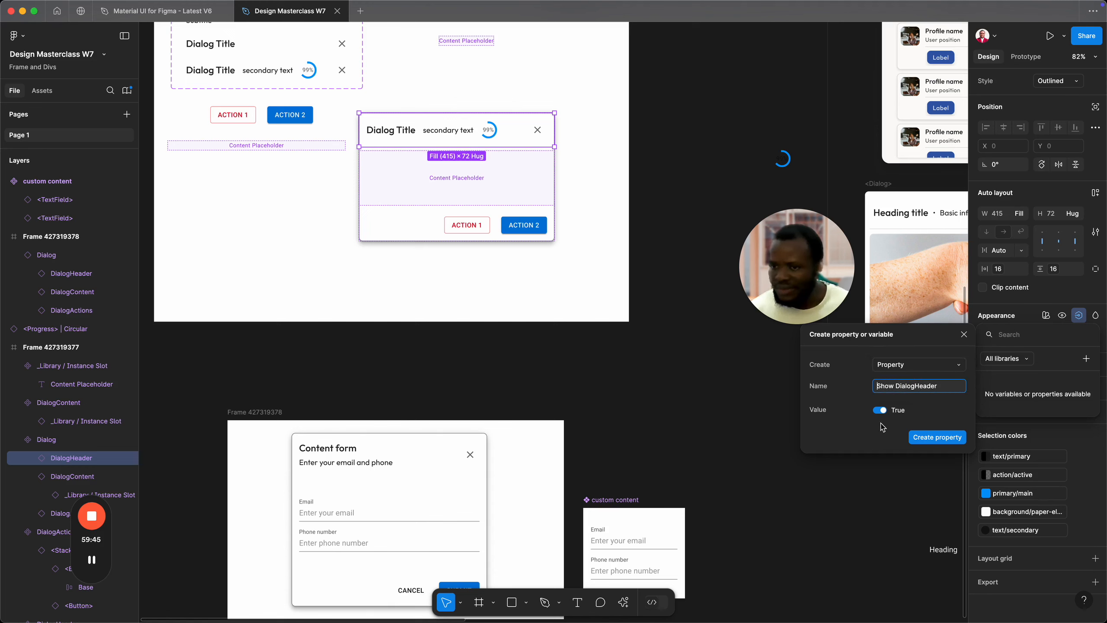
left_click(951, 440)
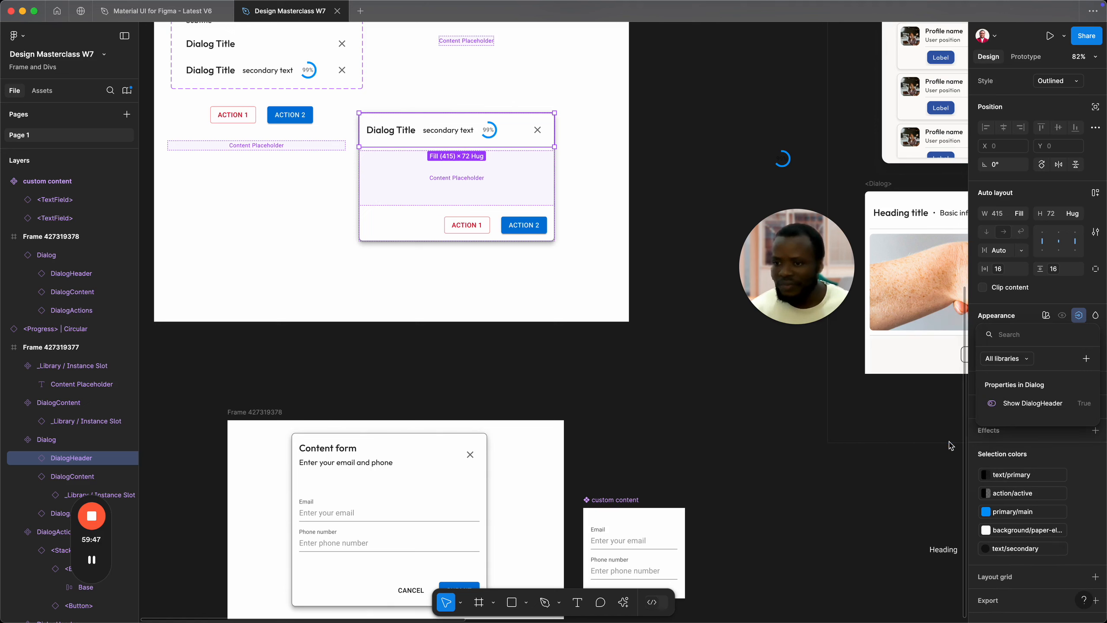
Step: Turn off Show DialogHeader on the Content form dialog instance and move the instance down toward the middle of its frame
scroll(620, 474, "down", 5)
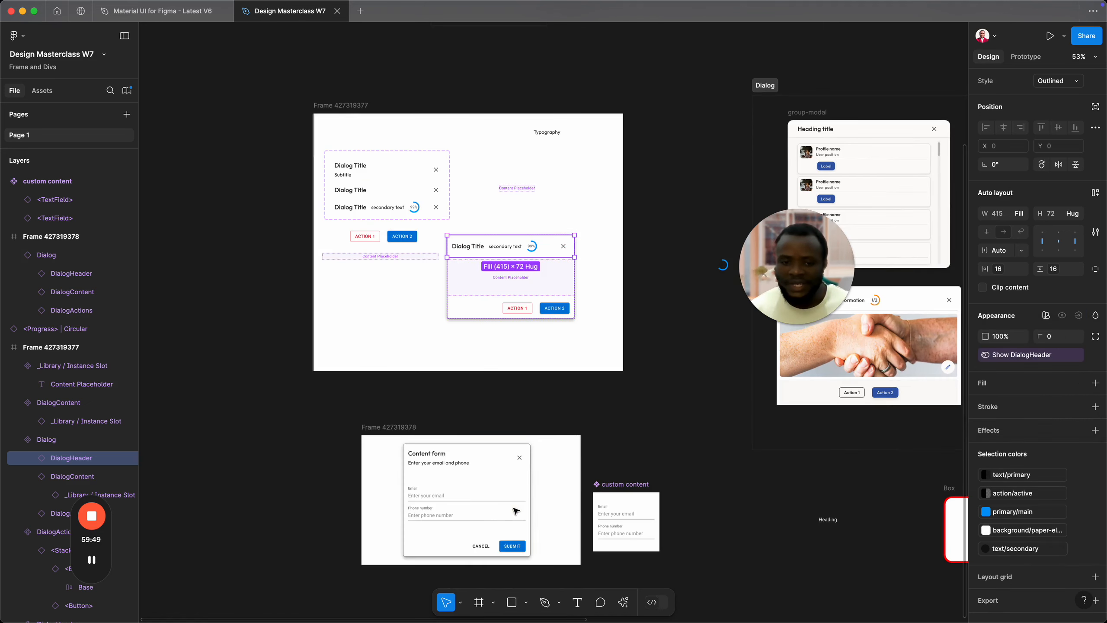
left_click(506, 473)
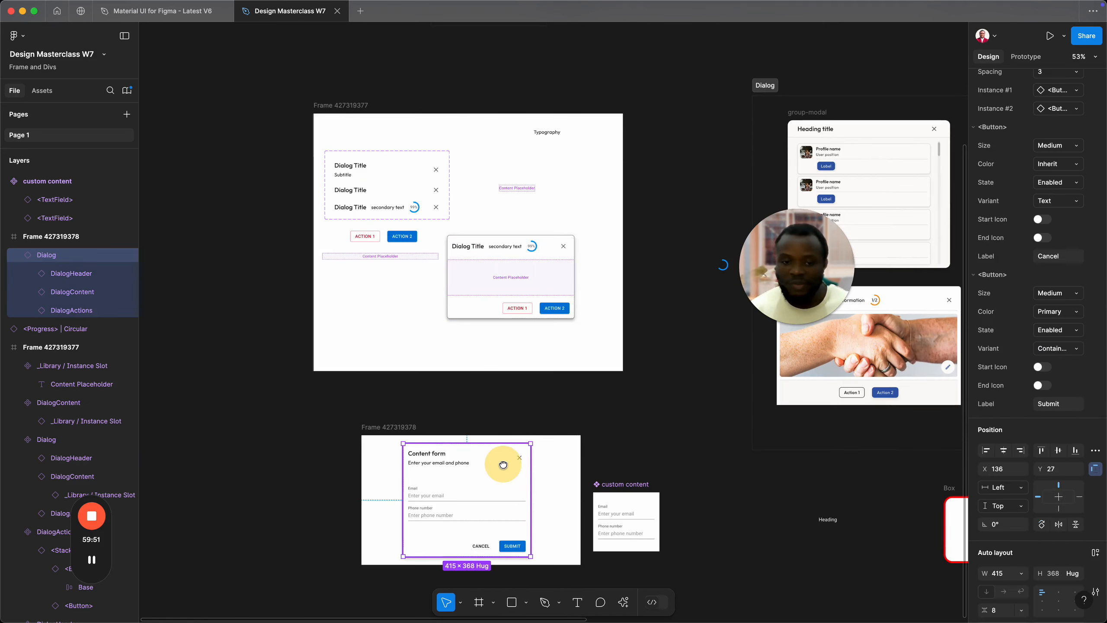
scroll(503, 467, "down", 3)
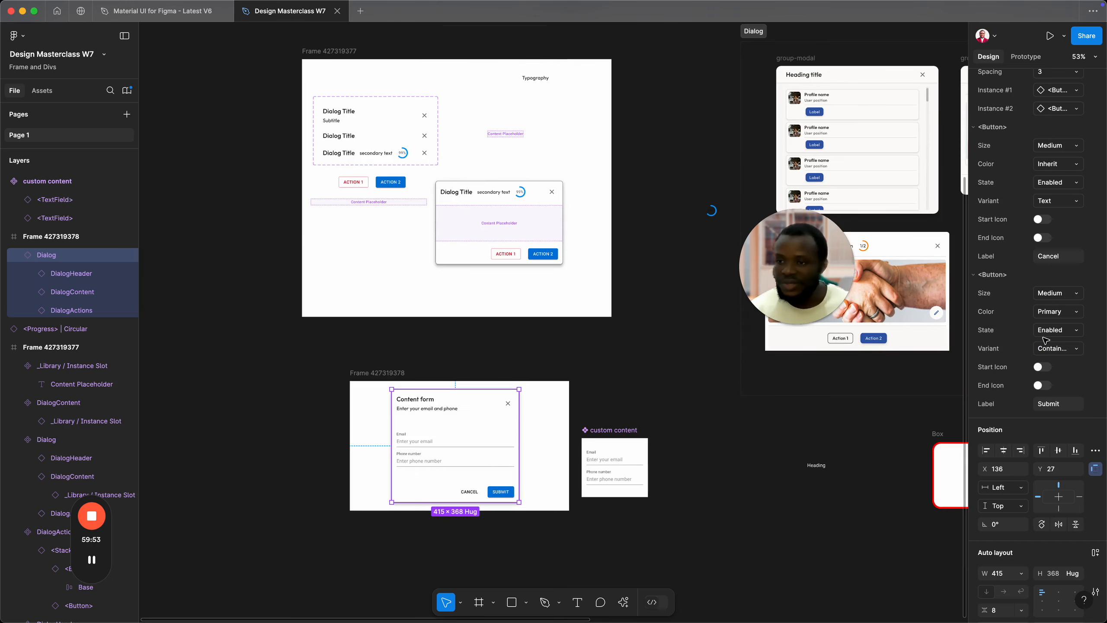
scroll(1025, 323, "up", 10)
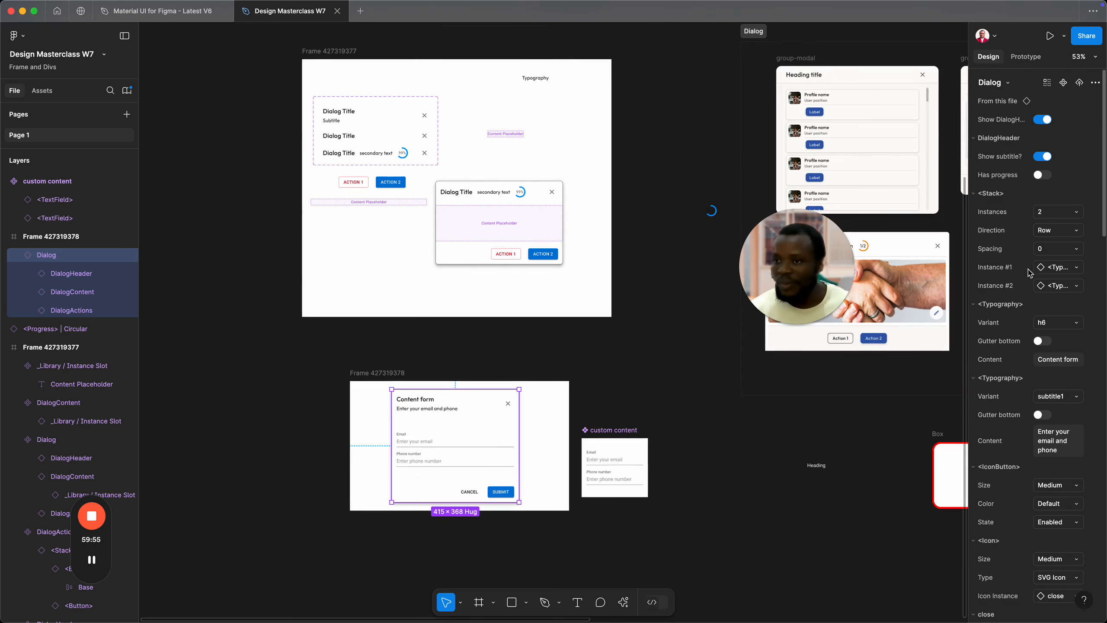
left_click(1046, 121)
left_click(493, 504)
left_click_drag(467, 430, 467, 451)
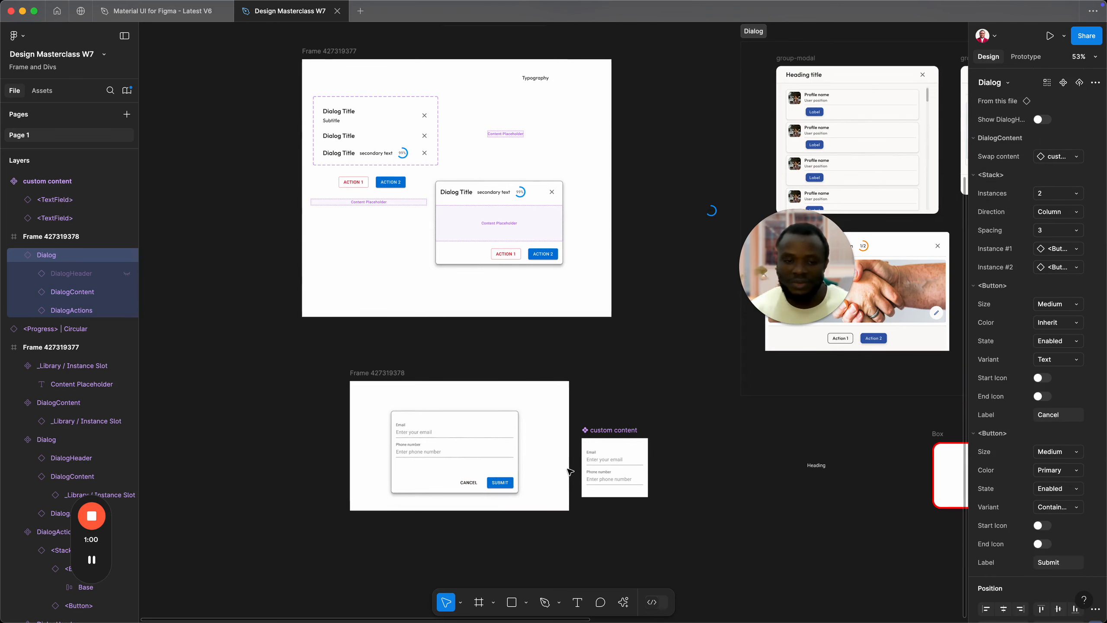
Step: Examine the form dialog instance's exposed properties for its content swap, stack, buttons, position and auto layout
left_click(484, 476)
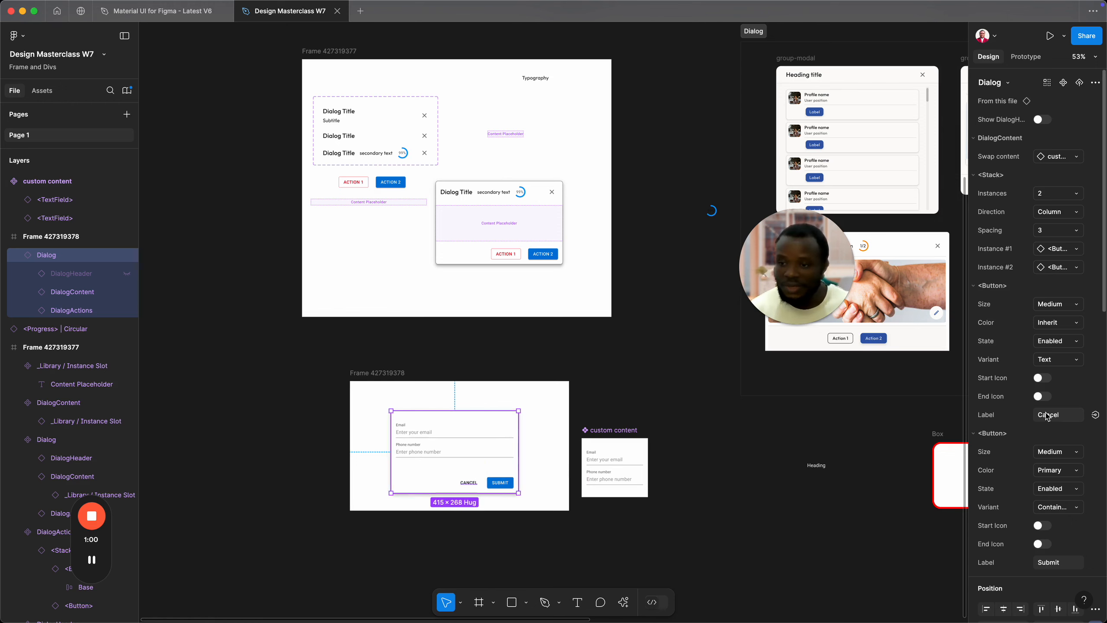
scroll(1049, 413, "down", 3)
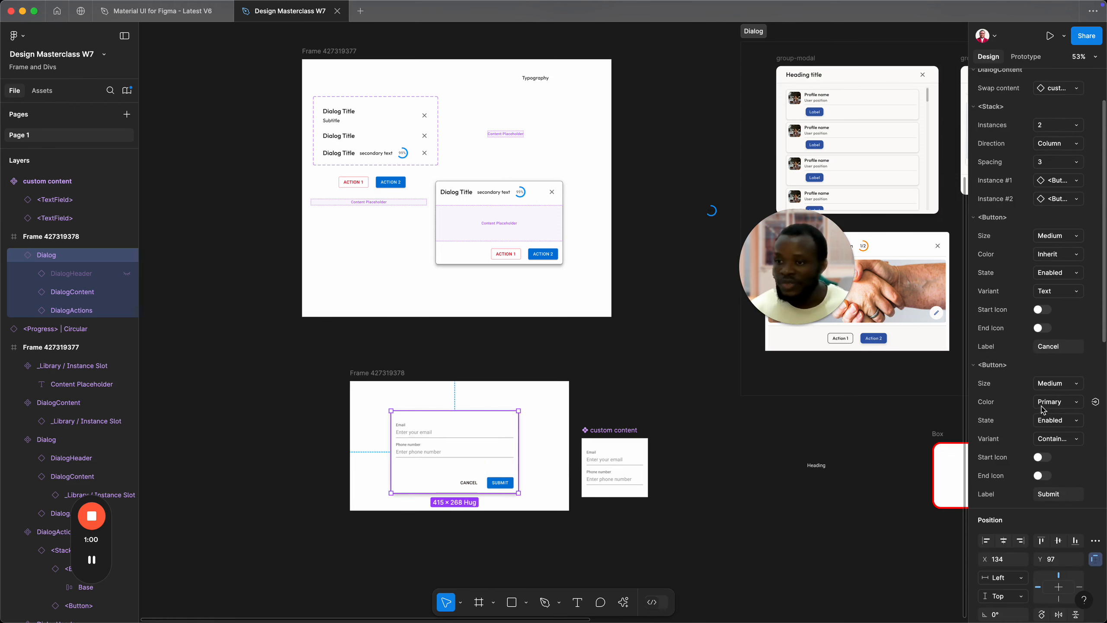
scroll(1000, 251, "up", 1)
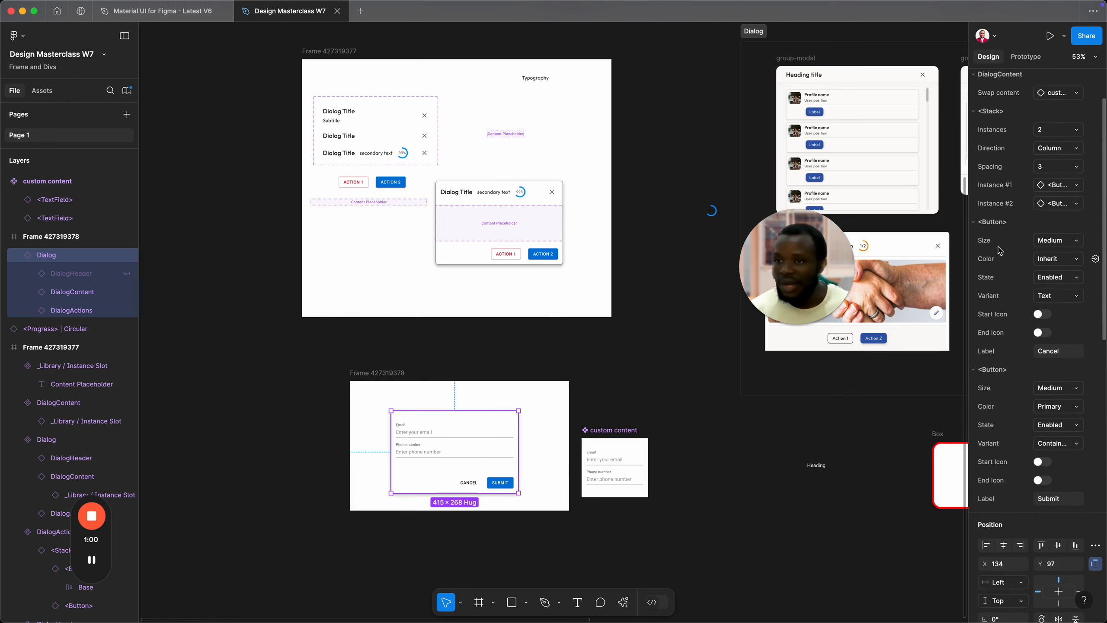
scroll(1008, 256, "up", 3)
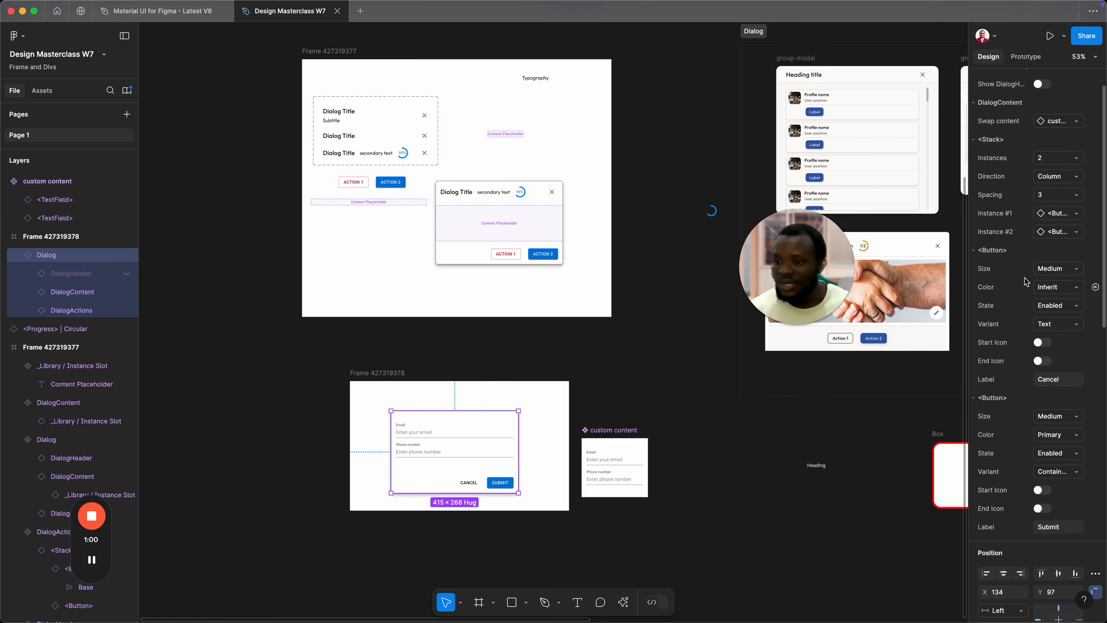
scroll(974, 402, "down", 3)
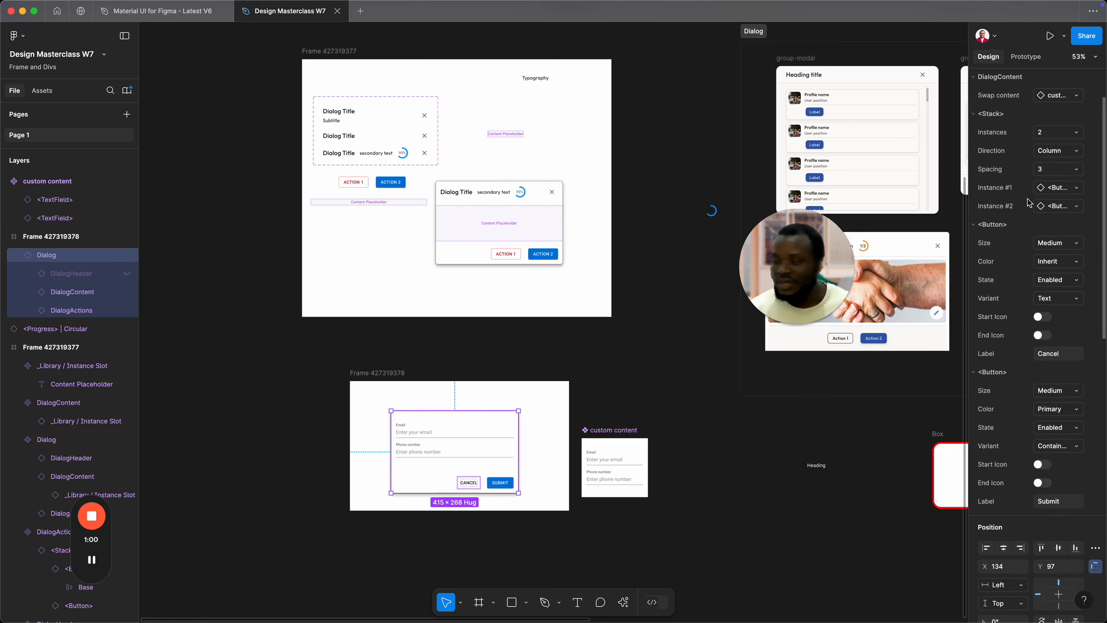
scroll(1039, 369, "down", 14)
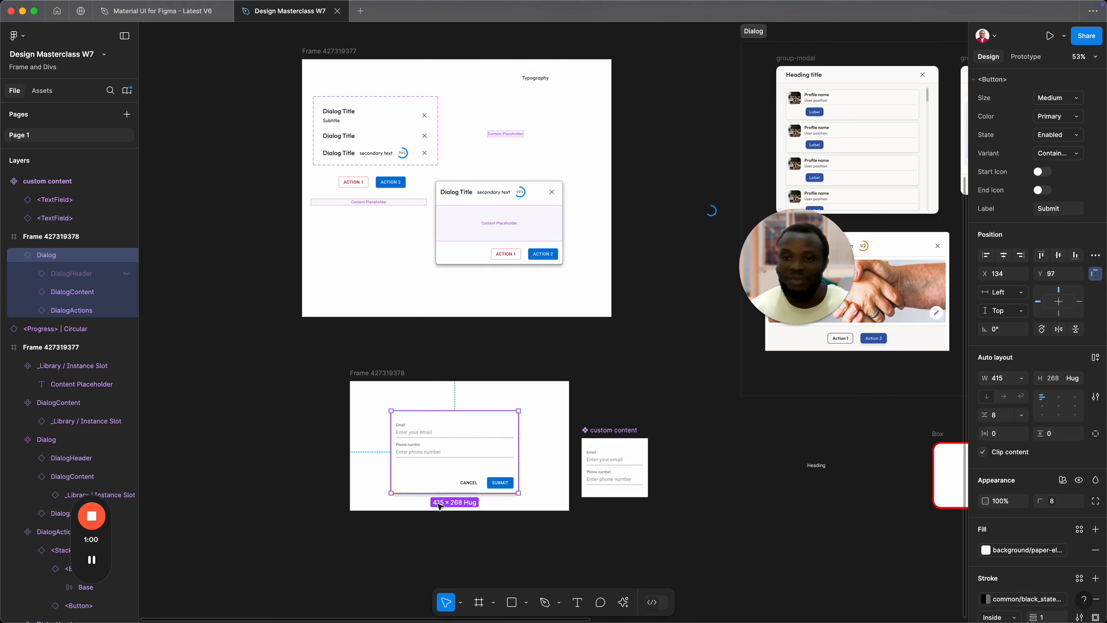
left_click(312, 459)
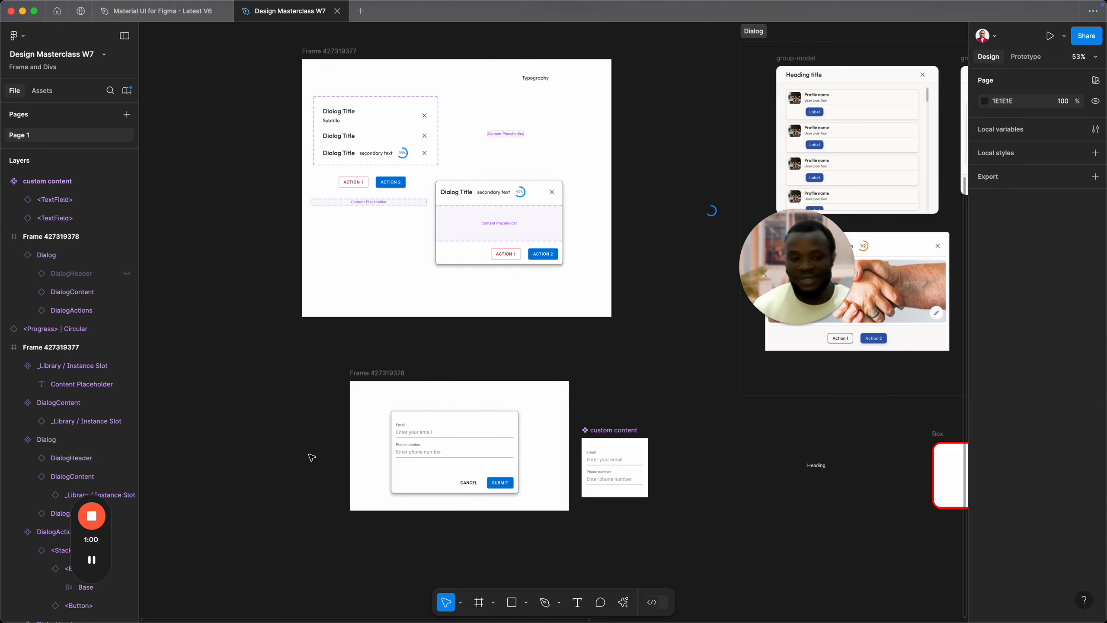